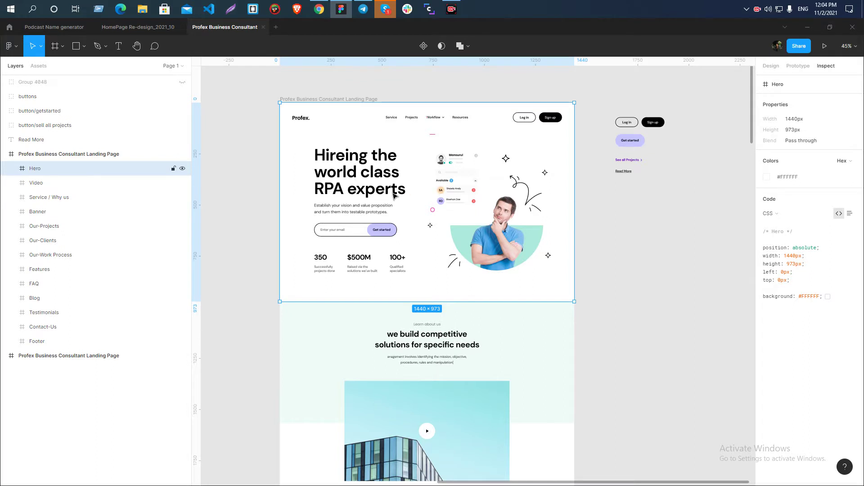
Select the Video section of the landing page design and examine its layout and the content below it
scroll(395, 208, down, 3)
click(399, 238)
scroll(429, 264, down, 1)
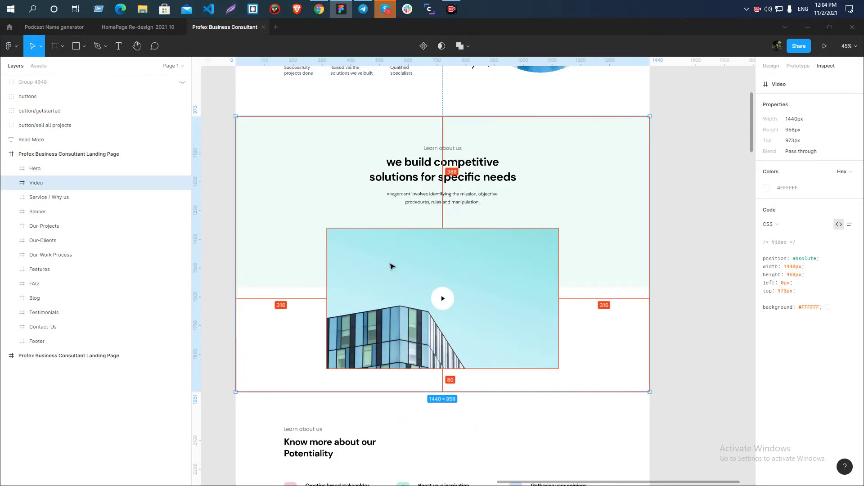
scroll(432, 271, up, 2)
scroll(405, 243, down, 3)
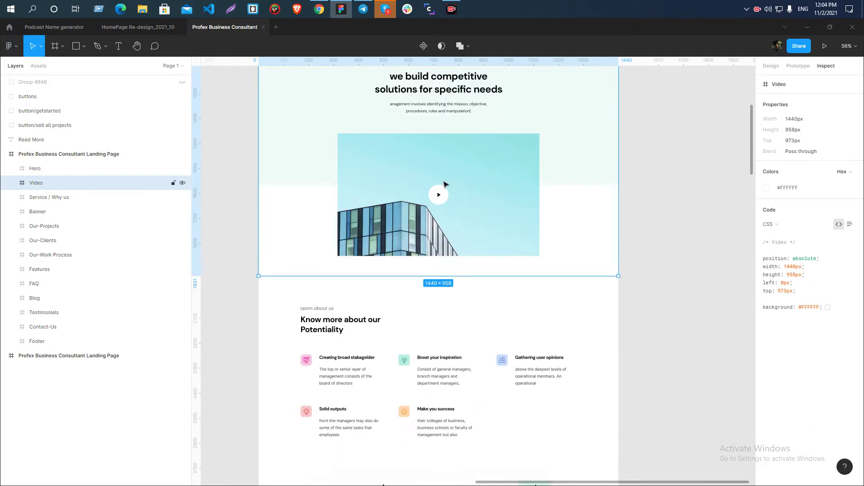
scroll(361, 204, down, 1)
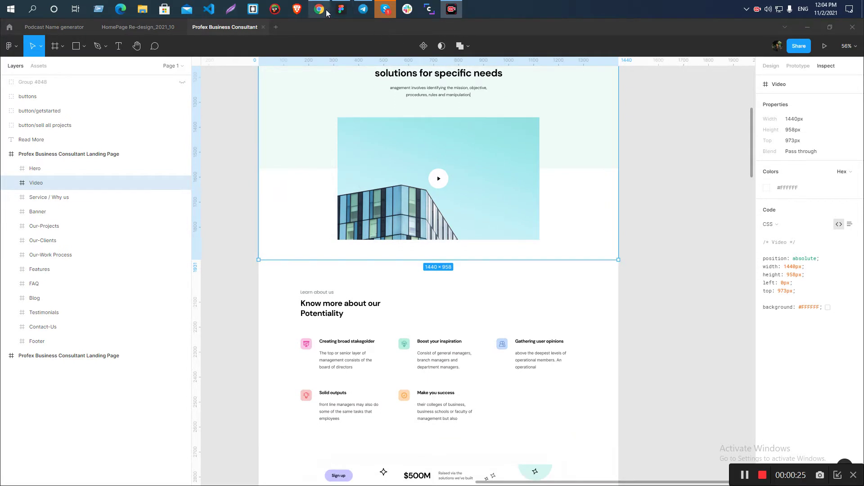
Switch to the Webflow project in Chrome, preview the page, and open and close the about section's video lightbox
click(326, 57)
scroll(406, 250, down, 10)
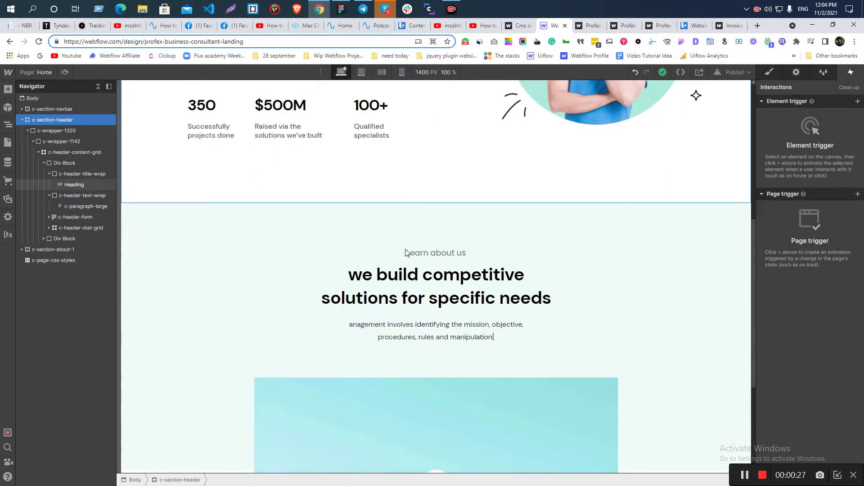
click(64, 79)
click(64, 74)
click(419, 339)
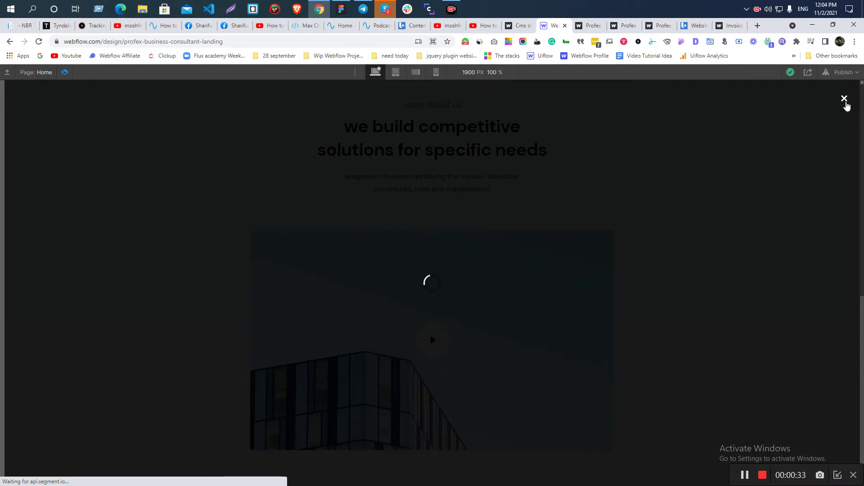
click(845, 103)
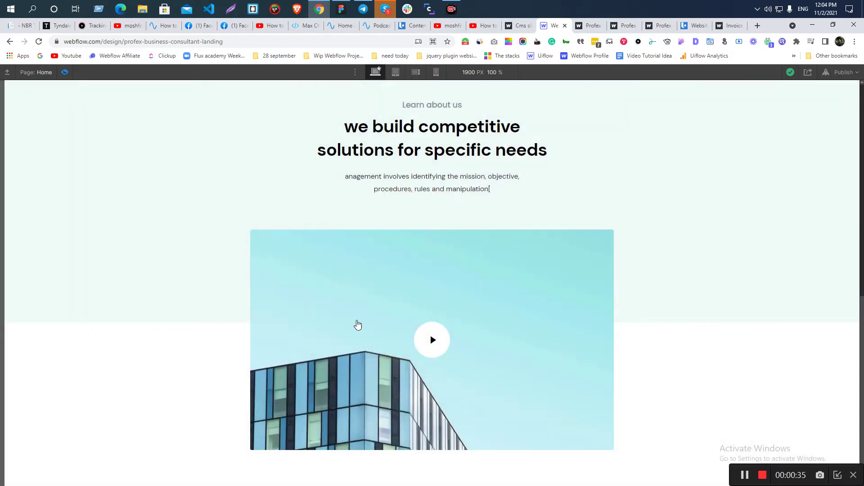
Switch to Figma and select the Service / Why us section to examine its layout
key(alt+Tab)
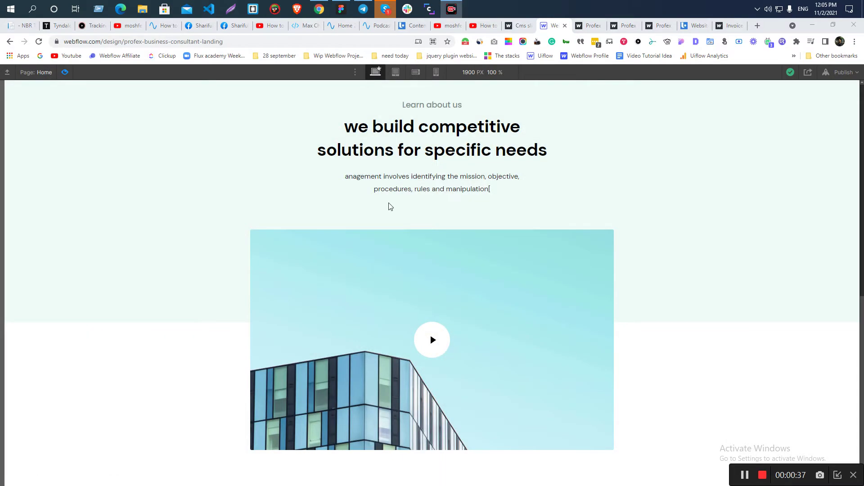
click(341, 9)
scroll(424, 388, down, 2)
scroll(424, 388, down, 3)
scroll(341, 216, up, 3)
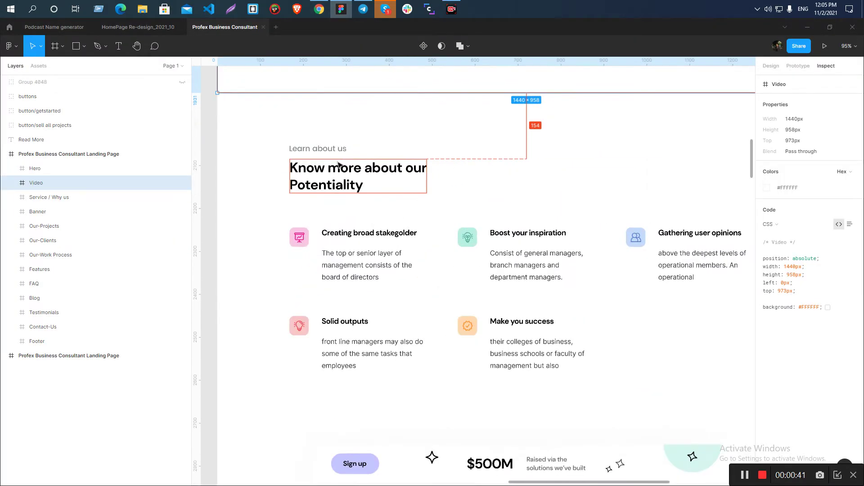
scroll(360, 142, down, 2)
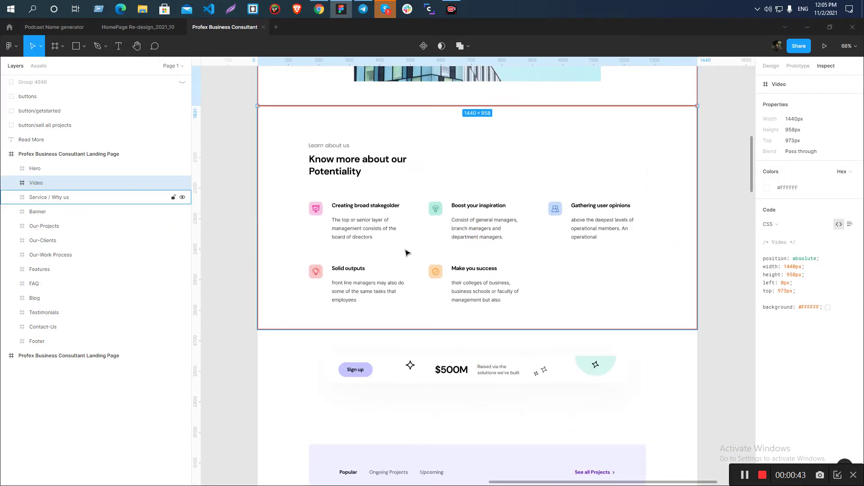
click(384, 173)
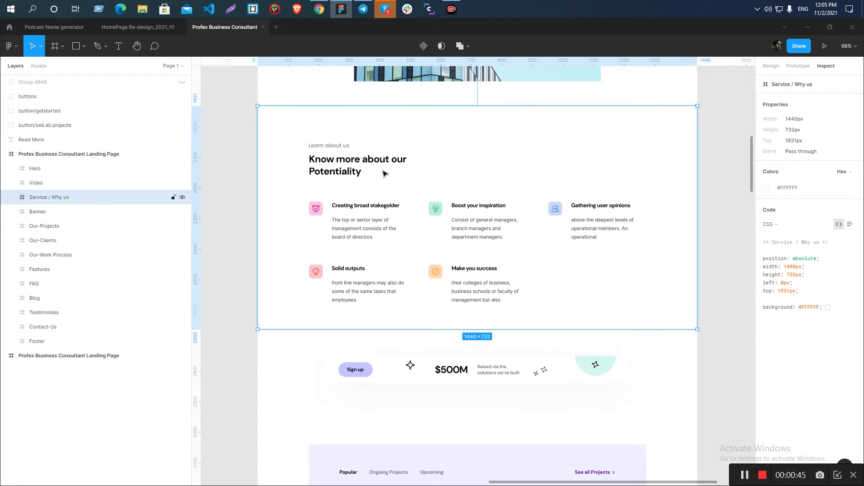
Return to Webflow, exit the page preview and collapse all elements in the page structure
key(alt+Tab)
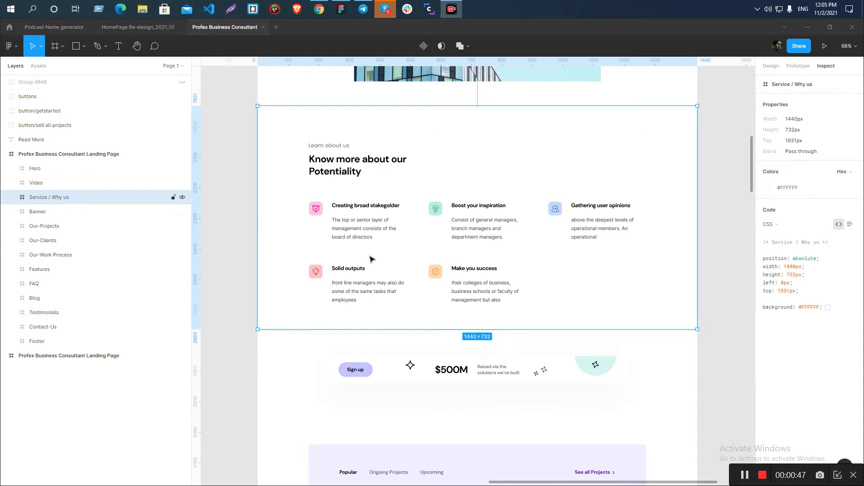
key(alt+Tab)
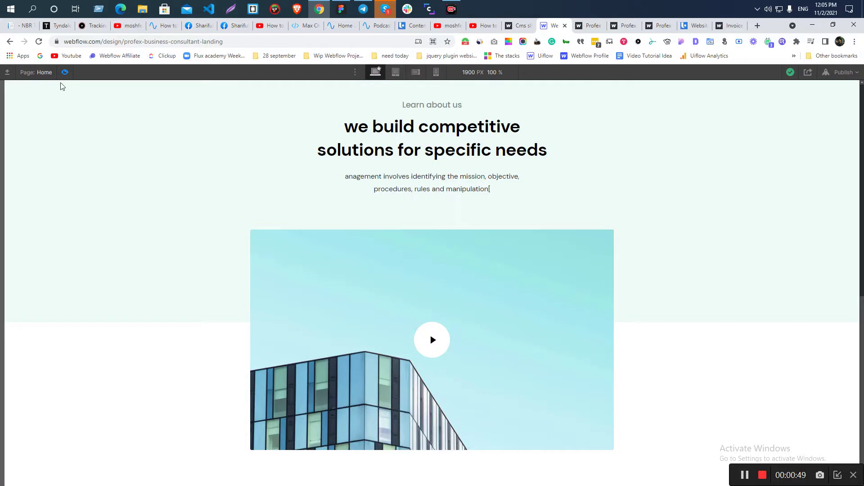
click(66, 74)
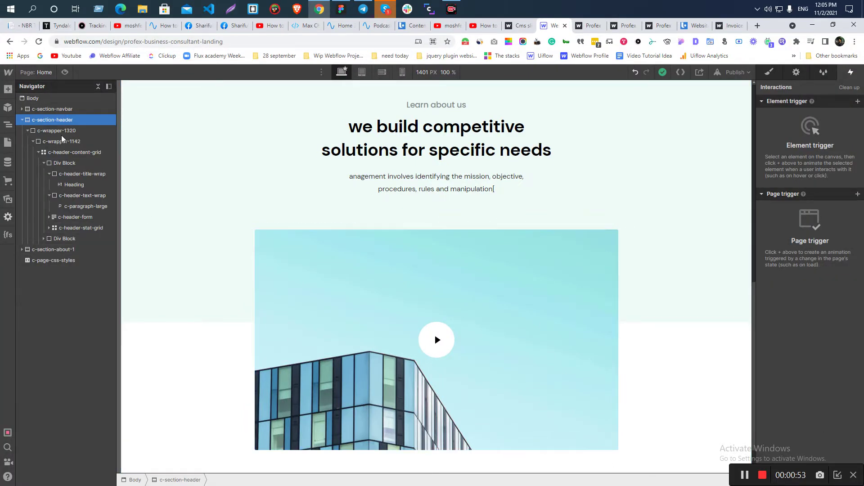
click(97, 86)
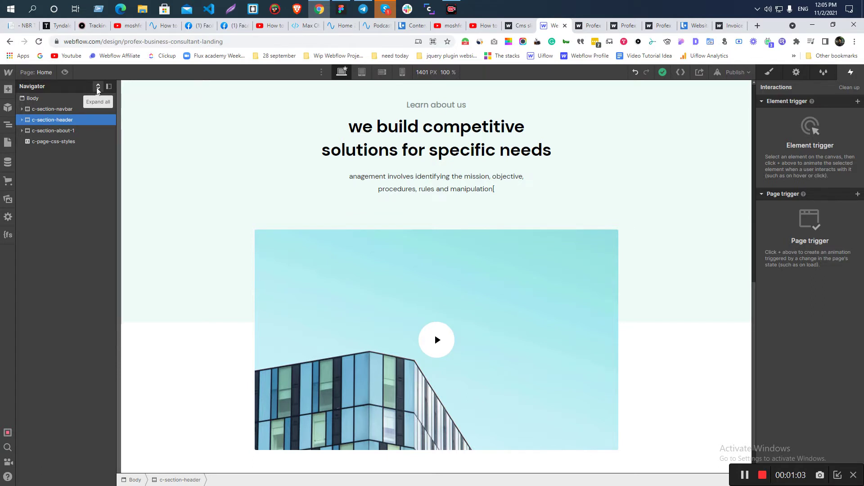
click(98, 88)
click(98, 88)
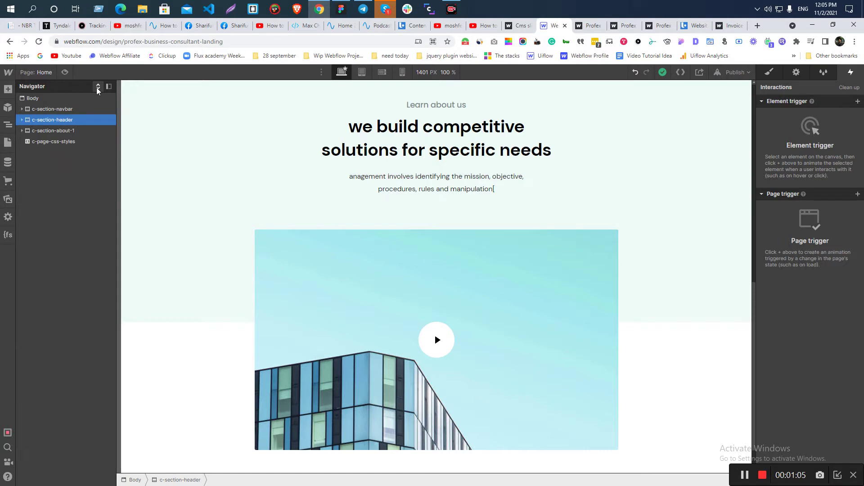
click(98, 89)
click(97, 89)
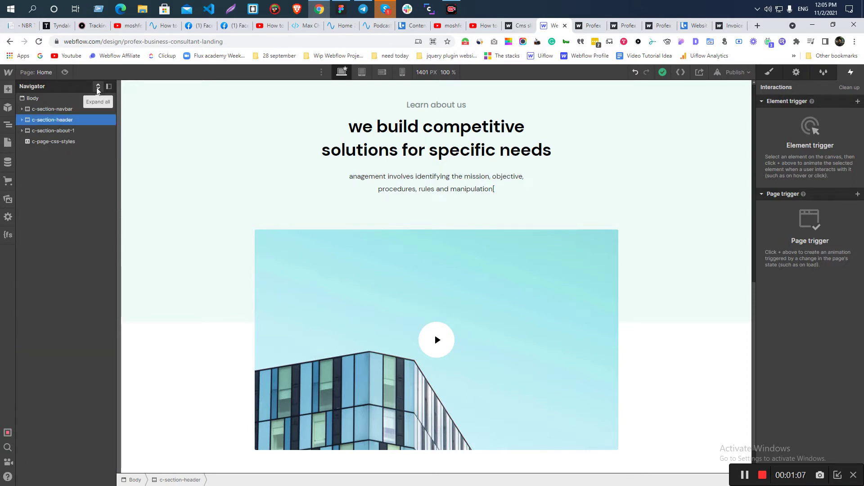
Add a new Section element to the page Body
click(36, 99)
key(ctrl+e)
text(se)
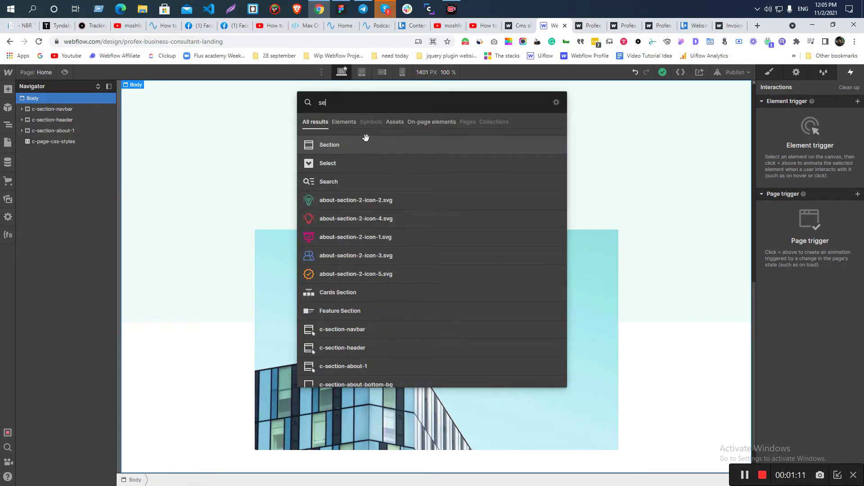
click(321, 145)
Copy the class name of c-section-about-1 and give the new section the class c-section-about-2
click(61, 121)
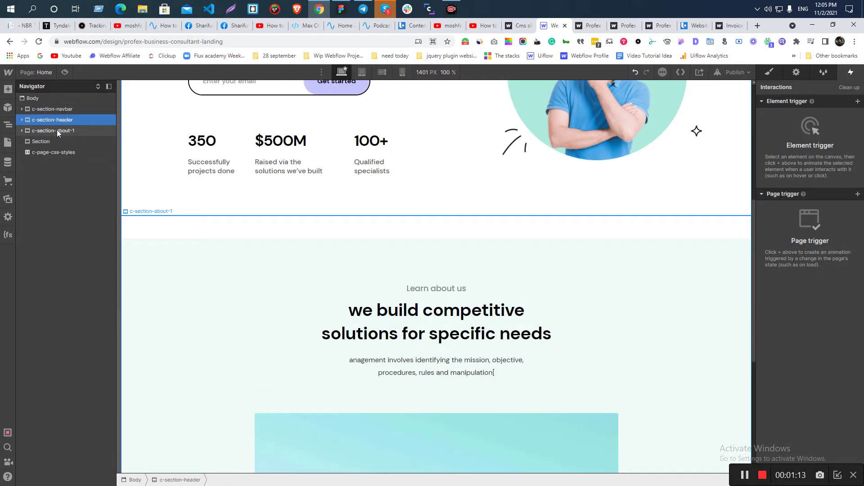
click(58, 131)
click(778, 78)
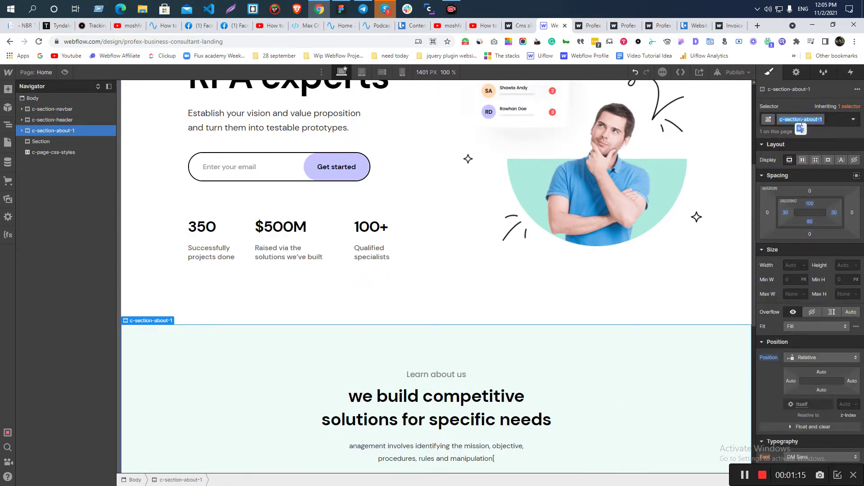
click(45, 142)
click(809, 115)
text(c-section-about-1)
key(BackSpace)
text(2)
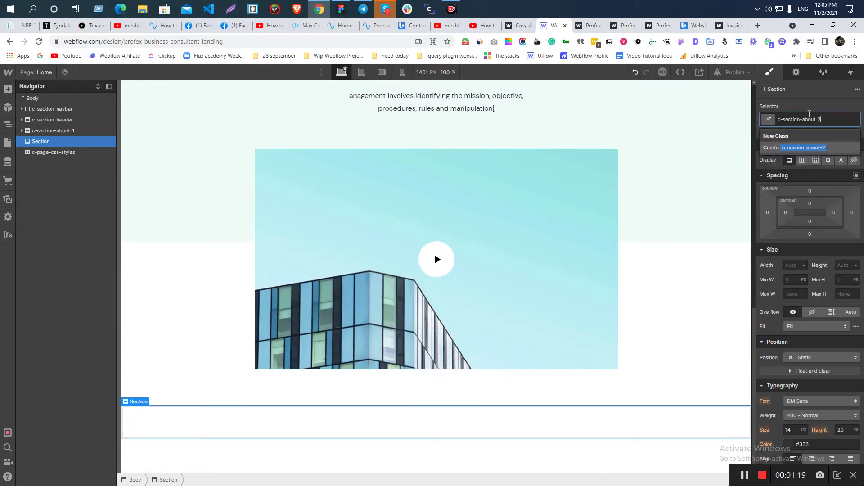
key(Return)
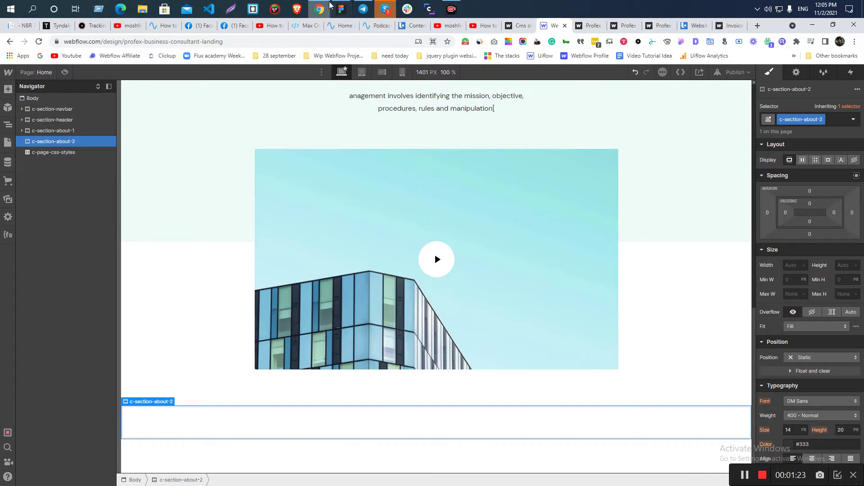
Switch to Figma and inspect the "Learn about us" label, the "Make you success" item and the Service / Why us frame
click(341, 9)
scroll(296, 165, down, 2)
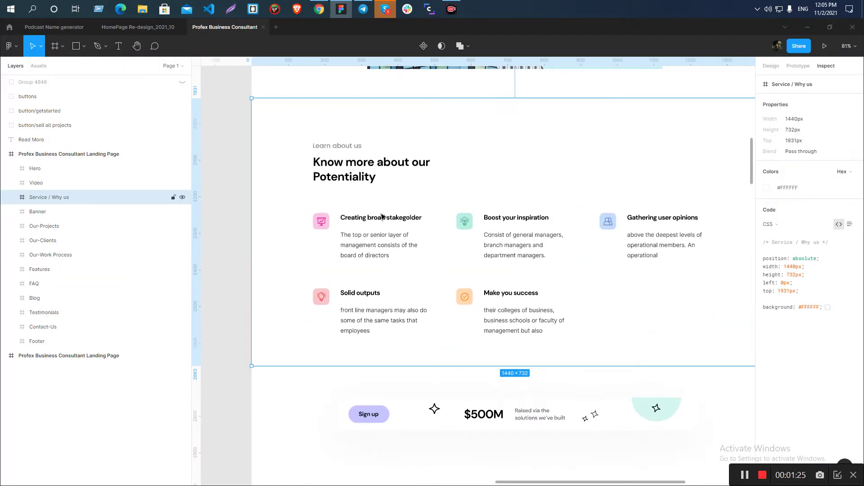
click(333, 149)
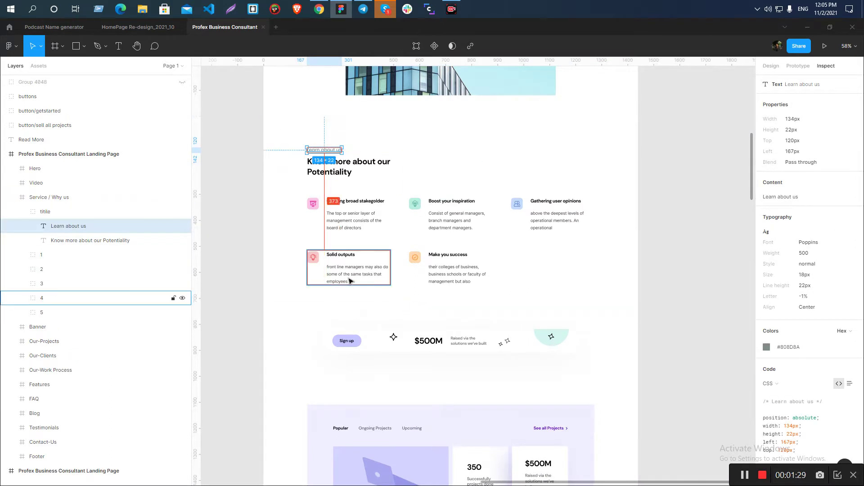
click(442, 276)
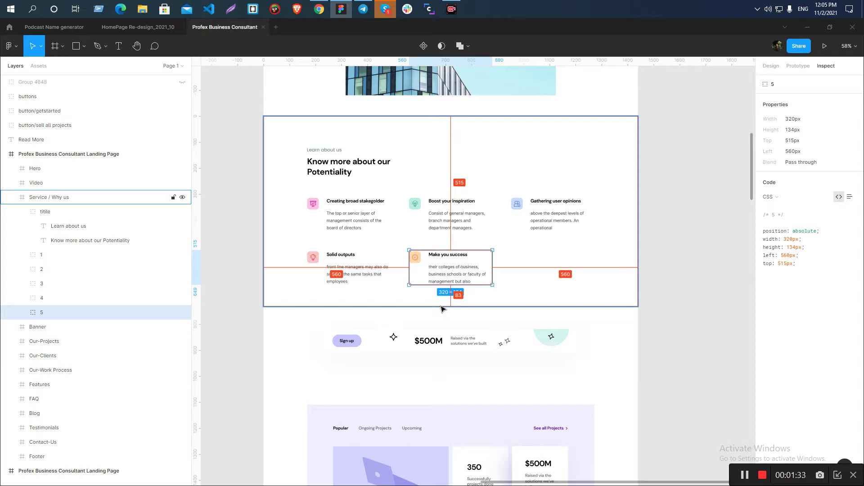
key(alt+Tab)
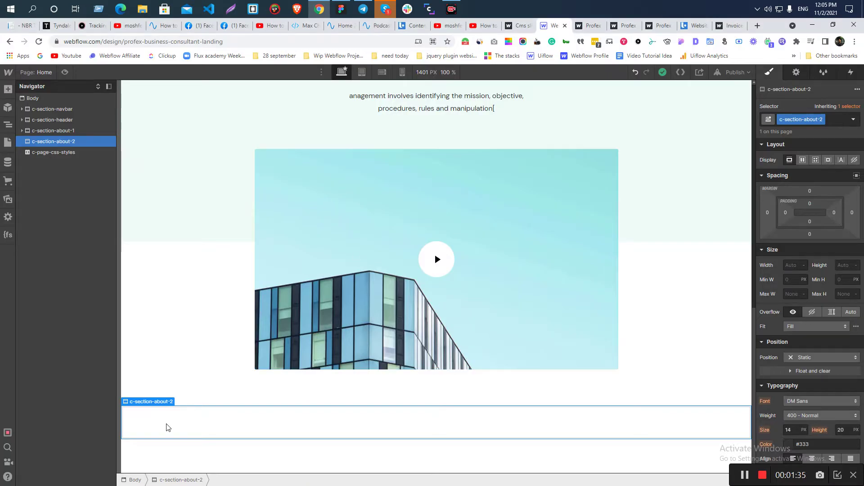
key(alt+Tab)
click(288, 276)
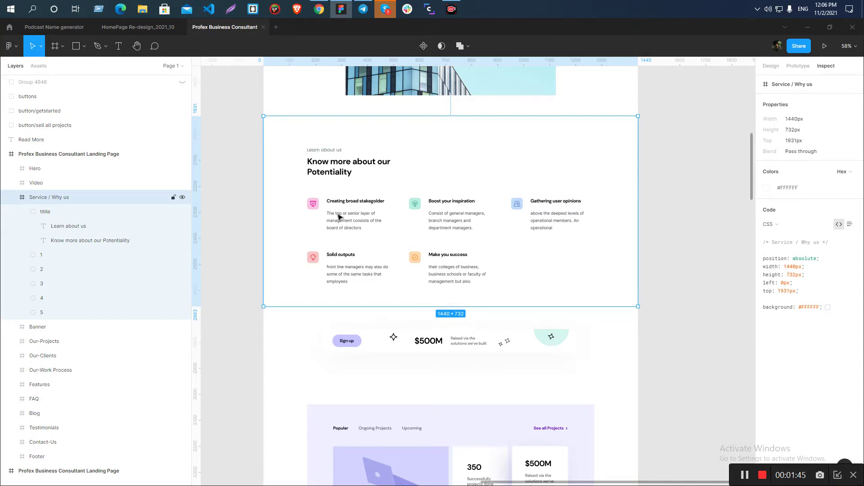
Examine how the design's sections are framed and spaced, from Hero and Video through Service / Why us, Banner and Our-Projects
scroll(338, 217, down, 2)
click(306, 253)
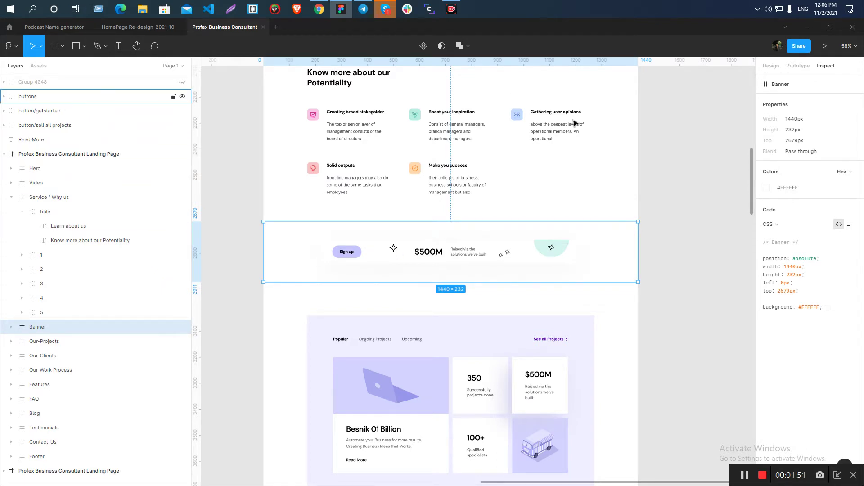
scroll(477, 182, up, 5)
scroll(478, 182, up, 3)
scroll(428, 226, down, 4)
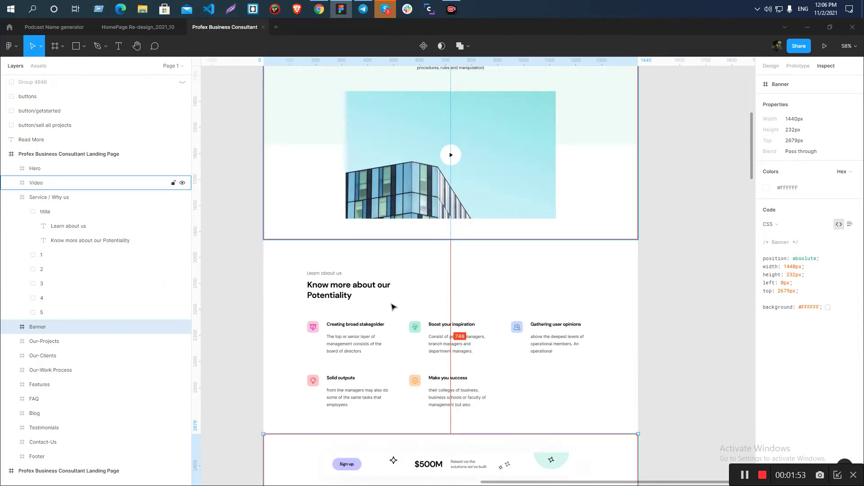
click(301, 275)
click(303, 180)
scroll(319, 216, up, 10)
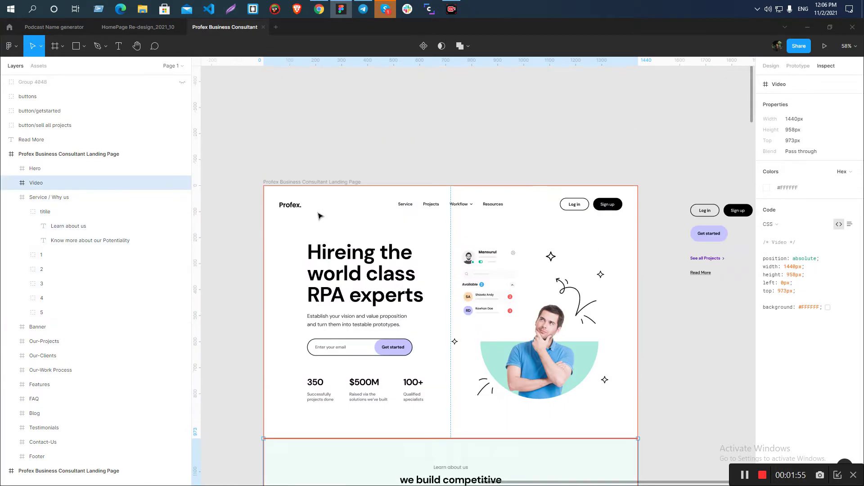
click(382, 205)
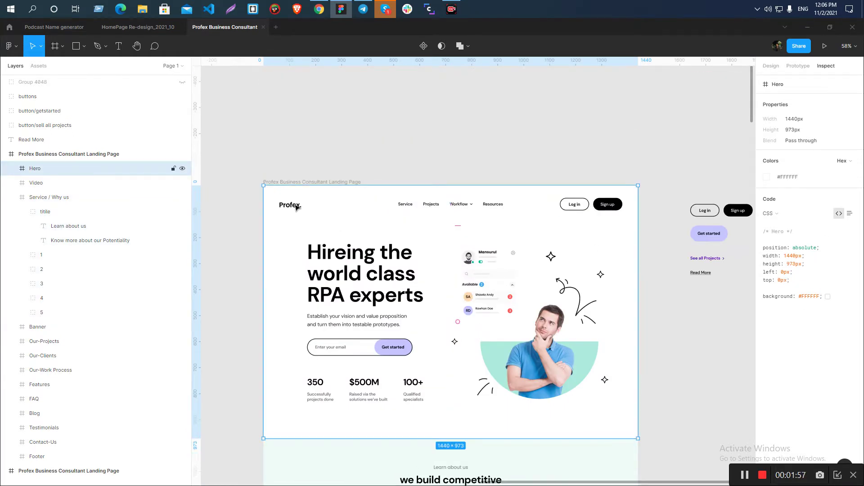
scroll(296, 207, down, 5)
click(302, 247)
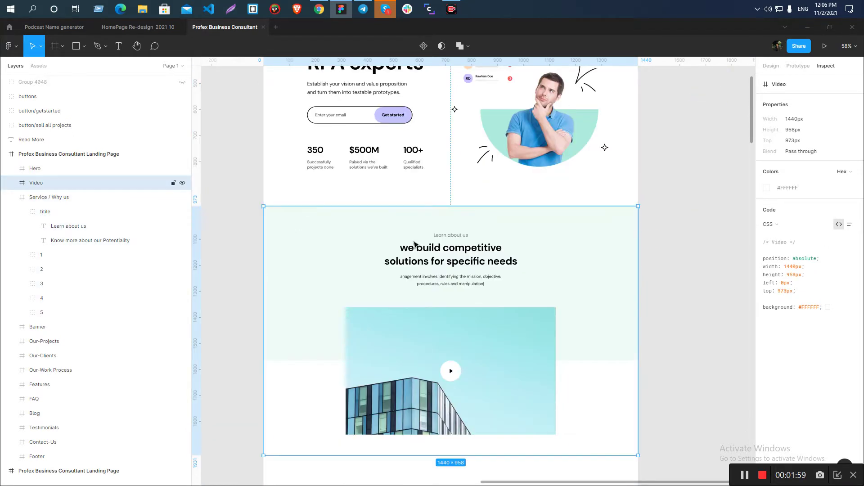
scroll(493, 244, down, 4)
scroll(493, 245, down, 1)
scroll(344, 228, down, 3)
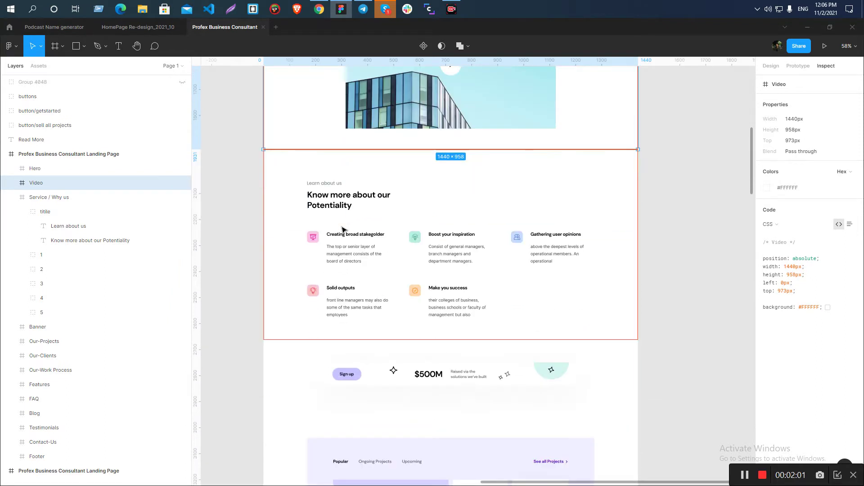
click(296, 201)
scroll(301, 225, down, 5)
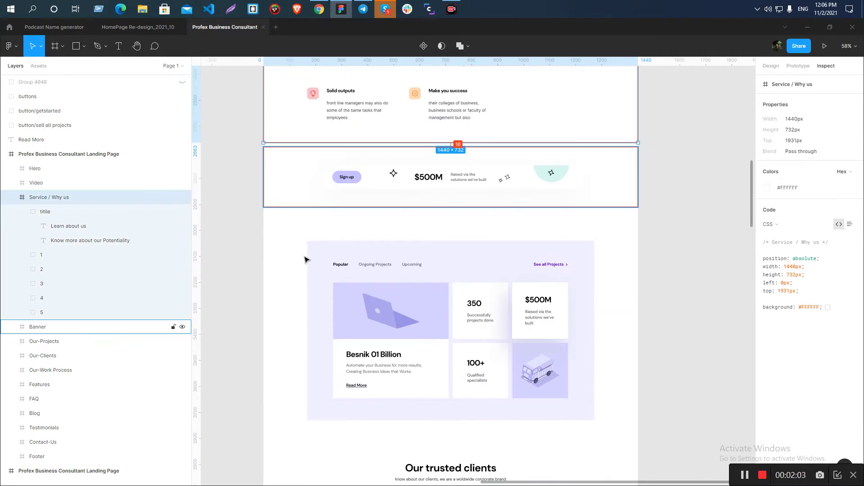
click(295, 187)
scroll(288, 182, down, 4)
click(279, 177)
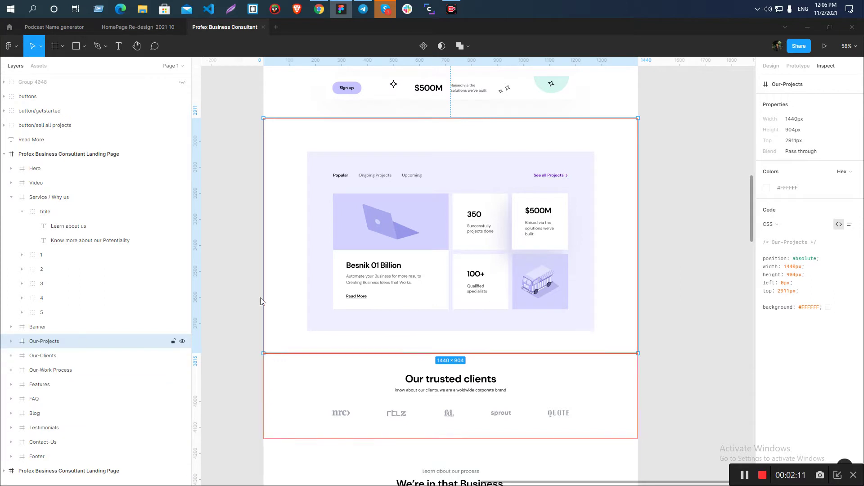
scroll(423, 305, down, 3)
scroll(423, 305, up, 12)
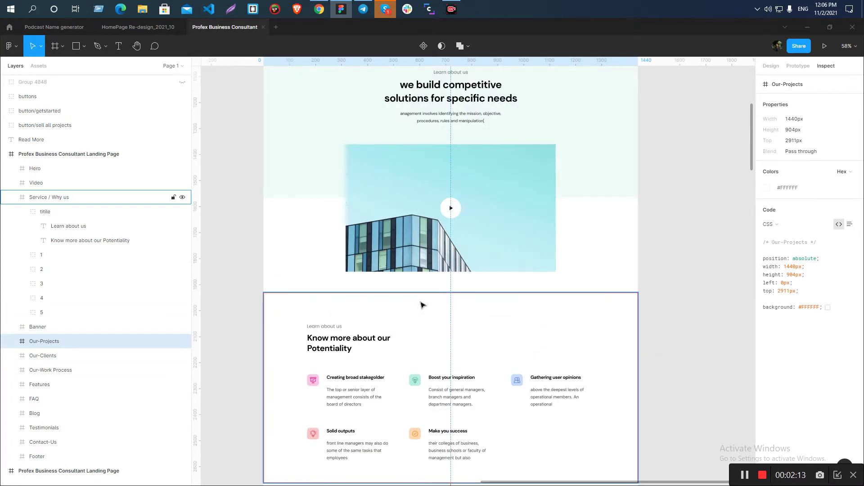
Measure the distances of the "Learn about us" label and the "Solid outputs" item from the edges of the Service / Why us frame
scroll(422, 306, down, 5)
ctrl+click(335, 129)
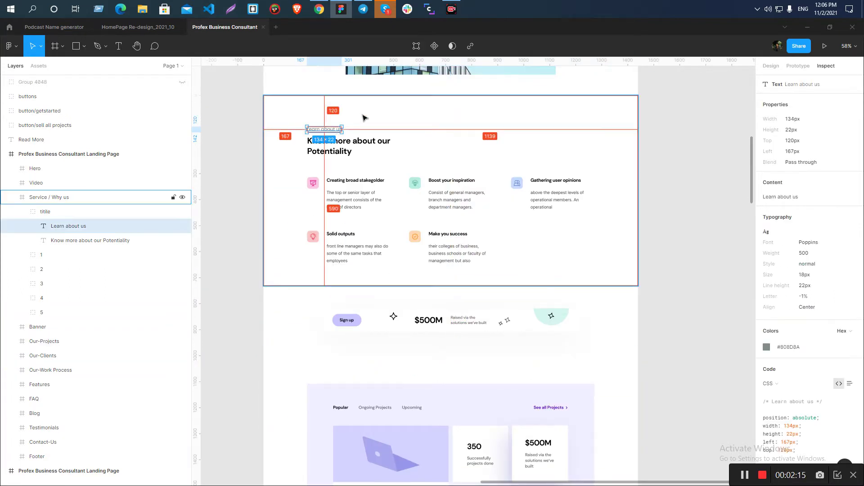
click(351, 260)
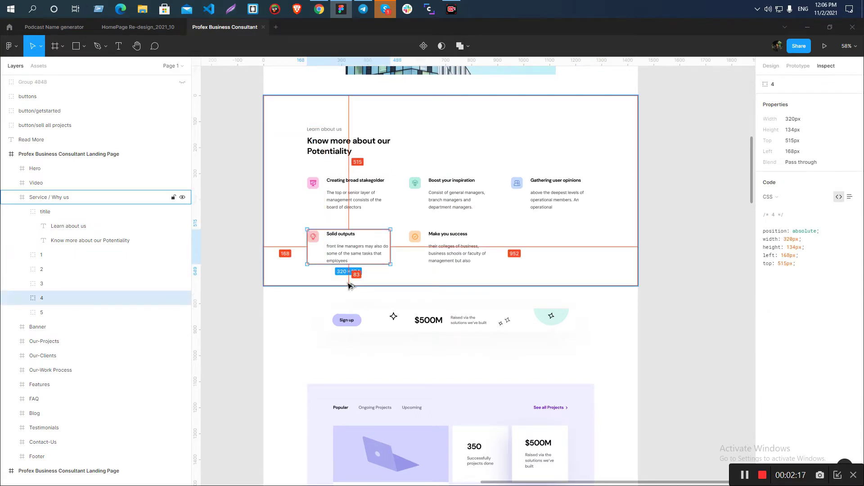
Switch to Webflow and set the c-section-about-2 padding to 120 px top, 83 px bottom and 30 px on both sides
key(alt+Tab)
click(810, 204)
text(12)
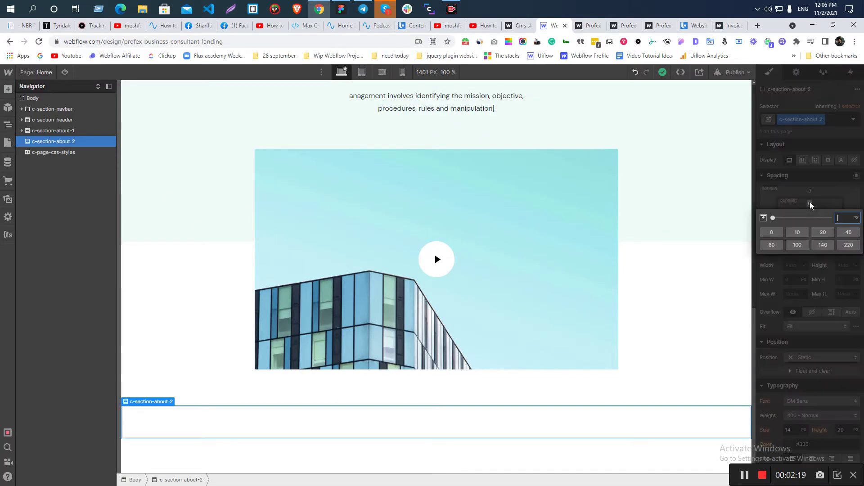
text(0)
key(Return)
click(809, 222)
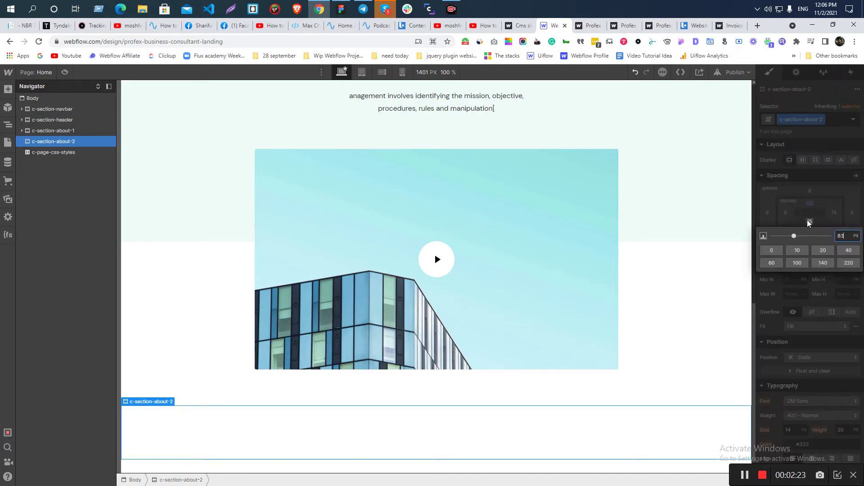
text(83)
key(Return)
drag(782, 223, 795, 223)
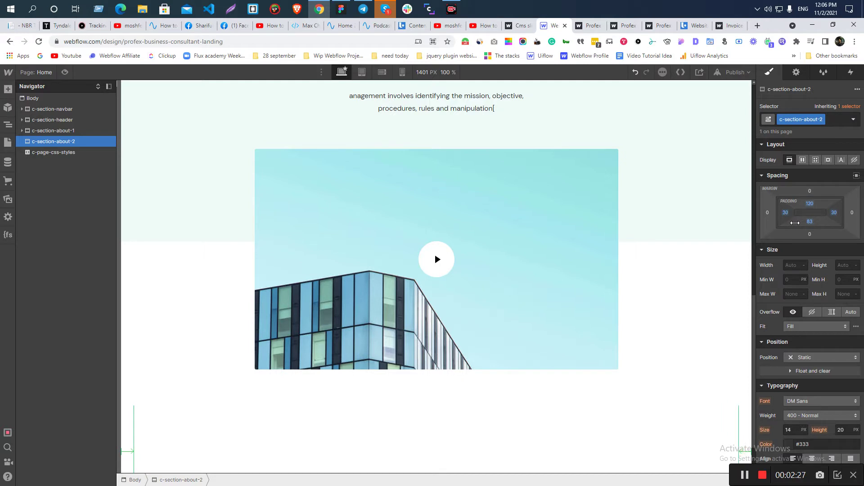
scroll(345, 330, down, 1)
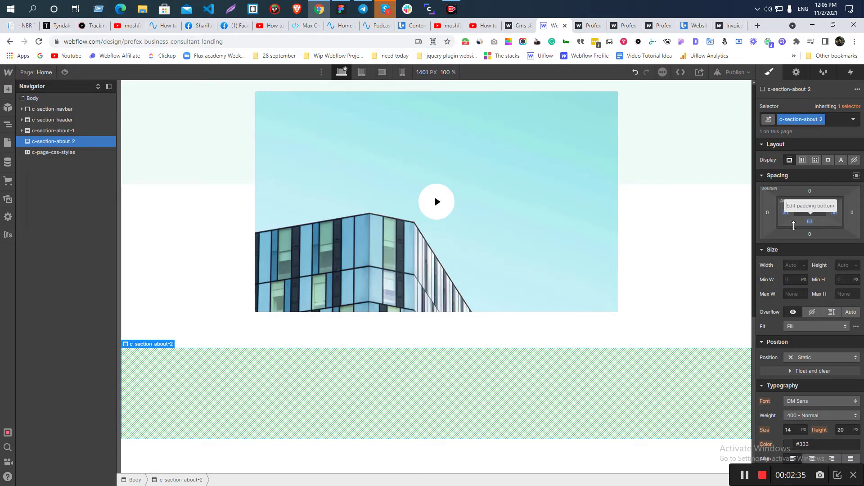
Switch to Figma and group the "Creating broad stakegolder" and "Gathering user opinions" items to read the row's overall width
key(alt+Tab)
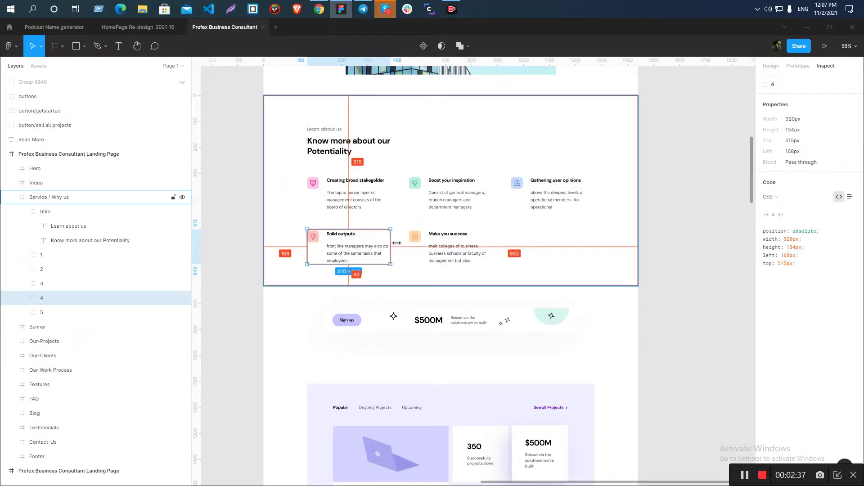
click(550, 198)
scroll(421, 238, up, 5)
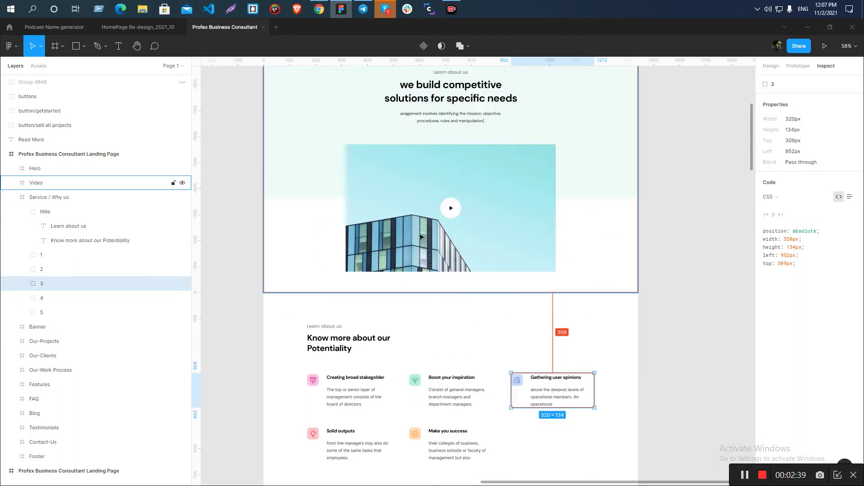
scroll(364, 239, down, 5)
click(340, 217)
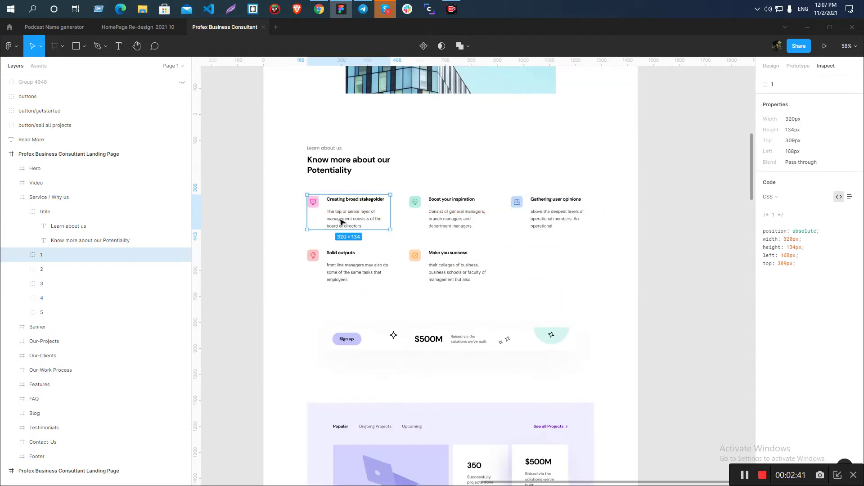
shift+click(553, 206)
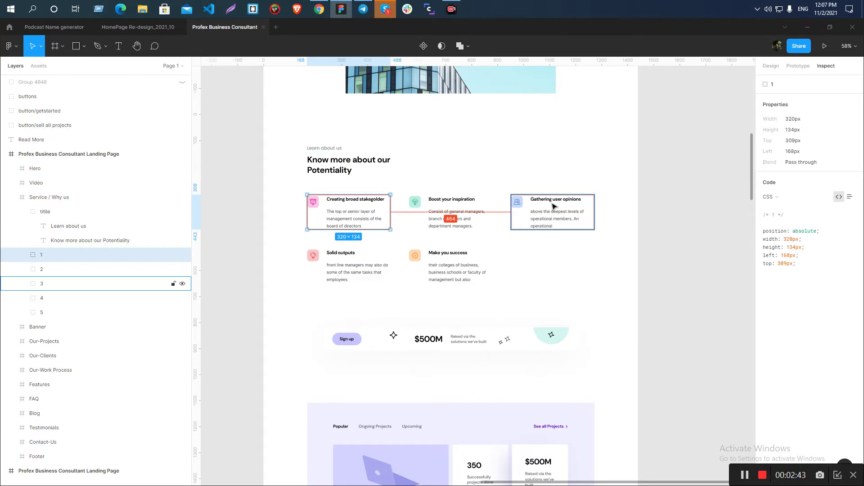
key(alt)
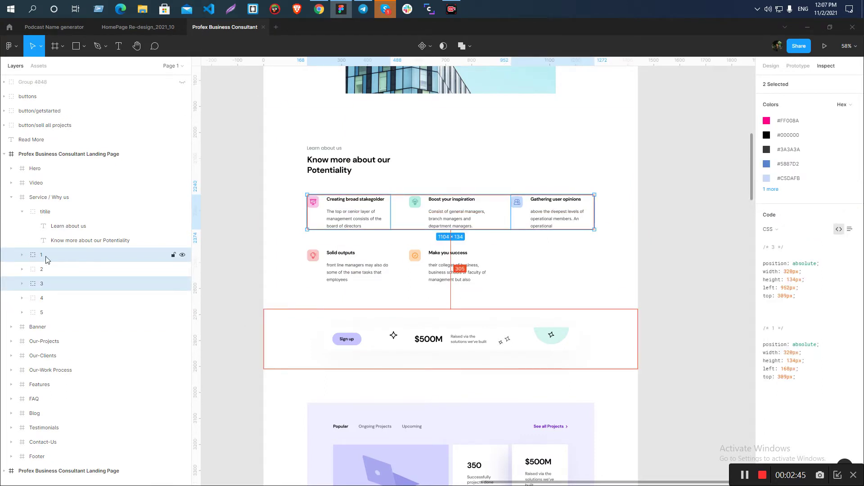
key(ctrl+g)
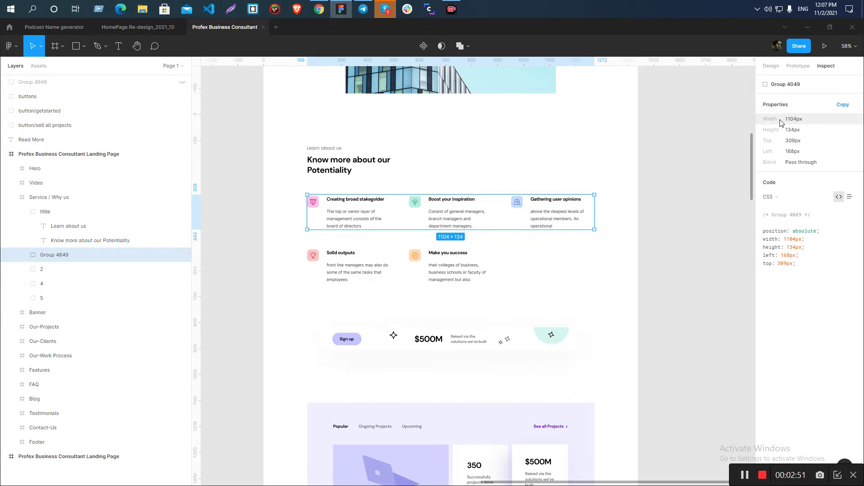
Switch to Webflow, add a Div Block inside c-section-about-2 and give it the existing class c-wrapper-1142
key(alt+Tab)
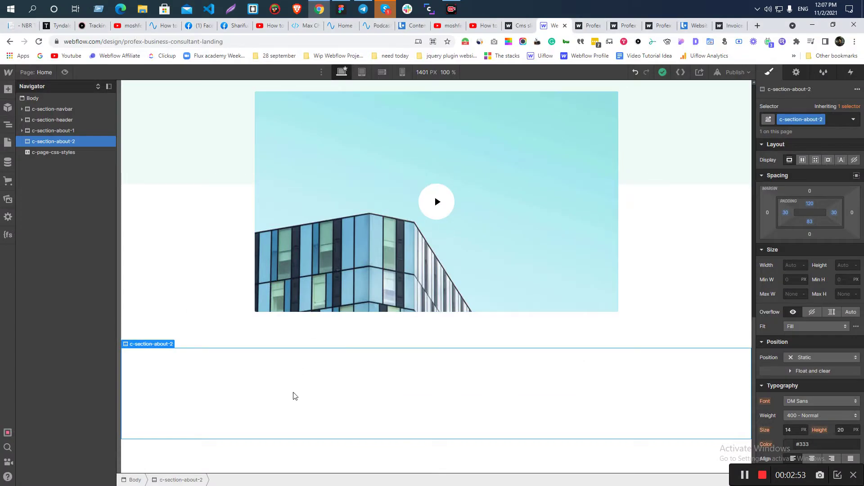
key(ctrl+e)
text(d)
key(Return)
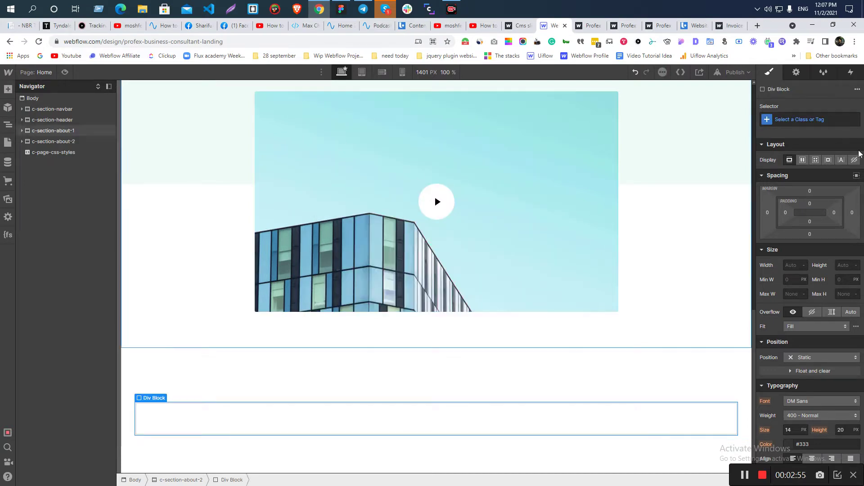
click(803, 120)
text(c-wrapper)
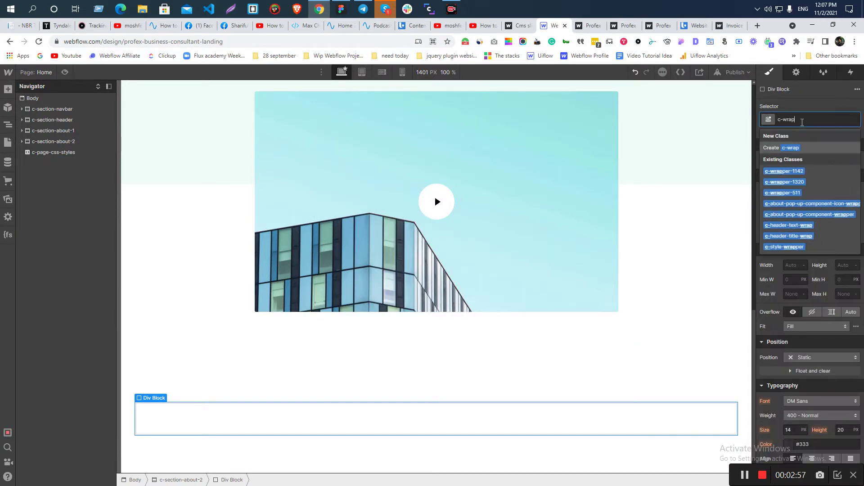
click(795, 172)
Center the c-wrapper-1142 block in the section with automatic side margins
click(133, 379)
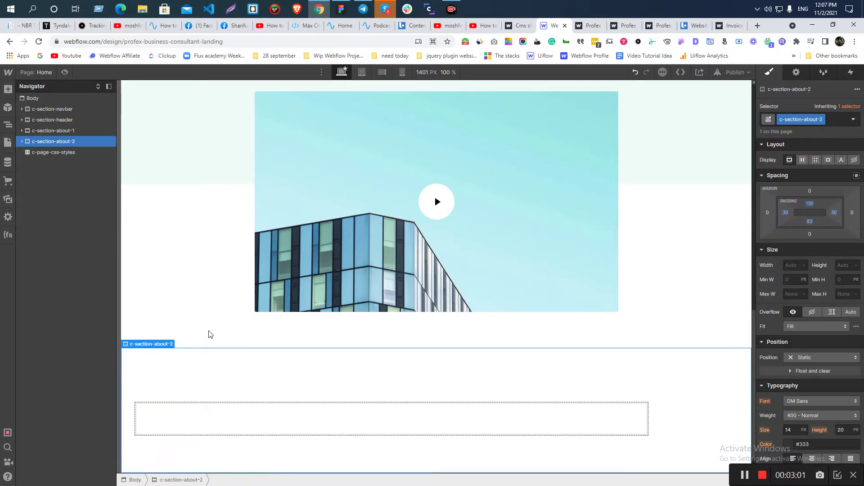
click(397, 416)
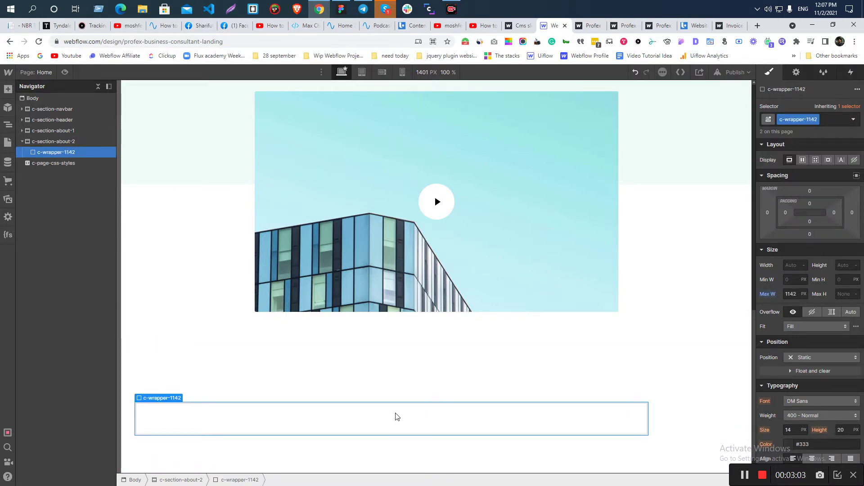
click(857, 176)
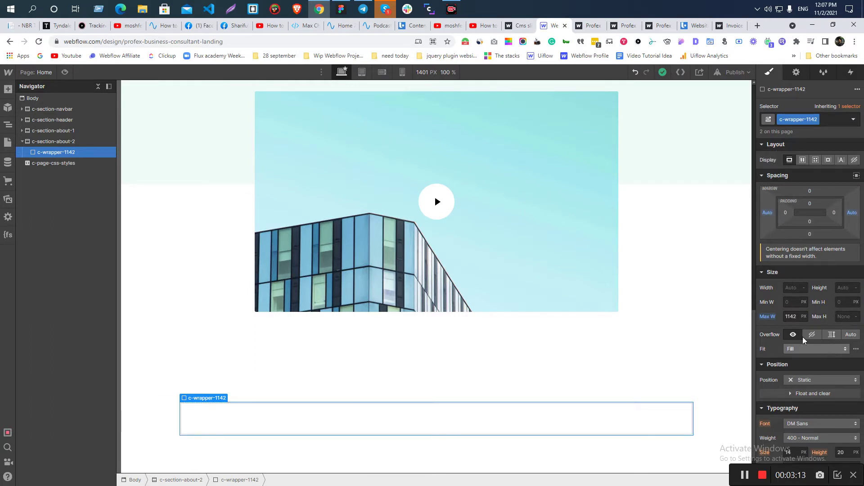
Duplicate the wrapper's class and name the copy c-wrapper-1104
click(815, 119)
click(807, 143)
key(BackSpace)
key(BackSpace)
key(BackSpace)
key(BackSpace)
key(BackSpace)
key(BackSpace)
text(04)
key(Return)
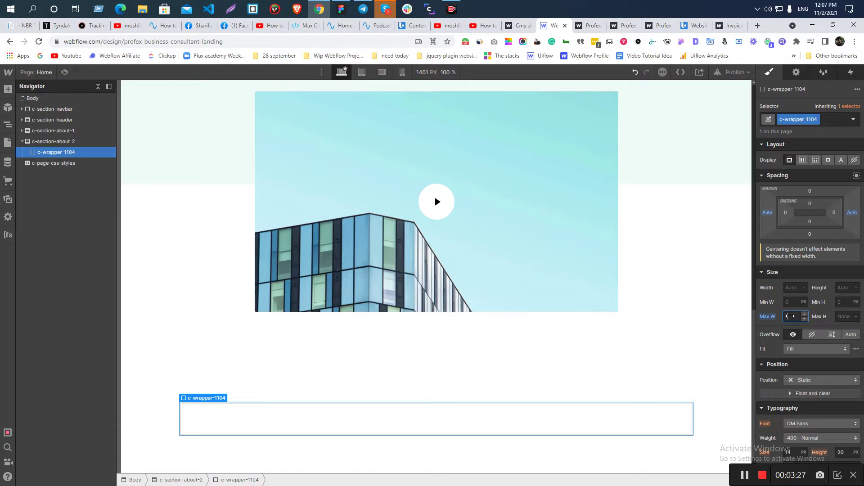
Set the maximum width of c-wrapper-1104 to 1104 px
click(791, 316)
text(1104)
click(239, 419)
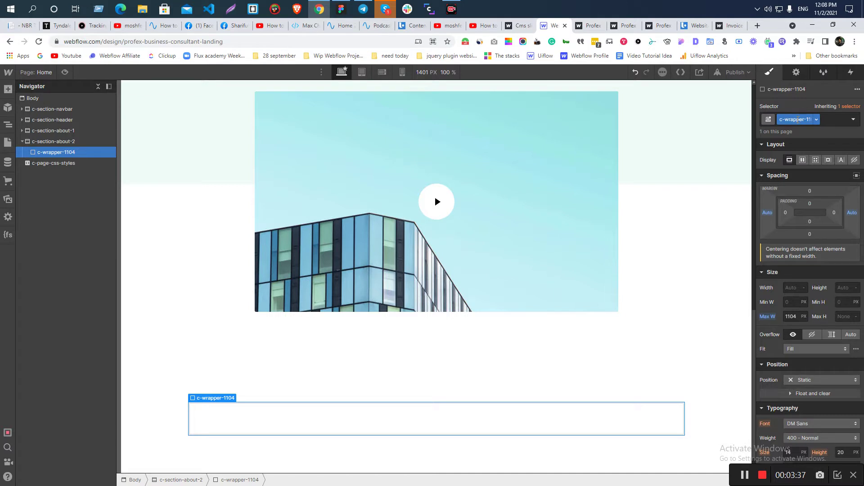
Add a second Div Block to c-section-about-2 and give it the class c-wrapper-1142
click(51, 143)
key(ctrl+k)
text(d)
key(Return)
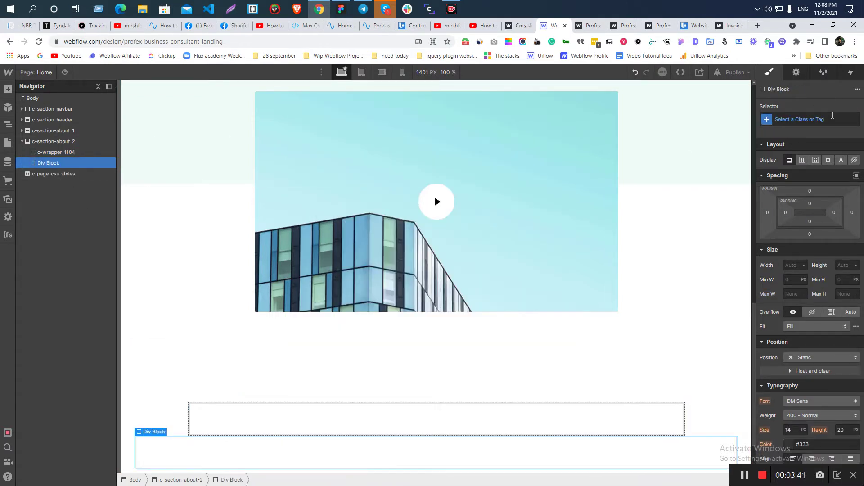
click(822, 119)
text(c-wrapp)
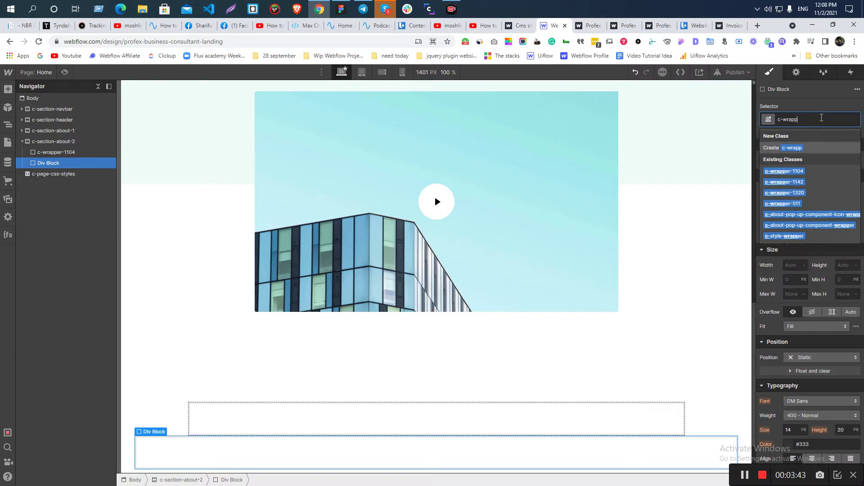
click(793, 182)
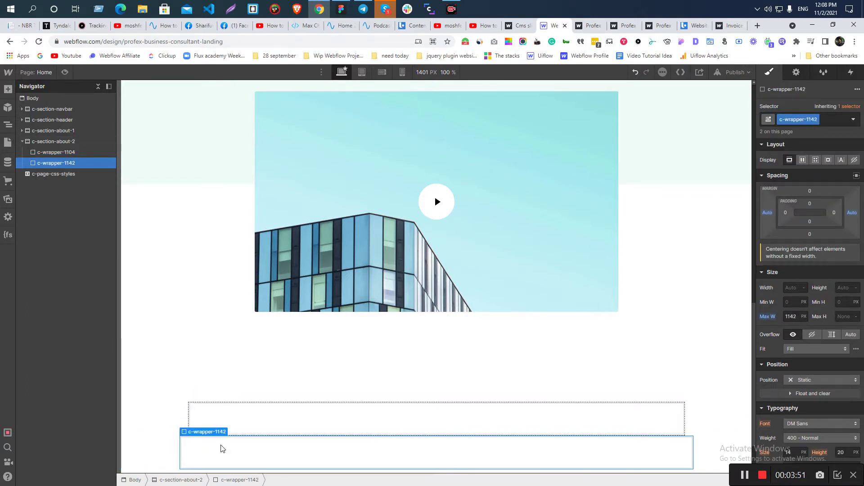
Compare the sizing of the two wrappers, then delete the c-wrapper-1142 block from c-section-about-2
click(248, 420)
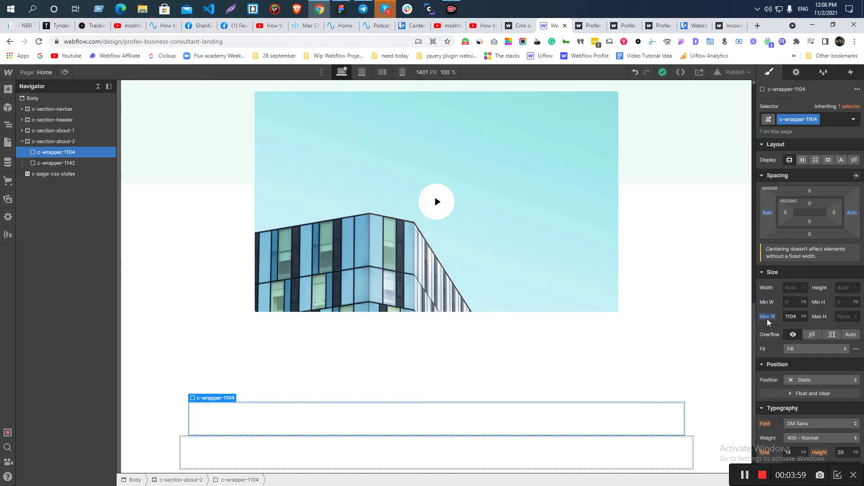
click(217, 455)
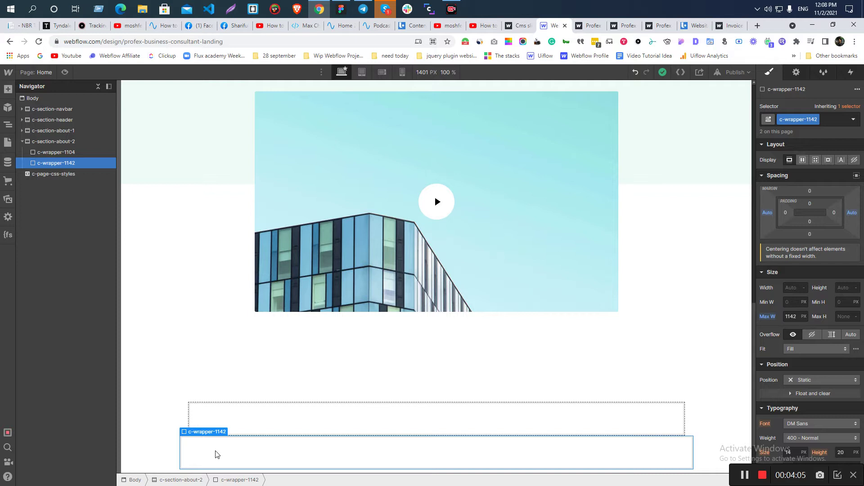
key(Delete)
Switch to Figma and examine the size, typography and spacing of the "Learn about us" label and the "Know more about our Potentiality" heading
key(alt+Tab)
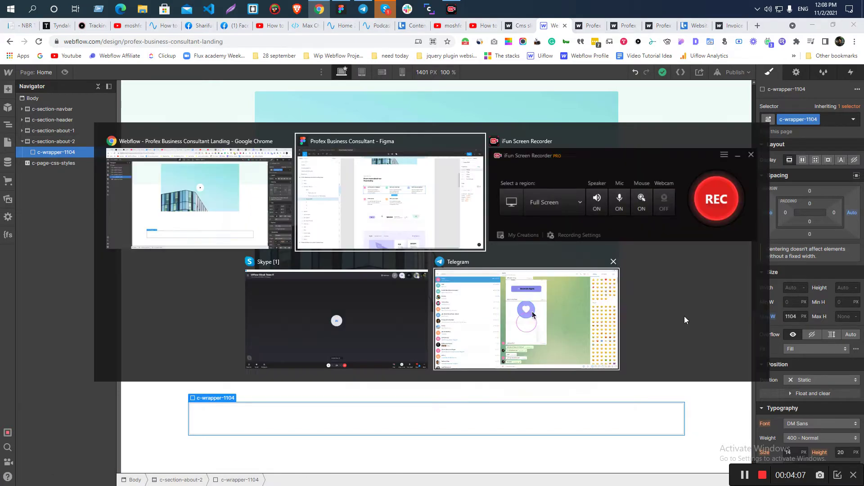
scroll(354, 166, up, 5)
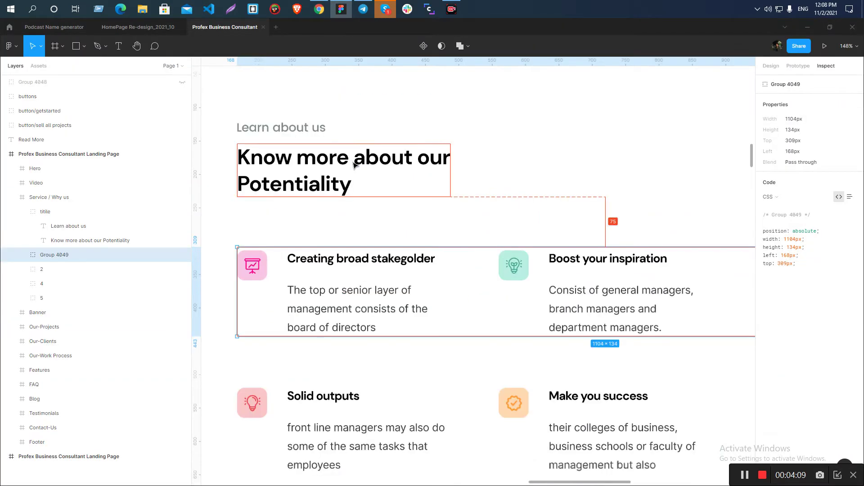
scroll(355, 166, down, 4)
scroll(354, 166, down, 5)
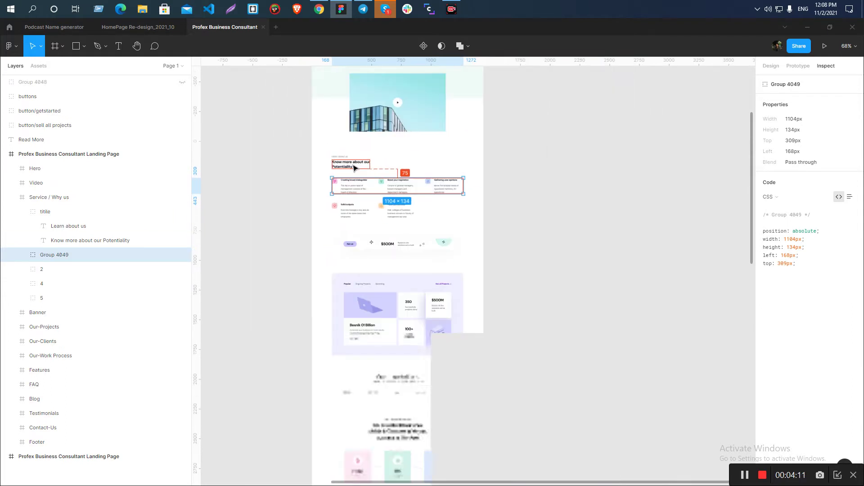
key(Escape)
scroll(416, 207, up, 4)
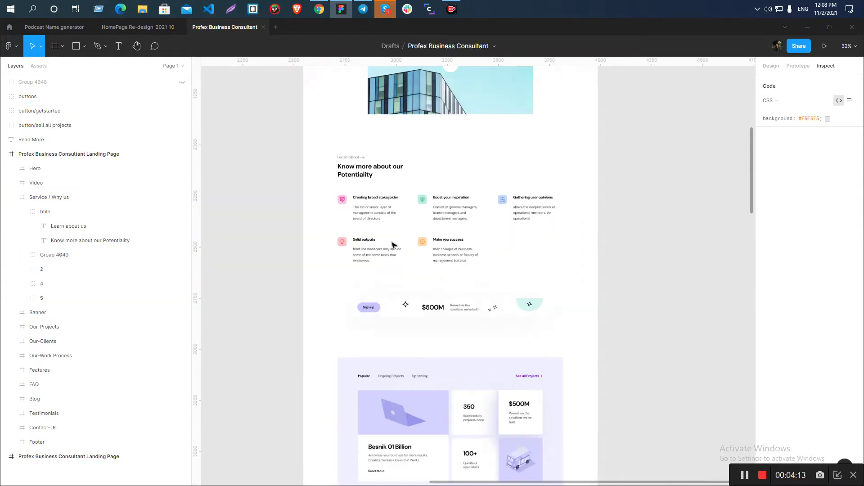
scroll(394, 245, up, 2)
click(331, 117)
click(325, 139)
scroll(325, 139, down, 2)
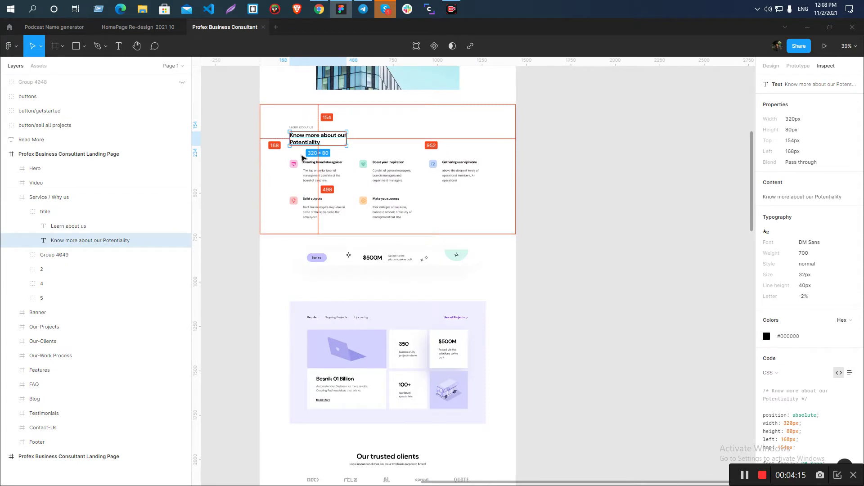
scroll(306, 121, up, 3)
scroll(305, 121, down, 3)
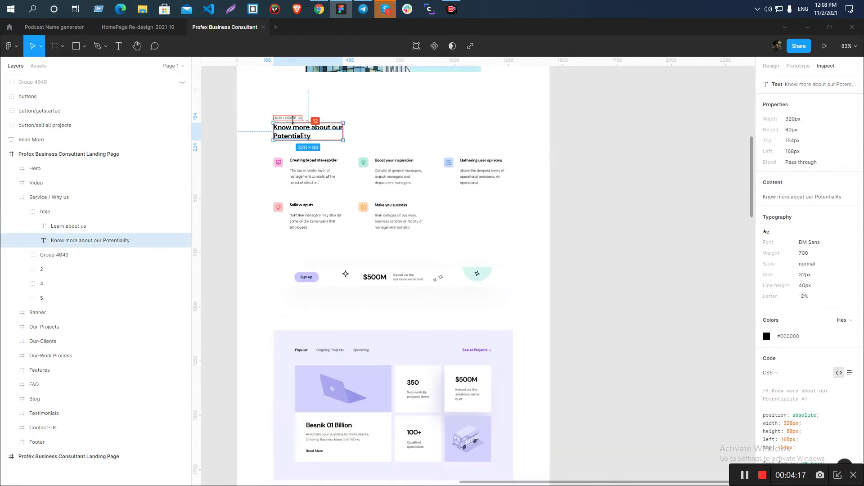
click(299, 118)
click(300, 131)
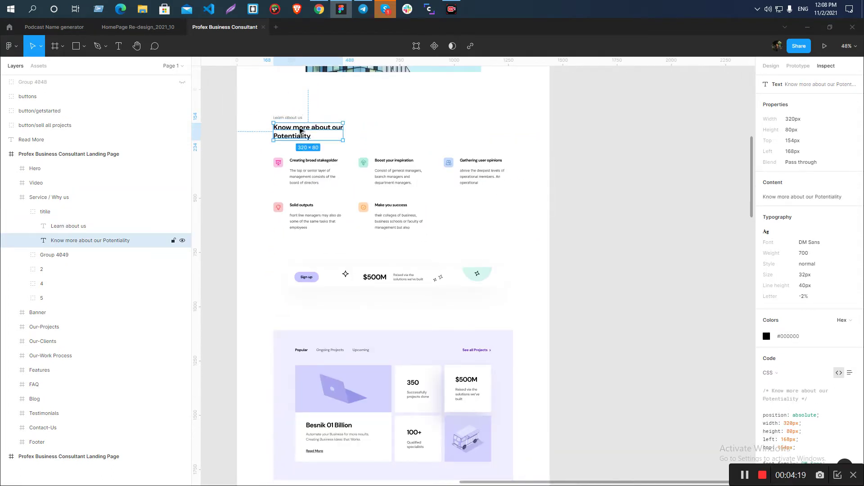
Switch to Webflow, add a Div Block inside c-wrapper-1104 and give it the class c-about-2-title-wrapper
key(alt+Tab)
key(ctrl+e)
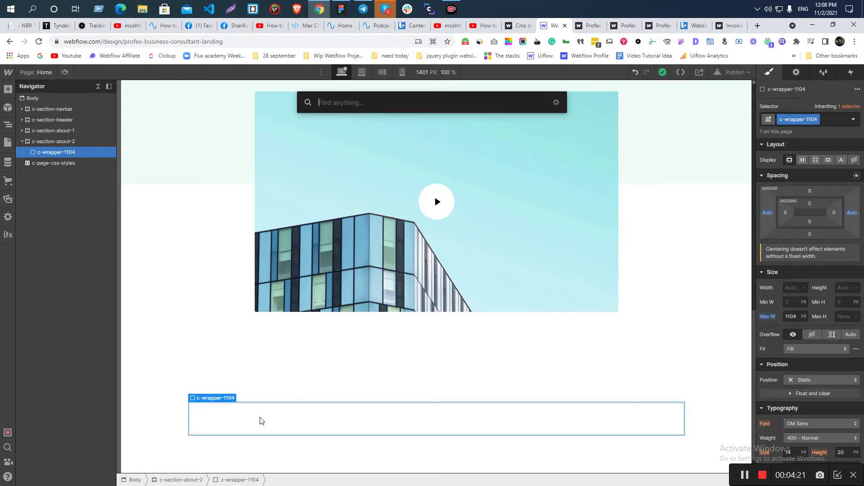
text(d)
click(363, 145)
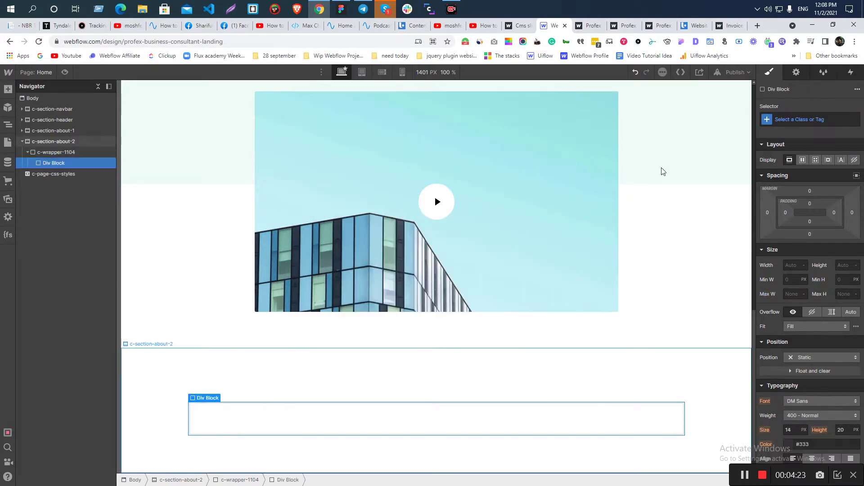
click(799, 119)
text(c-w)
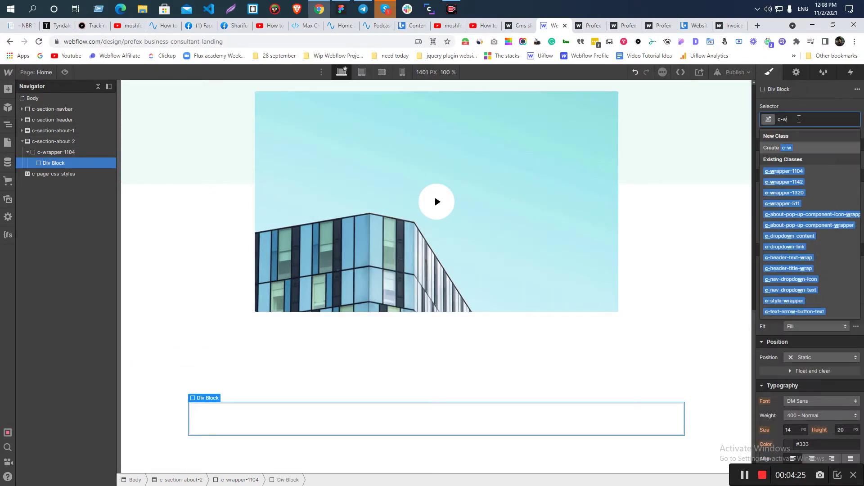
text(ab)
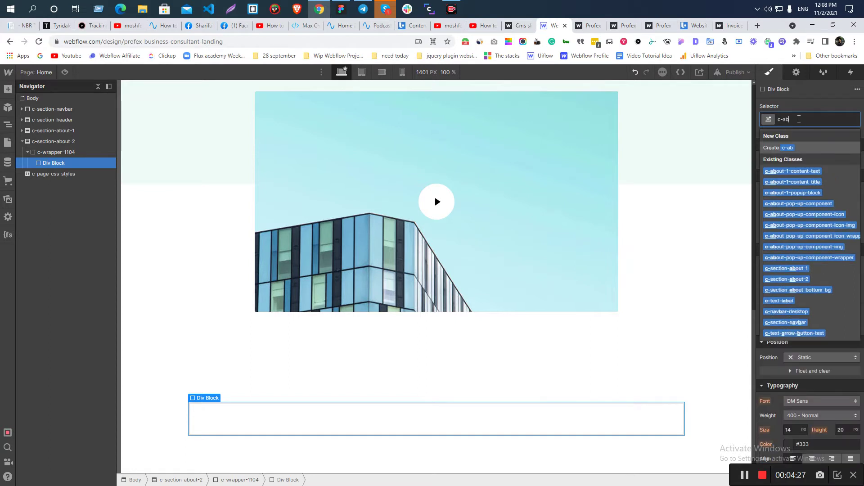
text(out-2-title-wrap)
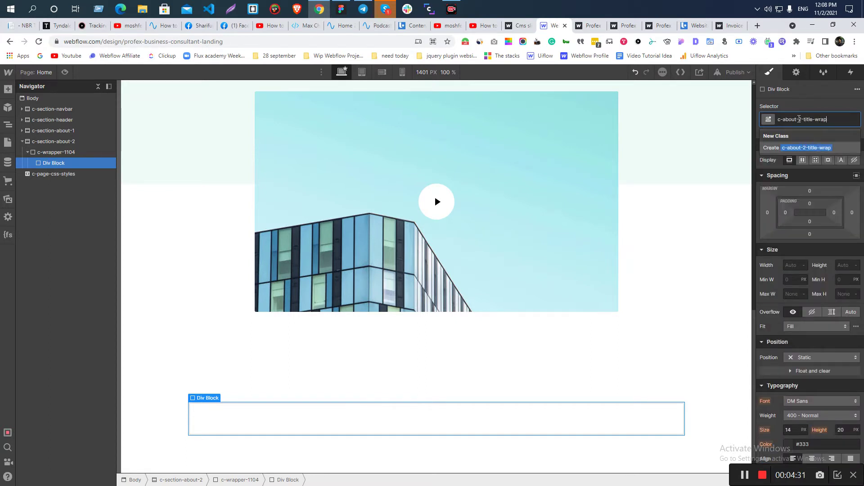
key(Return)
Switch to Figma and copy the "Learn about us" label text from the Service / Why us section
key(alt+space)
key(alt+Tab)
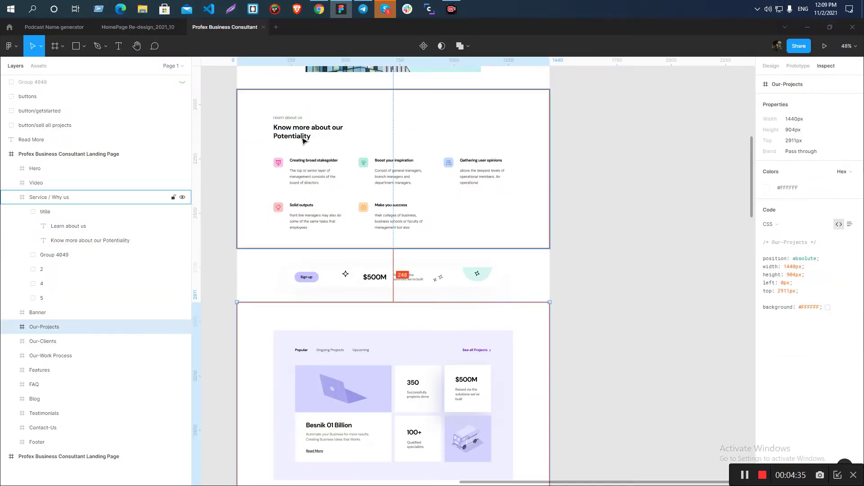
scroll(294, 131, up, 2)
ctrl+scroll(291, 181, up, 6)
click(293, 174)
key(Return)
key(ctrl+c)
Switch to Webflow and add a Paragraph reading "Learn about us" inside c-about-2-title-wrapper
key(alt+Tab)
key(ctrl+e)
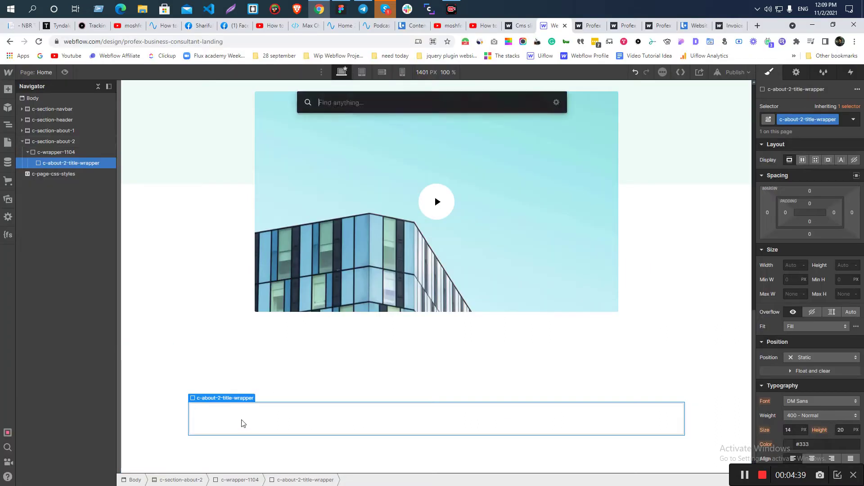
text(p)
click(341, 146)
key(alt+Tab)
key(alt+Tab)
double_click(283, 426)
key(ctrl+a)
key(ctrl+v)
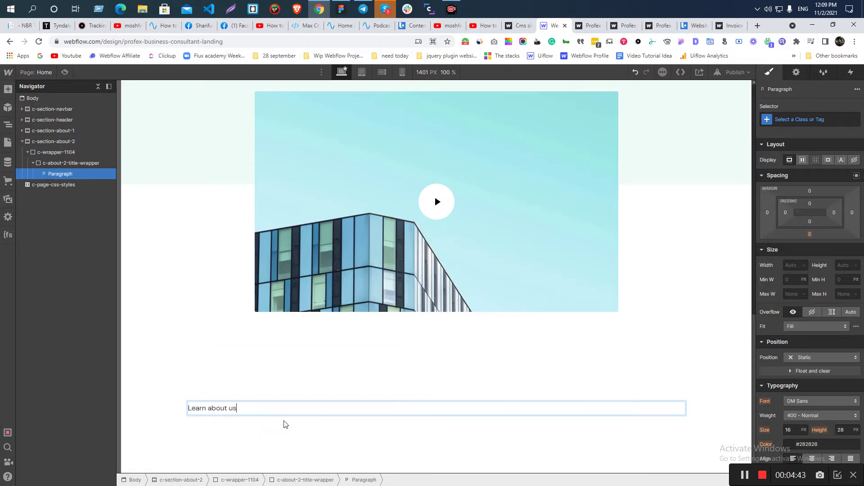
Switch to Figma and copy the "Know more about our Potentiality" heading text
key(alt+Tab)
click(307, 203)
double_click(307, 202)
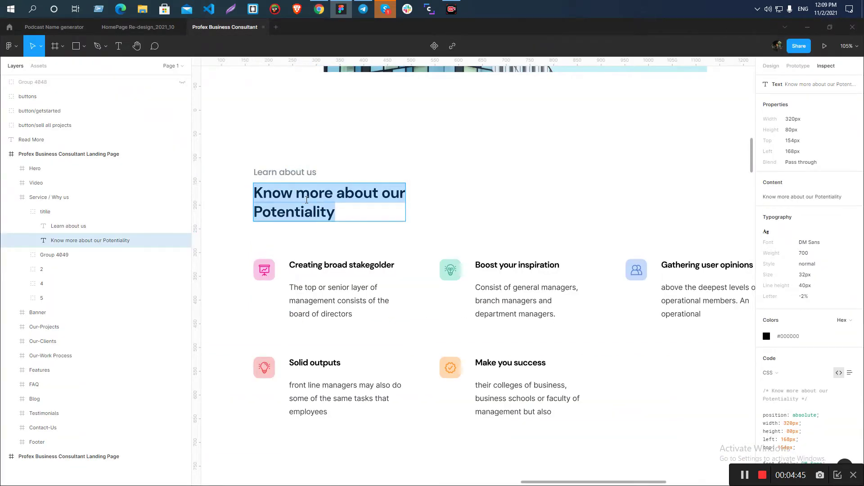
Switch to Webflow and add an H2 Heading below the "Learn about us" paragraph in c-about-2-title-wrapper
key(alt+Tab)
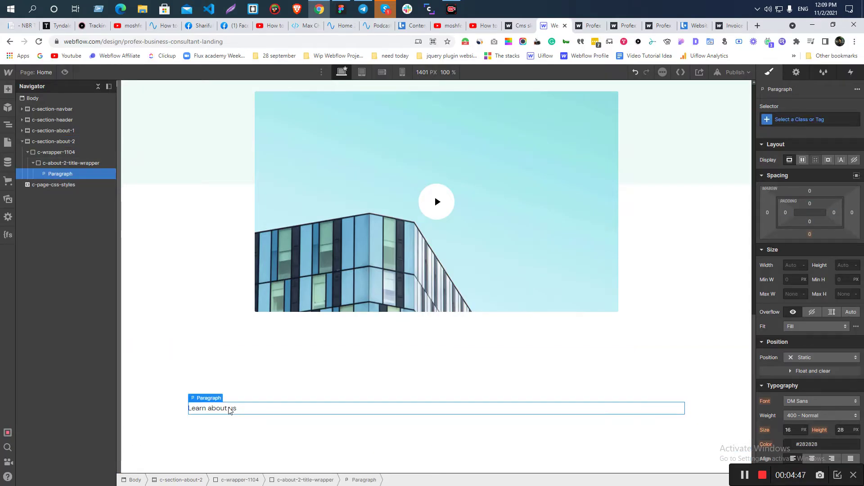
key(ctrl+e)
text(h)
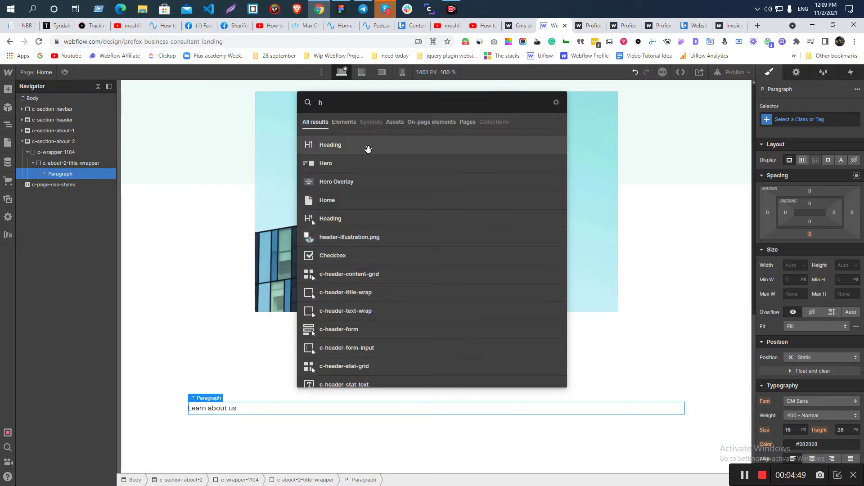
click(372, 146)
click(218, 358)
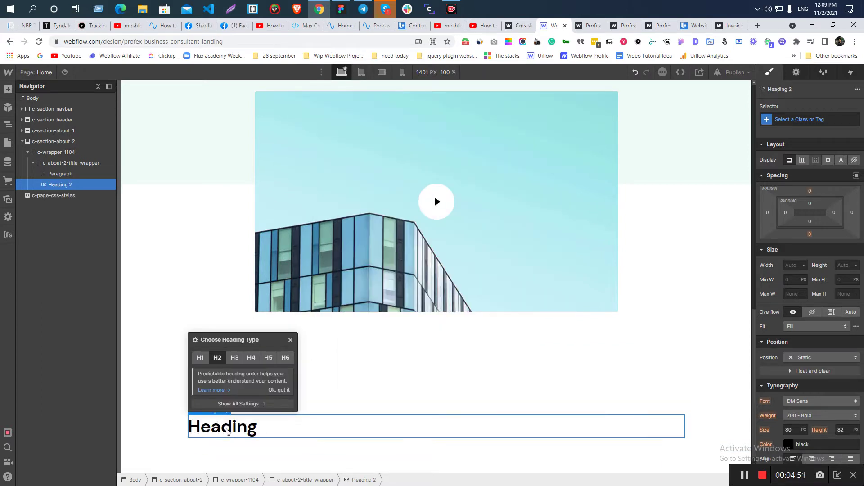
click(220, 428)
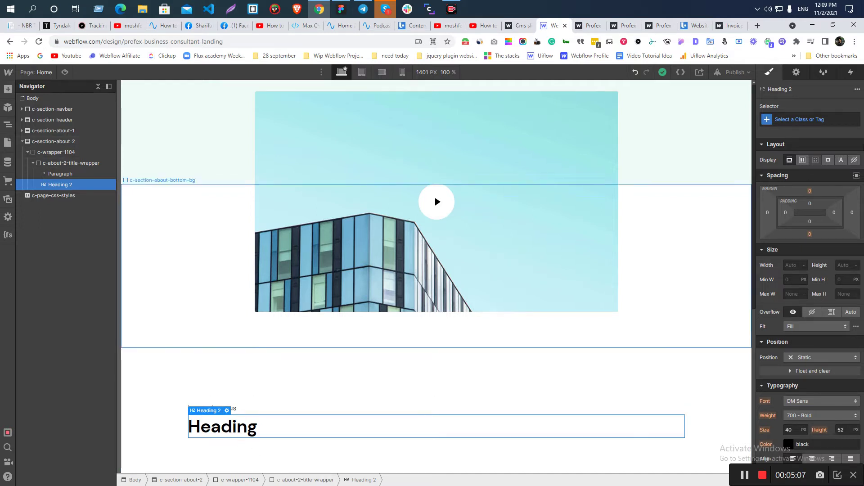
Examine the typography of the All H2 Headings tag, including size, line height and letter spacing
click(805, 119)
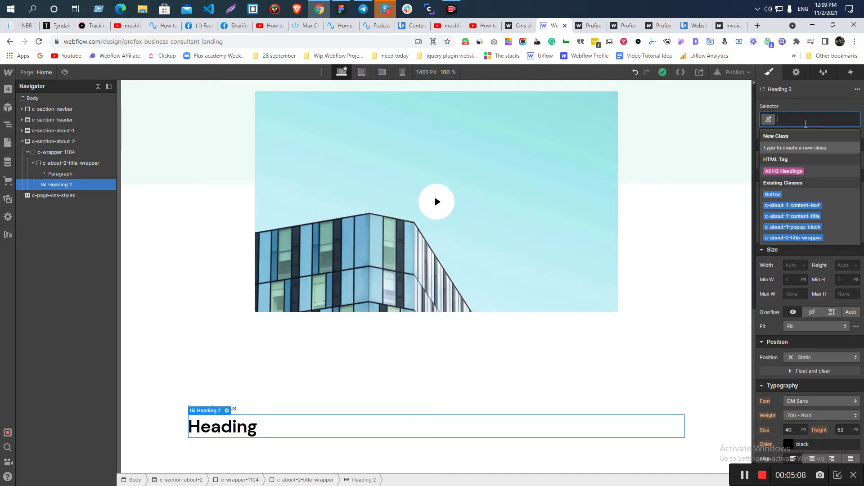
click(782, 171)
scroll(795, 235, down, 5)
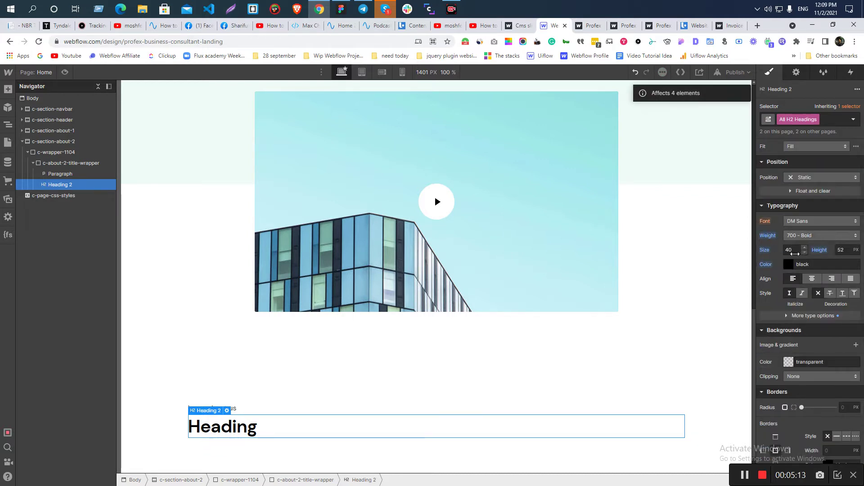
click(808, 317)
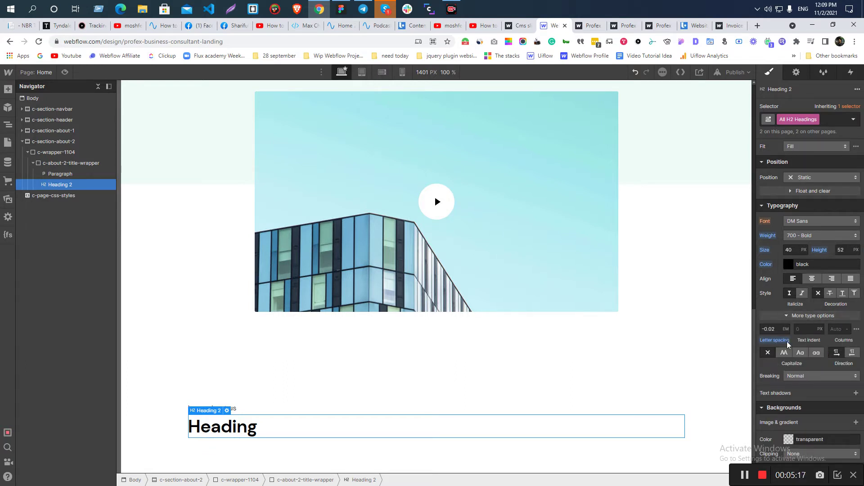
Replace the H2 placeholder text with "Know more about our Potentiality", broken before "Potentiality"
click(216, 433)
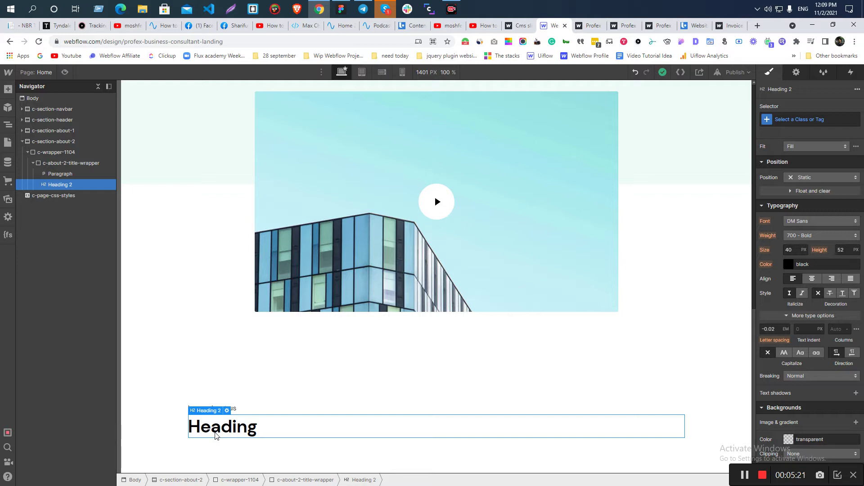
double_click(217, 433)
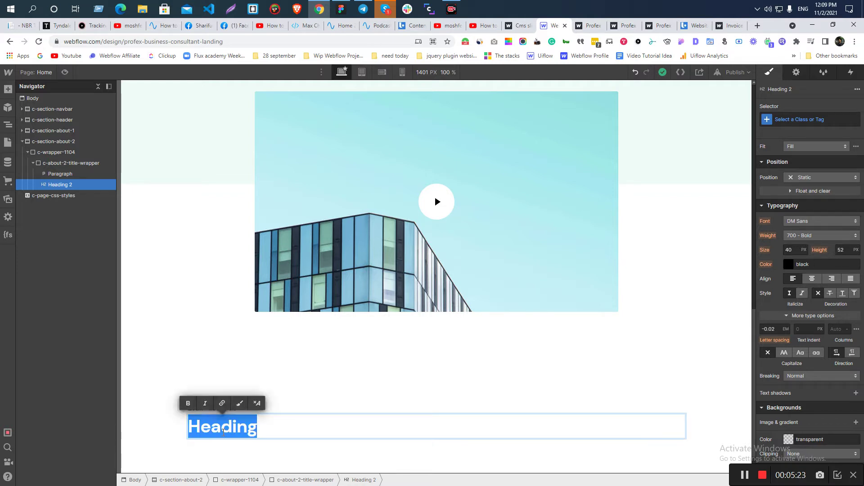
text(Know more about our Potentiality)
click(225, 397)
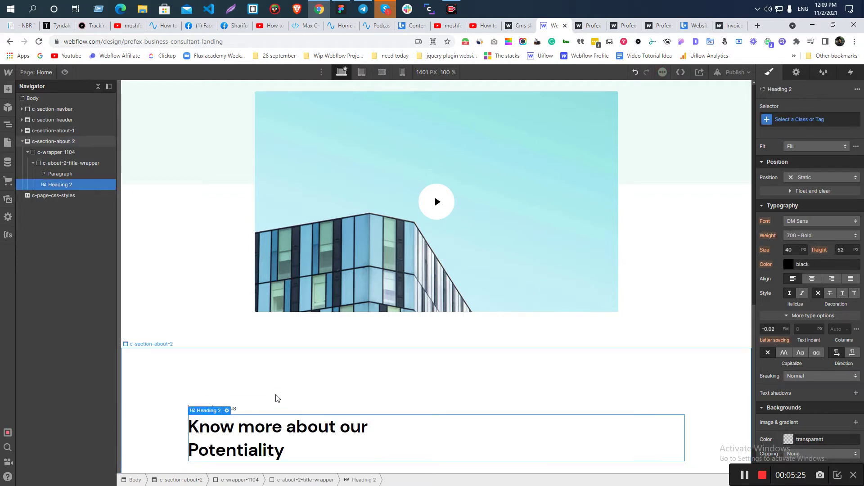
Remove the line break before "Potentiality" in the H2 heading, keeping a space between the words
click(253, 438)
click(189, 449)
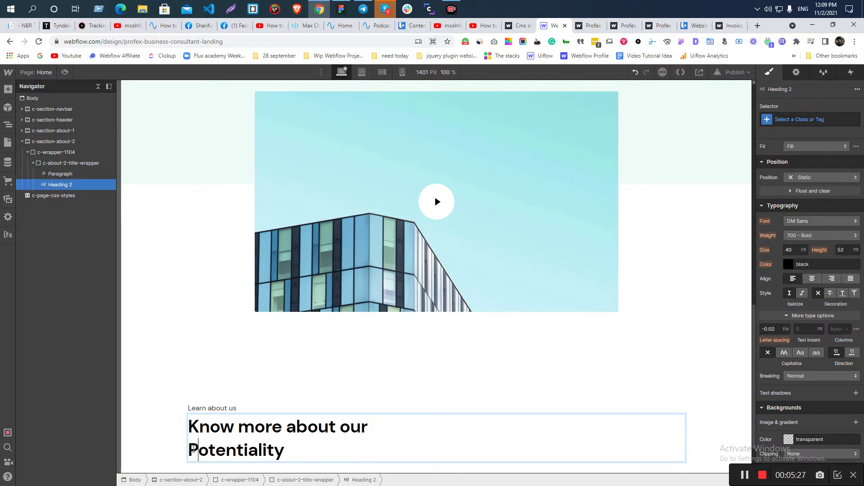
key(Escape)
click(198, 449)
click(198, 449)
key(BackSpace)
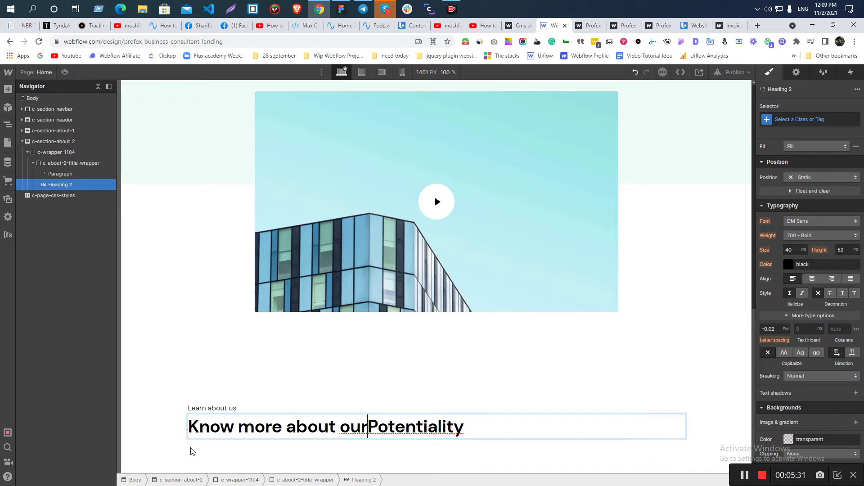
click(266, 376)
click(307, 431)
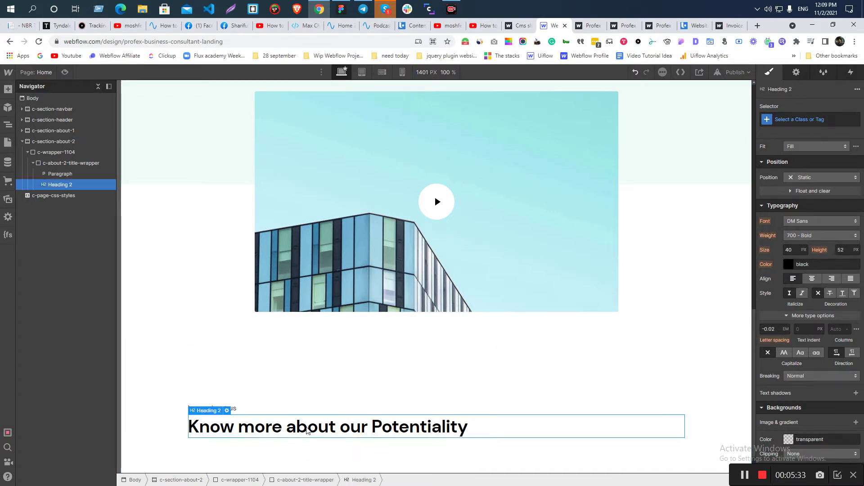
Check the heading's line break in Figma, then undo the removal of the line break in Webflow
key(alt+Tab)
double_click(293, 208)
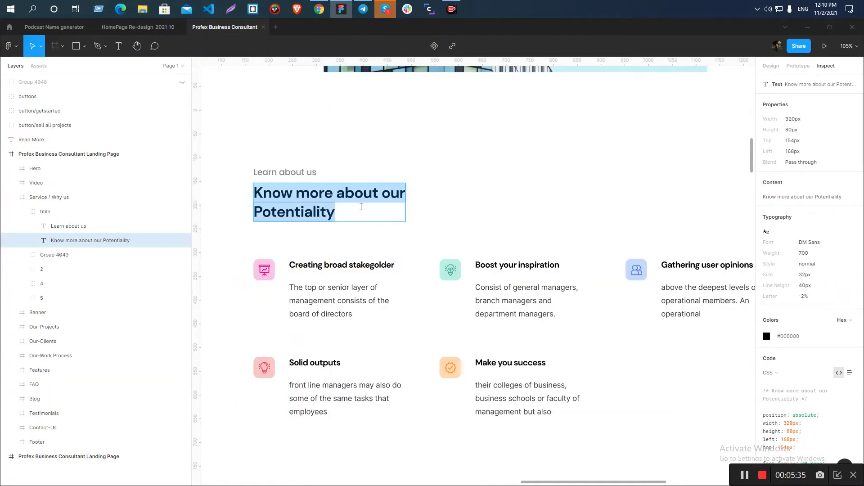
click(256, 213)
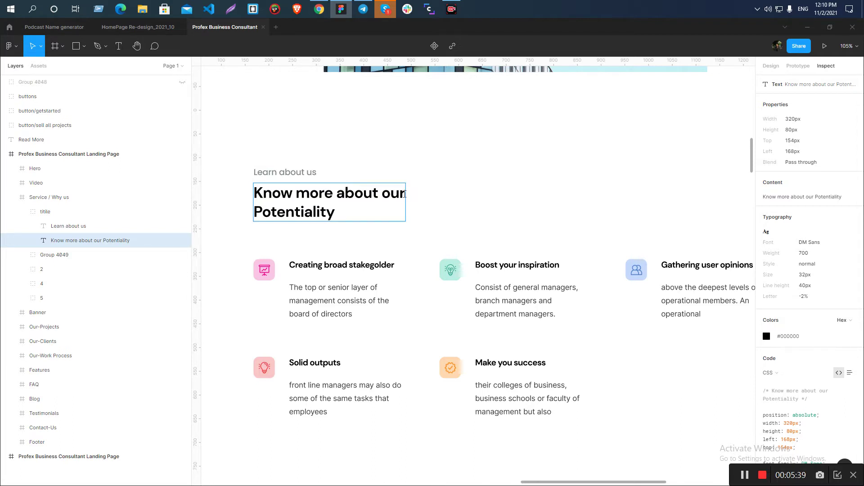
key(alt+Tab)
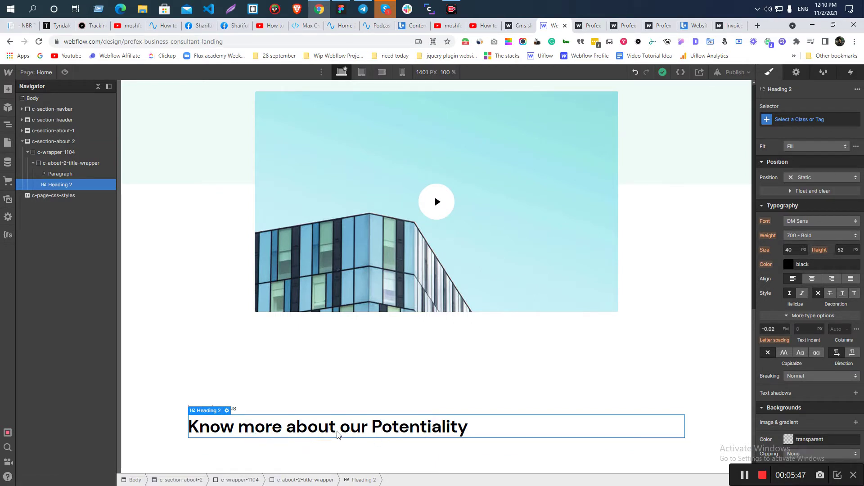
double_click(337, 431)
click(353, 396)
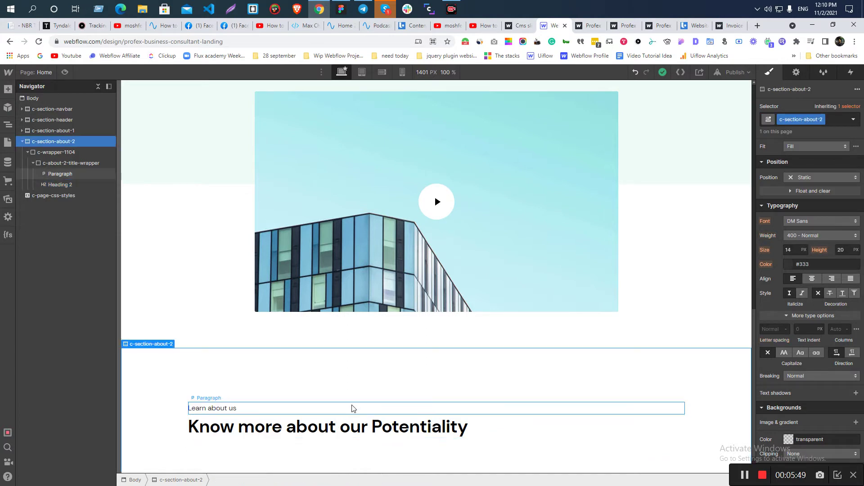
key(ctrl+z)
Put the H2 heading on one line as "Know more about our Potentiality" by deleting its line break
click(307, 435)
scroll(352, 431, down, 2)
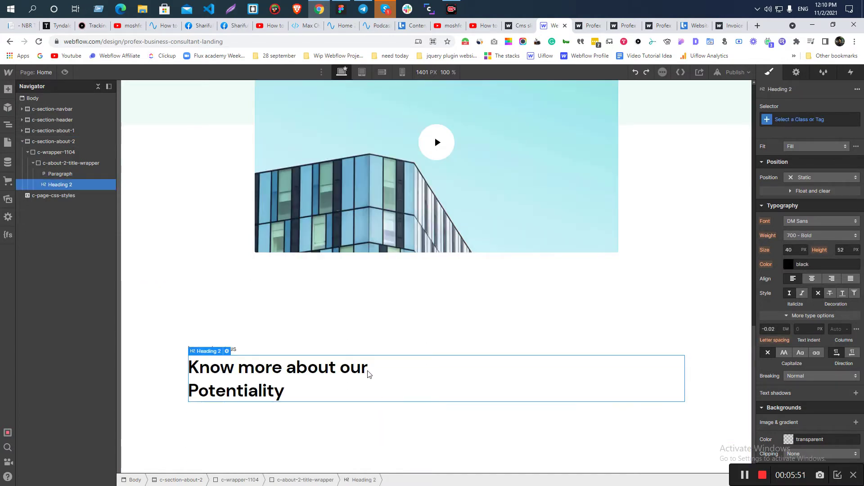
double_click(254, 390)
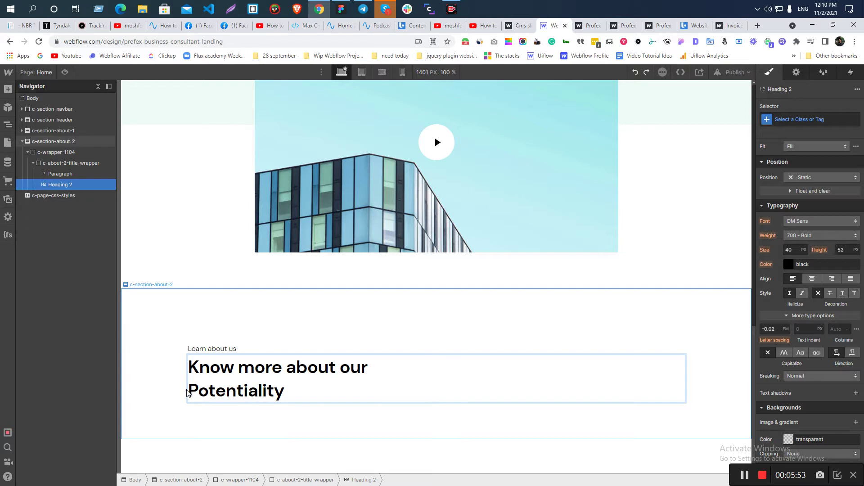
key(BackSpace)
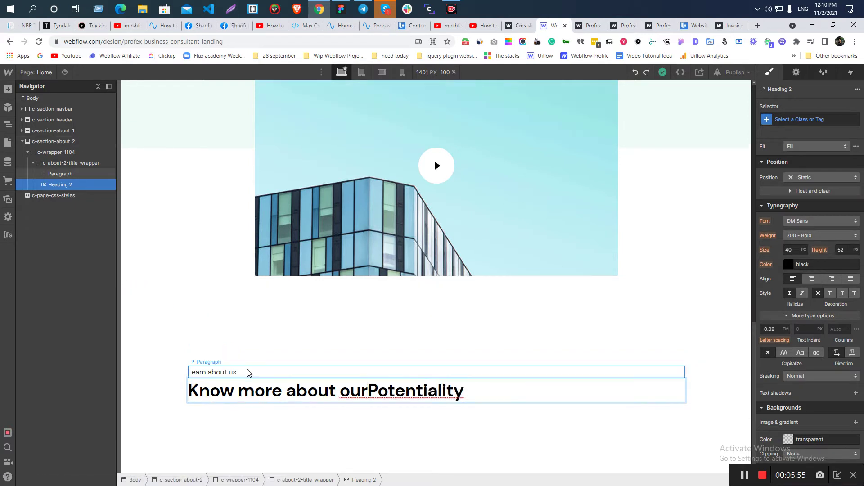
key(Escape)
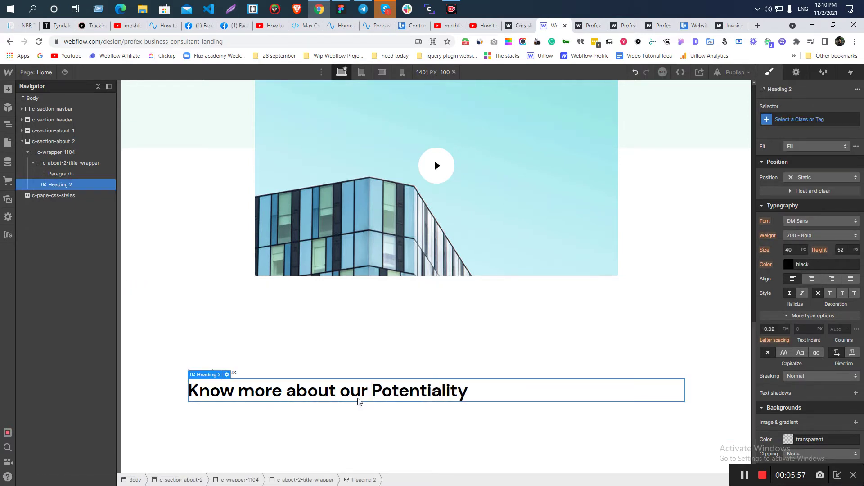
Select c-about-2-title-wrapper in Webflow and examine the heading's width and spacing in the Figma design
click(33, 163)
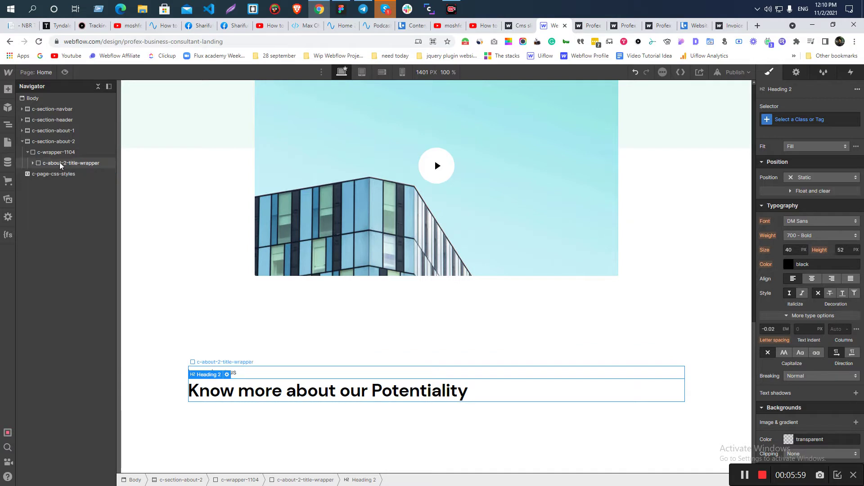
click(61, 166)
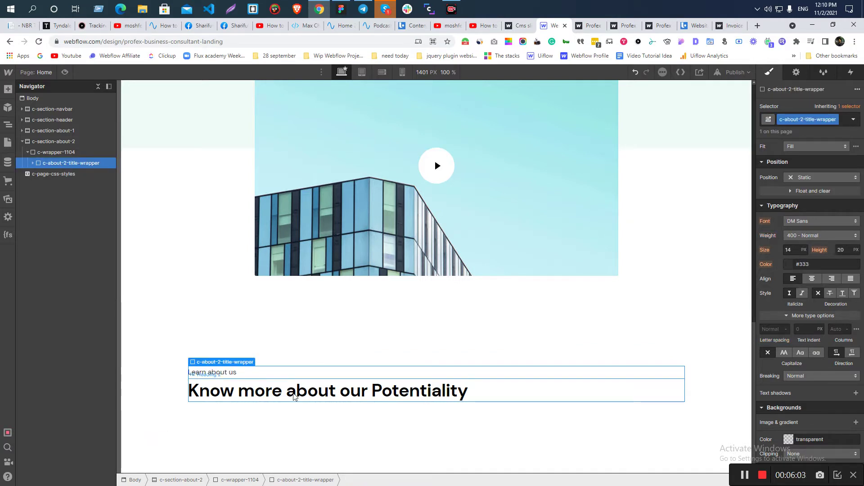
key(alt+Tab)
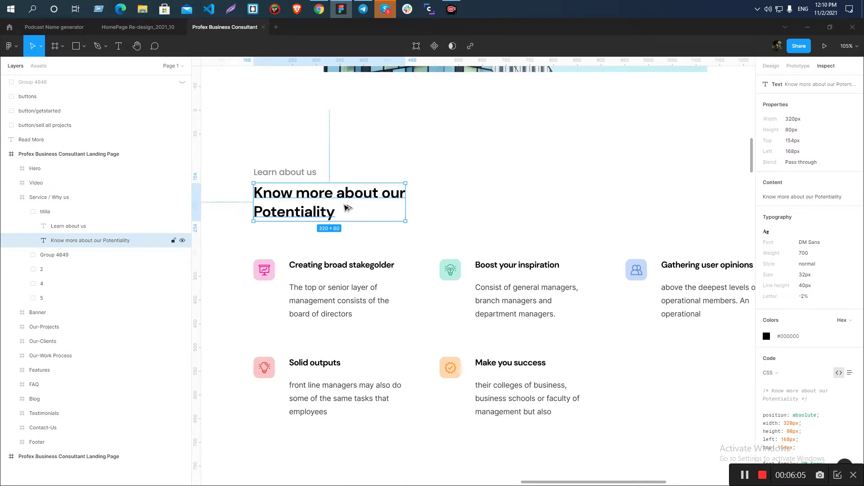
key(alt+Tab)
click(372, 259)
click(468, 212)
click(311, 204)
key(alt)
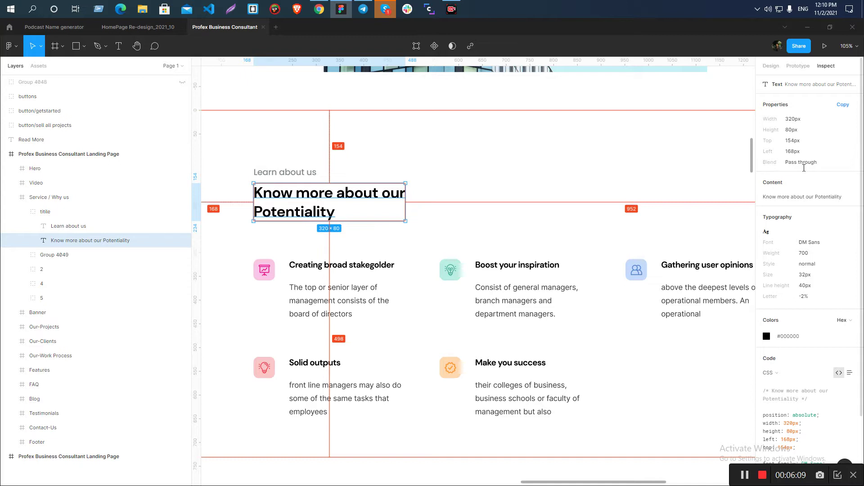
key(alt+Tab)
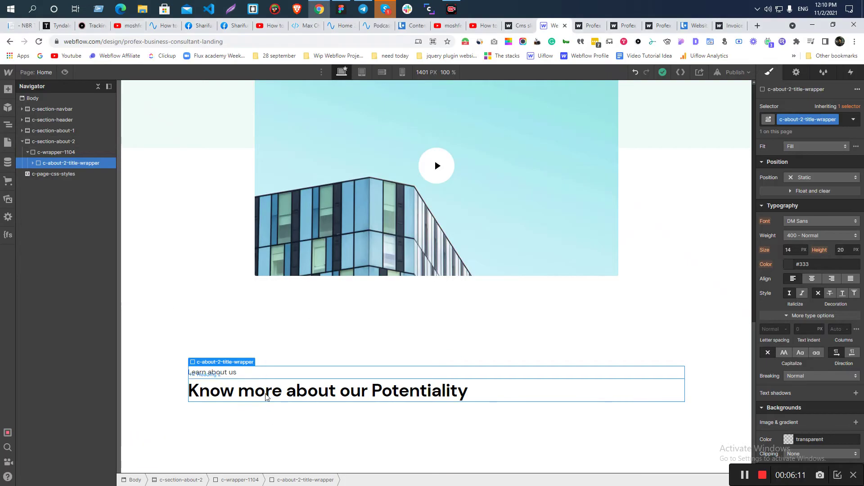
Add a div block directly after the H2 heading inside c-about-2-title-wrapper
click(266, 396)
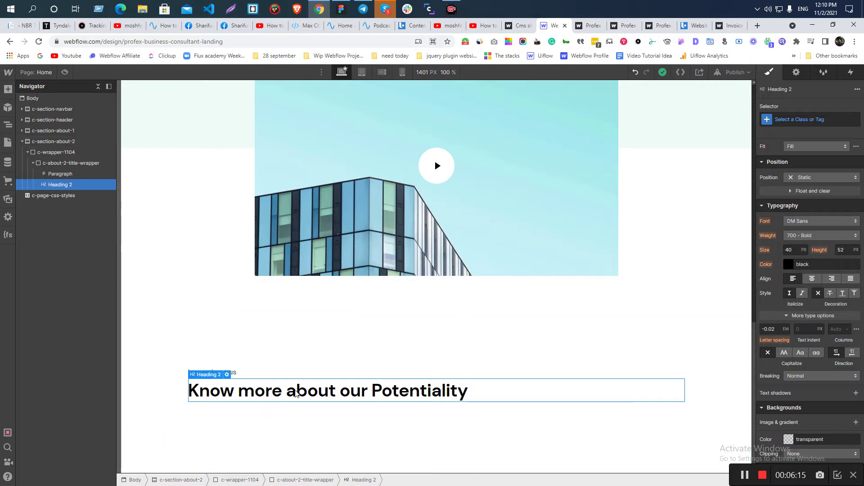
key(ctrl+e)
text(d)
click(384, 146)
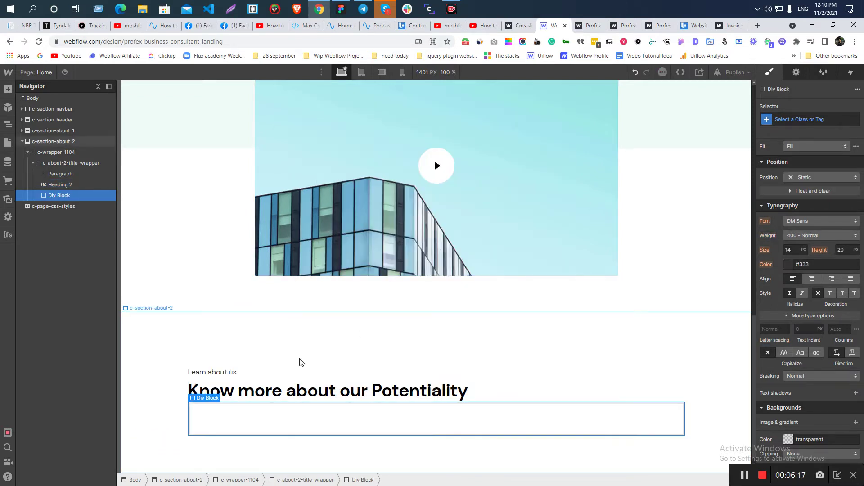
Give the new div block the class c-wrapper-320
click(801, 120)
text(c-wr)
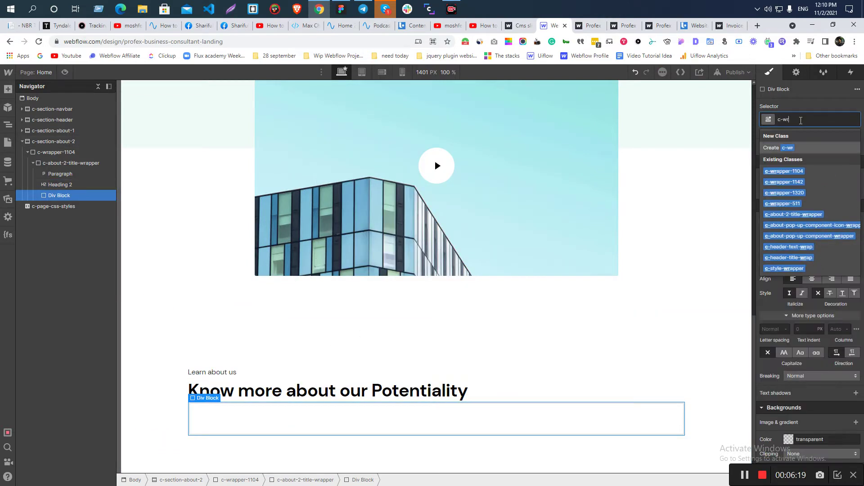
text(apper-)
text(3)
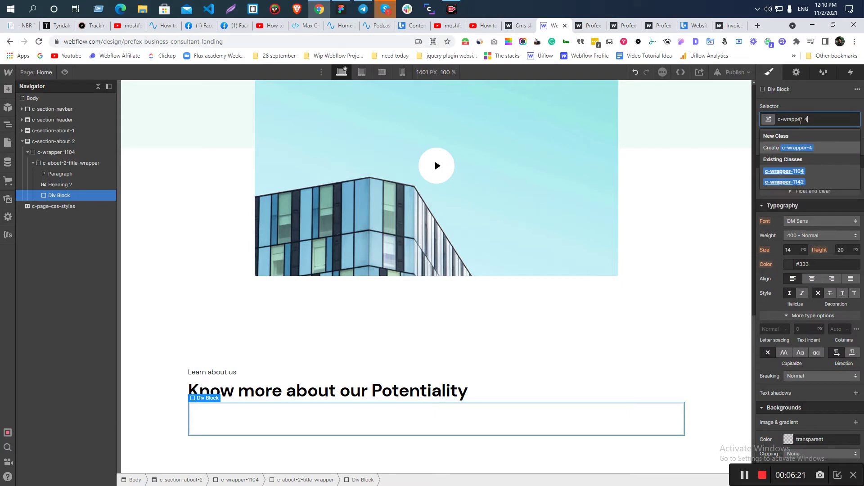
key(BackSpace)
text(320)
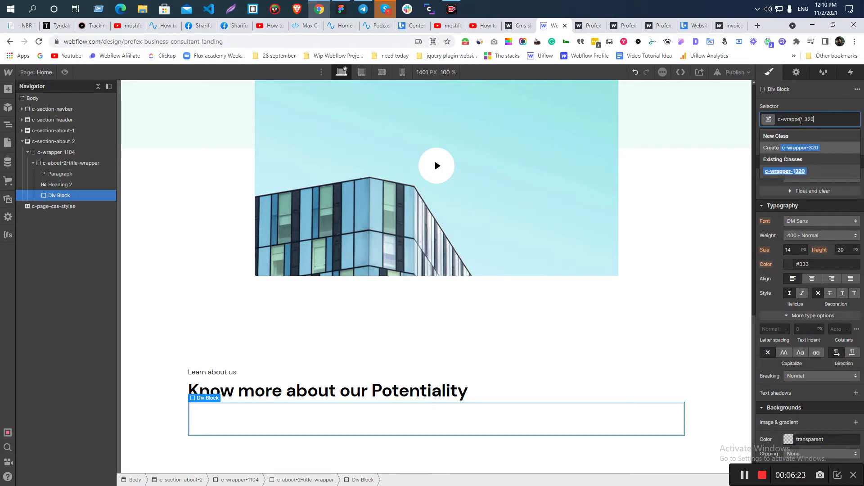
key(Return)
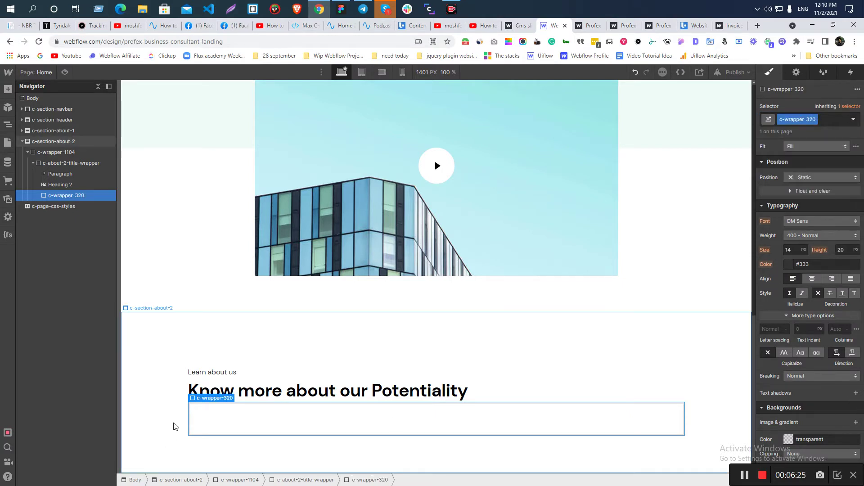
Move the H2 heading inside the c-wrapper-320 div
click(58, 185)
click(59, 195)
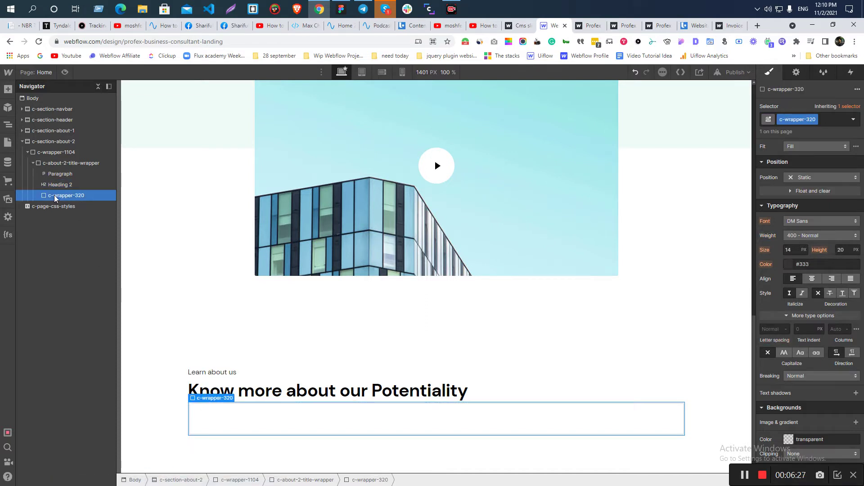
drag(58, 185, 54, 196)
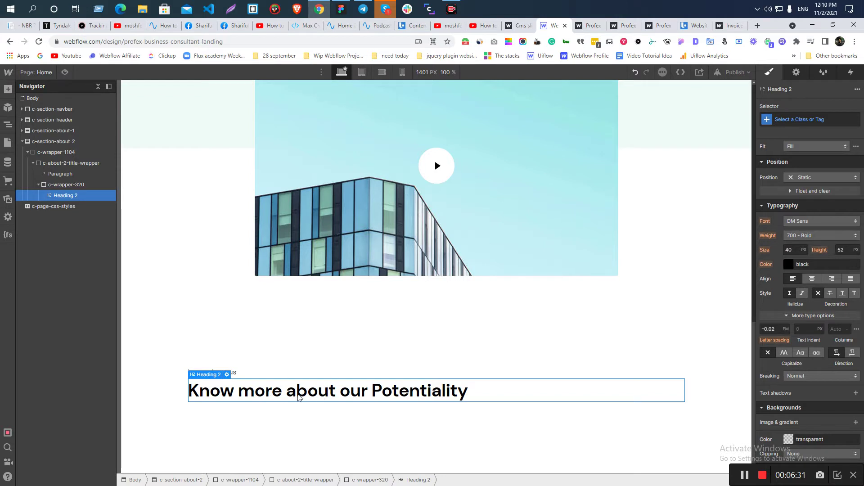
Set the maximum width of c-wrapper-320 to 320 px
scroll(801, 315, up, 4)
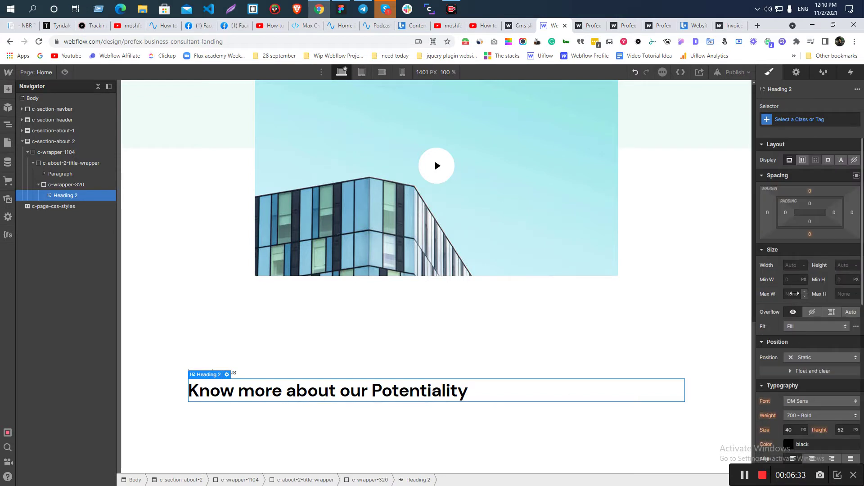
click(61, 185)
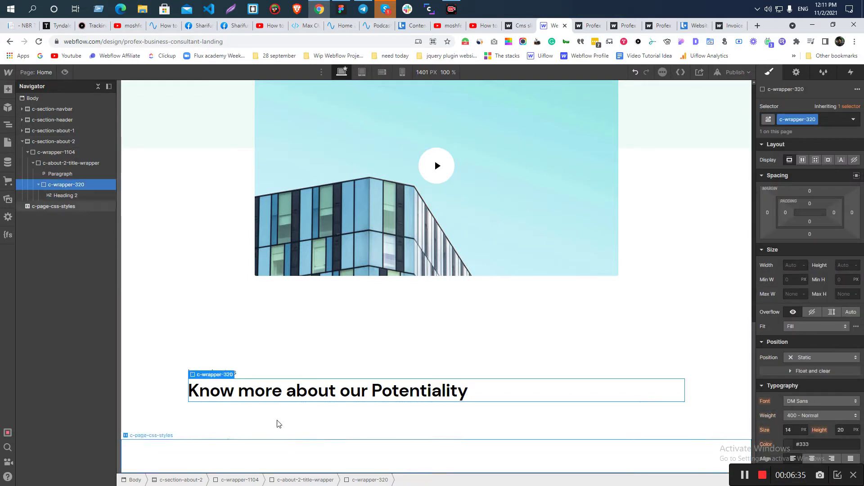
click(63, 195)
click(66, 185)
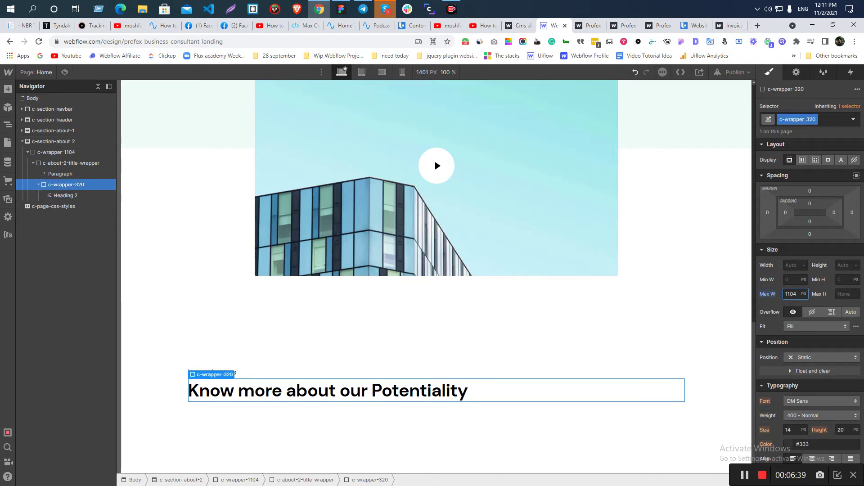
text(320px)
key(Return)
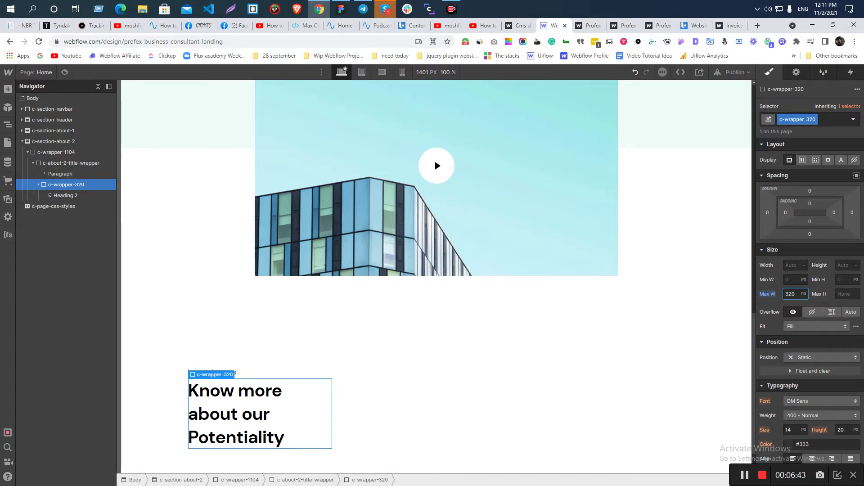
Compare the wrapped heading with the Figma design and review the size settings of the H2 and c-wrapper-320 in Webflow
key(alt+Tab)
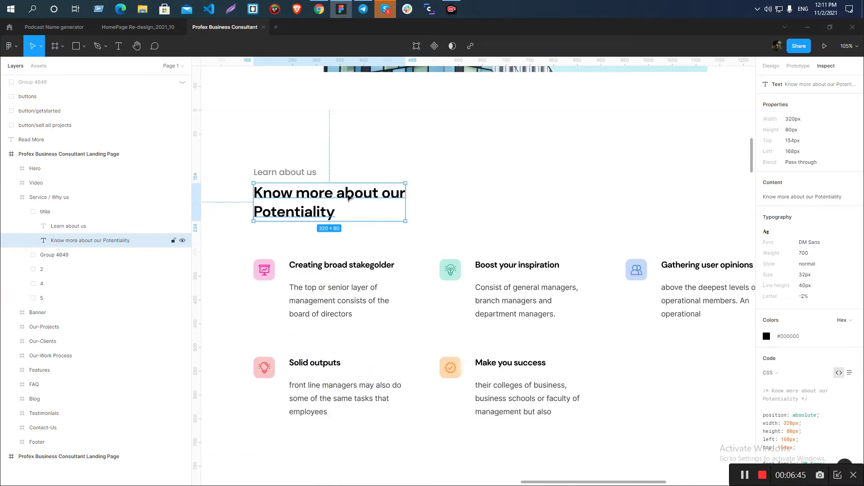
key(alt+Tab)
click(242, 388)
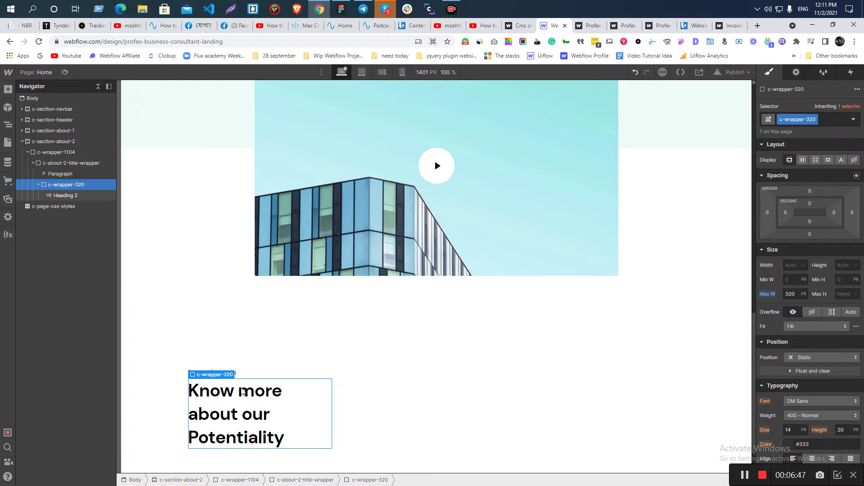
click(241, 388)
click(168, 401)
click(227, 411)
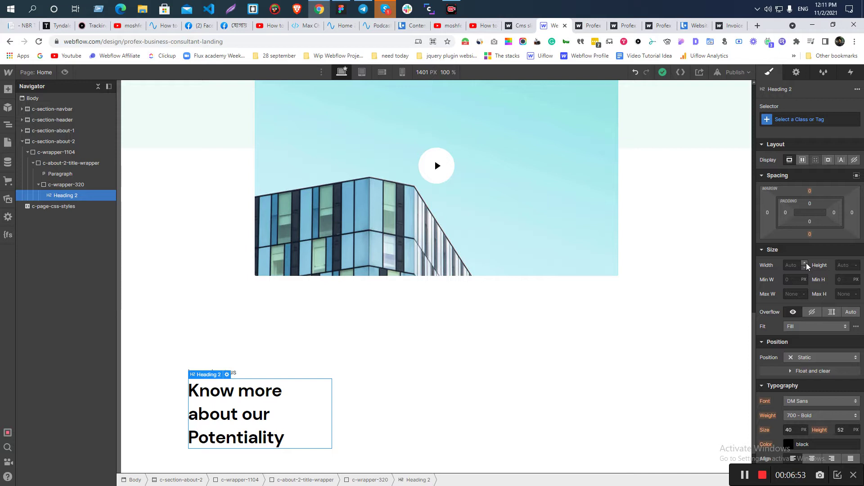
click(62, 185)
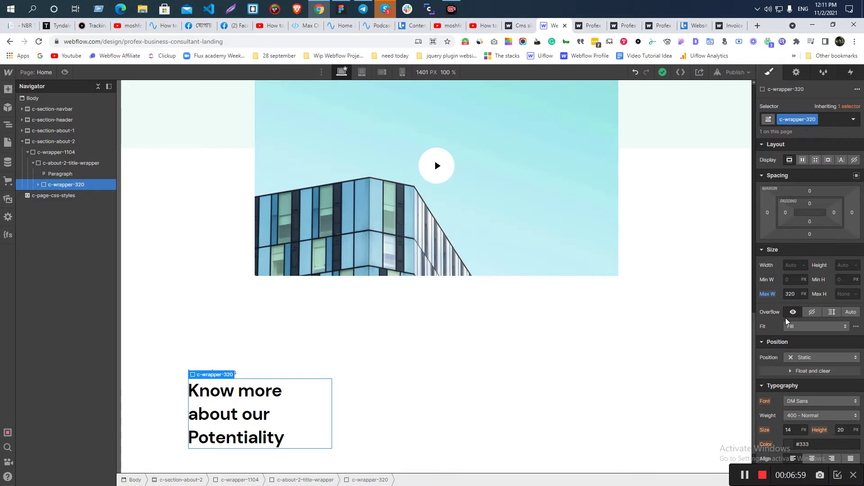
Switch to Figma and examine the width, font size and line height of the Our-Work Process, Features and FAQ section headings
key(alt+Tab)
ctrl+scroll(415, 245, down, 8)
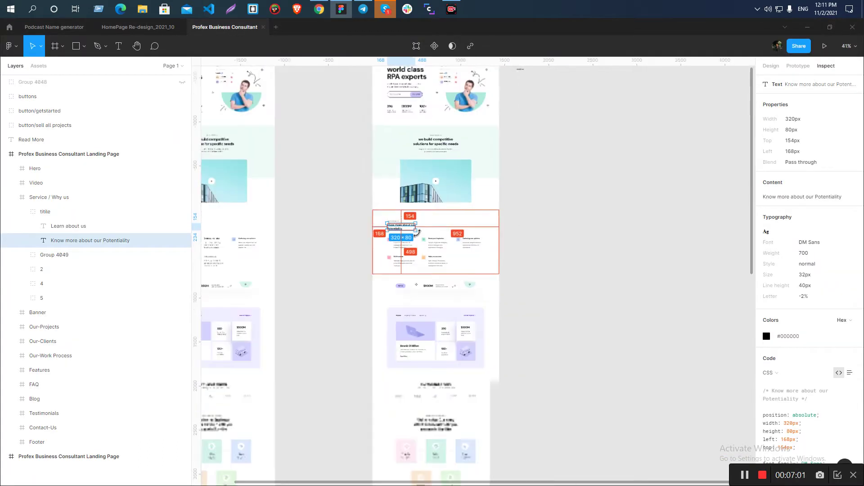
ctrl+scroll(470, 367, up, 5)
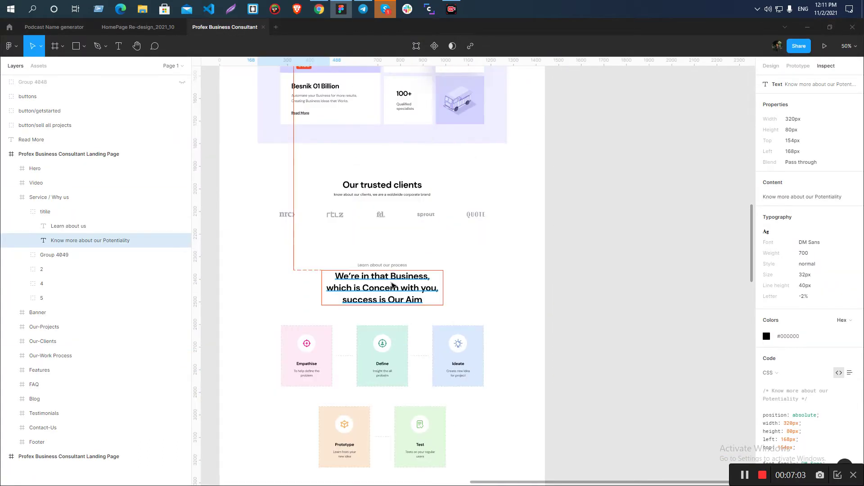
click(398, 286)
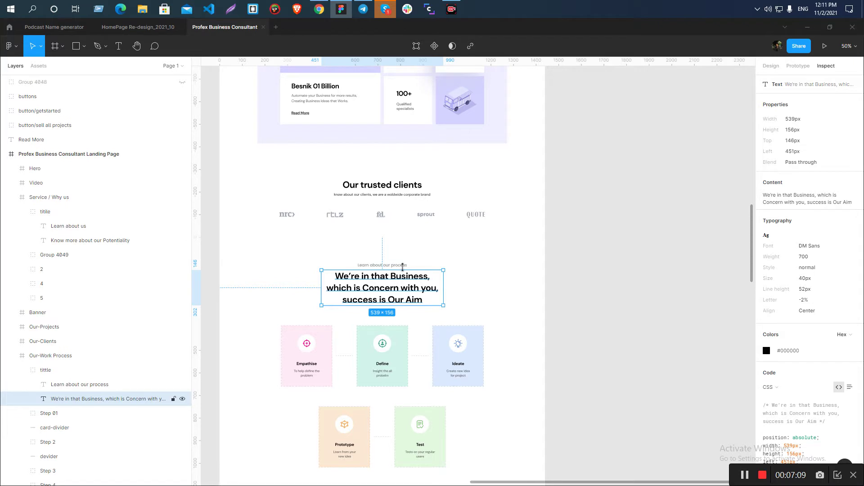
scroll(407, 270, down, 8)
scroll(409, 269, down, 1)
click(435, 154)
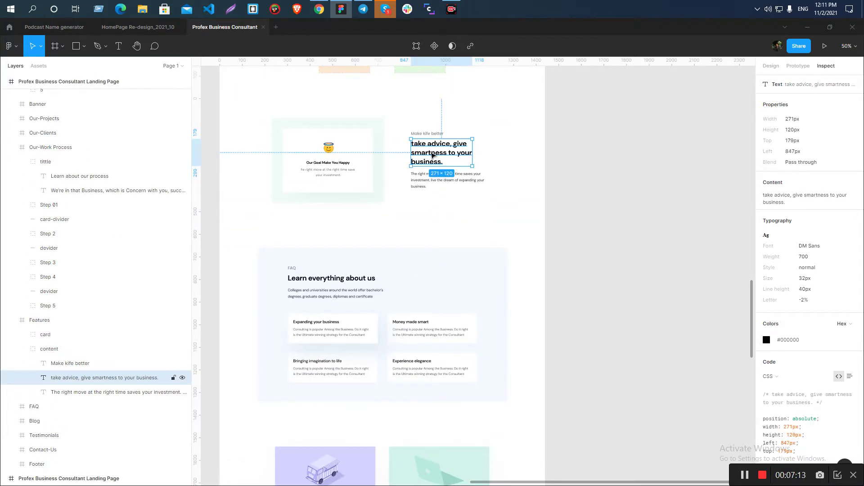
scroll(457, 153, up, 5)
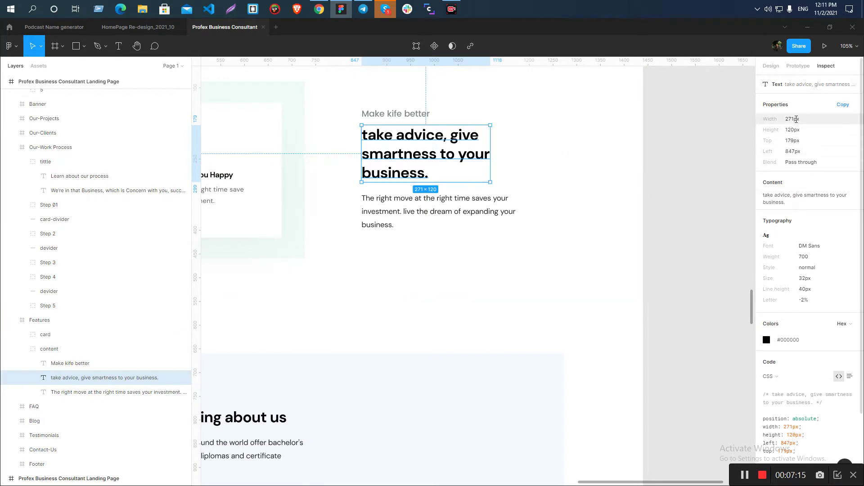
scroll(506, 139, down, 5)
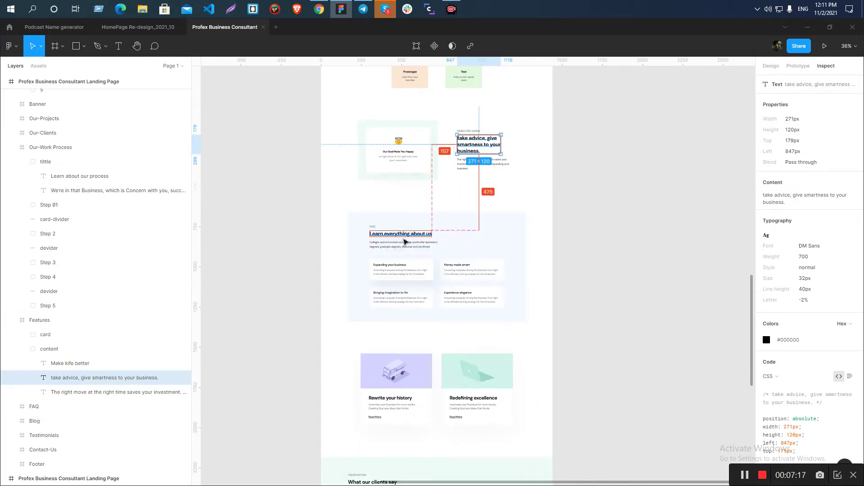
click(404, 241)
scroll(412, 236, up, 3)
scroll(412, 236, down, 4)
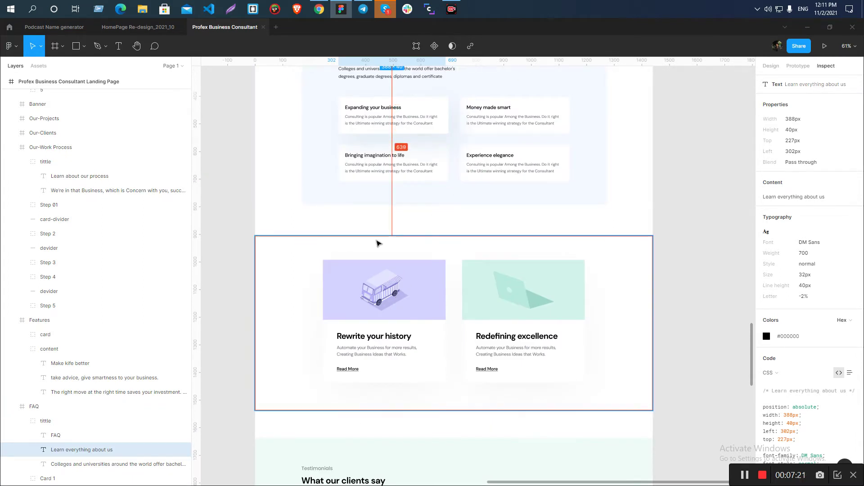
scroll(378, 244, down, 1)
Examine the typography of the "Know more about our Potentiality" heading in the Figma design
key(alt+Tab)
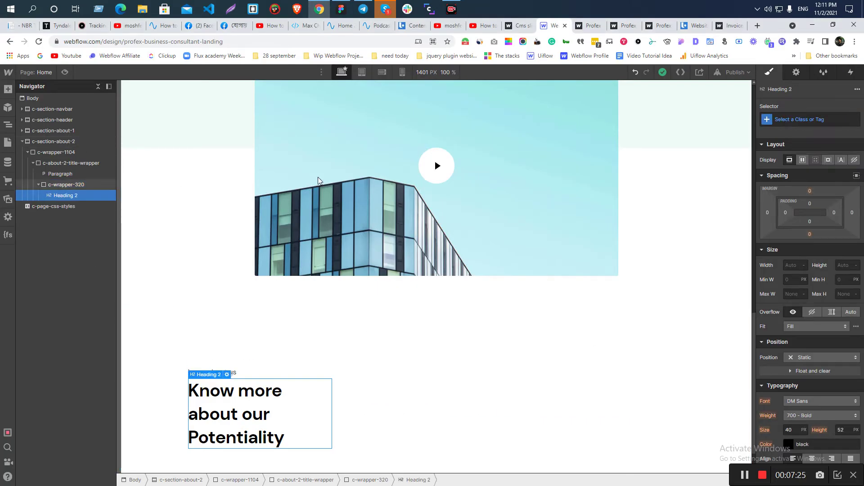
key(alt+Tab)
scroll(359, 218, up, 20)
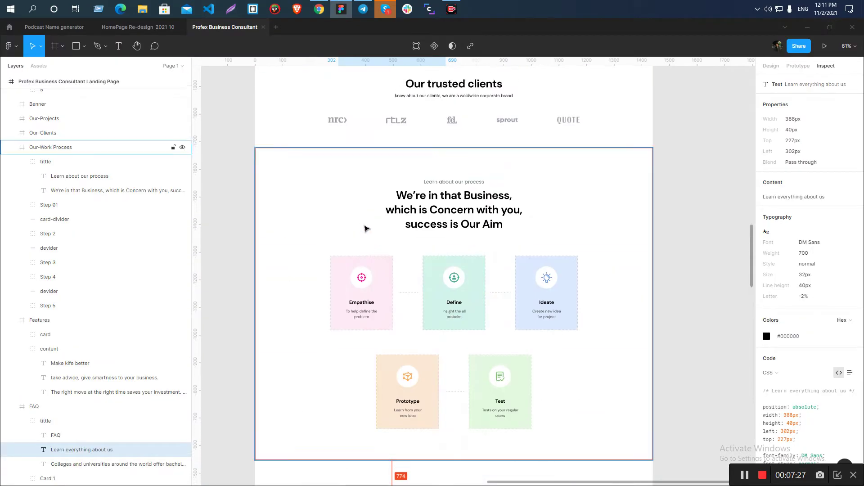
scroll(405, 243, up, 15)
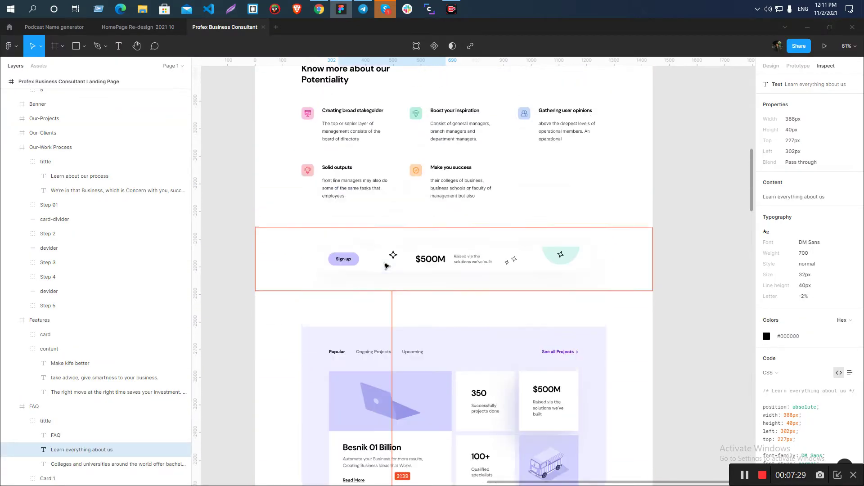
scroll(328, 272, up, 5)
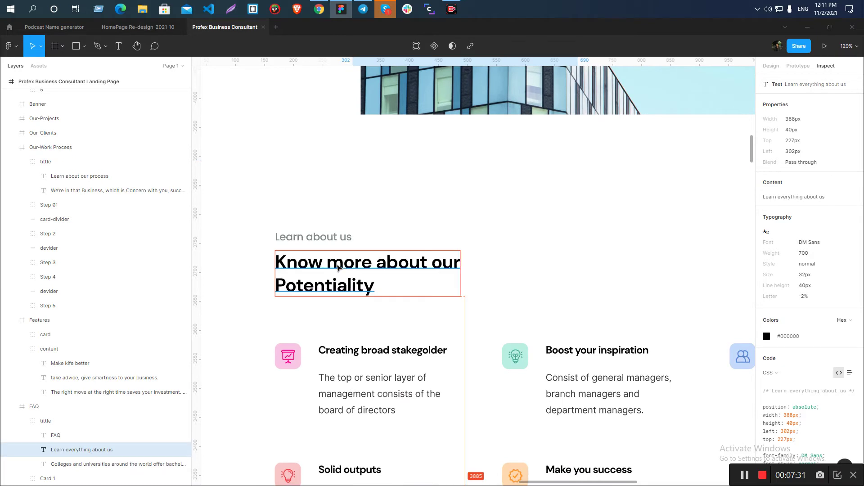
click(327, 273)
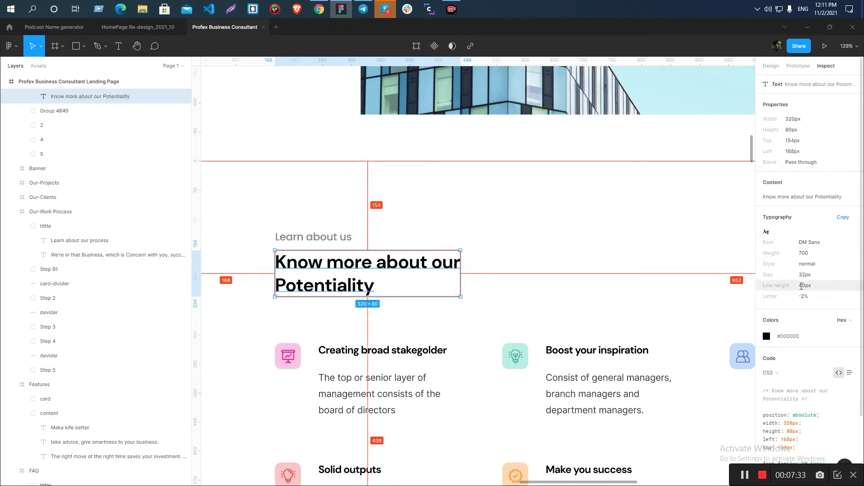
Switch back to Webflow and apply the existing class h2-small to the "Know more about our Potentiality" heading
key(alt+Tab)
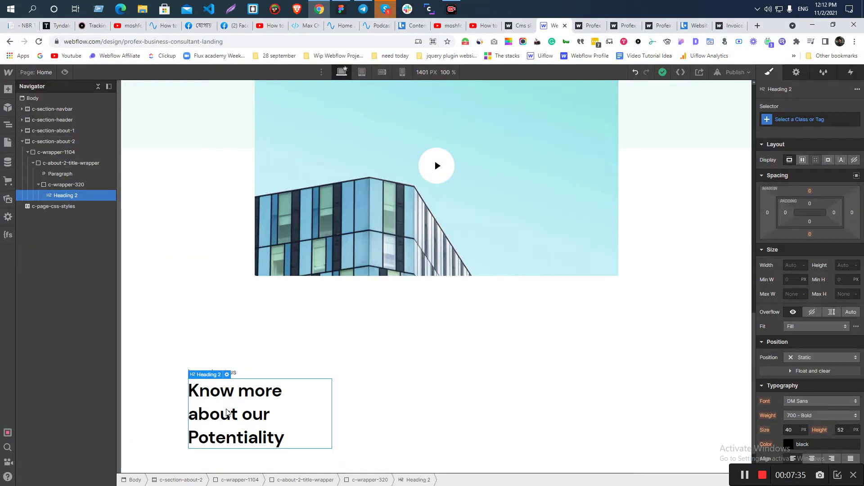
click(791, 120)
text(h2-)
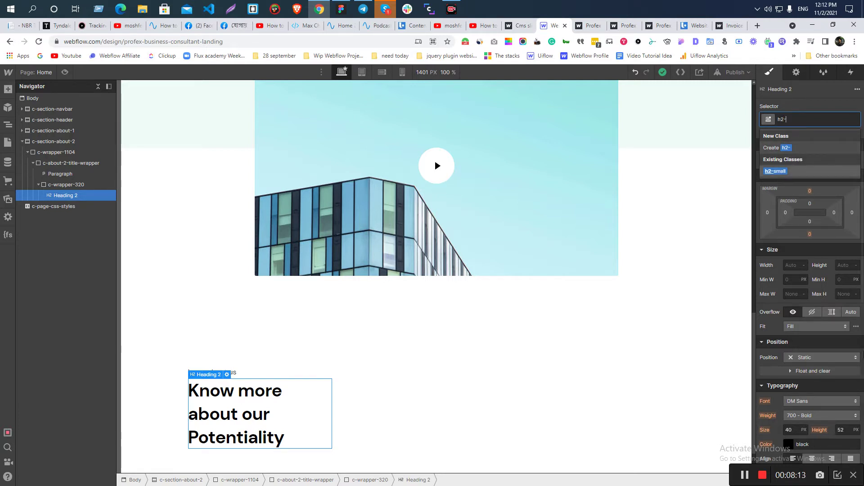
click(784, 171)
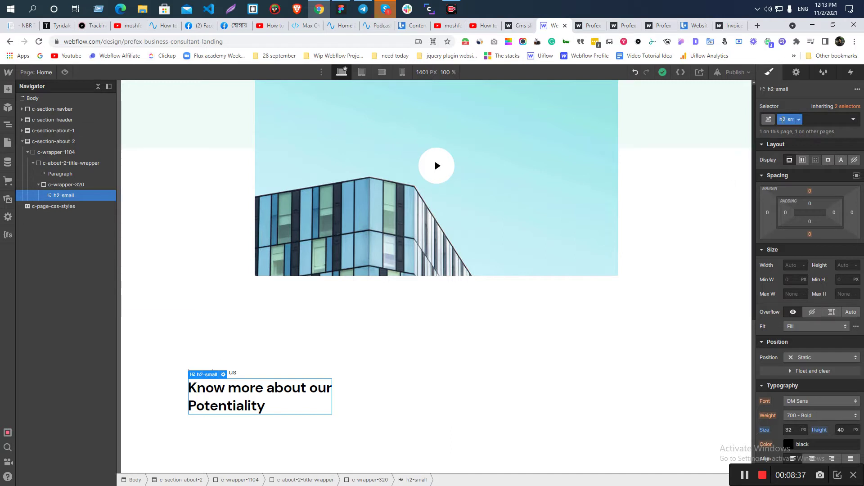
scroll(785, 247, down, 4)
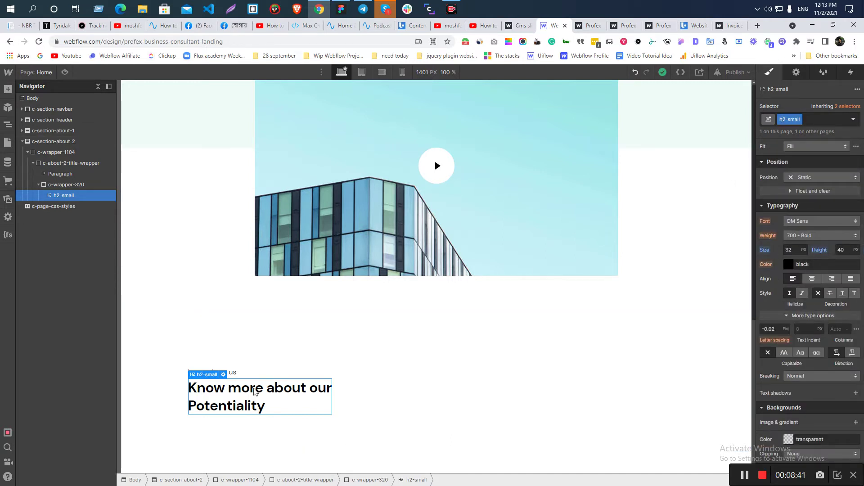
Compare the h2-small heading with the Figma design and review the settings of the heading and c-wrapper-320 in Webflow
key(alt+Tab)
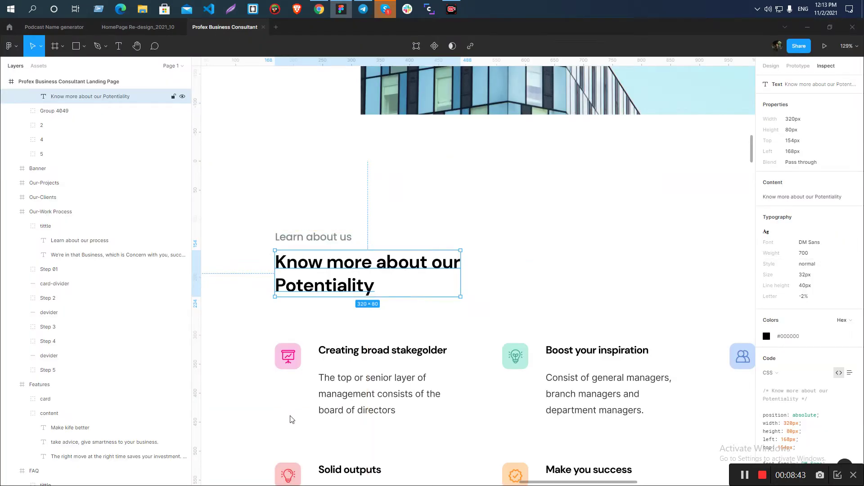
key(alt+Tab)
click(67, 185)
click(67, 197)
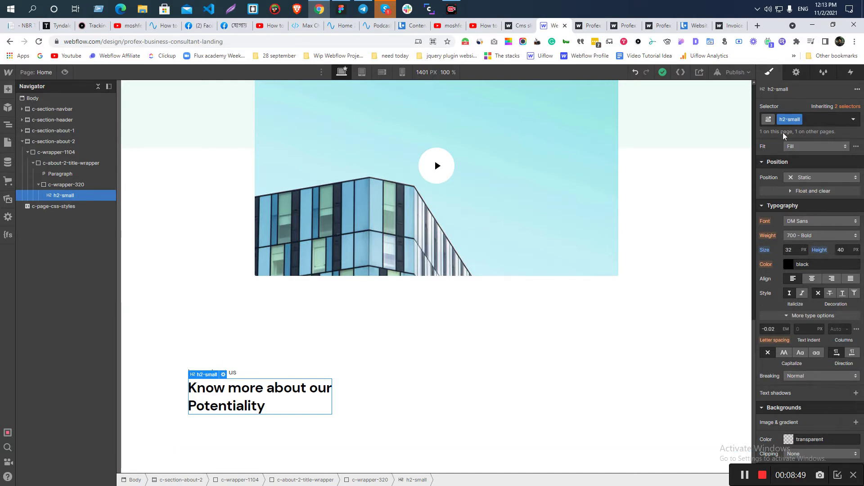
click(234, 372)
click(255, 394)
click(74, 184)
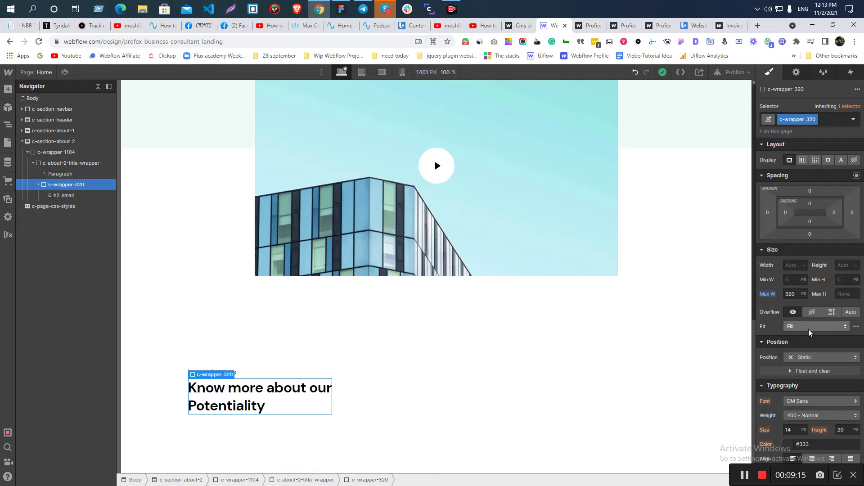
Try centring c-wrapper-320 with automatic left and right margins, and undo it
scroll(809, 328, down, 5)
scroll(809, 328, up, 5)
click(63, 196)
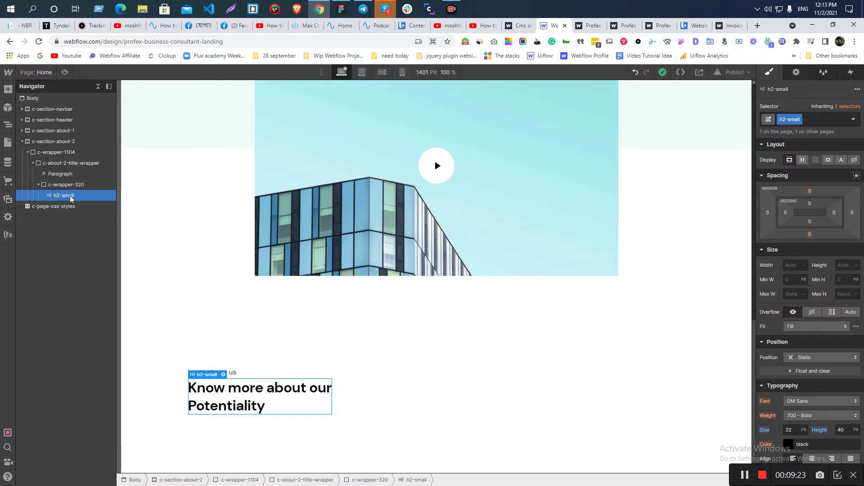
click(68, 185)
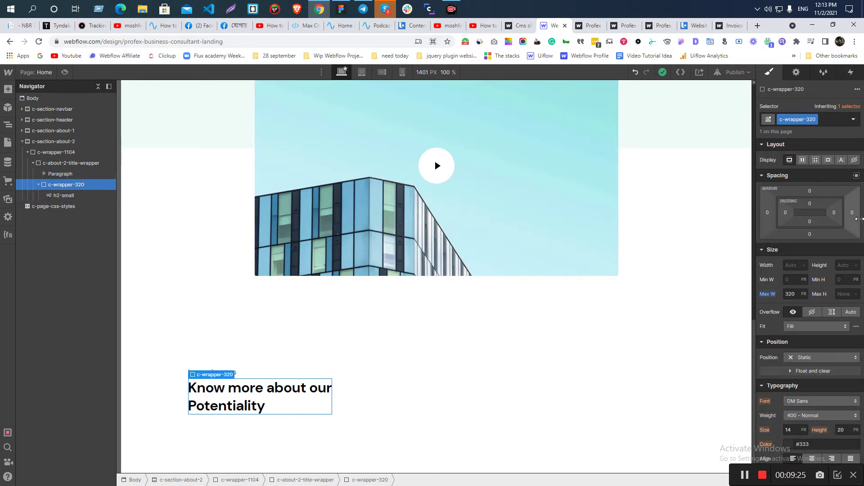
click(857, 176)
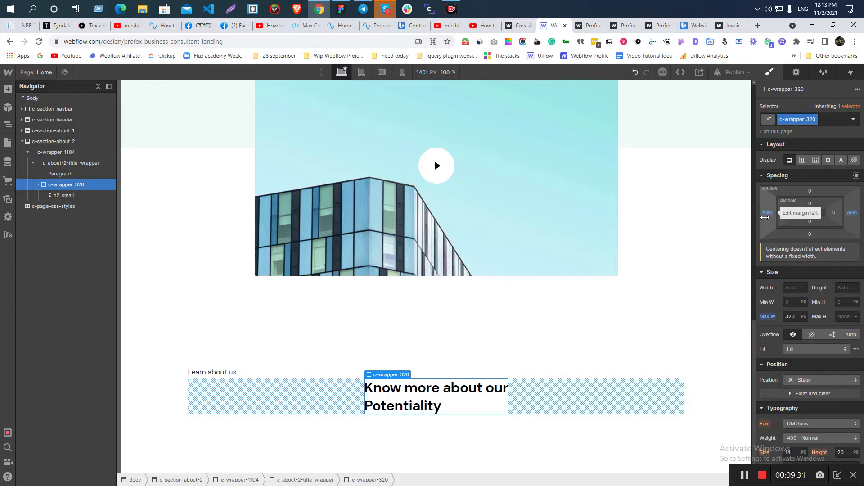
key(ctrl+z)
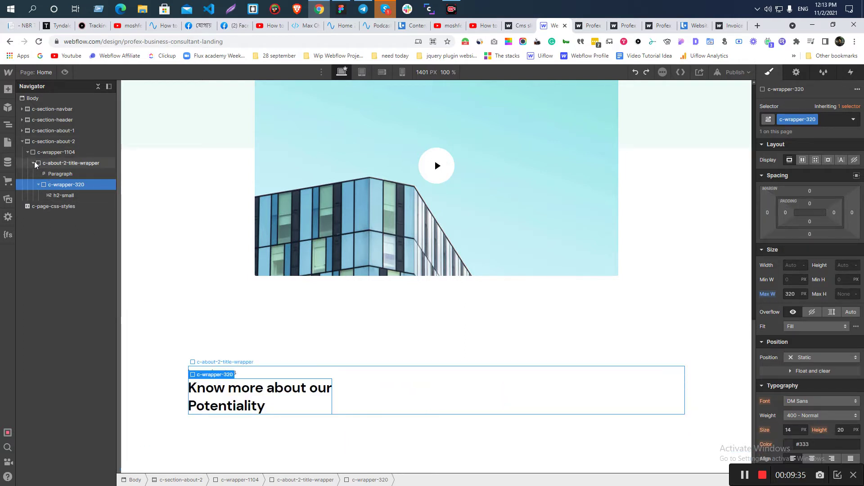
Check the "Learn about us" typography in Figma and apply the existing class c-text-label to that paragraph in Webflow
click(66, 174)
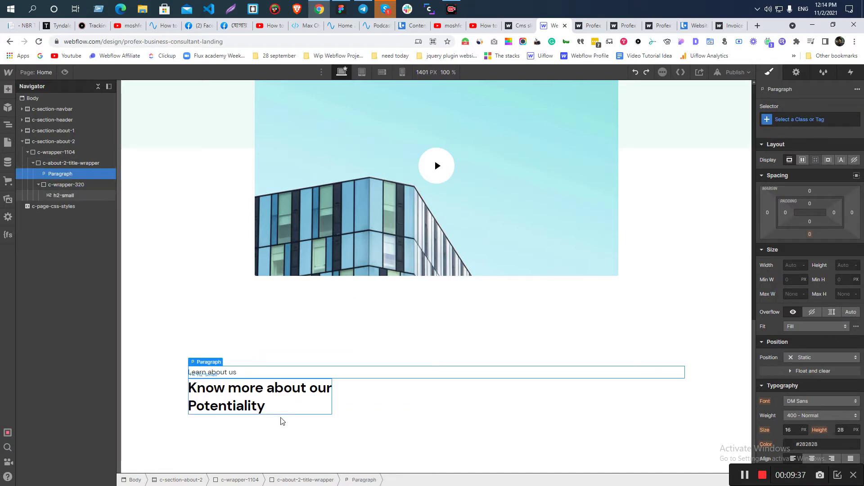
key(alt+Tab)
click(303, 243)
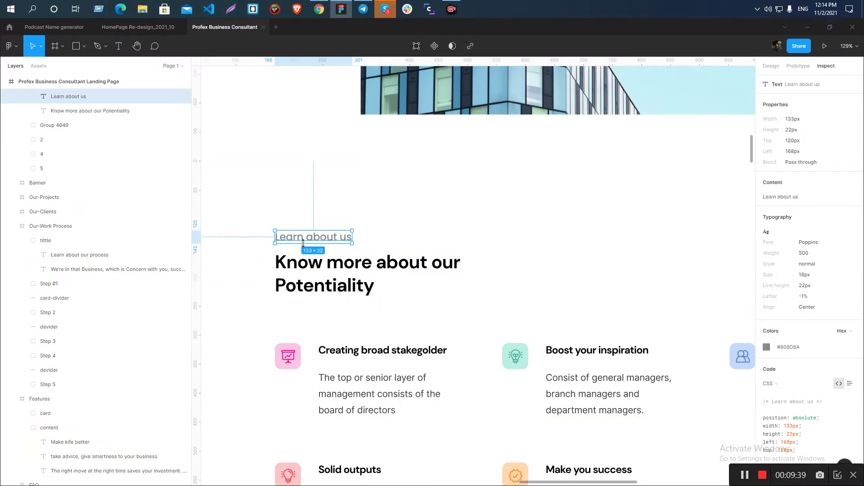
key(alt+Tab)
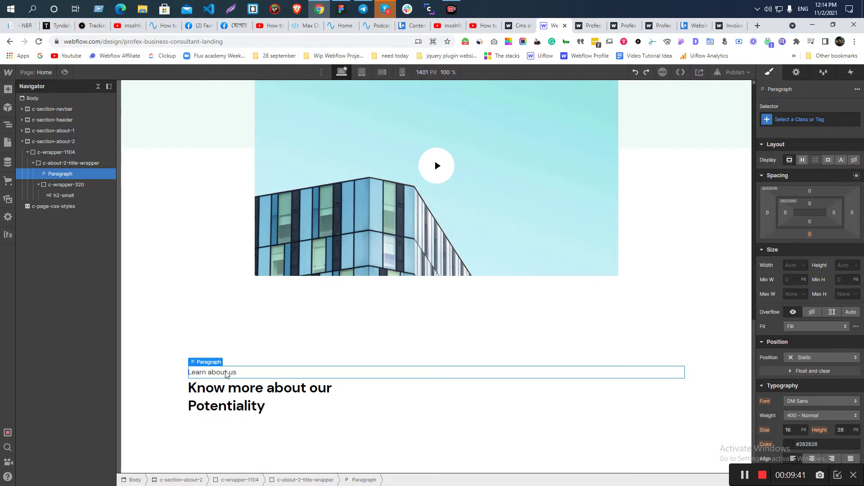
click(791, 120)
text(lab)
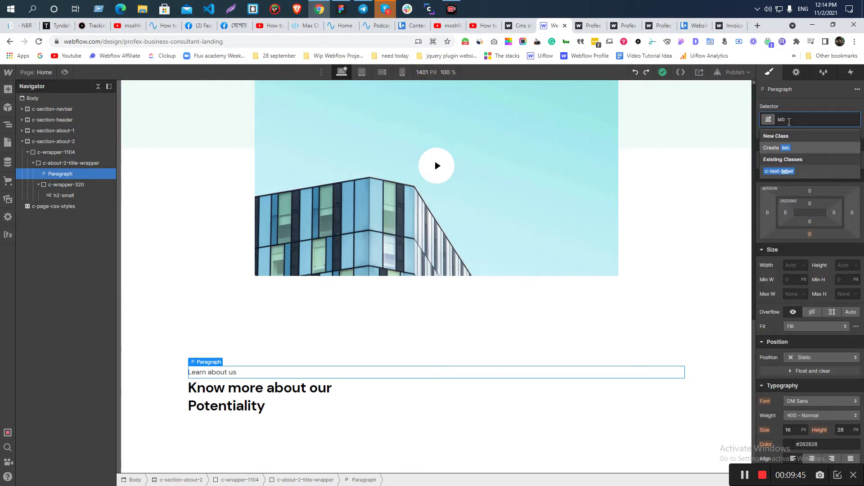
click(782, 171)
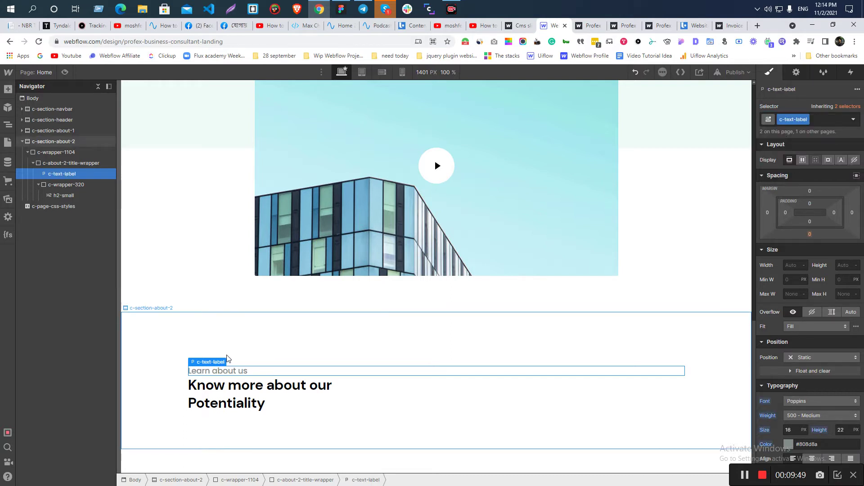
Switch to Figma, measure the gap between the "Learn about us" label and the heading below it, and return to Webflow
click(230, 385)
click(272, 322)
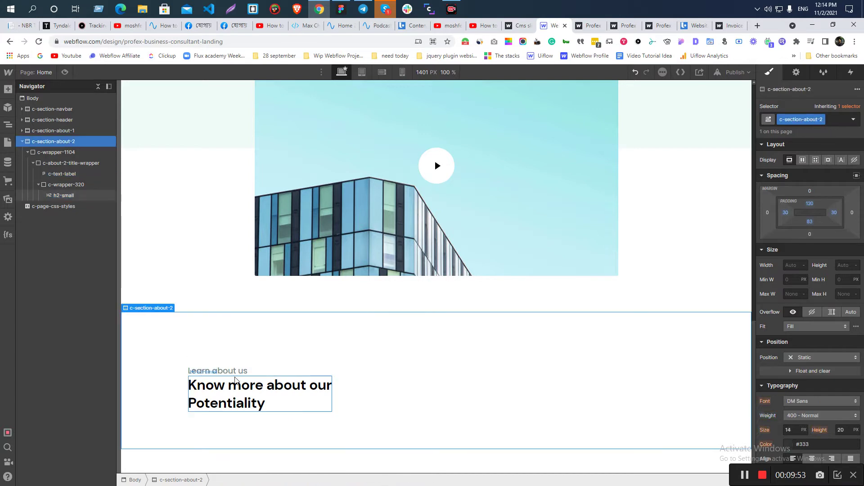
key(alt+Tab)
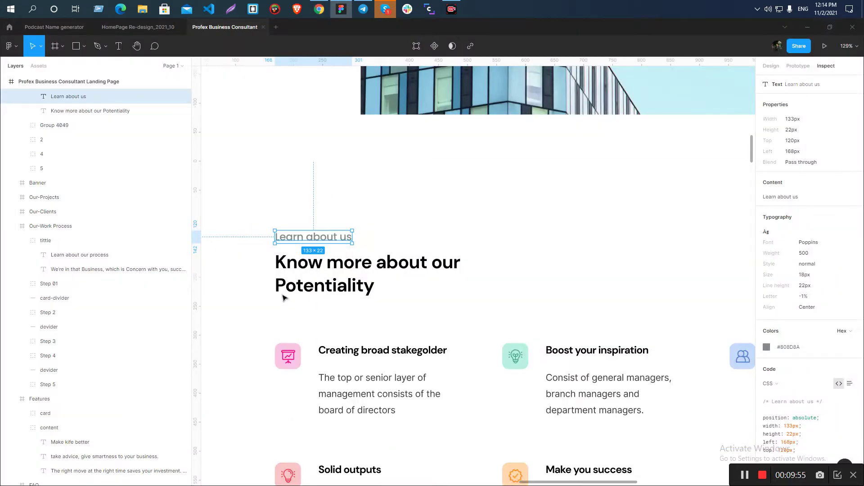
click(308, 273)
click(322, 239)
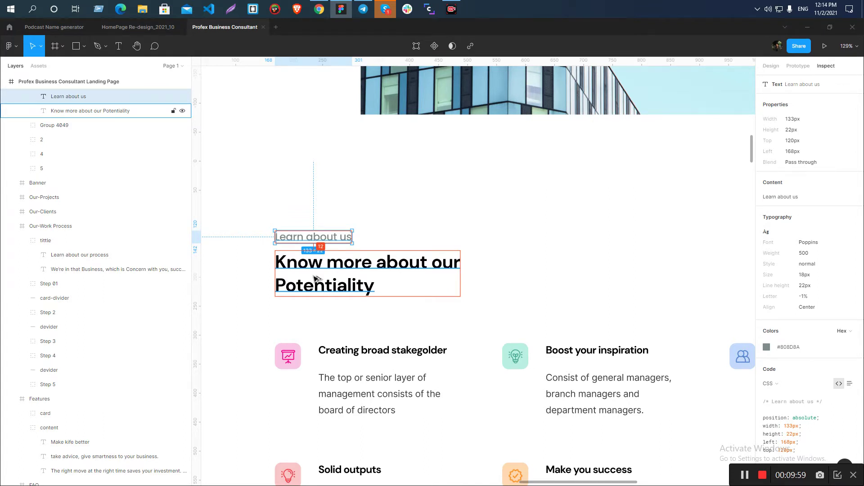
key(alt+Tab)
click(237, 374)
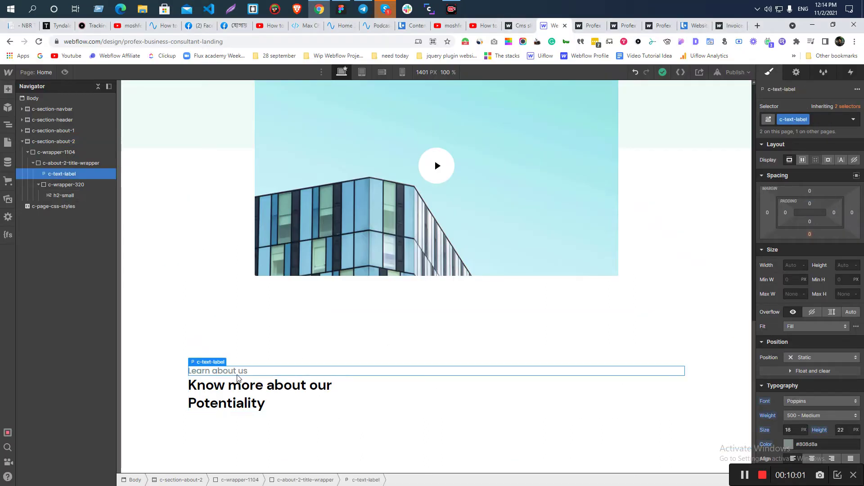
key(ctrl+e)
text(d)
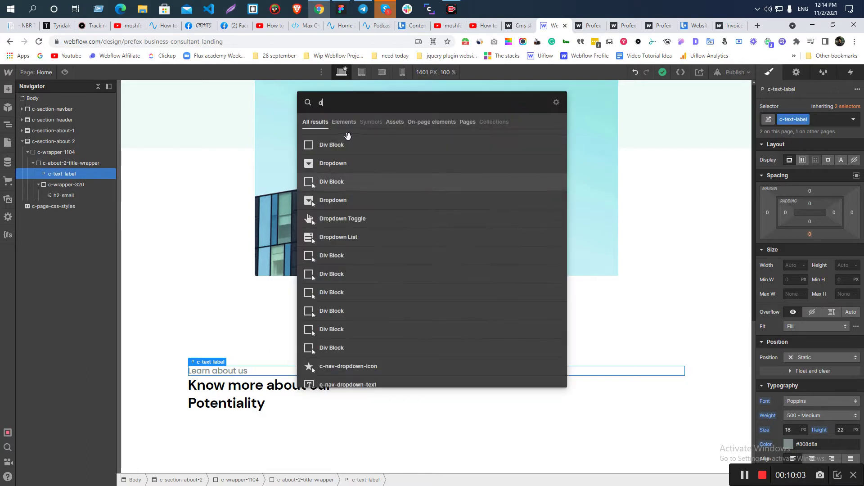
click(347, 155)
key(ctrl+z)
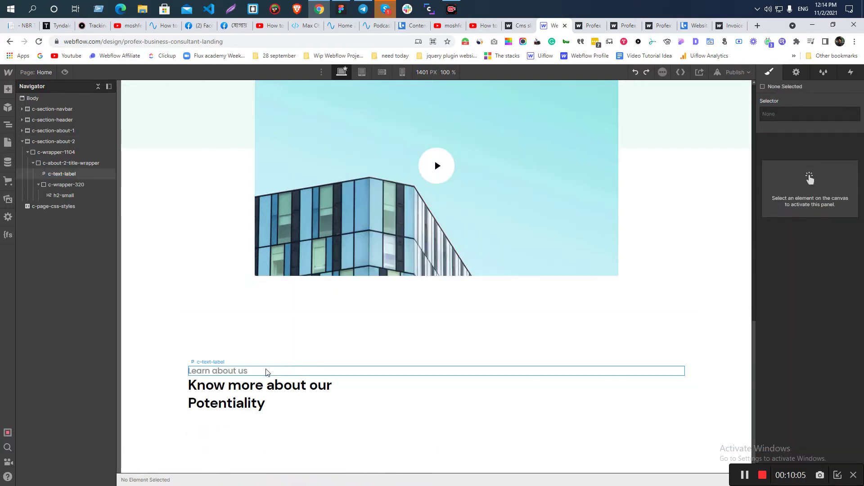
Add a Div Block inside c-about-2-title-wrapper and nest the "Learn about us" label in it above the heading
key(ctrl+e)
text(d)
click(328, 145)
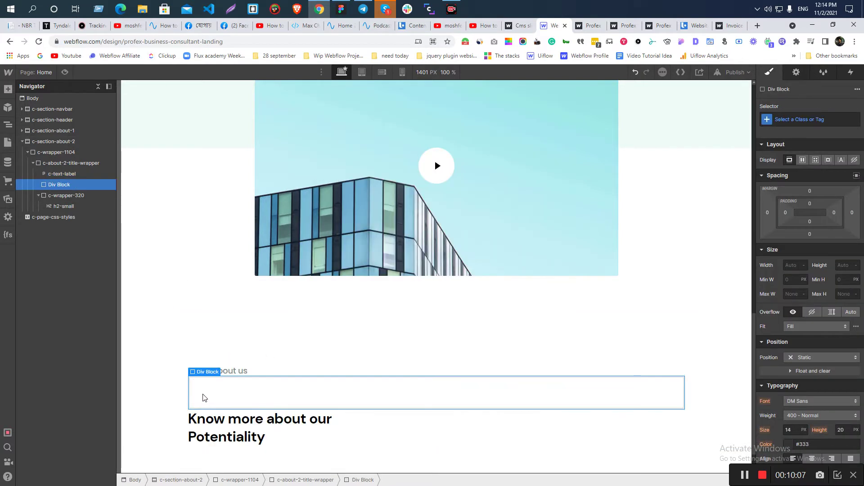
click(59, 175)
drag(60, 185, 60, 183)
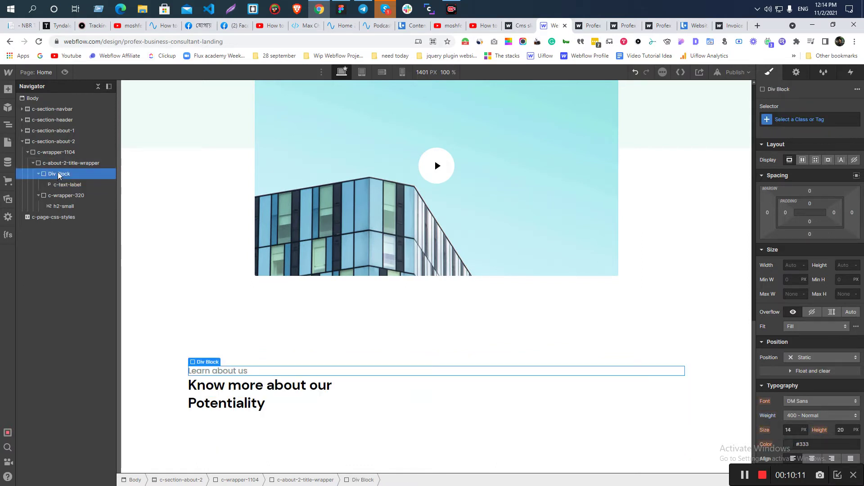
Give the Div Block around the "Learn about us" label the new class c-about-2-label-wrap
click(63, 164)
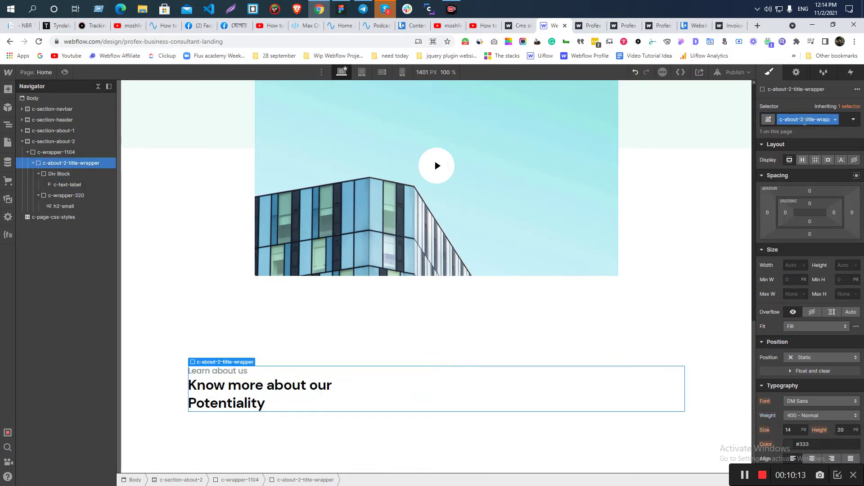
click(81, 174)
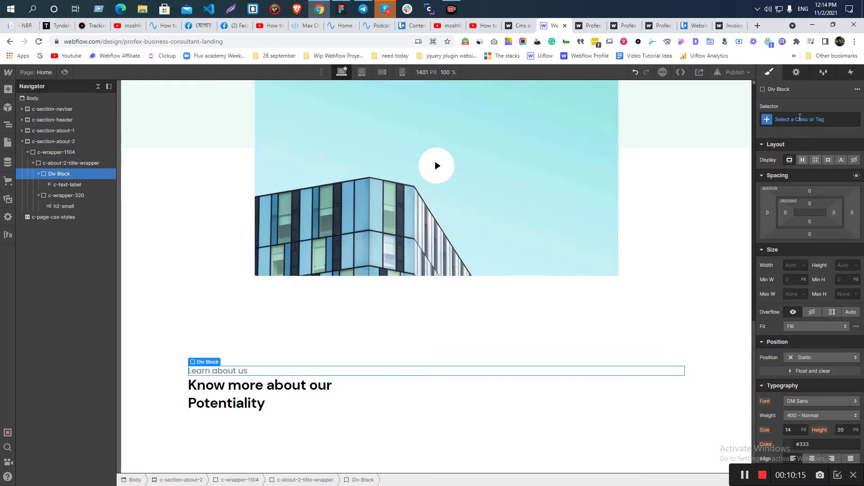
click(799, 119)
text(c-about-2-title-w)
key(BackSpace)
key(BackSpace)
key(BackSpace)
key(BackSpace)
key(BackSpace)
key(BackSpace)
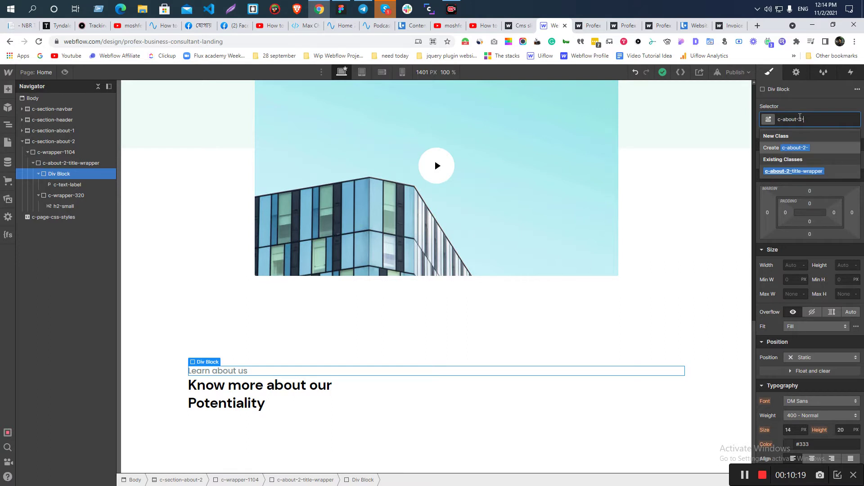
text(label-wrap)
key(Return)
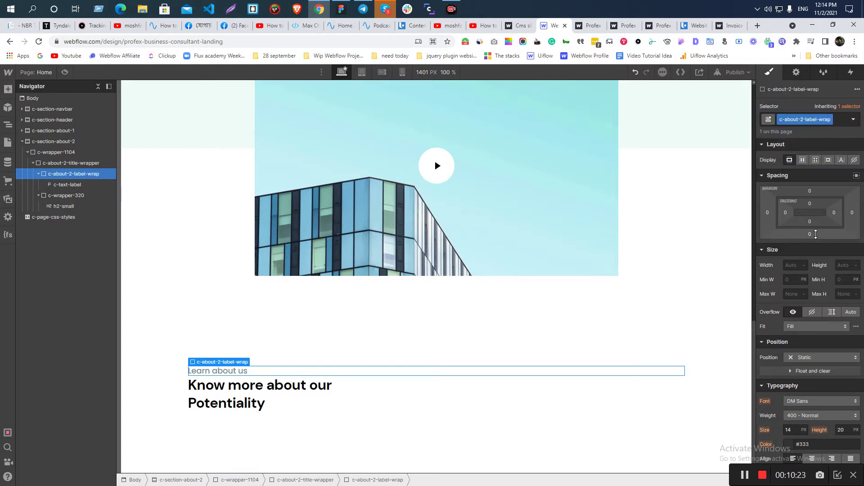
Set the bottom margin of c-about-2-label-wrap to 12 px
click(811, 235)
text(12)
key(Return)
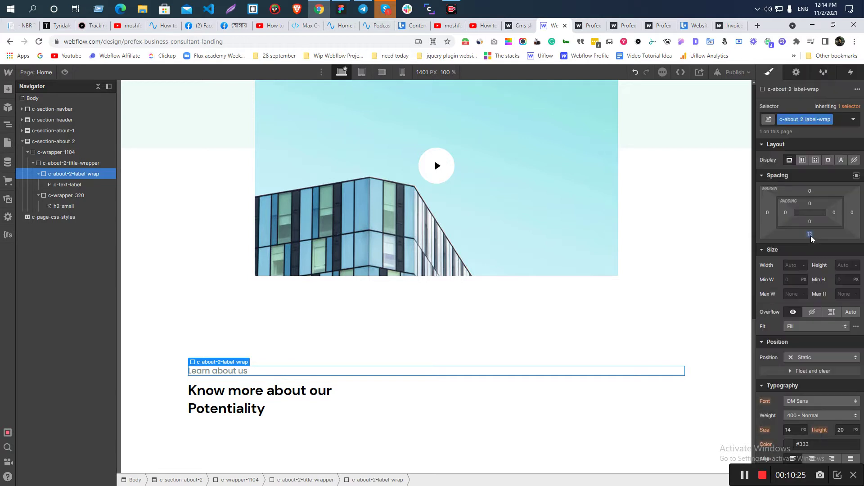
Review the nesting, margins and typography of c-about-2-label-wrap, c-text-label, c-wrapper-320 and h2-small in the title block
click(225, 371)
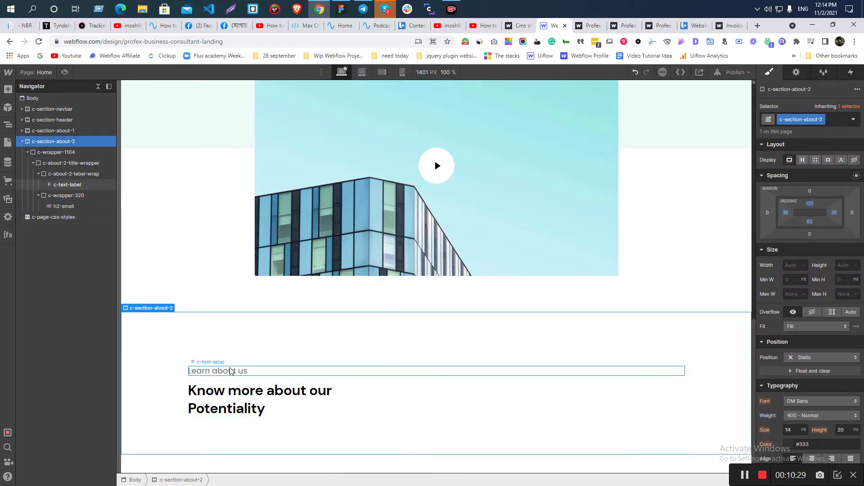
click(38, 174)
click(72, 174)
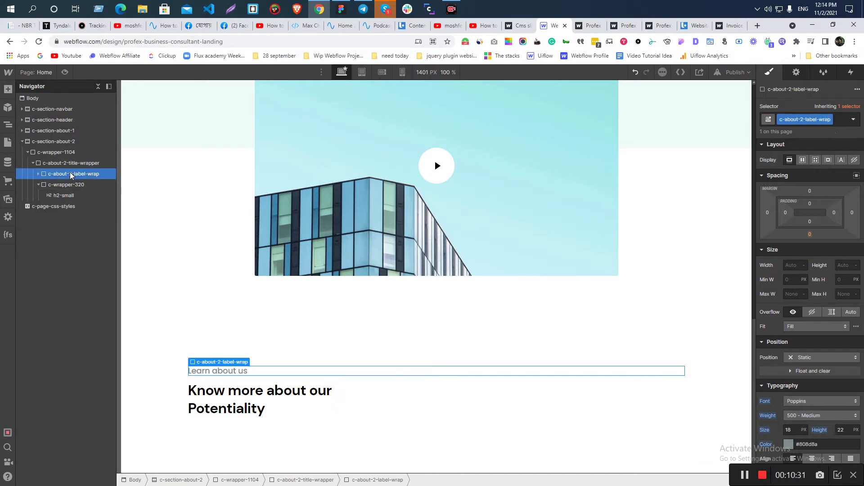
click(64, 186)
click(38, 185)
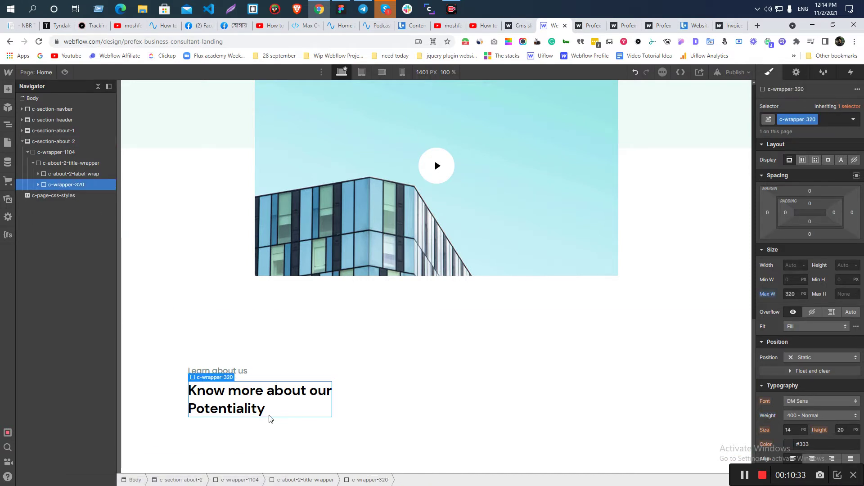
click(247, 401)
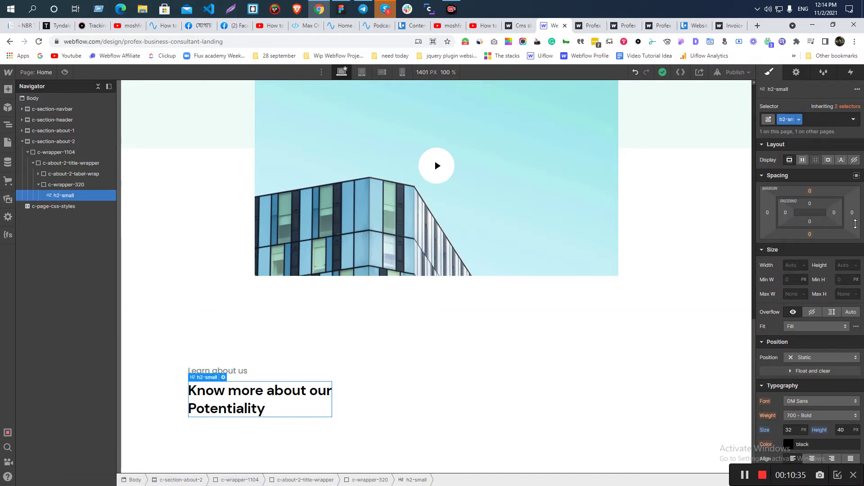
click(38, 173)
click(71, 175)
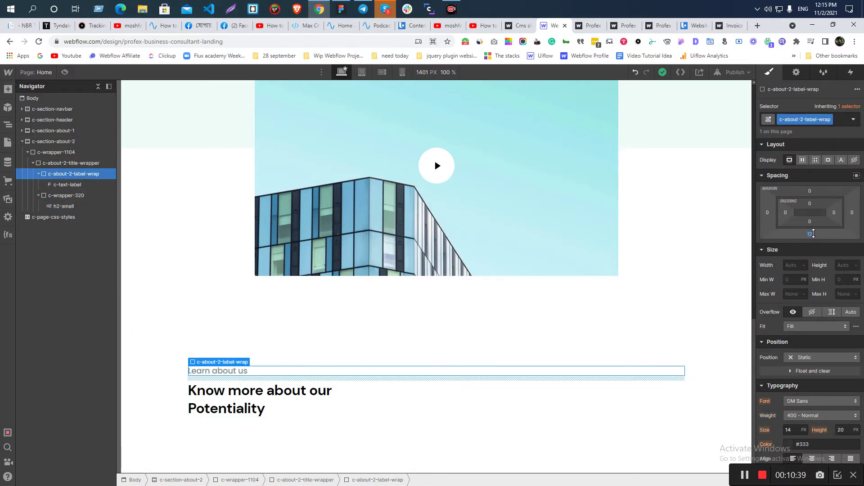
click(66, 186)
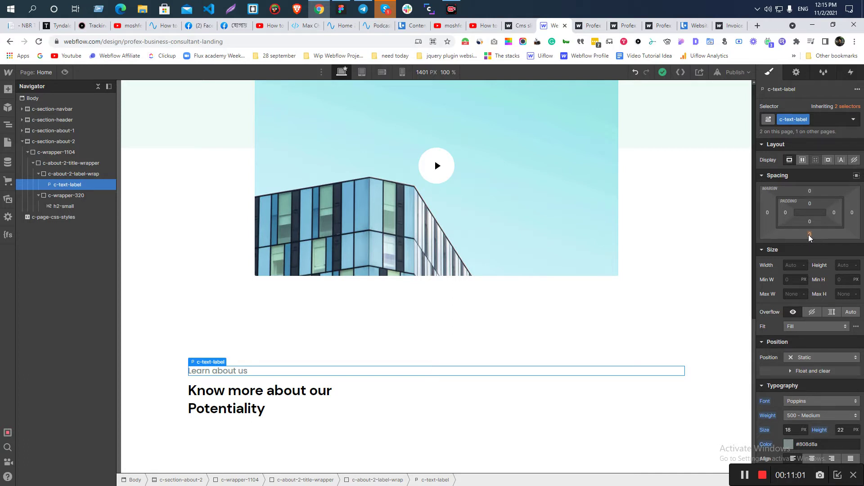
scroll(806, 270, down, 3)
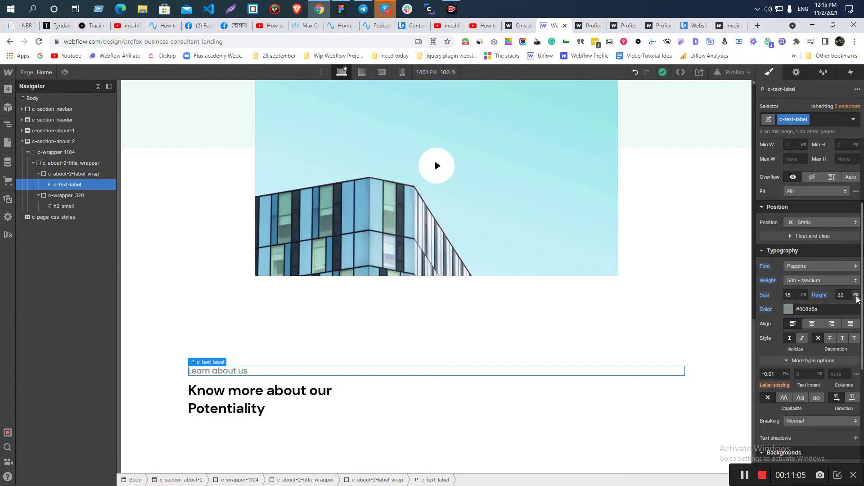
scroll(794, 291, down, 2)
scroll(787, 345, up, 5)
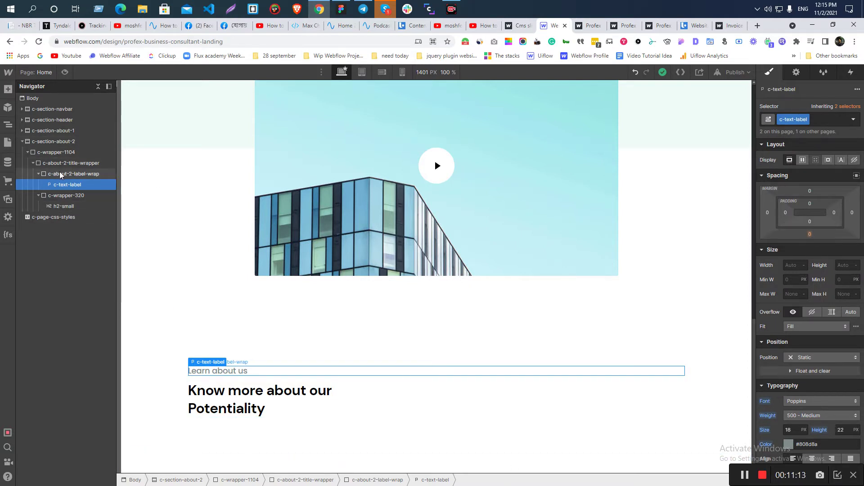
click(44, 177)
click(38, 174)
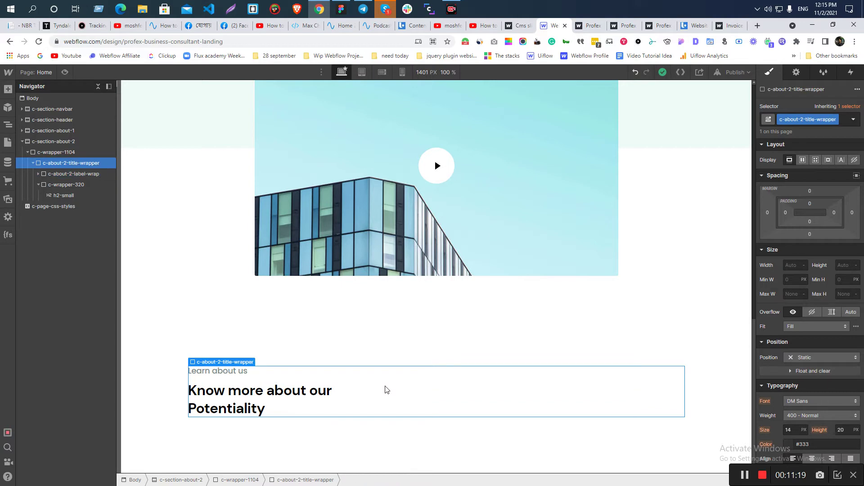
Switch to Figma and examine the title block's heading and its spacing to the feature items below
key(alt+Tab)
scroll(388, 234, down, 3)
click(388, 234)
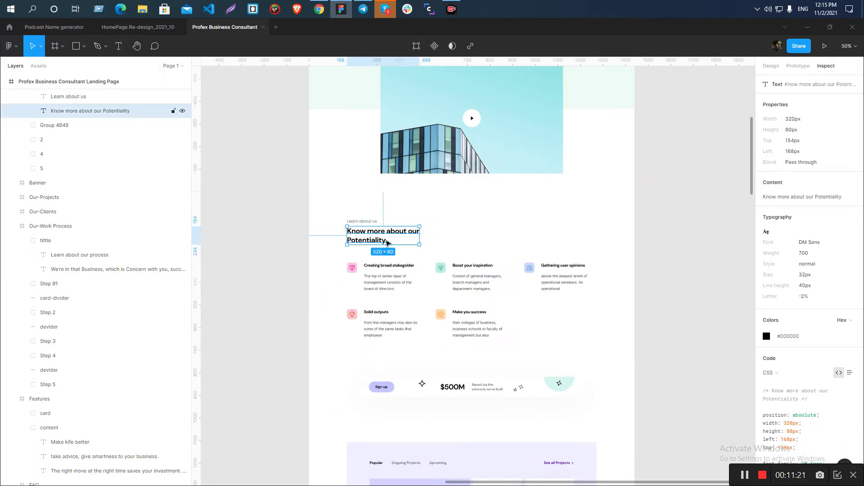
scroll(386, 240, up, 5)
Switch back to Webflow and set the bottom margin of c-about-2-title-wrapper to 75 px
key(alt+Tab)
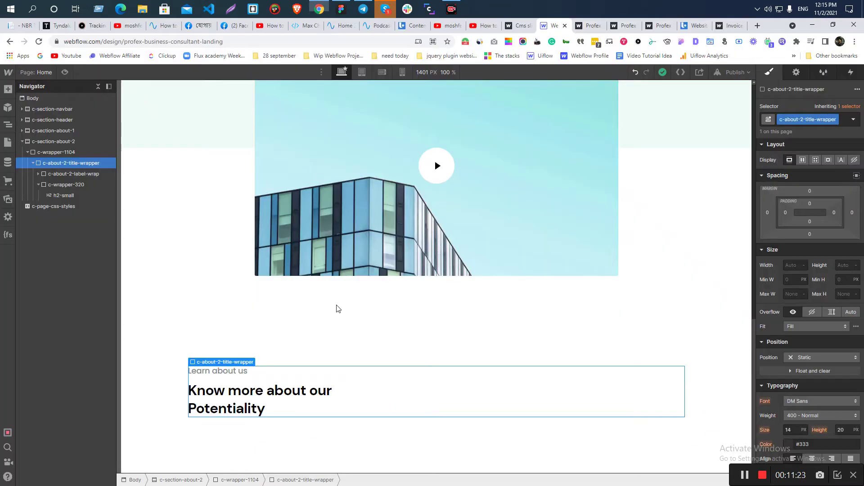
click(32, 163)
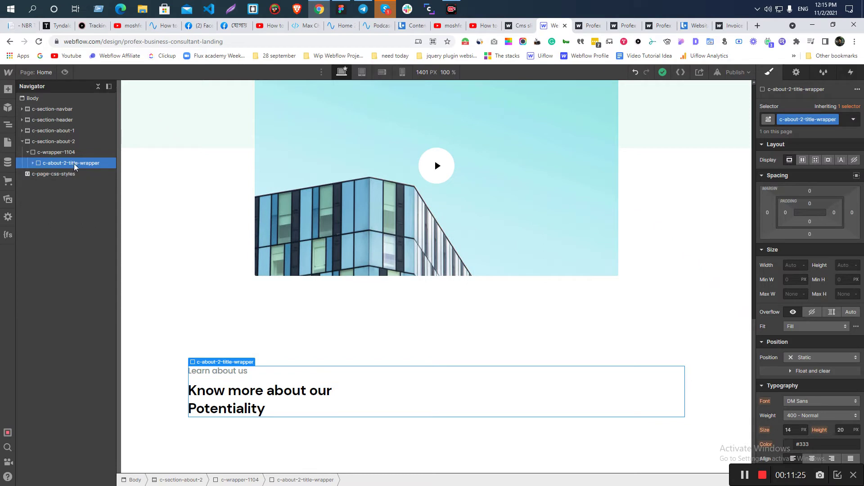
click(809, 235)
text(75)
key(Return)
key(alt+Tab)
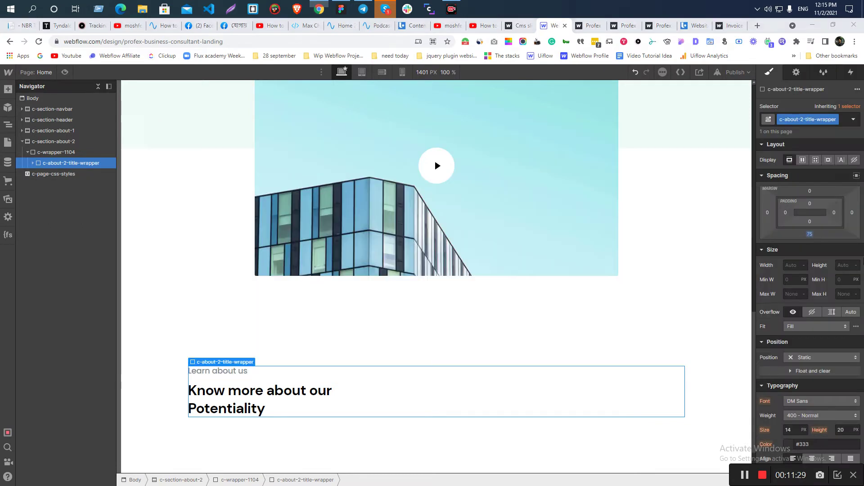
Measure the spacing around the feature rows in Figma, and return to Webflow with c-wrapper-1104 selected
scroll(525, 378, up, 1)
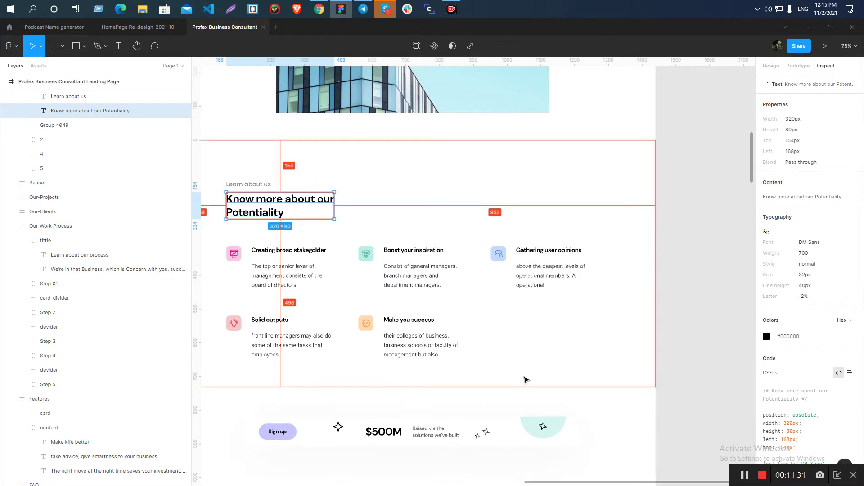
drag(678, 320, 719, 316)
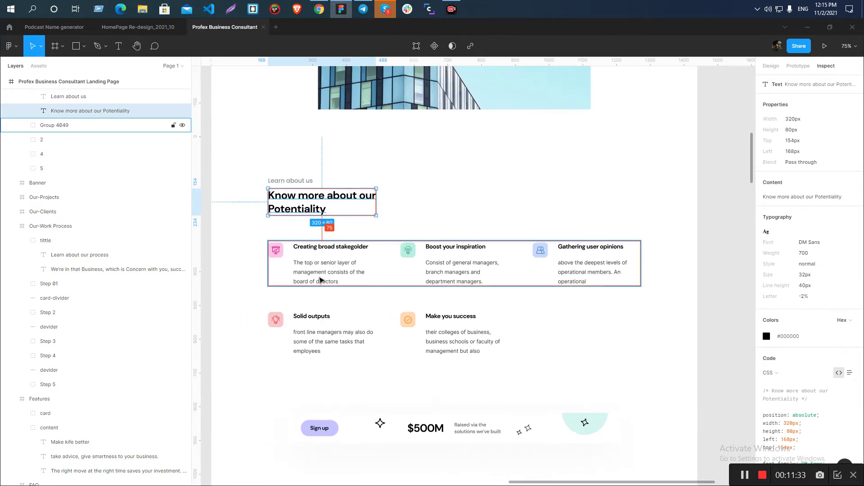
click(322, 281)
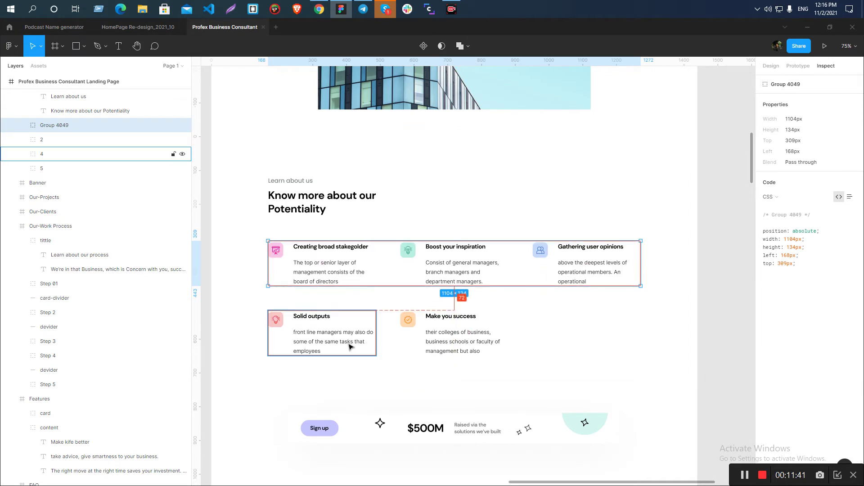
click(372, 341)
click(468, 341)
key(alt+Tab)
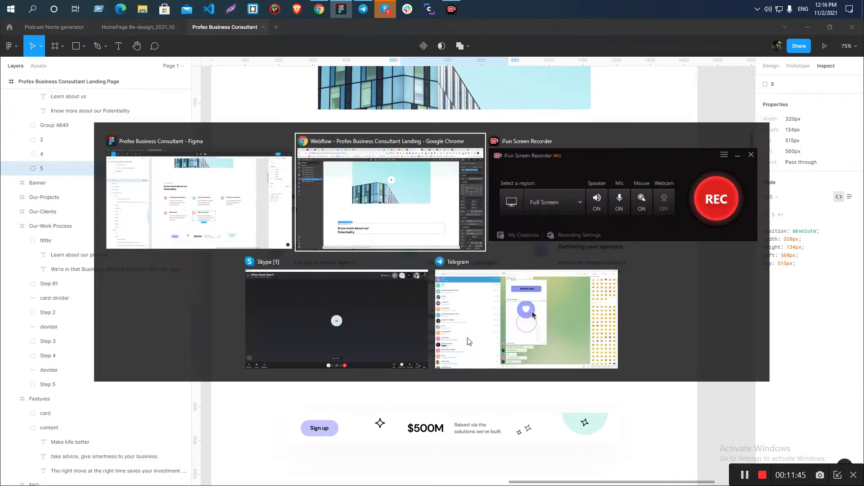
click(74, 153)
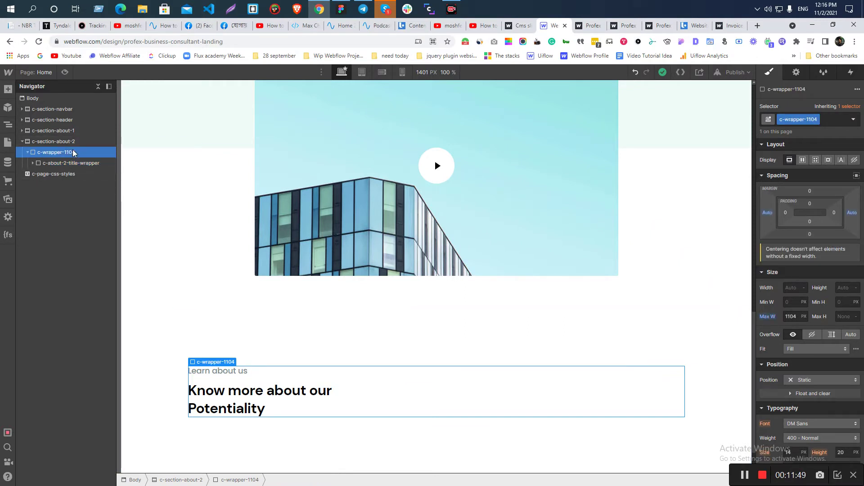
Switch to Figma and examine how the Solid outputs and Make you success items sit in the second feature row
key(alt+Tab)
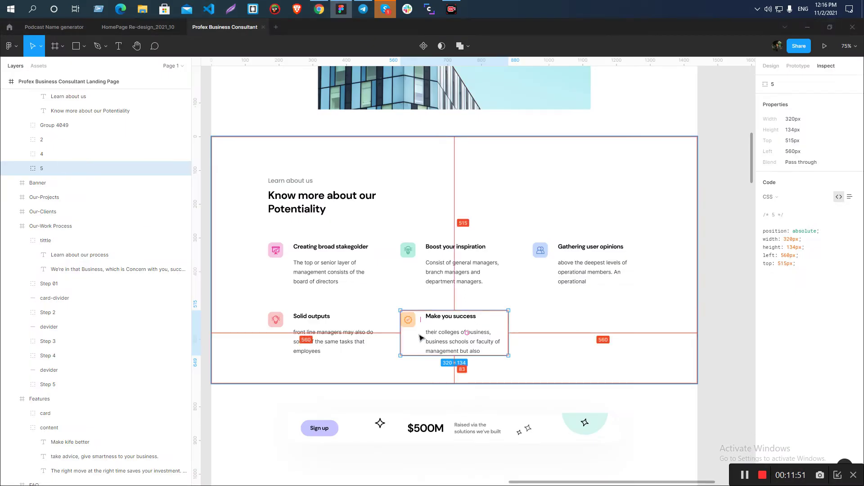
shift+click(326, 336)
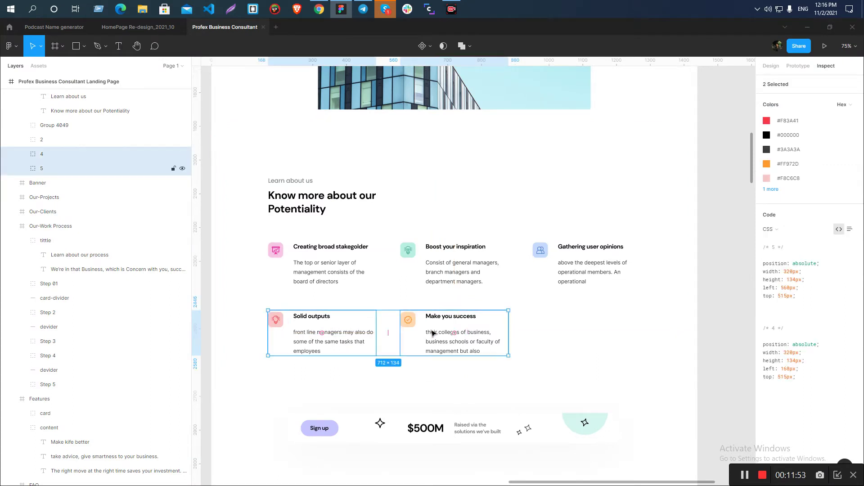
shift+click(432, 332)
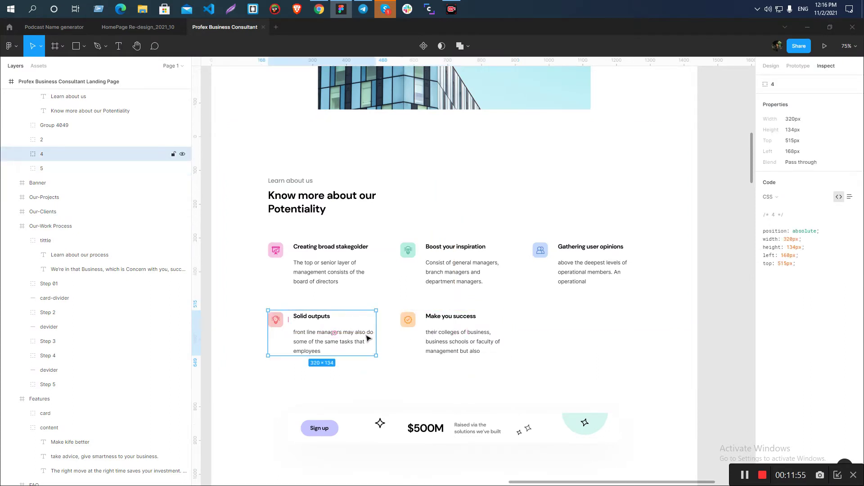
shift+click(442, 338)
drag(440, 337, 514, 337)
key(ctrl+z)
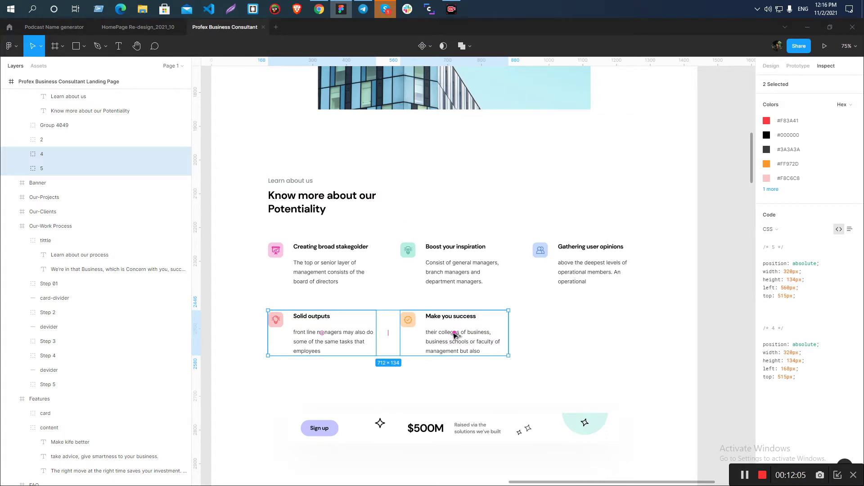
Switch to Webflow and add a grid with three columns and two rows inside c-wrapper-1104, below the title wrapper
key(alt+Tab)
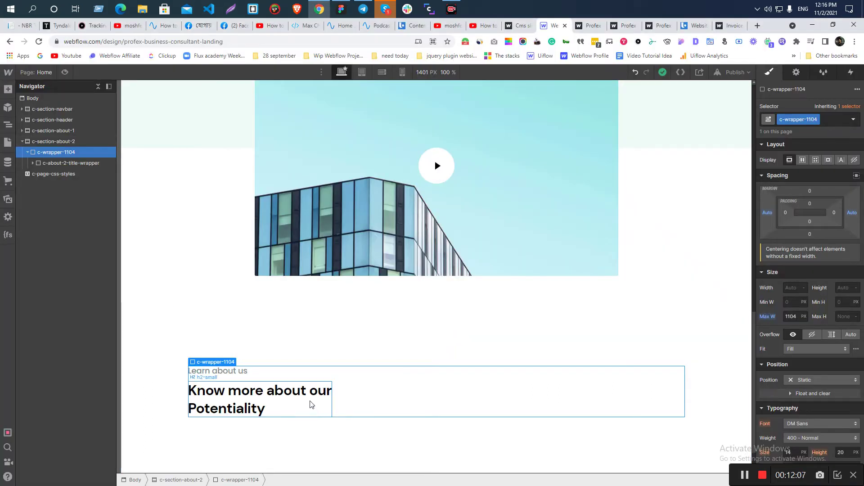
key(ctrl+k)
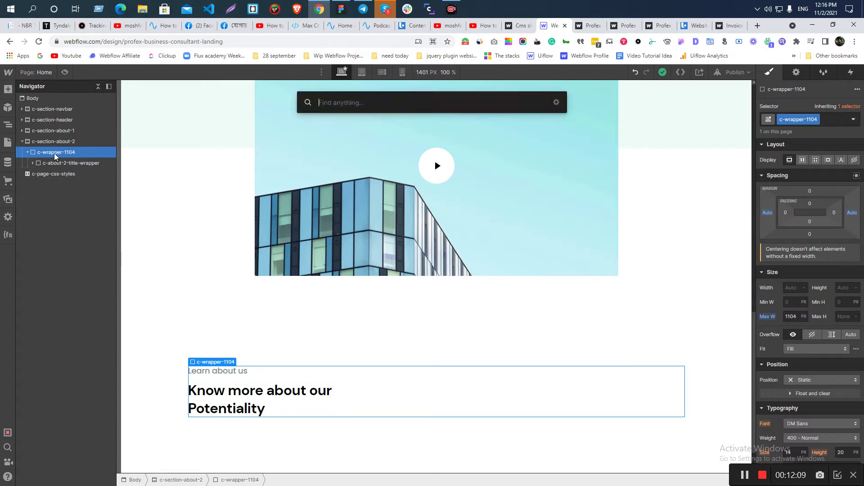
text(GR)
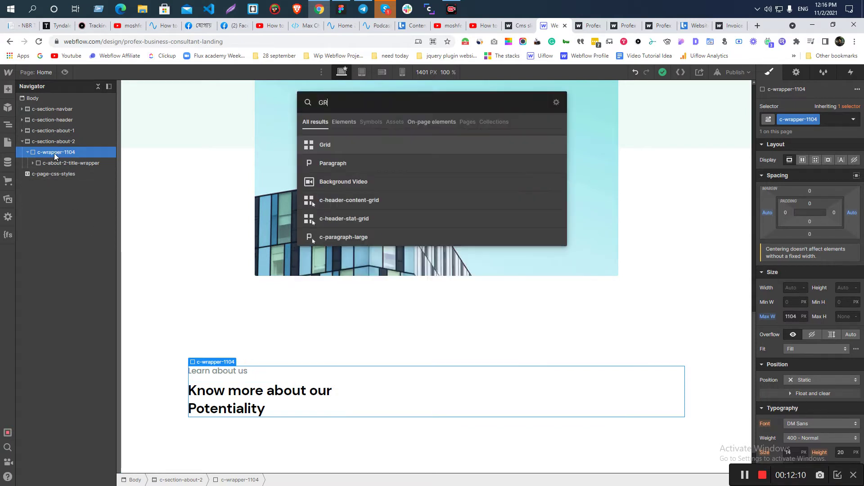
click(351, 151)
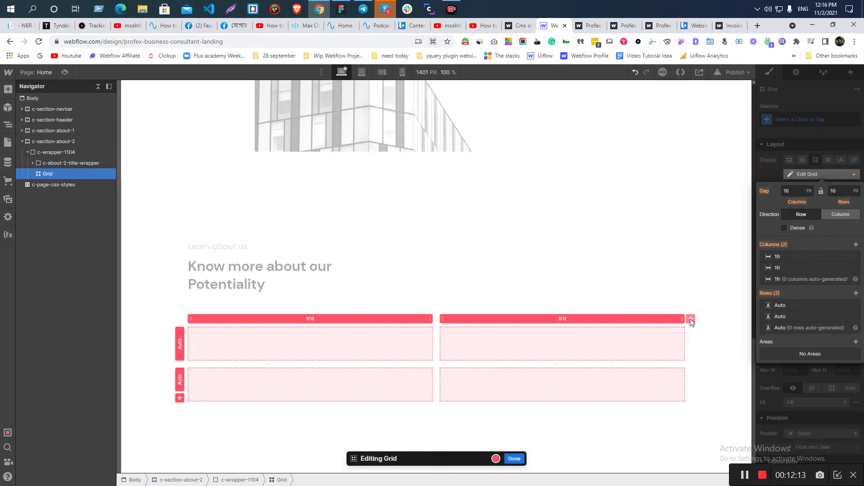
click(691, 319)
click(827, 138)
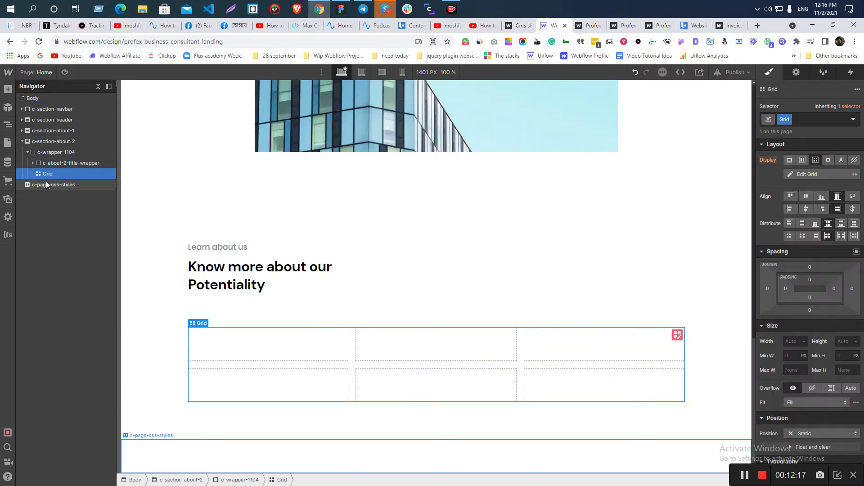
Rename the new grid's class as c-about-2-content-grid
double_click(784, 119)
text(c)
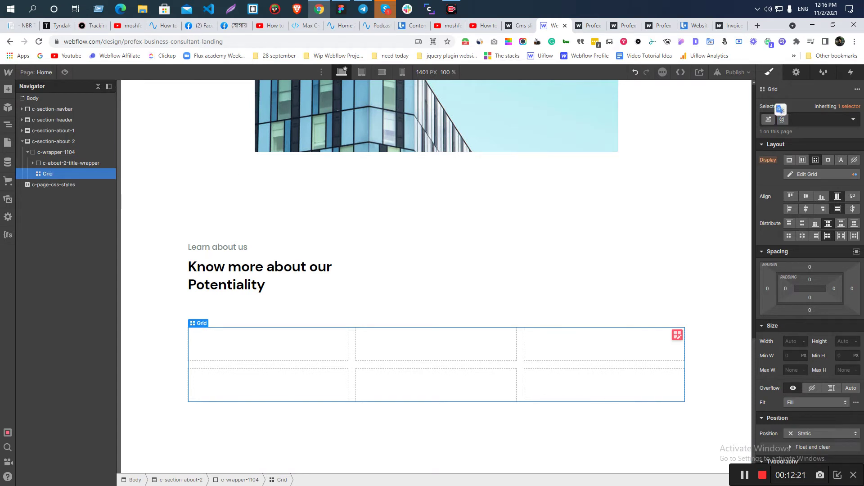
key(BackSpace)
text(c-abo)
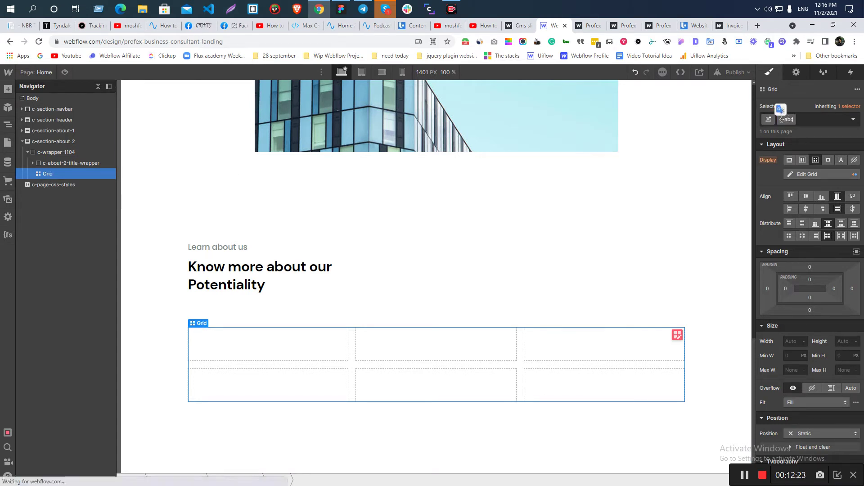
text(ut-2-cont)
key(BackSpace)
key(BackSpace)
key(Return)
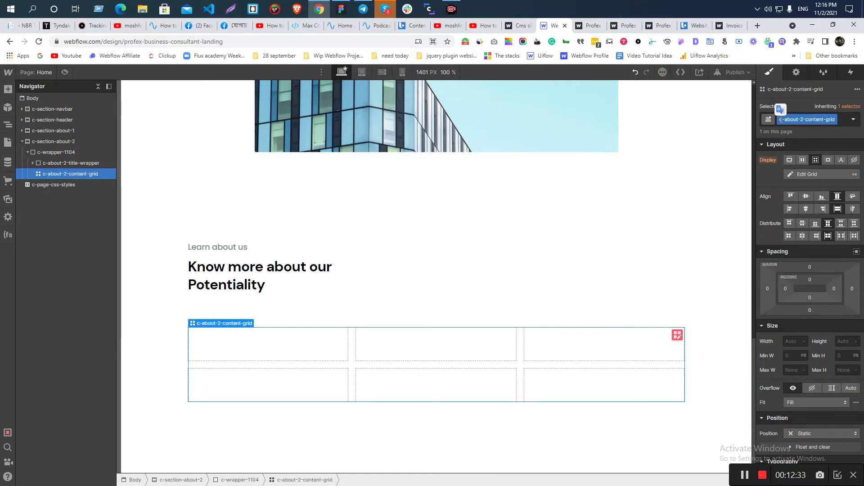
Switch to Figma and examine the size, nesting and horizontal spacing of the three items in the first feature row
key(alt+Tab)
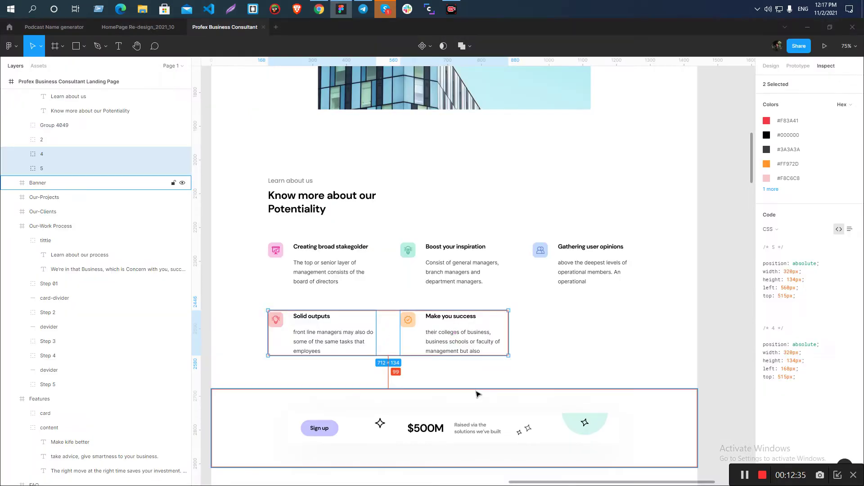
double_click(345, 264)
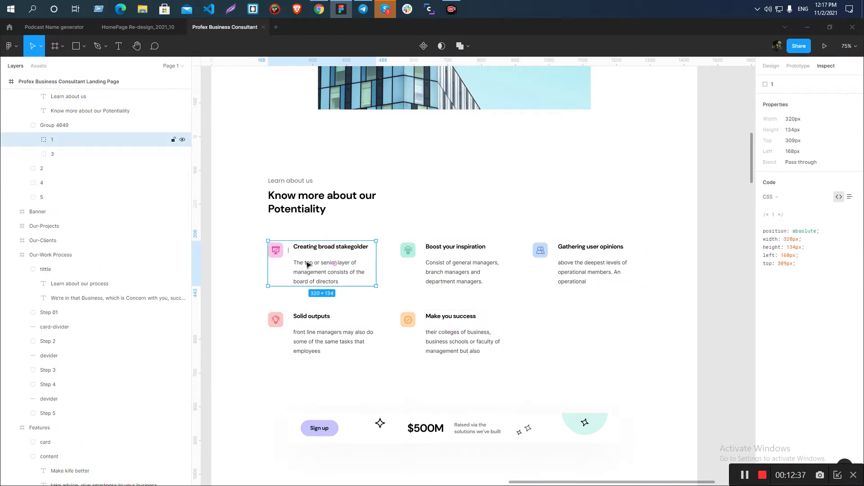
key(Escape)
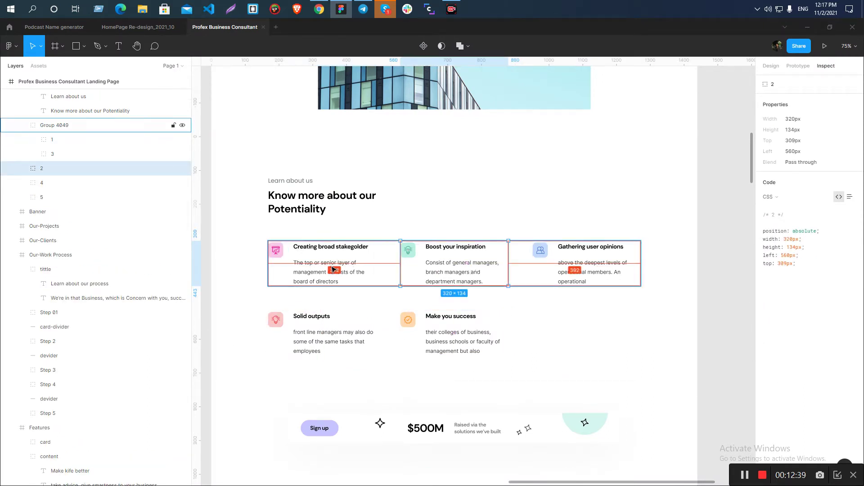
double_click(331, 270)
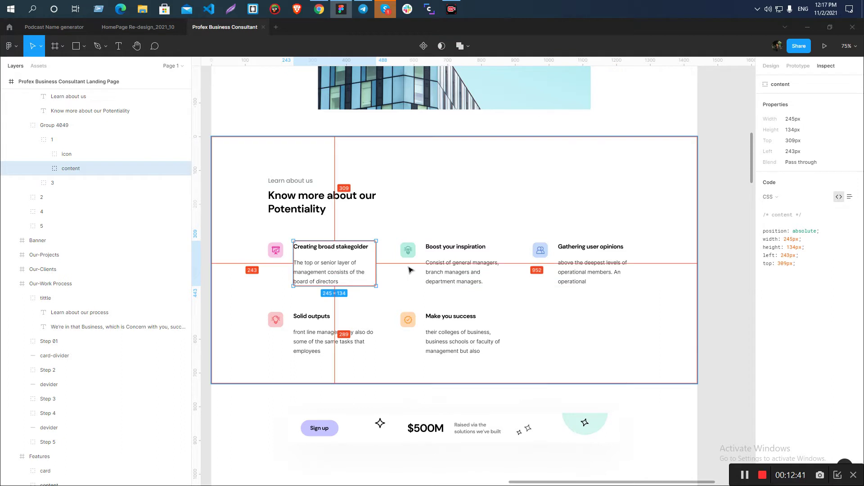
click(342, 253)
click(342, 256)
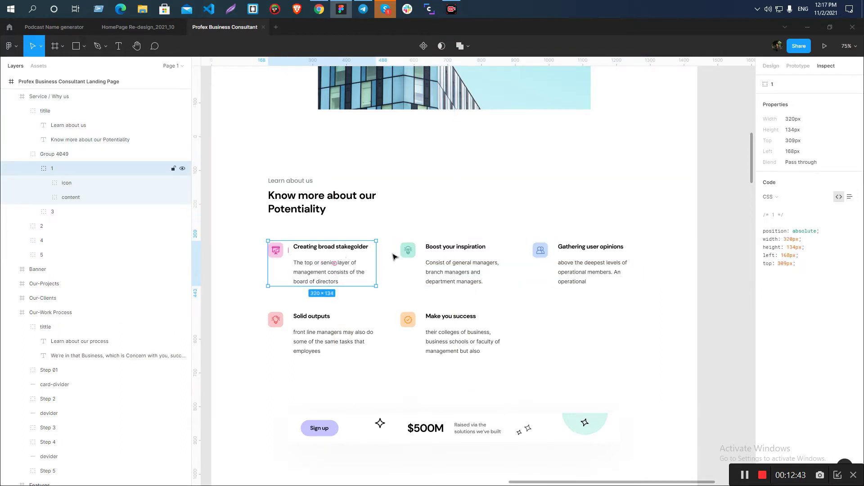
click(482, 256)
click(535, 257)
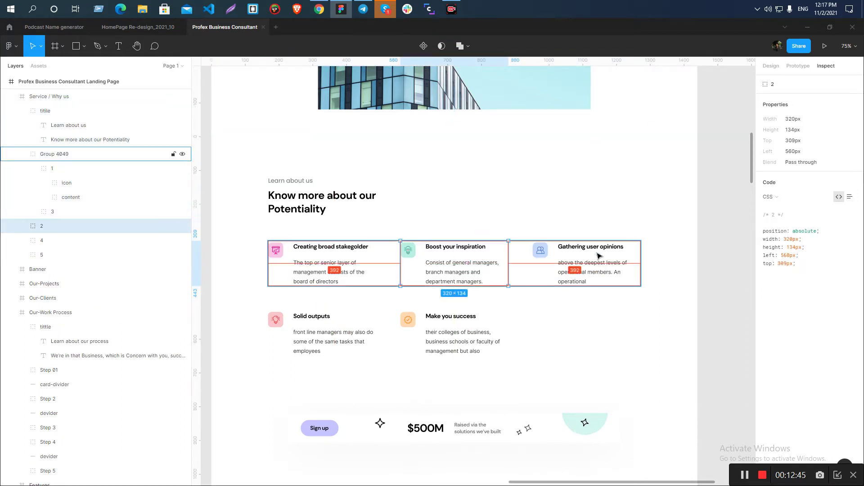
click(599, 256)
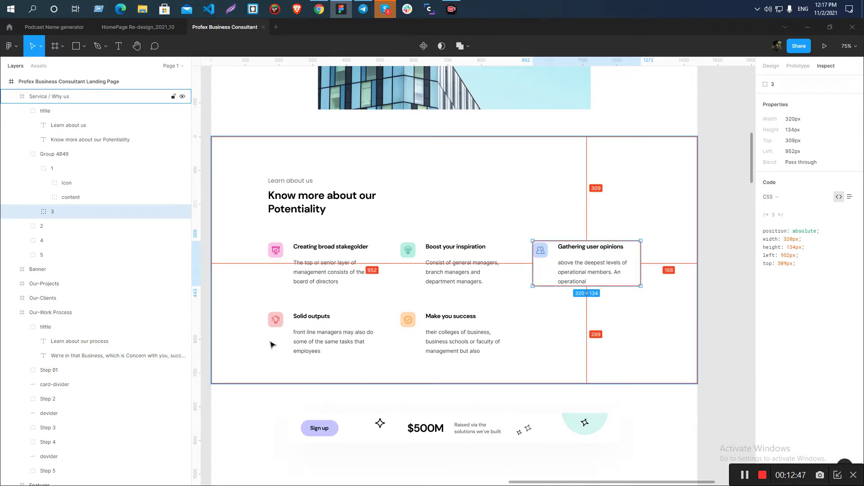
Switch to Webflow and set the column gap of c-about-2-content-grid to 72 px
key(alt+Tab)
click(678, 336)
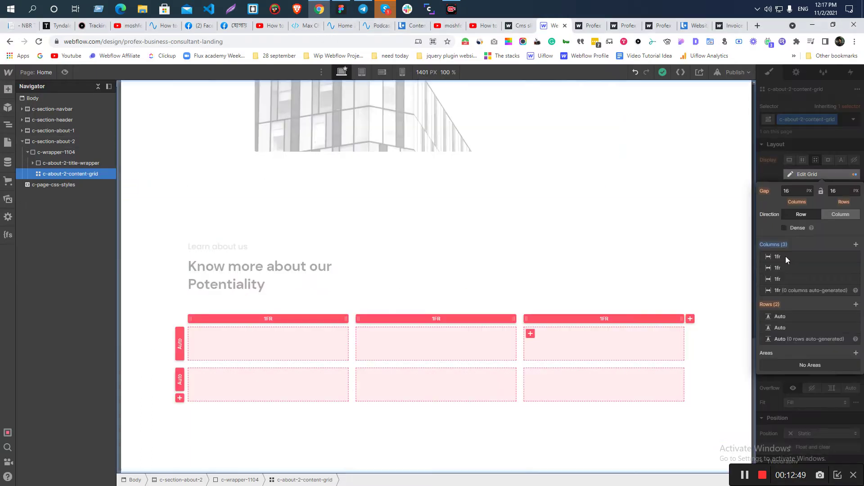
click(787, 191)
text(72)
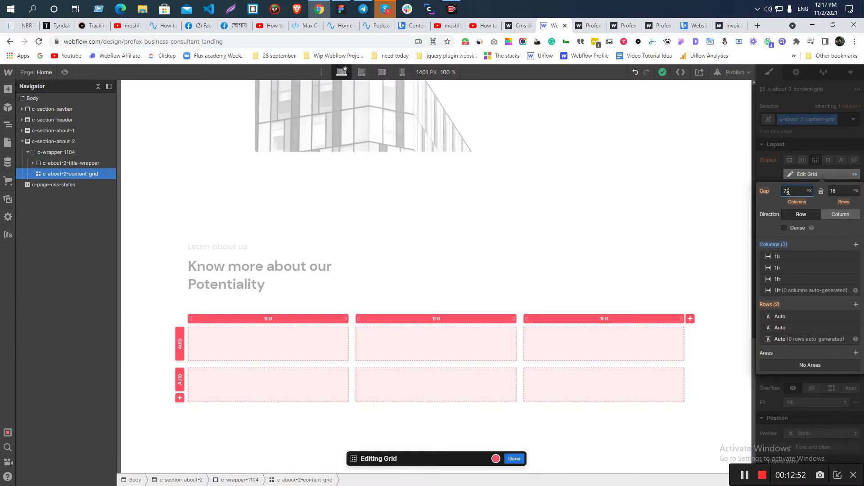
key(Return)
Check the vertical gap between the feature rows in Figma, and set the grid's row gap to 72 px in Webflow
key(alt+Tab)
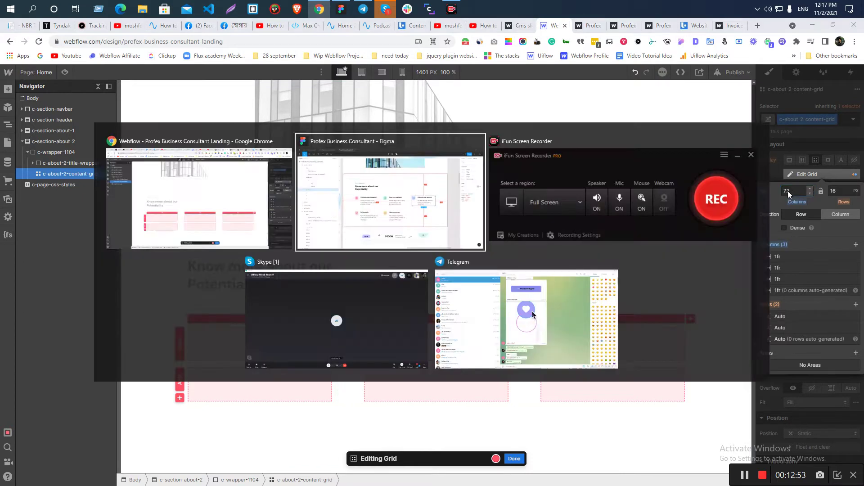
click(304, 325)
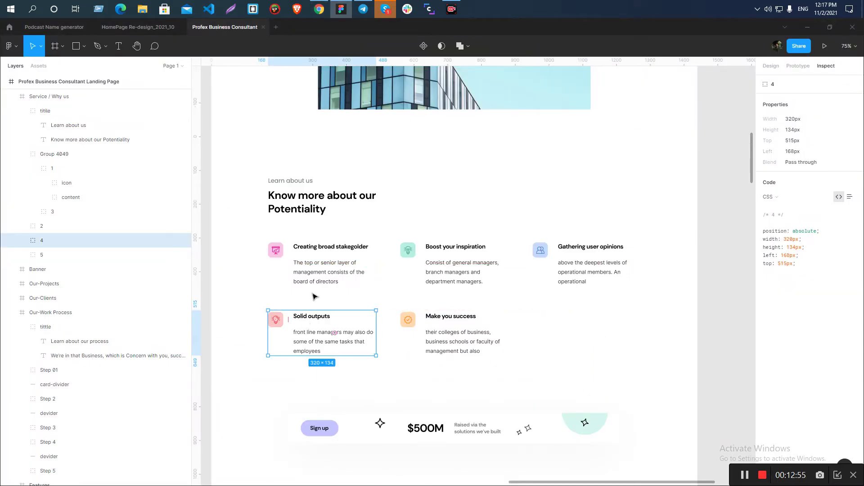
key(alt+Tab)
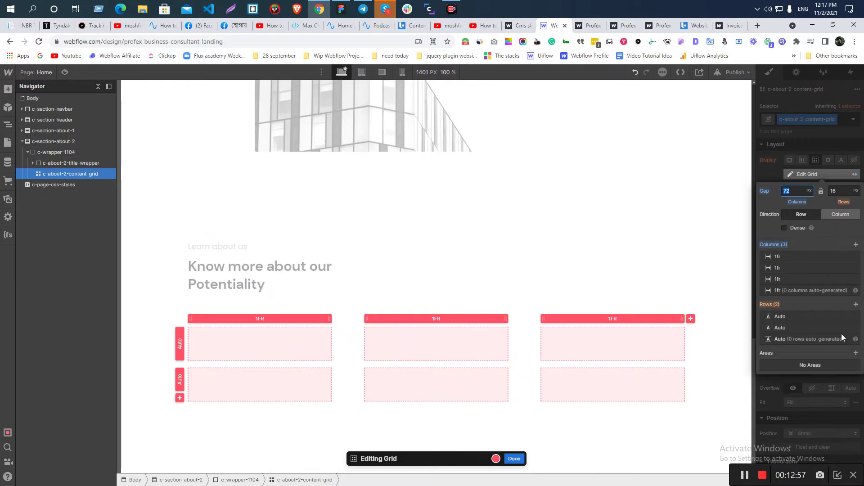
click(838, 189)
text(72)
key(Return)
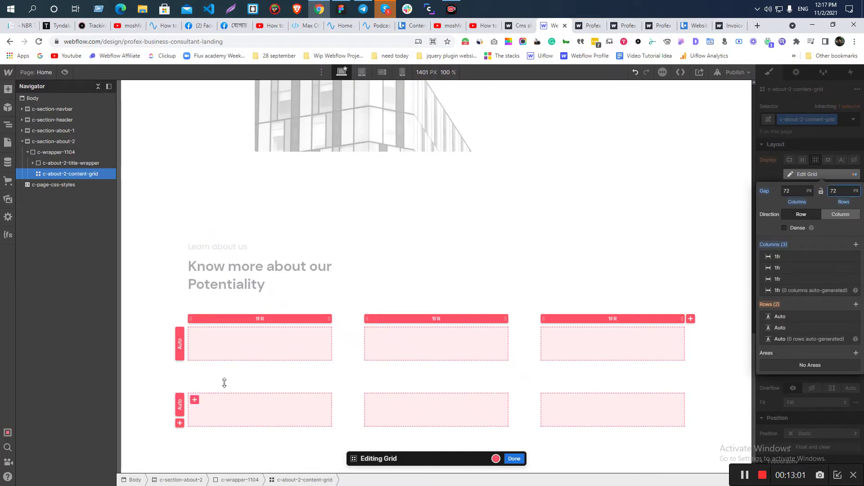
key(Escape)
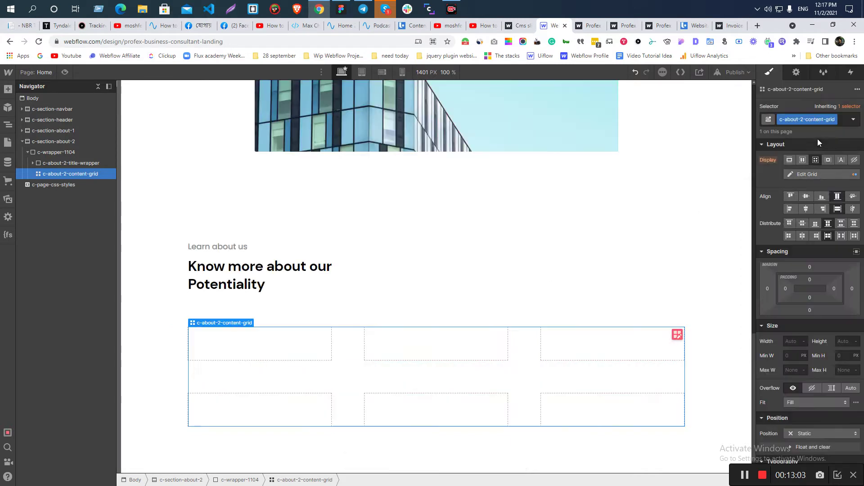
Add a div block to the first cell of c-about-2-content-grid
key(ctrl+e)
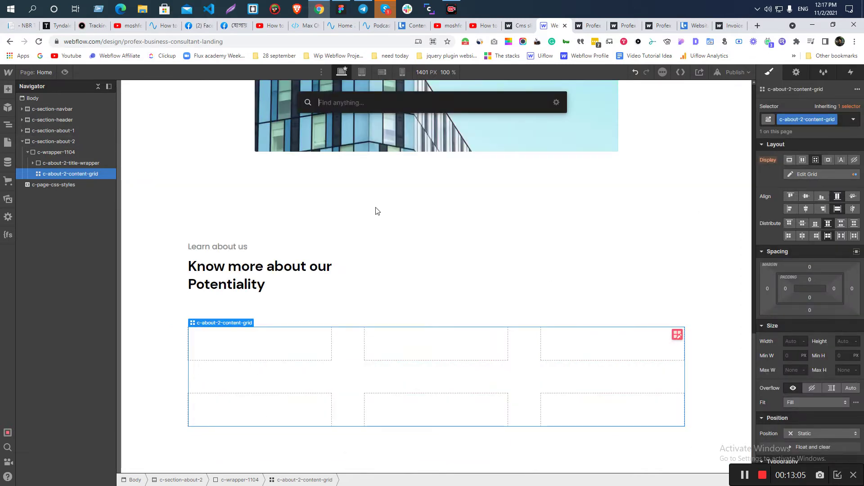
text(d)
click(343, 147)
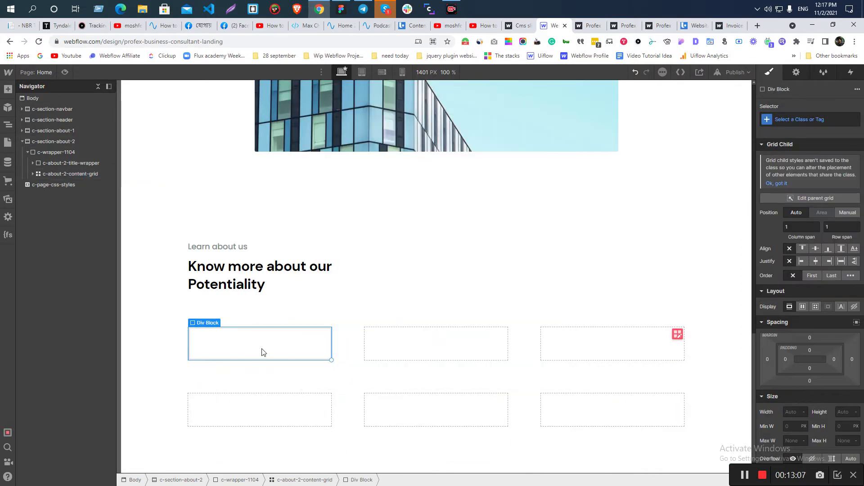
Switch to Figma and examine the size and structure of the first feature item, "Creating broad stakegolder"
key(alt+Tab)
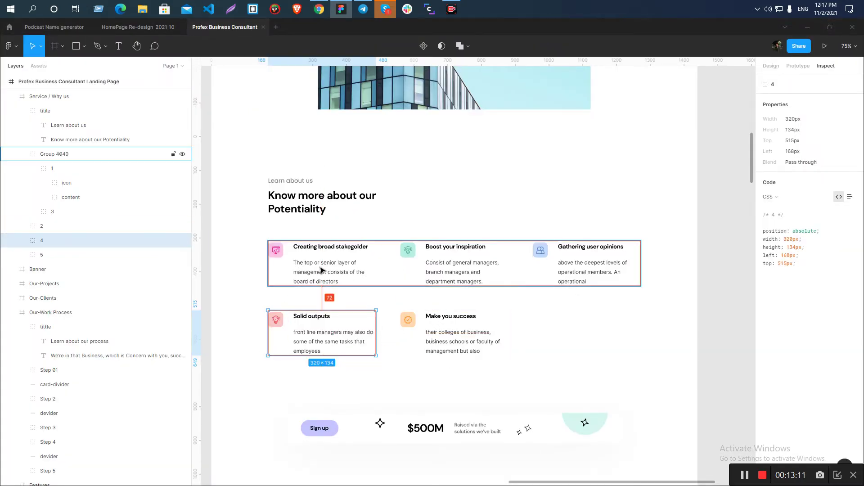
click(304, 255)
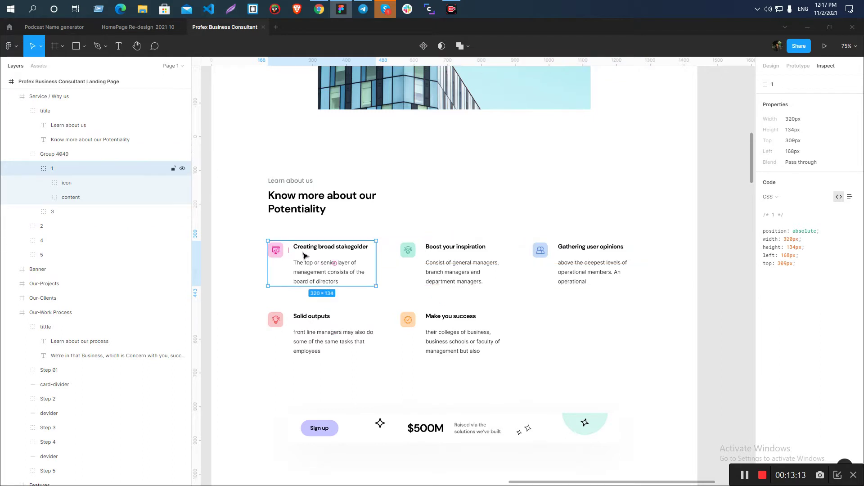
scroll(306, 258, up, 3)
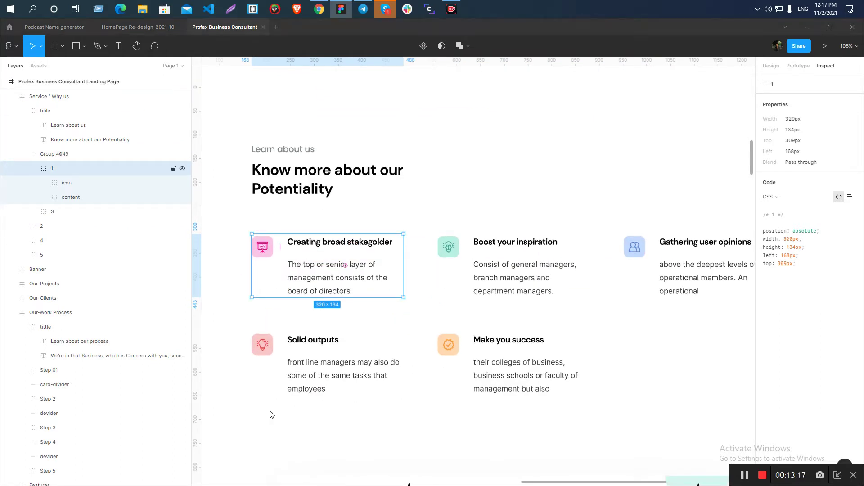
Switch to Webflow and give the div block in the grid's first cell the class c-about-2-content-grid-card
key(alt+Tab)
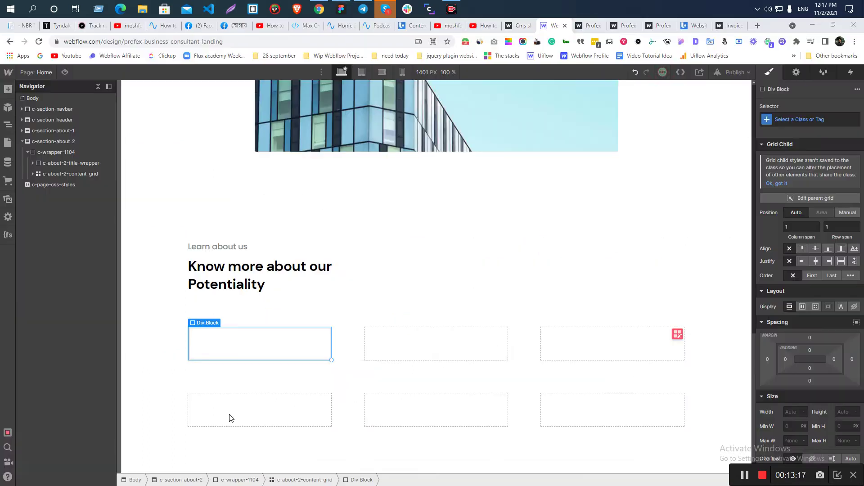
click(68, 176)
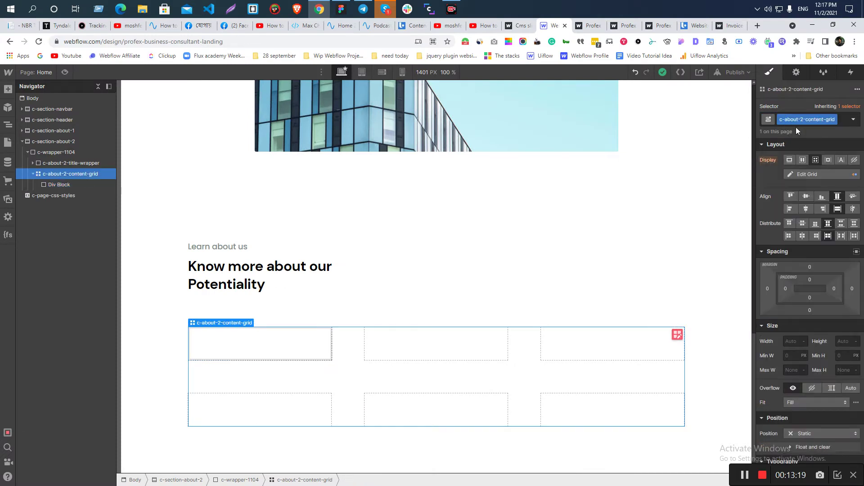
click(297, 348)
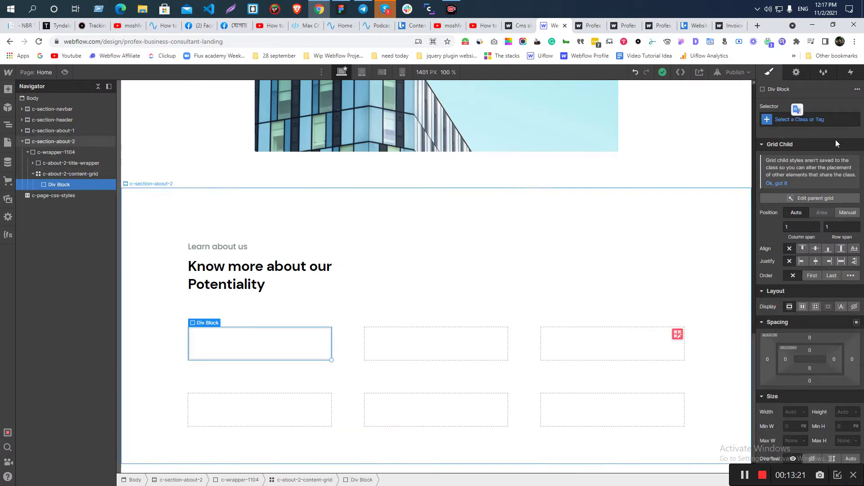
click(806, 119)
text(c-about-2-content-grid)
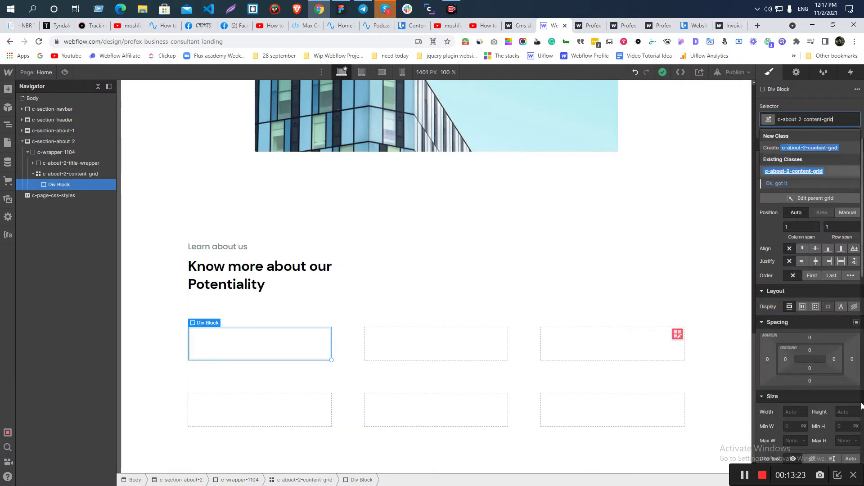
text(-card)
key(Return)
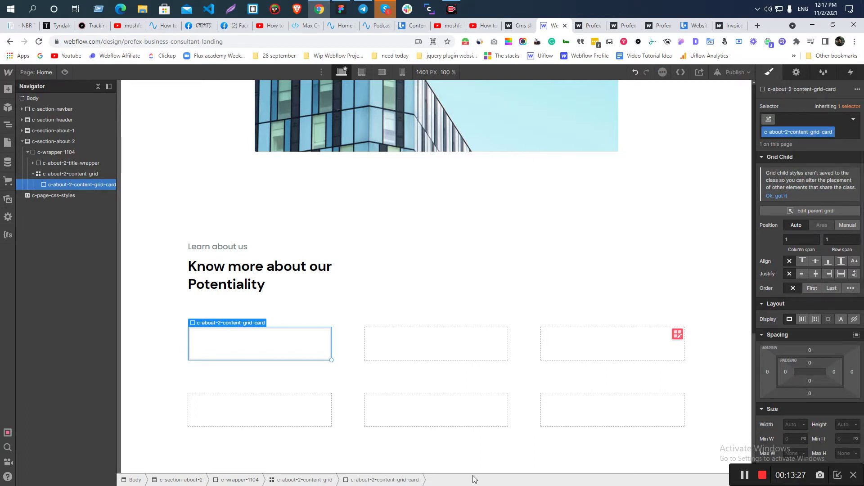
Switch to Figma and examine the first feature item's text spacing and the base shape behind its icon
key(alt+Tab)
scroll(314, 284, up, 2)
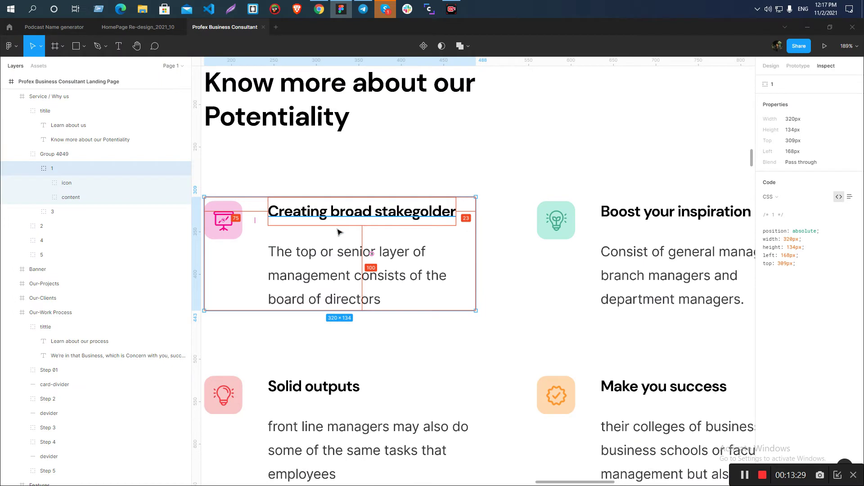
scroll(288, 261, up, 3)
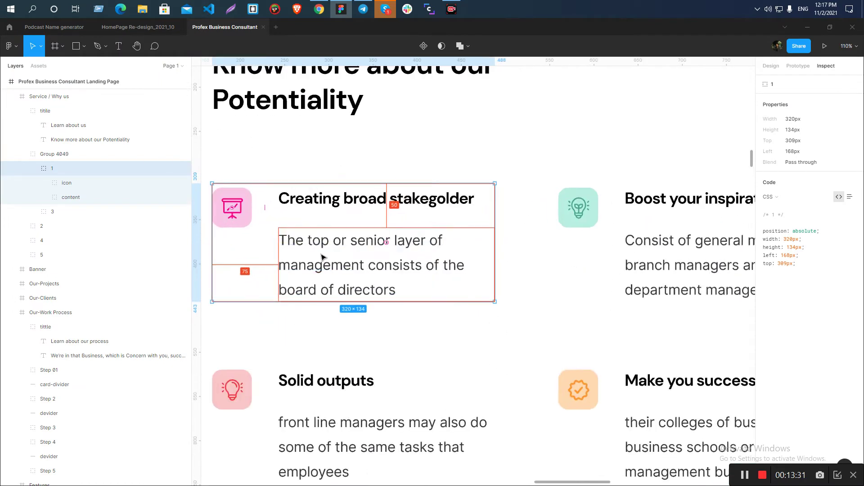
scroll(288, 262, down, 1)
click(289, 182)
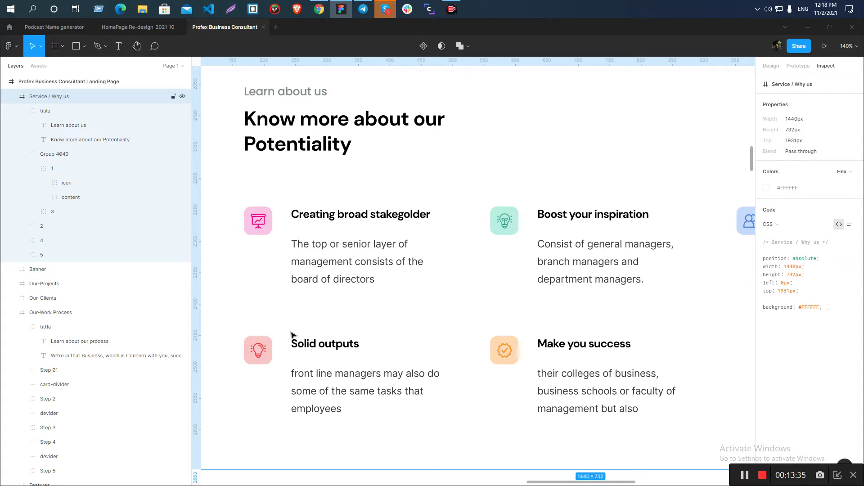
click(265, 231)
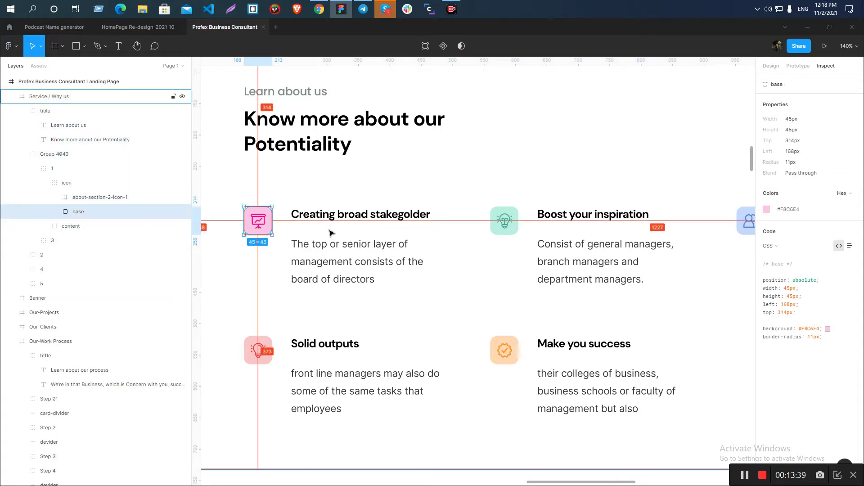
Switch to Webflow and add a div block inside c-about-2-content-grid-card
key(alt+Tab)
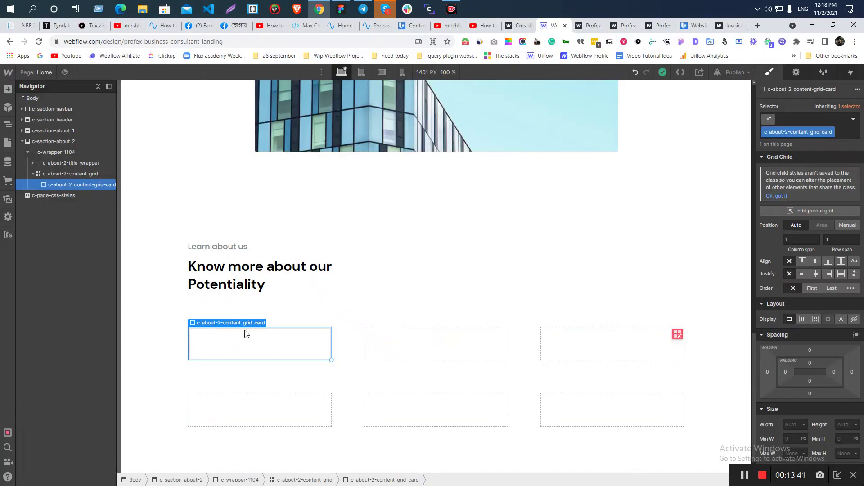
key(ctrl+e)
text(div)
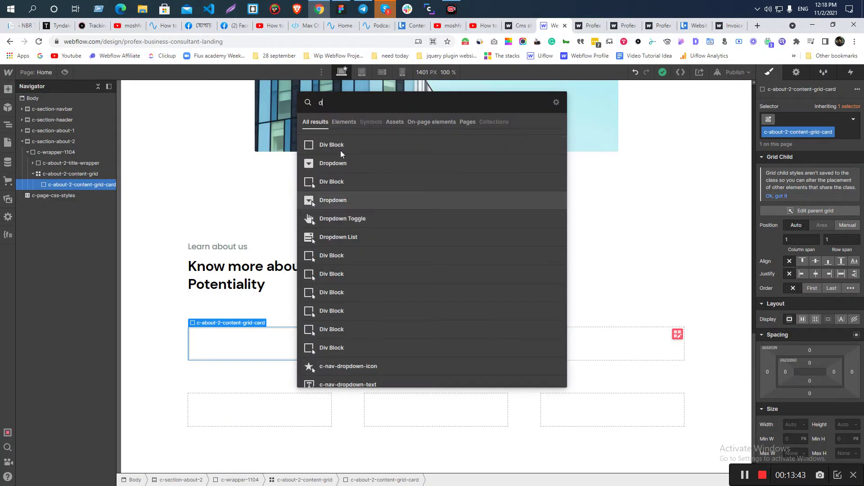
click(331, 142)
Switch to Figma and examine the first item's icon, comparing its base shape with the about-section-2-icon-1 frame
key(alt+Tab)
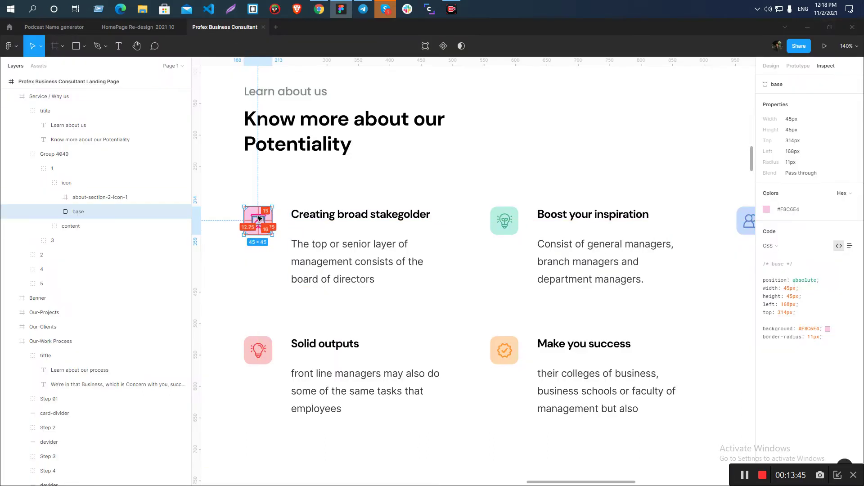
scroll(252, 217, up, 5)
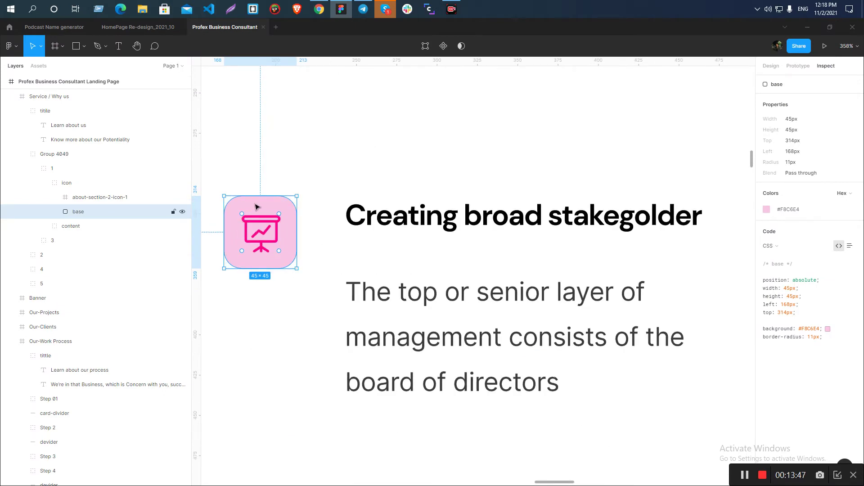
scroll(255, 207, down, 4)
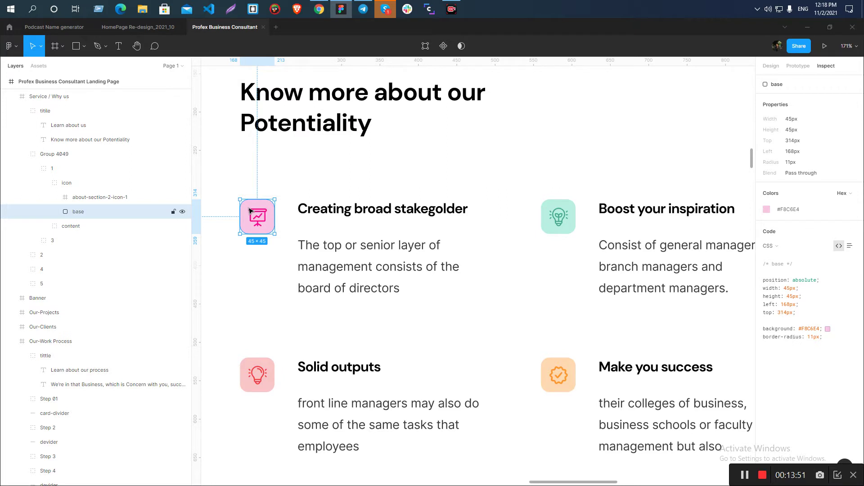
key(Escape)
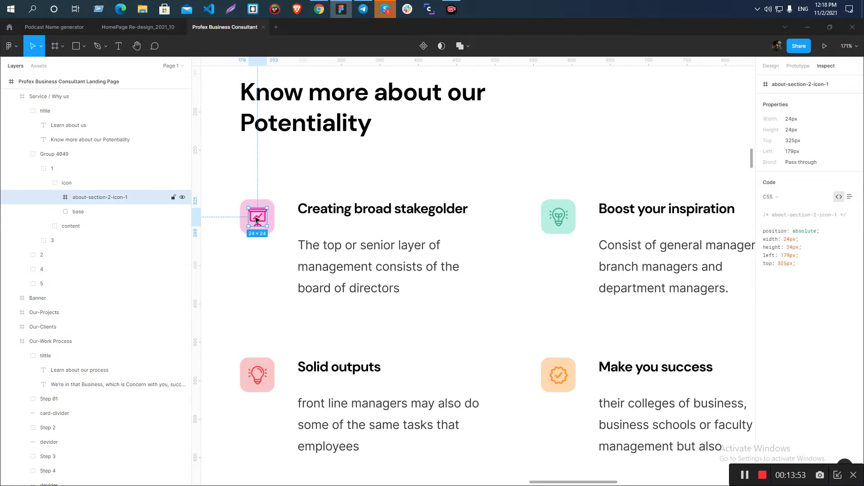
Switch to Webflow and add an image element inside the card's nested div block
key(alt+Tab)
click(224, 353)
key(alt+Tab)
key(alt+Tab)
key(ctrl+e)
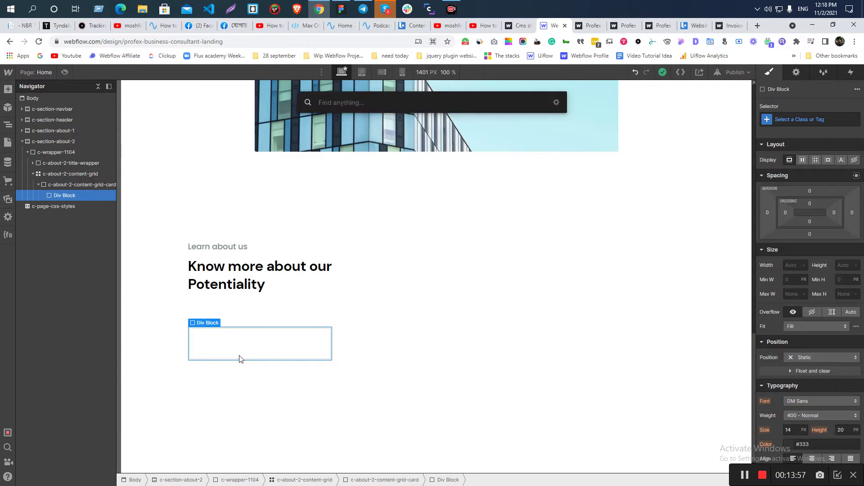
text(image)
click(337, 140)
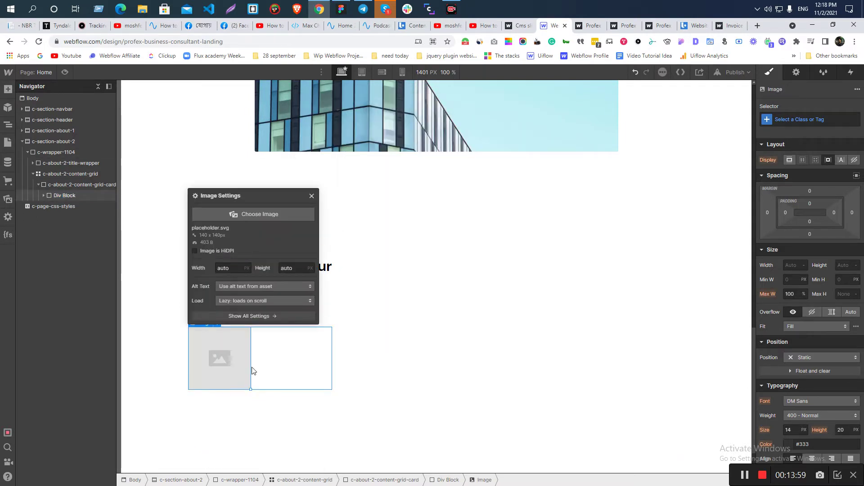
Search the image assets for "abou" and assign about-section-2-icon-1.svg to the new image
click(245, 216)
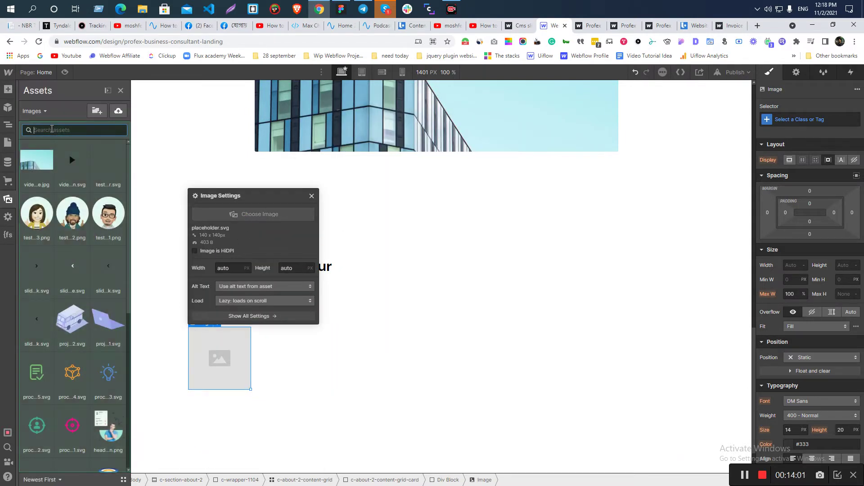
text(ab)
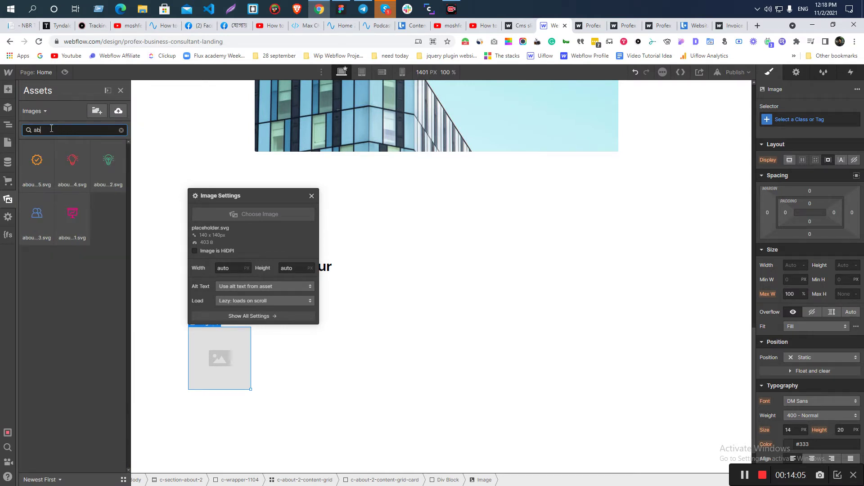
key(alt+Tab)
key(alt+Tab)
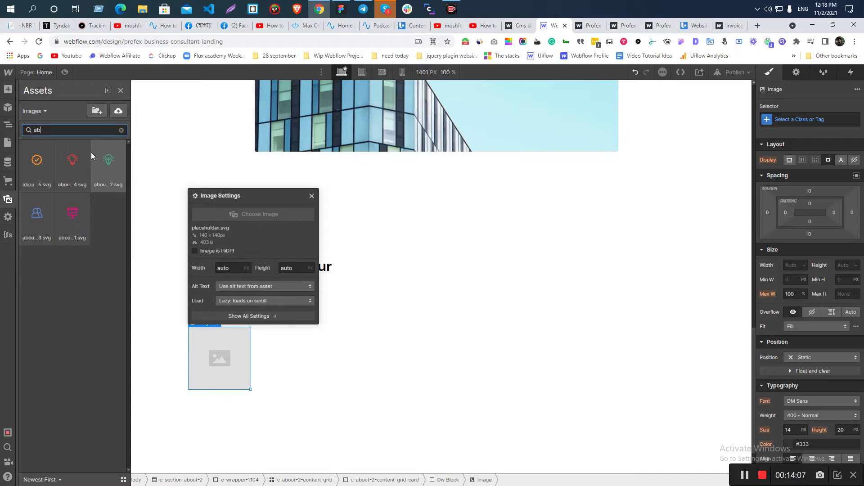
text(ou)
click(34, 174)
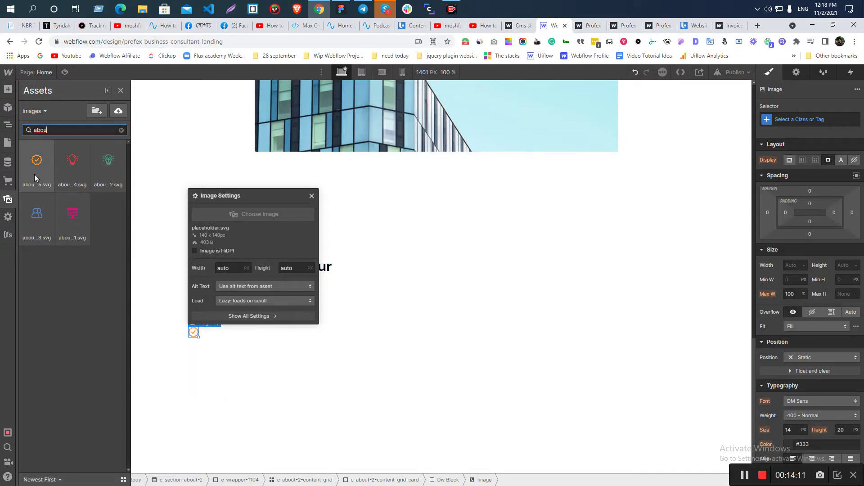
click(79, 222)
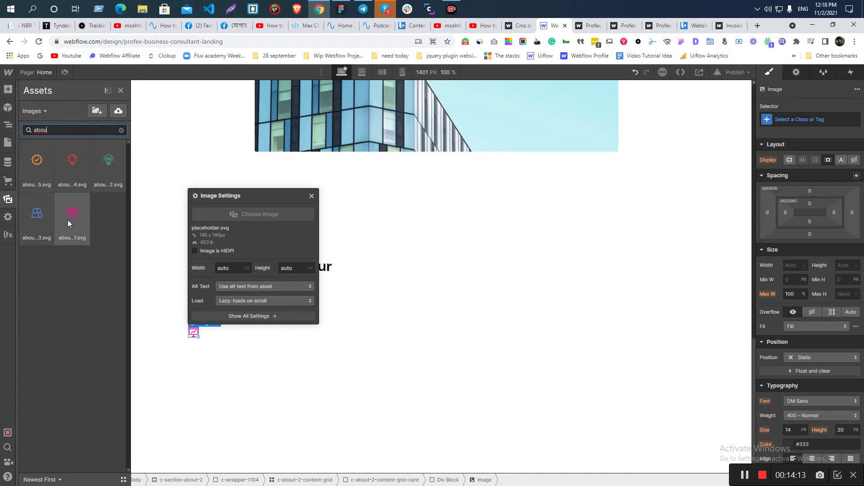
click(69, 215)
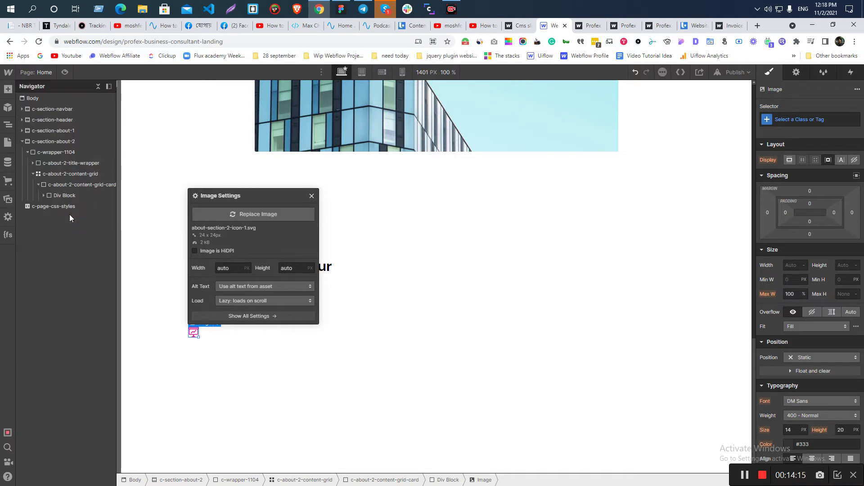
click(311, 196)
Check the icon base's dimensions in Figma, and set the icon's div block to 45 px wide and 45 px high in Webflow
click(218, 334)
key(alt+Tab)
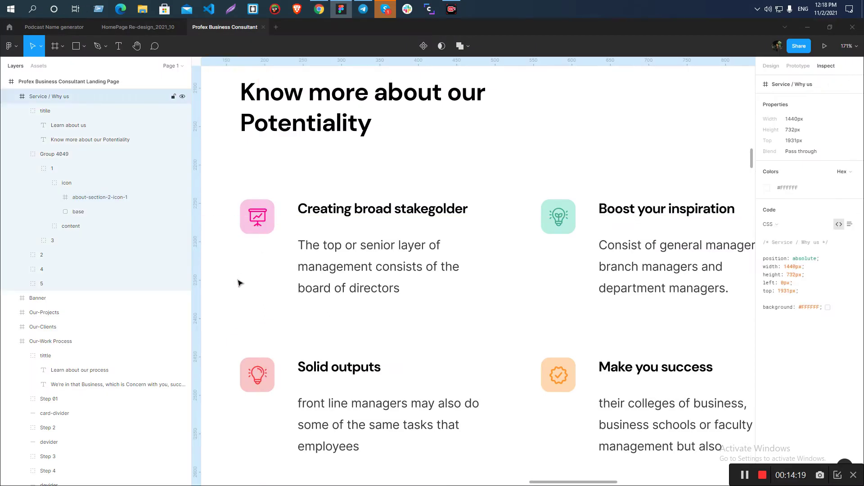
click(273, 233)
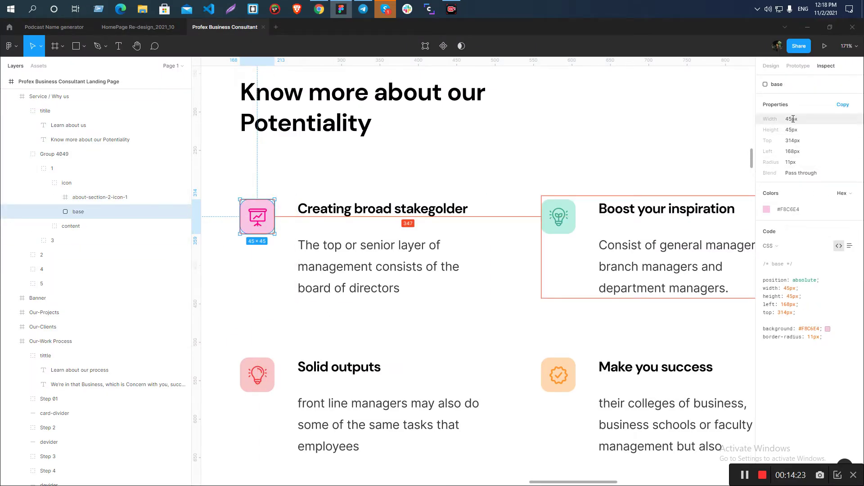
key(alt+Tab)
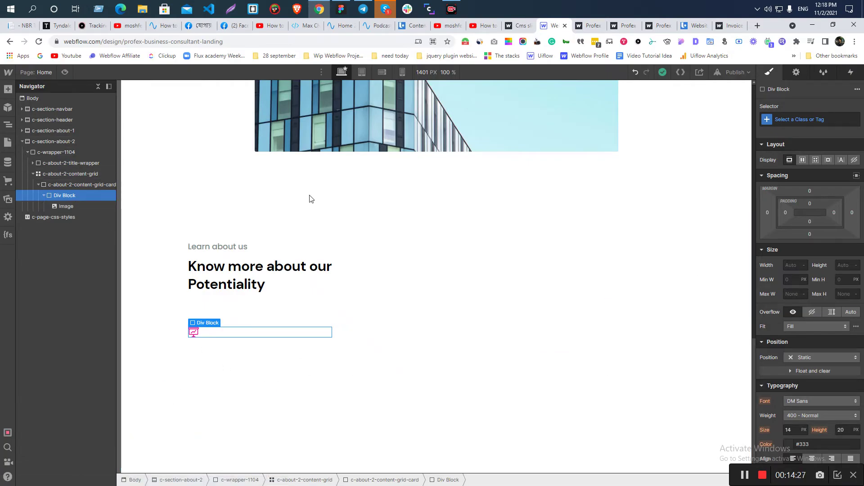
click(791, 265)
text(0)
text(45)
click(842, 265)
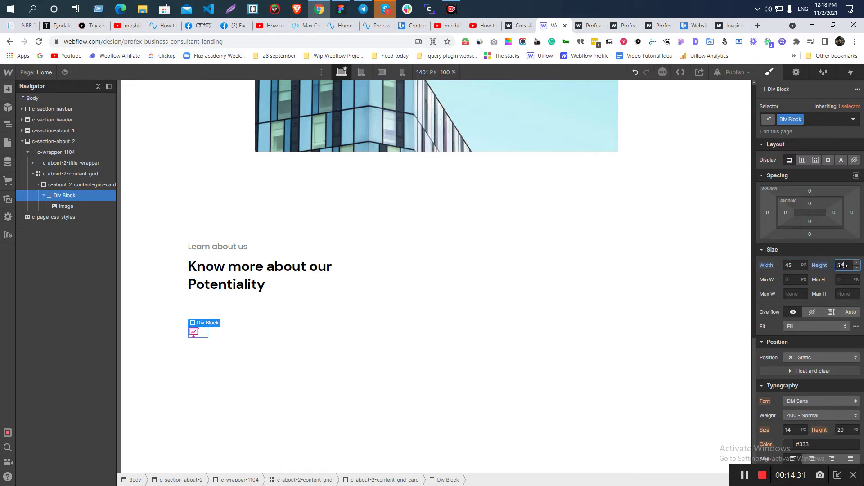
text(45)
Copy the icon base's fill colour from Figma, and set the Webflow div block's background colour to #f8c6e4
key(alt+Tab)
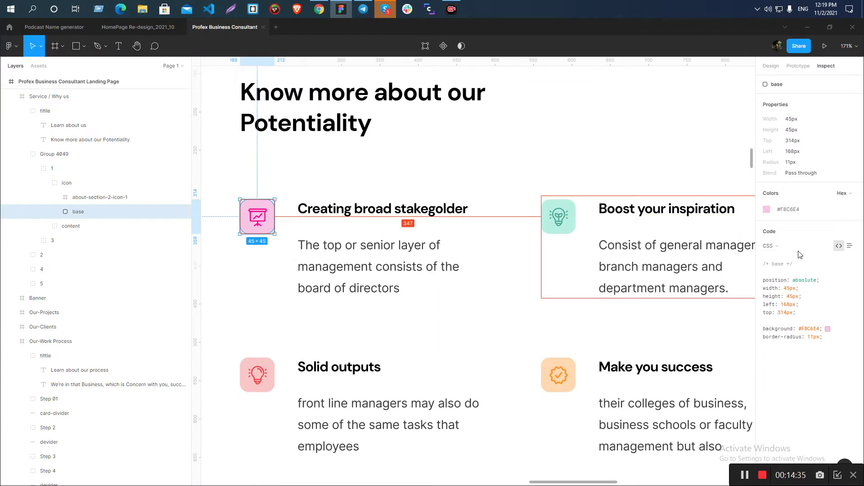
double_click(781, 214)
key(alt+Tab)
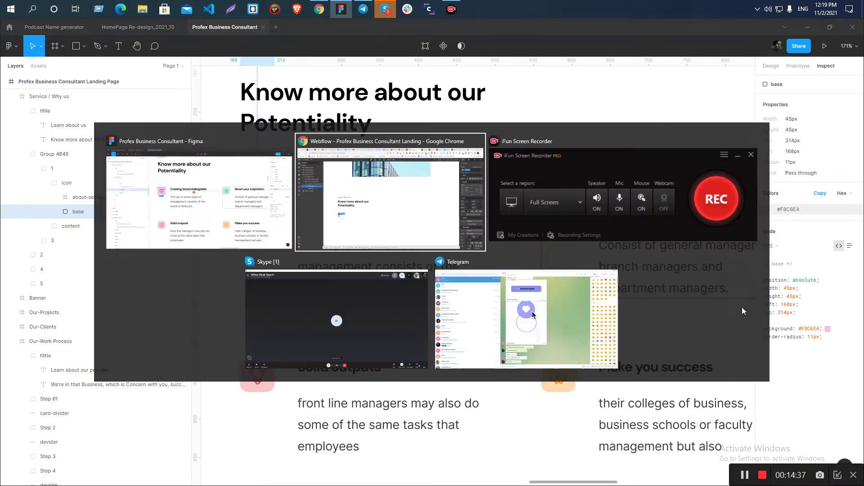
scroll(811, 302, down, 10)
click(813, 349)
text(#f8c6e4)
Check the icon base's corner radius in Figma, and set the div block's border radius to 11 px in Webflow
key(alt+Tab)
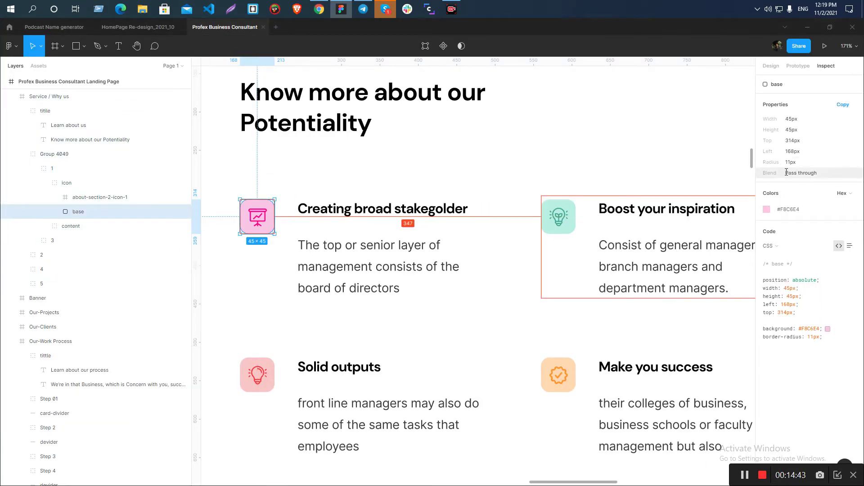
key(alt+Tab)
scroll(827, 394, down, 3)
click(847, 288)
text(11)
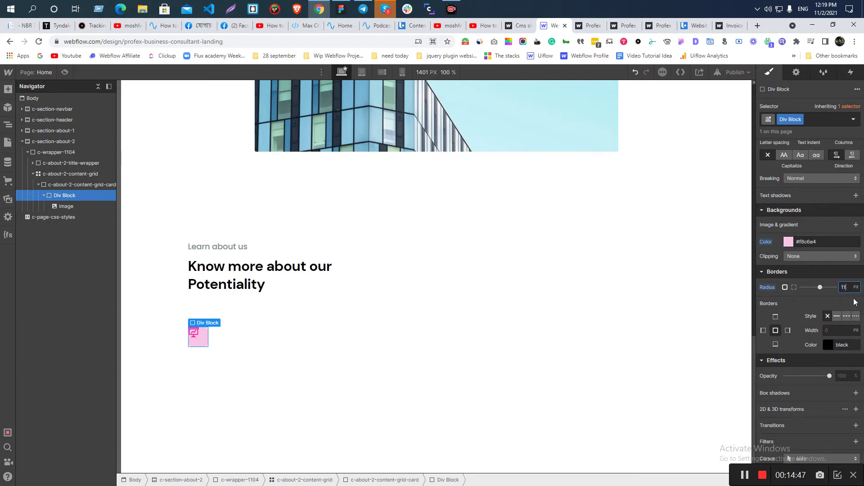
Switch to Figma and inspect the first card's icon, its vector and the 45 px base for size and placement
key(alt+Tab)
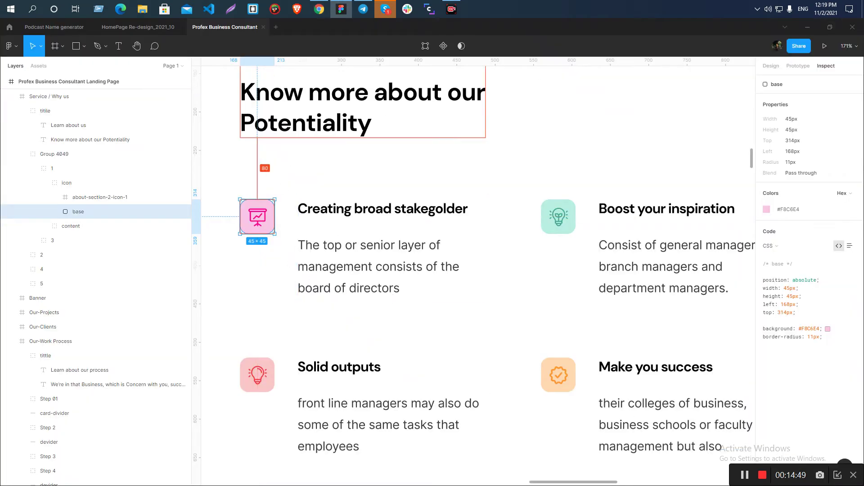
click(265, 204)
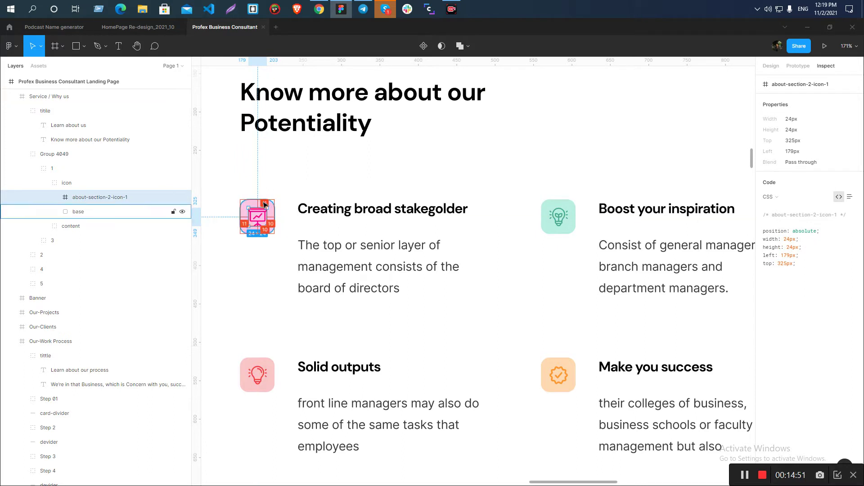
scroll(265, 204, up, 4)
scroll(234, 270, down, 3)
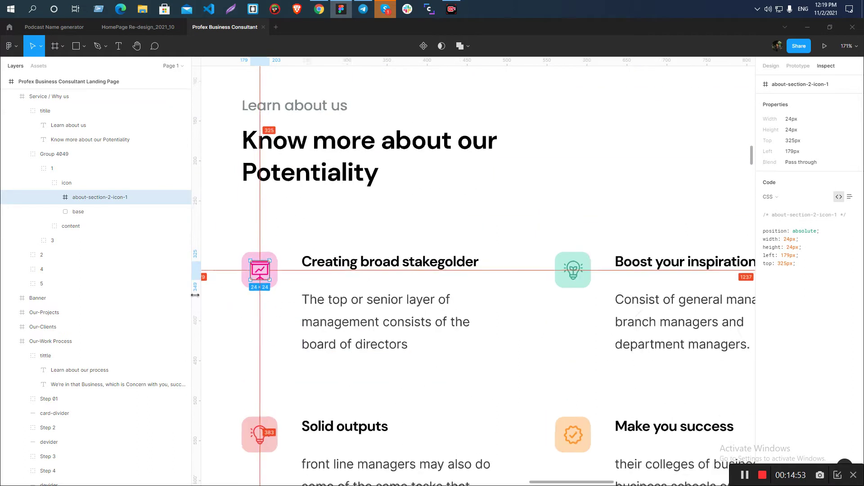
scroll(195, 295, up, 5)
ctrl+click(356, 232)
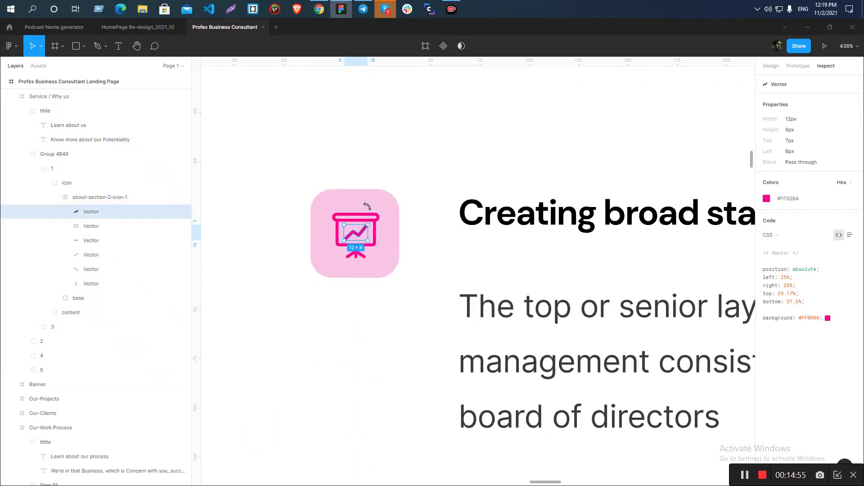
click(370, 208)
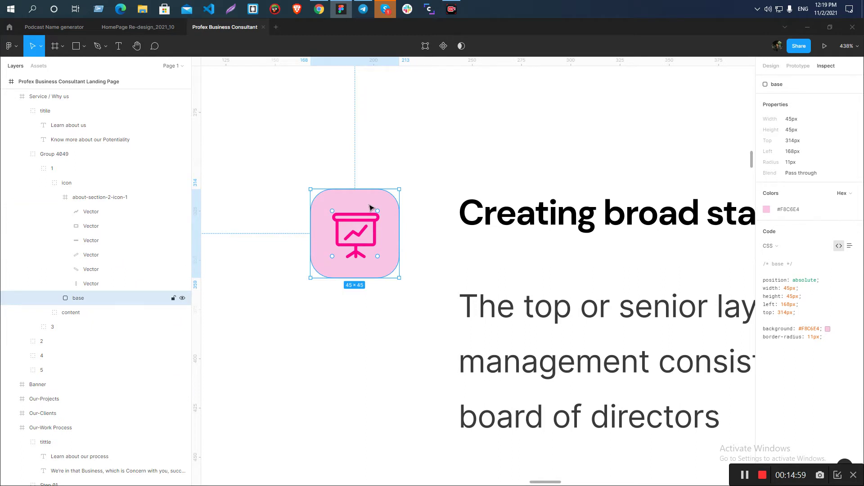
click(380, 133)
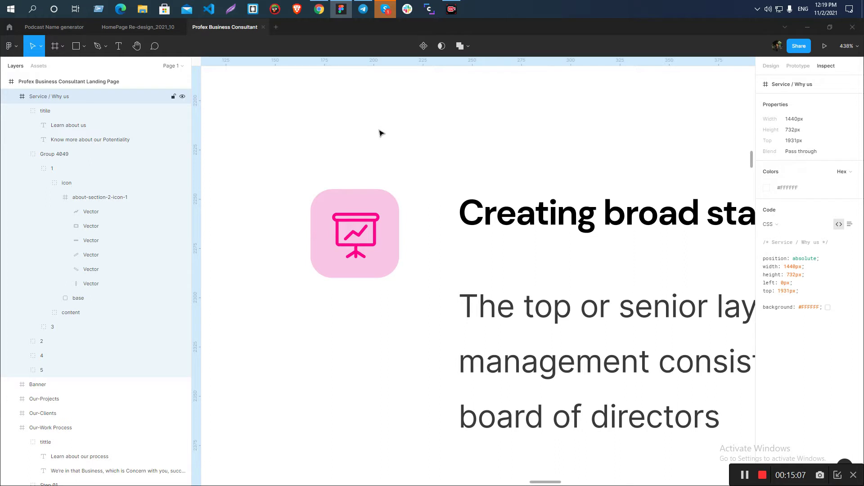
Back in Webflow, make the icon's div block a horizontal flexbox with its content aligned and justified to the centre
key(alt+Tab)
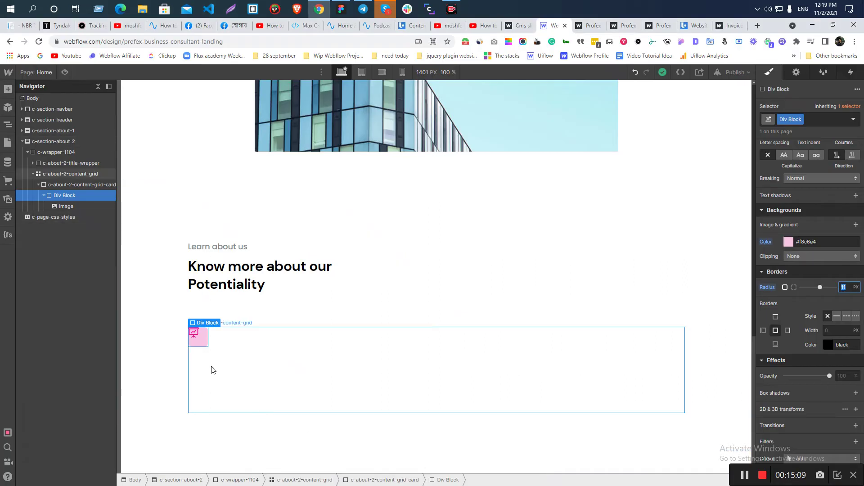
scroll(839, 383, up, 10)
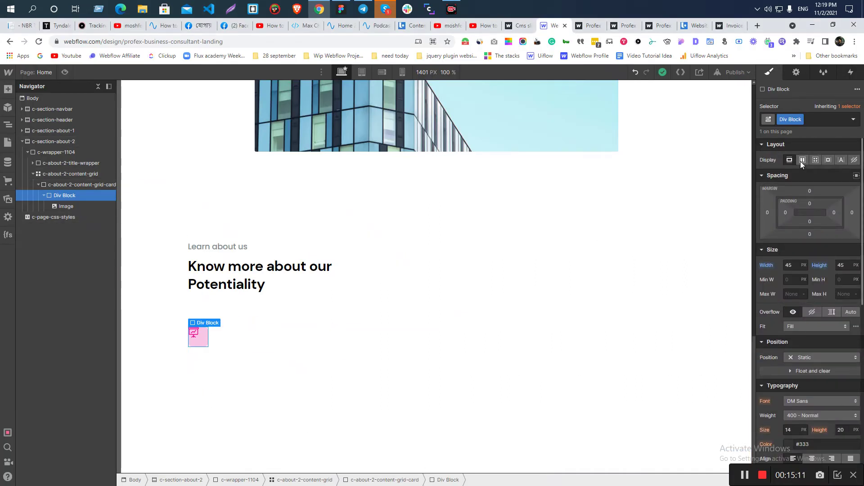
click(801, 160)
click(806, 192)
click(805, 206)
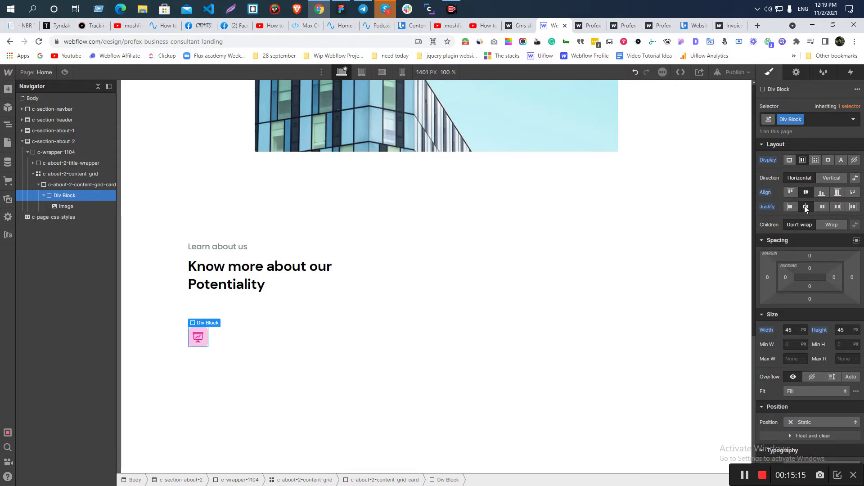
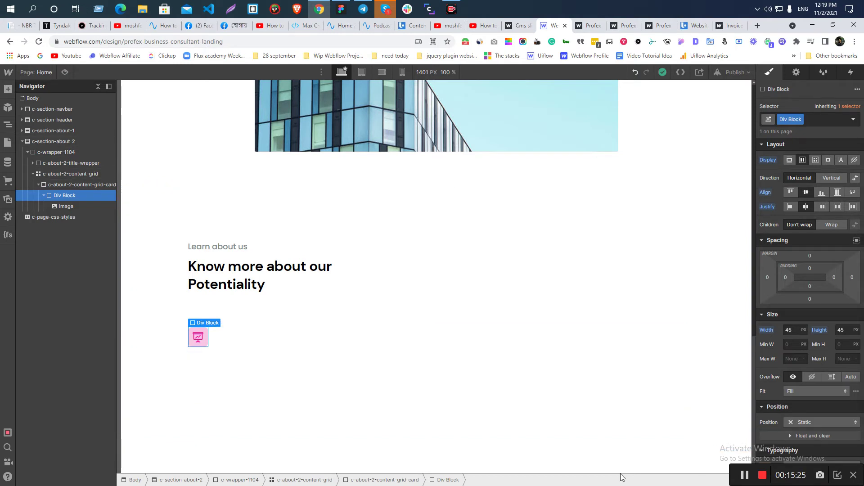
Undo the icon div block's centred justification and alignment, and restore the centred alignment
click(198, 338)
click(190, 331)
key(ctrl+z)
key(ctrl+z)
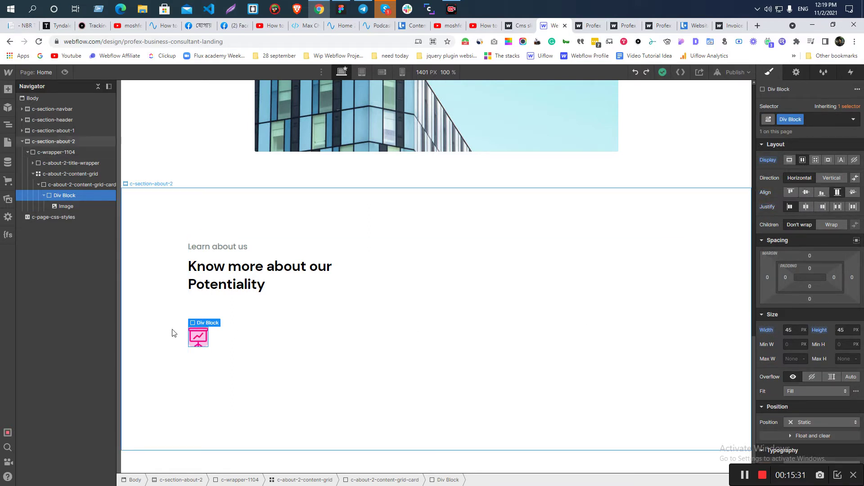
key(ctrl+shift+z)
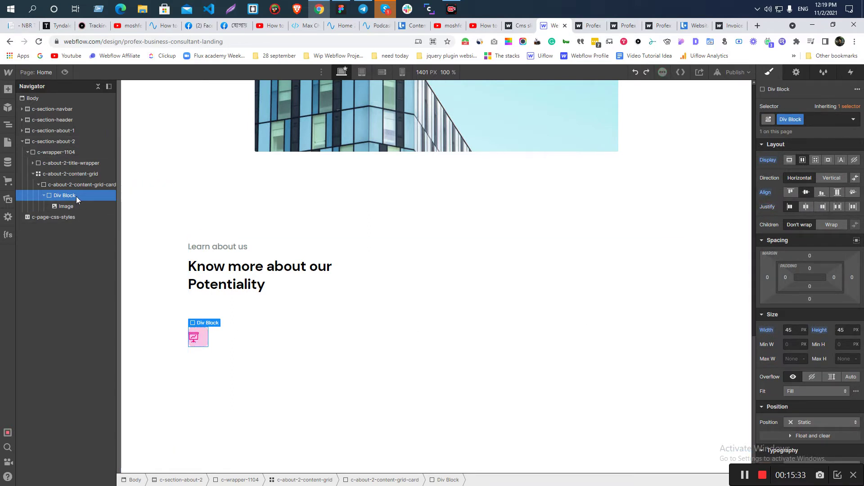
Centre the text alignment of the icon's div block and switch its display to block
scroll(812, 252, down, 4)
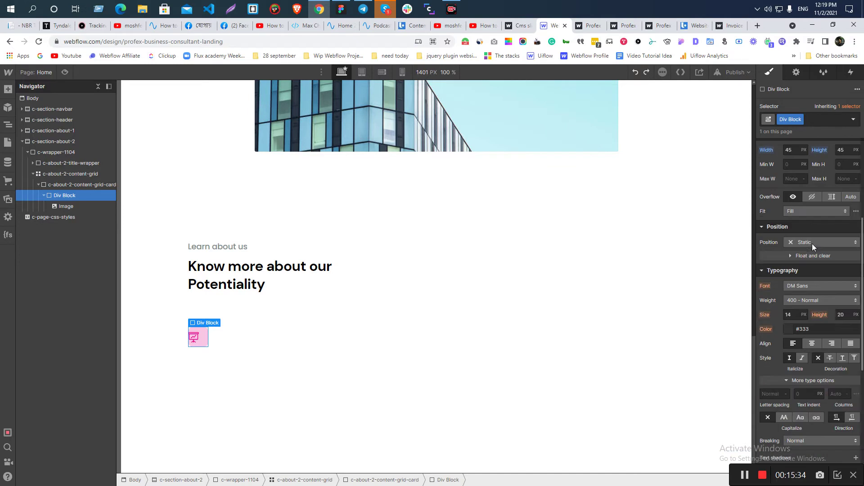
click(809, 344)
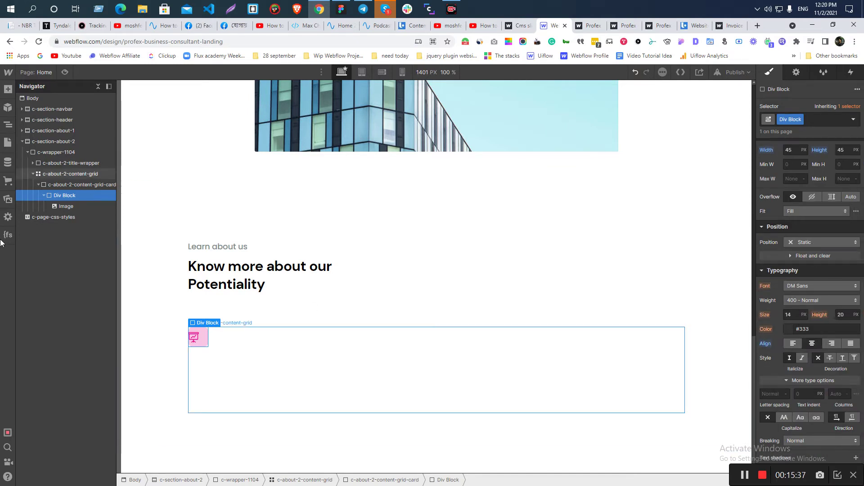
click(63, 206)
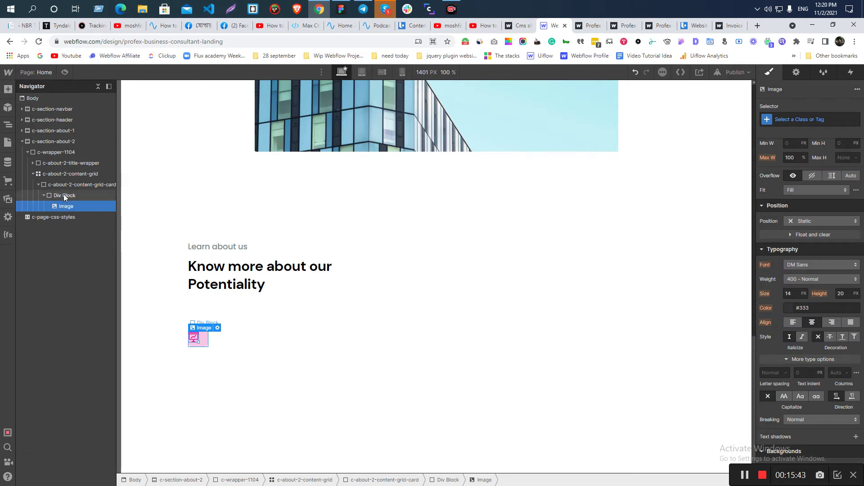
click(63, 194)
click(62, 206)
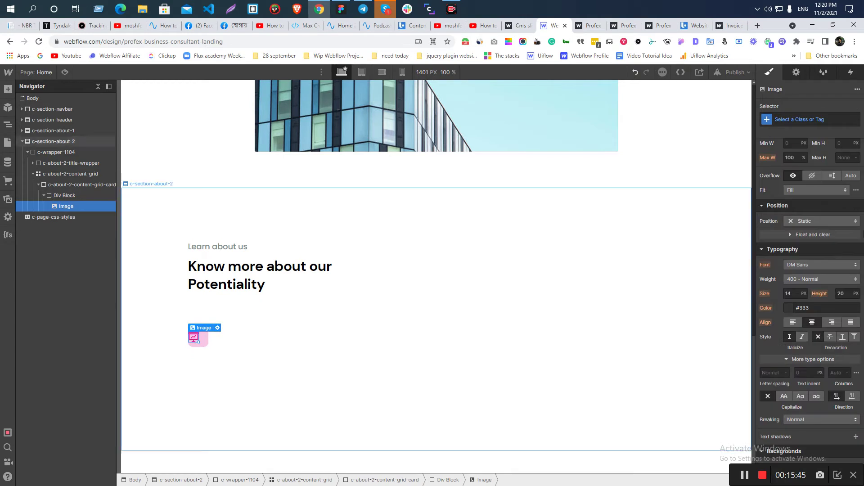
scroll(830, 296, up, 4)
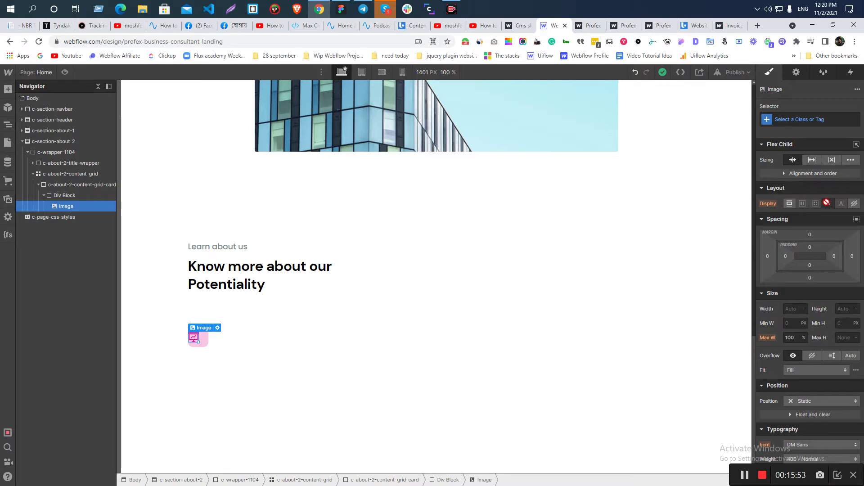
click(63, 195)
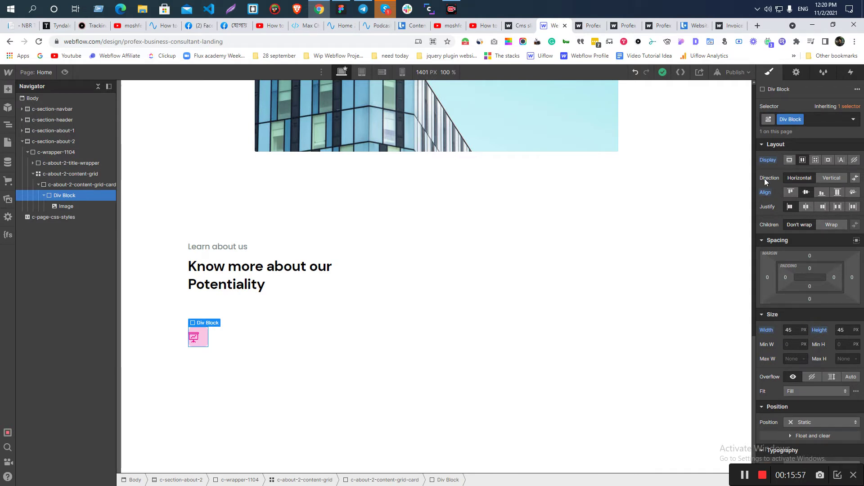
click(790, 159)
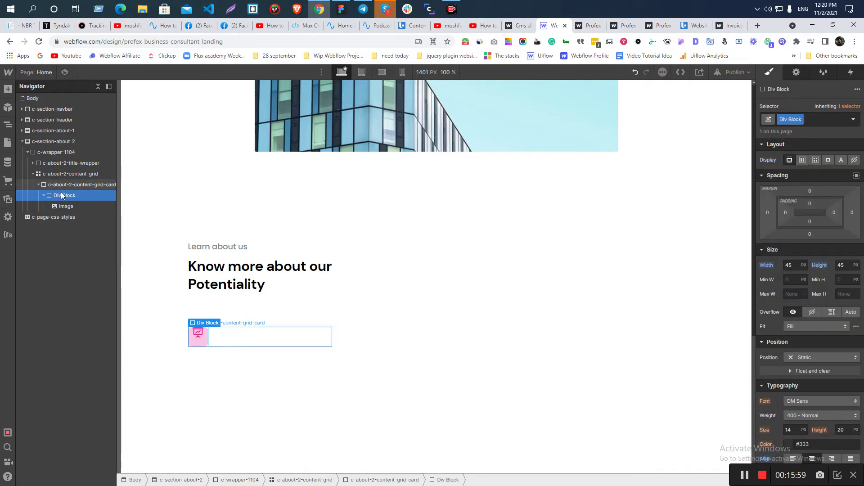
Reset the text alignment of the icon's div block to its default
scroll(822, 298, down, 5)
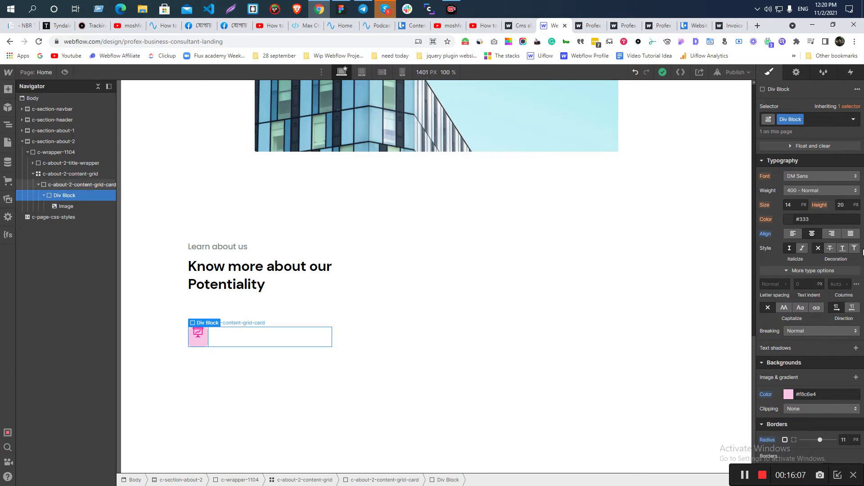
scroll(814, 219, up, 5)
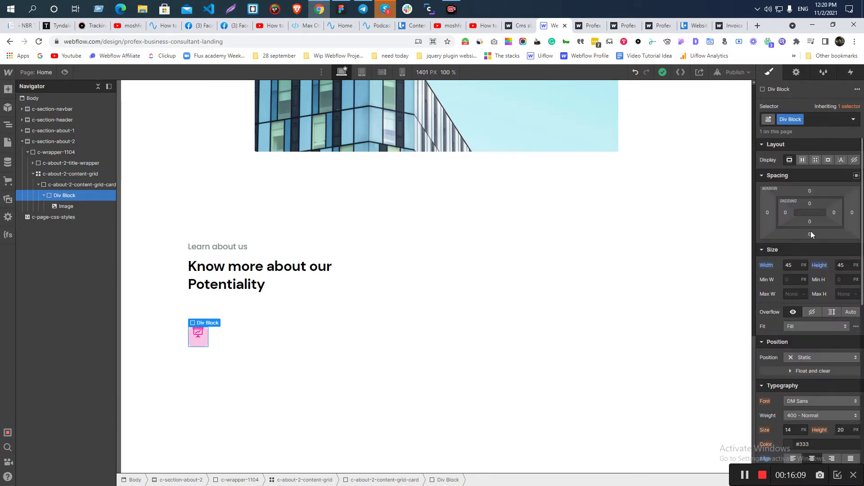
scroll(770, 279, down, 4)
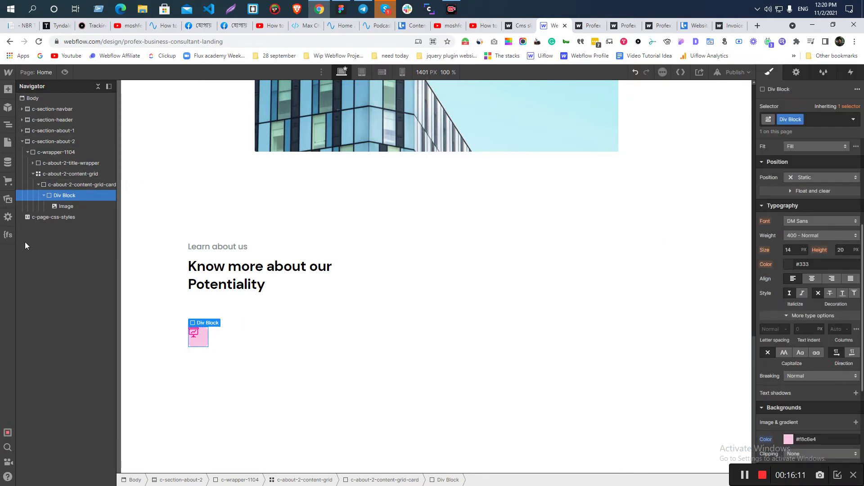
Set the icon's div block to flex display with its content centred both vertically and horizontally
scroll(805, 213, up, 4)
click(804, 160)
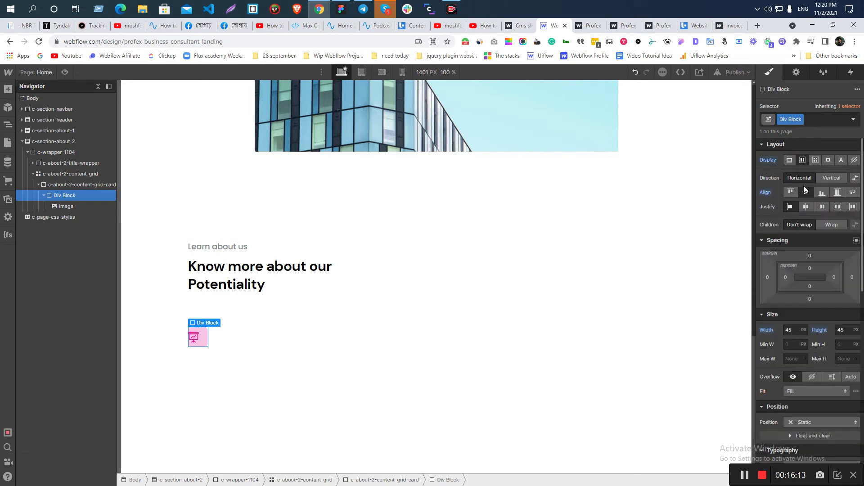
click(805, 206)
click(195, 359)
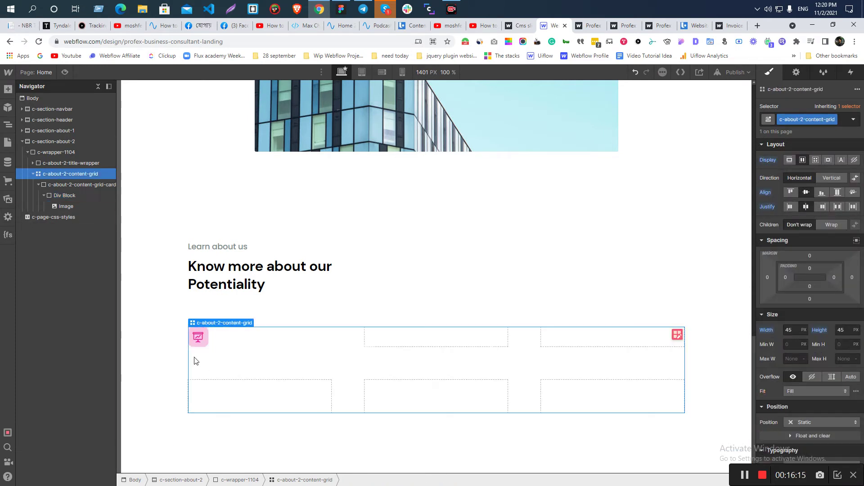
click(194, 346)
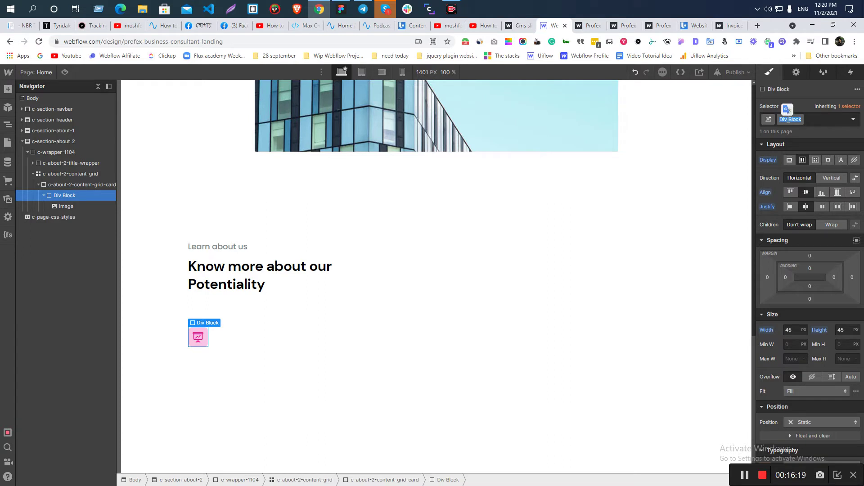
Rename the icon div block's class to c-about-2-content-grid-card-icon, based on the parent card's class name
click(66, 185)
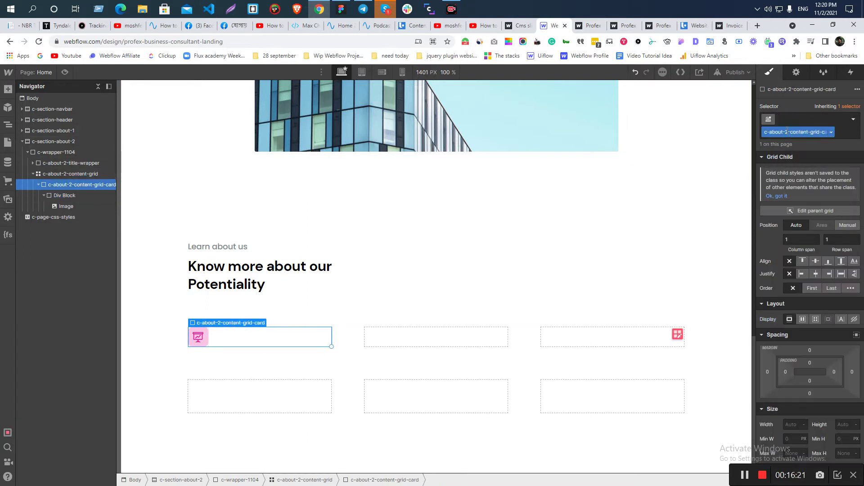
click(203, 345)
double_click(796, 121)
text(c-about-2-content-grid-card)
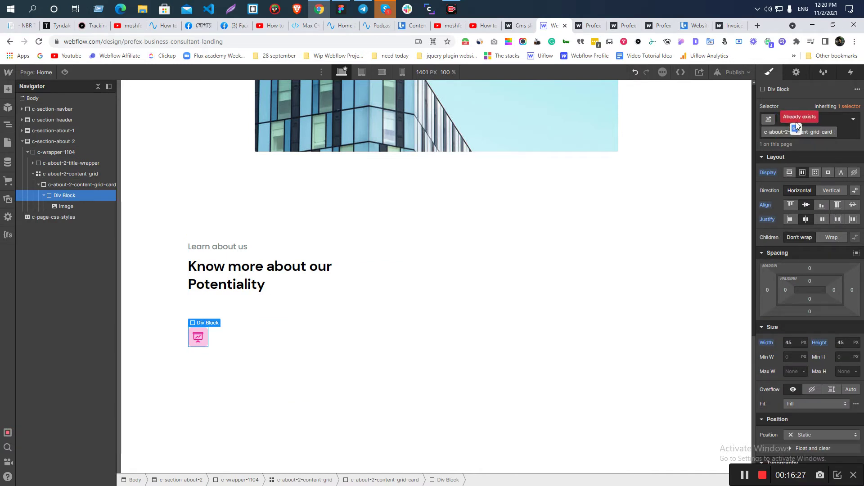
text(-icon)
key(Return)
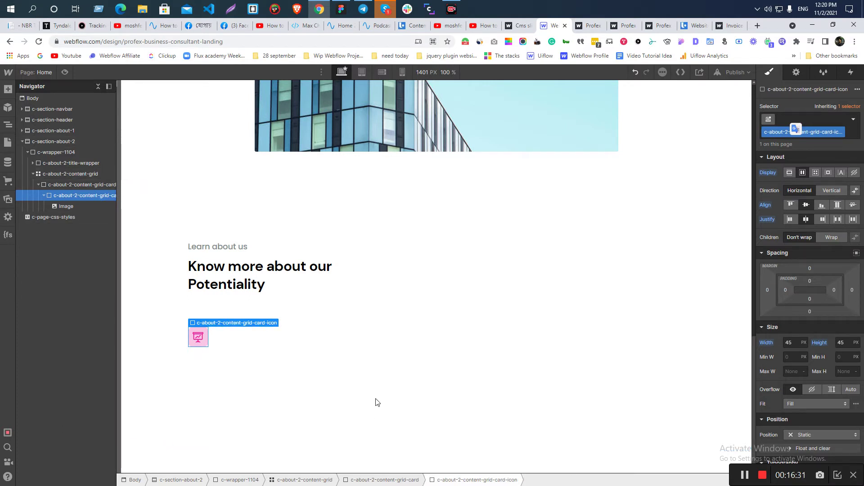
Inspect the first card's heading and description text in Figma for their typography and size
key(alt+Tab)
scroll(259, 245, down, 3)
scroll(417, 240, down, 2)
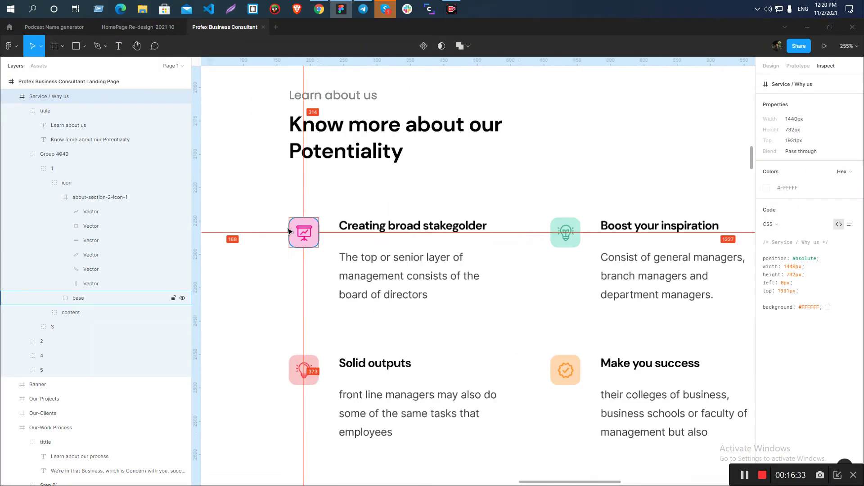
scroll(415, 289, up, 1)
click(351, 184)
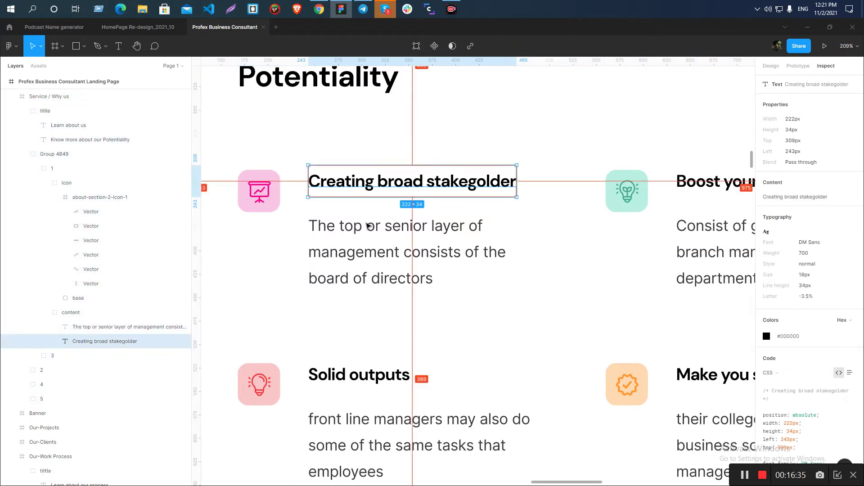
click(367, 251)
click(378, 191)
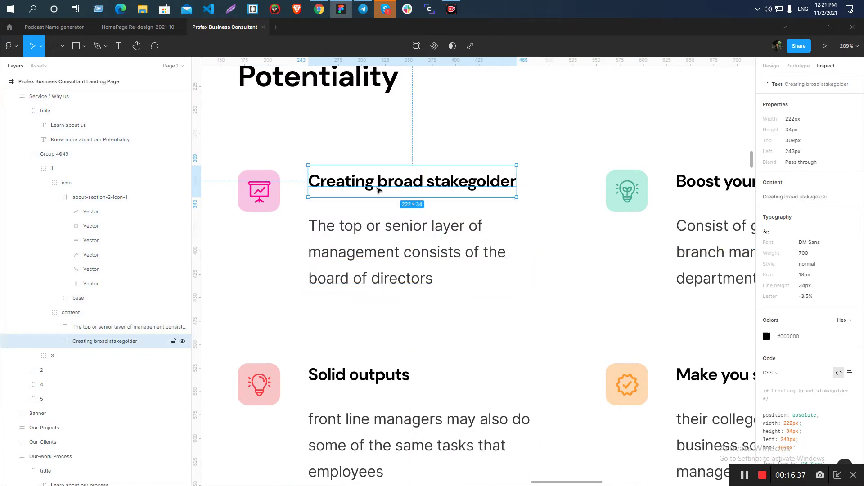
Select the c-about-2-content-grid-card in Webflow and search the elements for a div block with "d"
key(alt+Tab)
click(224, 340)
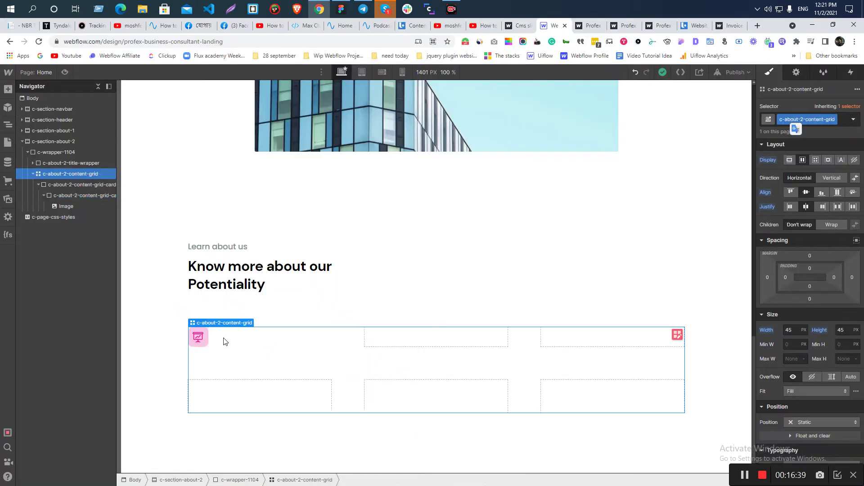
click(39, 185)
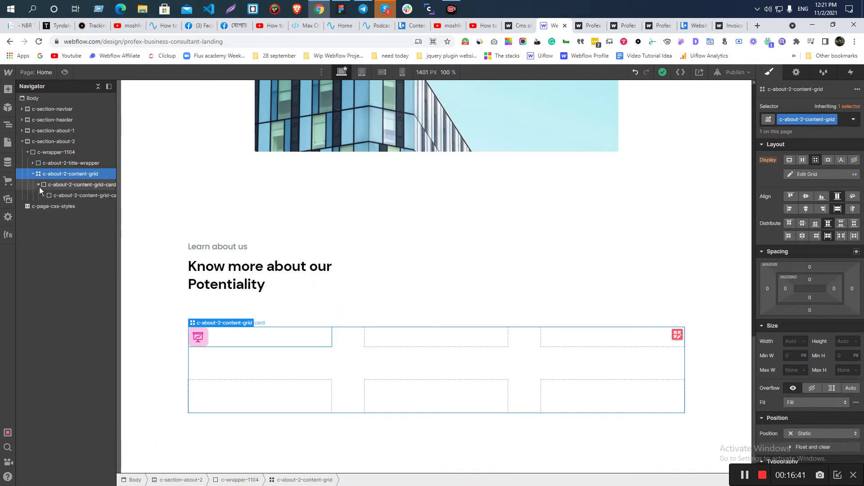
click(83, 184)
key(ctrl+k)
text(d)
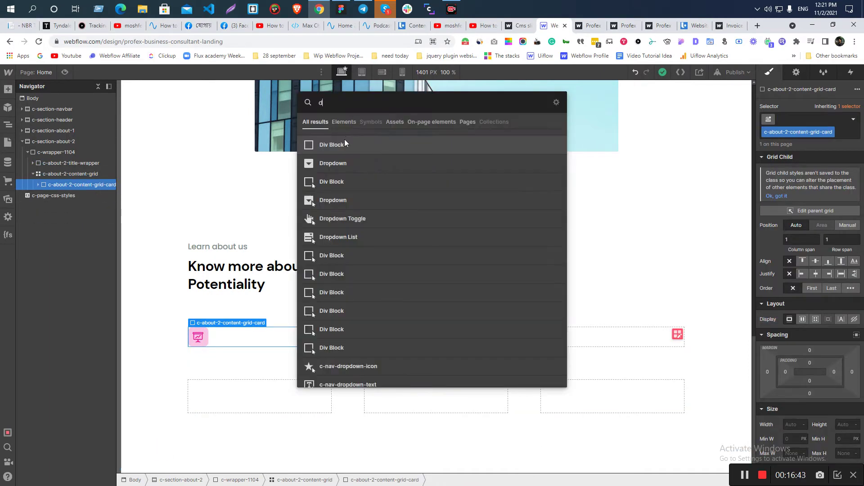
key(Escape)
Copy the first card's heading from Figma and add it in Webflow as an H3 inside a new div block: "Creating broad stakegolder"
key(alt+Tab)
double_click(422, 177)
key(ctrl+c)
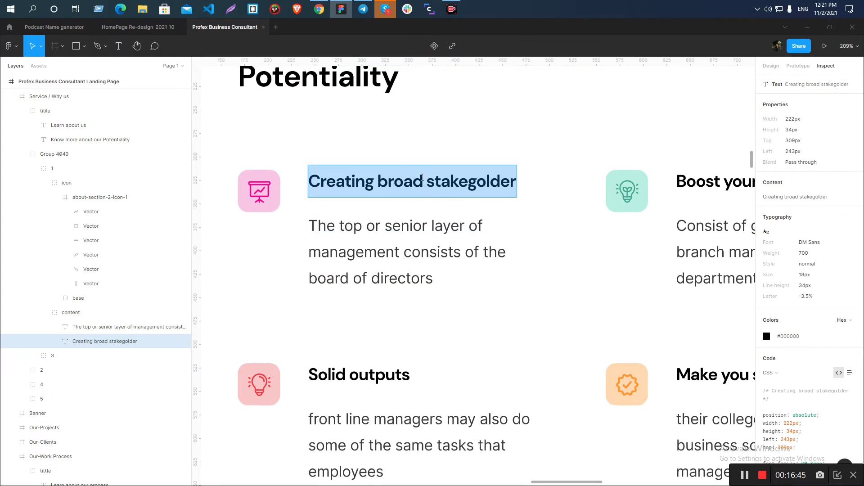
key(alt+Tab)
key(ctrl+k)
text(h)
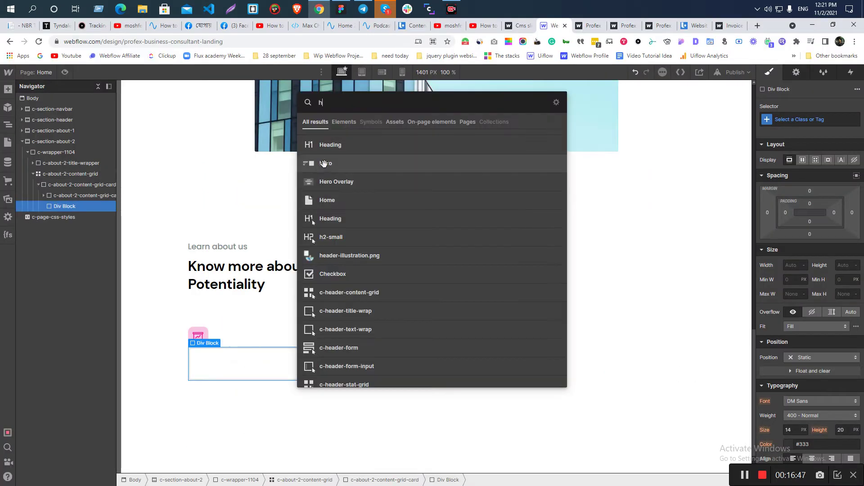
click(331, 145)
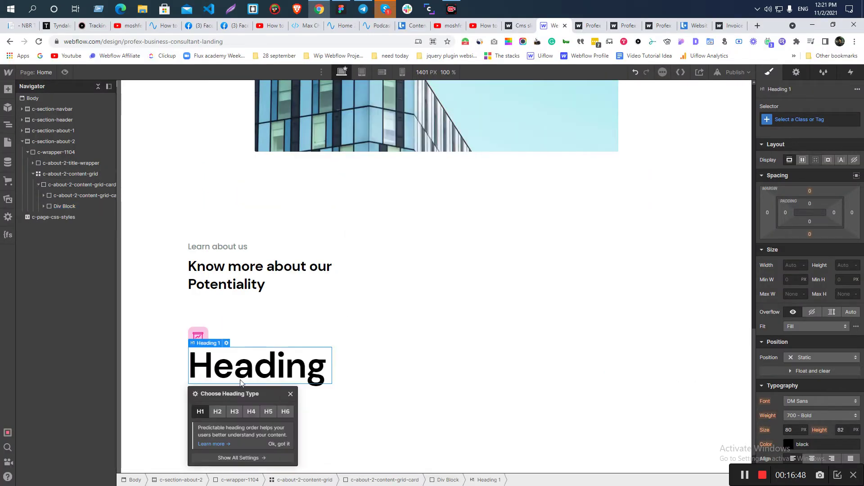
double_click(216, 358)
key(ctrl+v)
click(263, 358)
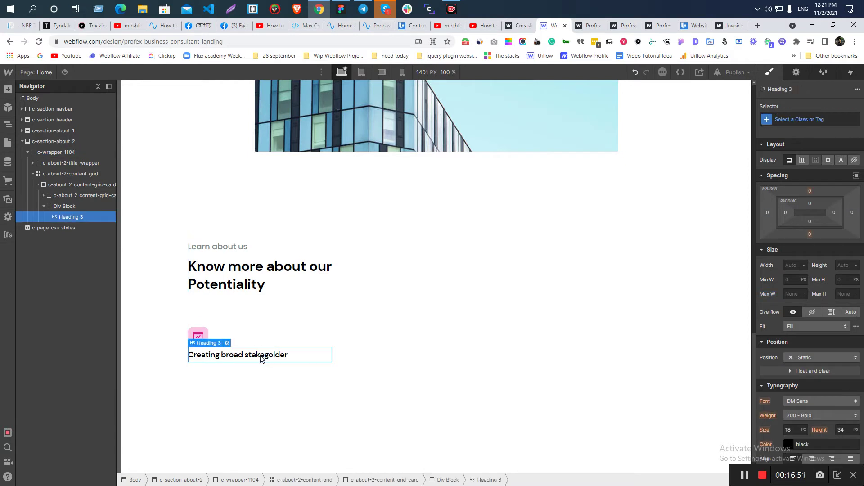
Add a paragraph below the heading with the Figma description "The top or senior layer of management consists of the board of directors"
key(alt+Tab)
click(347, 251)
double_click(351, 256)
key(ctrl+c)
key(alt+Tab)
key(ctrl+e)
text(p)
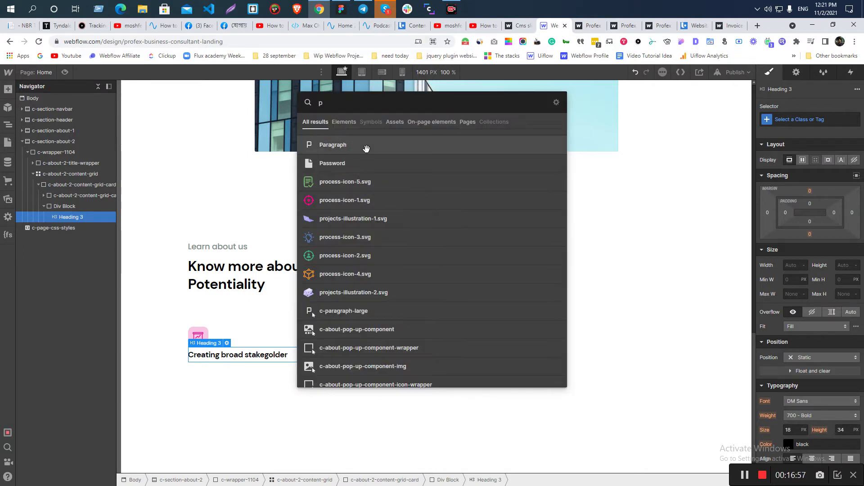
key(Return)
key(Return)
key(ctrl+v)
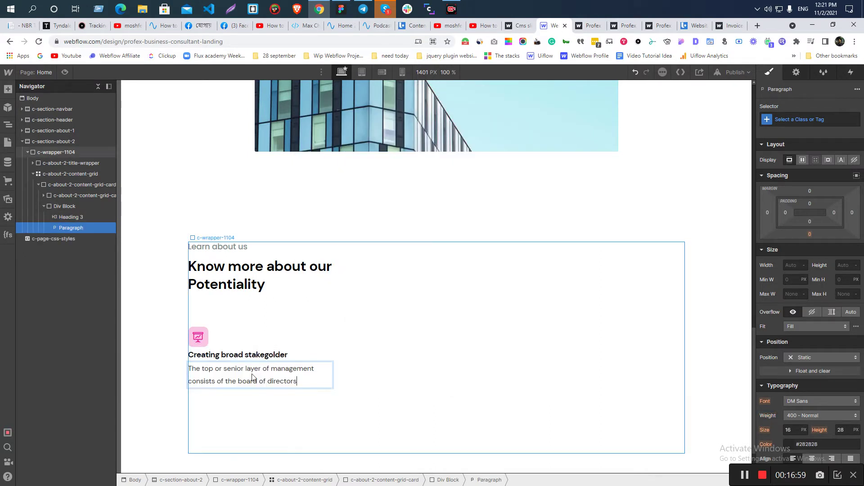
Compare the description's font, size, line height, letter spacing and colour in Figma with the Webflow paragraph's typography
key(alt+Tab)
key(Escape)
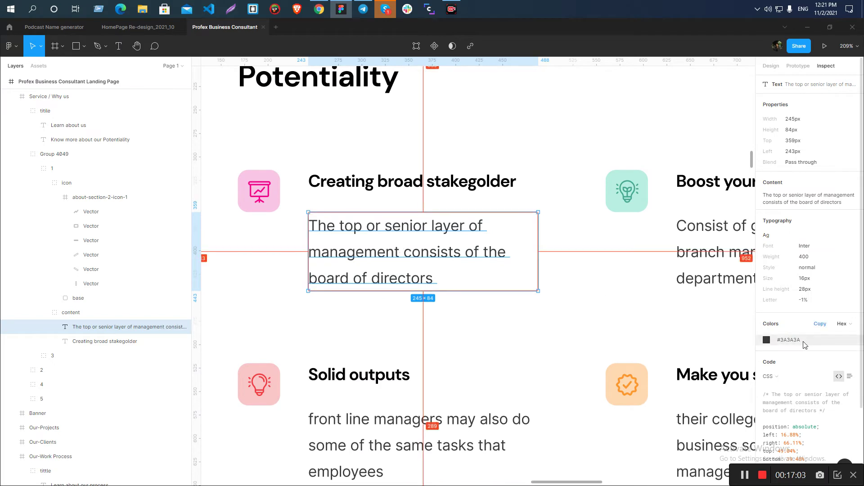
key(alt+Tab)
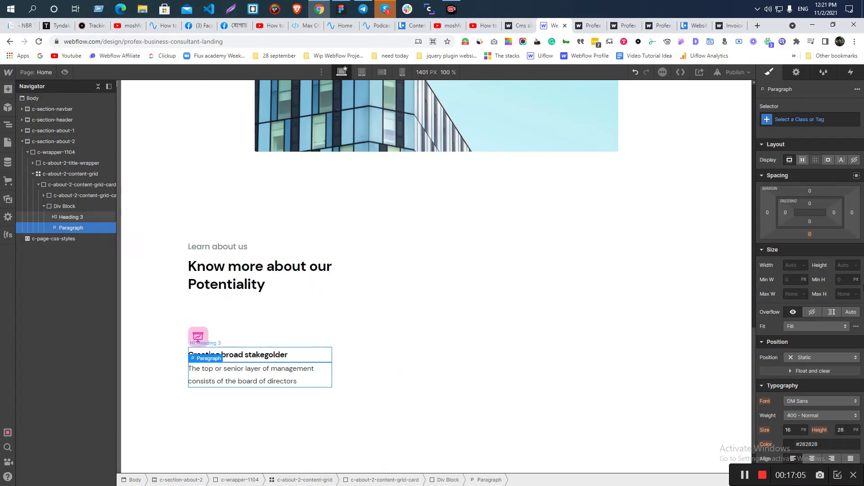
scroll(787, 363, down, 5)
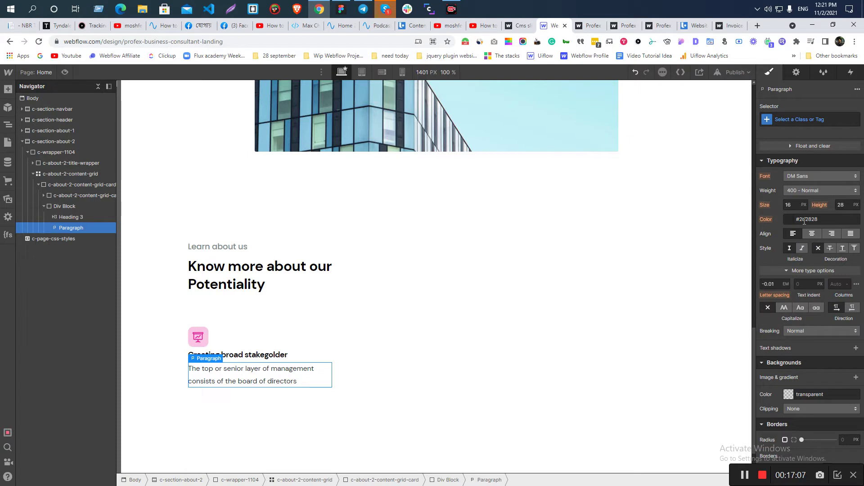
key(alt+Tab)
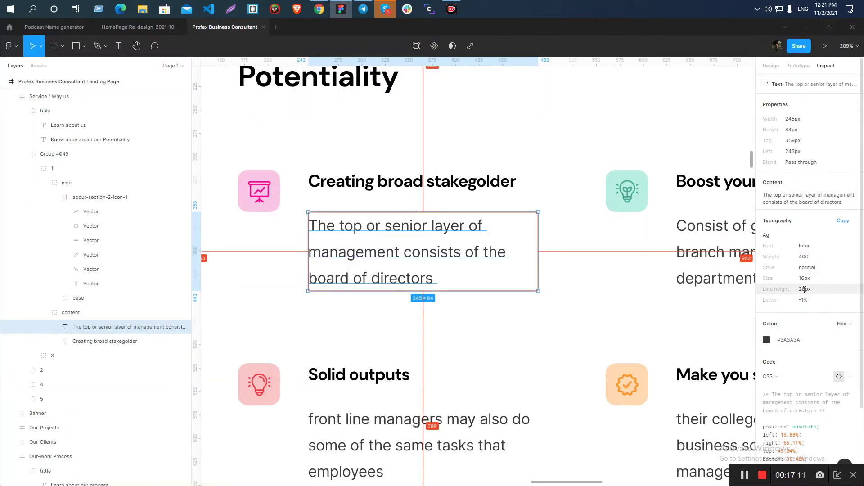
key(alt+Tab)
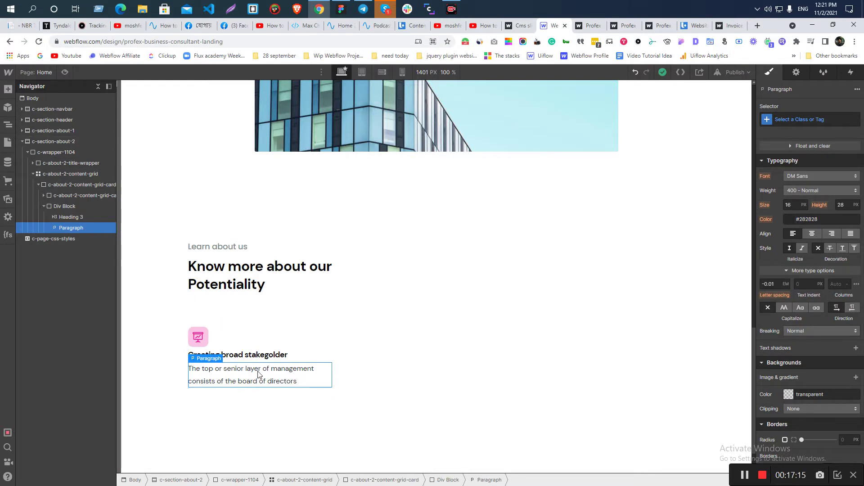
key(alt+Tab)
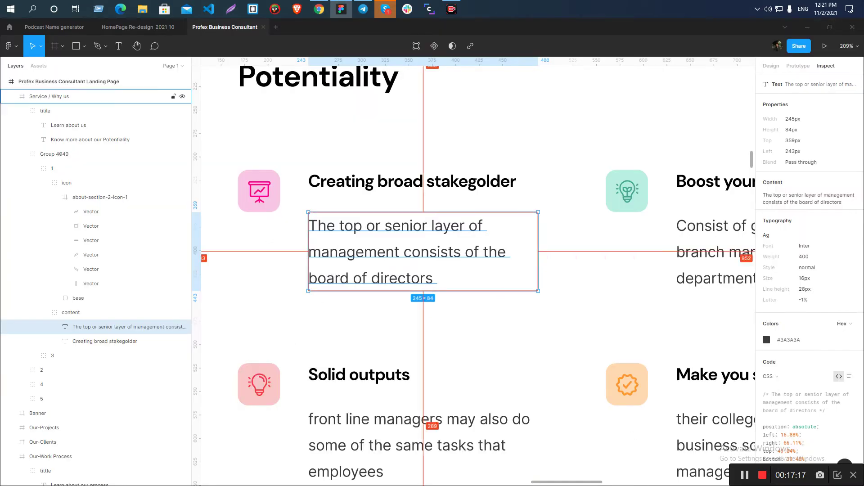
Try the existing c-text-color-grey-light class on the Webflow paragraph and check its colour against the Figma description
key(alt+Tab)
click(785, 120)
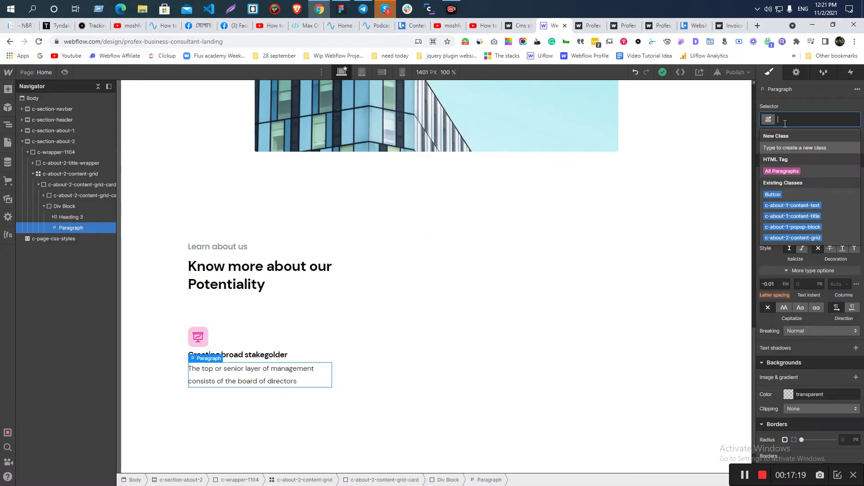
text(text)
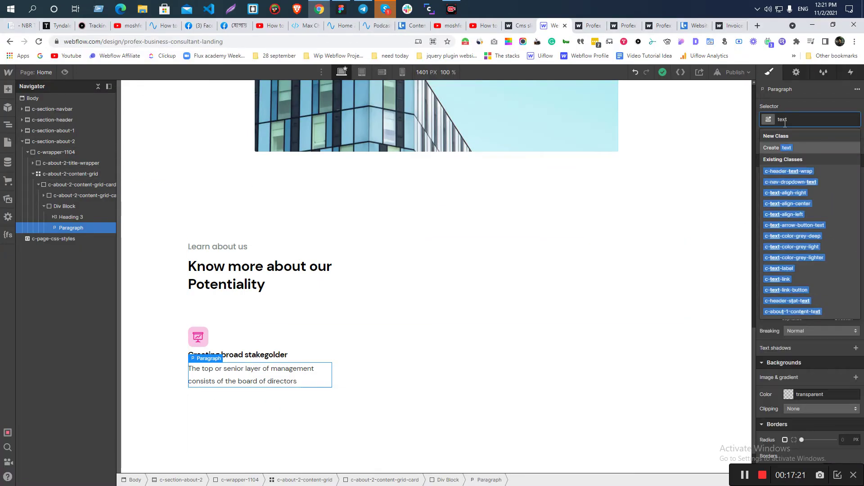
click(809, 247)
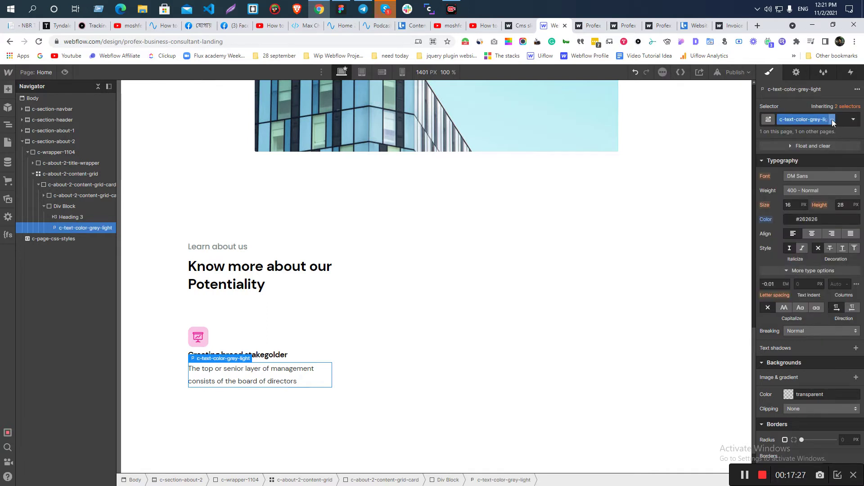
key(alt+Tab)
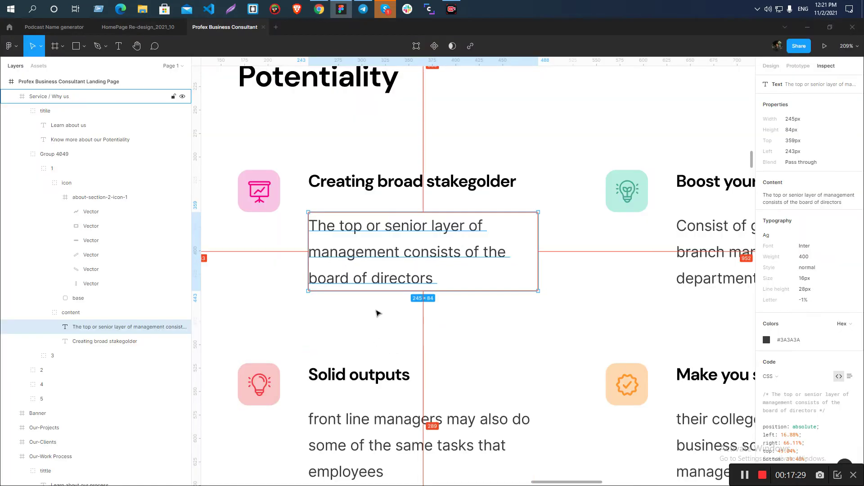
key(alt+Tab)
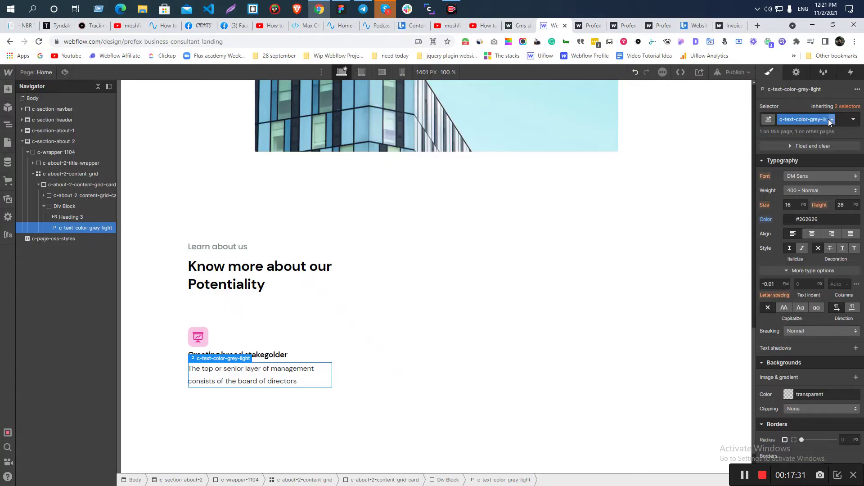
Replace the paragraph's c-text-color-grey-light class with the existing c-text-color-grey-deep class
click(828, 119)
click(809, 150)
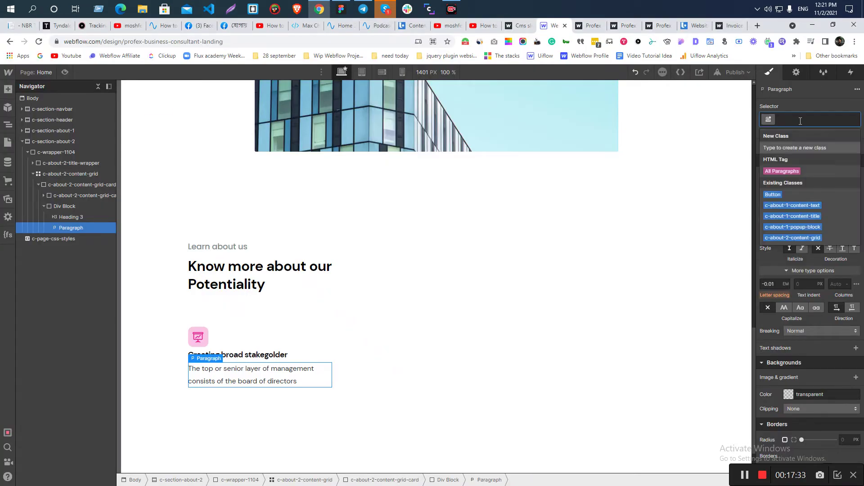
text(text)
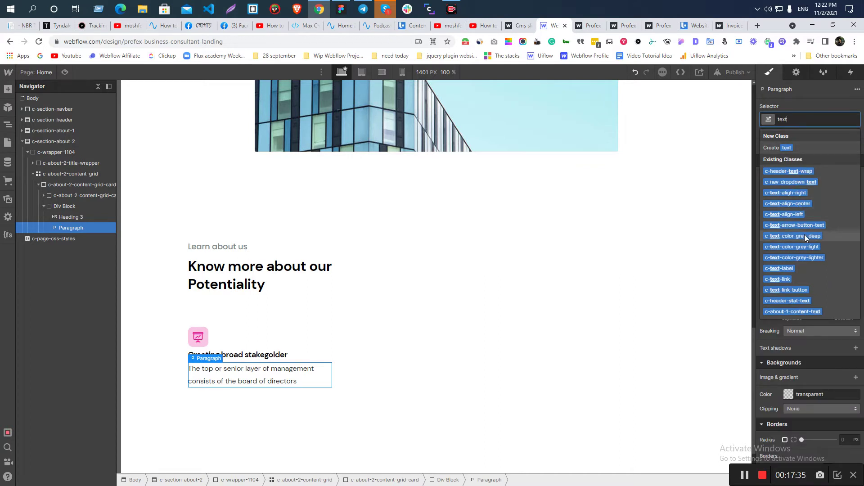
click(804, 235)
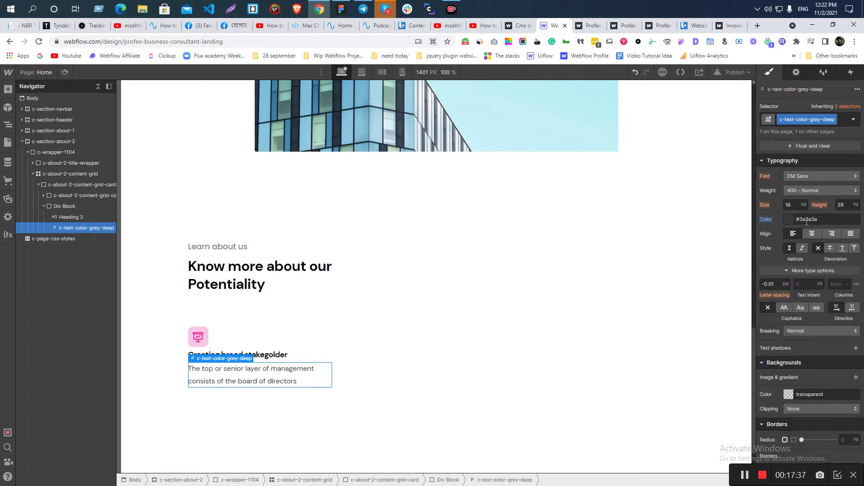
In Figma, narrow the first card's description text box to 222 px wide and check its spacing from the heading
key(alt+Tab)
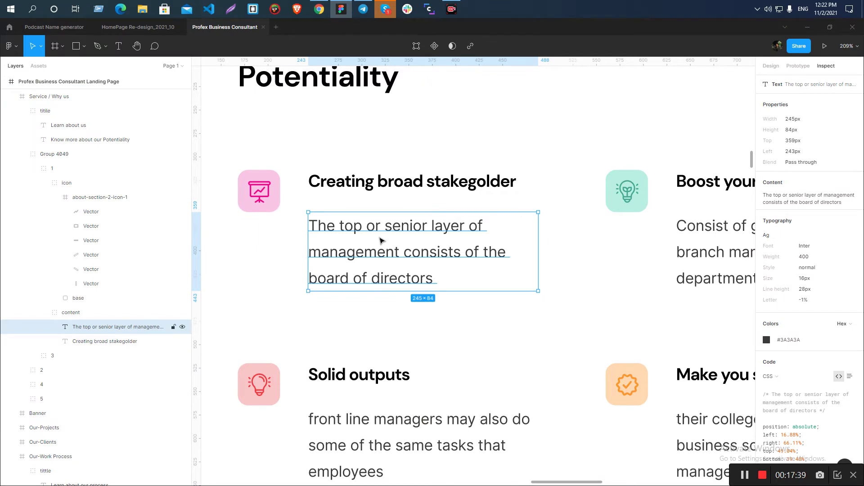
scroll(411, 245, down, 5)
drag(470, 243, 461, 243)
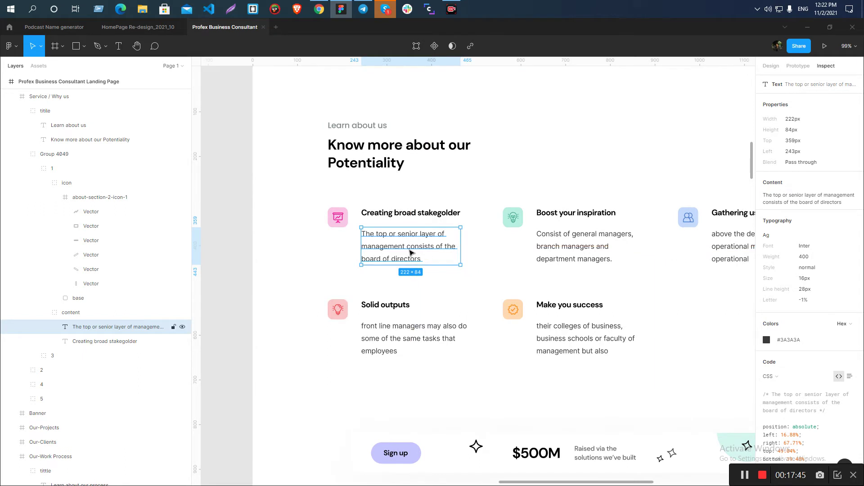
scroll(377, 244, down, 5)
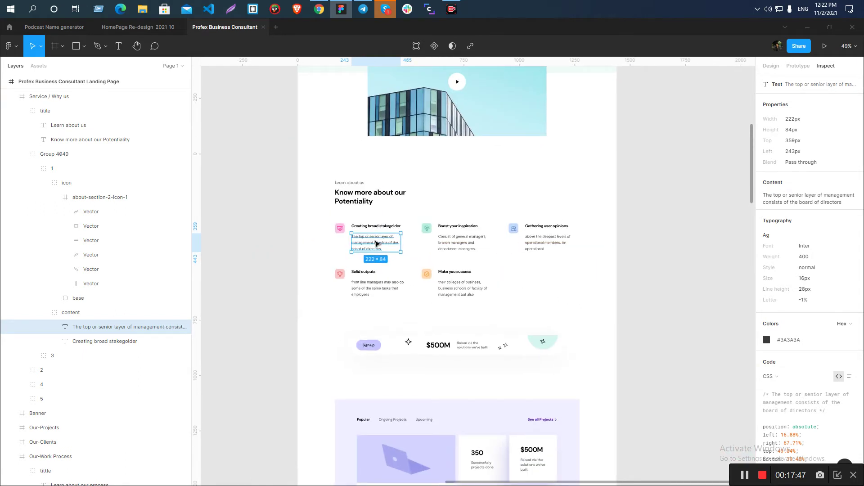
scroll(346, 239, up, 8)
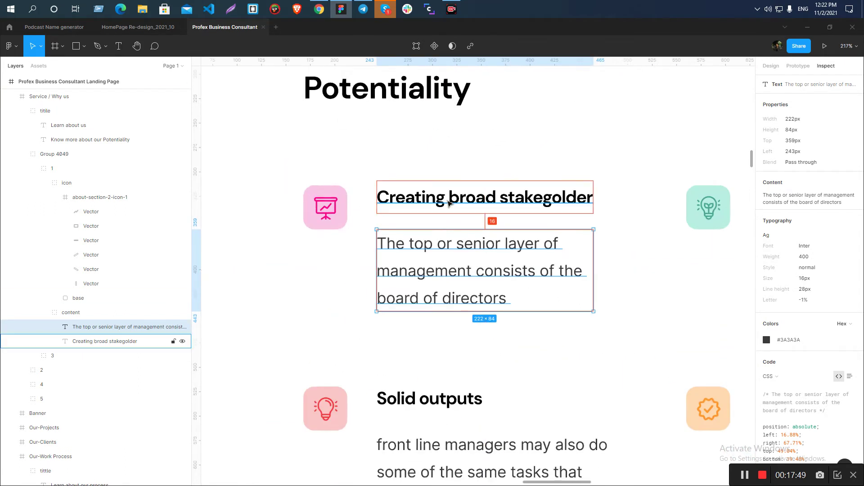
scroll(449, 195, down, 1)
scroll(432, 260, down, 2)
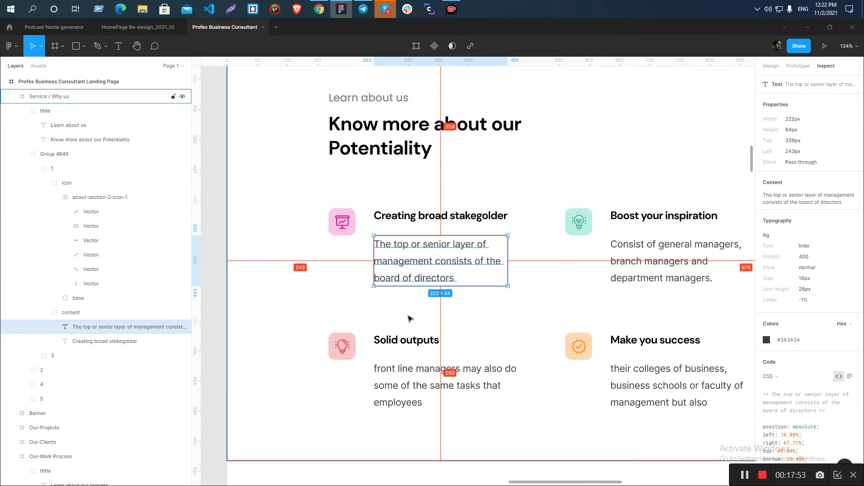
Select the c-about-2-content-grid-card in Webflow and collapse the text div block in its element tree
key(alt+Tab)
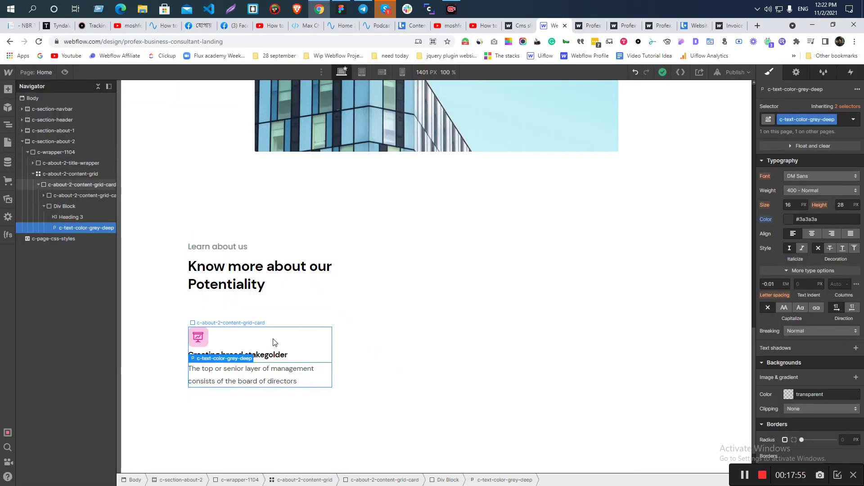
click(273, 343)
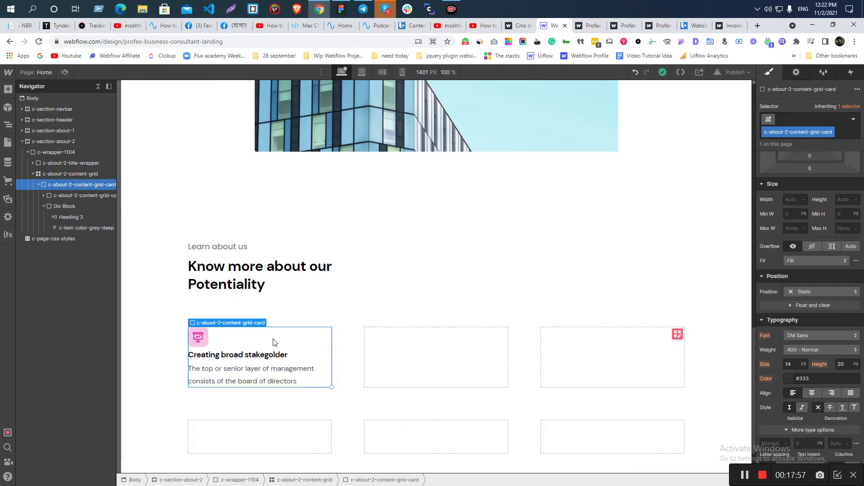
click(43, 206)
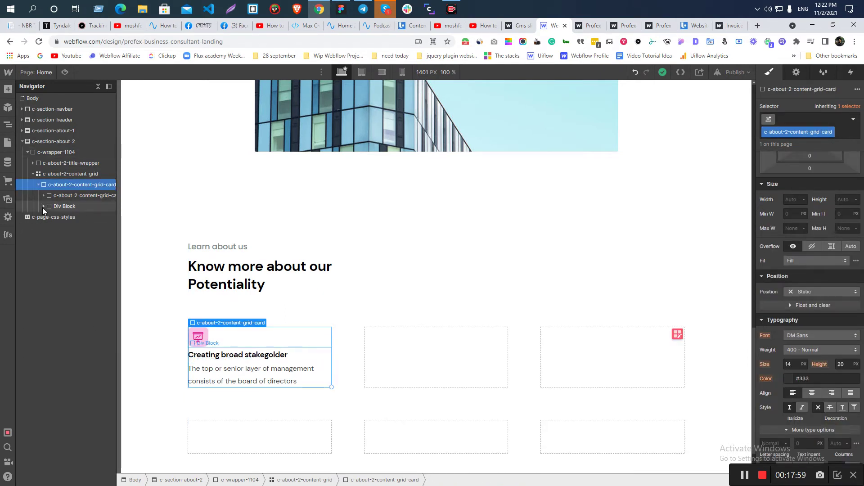
Switch to the Figma design and inspect the heading, description and icon of the "Creating broad stakegolder" card
key(alt+Tab)
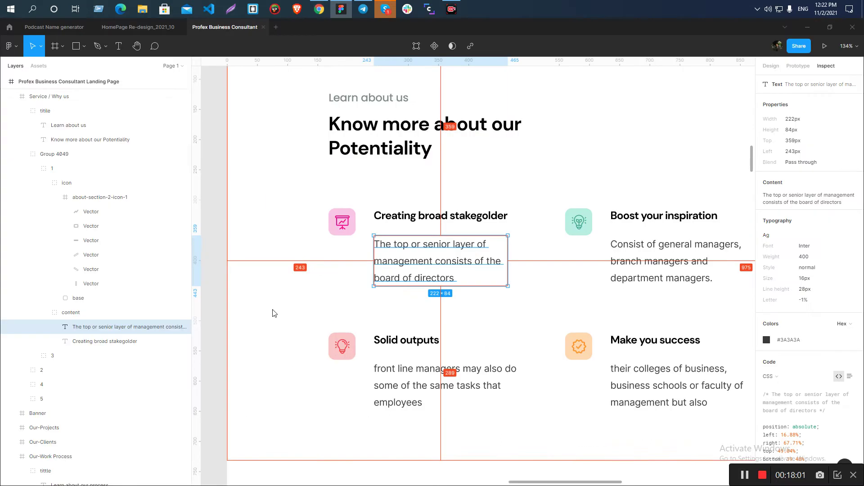
click(396, 216)
click(385, 258)
click(395, 215)
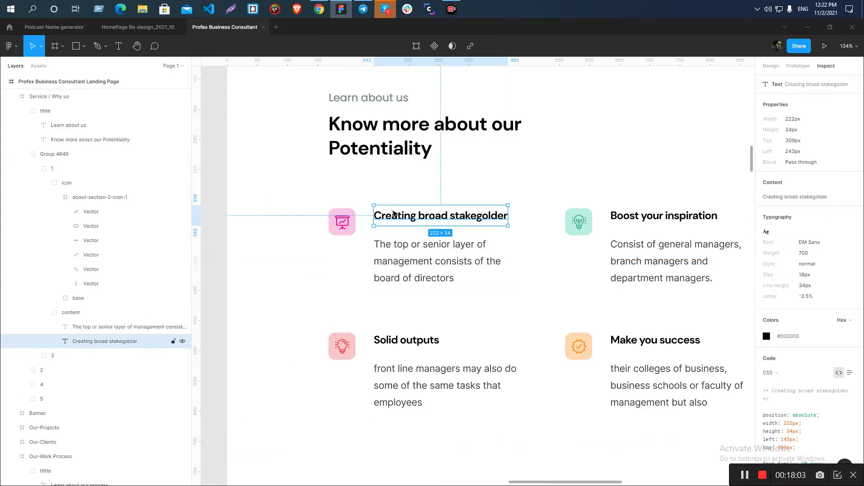
click(341, 223)
Return to Webflow and set the c-about-2-content-grid-card layout to horizontal flex
key(alt+Tab)
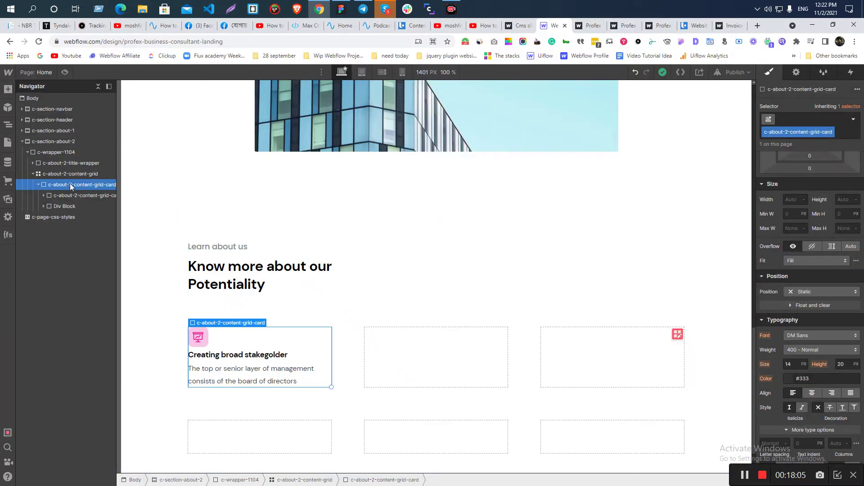
scroll(826, 244, up, 5)
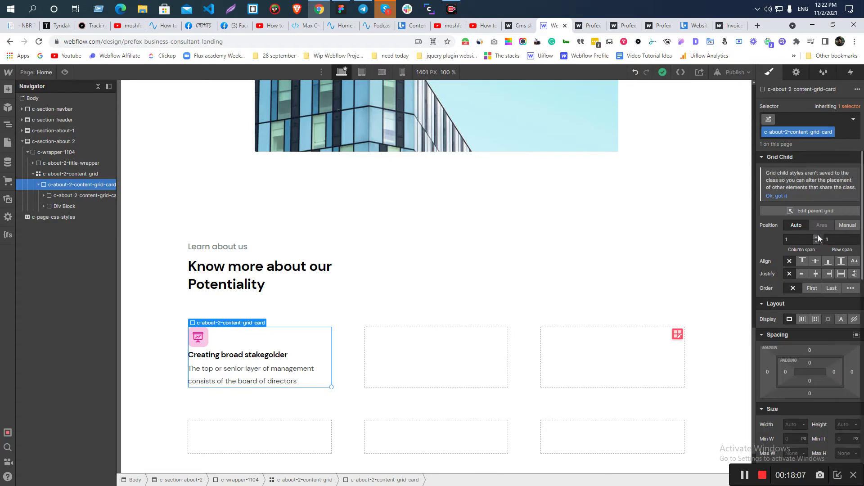
click(802, 320)
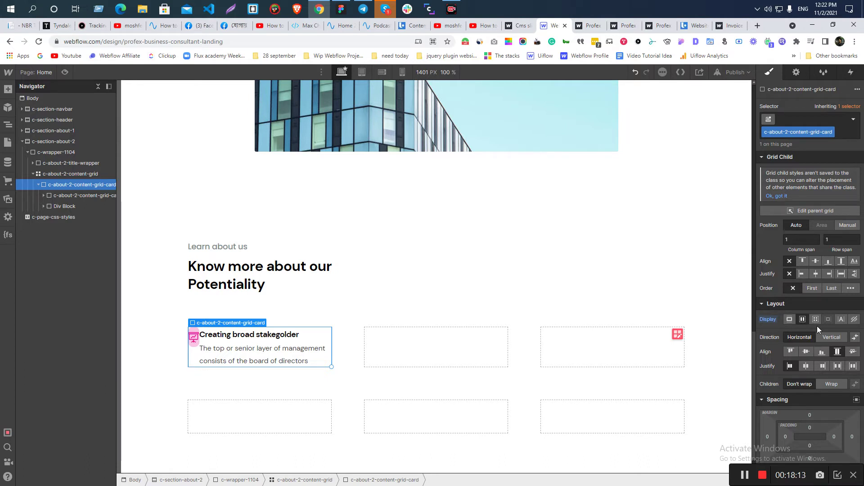
Give the card's text Div Block the class c-about-2-content-grid-text-block, reusing the icon block's class name
click(78, 196)
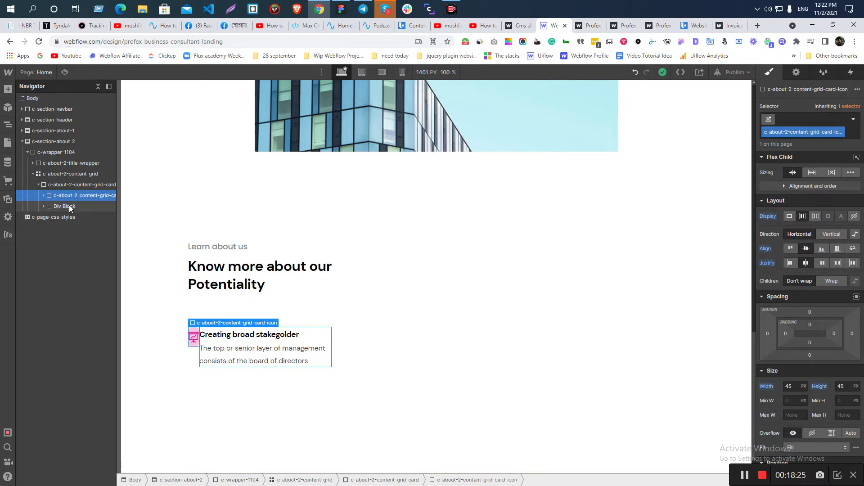
double_click(808, 132)
key(ctrl+c)
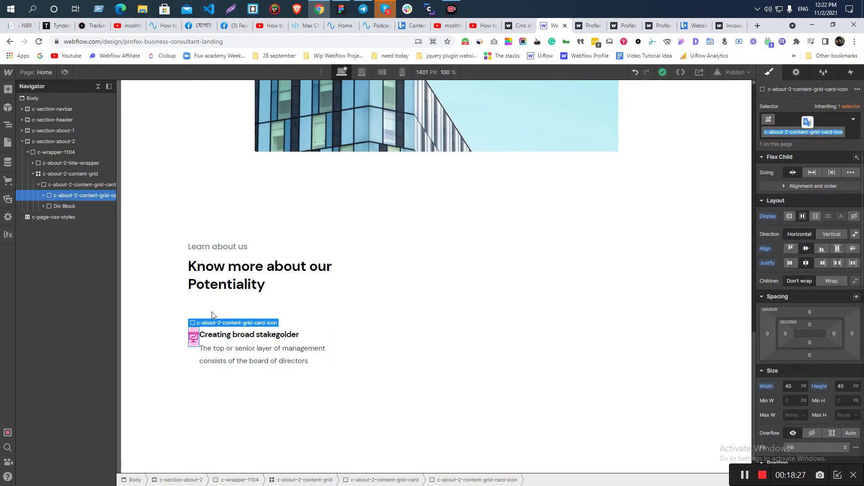
click(58, 208)
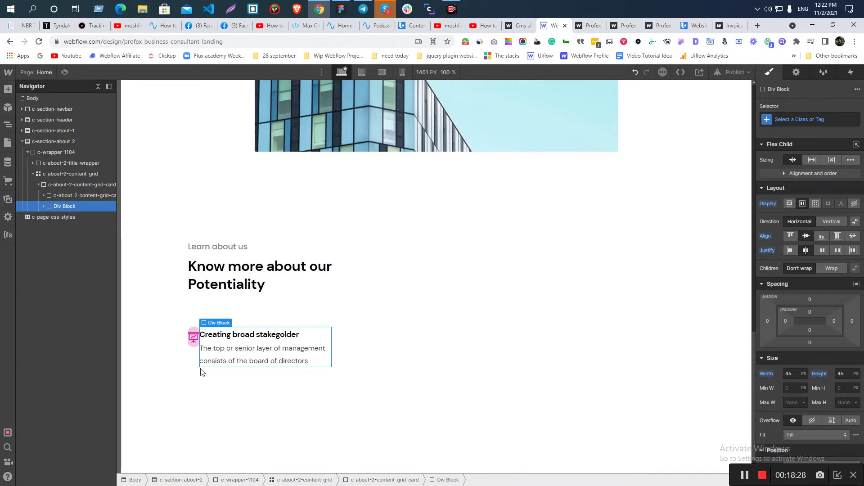
click(796, 119)
key(ctrl+v)
key(BackSpace)
key(BackSpace)
key(BackSpace)
key(BackSpace)
key(BackSpace)
key(BackSpace)
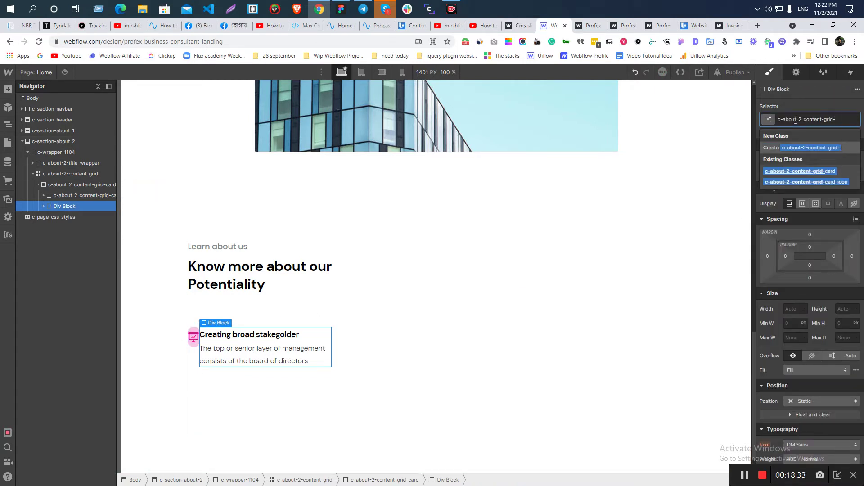
text(text-blo)
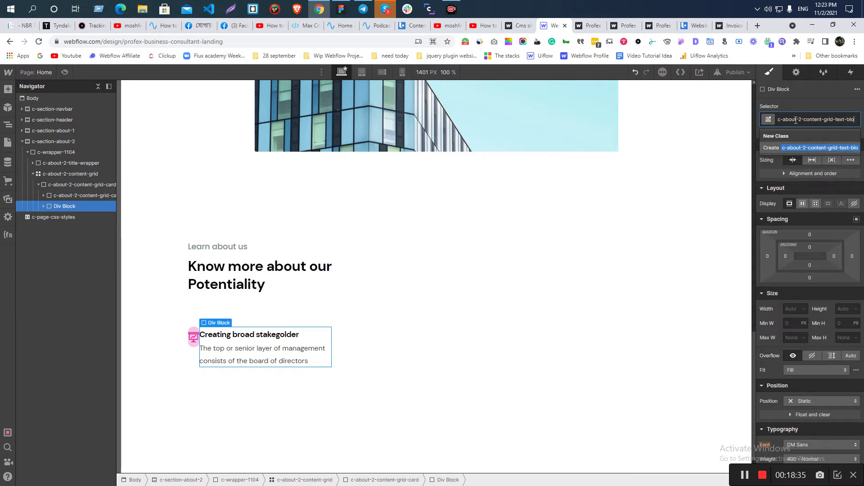
text(ck)
key(Return)
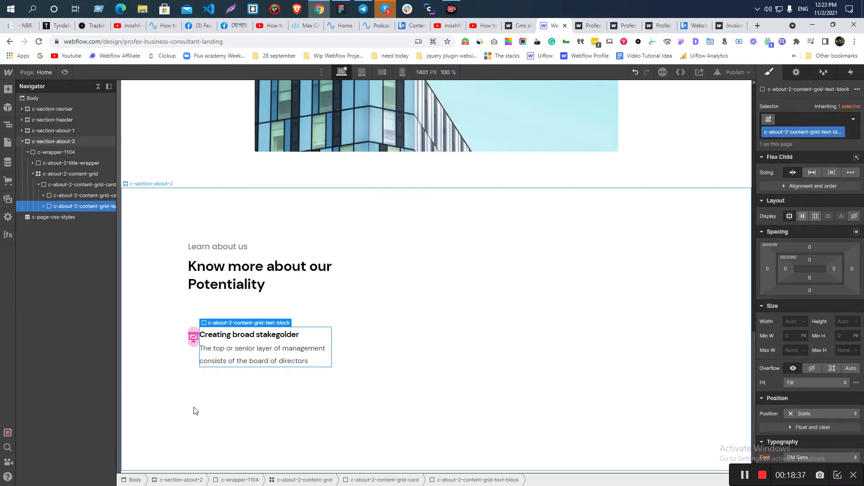
Set the flex child sizing of c-about-2-content-grid-text-block to grow within the card
click(194, 341)
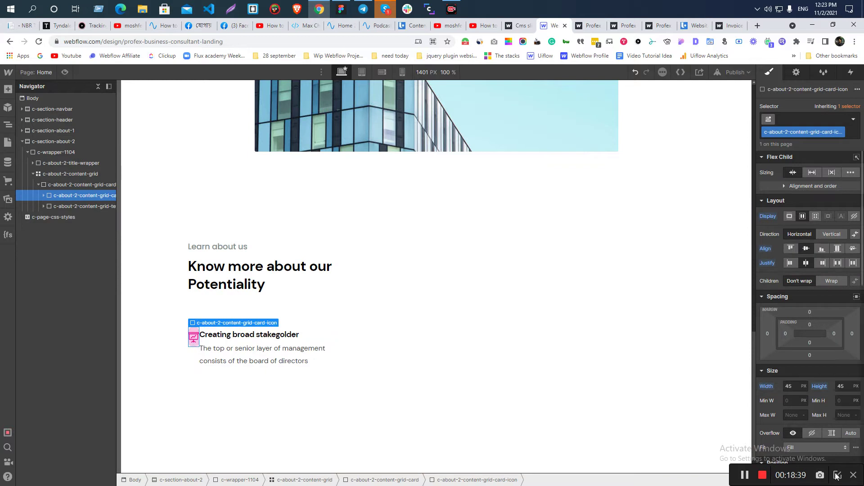
click(66, 205)
click(66, 184)
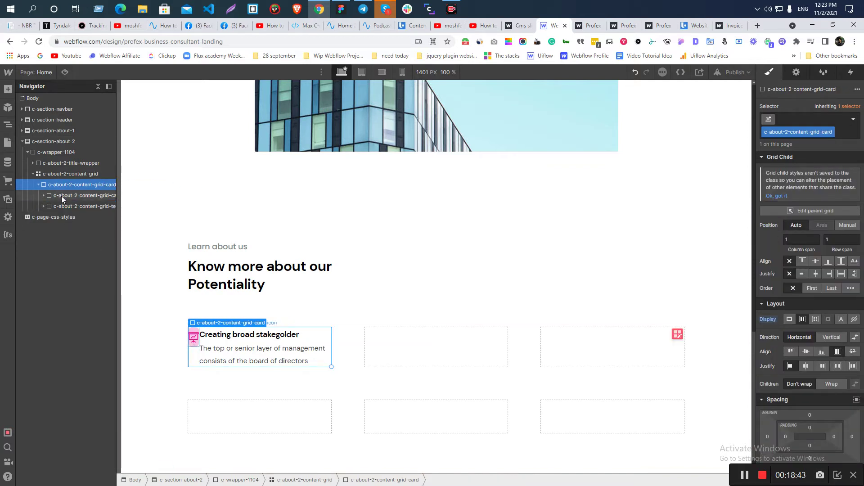
click(61, 198)
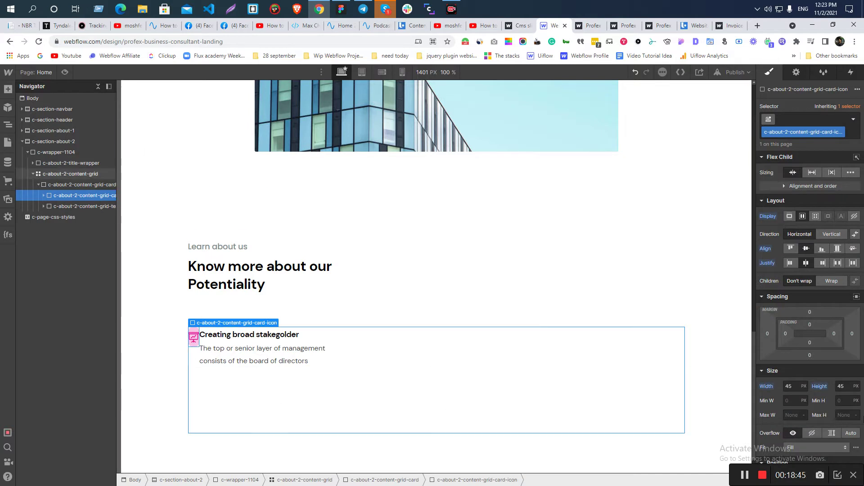
click(63, 206)
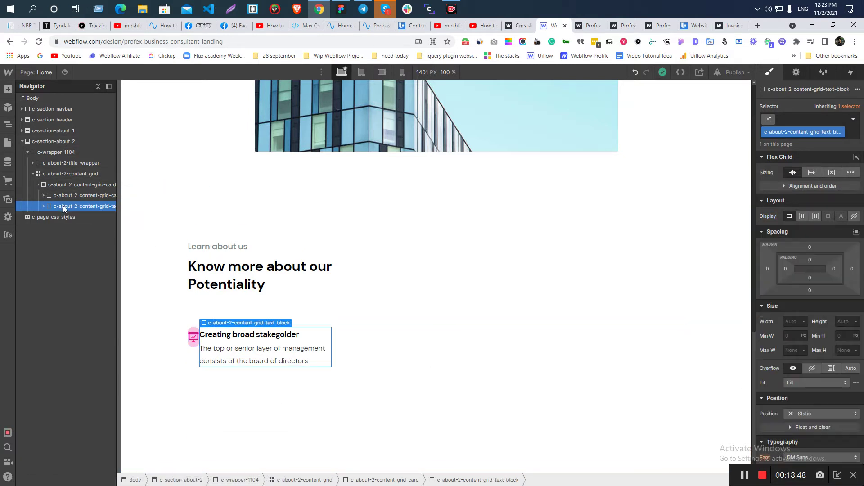
click(812, 172)
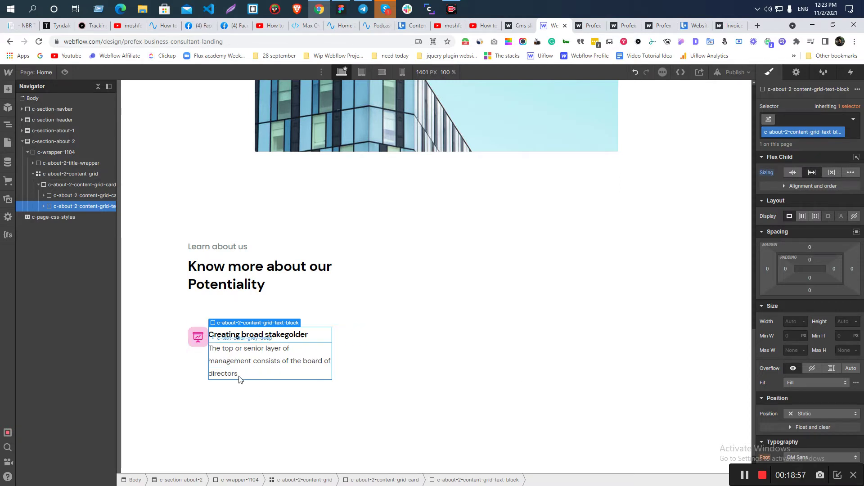
Review the card's icon and text blocks and measure the gap between icon and content in the Figma design
click(73, 195)
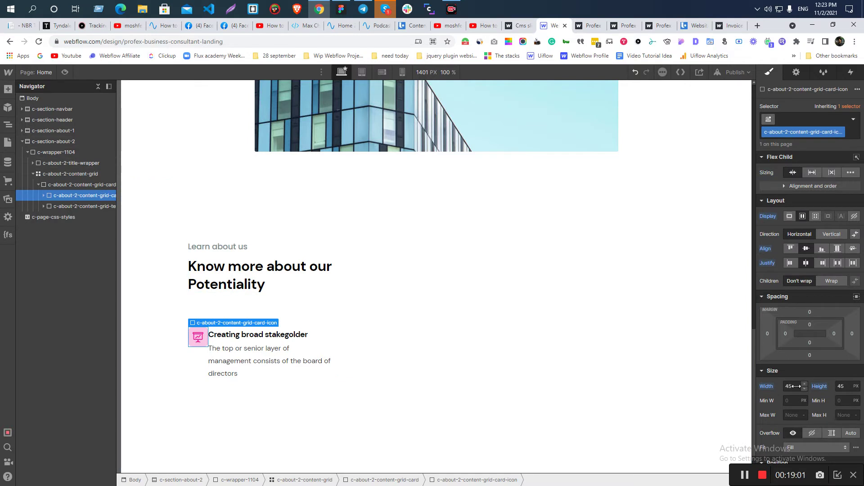
click(838, 476)
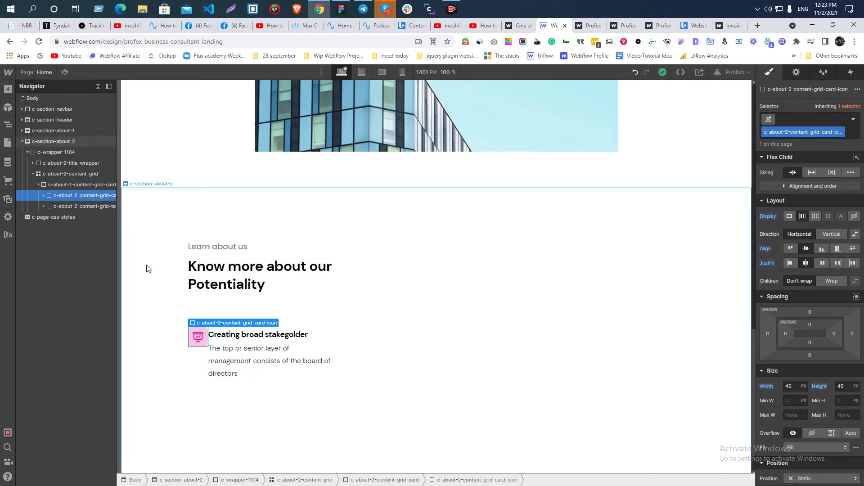
click(243, 335)
click(58, 207)
click(43, 206)
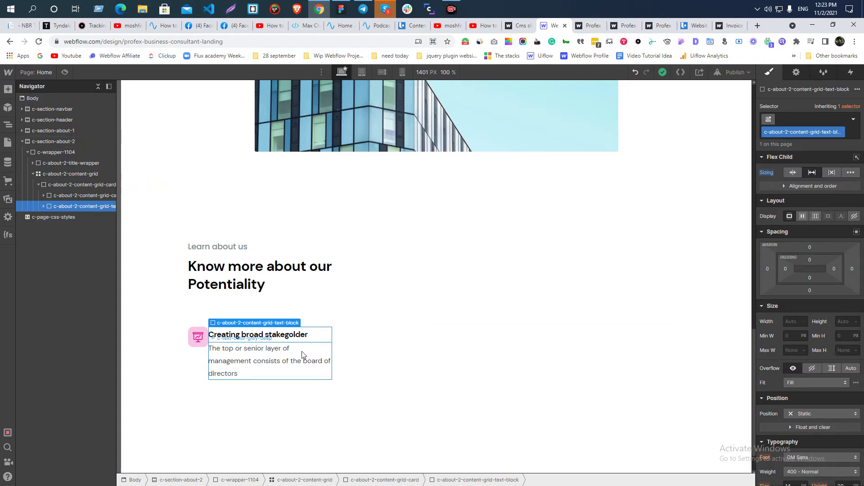
click(276, 362)
key(alt+Tab)
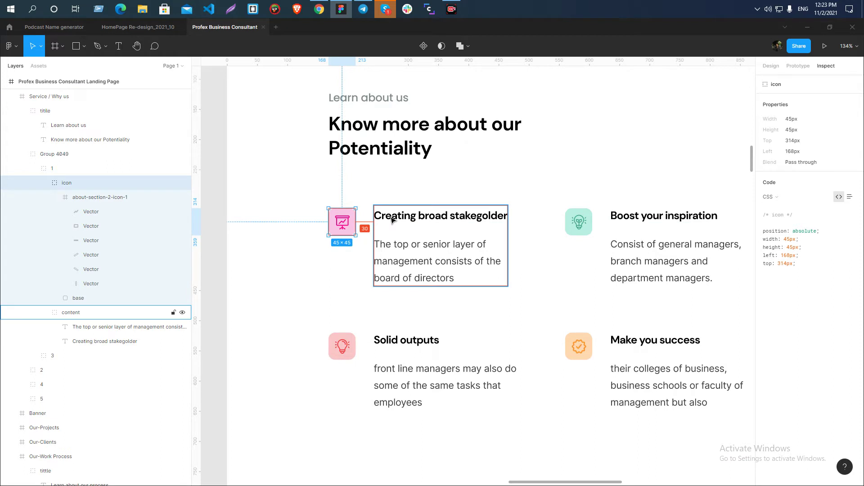
key(alt+Tab)
click(20, 217)
click(52, 207)
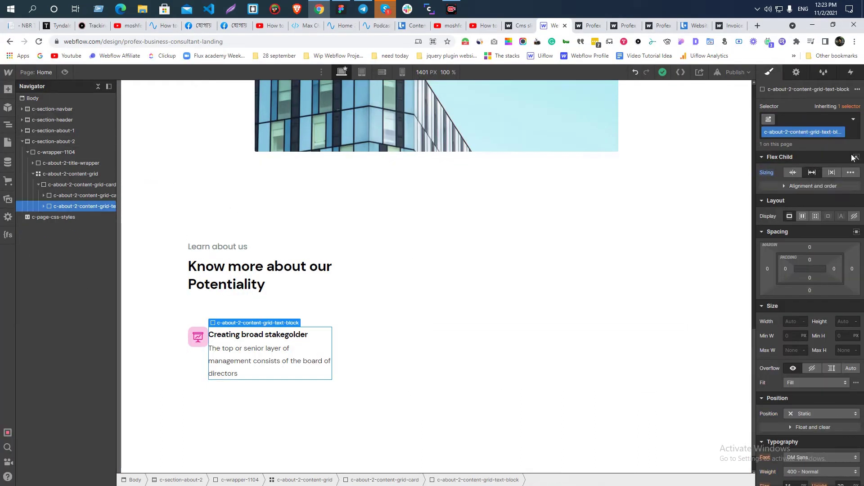
Examine the spacing and typography styles of the card's heading and description, with the section title for comparison
click(259, 337)
click(257, 359)
click(270, 335)
click(270, 357)
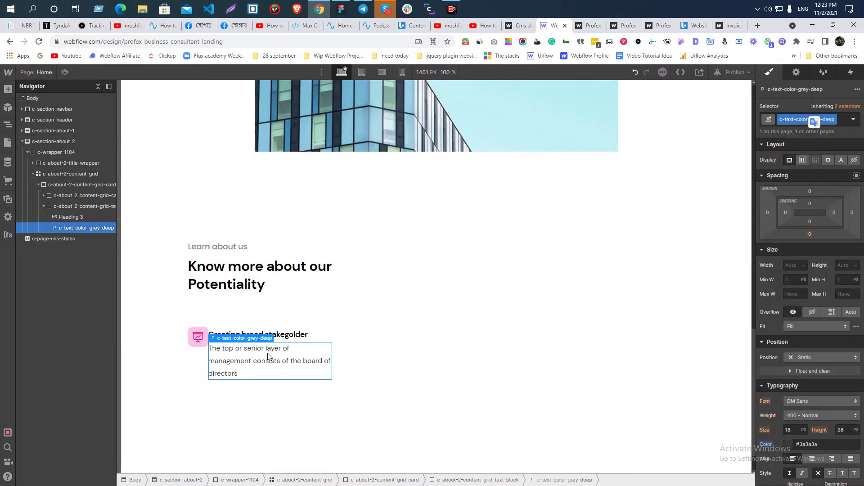
click(284, 337)
click(256, 359)
click(284, 338)
click(259, 366)
click(284, 336)
click(279, 360)
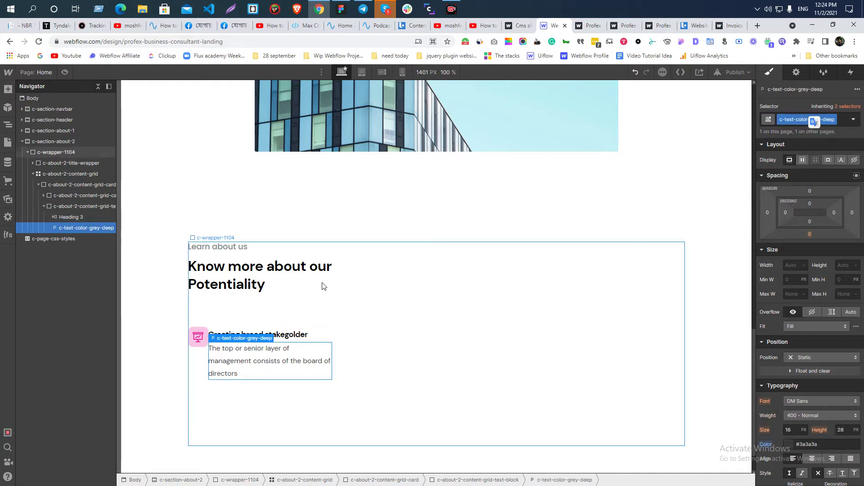
click(323, 287)
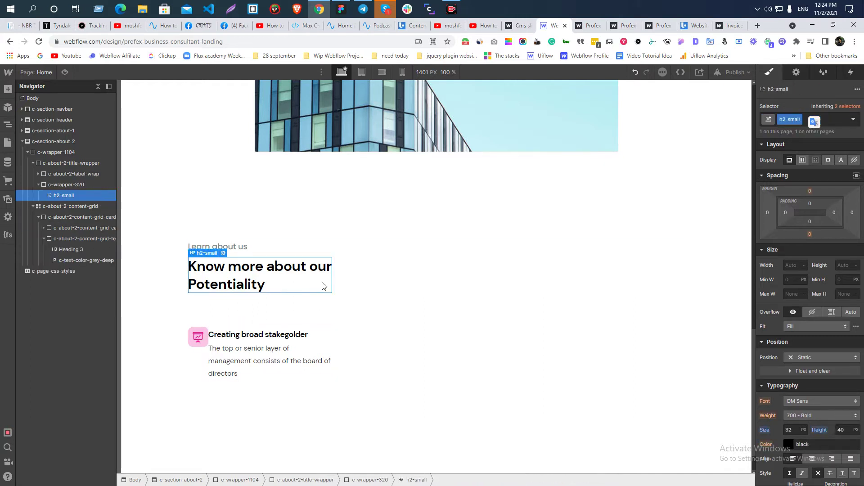
click(261, 335)
click(244, 352)
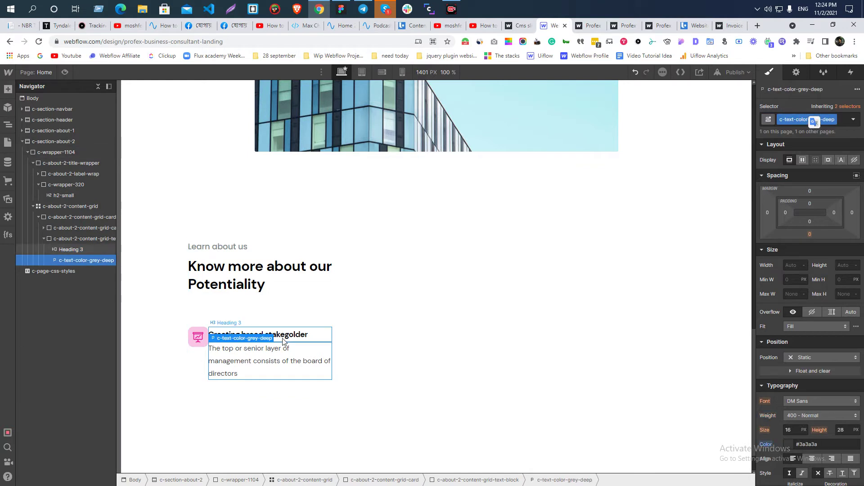
click(243, 335)
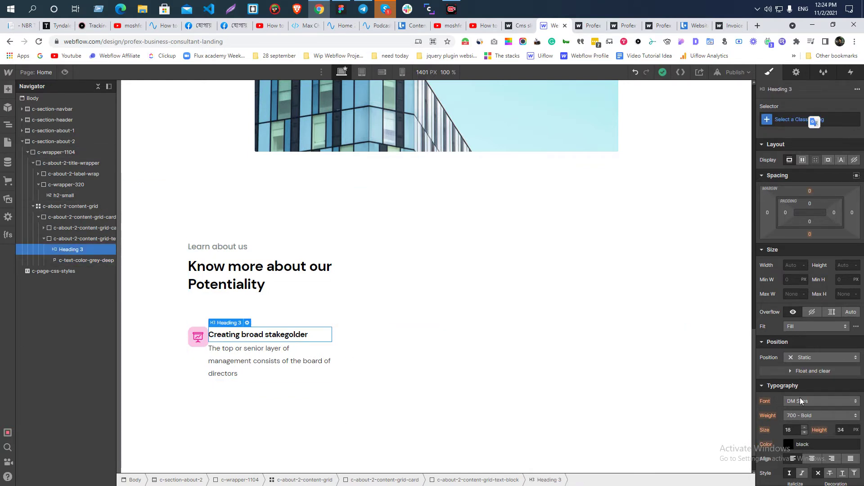
scroll(799, 350, down, 5)
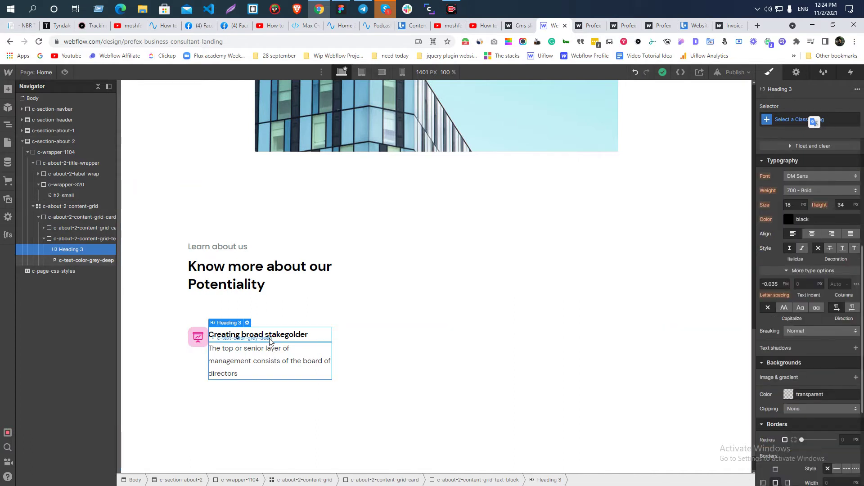
scroll(828, 397, up, 5)
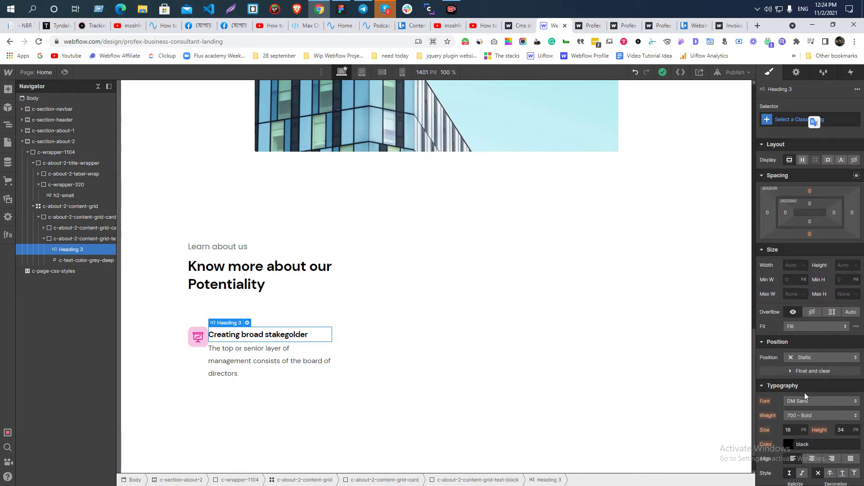
scroll(806, 373, down, 3)
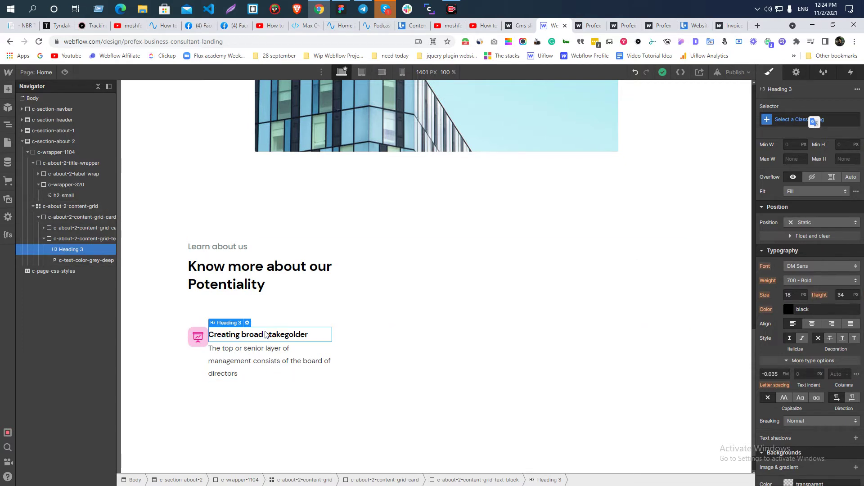
Add a Div Block inside the card's text block and nest the "Creating broad stakegolder" heading in it
key(ctrl+e)
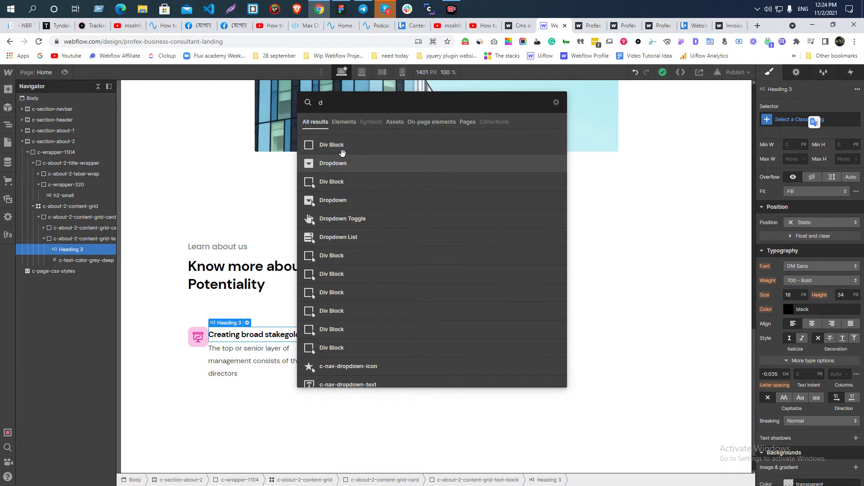
click(319, 143)
mouse_move(55, 248)
mouse_down()
mouse_move(63, 261)
mouse_move(66, 250)
mouse_up()
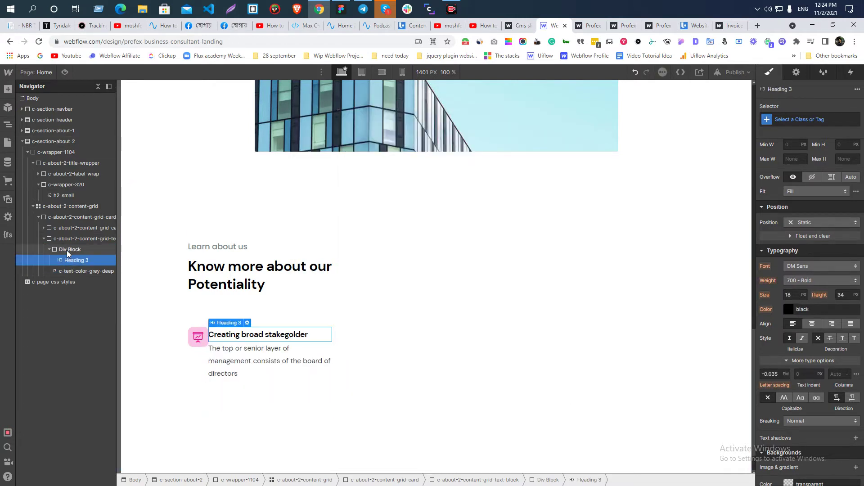
Check the first card's heading in the Figma design and return to the Div Block around the heading in Webflow
click(67, 251)
key(alt+Tab)
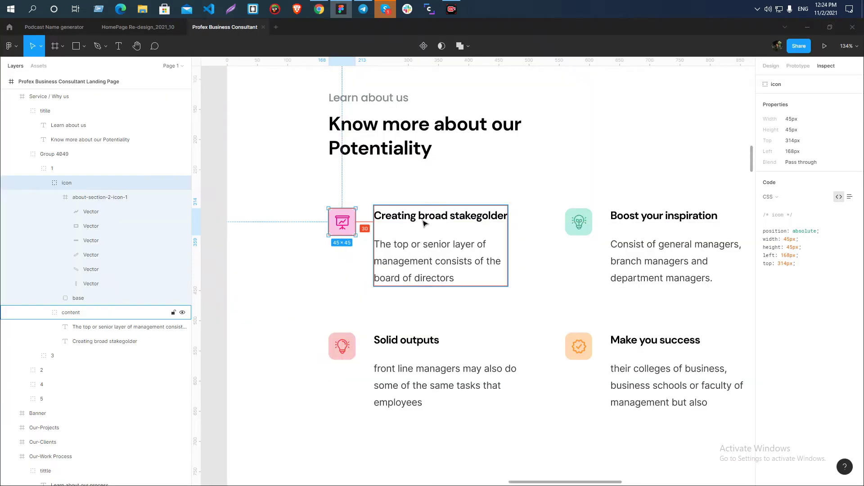
click(383, 220)
key(alt+Tab)
click(77, 260)
click(79, 248)
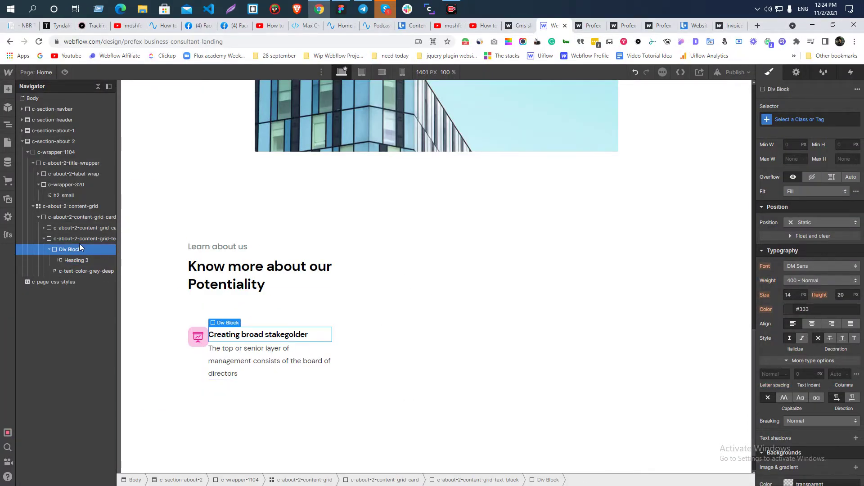
Assign the class c-about-2-content-grid-title-wrapper to the Div Block around the card's heading
click(79, 242)
key(ctrl+Return)
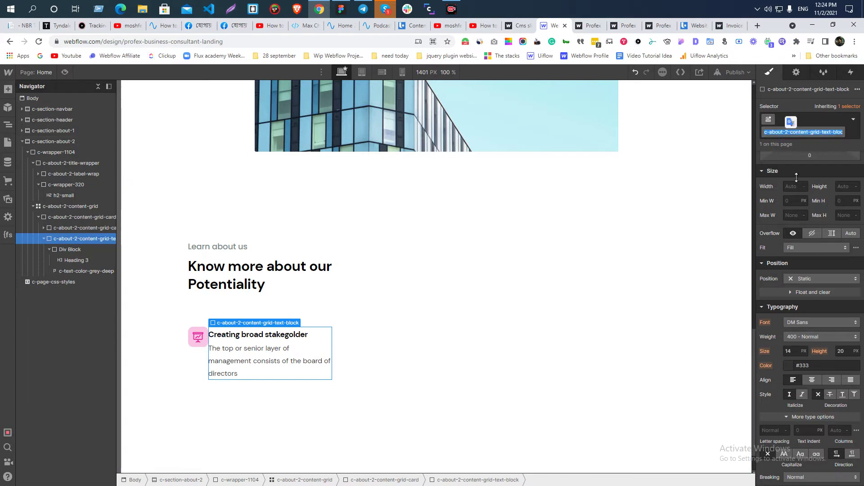
click(258, 335)
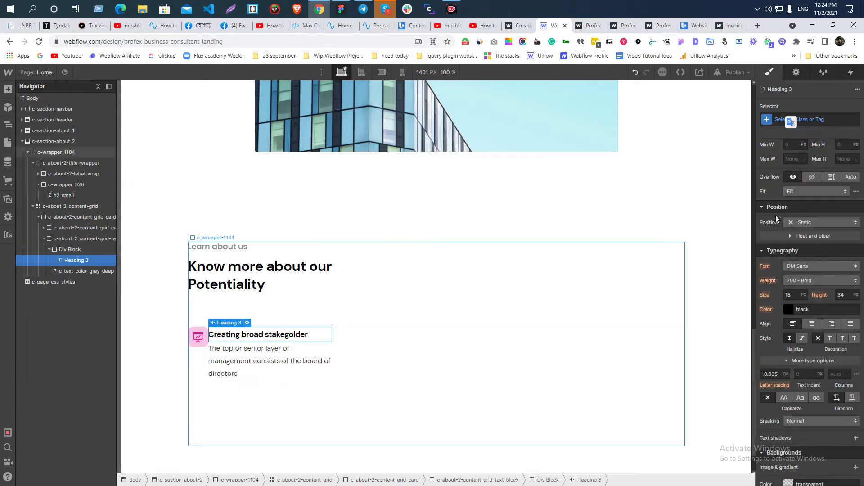
click(69, 249)
click(812, 118)
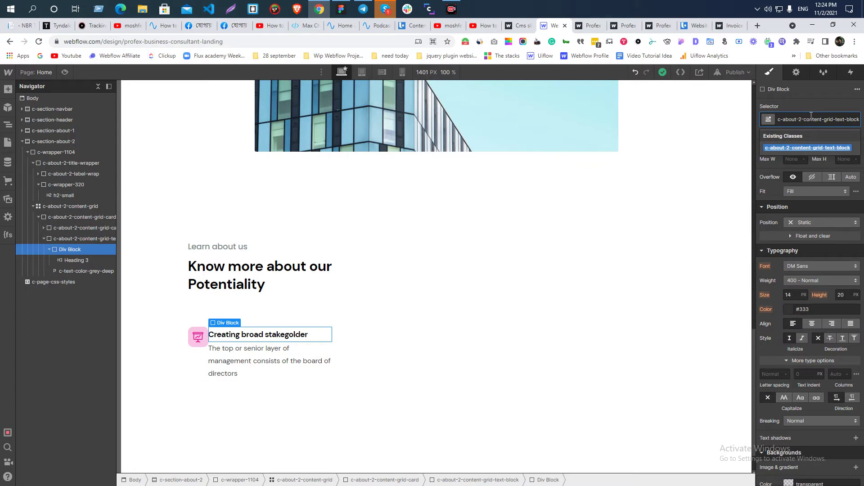
key(BackSpace)
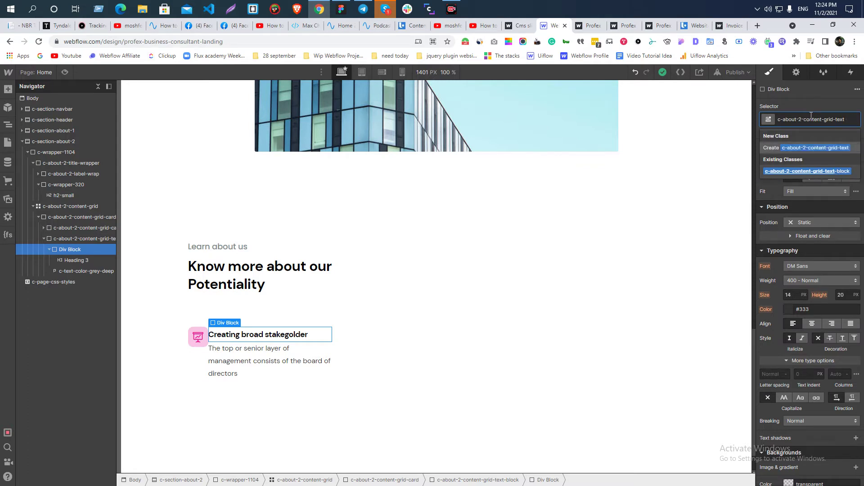
key(BackSpace)
key(BackSpace)
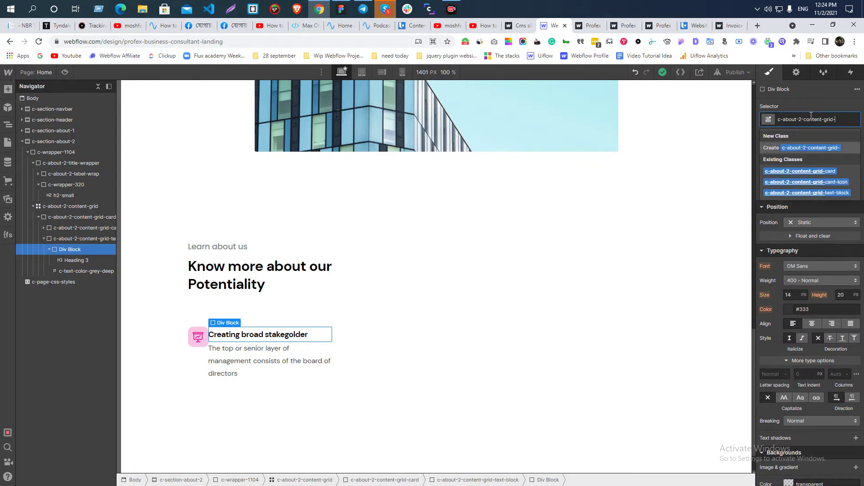
text(titl)
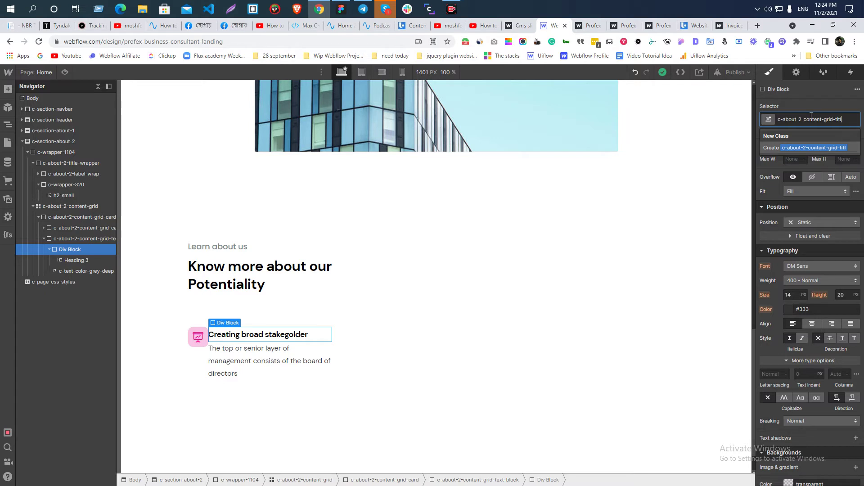
text(w-qpper)
key(Return)
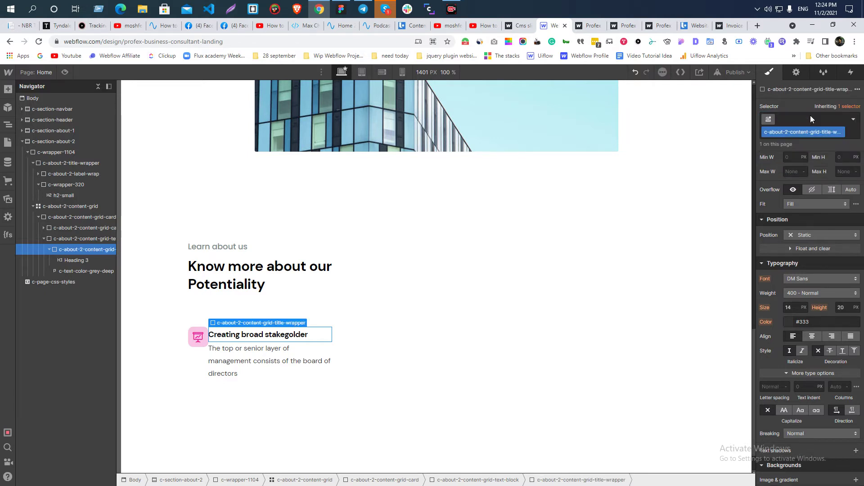
Set the title wrapper's bottom margin to 16 px and collapse it in the element tree
click(808, 249)
text(16)
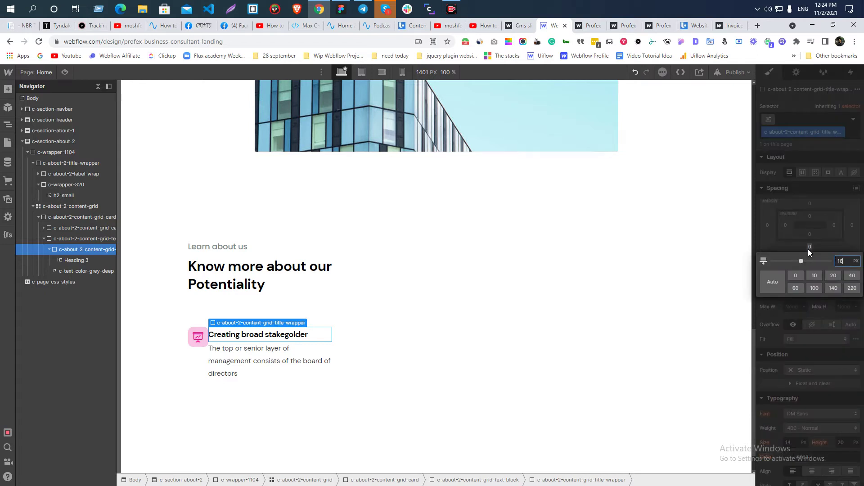
key(Return)
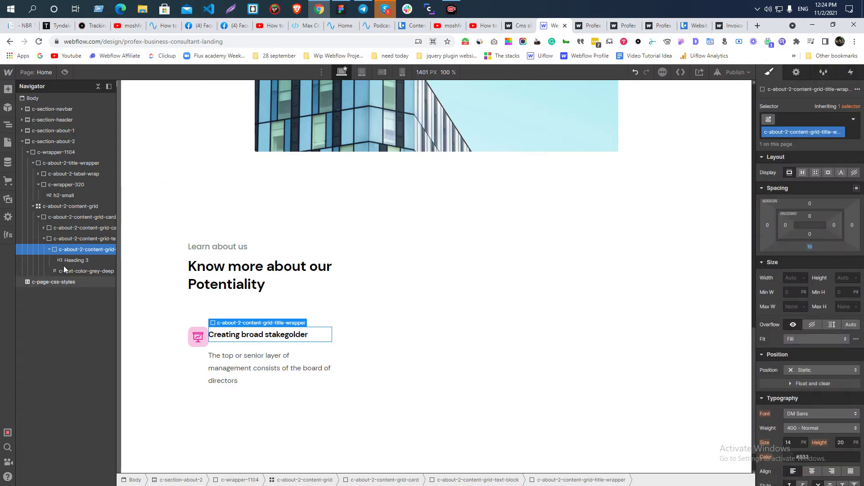
click(47, 249)
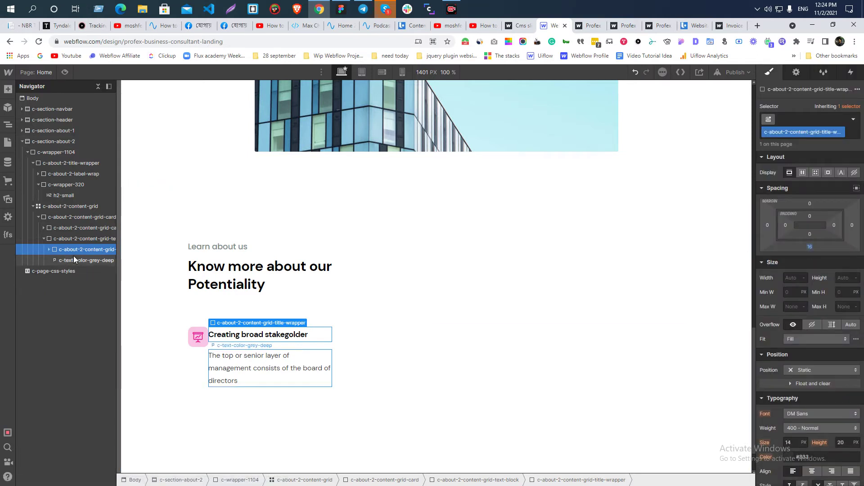
Measure the icon-to-content gap in Figma and set the text block's left padding to 30 px in Webflow
key(alt+Tab)
click(342, 225)
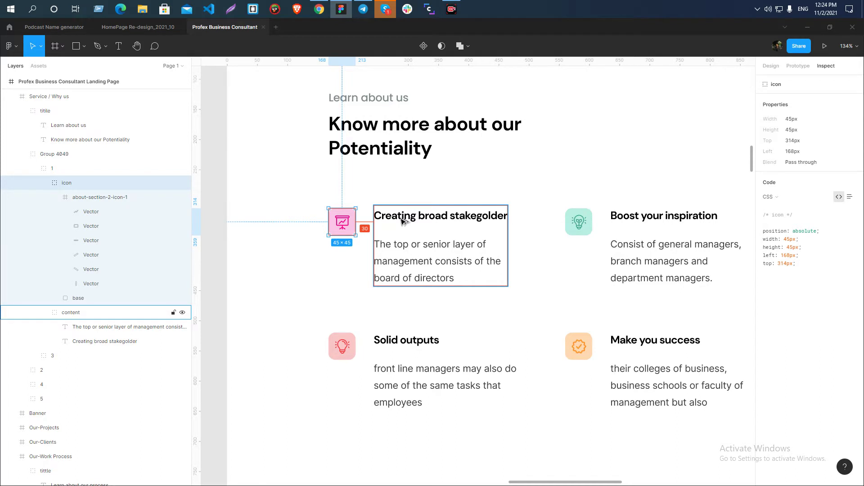
key(alt+Tab)
click(785, 269)
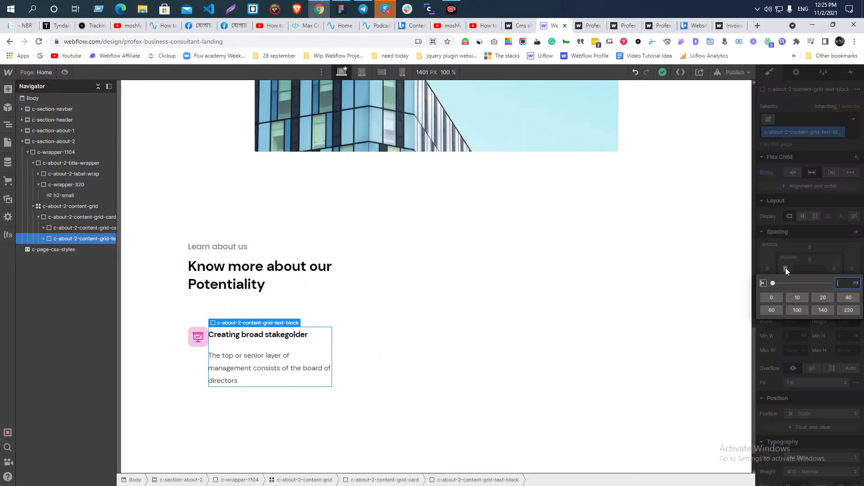
text(30)
key(Return)
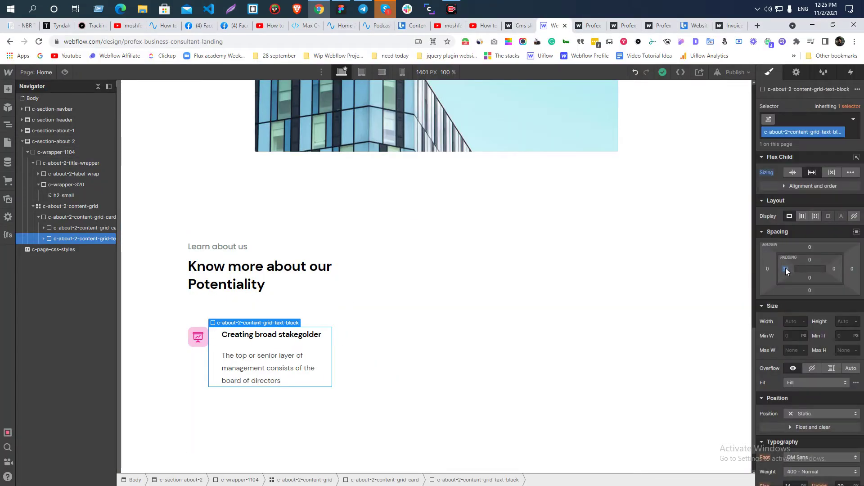
Review the first card's layout and its spacing below the section title against the Figma design
click(506, 339)
click(193, 383)
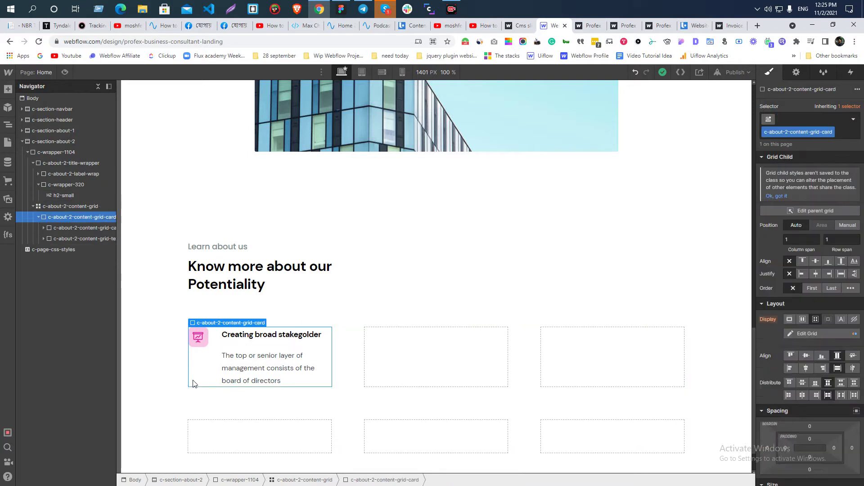
click(368, 284)
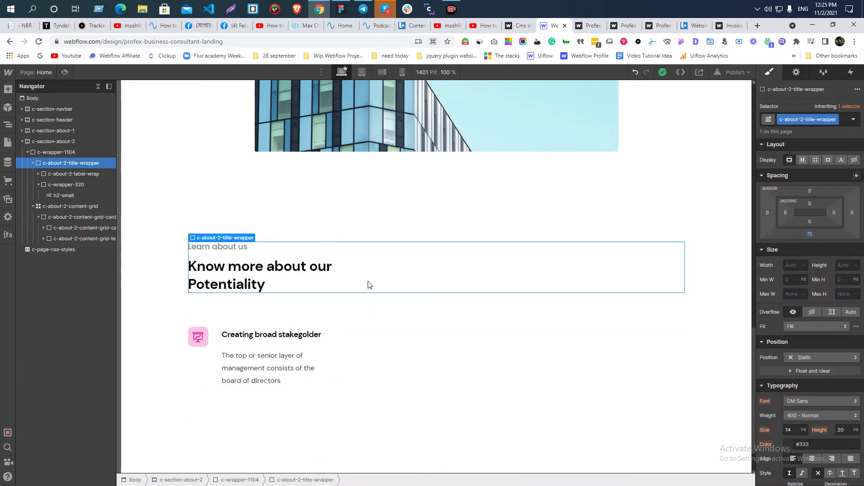
key(alt+Tab)
click(248, 279)
key(alt+Tab)
click(192, 368)
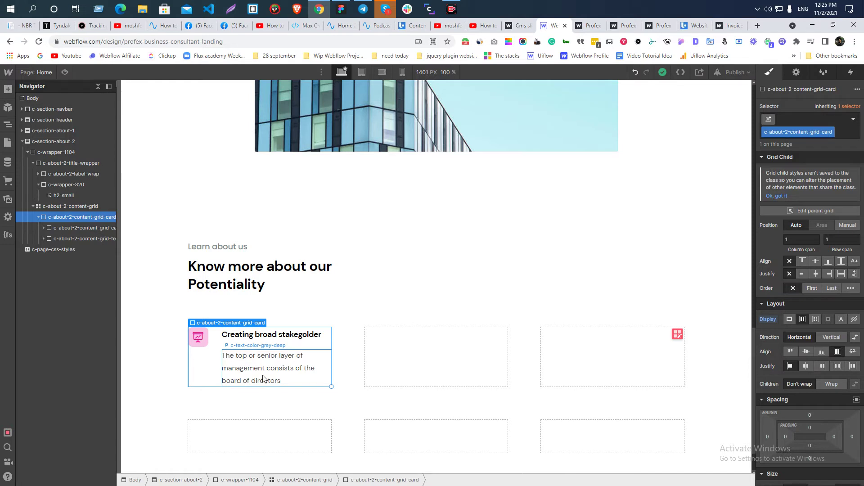
click(264, 379)
click(205, 378)
Collapse the first card in the element tree and duplicate it four times to fill the grid with five cards
click(37, 217)
drag(117, 221, 155, 270)
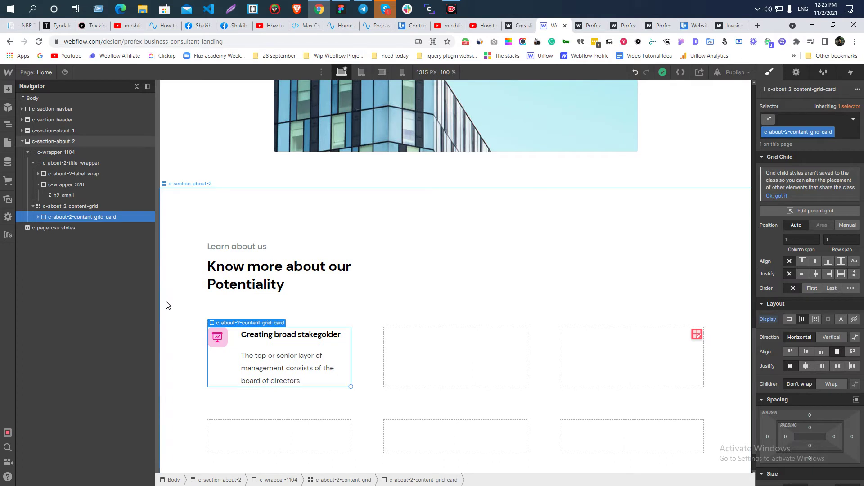
key(ctrl+d)
key(ctrl+d)
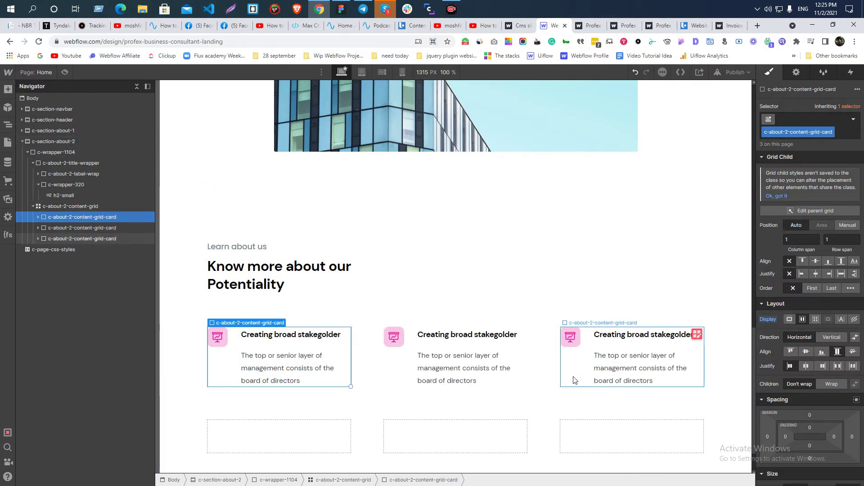
click(575, 380)
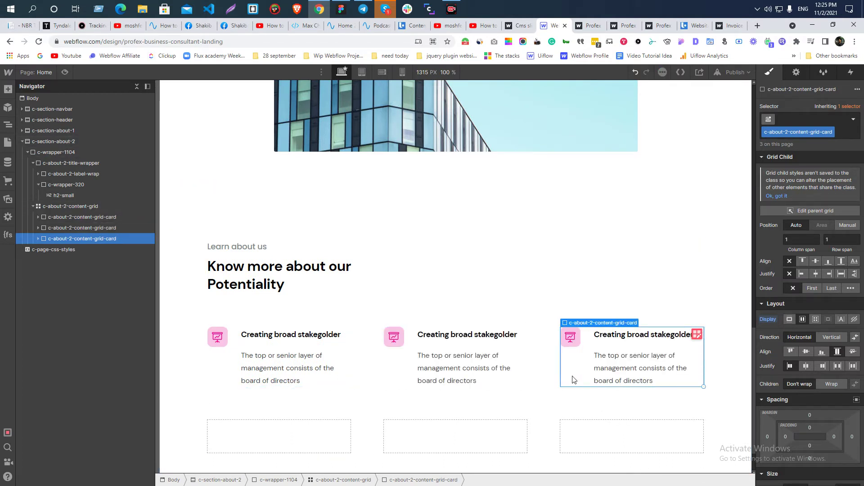
key(ctrl+d)
key(ctrl+d)
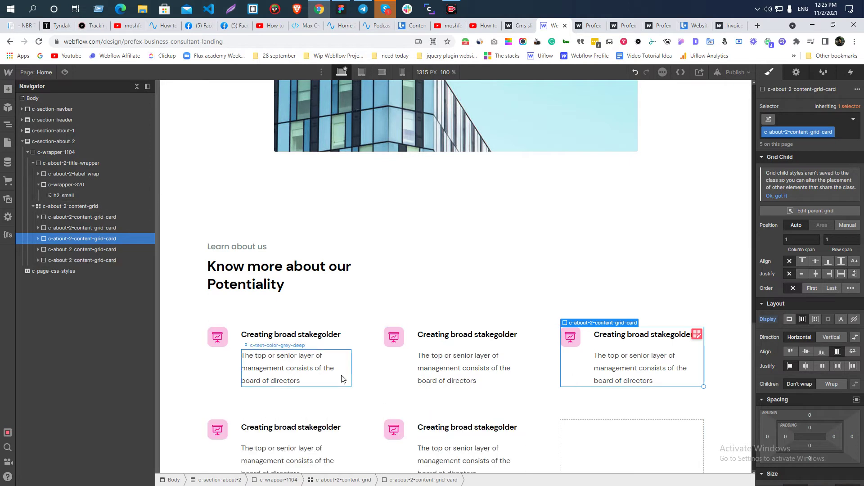
Check the card icons in the Figma design and replace the second card's icon in Webflow with about-section-2-icon-2.svg
scroll(342, 380, down, 2)
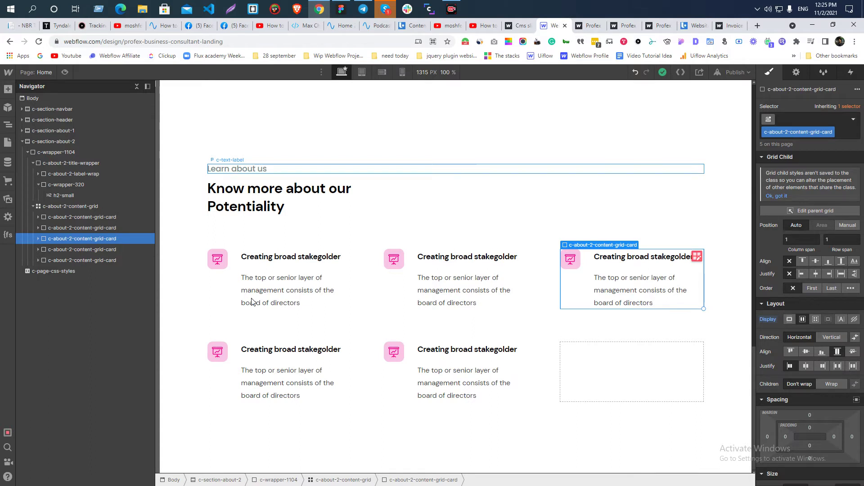
scroll(609, 439, up, 1)
scroll(590, 392, down, 1)
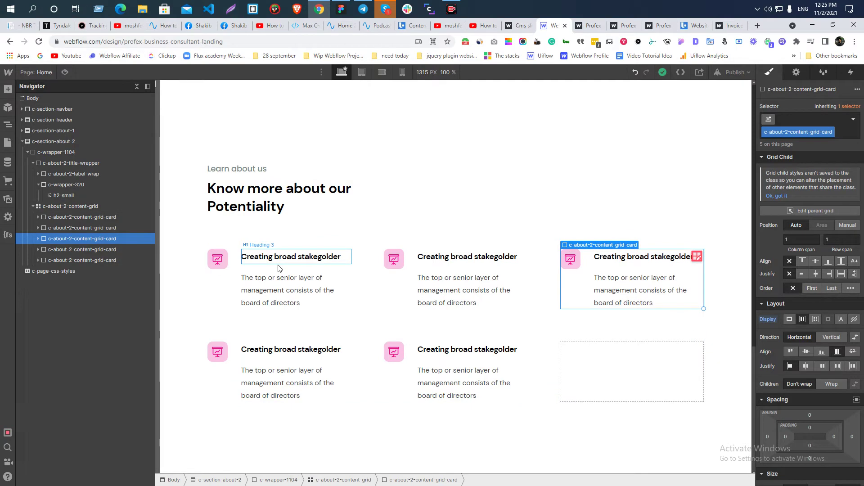
key(alt+Tab)
scroll(306, 267, down, 1)
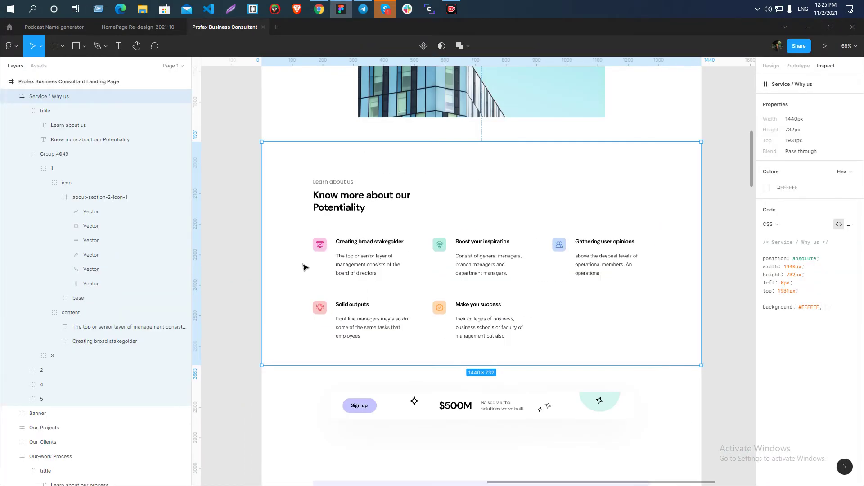
scroll(306, 267, up, 3)
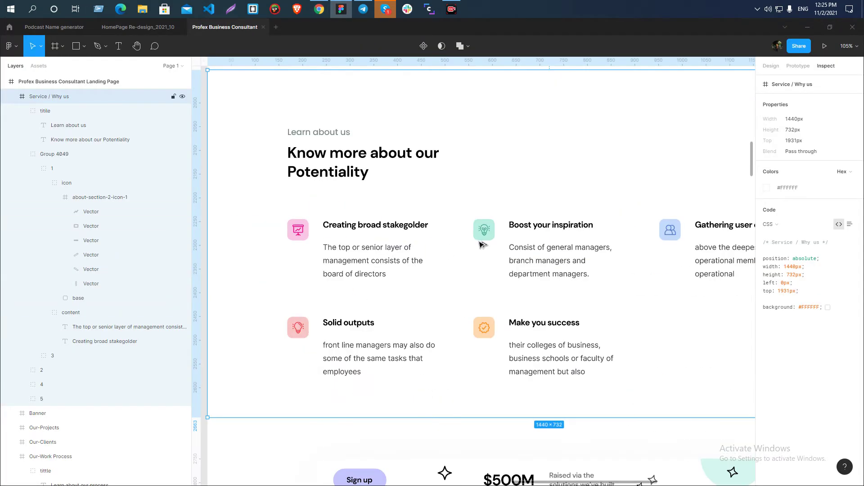
key(alt+Tab)
double_click(393, 261)
click(455, 293)
click(61, 170)
click(51, 151)
click(104, 185)
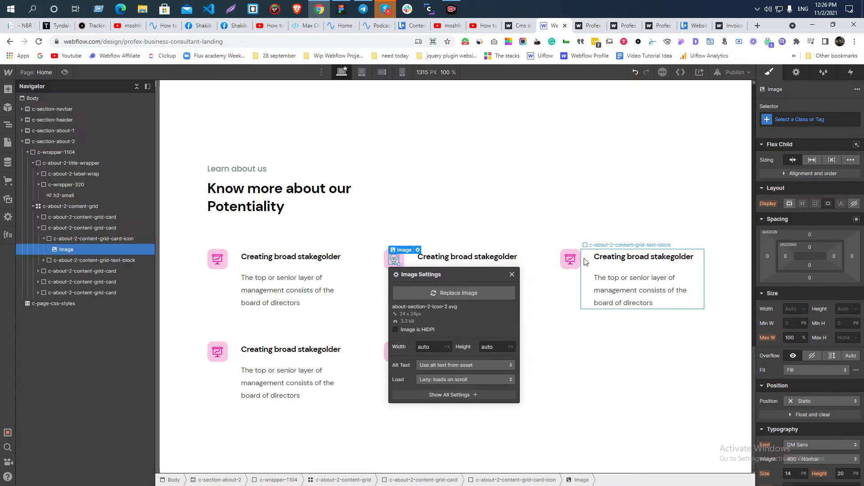
Replace the third card's icon with about-section-2-icon-3.svg and the fourth card's icon with about-section-2-icon-4.svg
double_click(569, 259)
click(590, 291)
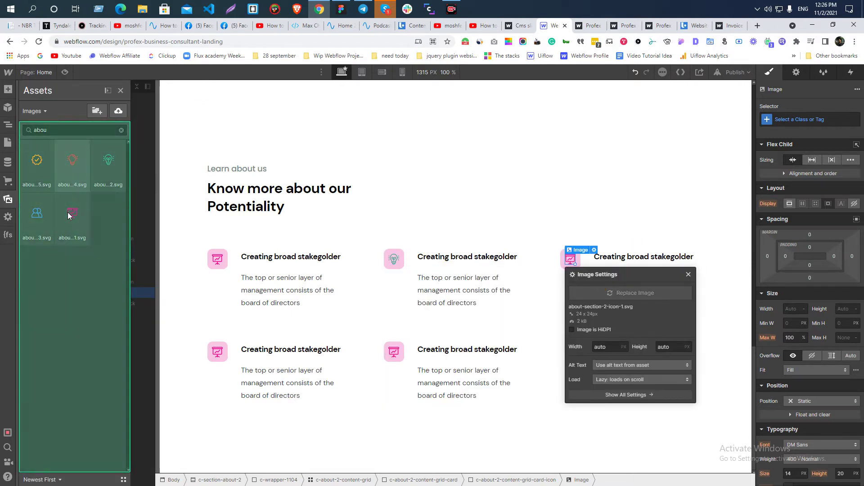
click(37, 214)
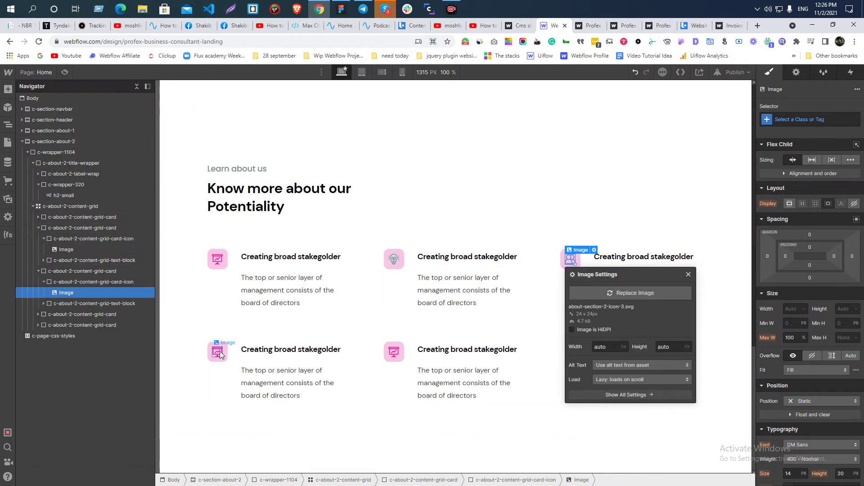
double_click(219, 351)
click(272, 239)
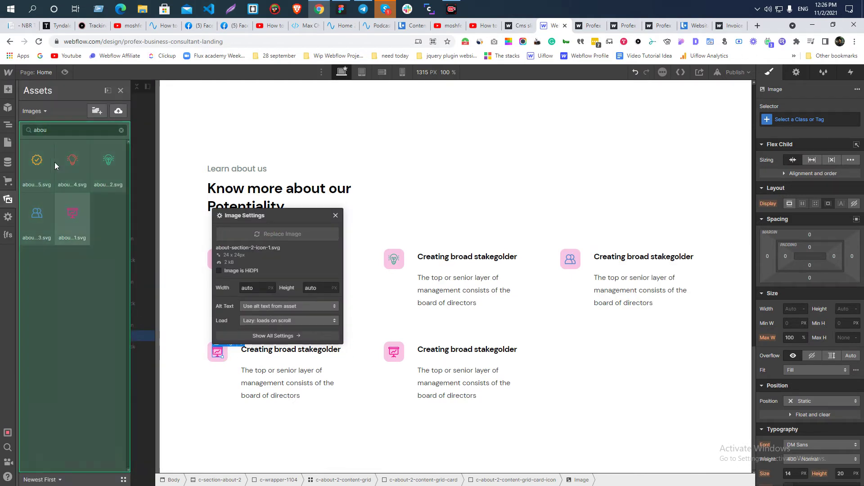
click(70, 163)
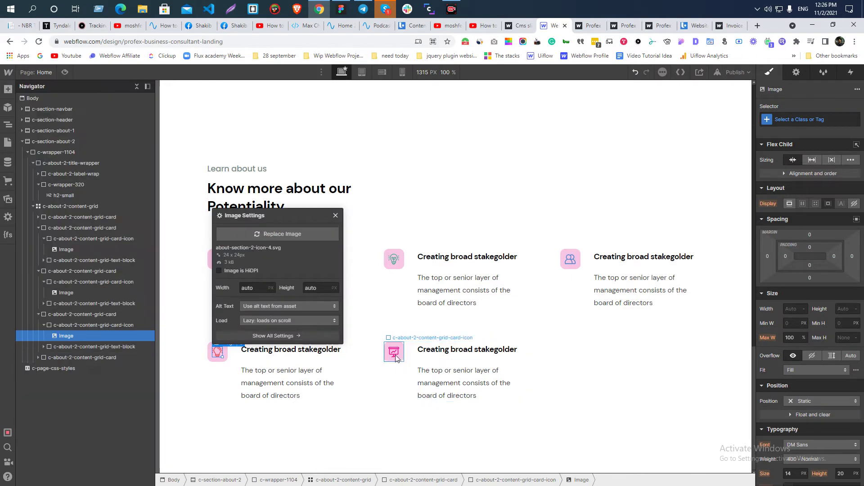
Replace the fifth card's icon with about-section-2-icon-5.svg
double_click(394, 352)
click(457, 231)
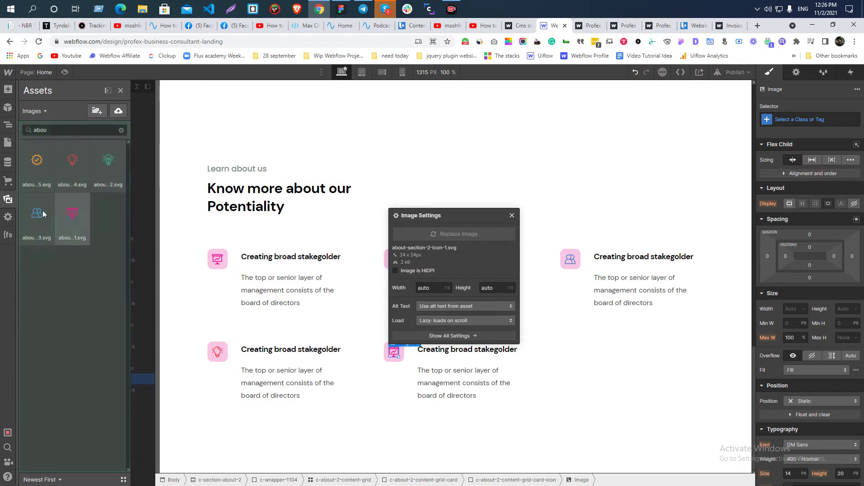
click(26, 156)
click(517, 438)
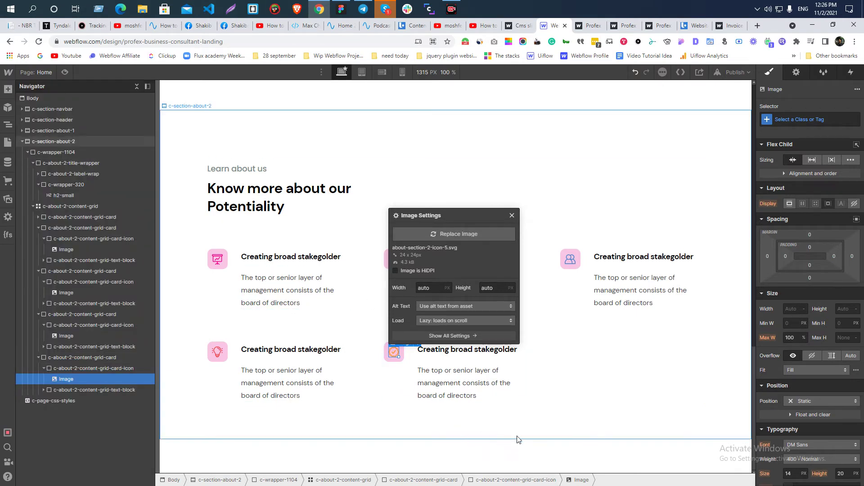
Switch to Figma and copy the background color of the base behind the "Boost your inspiration" icon
key(alt+Tab)
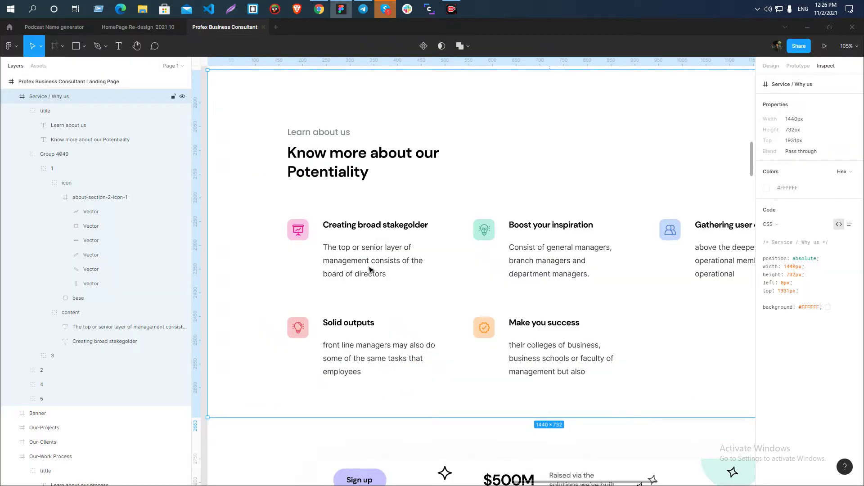
scroll(495, 256, up, 3)
click(496, 235)
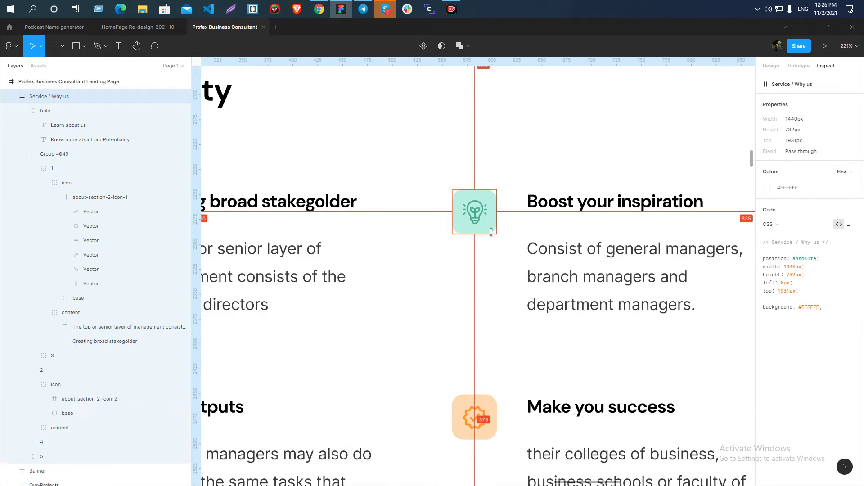
scroll(427, 234, down, 5)
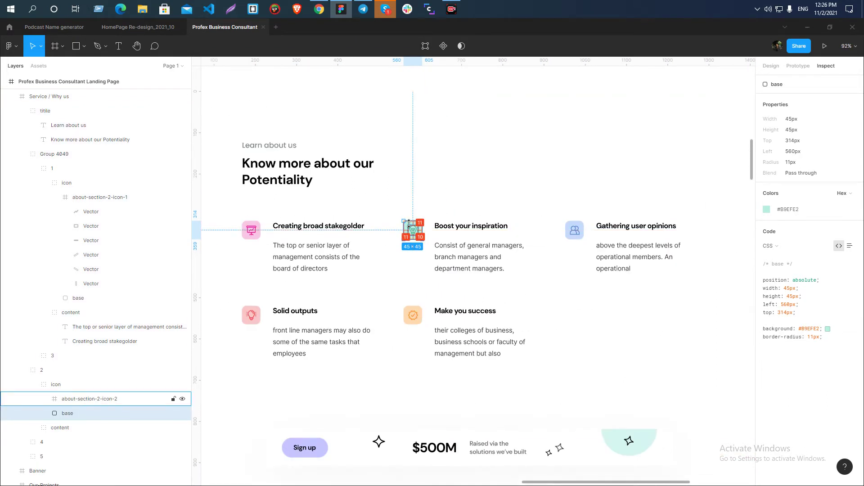
click(790, 209)
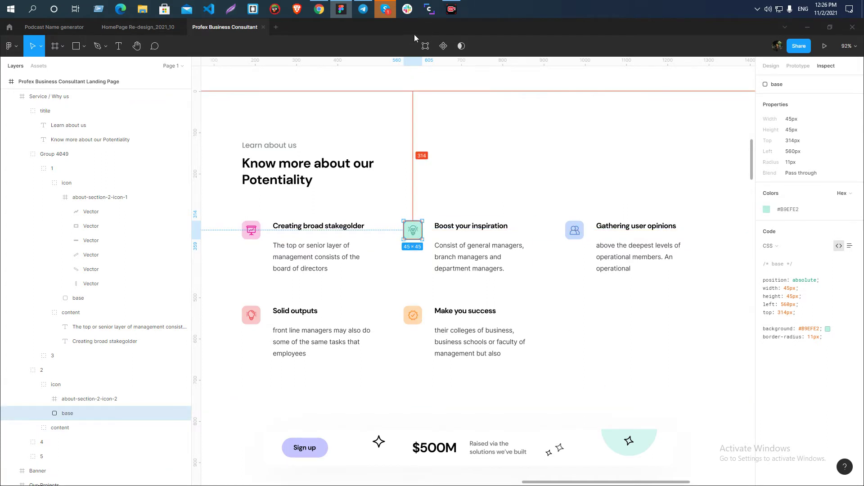
click(452, 10)
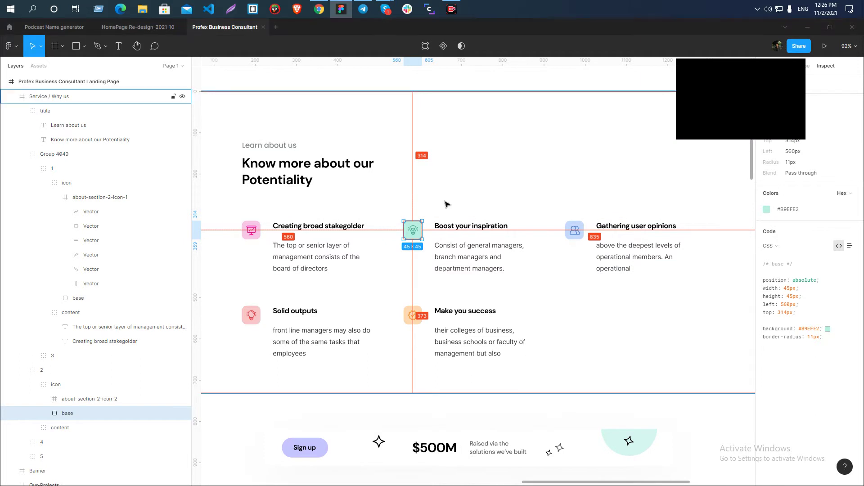
scroll(448, 272, up, 5)
scroll(448, 271, down, 3)
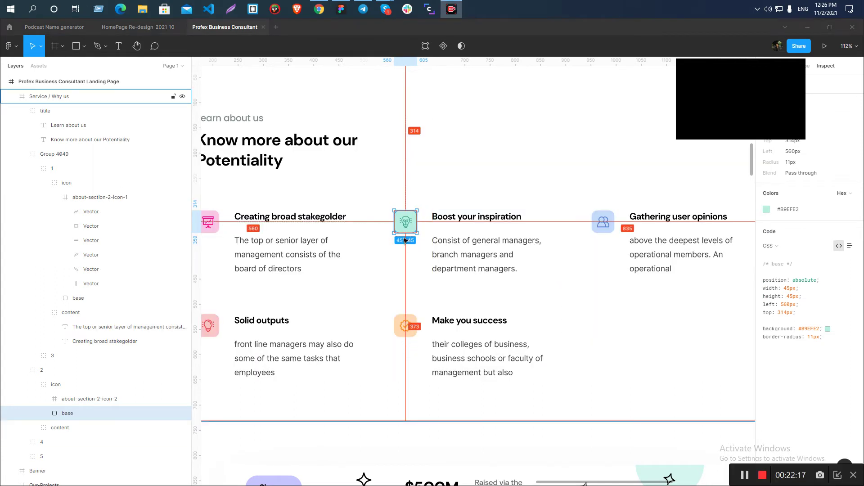
Switch to Webflow and add a combo class named 2 to the second card's icon block
mouse_move(319, 10)
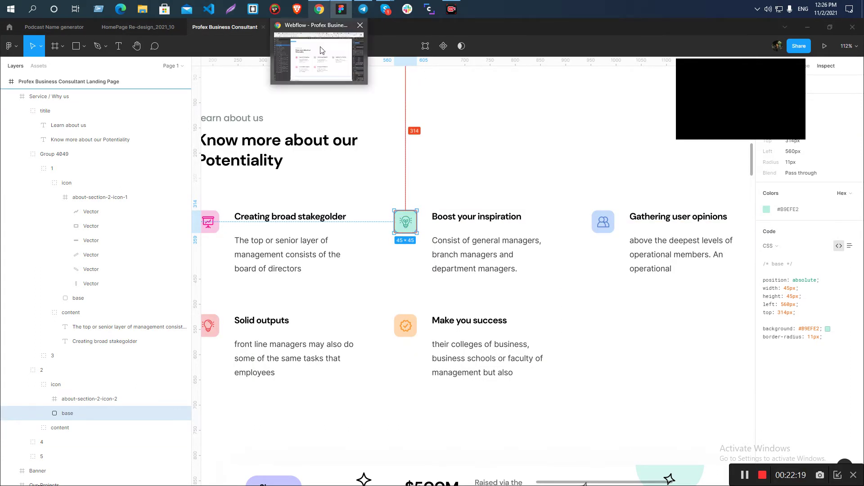
click(323, 43)
click(400, 267)
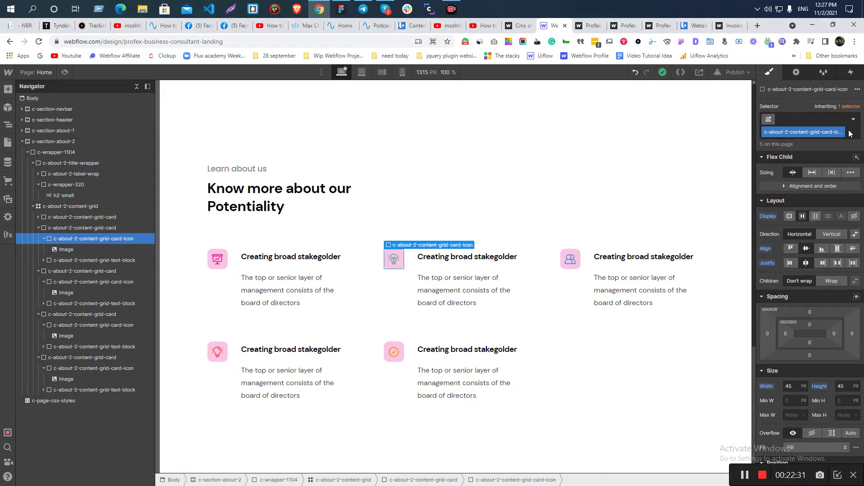
click(344, 264)
click(388, 263)
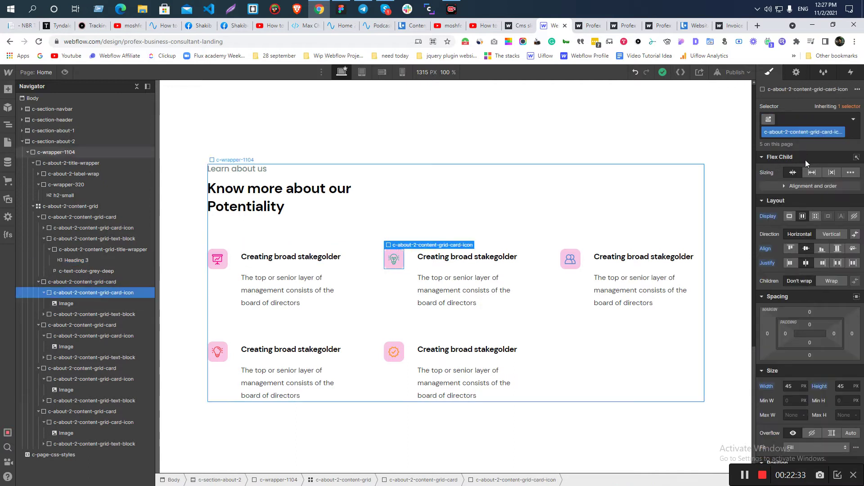
click(839, 140)
text(2)
key(Return)
Set the background color of the second card's icon block to #b9efe2
scroll(793, 339, down, 5)
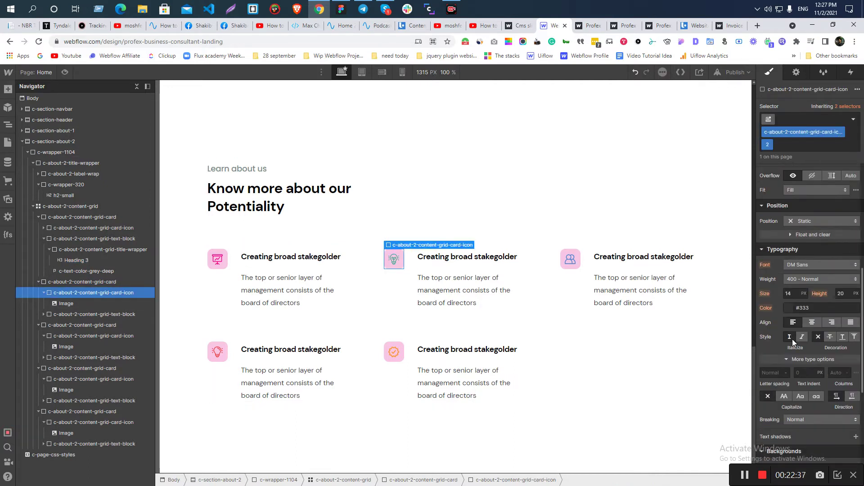
scroll(792, 339, down, 3)
click(822, 347)
text(#b9efe2)
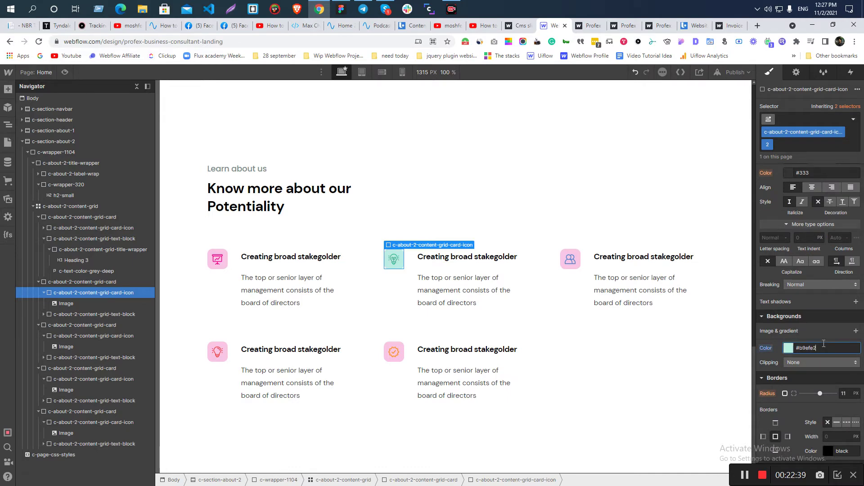
Copy the base color behind the "Gathering user opinions" icon in Figma and select the third card's icon block in Webflow
key(alt+Tab)
key(alt+Tab)
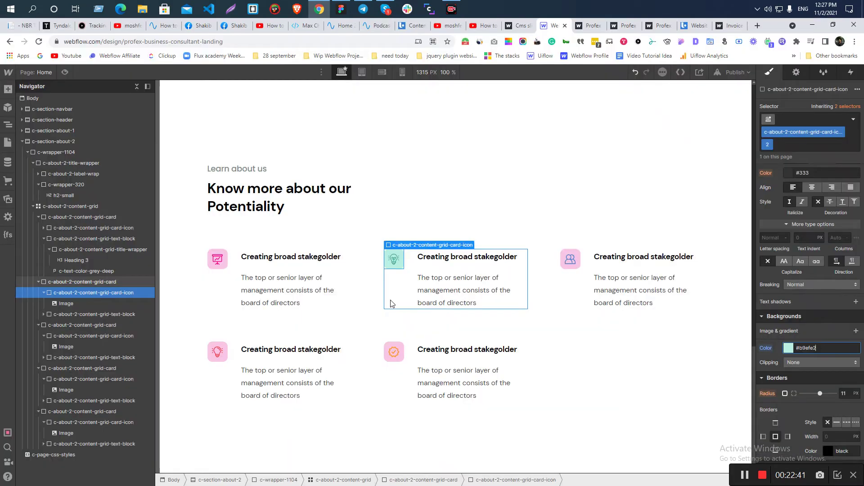
click(341, 8)
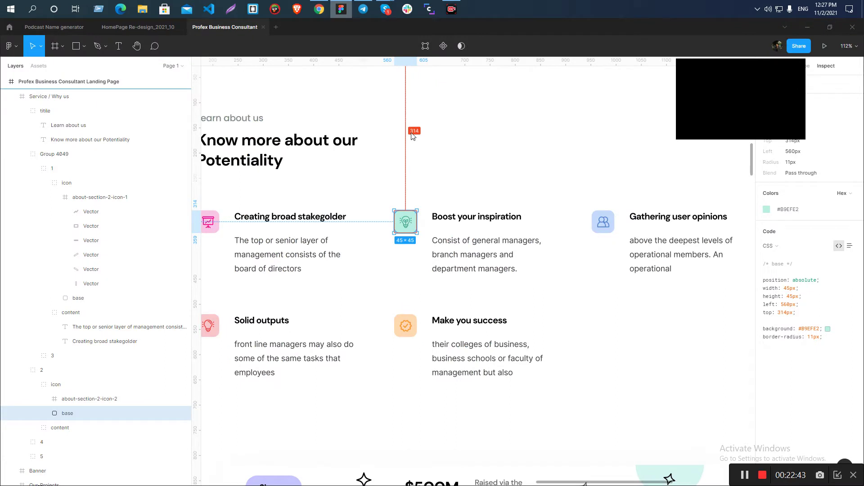
click(604, 222)
click(792, 209)
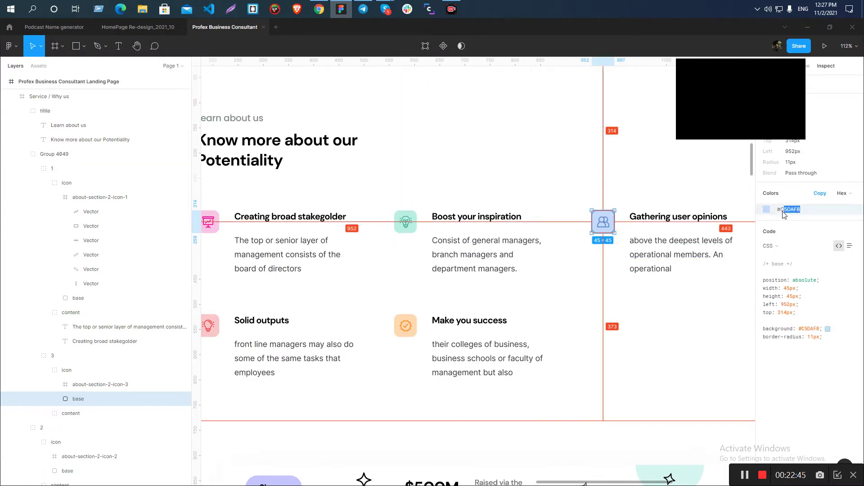
key(alt+Tab)
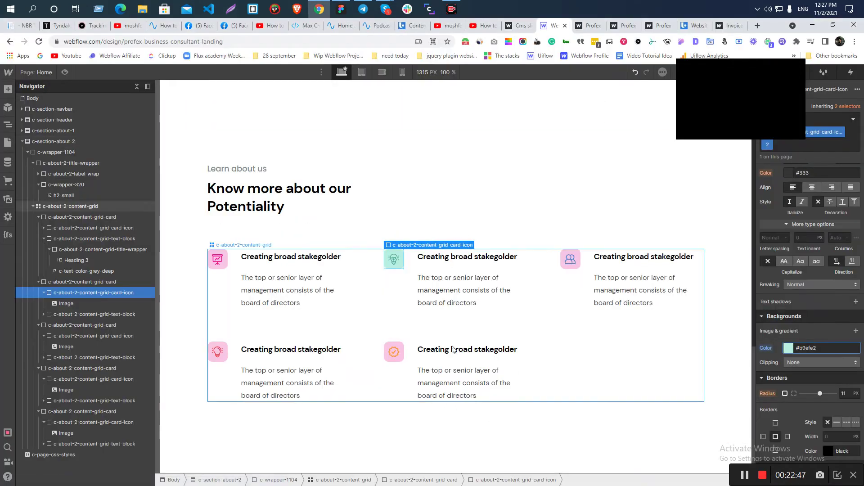
click(572, 260)
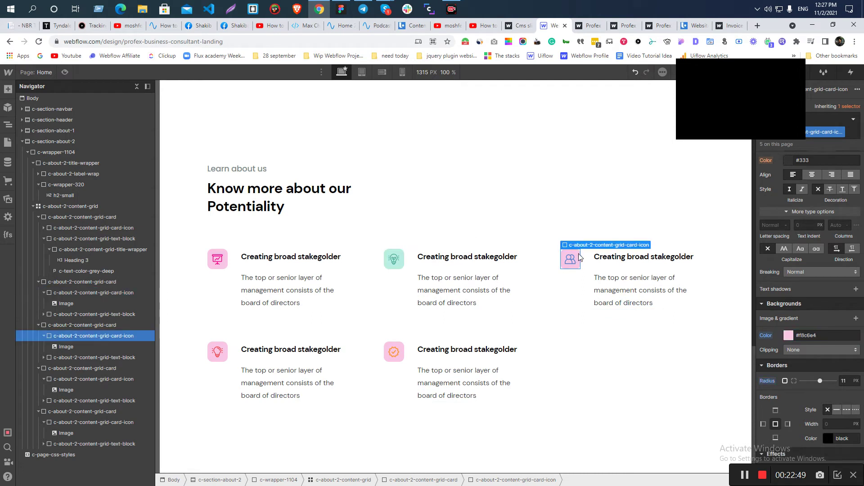
key(ctrl+Return)
text(wrap)
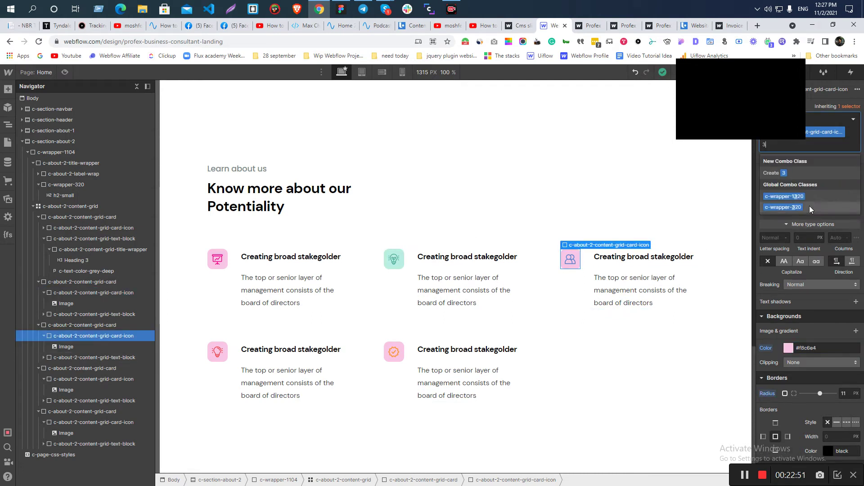
click(809, 206)
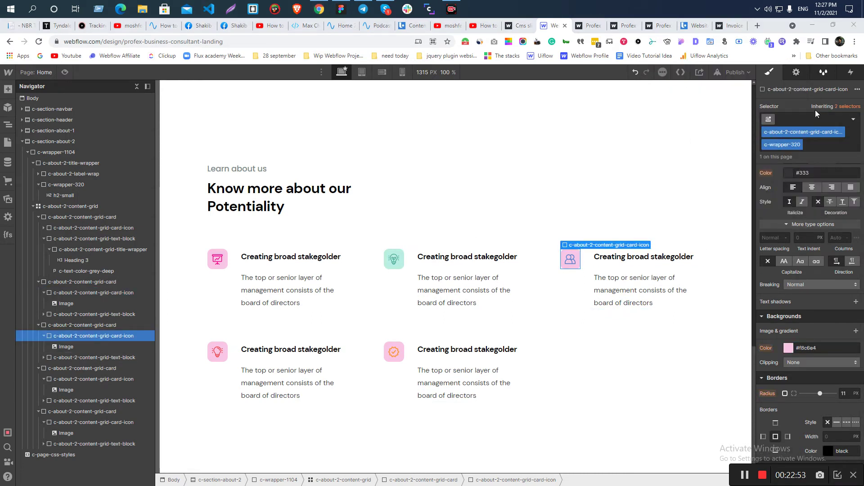
click(563, 203)
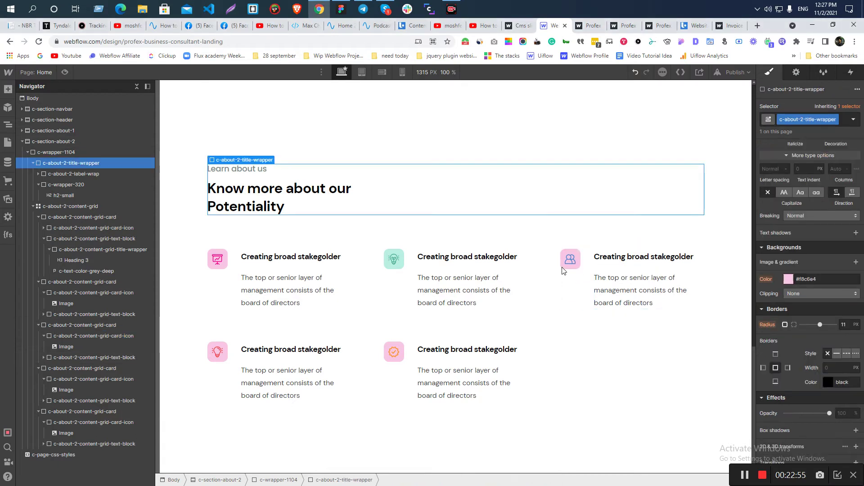
click(564, 270)
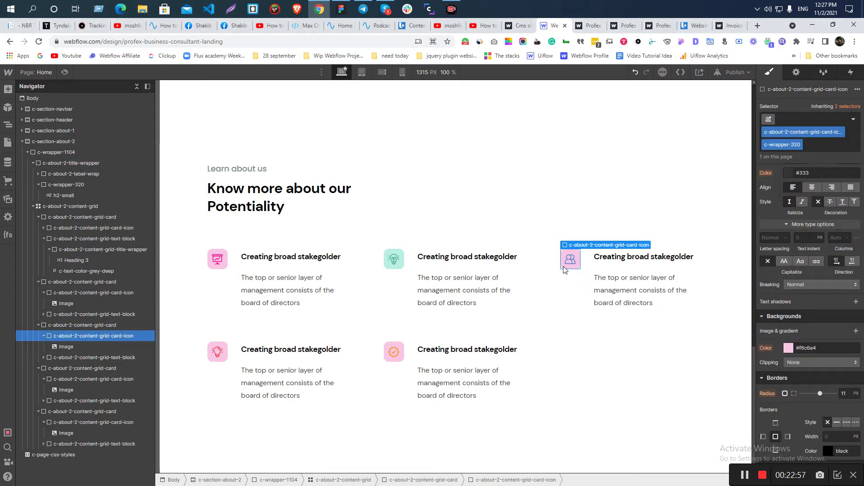
key(ctrl+z)
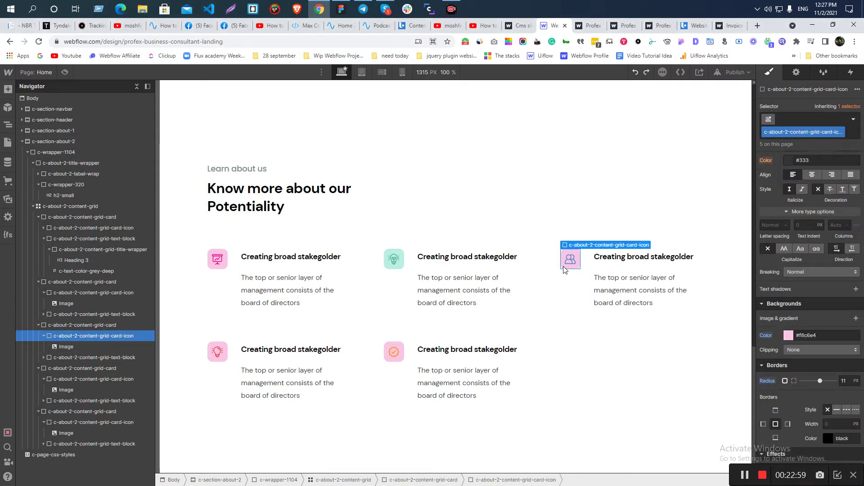
Add a combo class named 3 to the third card's icon block and set its background color to #c5dafb
key(ctrl+Return)
text(3)
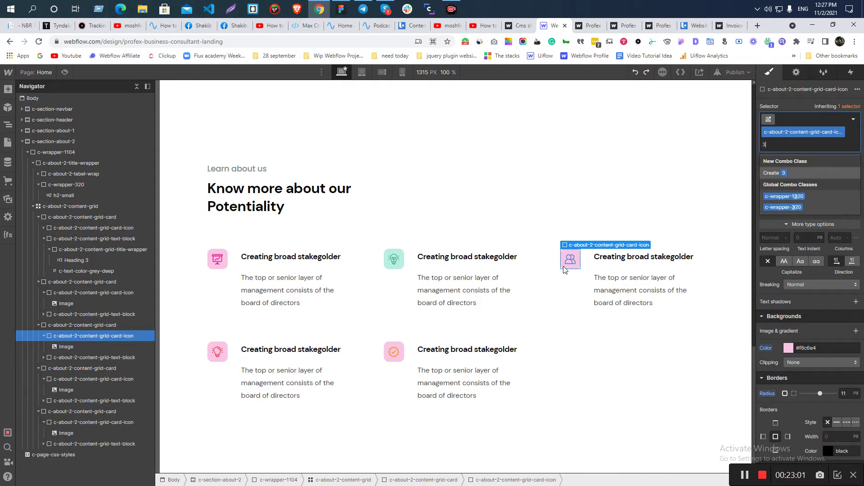
key(Return)
click(824, 349)
text(#c5dafb)
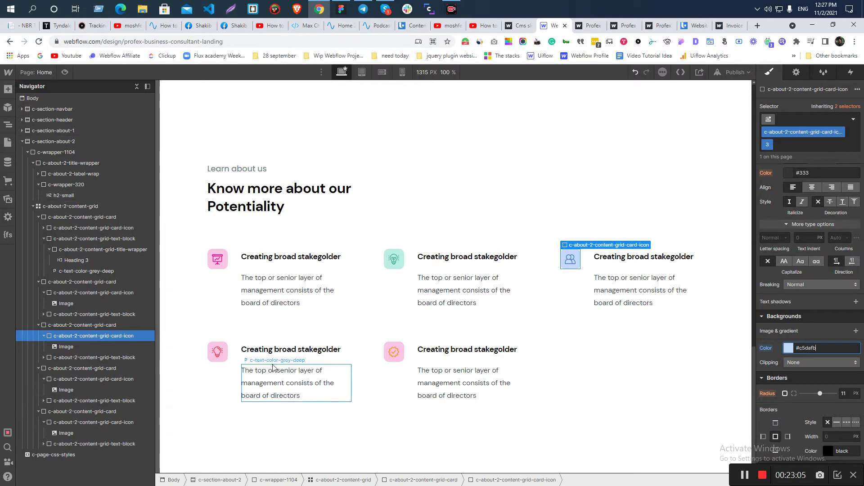
Switch to Figma and copy the background color of the base behind the "Solid outputs" icon
key(alt+Tab)
scroll(444, 294, down, 1)
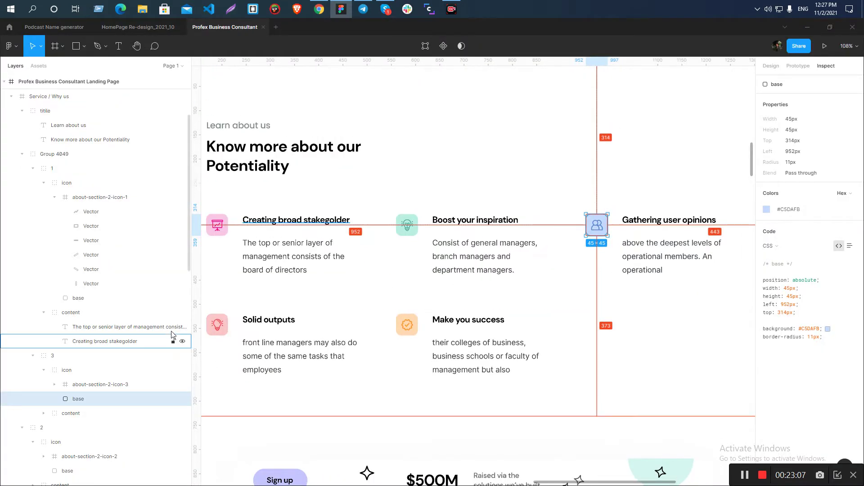
click(218, 315)
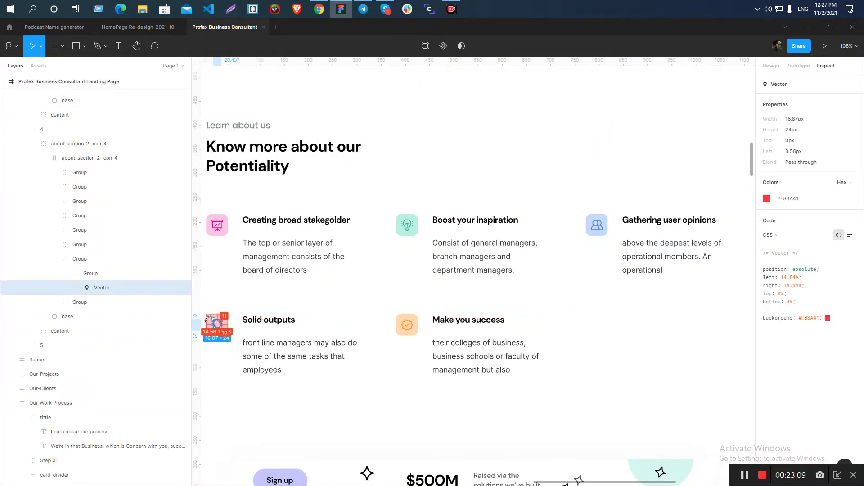
click(208, 319)
drag(800, 212, 781, 212)
In Webflow, add a combo class named 4 to the fourth card's icon block and set its background color to #f8c6c8
key(alt+Tab)
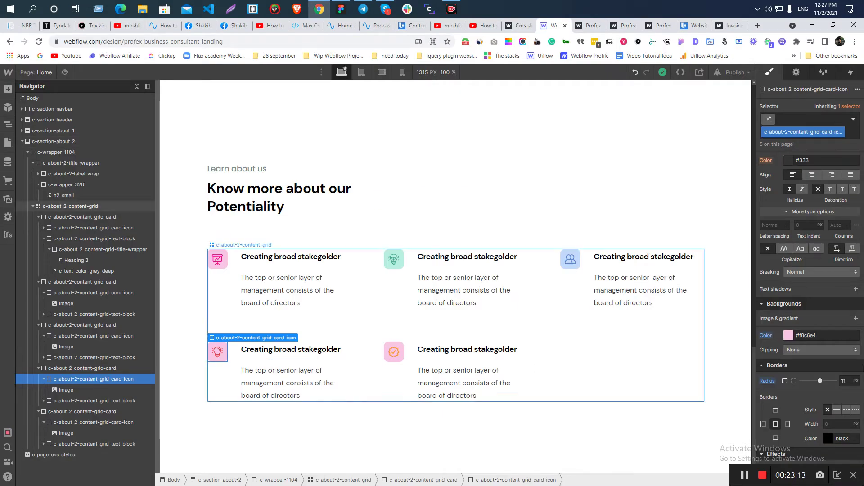
key(ctrl+Return)
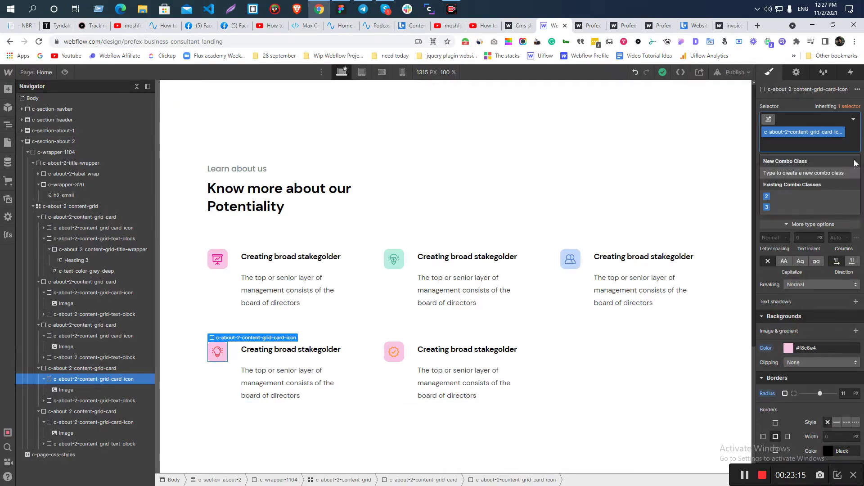
text(4)
key(Return)
click(819, 348)
text(#F8C6C8)
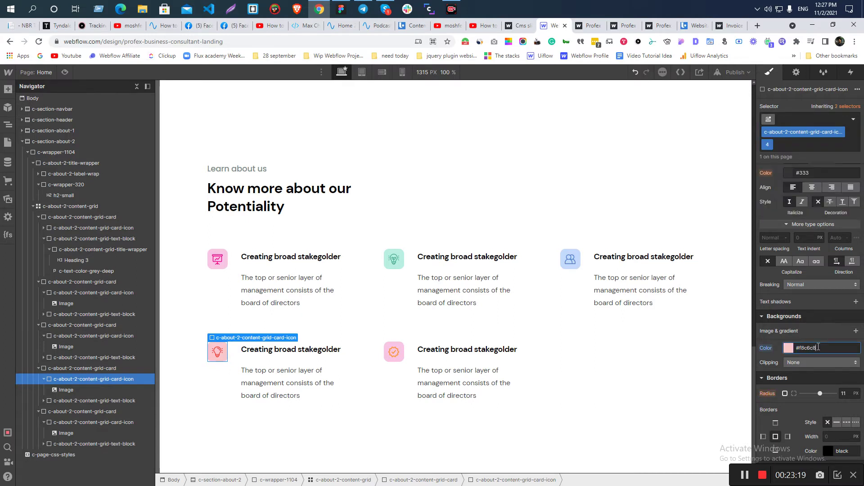
Switch to Figma and copy the background color of the base behind the "Make you success" icon
key(alt+Tab)
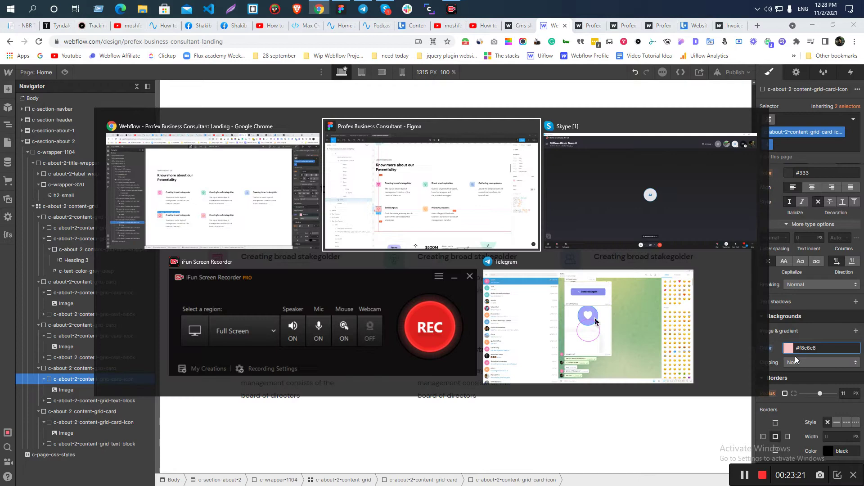
click(407, 325)
click(779, 210)
In Webflow, add a combo class named 5 to the fifth card's icon block and set its background color to #ffd9b2
key(alt+Tab)
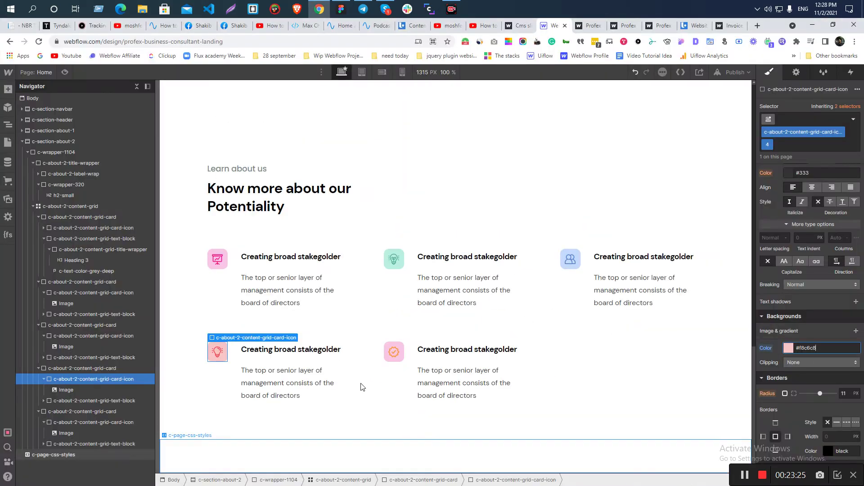
click(386, 361)
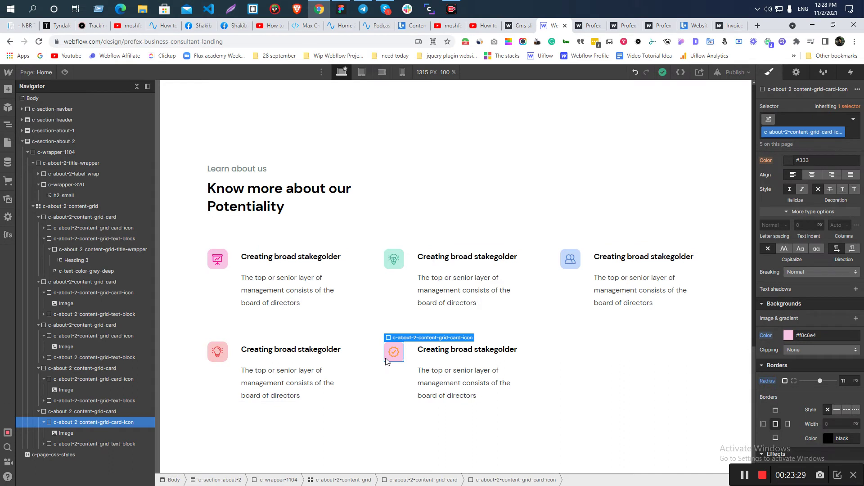
double_click(810, 132)
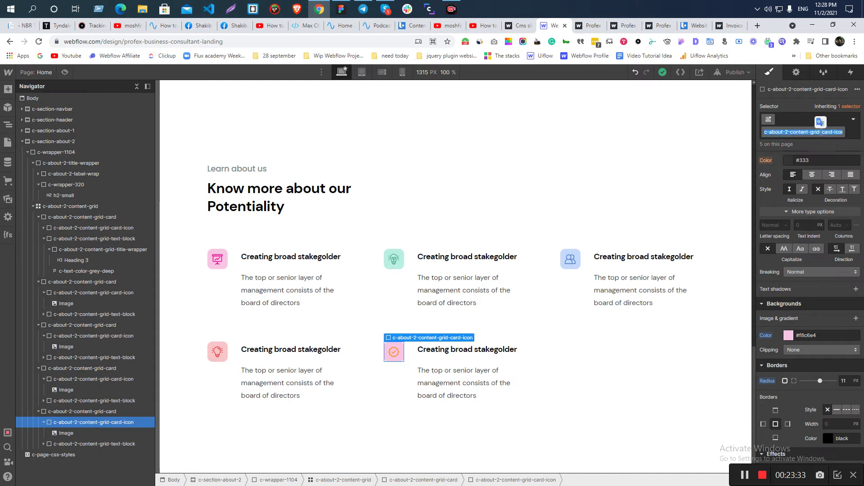
click(786, 96)
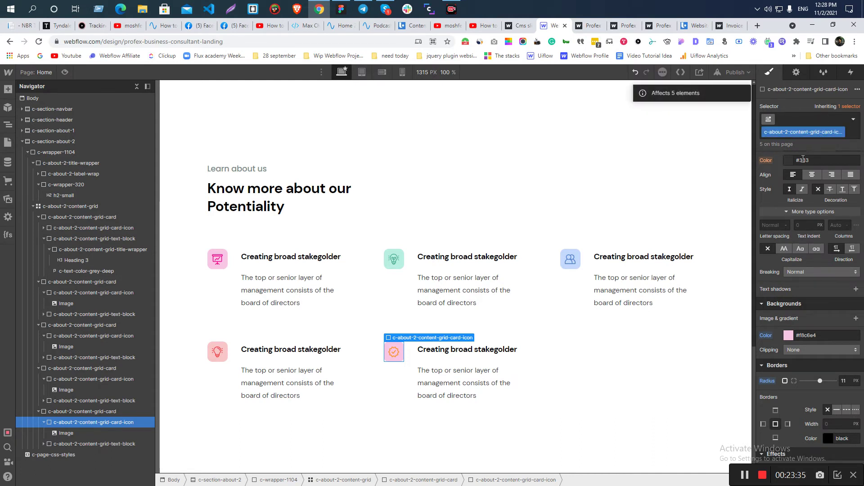
click(849, 134)
text(5)
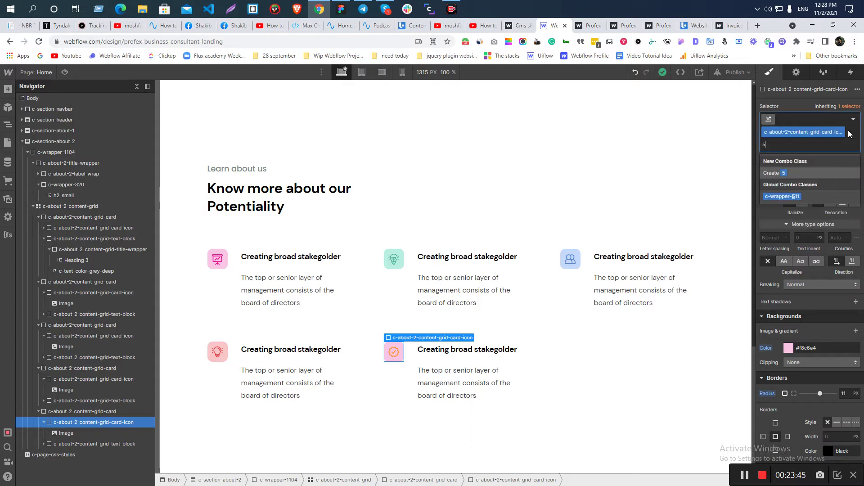
key(Return)
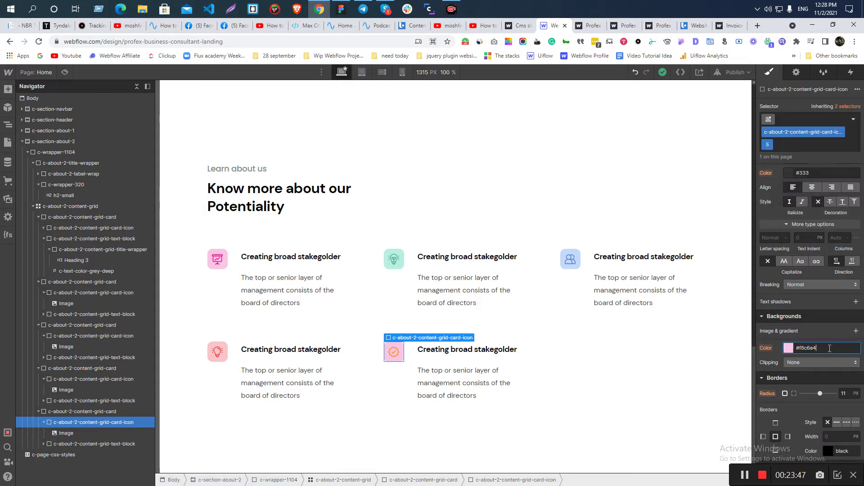
text(#FFD9B2)
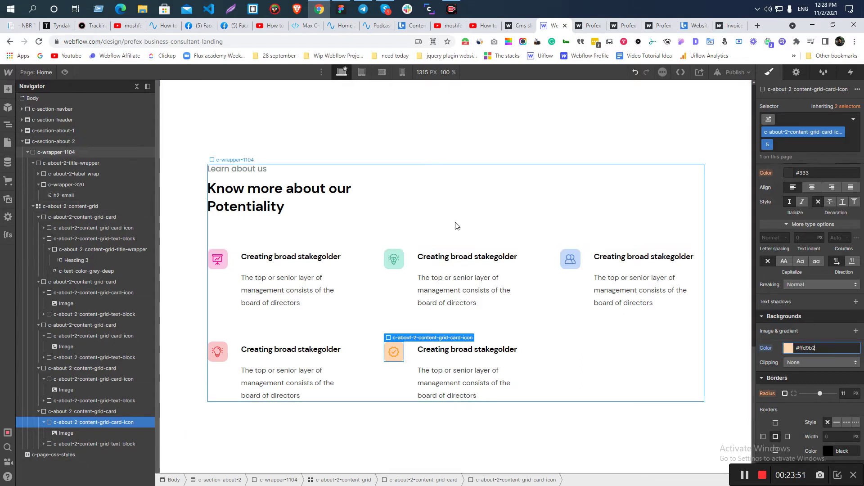
click(221, 268)
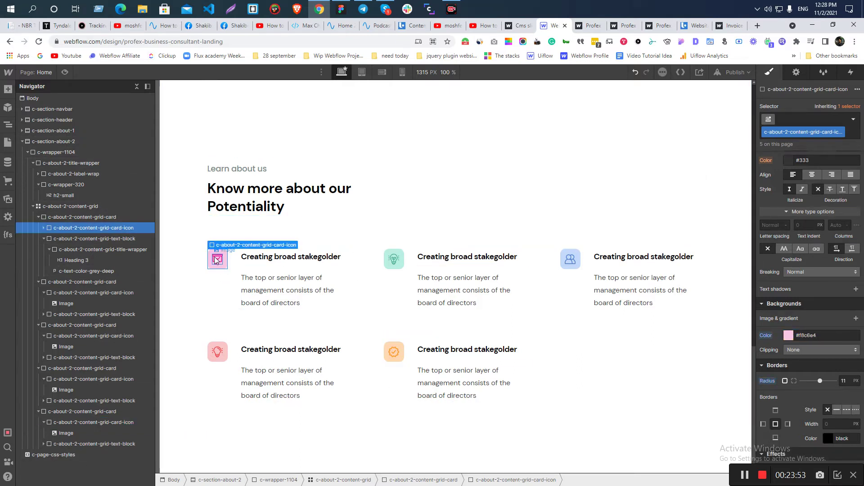
click(217, 260)
click(226, 266)
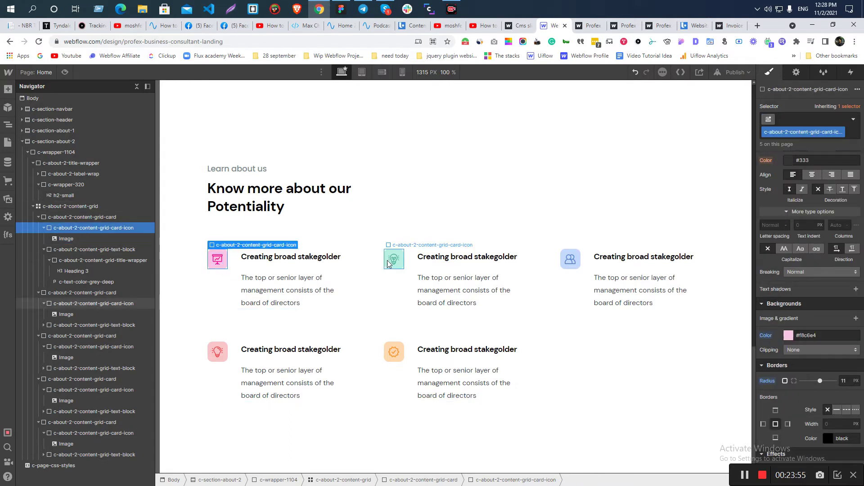
click(571, 260)
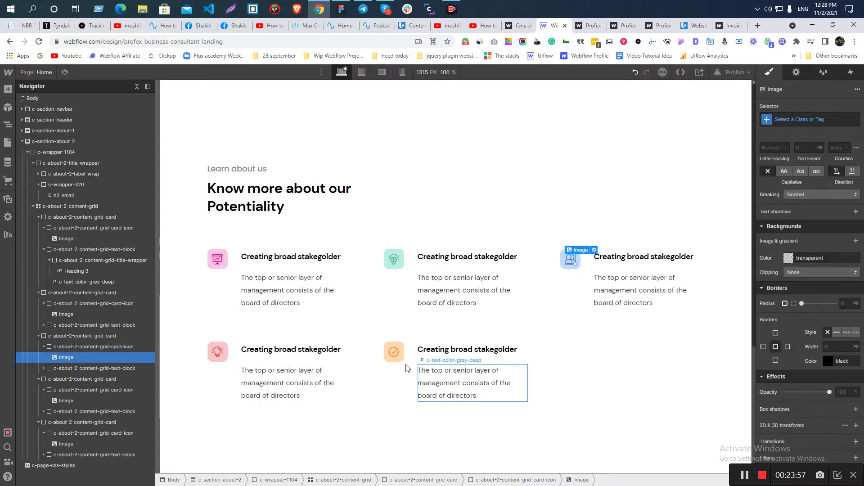
Copy the heading "Boost your inspiration" from Figma and replace the second card's heading with it in Webflow
key(alt+Tab)
click(476, 221)
double_click(477, 221)
key(ctrl+c)
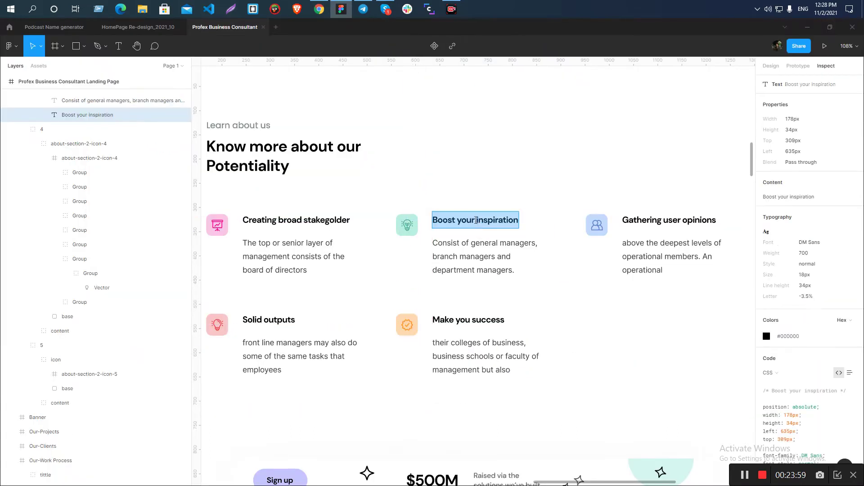
key(alt+Tab)
click(470, 258)
double_click(470, 257)
key(ctrl+v)
Copy the Figma text "Consist of general managers, branch managers and department managers." and replace the second card's description with it in Webflow
key(alt+Tab)
click(464, 260)
double_click(465, 261)
key(ctrl+c)
key(alt+Tab)
click(465, 302)
double_click(476, 289)
key(ctrl+v)
Copy the heading "Gathering user opinions" from Figma and replace the third card's heading with it in Webflow
key(alt+Tab)
click(659, 223)
double_click(659, 226)
key(alt+Tab)
click(627, 255)
double_click(626, 256)
text(Gathering user opinions)
Copy the Figma text "above the deepest levels of operational members. An operational" and replace the third card's description with it in Webflow
key(alt+Tab)
click(642, 251)
double_click(643, 251)
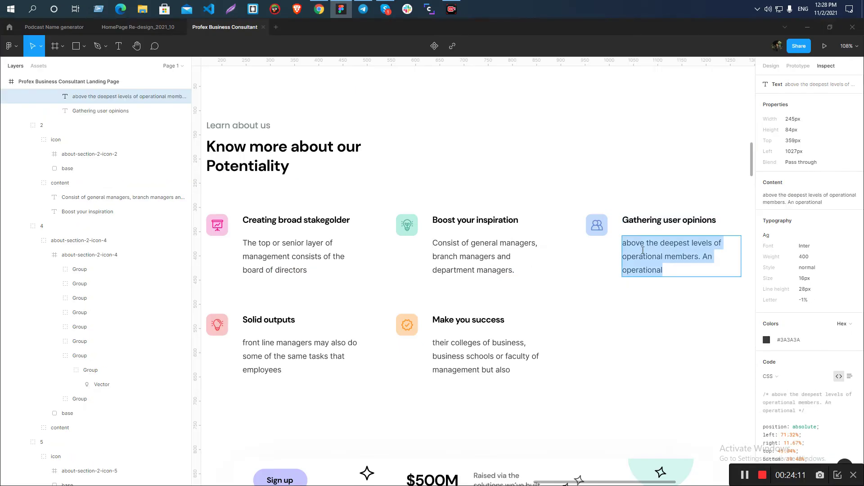
key(ctrl+c)
key(alt+Tab)
click(643, 282)
double_click(643, 283)
key(ctrl+v)
Copy the heading "Solid outputs" from Figma and replace the fourth card's heading with it in Webflow
key(alt+Tab)
click(272, 320)
double_click(273, 319)
key(alt+Tab)
click(291, 349)
double_click(293, 350)
key(ctrl+v)
Copy the Figma text "front line managers may also do some of the same tasks that employees" into the fourth card's description in Webflow
key(alt+Tab)
click(321, 343)
double_click(296, 343)
key(ctrl+c)
key(alt+Tab)
click(315, 376)
double_click(315, 376)
key(ctrl+v)
Copy the heading "Make you success" from Figma and replace the fifth card's heading with it in Webflow
key(alt+Tab)
click(469, 315)
double_click(468, 314)
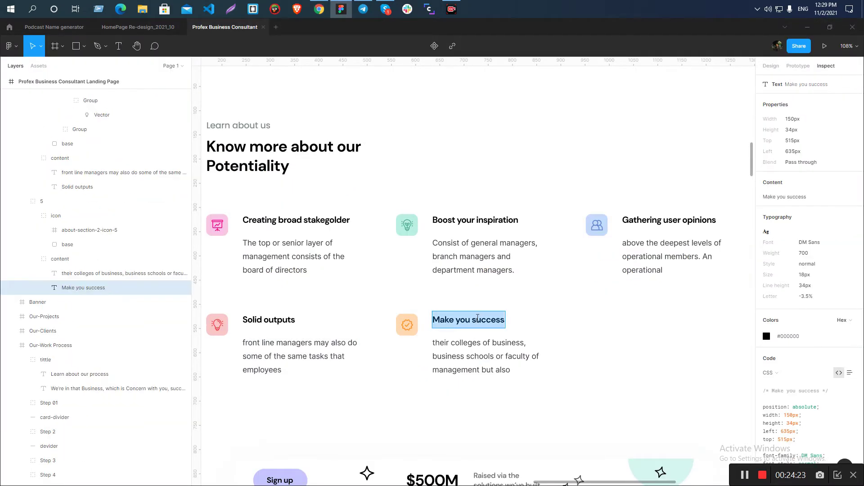
key(ctrl+c)
key(alt+Tab)
click(460, 352)
double_click(468, 350)
key(ctrl+v)
Copy the Figma text "their colleges of business, business schools or faculty of management but also" into the fifth card's description in Webflow
key(alt+Tab)
click(442, 347)
double_click(441, 347)
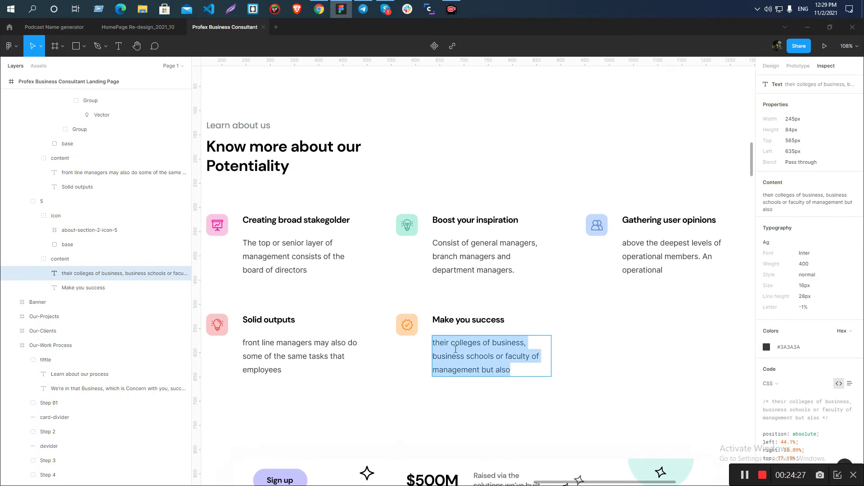
key(ctrl+c)
key(alt+Tab)
click(464, 386)
double_click(464, 386)
key(ctrl+v)
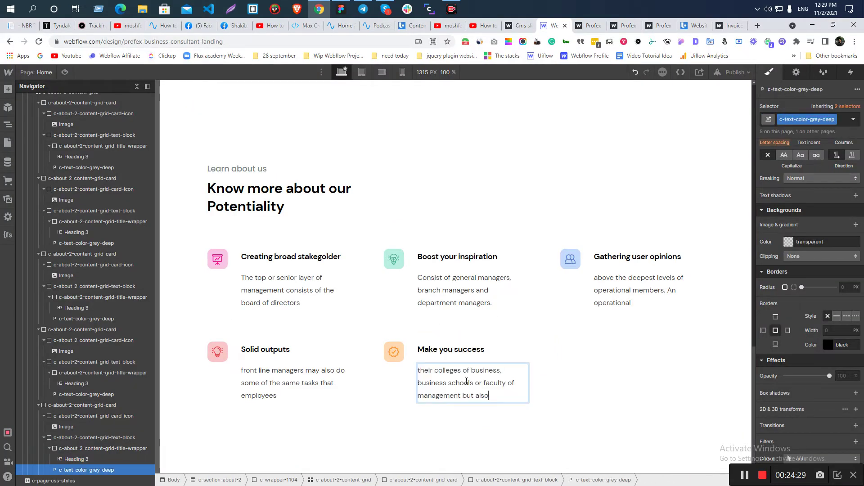
Switch to Figma and examine the finished cards section and the Banner section below it
key(alt+Tab)
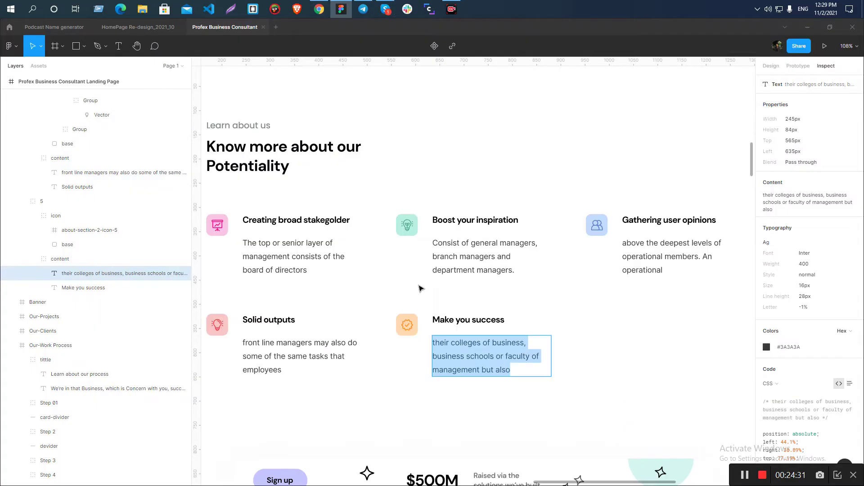
key(Escape)
scroll(414, 222, down, 5)
key(Escape)
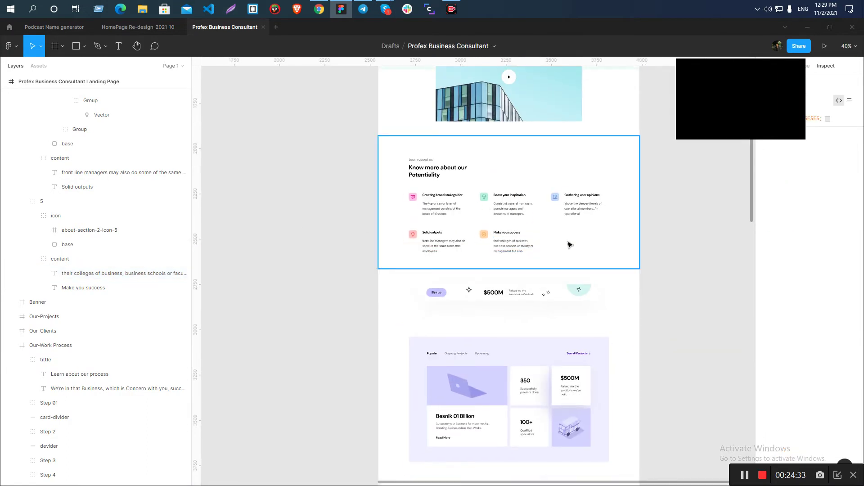
scroll(543, 245, up, 4)
scroll(478, 265, down, 2)
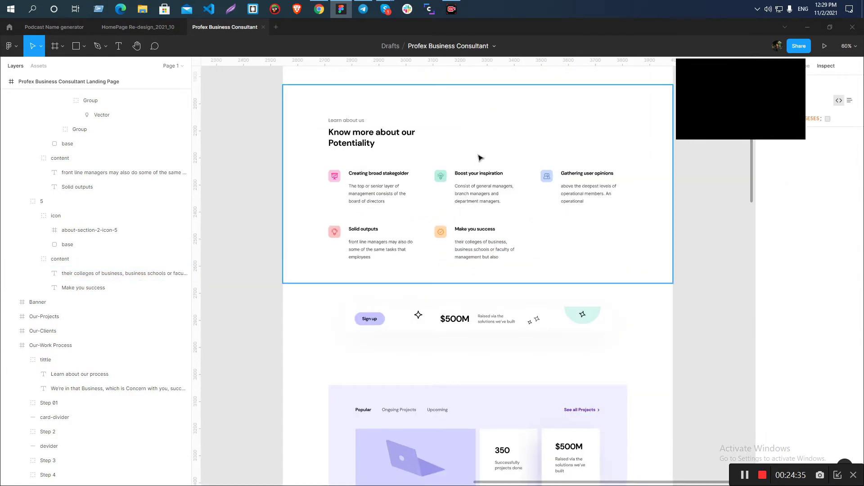
scroll(387, 197, up, 2)
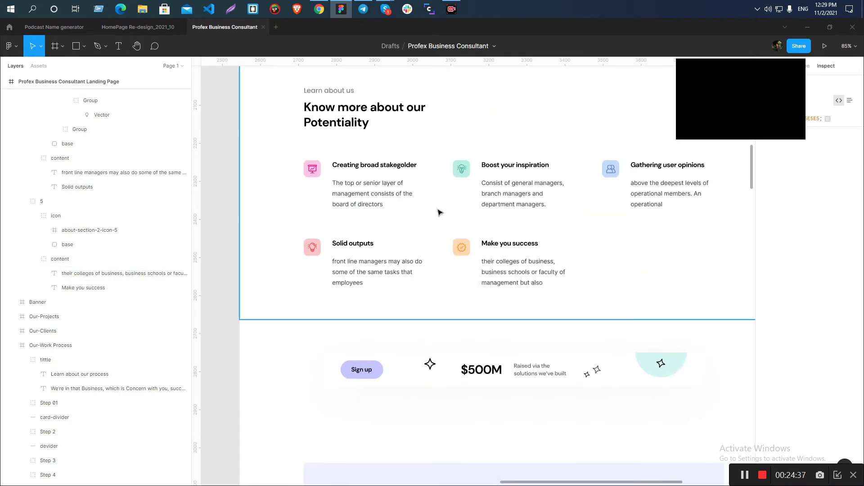
scroll(351, 189, up, 2)
scroll(318, 272, down, 3)
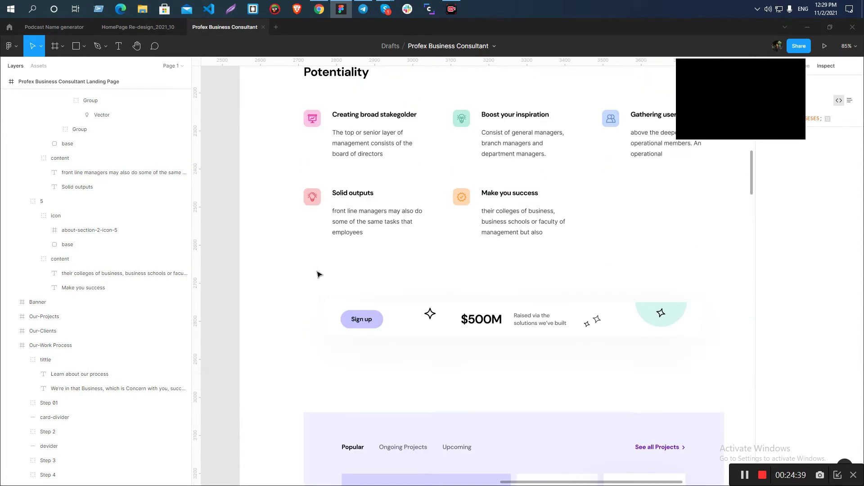
click(290, 264)
scroll(463, 315, up, 4)
scroll(427, 245, down, 5)
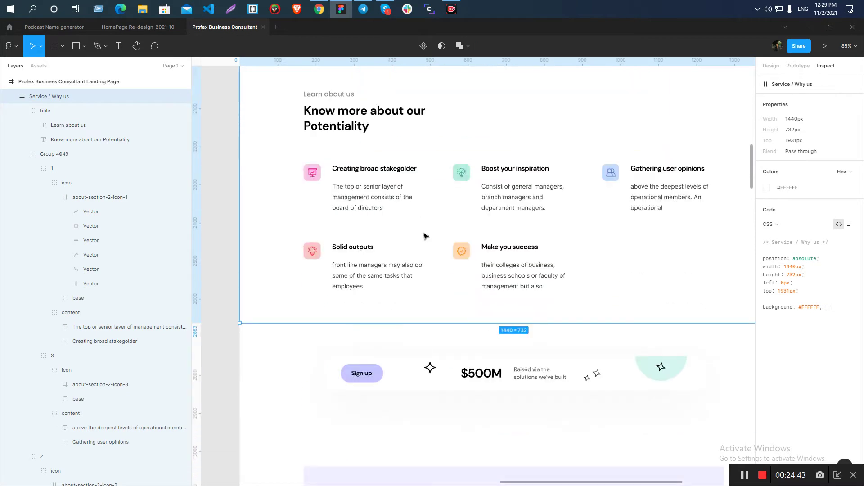
click(279, 269)
scroll(280, 269, down, 3)
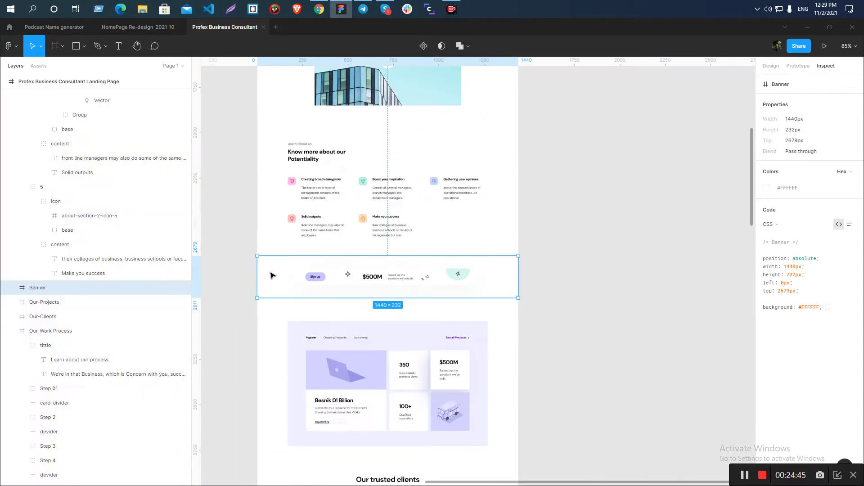
scroll(261, 272, up, 3)
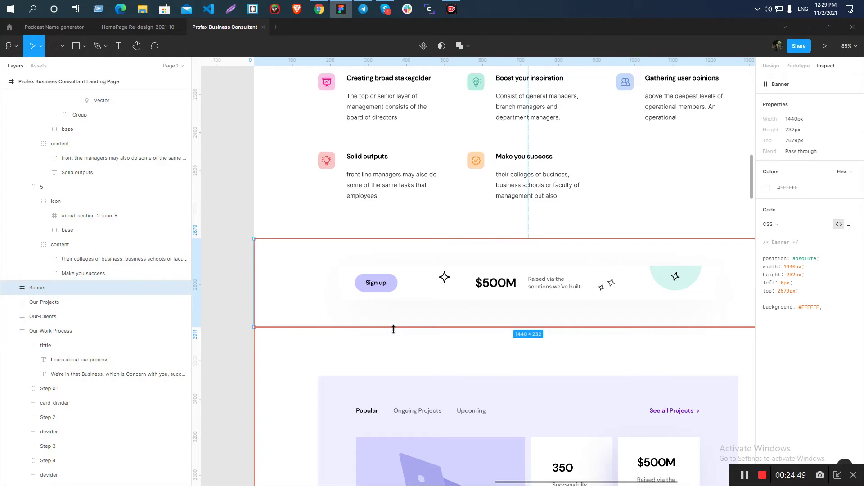
Switch to Webflow and add a Section to the page body directly below c-section-about-2
key(alt+Tab)
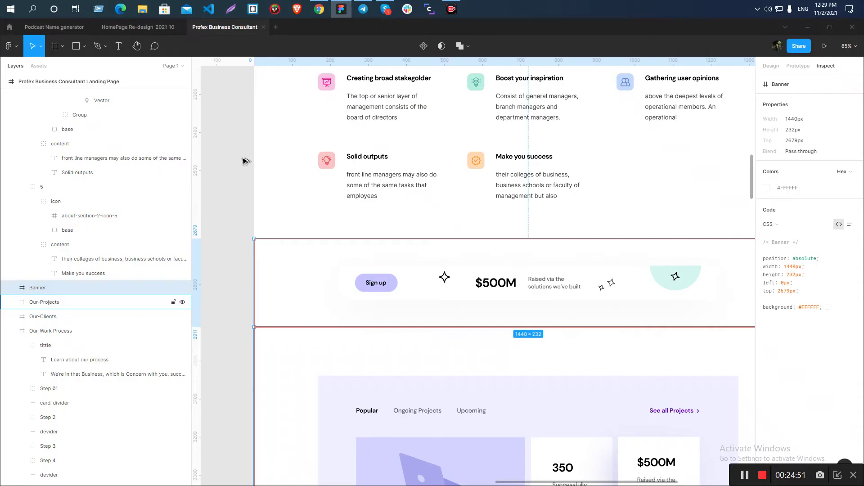
mouse_move(319, 10)
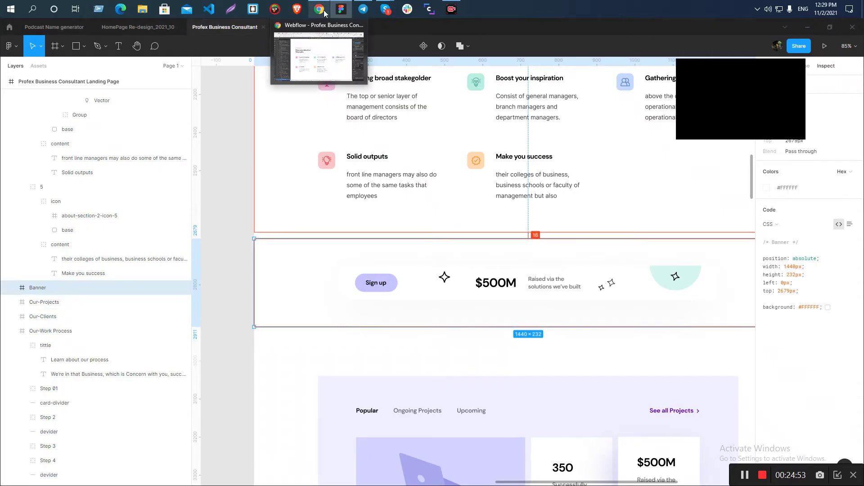
click(314, 68)
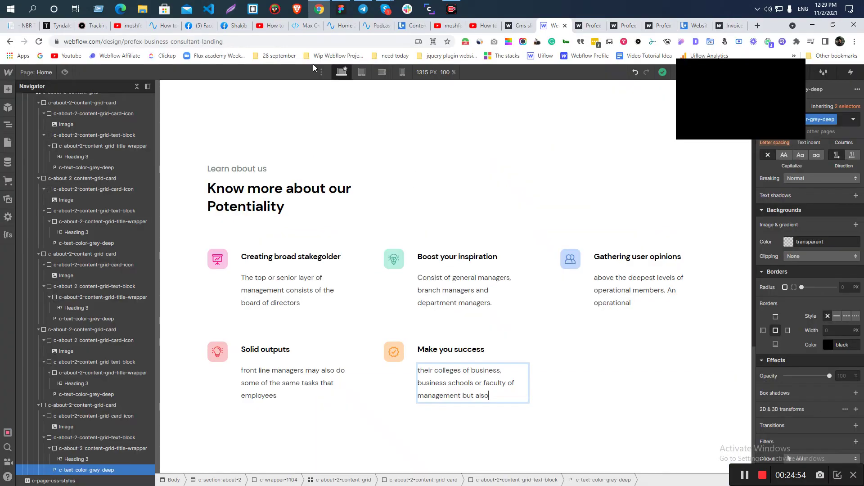
click(302, 223)
click(21, 141)
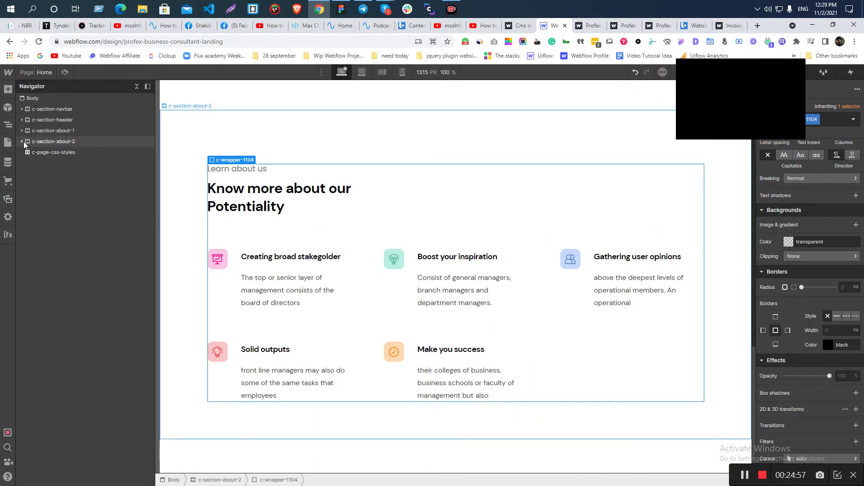
click(42, 99)
key(ctrl+e)
text(SE)
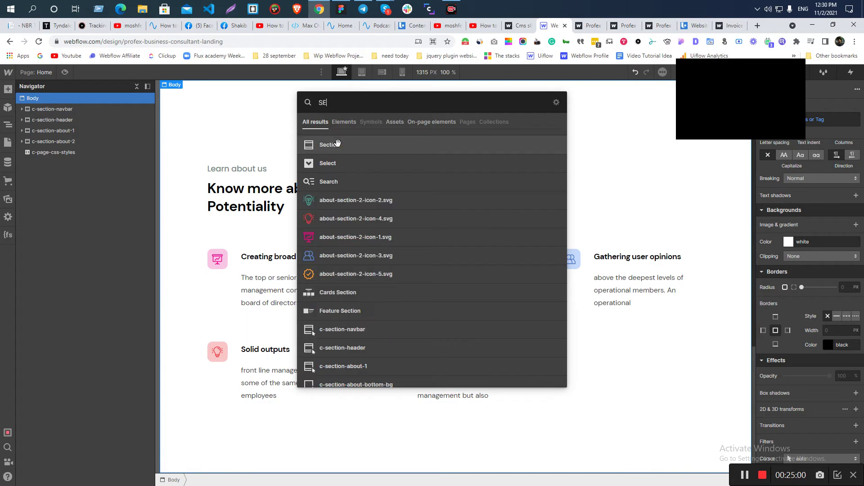
drag(338, 142, 40, 146)
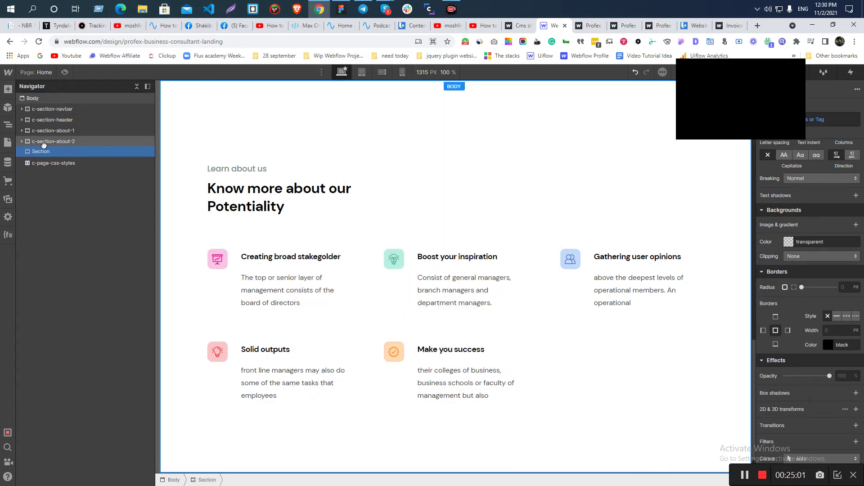
Give the new section the class c-section-cta
scroll(245, 284, down, 1)
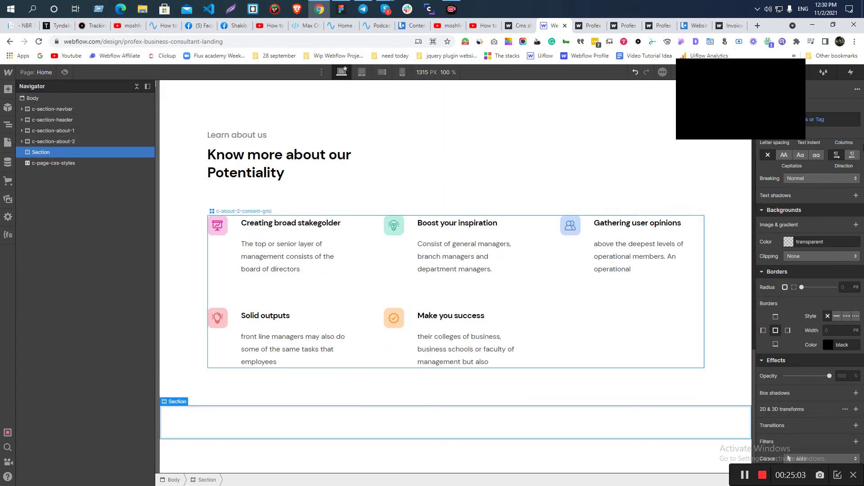
click(788, 122)
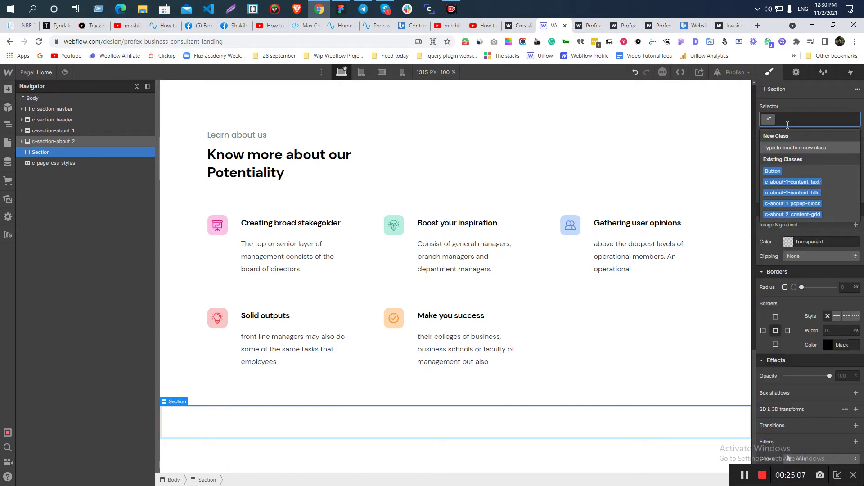
text(c-section-cta)
key(Return)
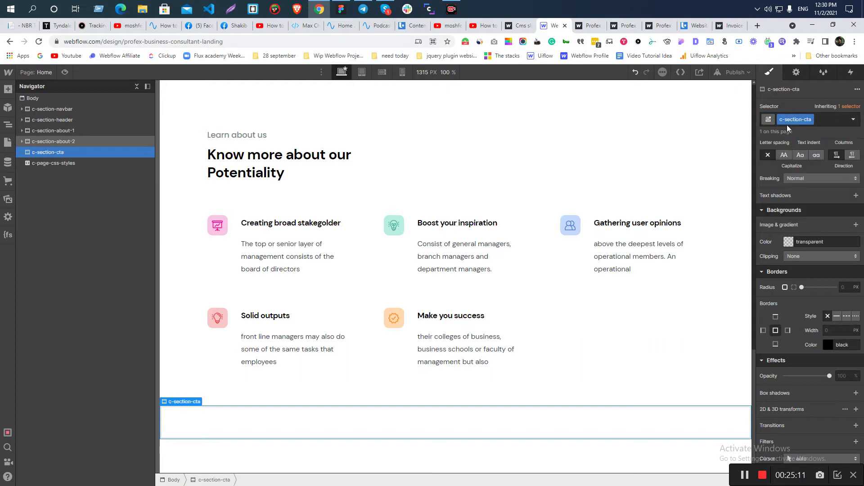
Measure the spacing around the banner's background bar in Figma and set c-section-cta's top and bottom padding to 71 px in Webflow
key(alt+Tab)
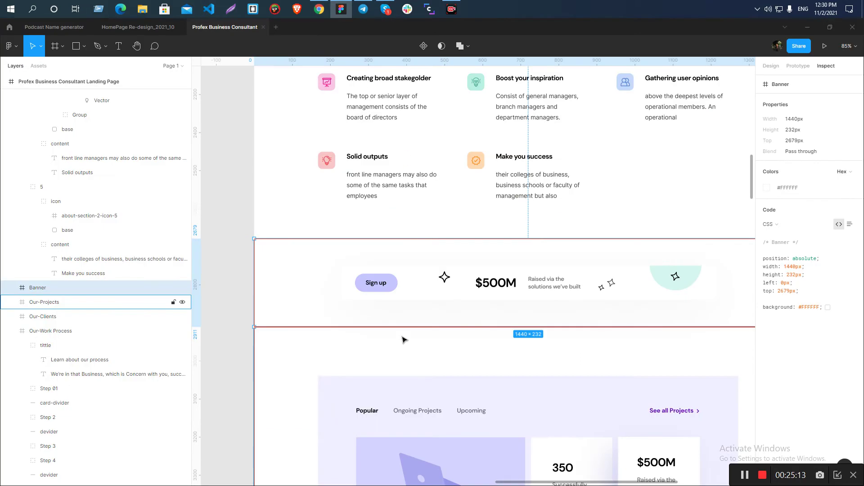
click(423, 291)
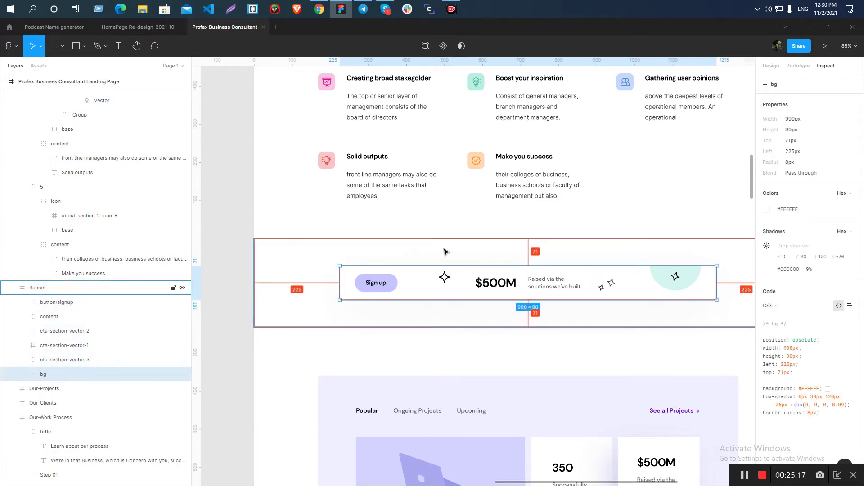
key(alt+Tab)
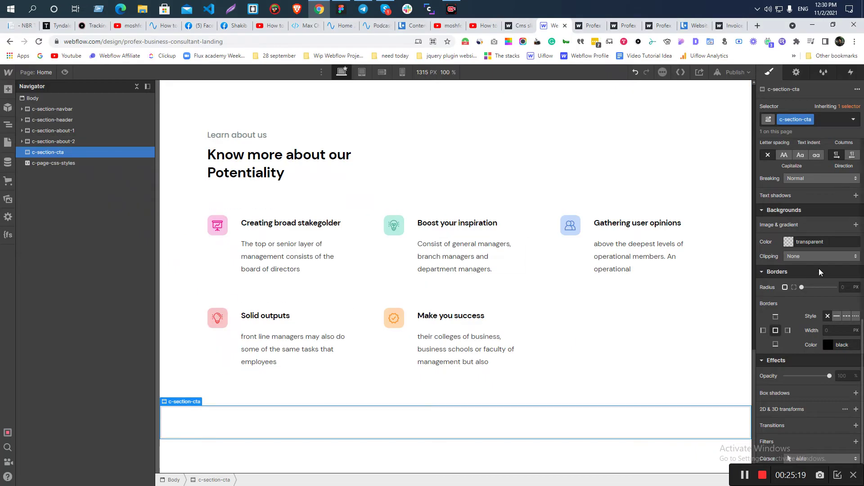
mouse_move(821, 201)
mouse_down()
mouse_move(821, 216)
mouse_move(820, 202)
mouse_move(805, 206)
mouse_up()
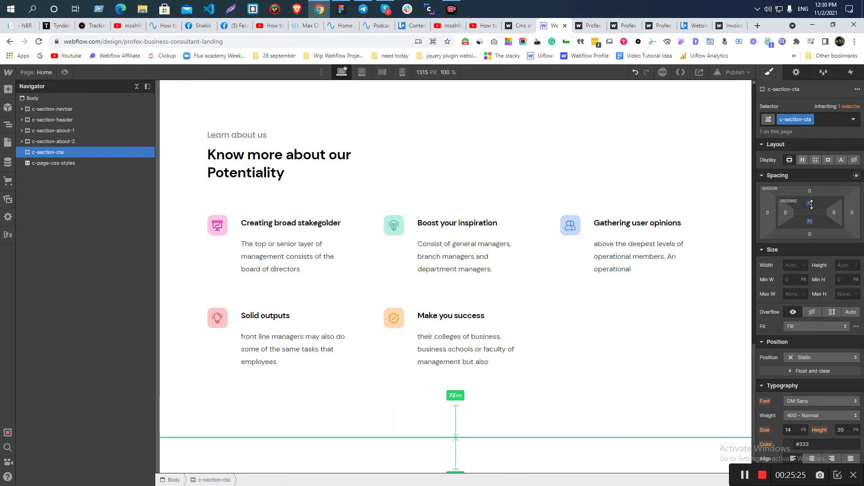
click(800, 206)
click(823, 183)
click(811, 222)
click(831, 187)
Set the left and right padding of c-section-cta to 30 px
drag(789, 220, 797, 221)
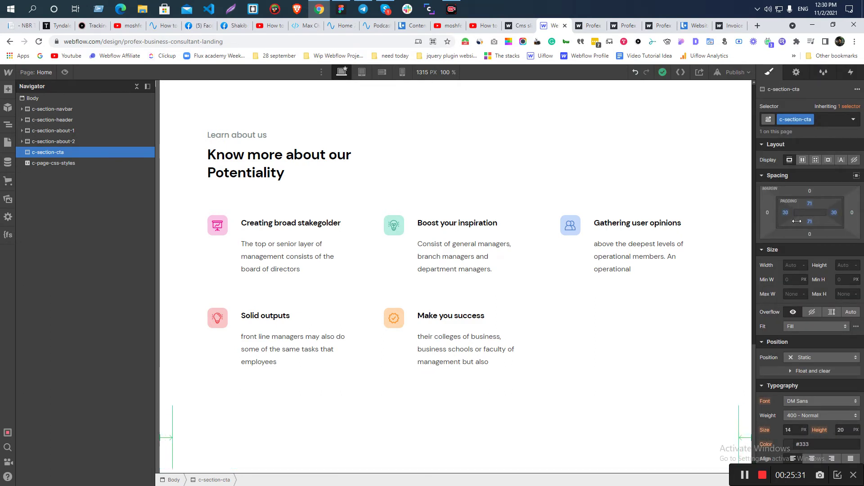
drag(797, 221, 797, 221)
scroll(282, 434, down, 1)
Check the banner bar's dimensions in Figma, then add a Div Block with the class c-wrapper-1104 inside c-section-cta in Webflow
key(alt+Tab)
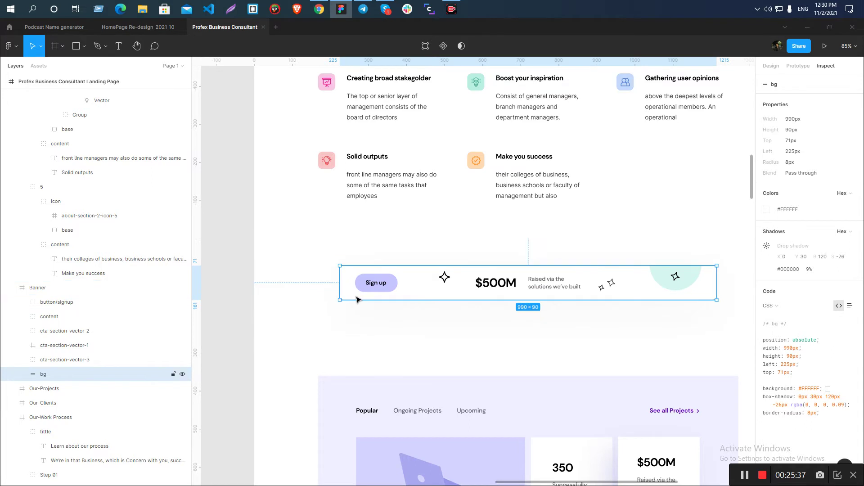
key(alt+Tab)
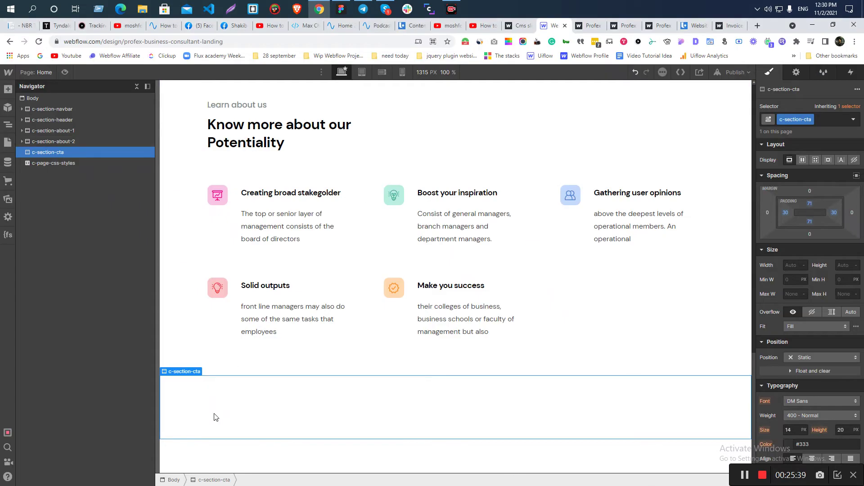
key(ctrl+e)
text(d)
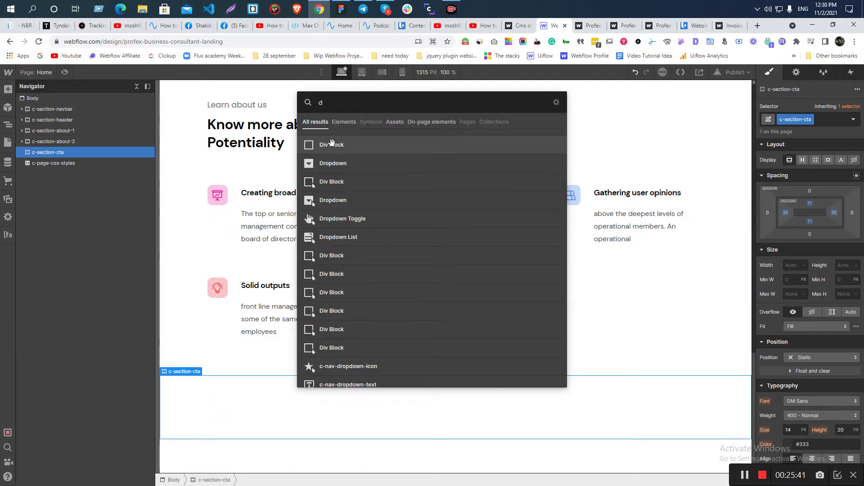
click(332, 145)
click(792, 118)
text(c-wrapper-1104)
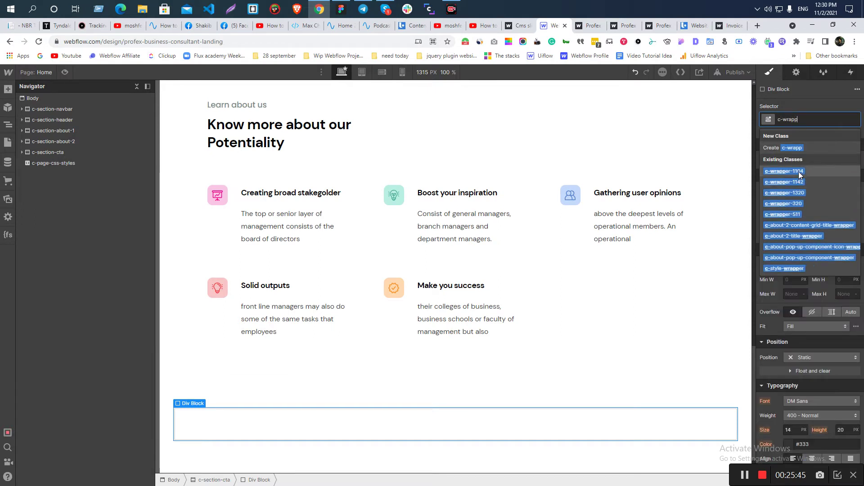
click(800, 171)
Duplicate the div's wrapper class under the name c-wrapper-990 and set its maximum width to 990 px
click(815, 119)
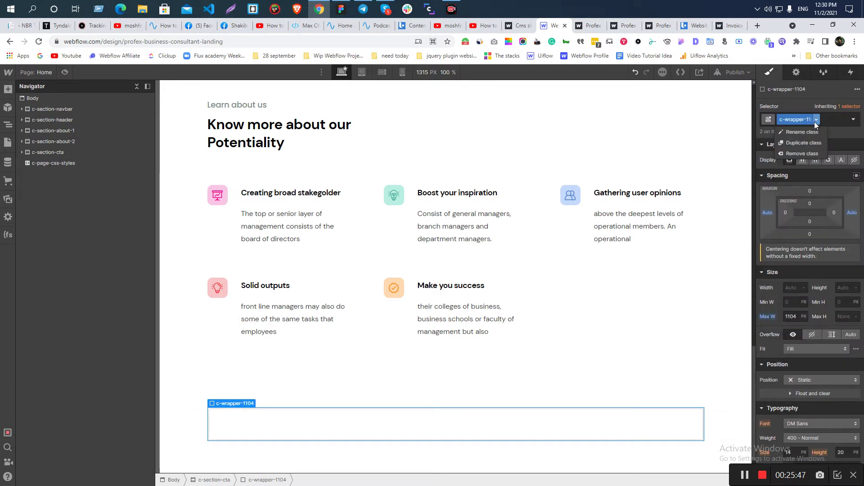
click(808, 144)
key(BackSpace)
key(BackSpace)
key(BackSpace)
key(BackSpace)
key(BackSpace)
key(BackSpace)
key(BackSpace)
key(BackSpace)
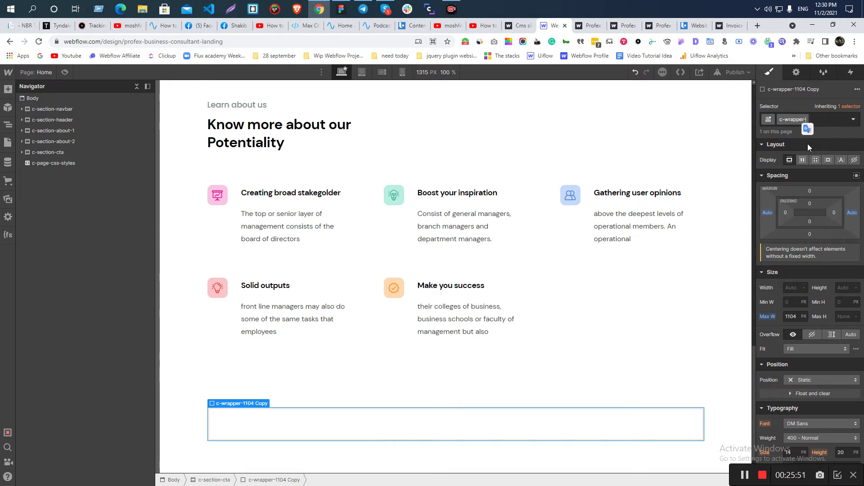
text(990)
key(Return)
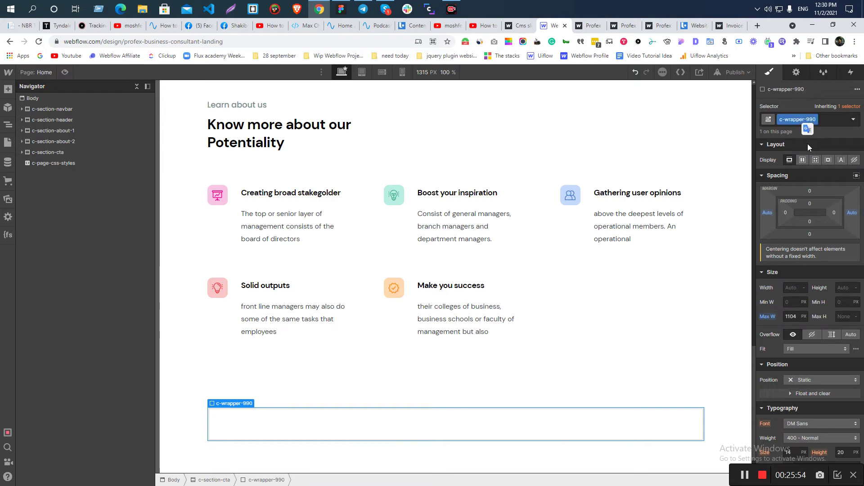
click(798, 316)
key(Return)
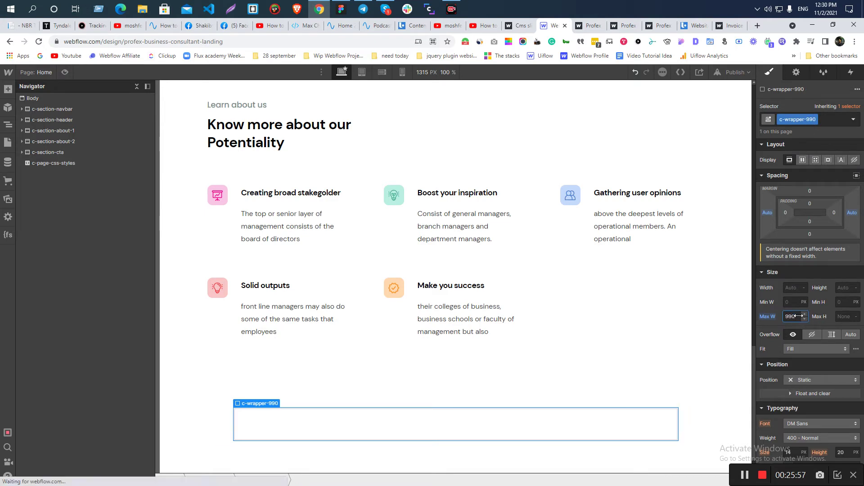
Switch to Figma and examine the banner background bar's dimensions, box shadow and corner radius
click(180, 433)
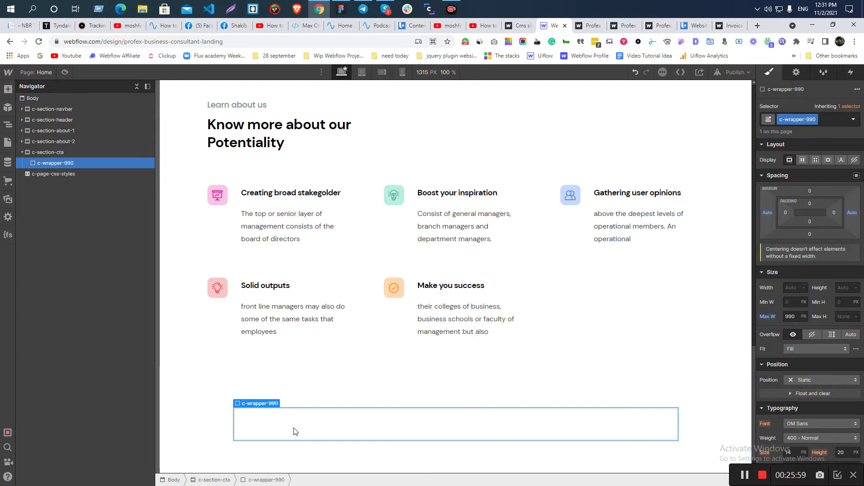
key(alt+Tab)
click(243, 286)
click(379, 288)
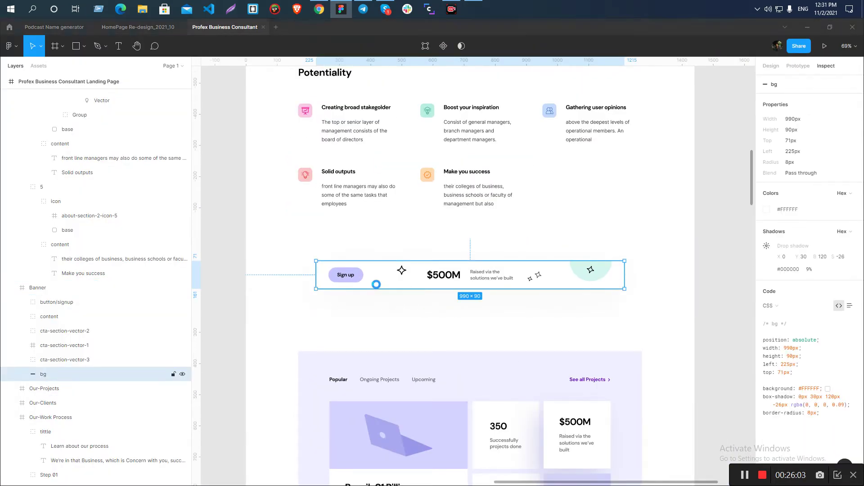
key(Print)
right_click(699, 300)
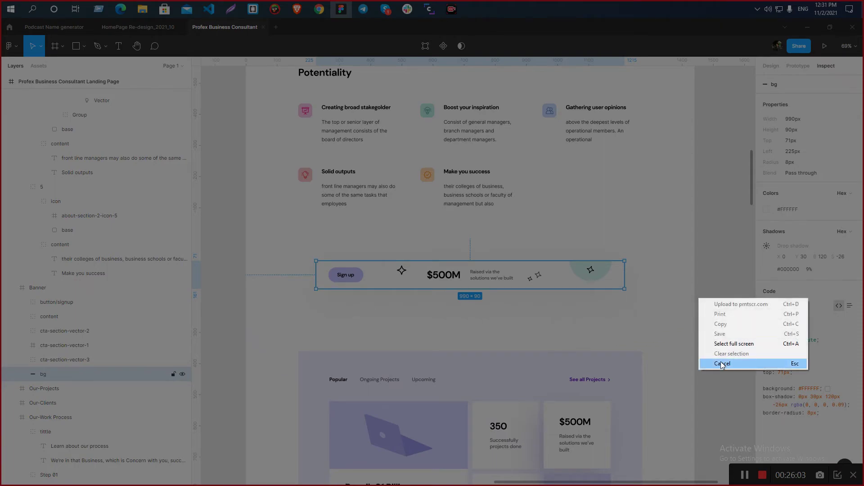
click(722, 363)
ctrl+scroll(488, 326, up, 5)
key(Print)
right_click(423, 298)
click(450, 365)
ctrl+scroll(457, 312, down, 3)
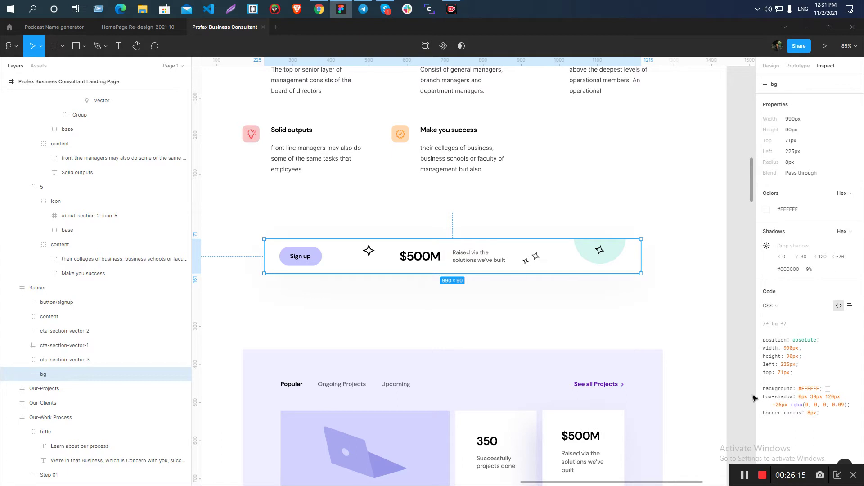
drag(764, 398, 830, 412)
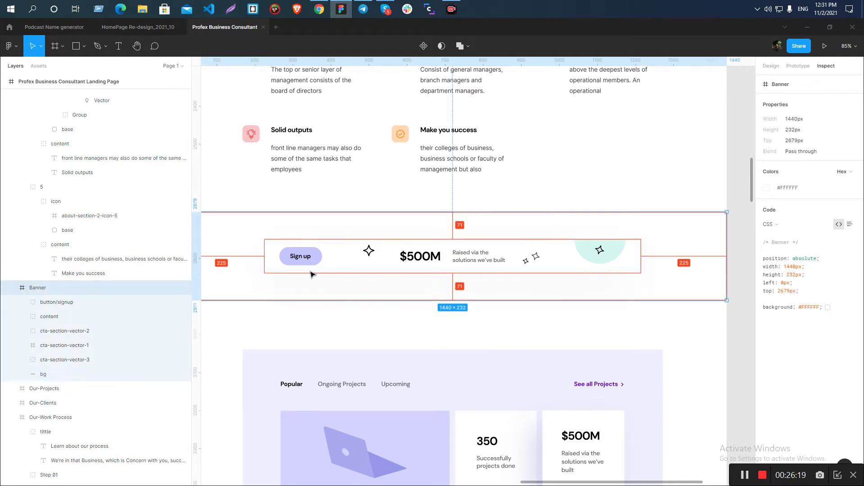
Back in Webflow, add a Div Block inside c-wrapper-990
key(alt+Tab)
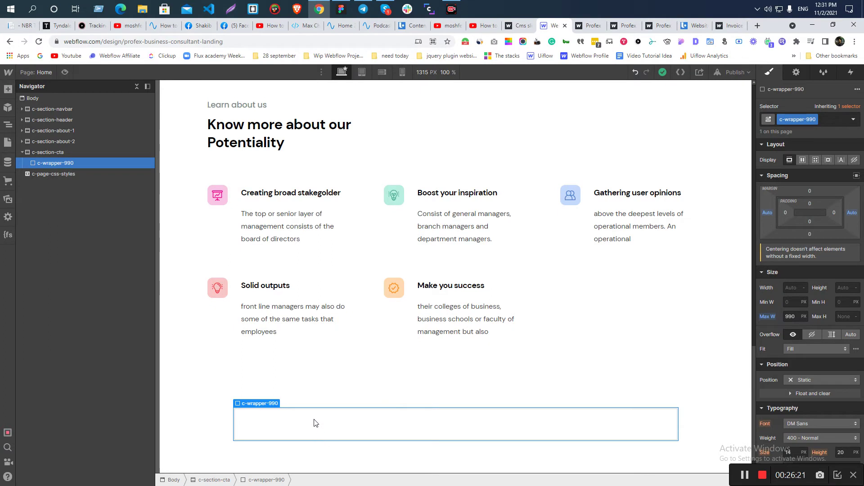
key(ctrl+e)
text(d)
key(Return)
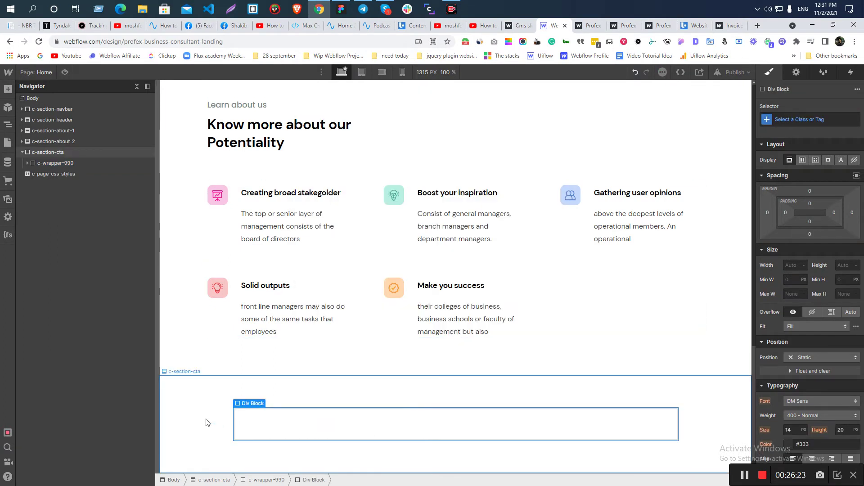
Give the new Div Block the class c-section-cta-block, reusing the section's class name as its base
click(206, 422)
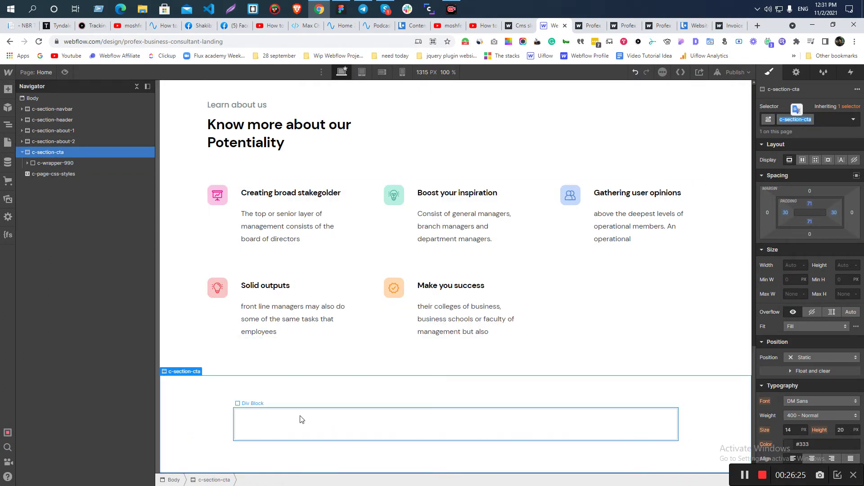
click(302, 419)
click(782, 119)
text(c-section-cta)
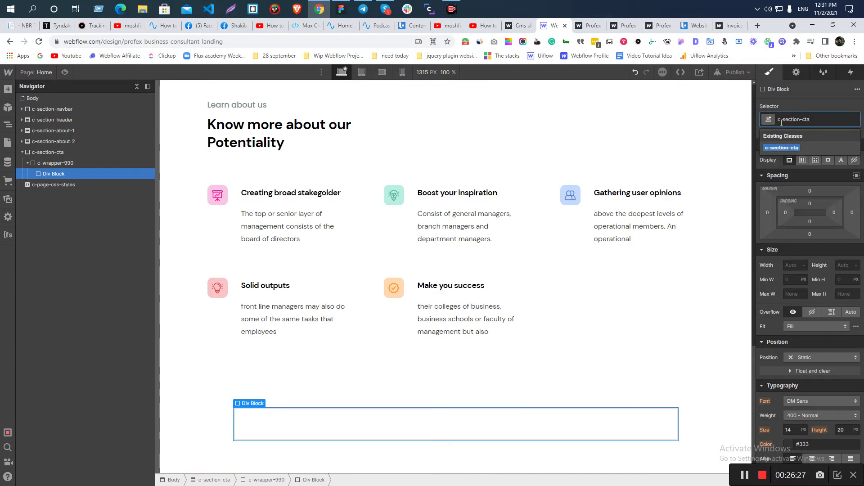
text(-)
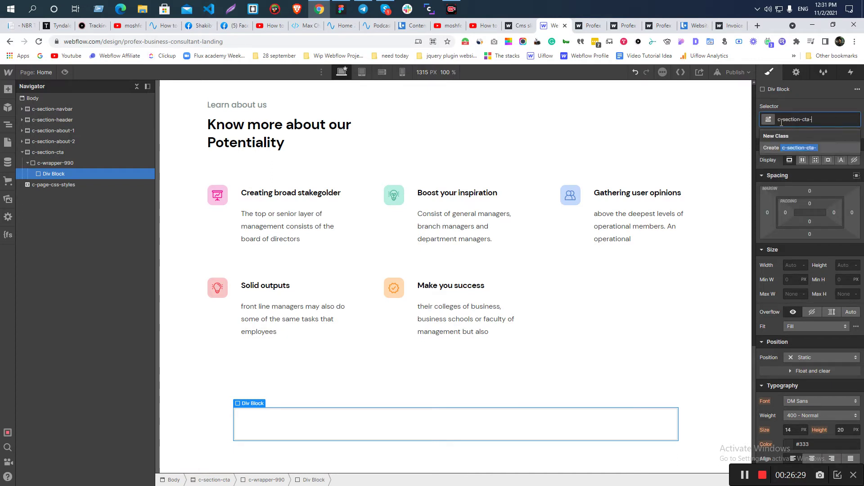
text(blox)
key(BackSpace)
key(Return)
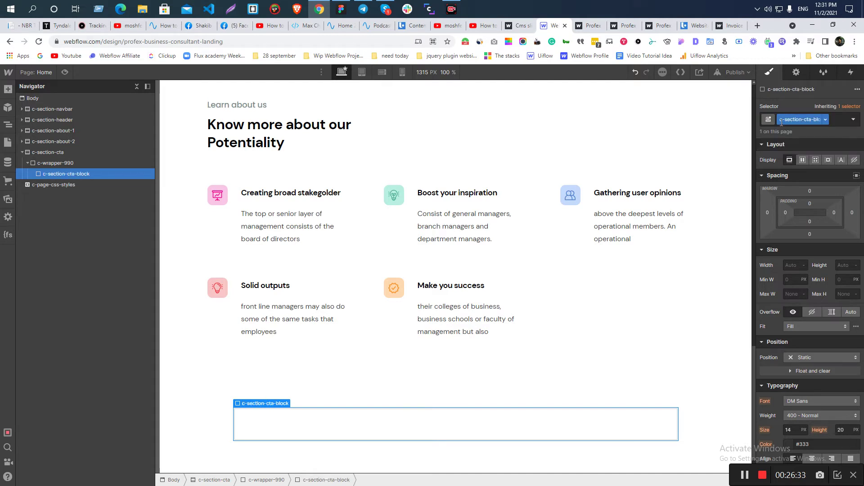
Examine the sizes and spacing of the Sign up button and the $500M content within the banner bar in Figma
scroll(287, 407, down, 1)
key(alt+Tab)
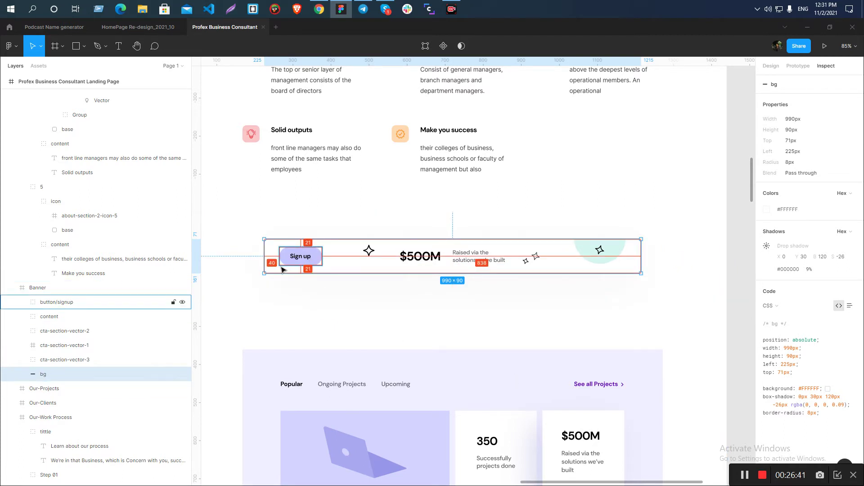
scroll(281, 268, up, 3)
scroll(402, 270, down, 3)
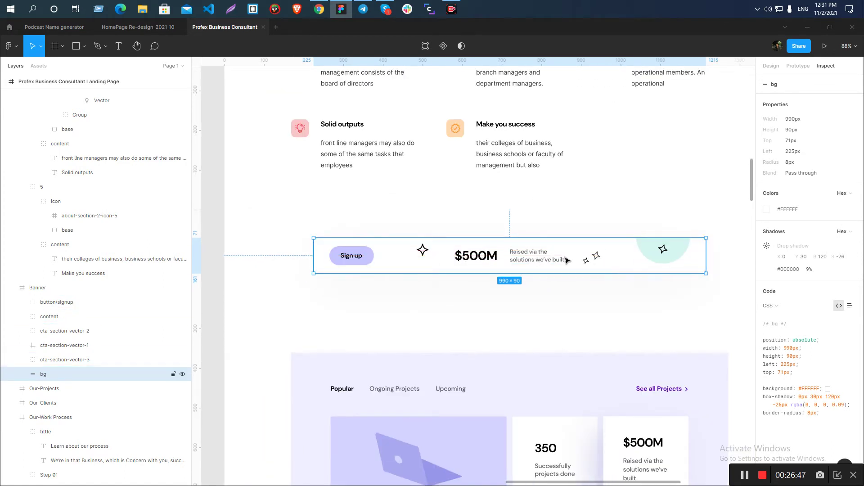
click(341, 263)
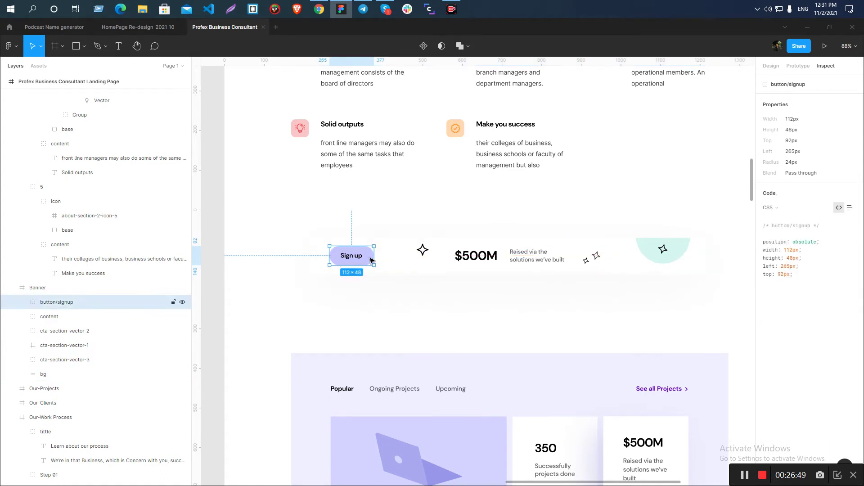
click(490, 261)
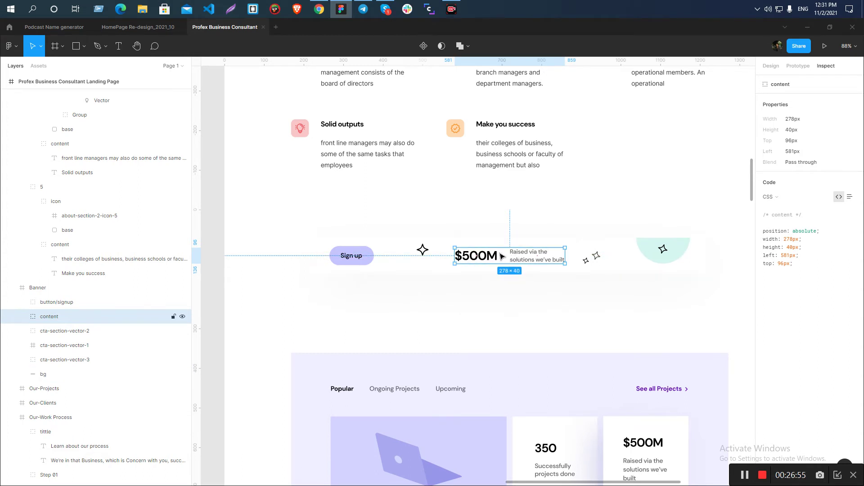
key(alt)
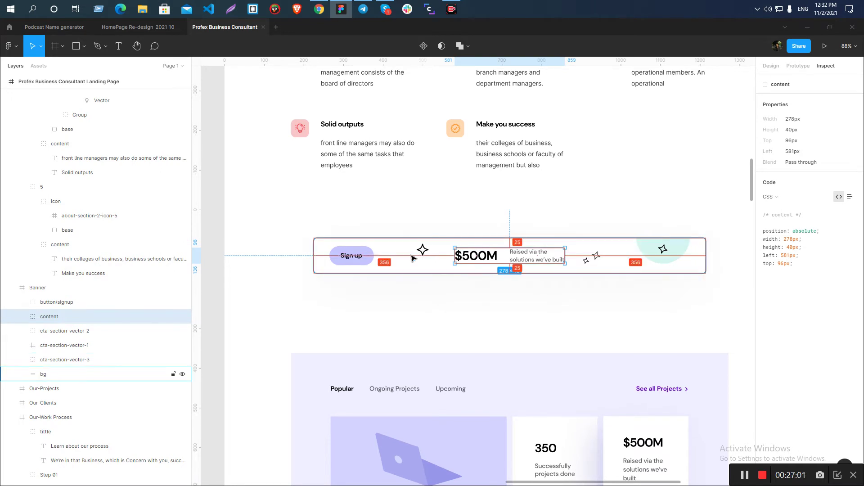
key(alt+Tab)
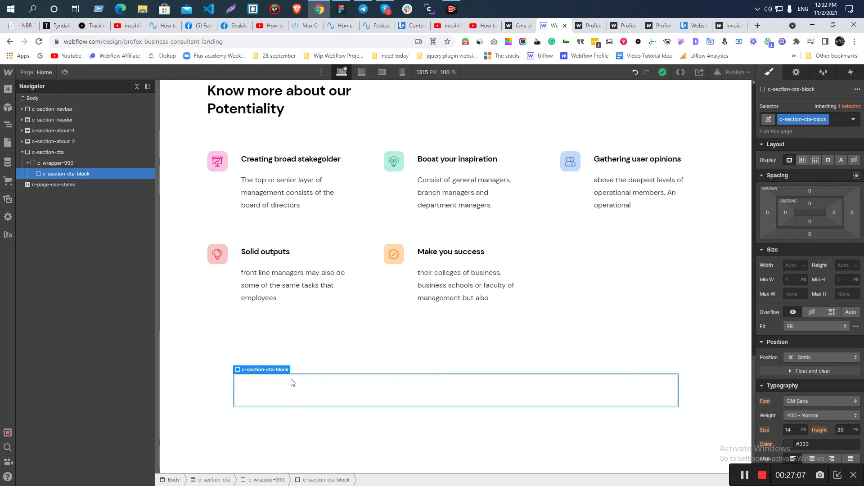
key(alt+Tab)
key(alt+Tab)
key(alt+Tab)
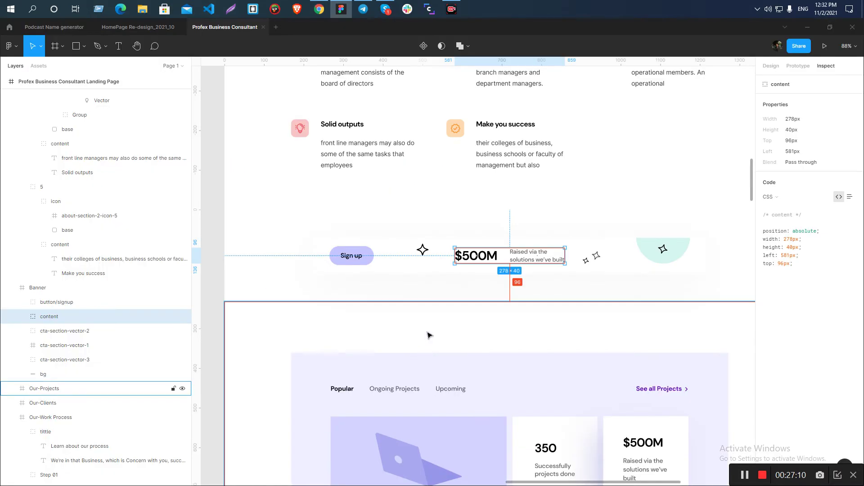
Check the banner bar's corner radius in Figma and set c-section-cta-block's border radius to 8 px in Webflow
click(404, 272)
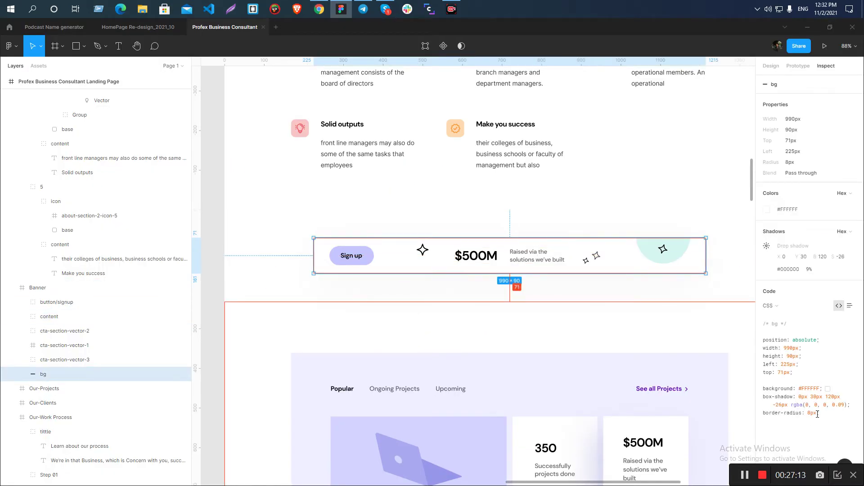
key(alt+Tab)
scroll(823, 394, down, 5)
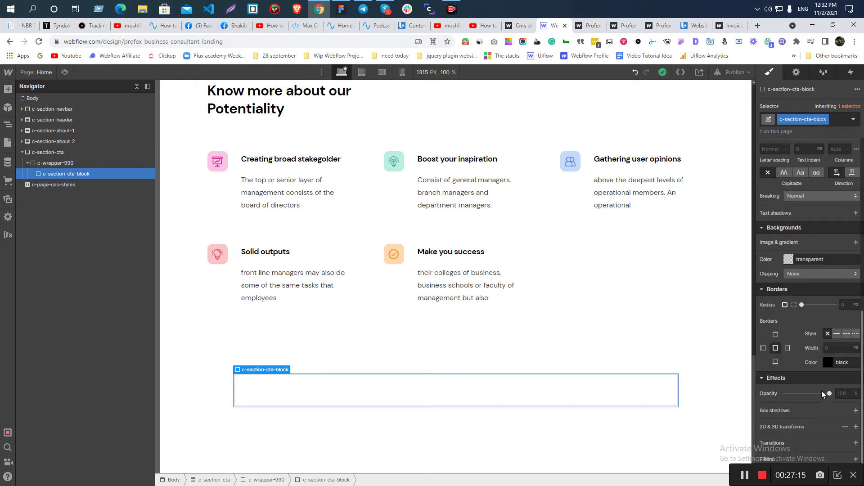
click(843, 304)
text(8)
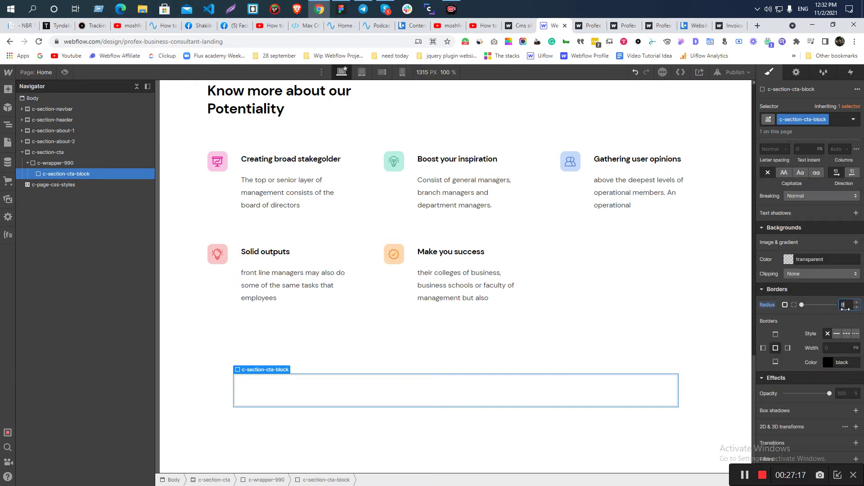
Copy the banner bar's box-shadow declaration from its CSS code in Figma
key(alt+Tab)
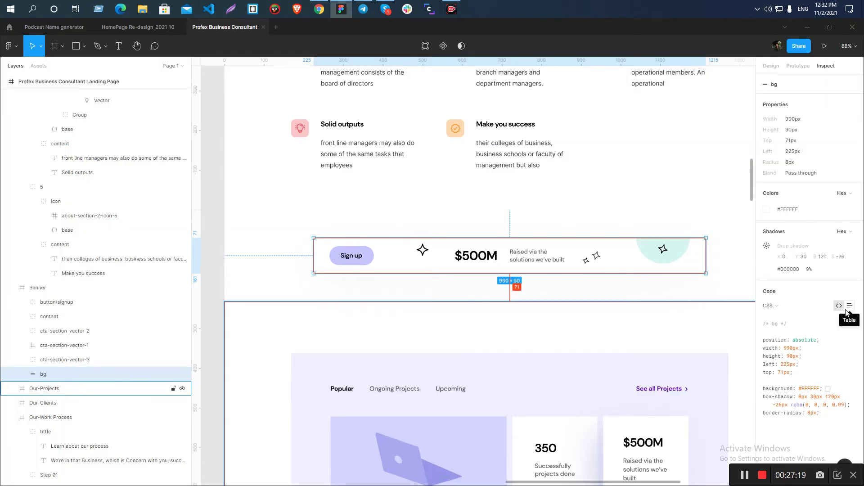
drag(847, 404, 764, 397)
key(ctrl+c)
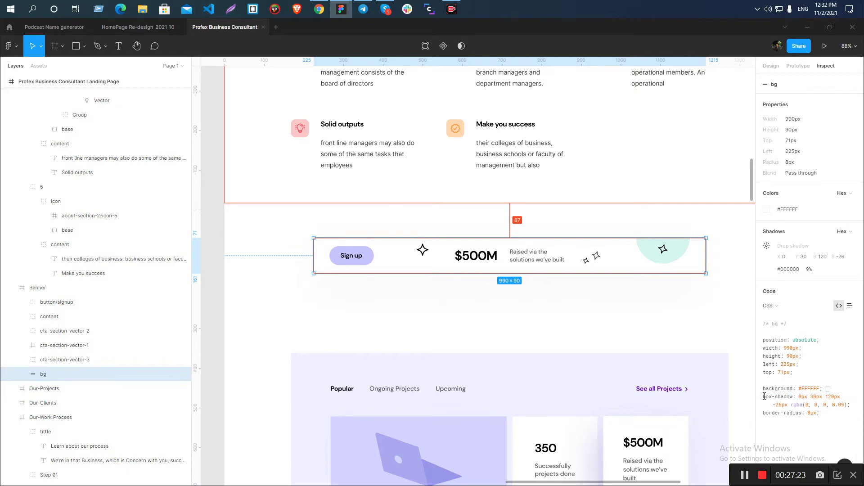
Open the c-page-css-styles embed's code in Webflow and add an opening and closing style tag
key(alt+Tab)
click(51, 185)
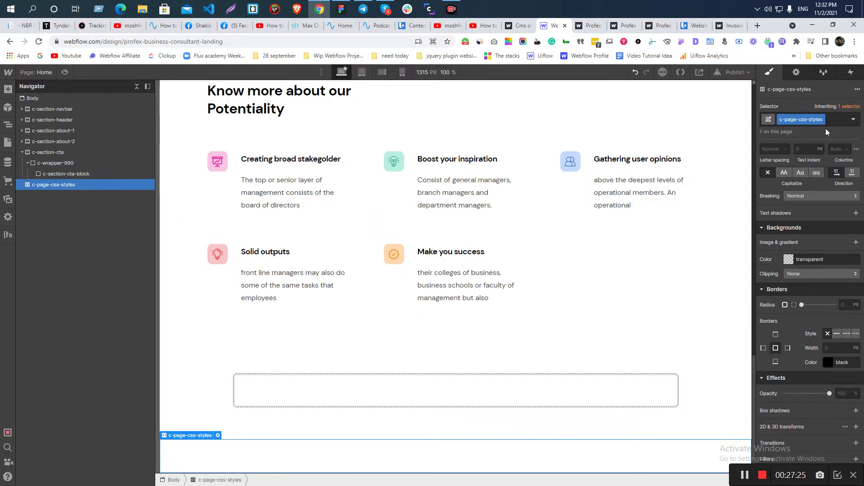
click(796, 72)
click(800, 133)
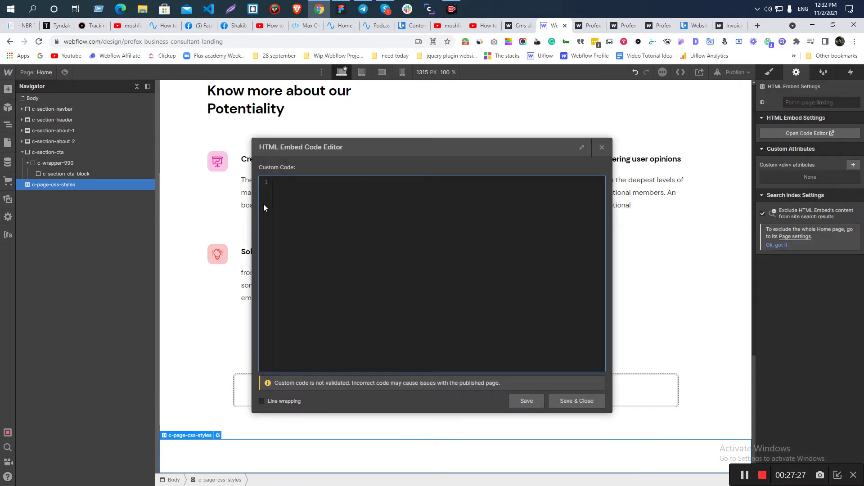
text(<></style>)
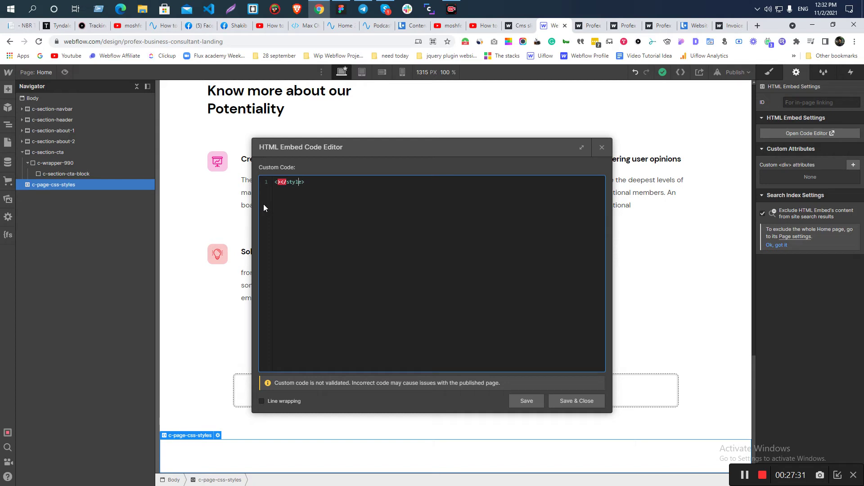
key(Home)
key(Right)
text(styl)
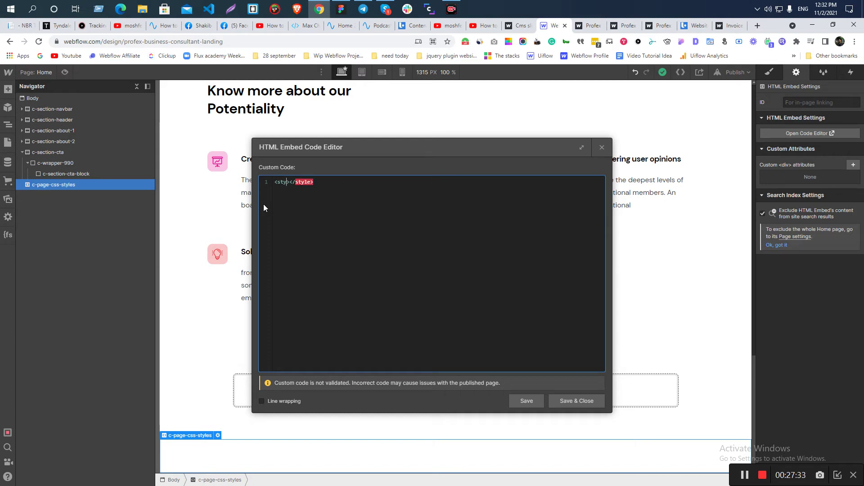
text(e)
key(Right)
key(Return)
key(Return)
Add a .c-section-cta-block rule with the copied box shadow 0px 30px 120px -26px rgba(0, 0, 0, 0.09) and save the embed
text(.c-section-cta0)
key(BackSpace)
text(-block {)
key(Return)
key(ctrl+v)
click(560, 402)
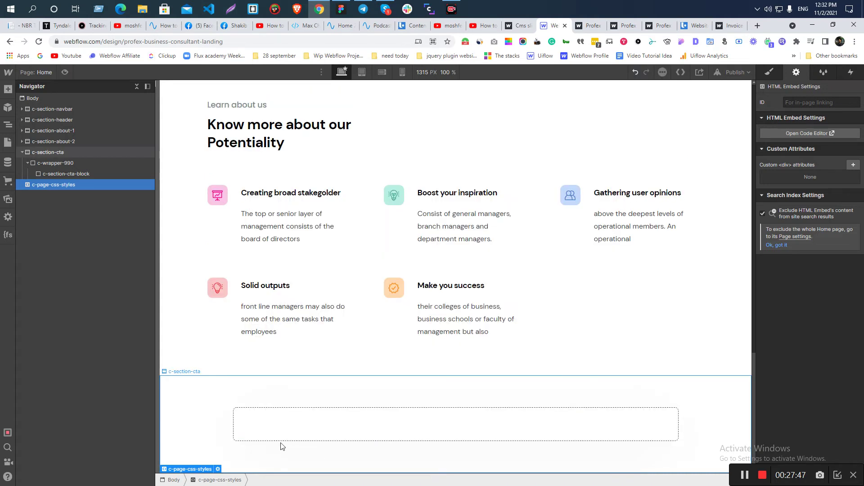
Compare the shadow around c-section-cta-block in Webflow with the banner bar's shadow in Figma
click(216, 402)
click(275, 426)
click(272, 446)
key(alt+Tab)
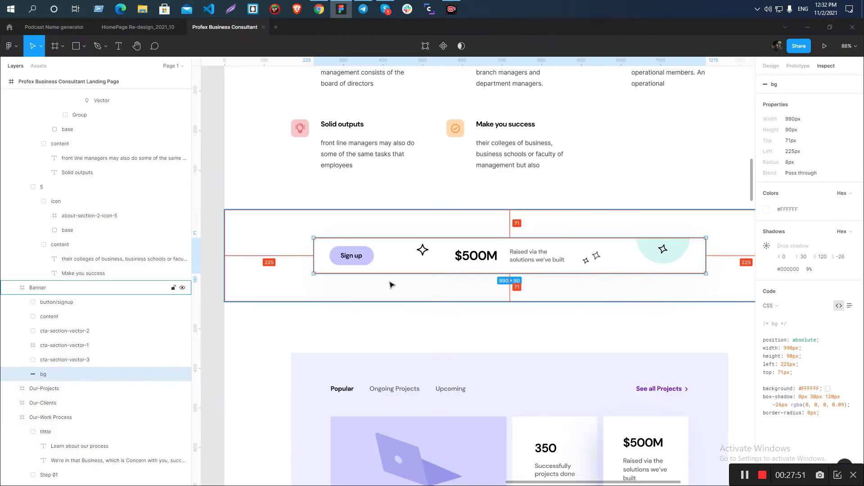
key(alt+Tab)
click(310, 432)
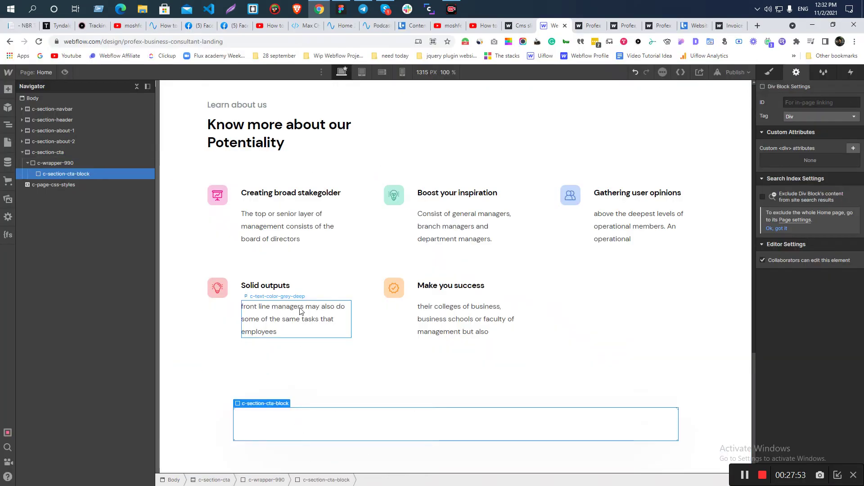
Examine up close in Figma how the bar's shadow spreads across the Banner frame and into the Our-Projects frame
click(341, 9)
click(270, 318)
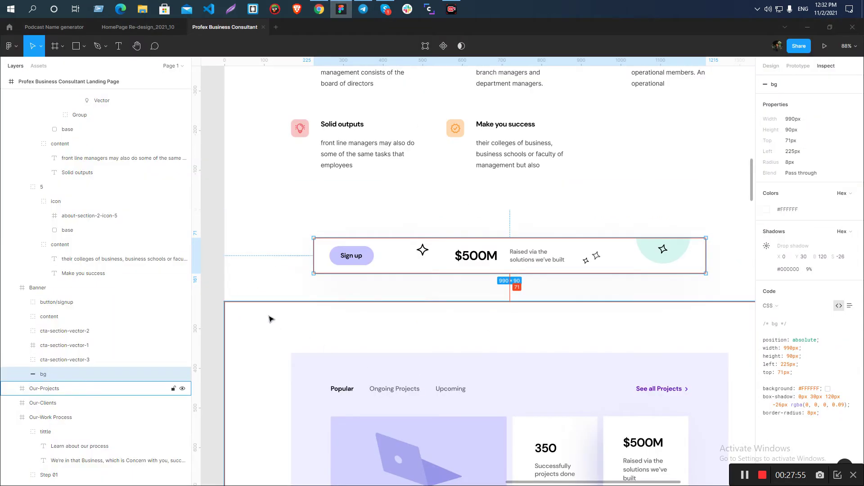
scroll(286, 313, up, 10)
scroll(286, 314, down, 5)
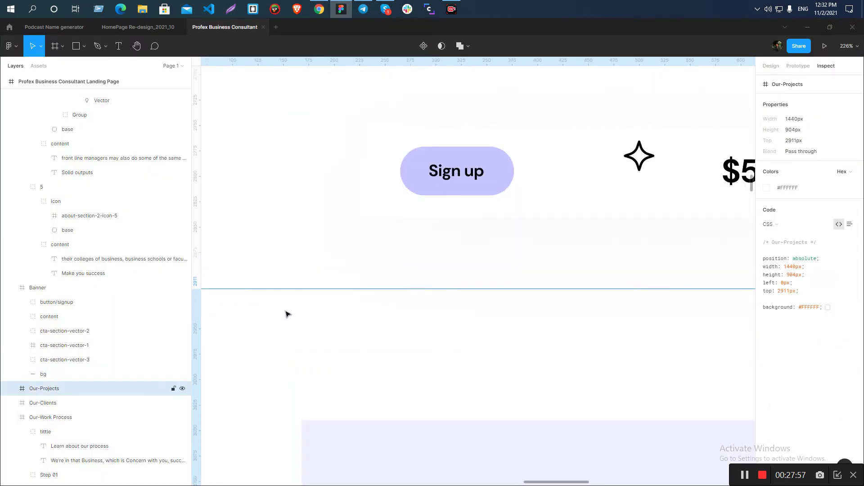
ctrl+click(386, 191)
click(251, 203)
ctrl+click(363, 195)
click(293, 208)
ctrl+click(368, 207)
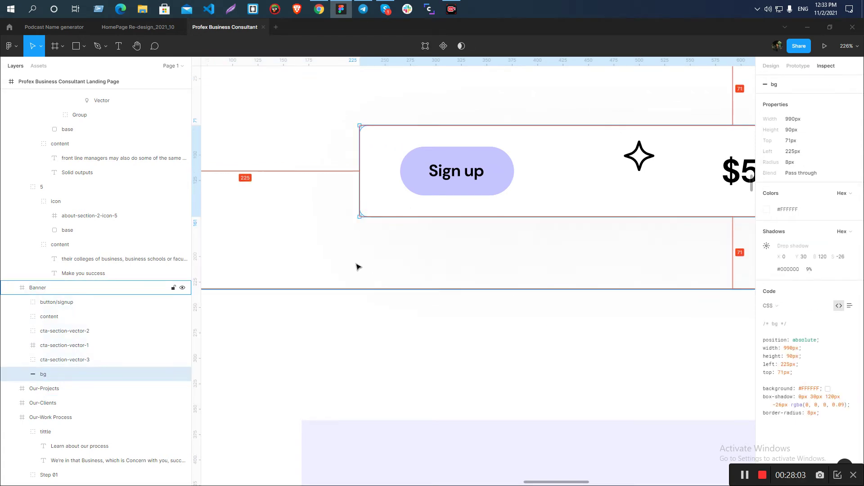
click(355, 222)
scroll(295, 214, down, 10)
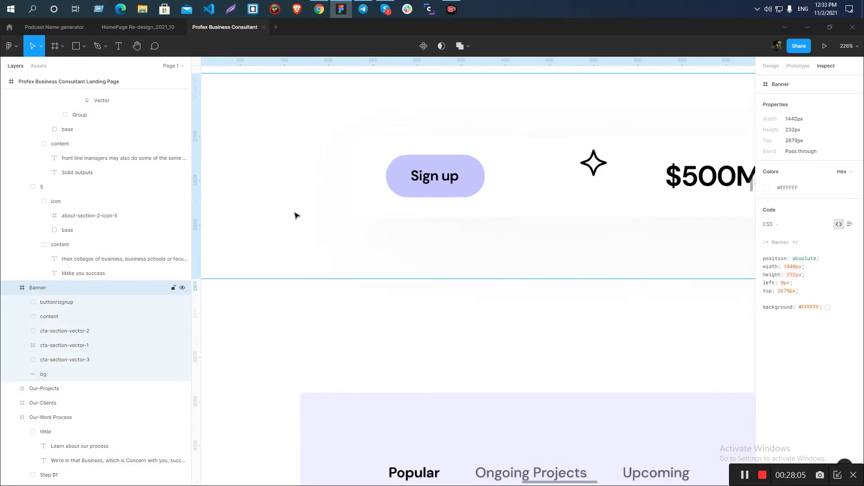
ctrl+click(334, 214)
click(442, 291)
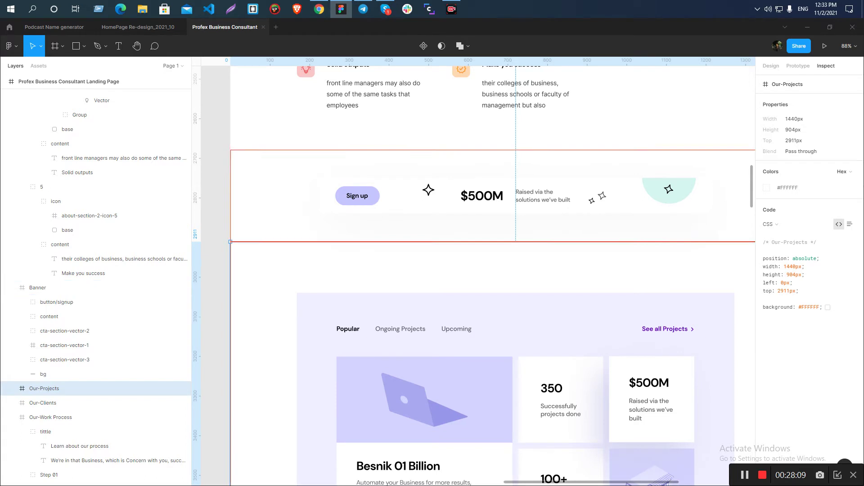
Measure the spacing between the banner bar's bg shape and the edges of the surrounding Banner frame
ctrl+click(334, 212)
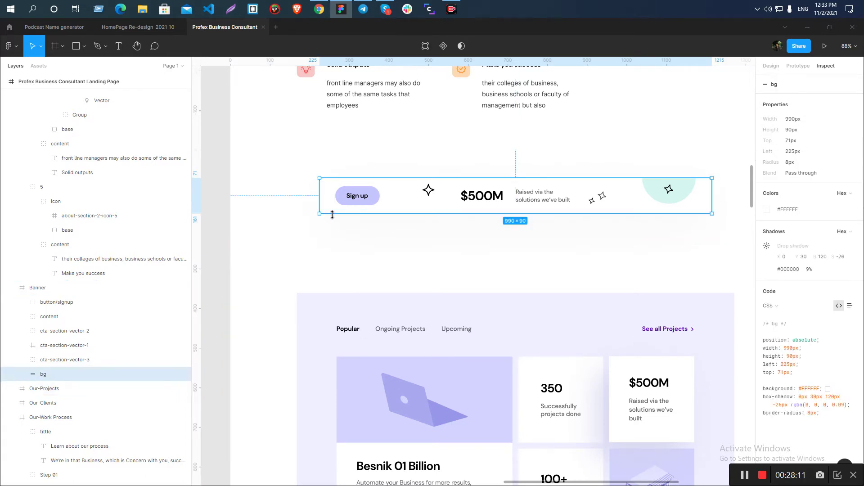
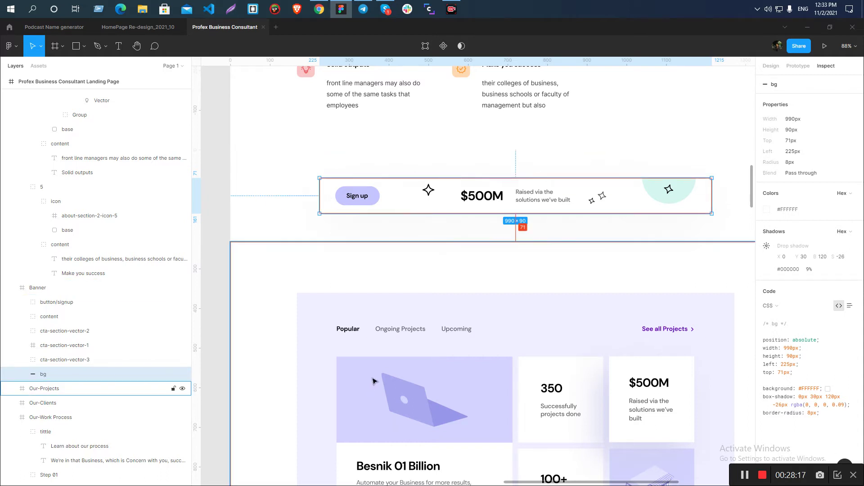
click(207, 268)
click(324, 215)
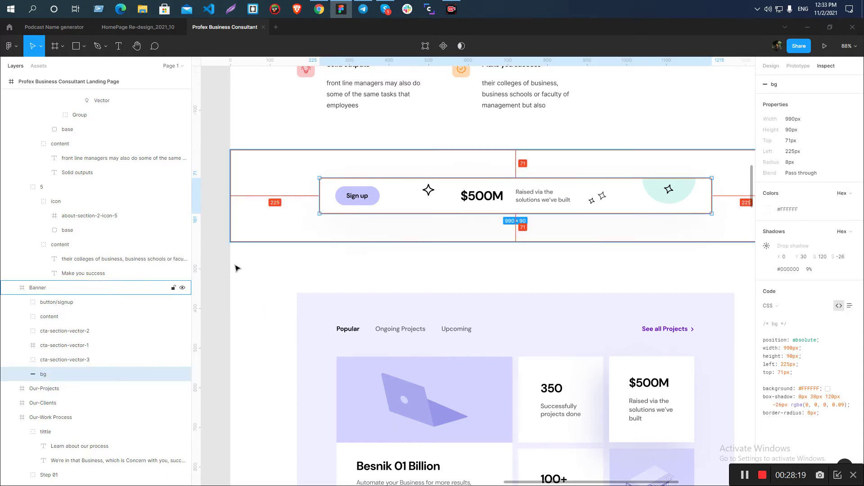
click(222, 226)
click(321, 210)
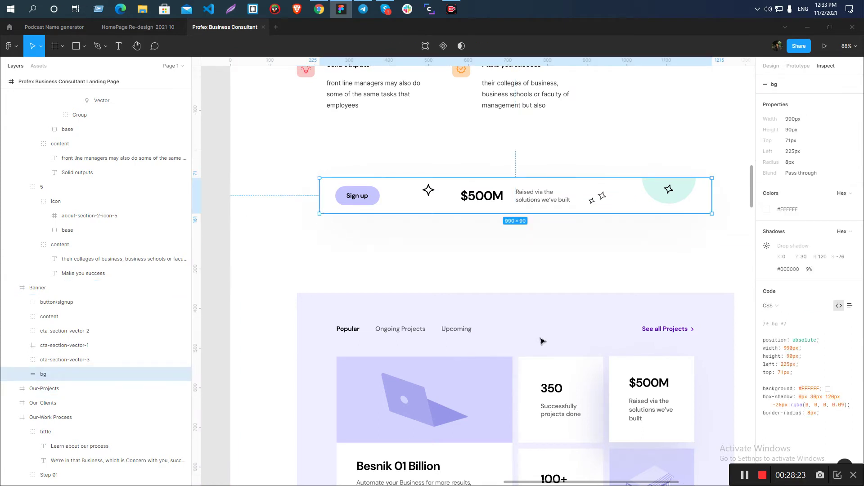
Measure the distances from the Sign up button to the edges of the banner bar
click(346, 198)
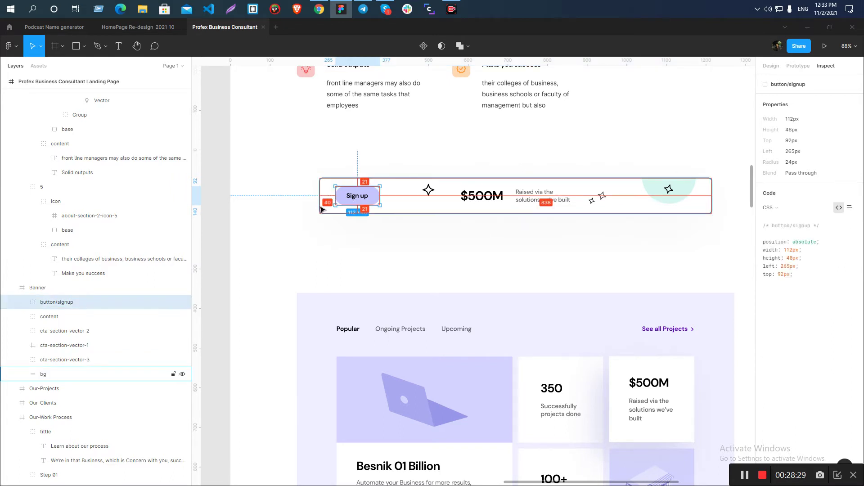
key(alt+Tab)
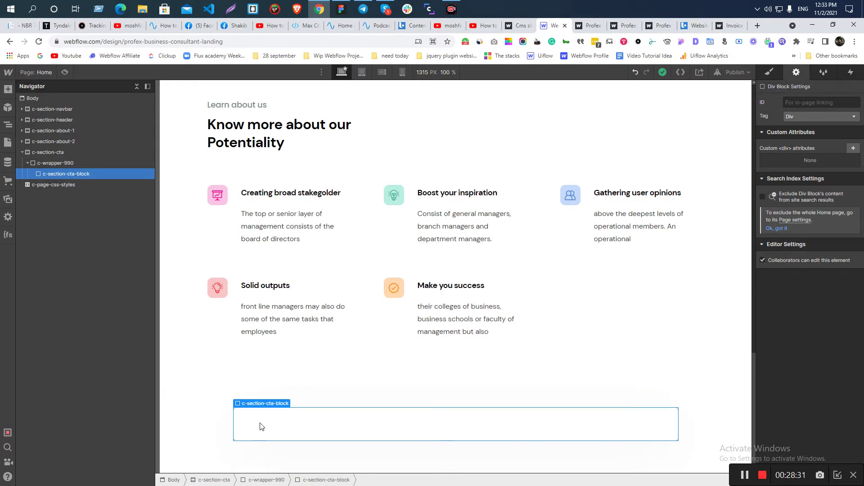
key(alt+Tab)
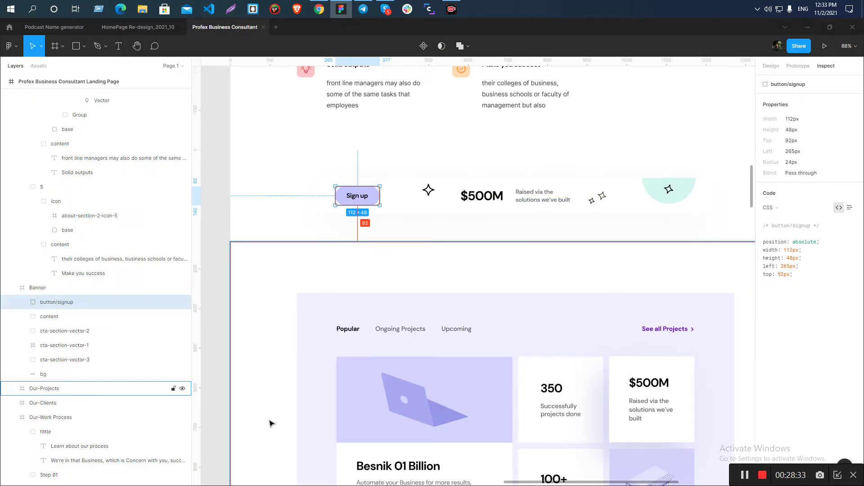
Switch to Webflow and set the left and right padding of c-section-cta-block to 40 px
key(alt+Tab)
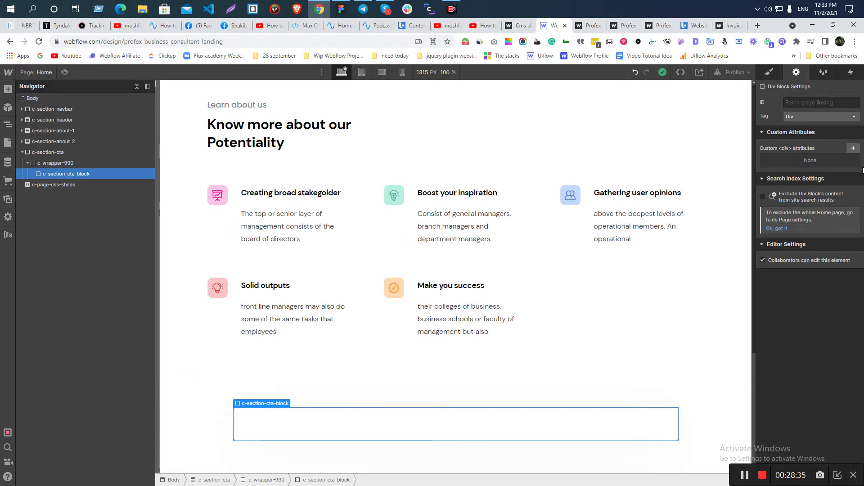
click(774, 73)
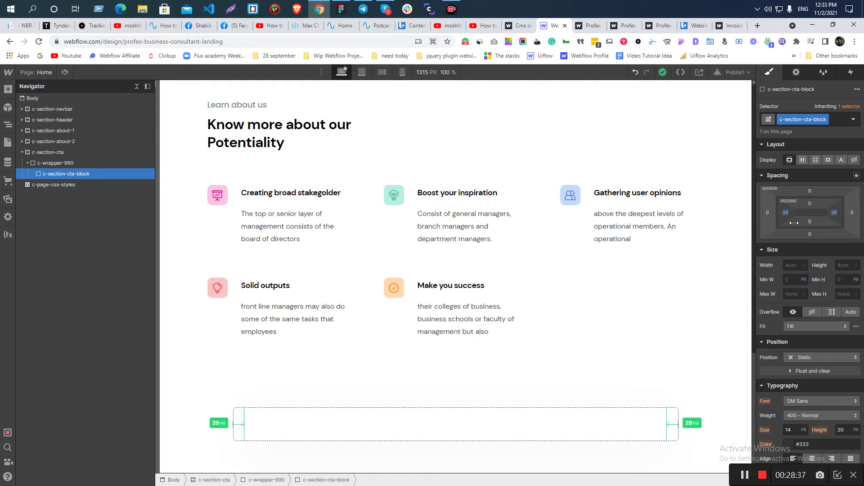
drag(795, 223, 798, 257)
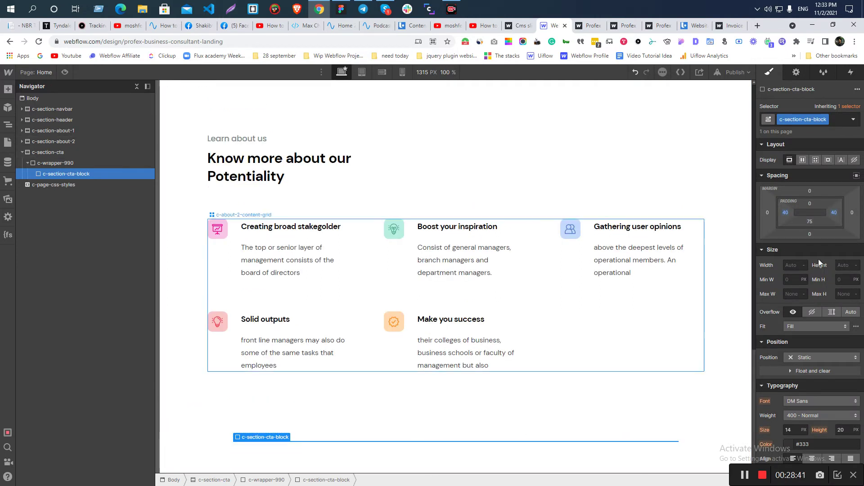
Set the top and bottom padding of c-section-cta-block to 10 px
click(810, 204)
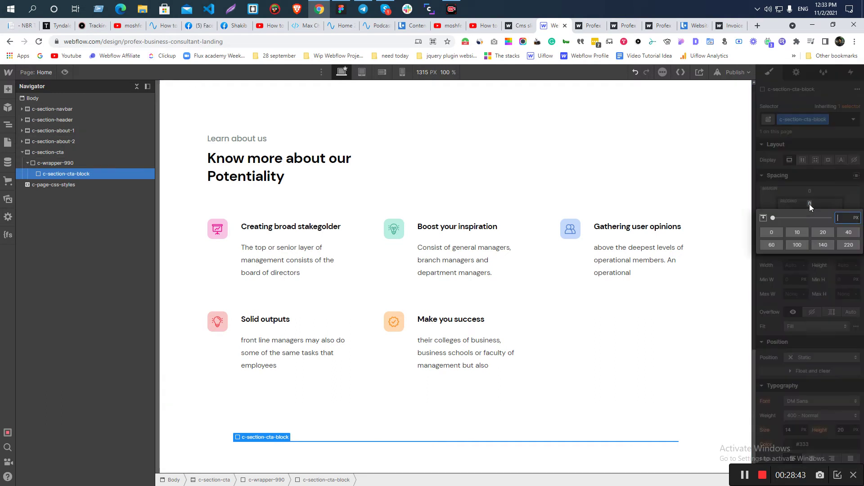
text(10)
key(Return)
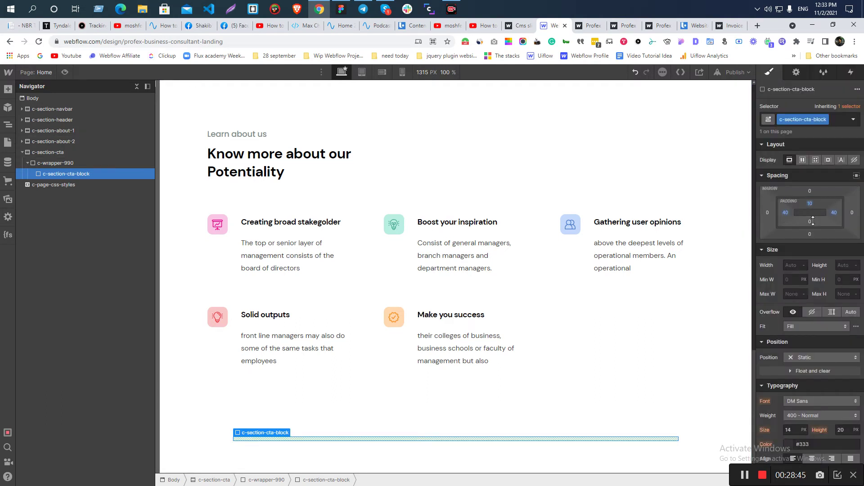
click(810, 222)
text(10)
key(Return)
Check the Sign up button's vertical spacing in Figma, and set c-section-cta-block's top and bottom padding to 21 px in Webflow
key(alt+Tab)
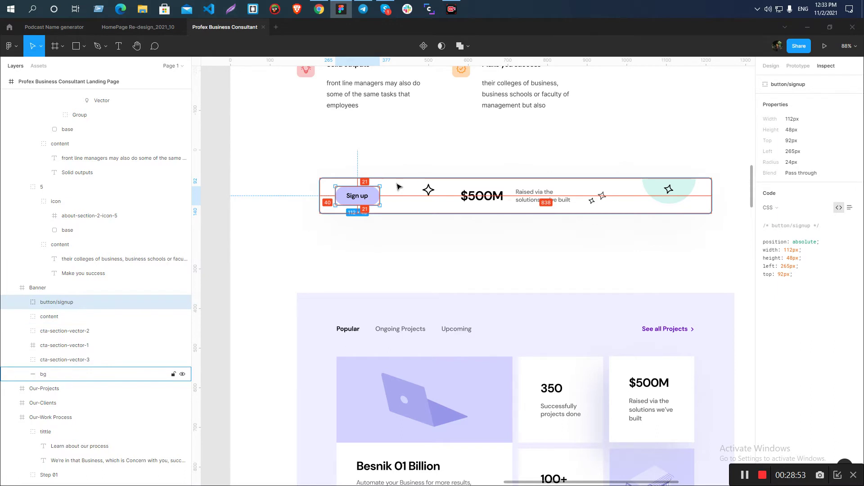
key(alt+Tab)
drag(836, 229, 824, 206)
click(811, 206)
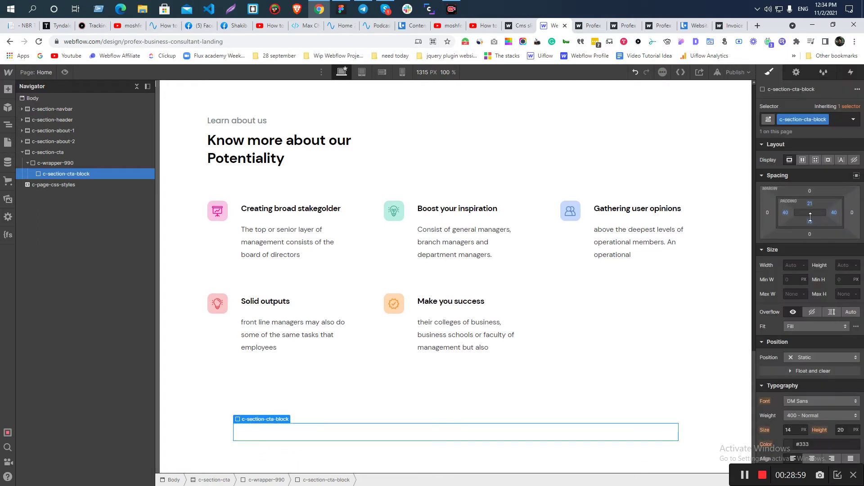
text(21)
key(Return)
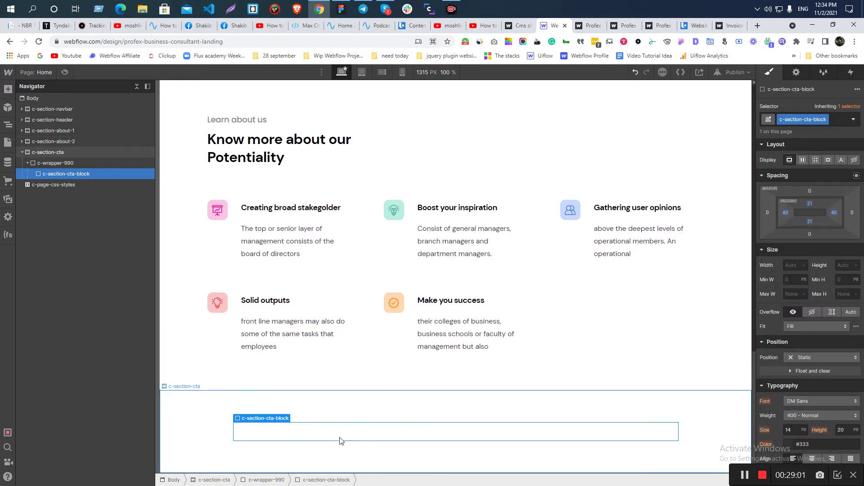
Add a Grid element inside c-section-cta-block and delete its second row
key(ctrl+e)
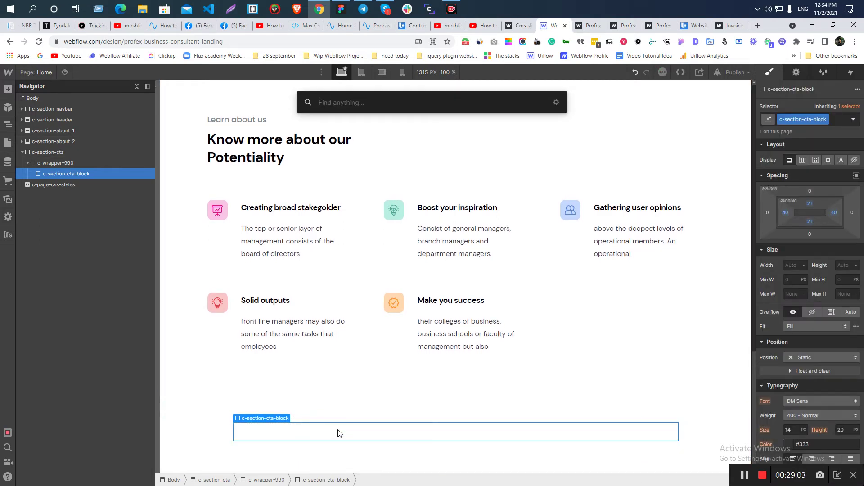
text(grid)
click(359, 144)
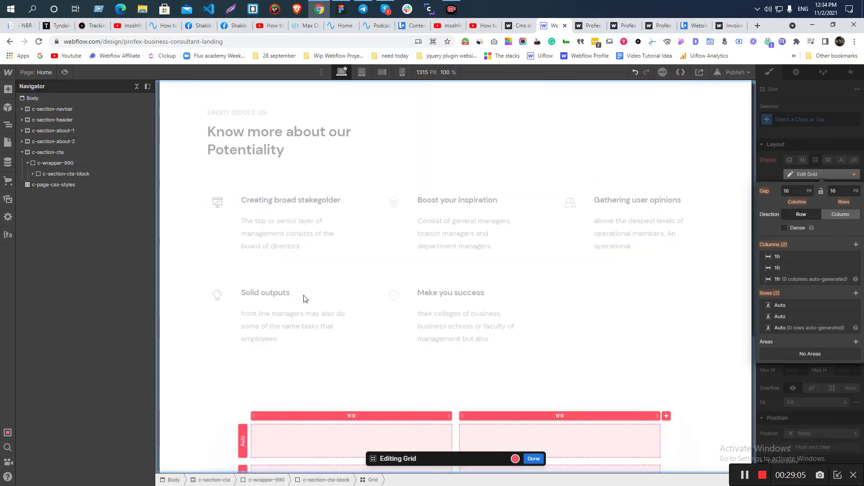
scroll(305, 299, down, 2)
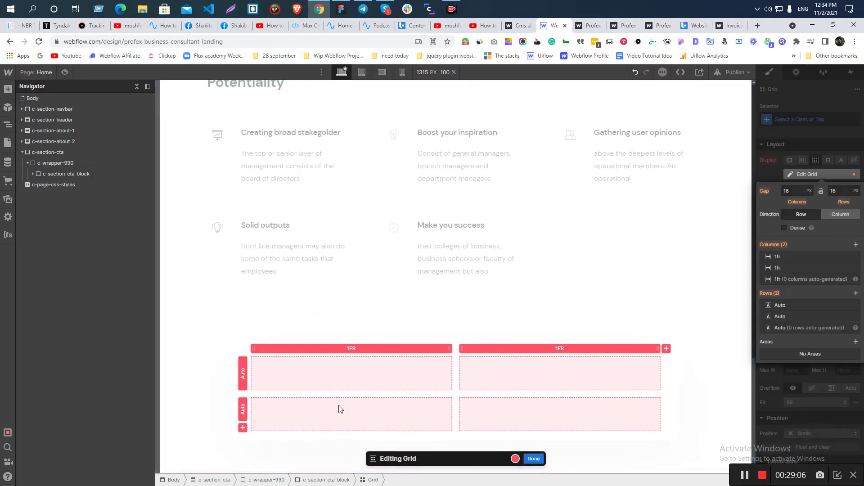
click(246, 413)
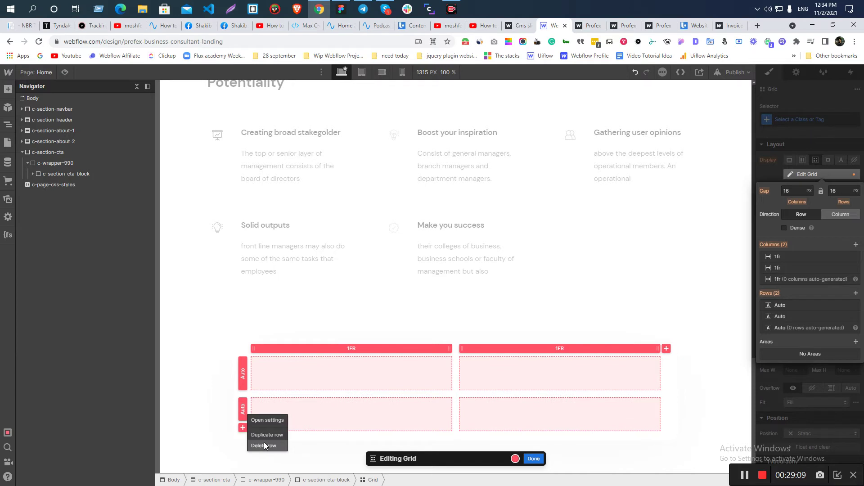
click(264, 446)
key(Escape)
Examine in Figma how the banner bar's button, $500M text and decorative vectors are laid out
key(alt+Tab)
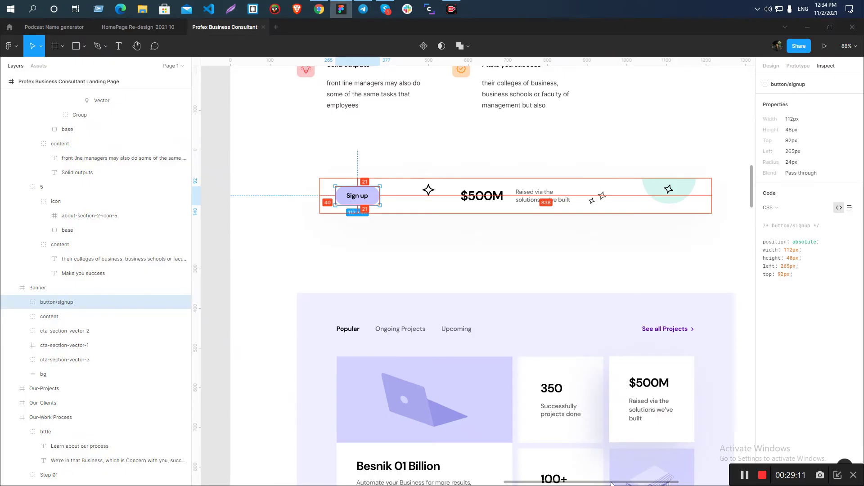
scroll(363, 197, up, 3)
scroll(282, 205, down, 2)
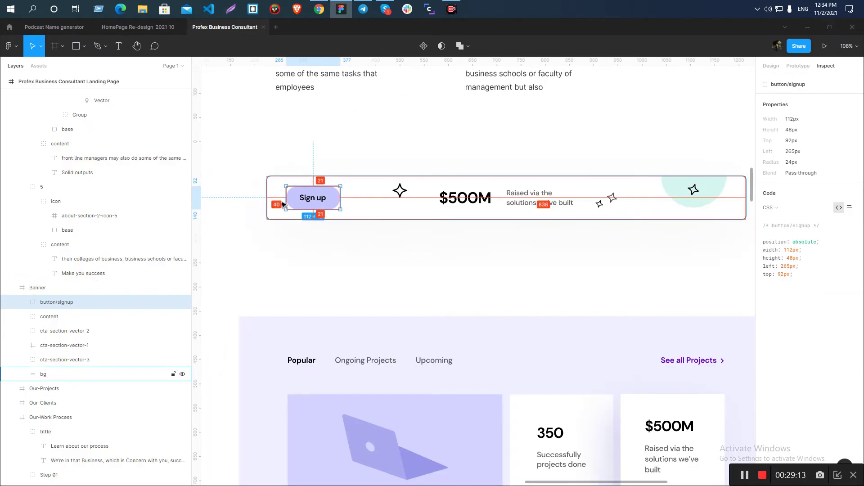
scroll(218, 217, down, 3)
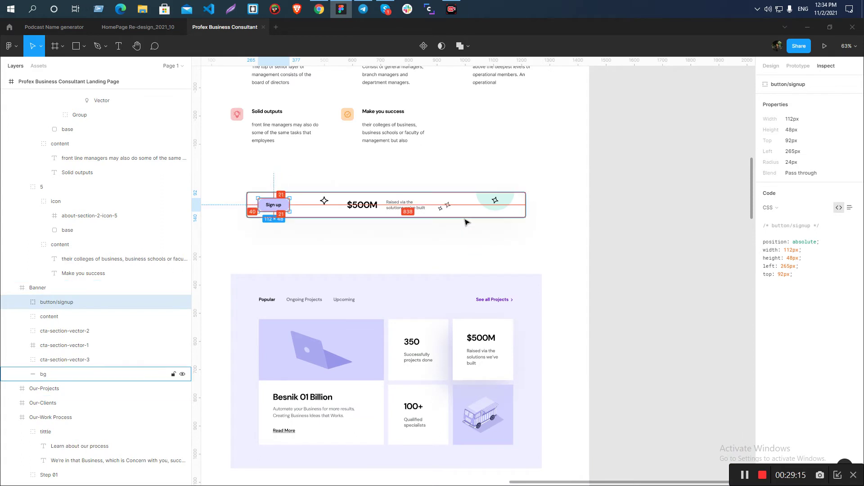
scroll(324, 240, up, 4)
scroll(508, 179, down, 2)
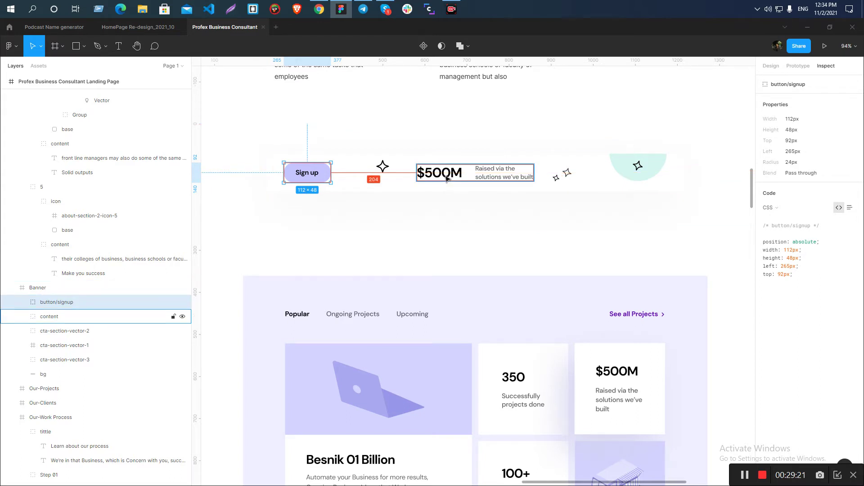
Return to Webflow and add a third column to the grid in c-section-cta-block
key(alt+Tab)
click(287, 422)
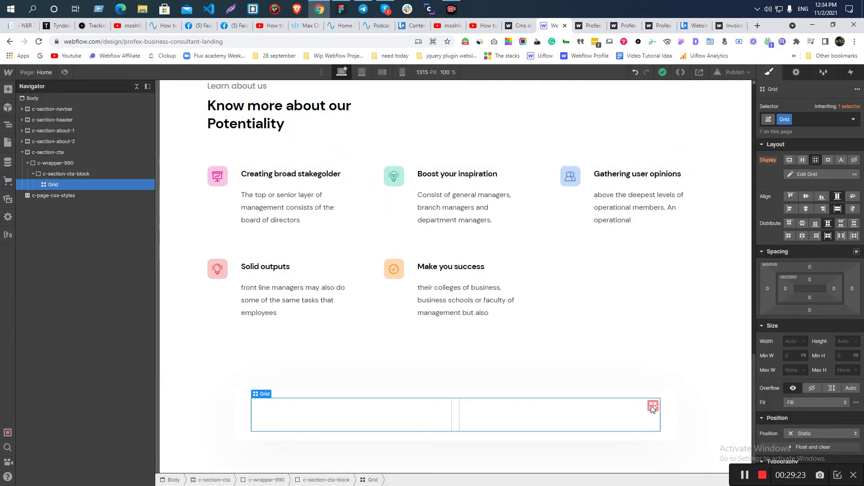
click(653, 407)
click(666, 389)
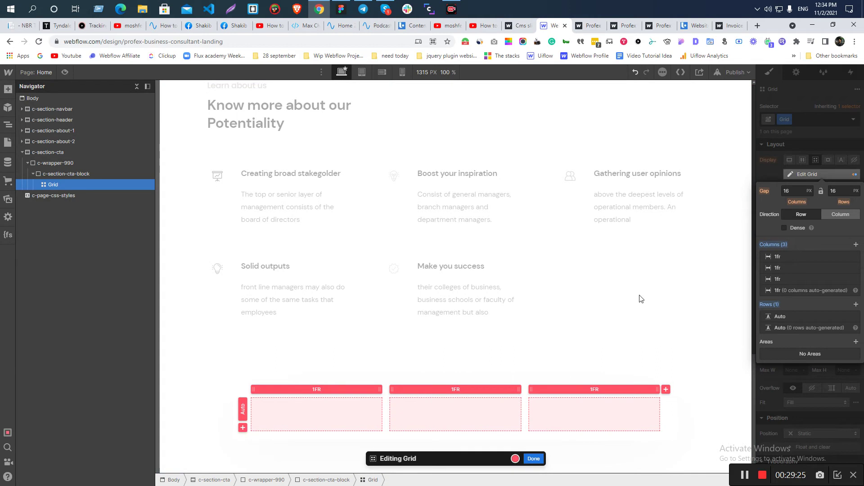
Check the size of the banner's Sign up button in Figma
key(alt+Tab)
click(283, 175)
click(316, 178)
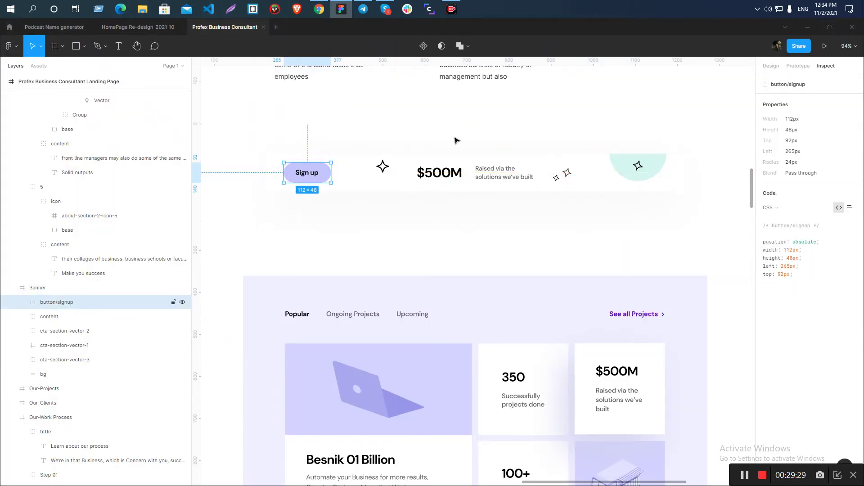
Set the first and third columns of the CTA grid in Webflow to 15% and finish editing the grid
key(alt+Tab)
click(652, 406)
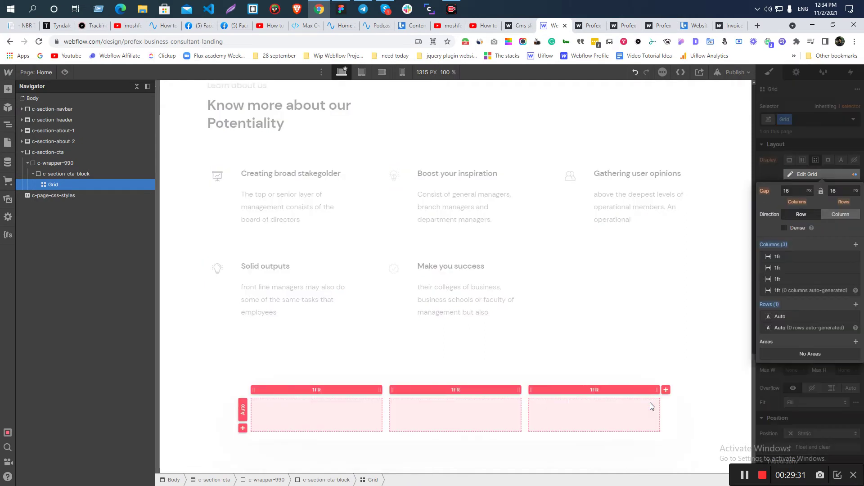
click(317, 389)
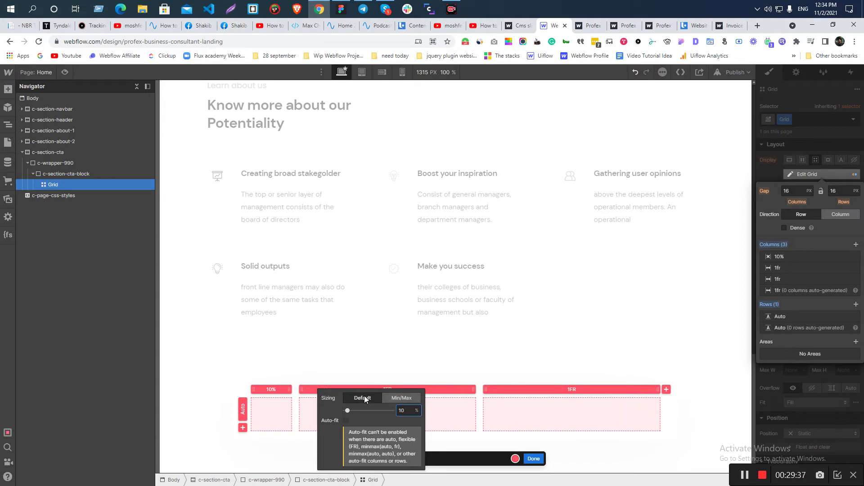
key(BackSpace)
text(5)
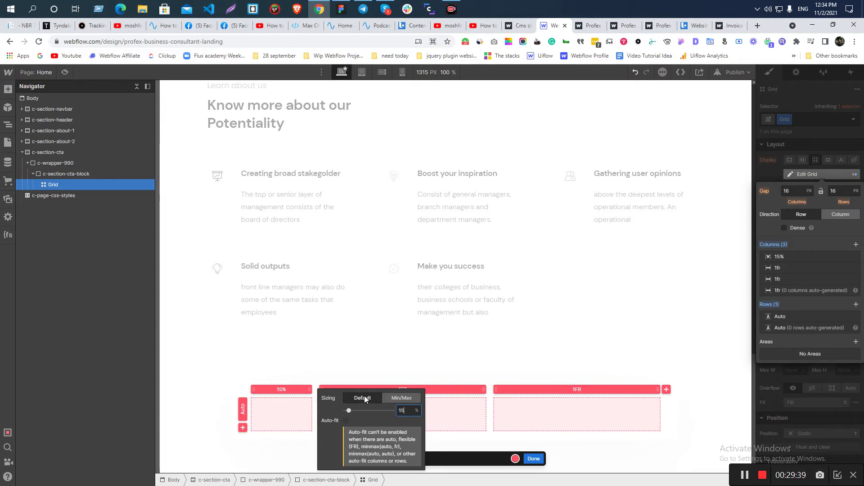
click(580, 390)
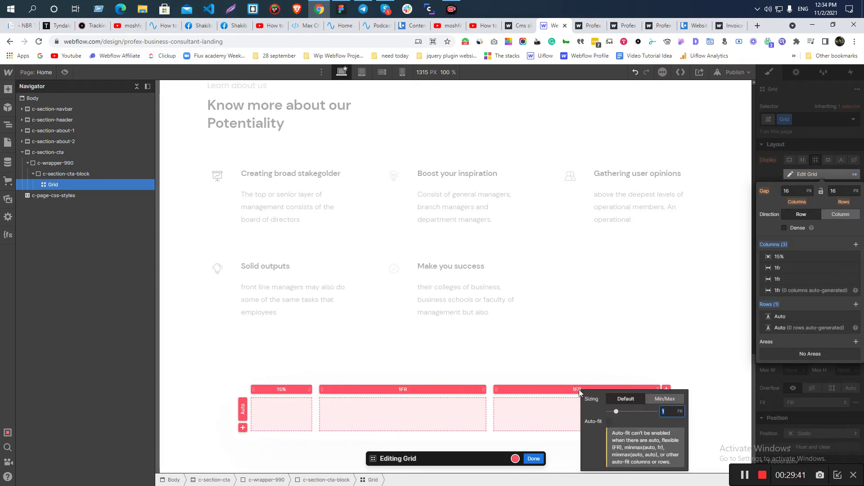
text(5%)
click(833, 96)
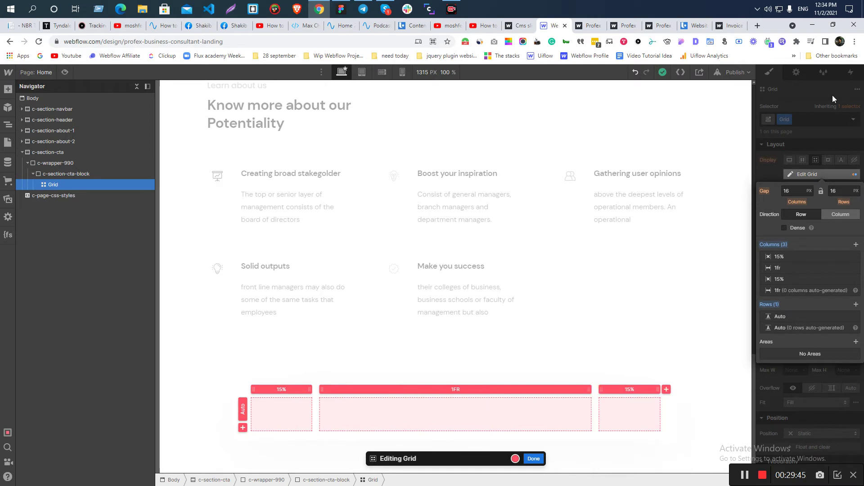
click(831, 95)
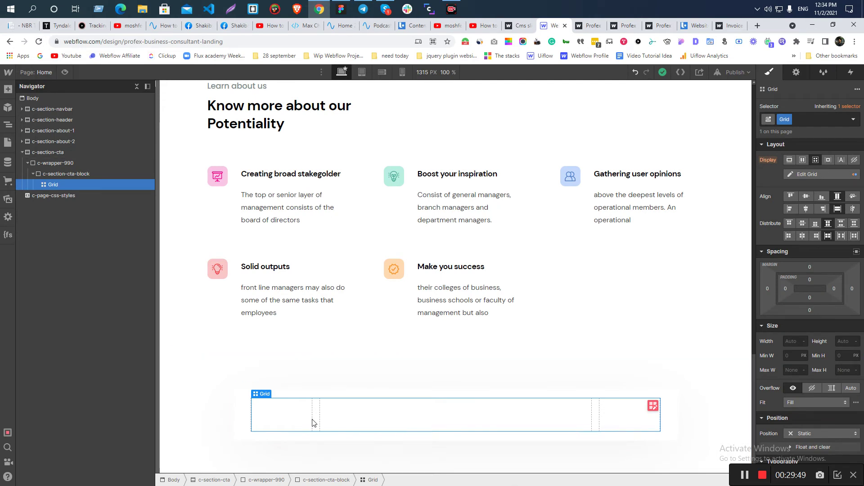
Switch to Figma and examine the banner's Sign up button base and the page sections around it
key(alt+Tab)
click(318, 176)
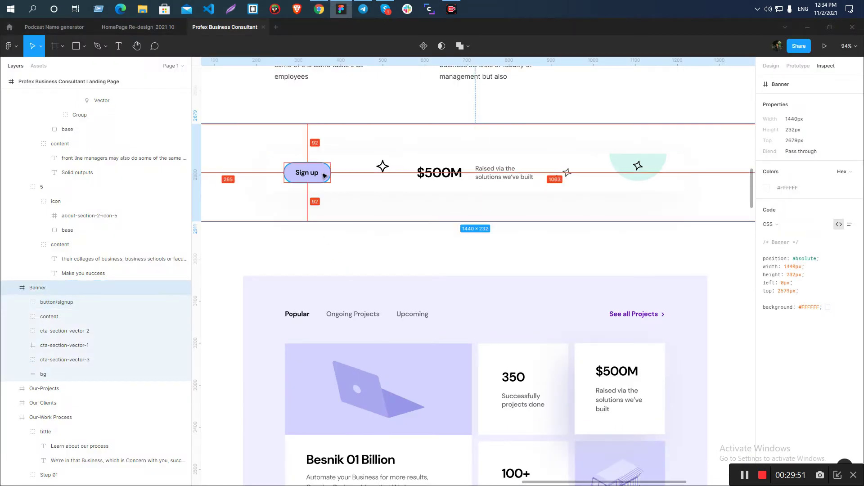
double_click(323, 174)
scroll(337, 225, up, 12)
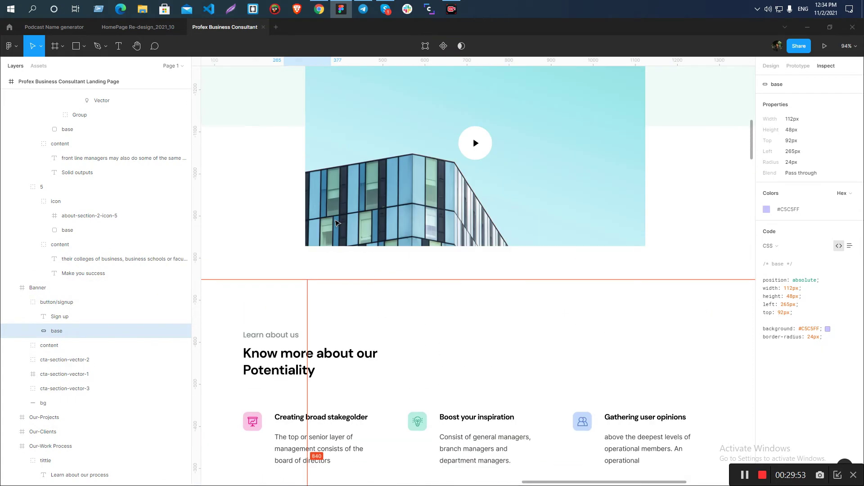
scroll(579, 303, down, 6)
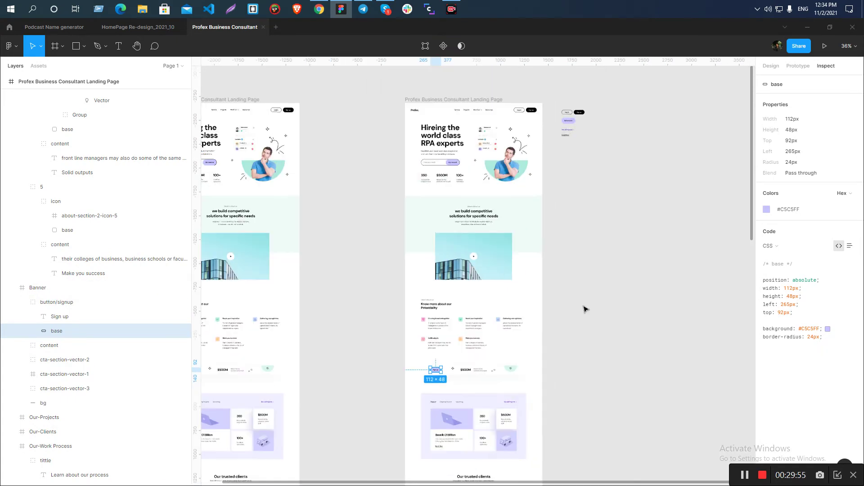
scroll(583, 309, up, 3)
scroll(583, 309, down, 2)
scroll(393, 222, down, 5)
scroll(392, 223, up, 3)
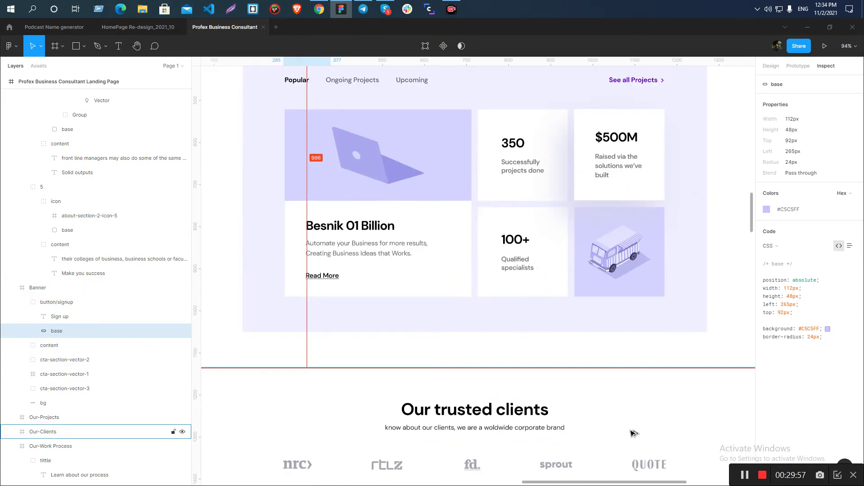
Return to Webflow and fill the three columns of the CTA grid with a div block each
key(alt+Tab)
key(ctrl+e)
text(d)
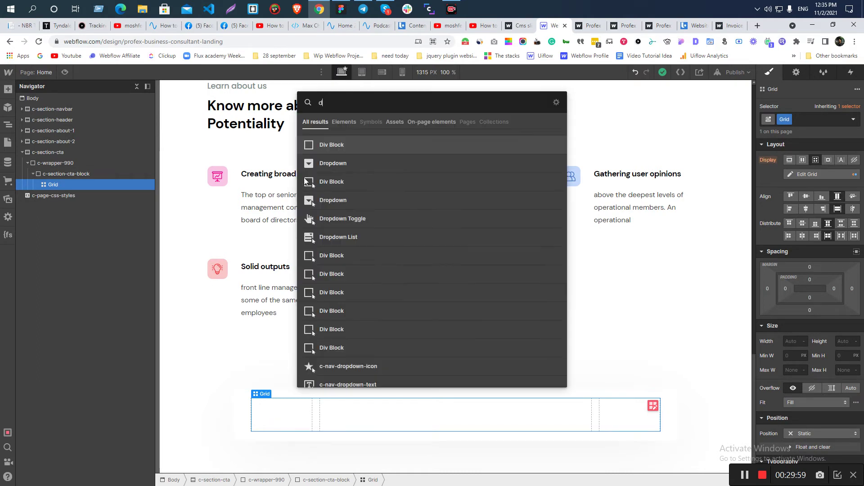
key(Return)
click(38, 185)
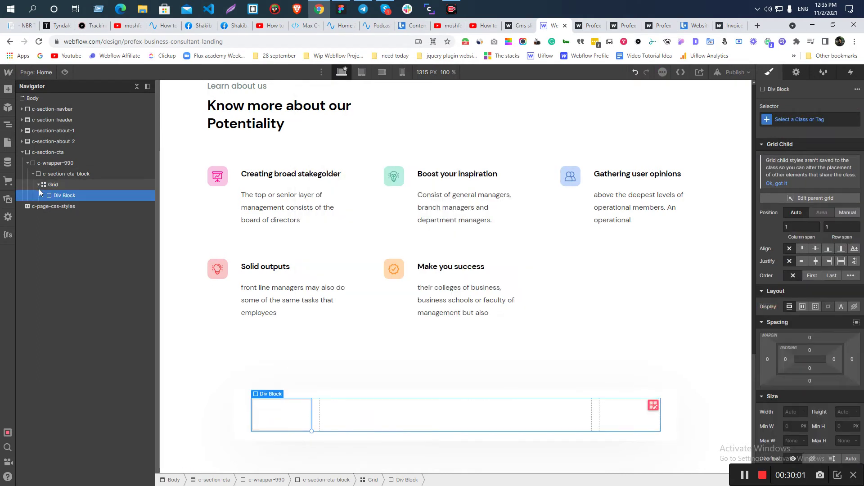
click(58, 207)
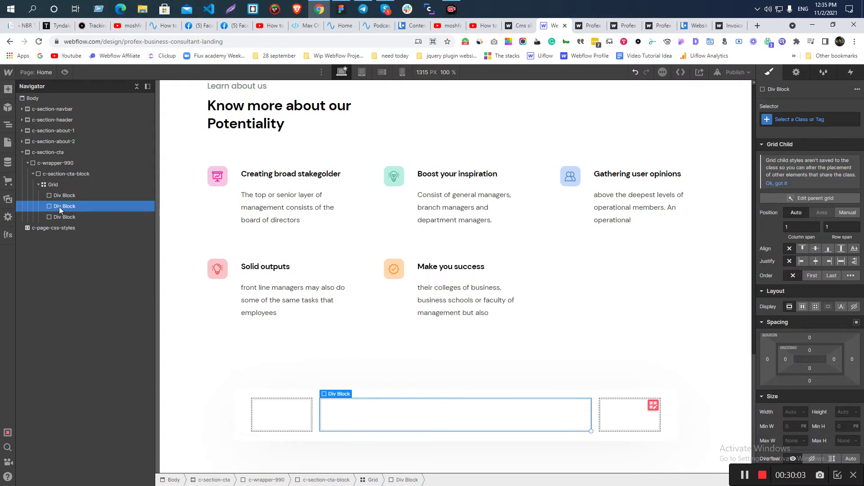
key(ctrl+c)
key(ctrl+v)
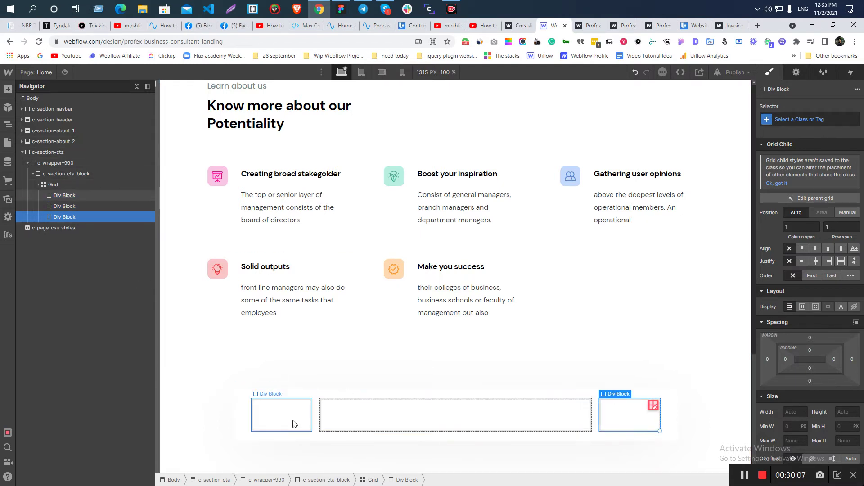
Add a Button element inside the first div block of the CTA grid
click(293, 421)
key(ctrl+e)
text(bu)
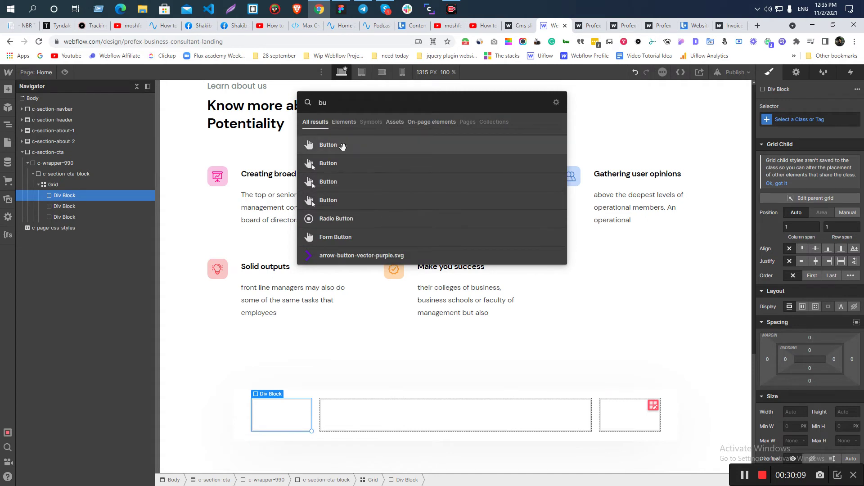
click(336, 144)
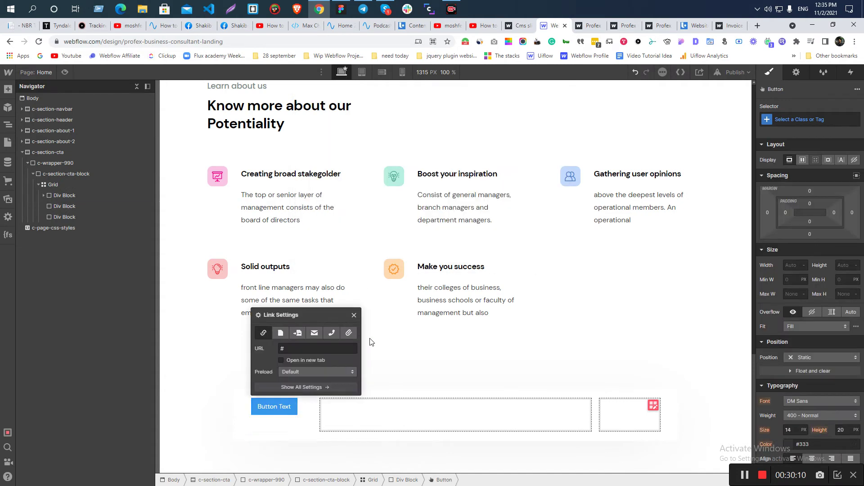
Apply the existing Button class and its button-large combo class to the new CTA button
click(796, 119)
text(c-butt)
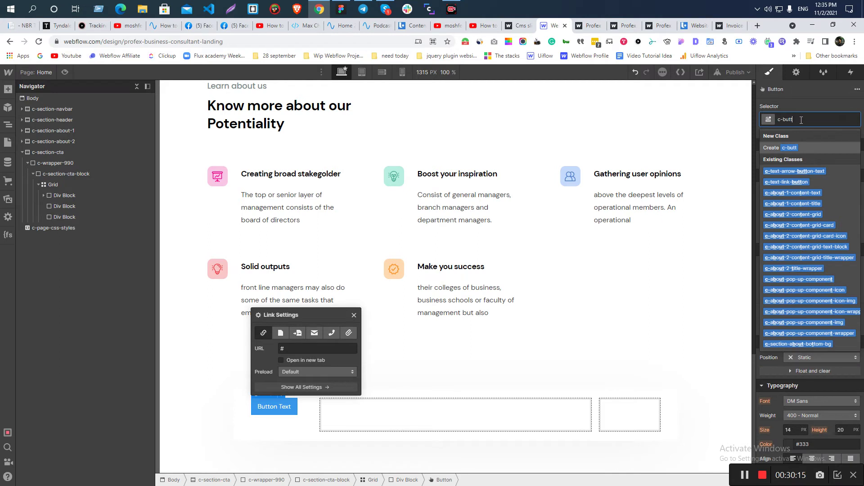
key(BackSpace)
key(BackSpace)
key(BackSpace)
key(BackSpace)
key(BackSpace)
key(BackSpace)
text(but)
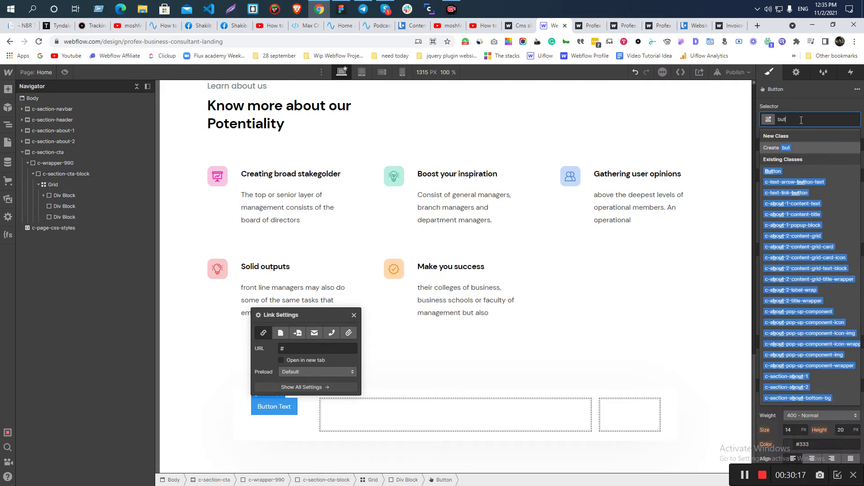
text(t)
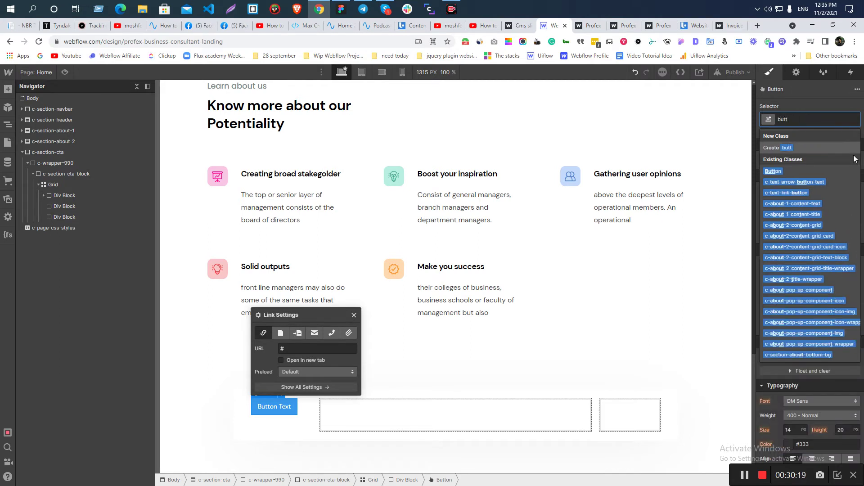
click(775, 172)
click(799, 118)
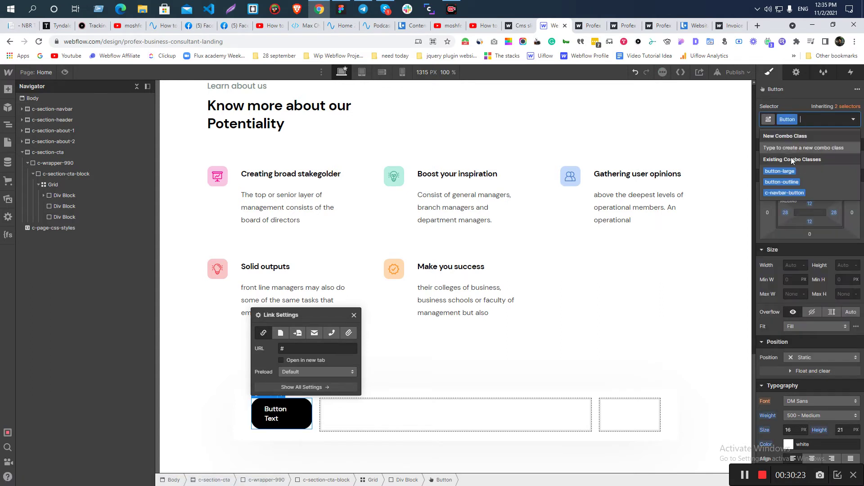
click(783, 172)
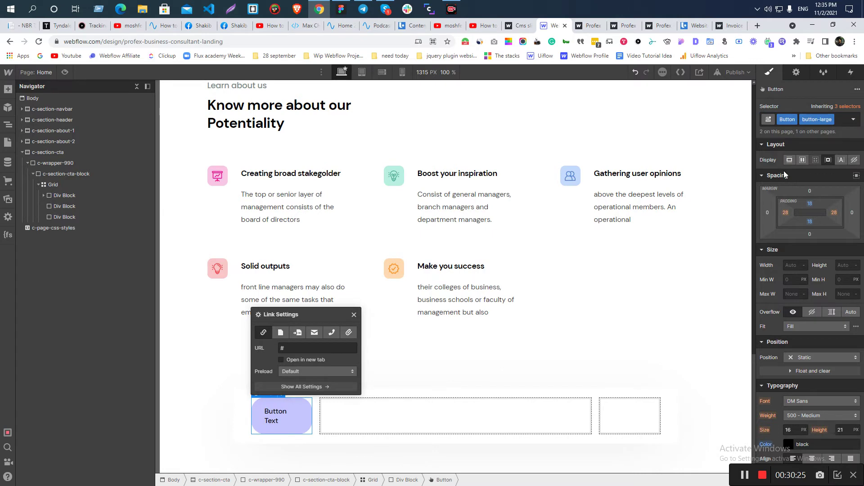
Switch to Figma and inspect the text of the banner's Sign up button
click(341, 8)
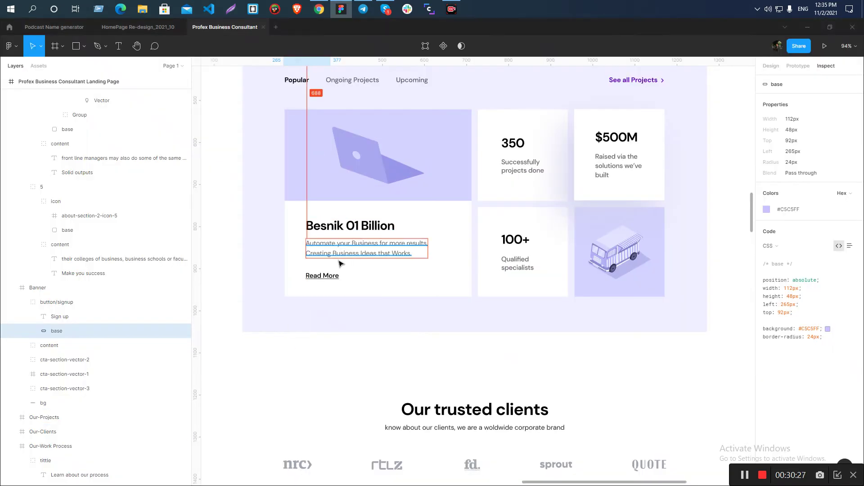
scroll(340, 264, down, 3)
scroll(322, 284, up, 5)
scroll(315, 243, up, 3)
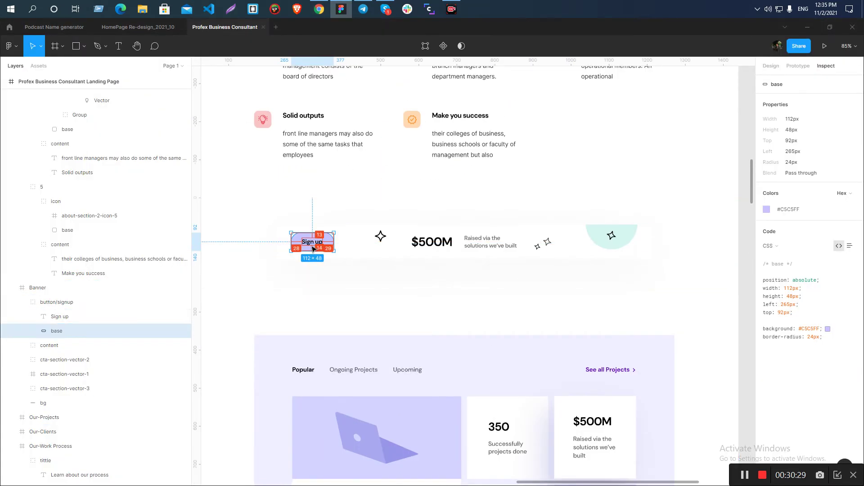
click(314, 249)
Return to Webflow and change the CTA button's text to "Sign up"
key(alt+Tab)
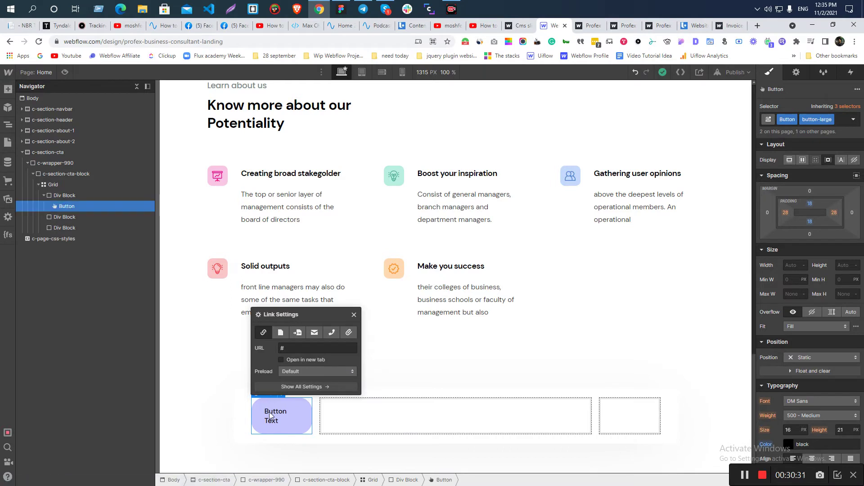
double_click(270, 417)
text(Sign up)
click(232, 412)
click(276, 411)
Check in Figma the spacing between the Sign up label and the edges of its button base
key(alt+Tab)
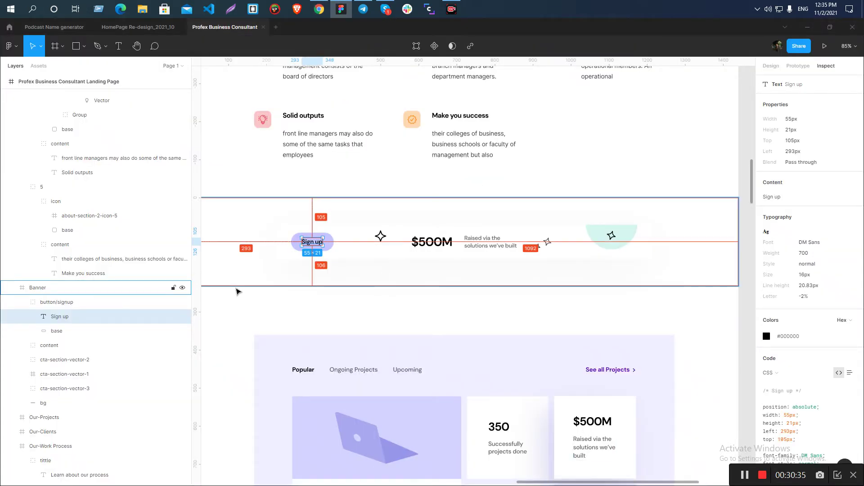
scroll(235, 268, up, 5)
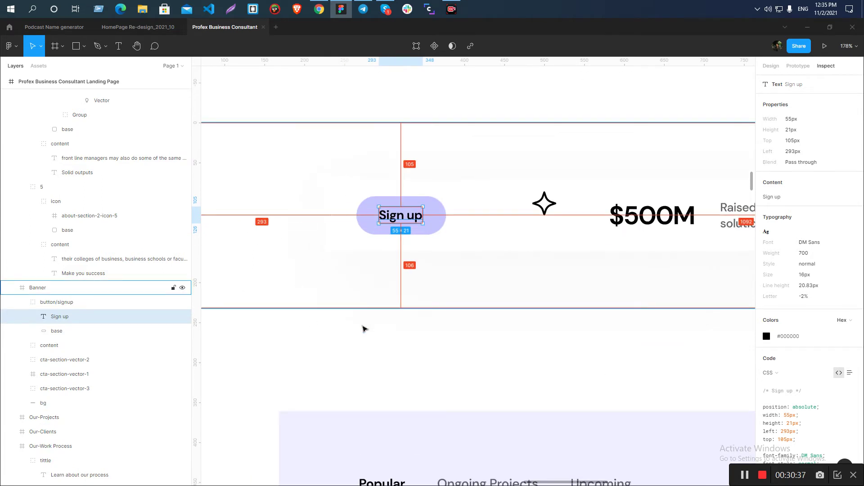
scroll(396, 210, up, 3)
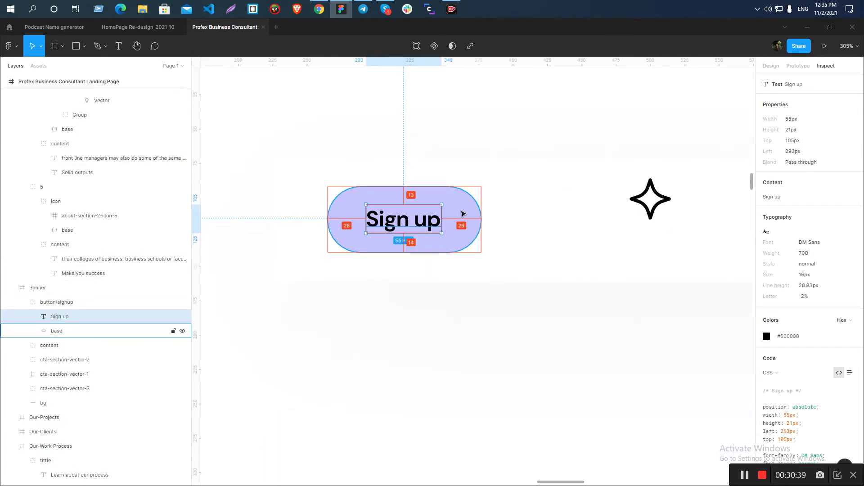
click(463, 214)
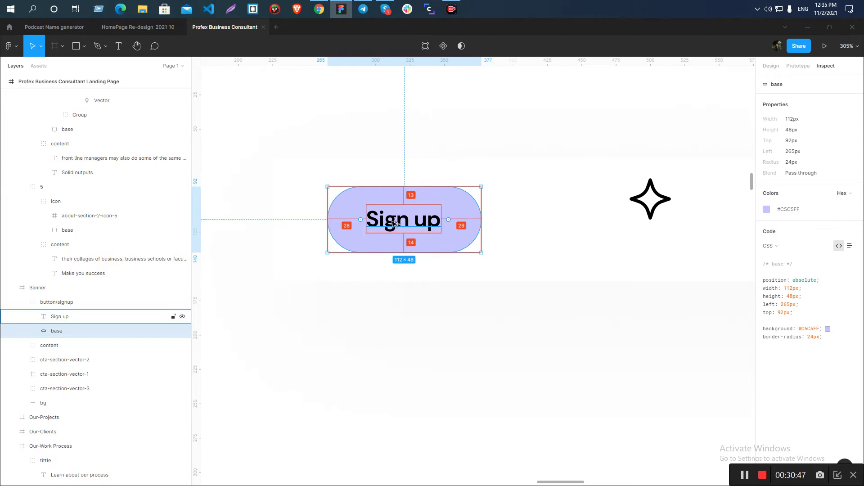
key(alt+Tab)
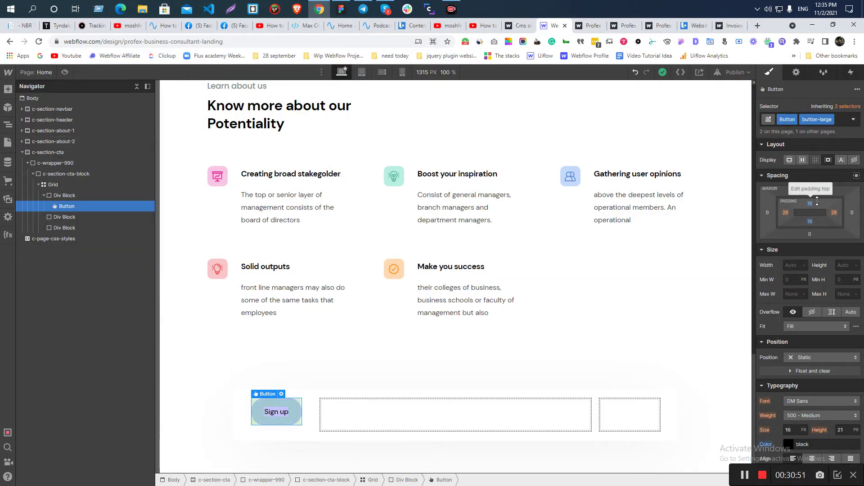
key(alt+Tab)
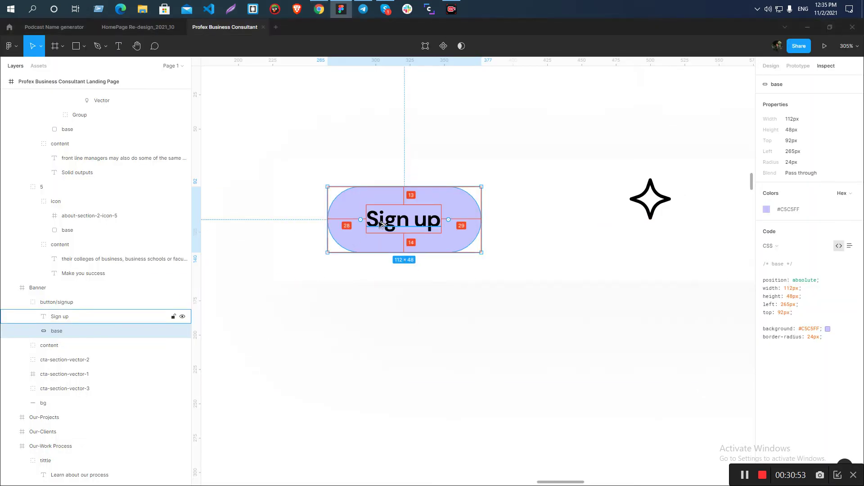
Return to Webflow and add the new combo class c-cta-button to the Sign up button
key(alt+Tab)
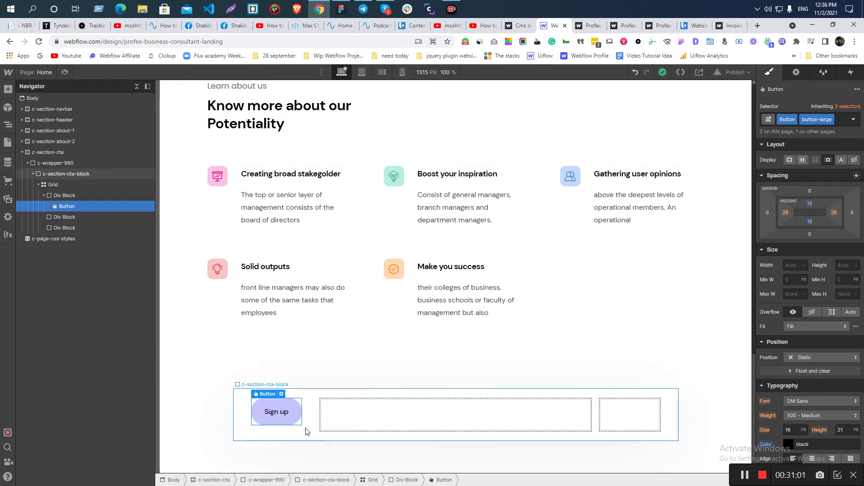
click(841, 119)
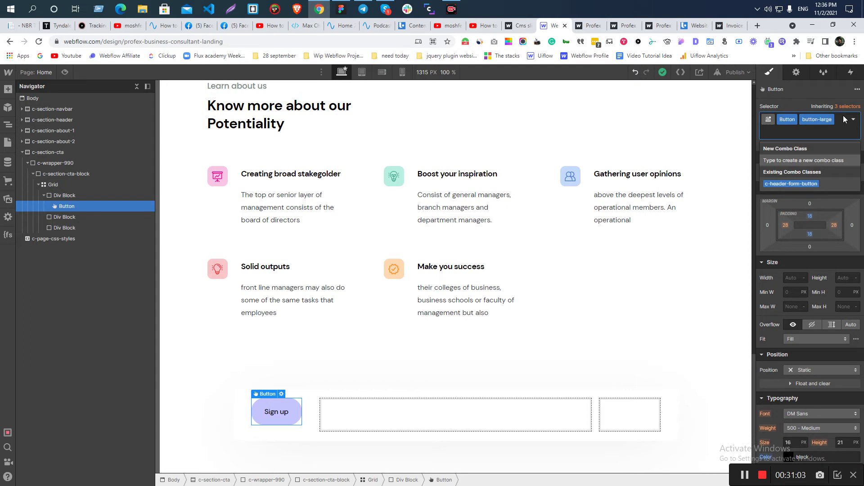
text(c-cta-button)
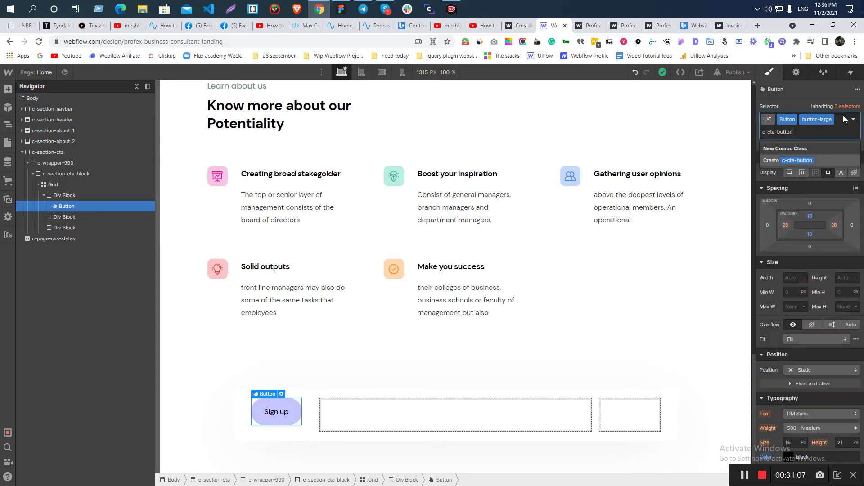
key(Return)
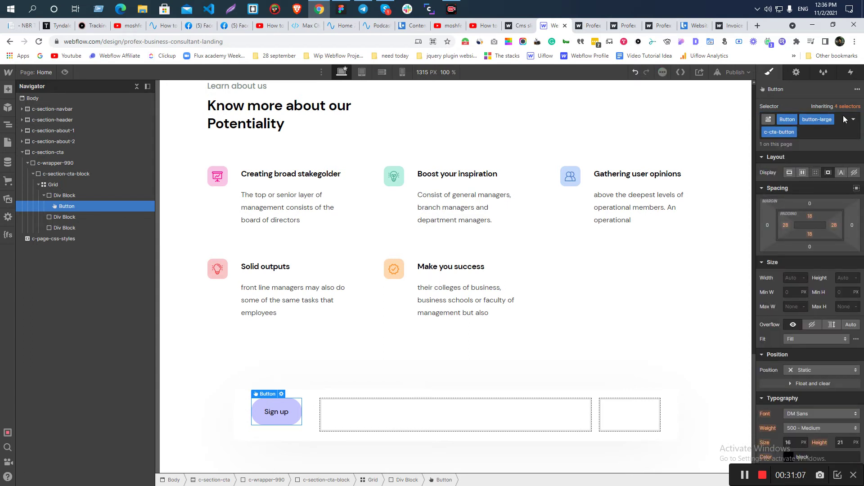
Set the Sign up button's top and bottom padding to 13 px
click(809, 215)
text(13)
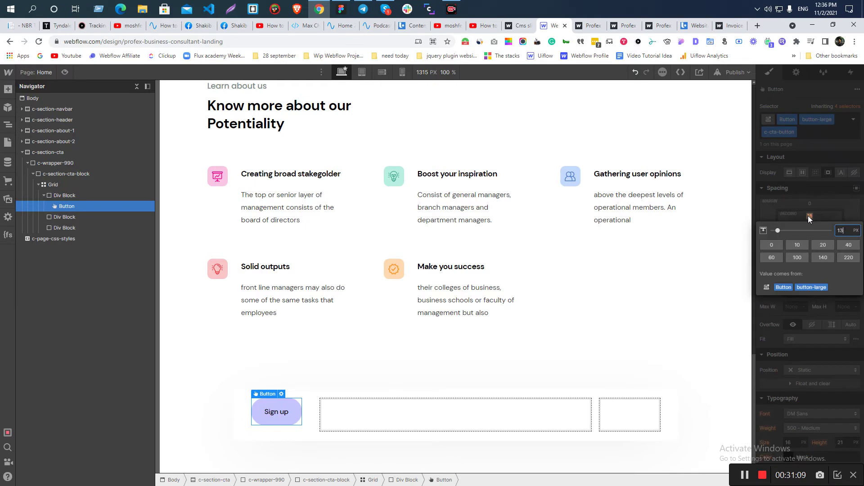
key(Return)
click(809, 234)
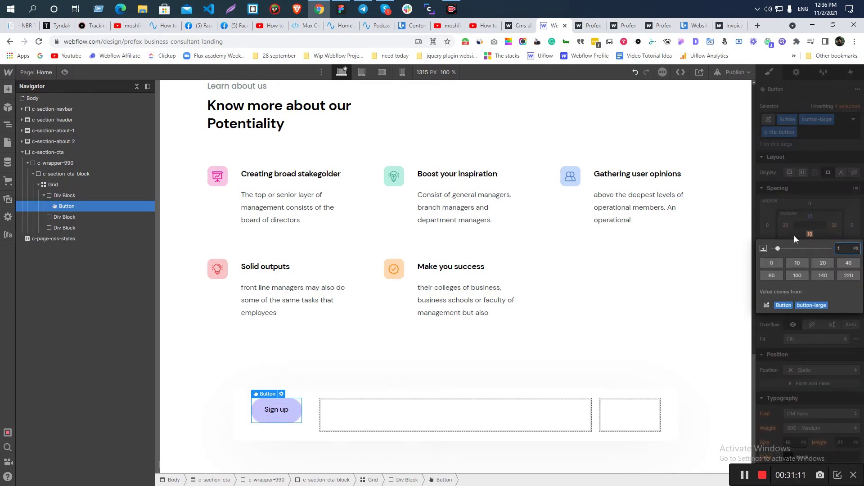
text(14)
key(BackSpace)
text(3)
key(Return)
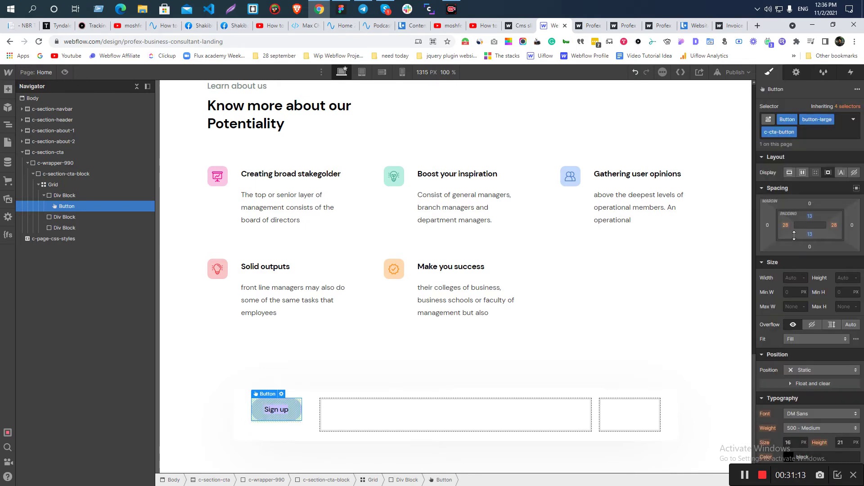
Select the grid's middle div block and examine the matching $500M text and star vectors in Figma's banner
click(347, 417)
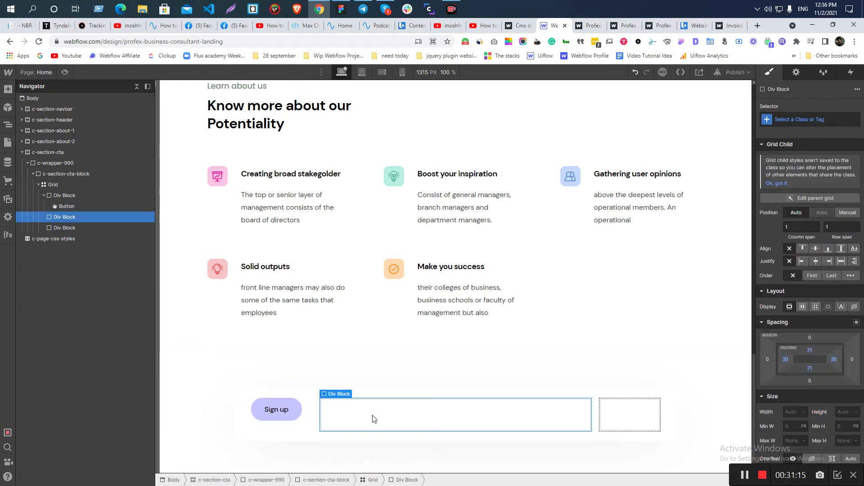
key(alt+Tab)
ctrl+scroll(294, 243, down, 5)
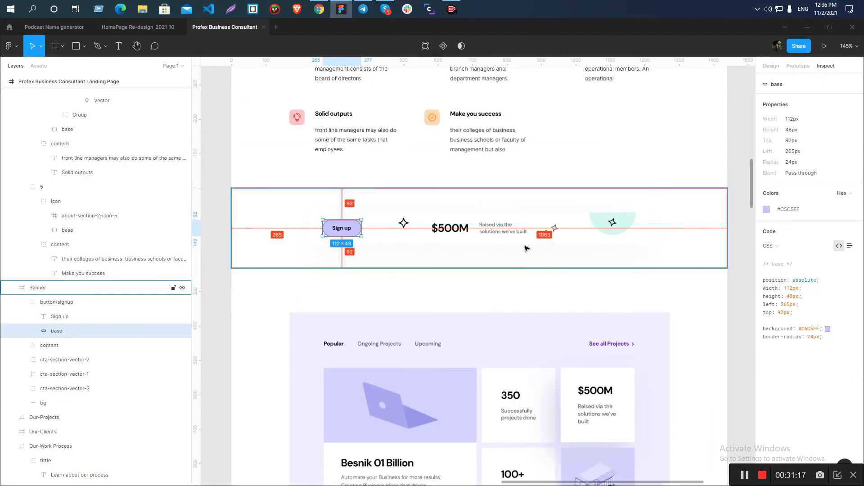
ctrl+scroll(452, 230, up, 4)
ctrl+scroll(452, 225, down, 2)
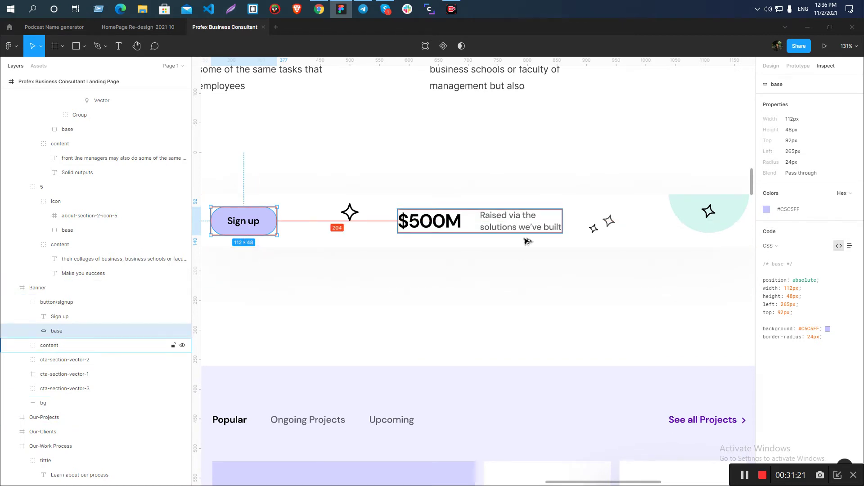
Return to Webflow and add a new div block nested inside the grid's middle div block
key(alt+Tab)
key(ctrl+e)
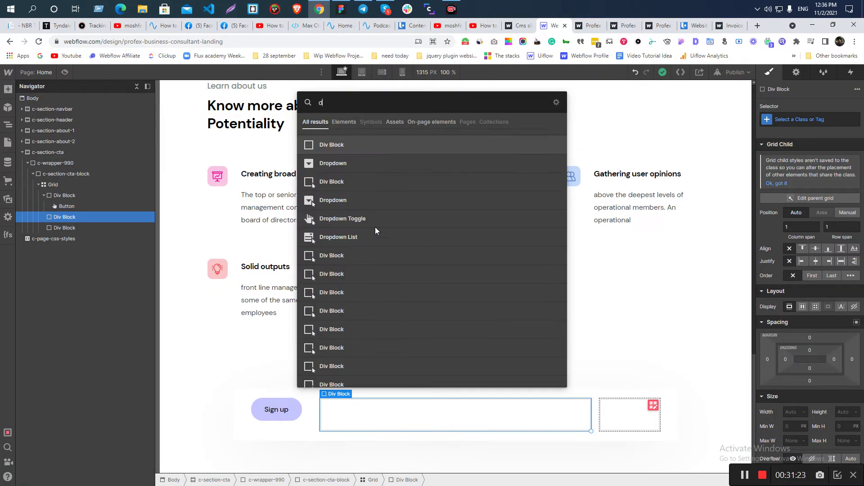
click(347, 142)
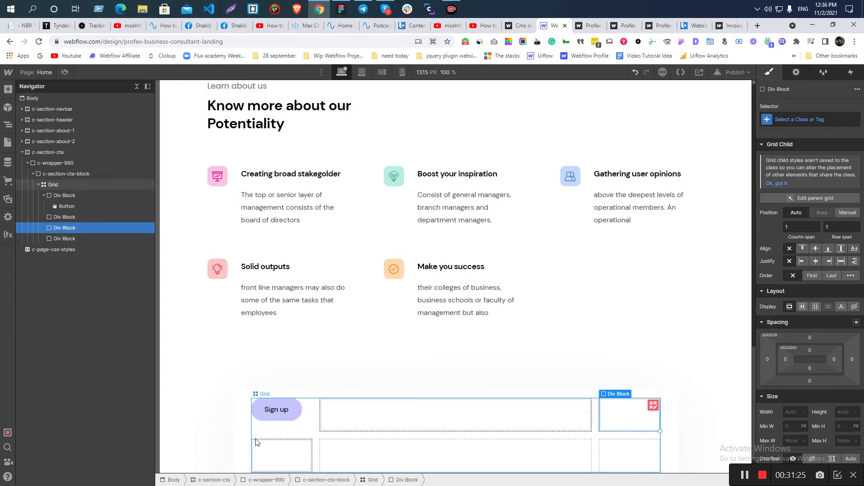
drag(56, 236, 68, 218)
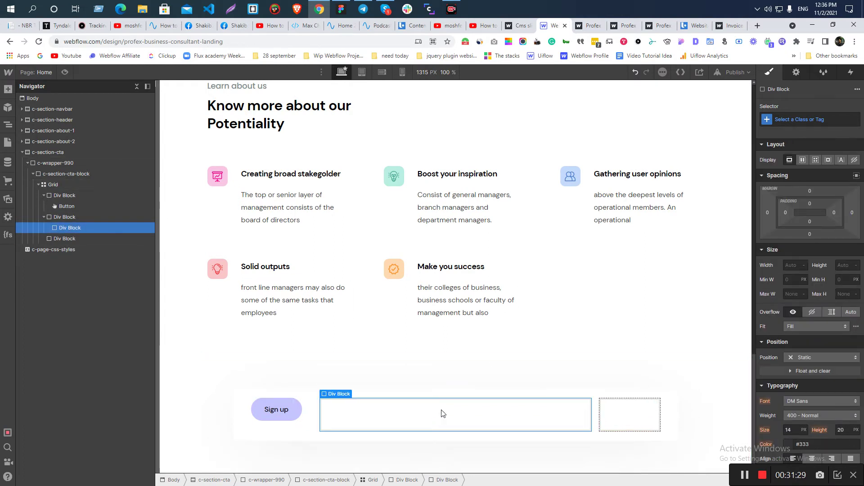
Switch to Figma and inspect the $500M and "Raised via the solutions we've built" texts in the banner
key(alt+Tab)
scroll(428, 225, up, 4)
scroll(419, 224, down, 3)
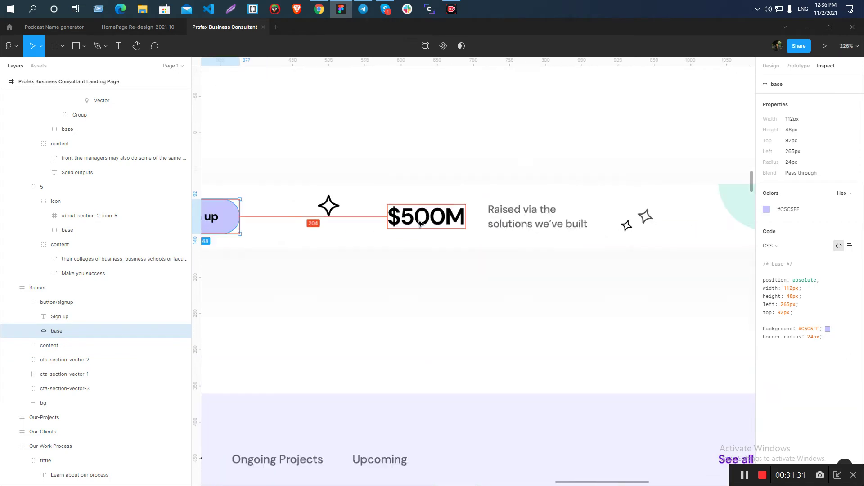
click(418, 225)
click(508, 224)
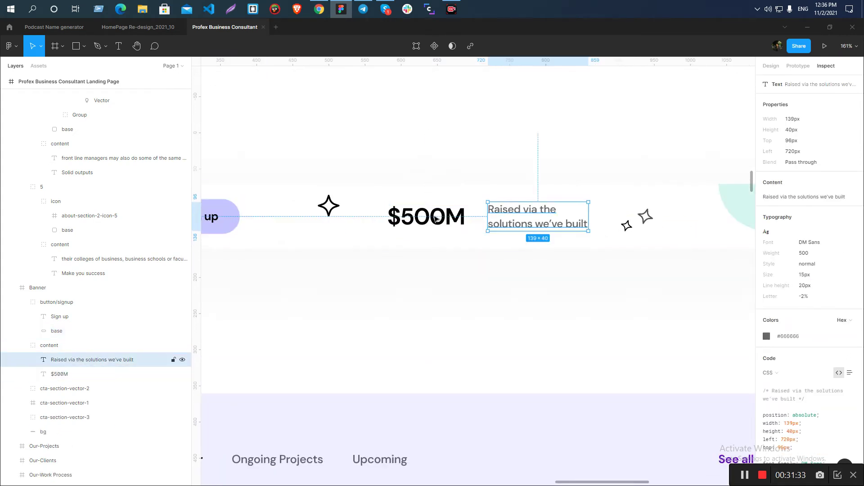
double_click(435, 217)
Return to Webflow and add a text block reading "$500M" inside the nested div block
key(alt+Tab)
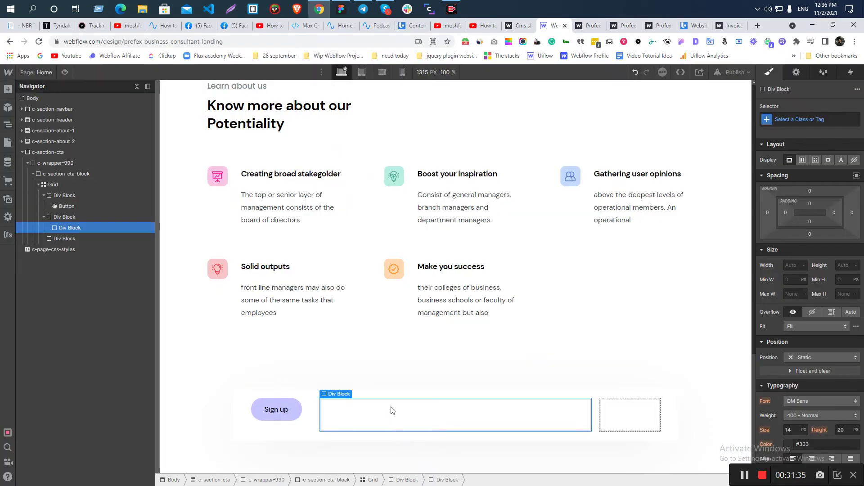
key(ctrl+e)
text(text)
key(Down)
key(Return)
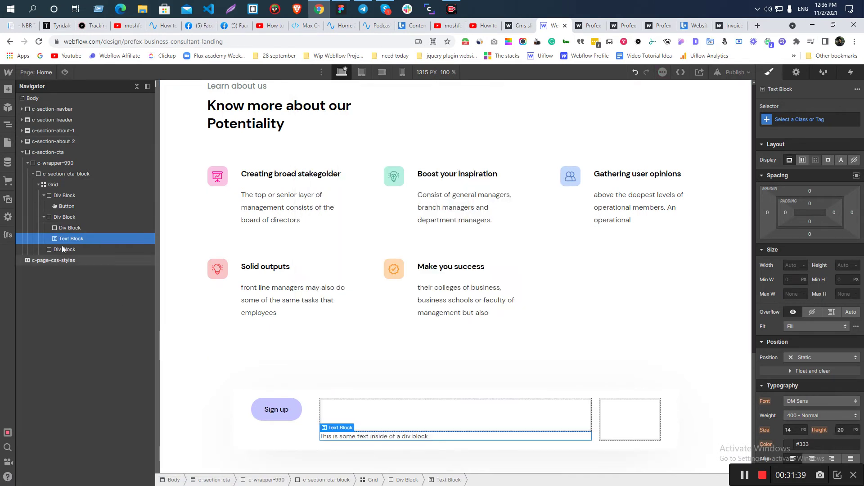
drag(64, 229, 342, 396)
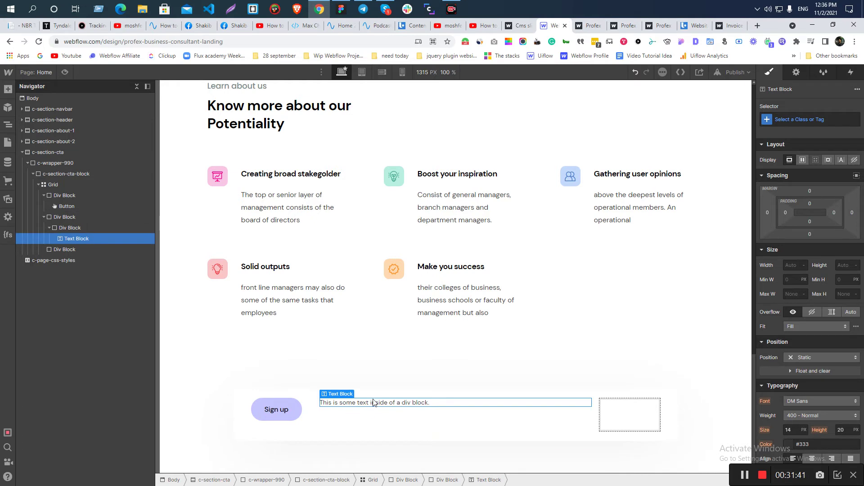
double_click(373, 402)
text($500M)
key(Escape)
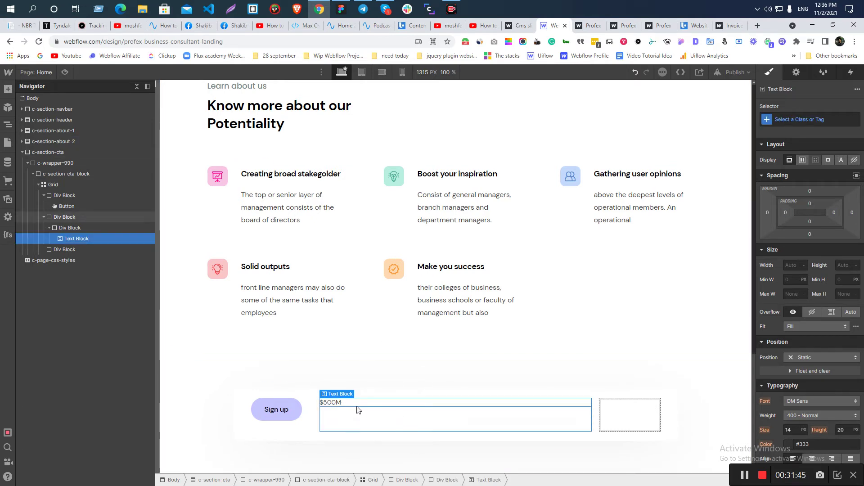
Copy "Raised via the solutions we've built" from Figma and place it in a new paragraph below the $500M text in Webflow
key(alt+Tab)
click(504, 213)
double_click(504, 213)
key(ctrl+c)
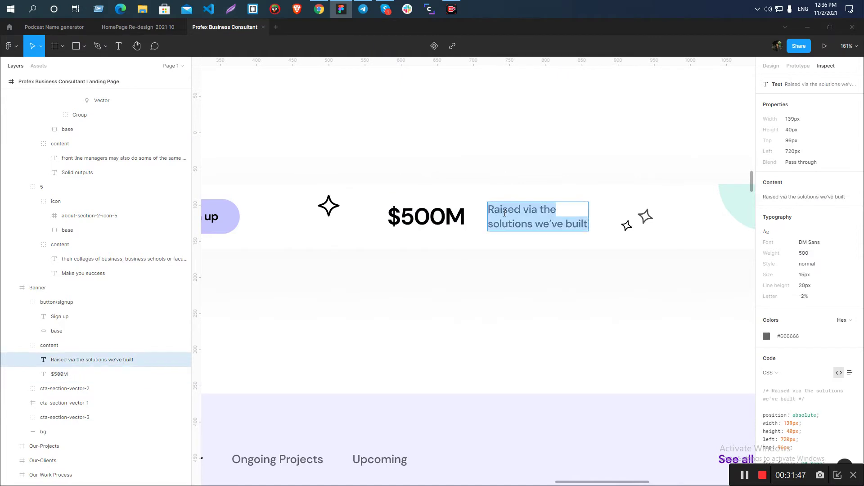
key(alt+Tab)
key(ctrl+e)
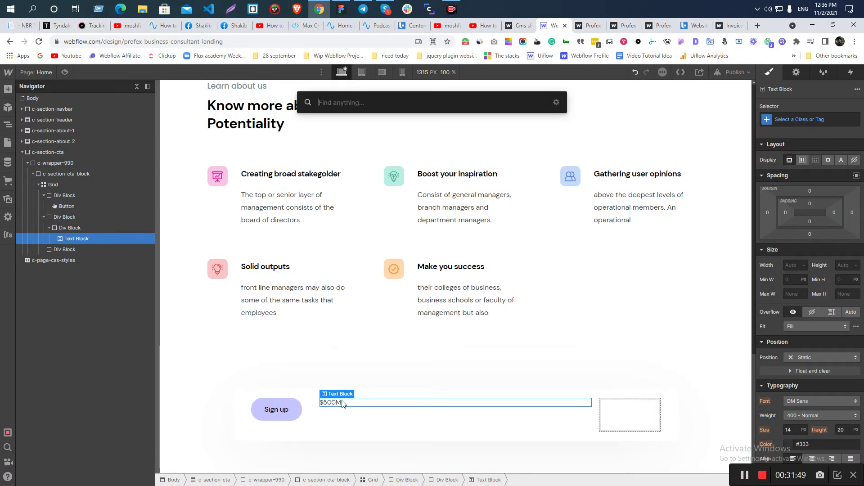
text(p)
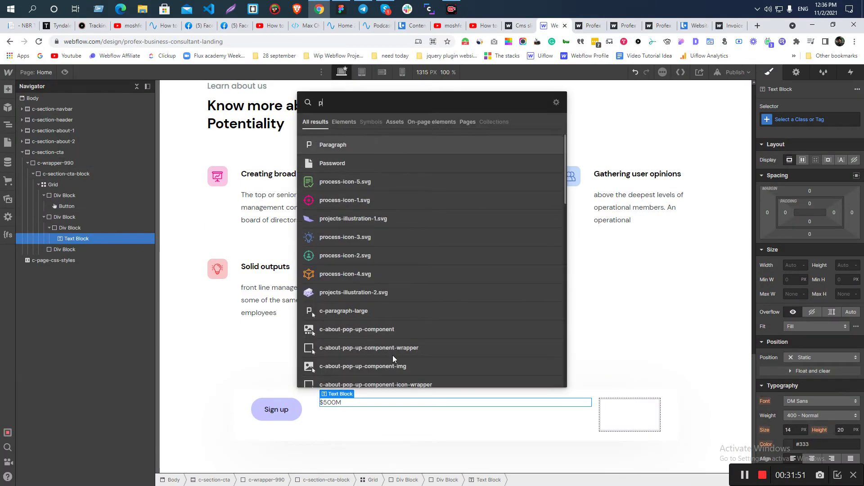
click(377, 144)
double_click(358, 412)
key(ctrl+a)
key(ctrl+v)
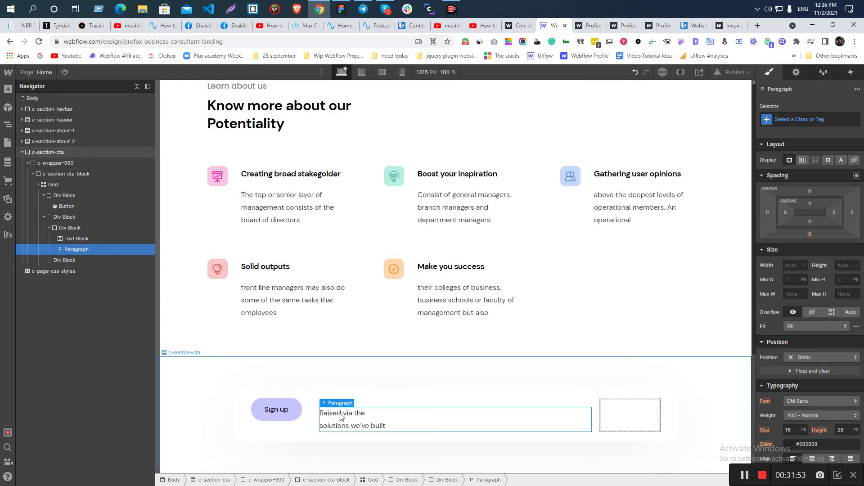
click(334, 402)
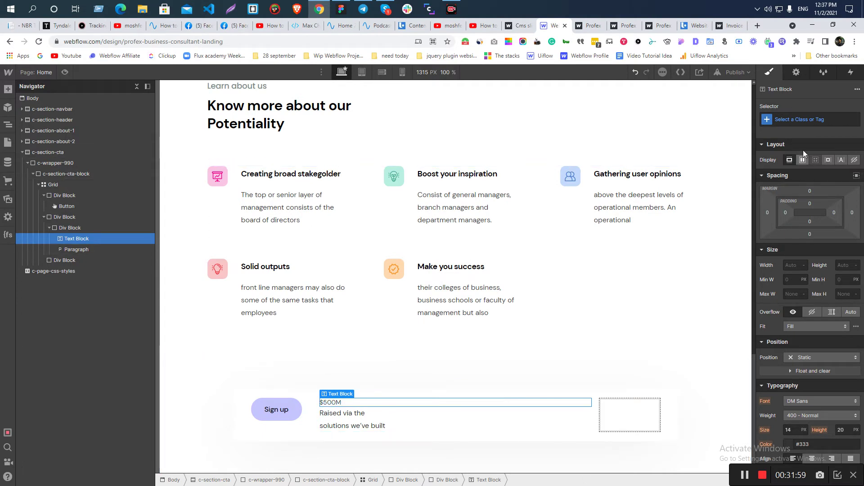
click(793, 119)
text(c-text)
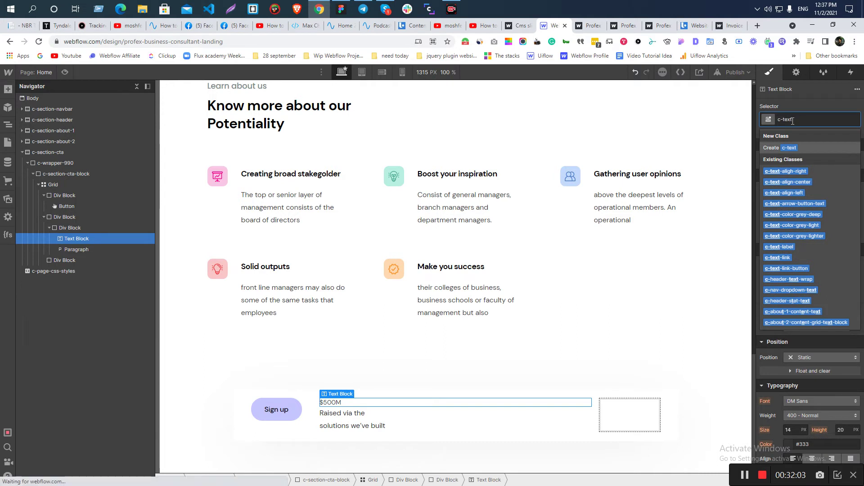
click(331, 405)
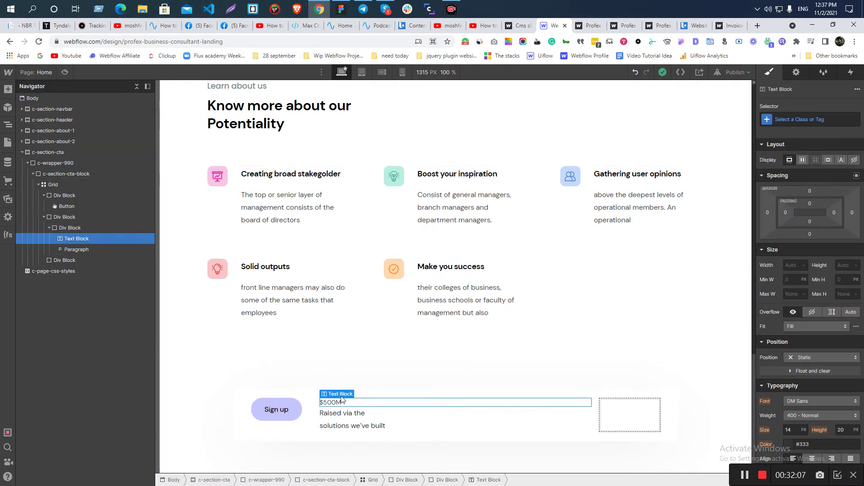
Check the $500M text's properties in Figma and give the Webflow text block the new class c-cta-stat-number
key(alt+Tab)
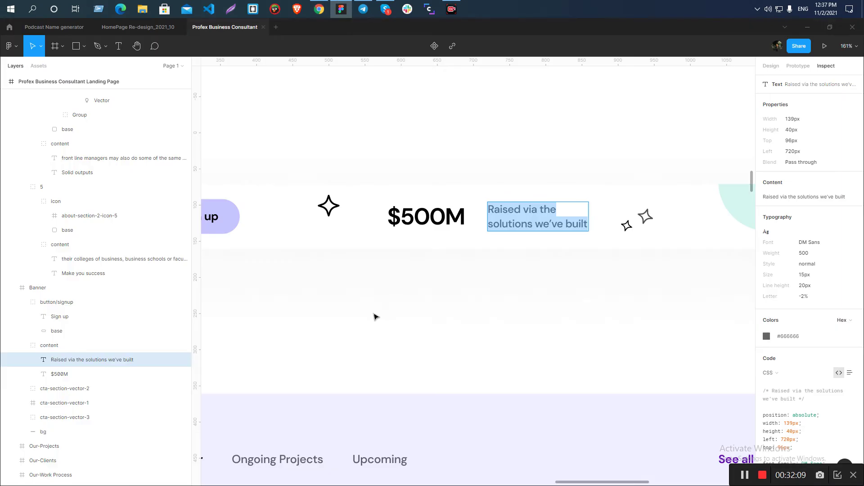
scroll(398, 311, down, 3)
scroll(398, 310, up, 2)
click(431, 241)
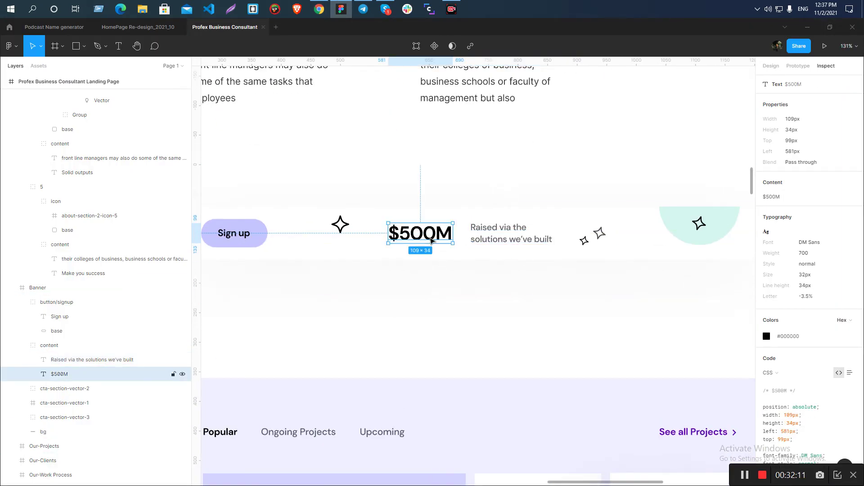
double_click(430, 234)
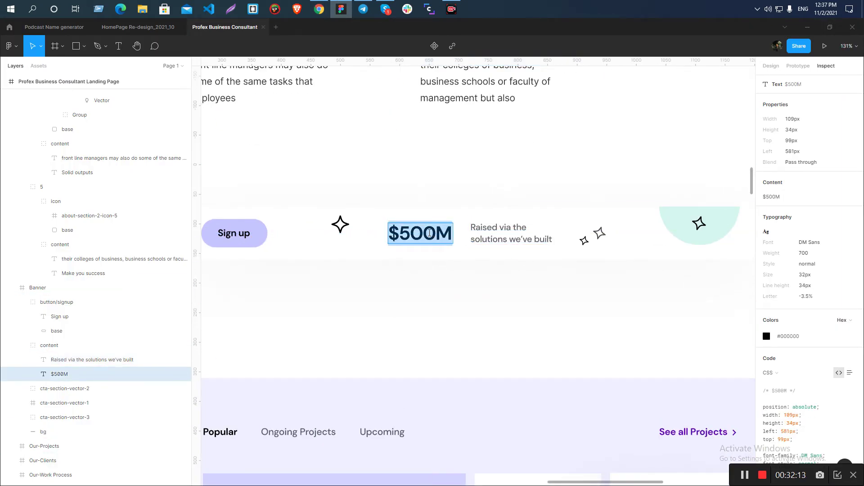
key(alt+Tab)
click(784, 119)
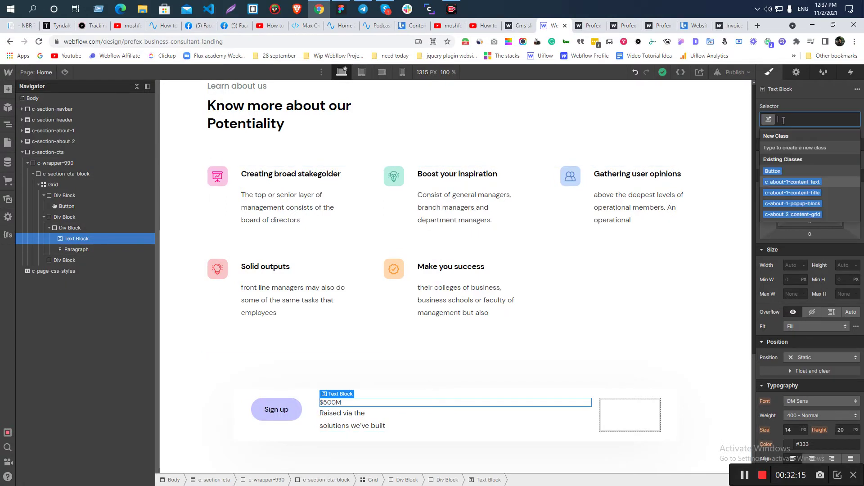
text(c-cta-)
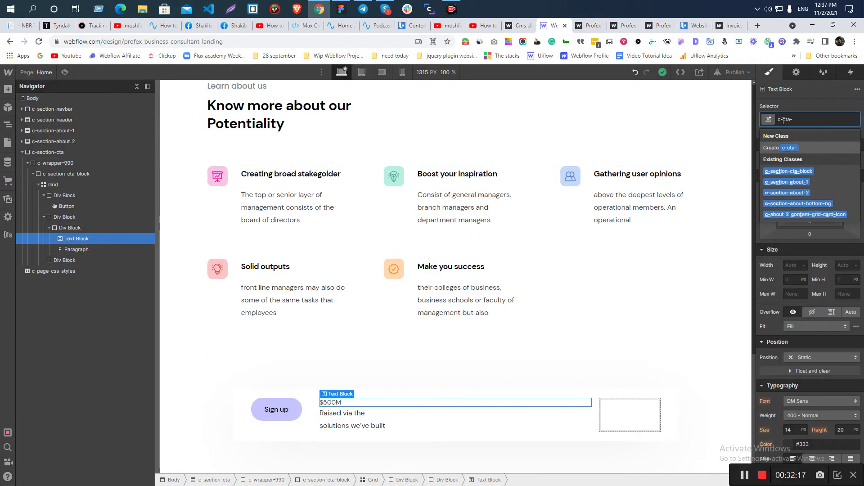
text(sta)
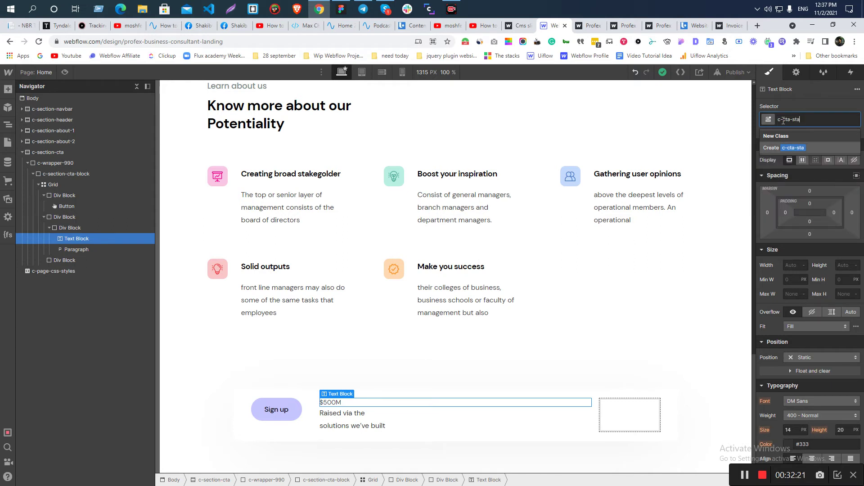
text(rt-0number)
key(Return)
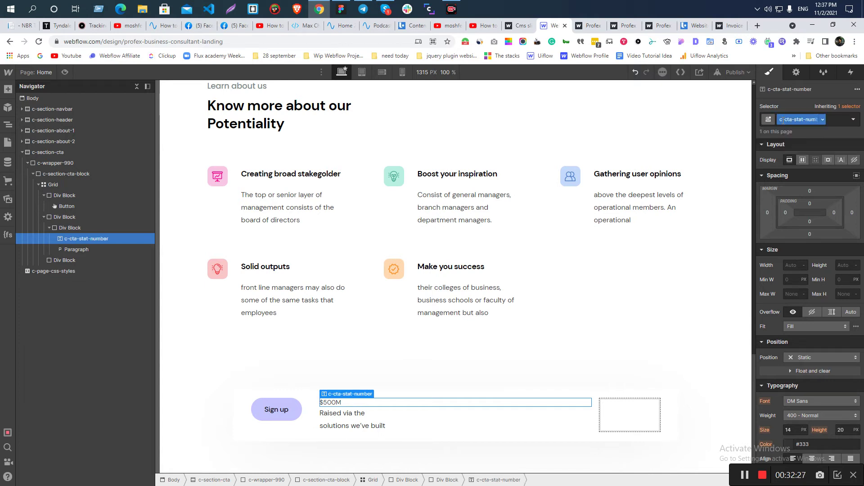
Check the $500M typography in Figma and set its Webflow font size and line height to 32 px
key(alt+space)
key(Escape)
key(alt+Tab)
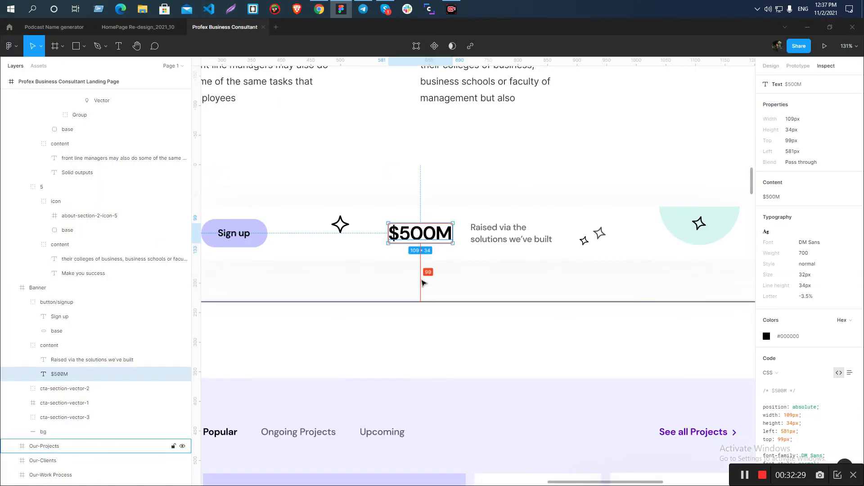
drag(800, 337, 774, 340)
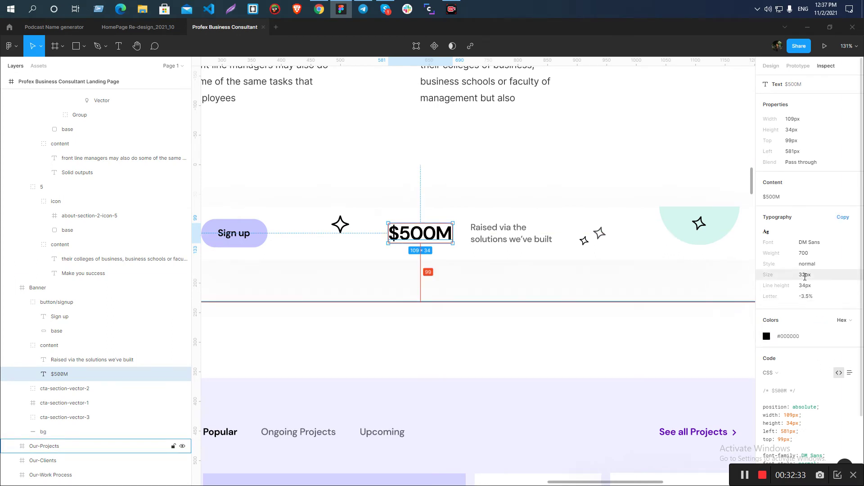
key(alt+Tab)
click(791, 430)
text(16)
text(2)
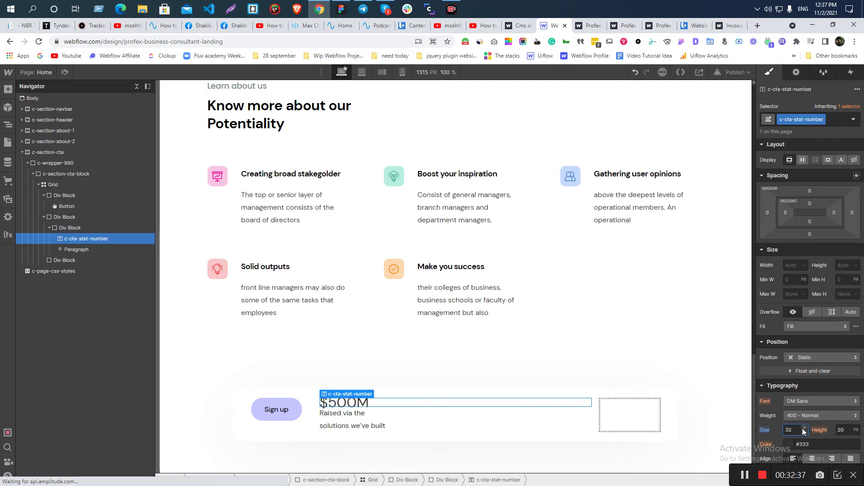
click(842, 430)
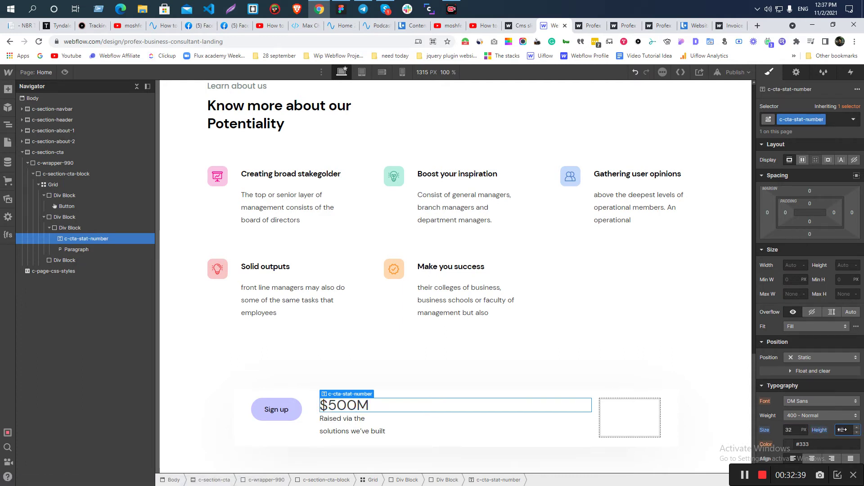
Check the font weight in Figma, then set the $500M text to 700 - Bold with color #000000 in Webflow
key(alt+Tab)
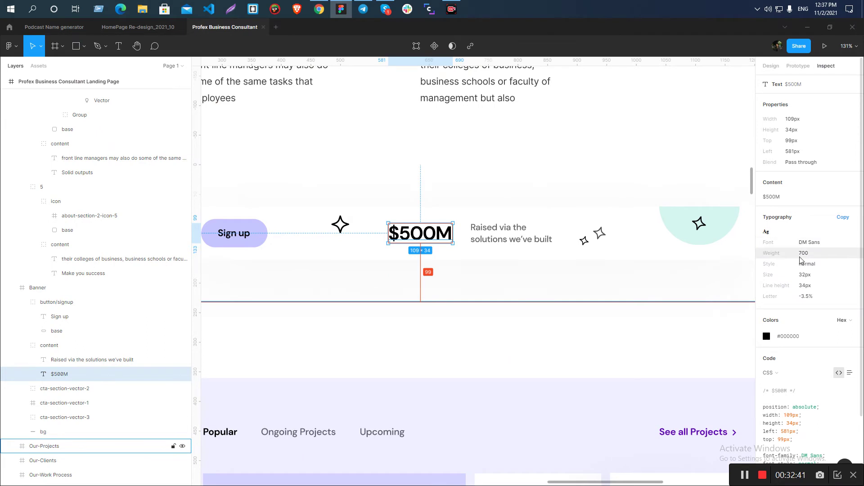
key(alt+Tab)
click(812, 412)
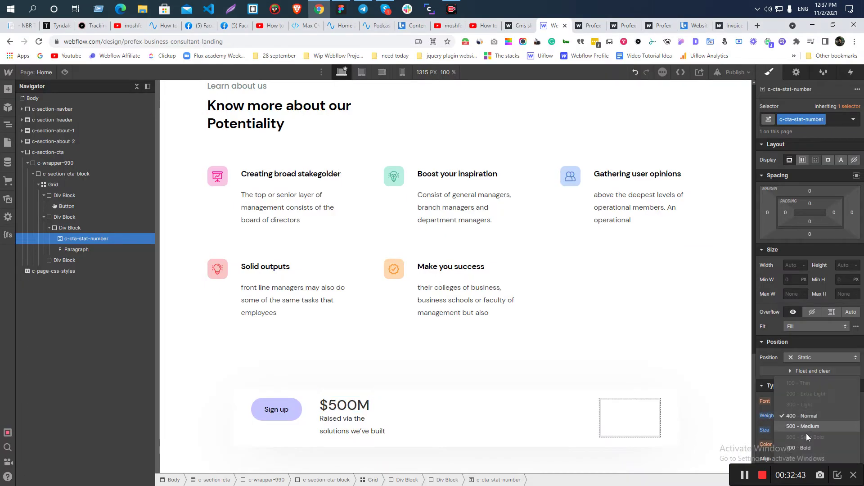
click(813, 446)
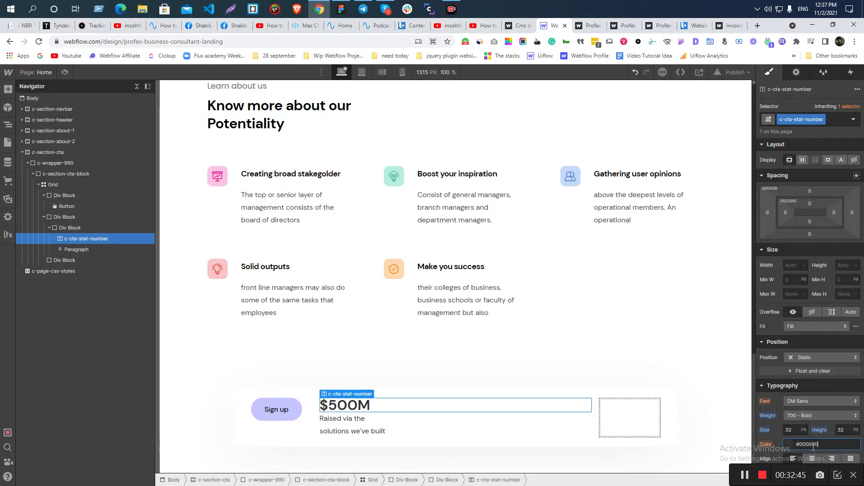
Find the $500M letter spacing in Figma's CSS code and apply -0.035 em to the c-cta-stat-number class in Webflow
key(alt+Tab)
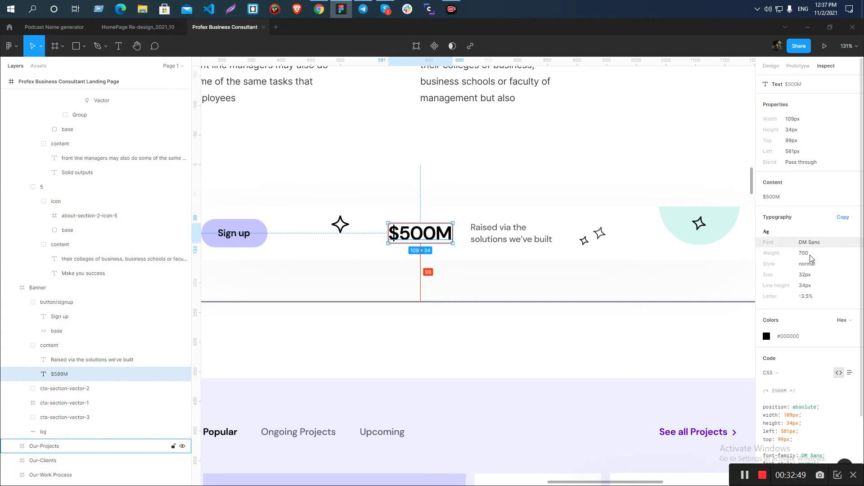
scroll(825, 383, down, 3)
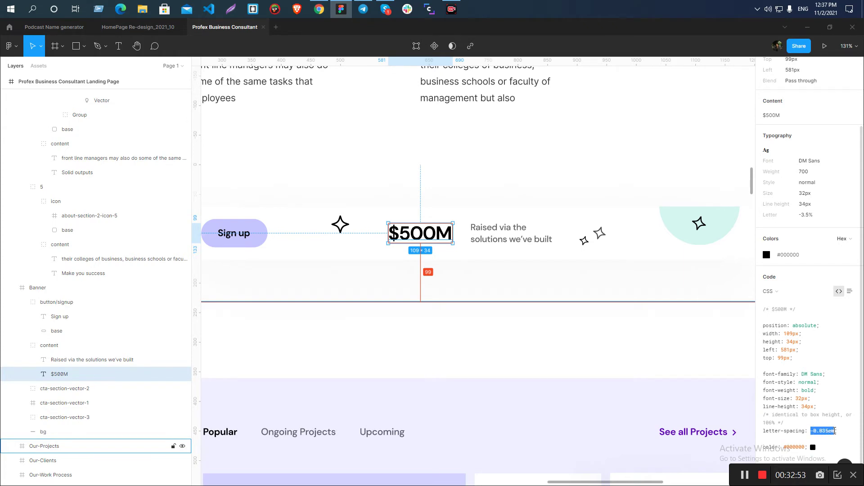
key(alt+Tab)
scroll(818, 421, down, 5)
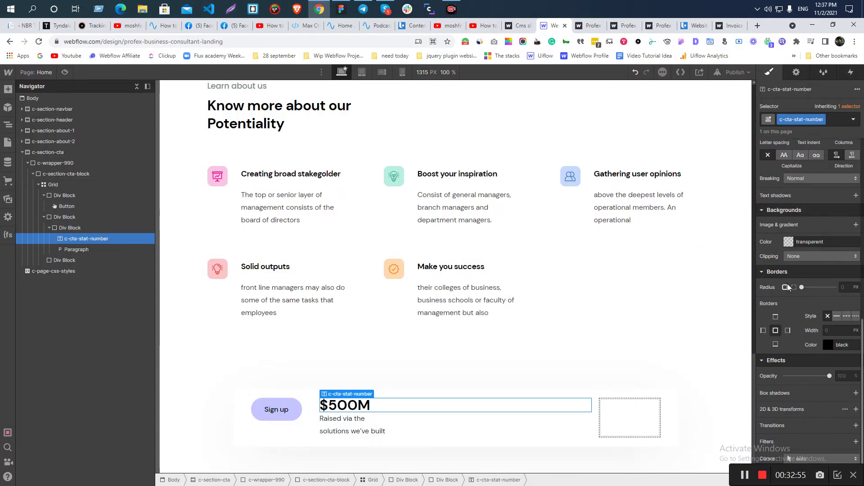
scroll(788, 288, up, 5)
key(Return)
Measure in Figma the gap between the $500M text and the neighboring paragraph, and return to Webflow
key(alt+Tab)
click(530, 234)
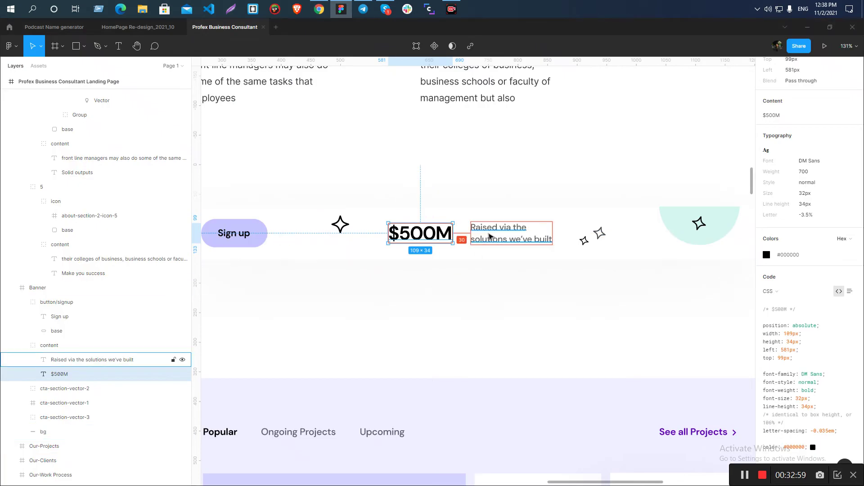
key(alt+Tab)
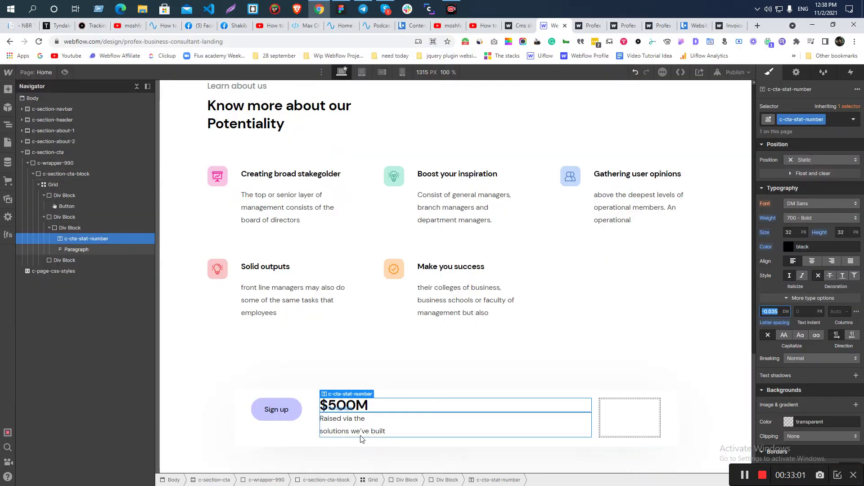
Apply the existing c-text-label class to the banner paragraph beside $500M and compare its styling with the Figma text
click(393, 425)
click(798, 119)
text(c-)
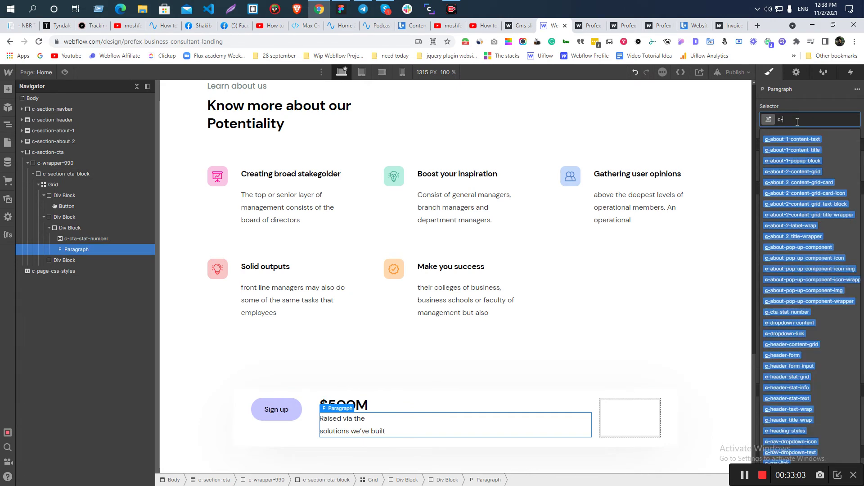
text(text)
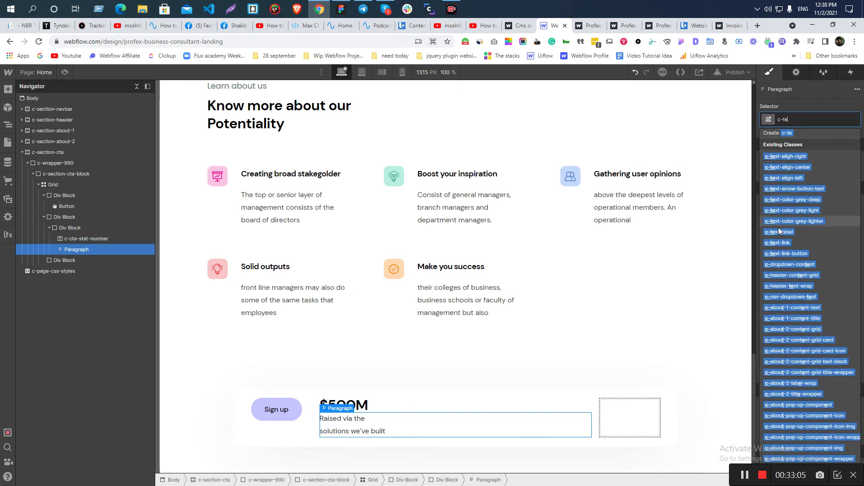
click(779, 229)
key(alt+Tab)
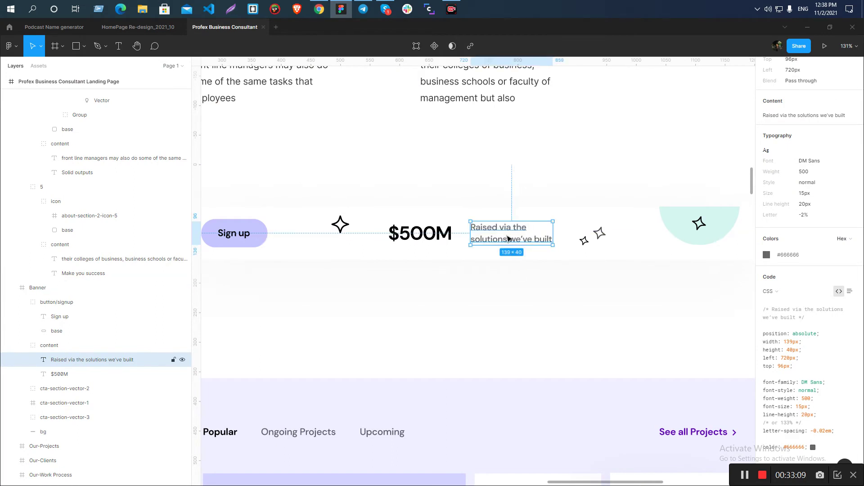
key(alt+Tab)
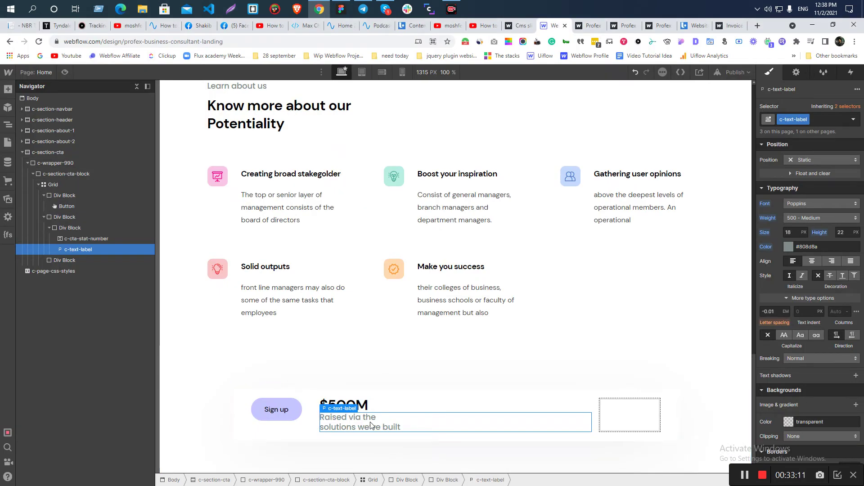
Give the div block wrapping the $500M text and paragraph the new class c-cta-block-content
click(69, 231)
click(49, 228)
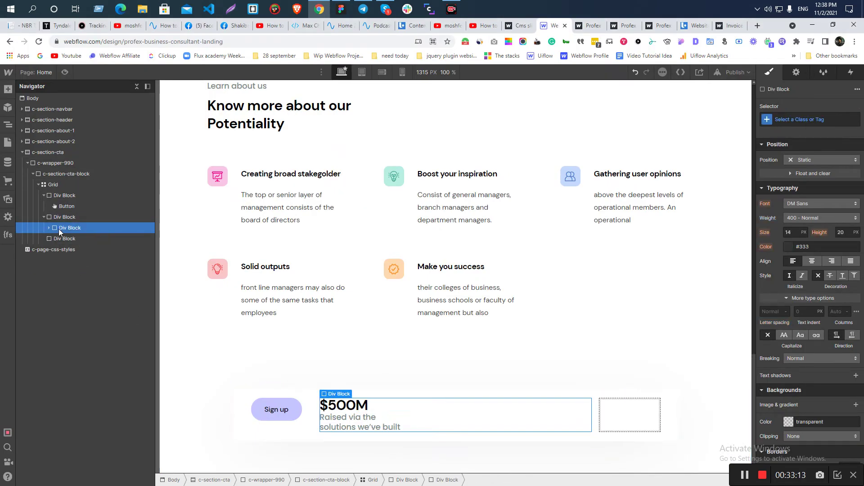
click(811, 118)
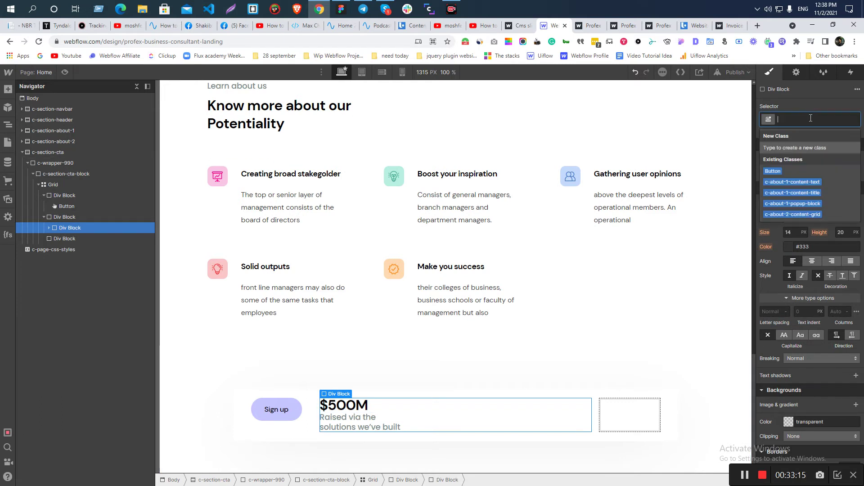
text(c-cta-bl)
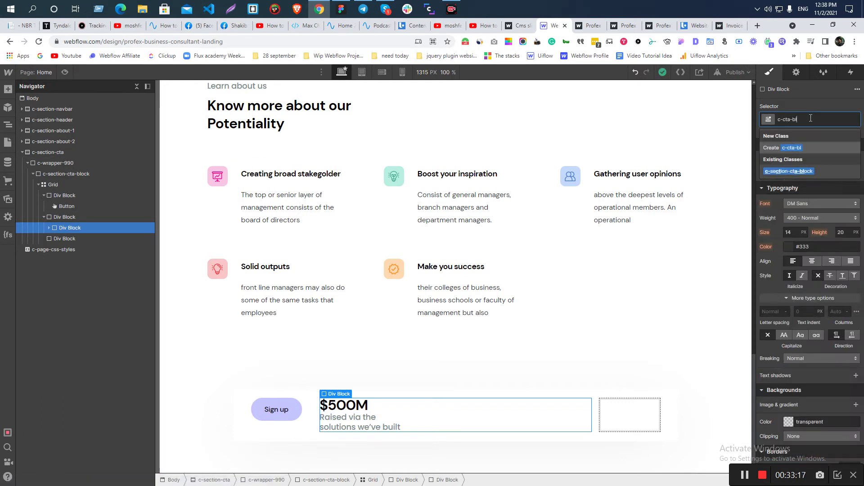
text(oc-0)
key(BackSpace)
text(k-content)
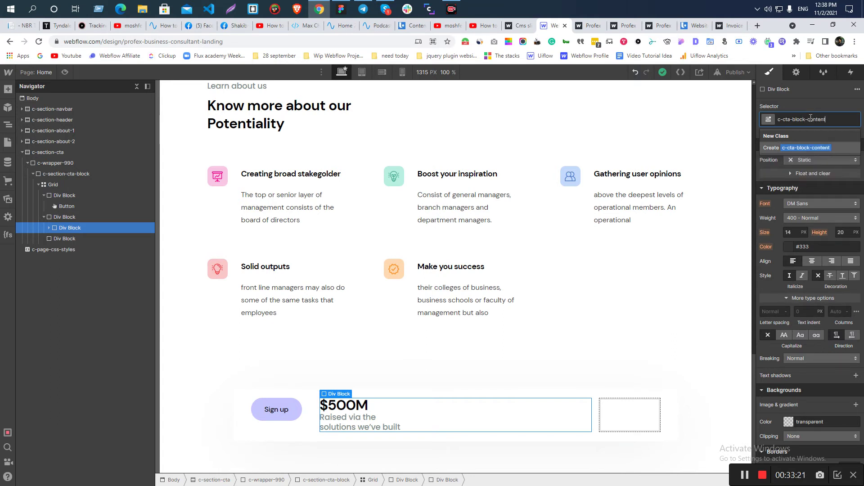
key(Return)
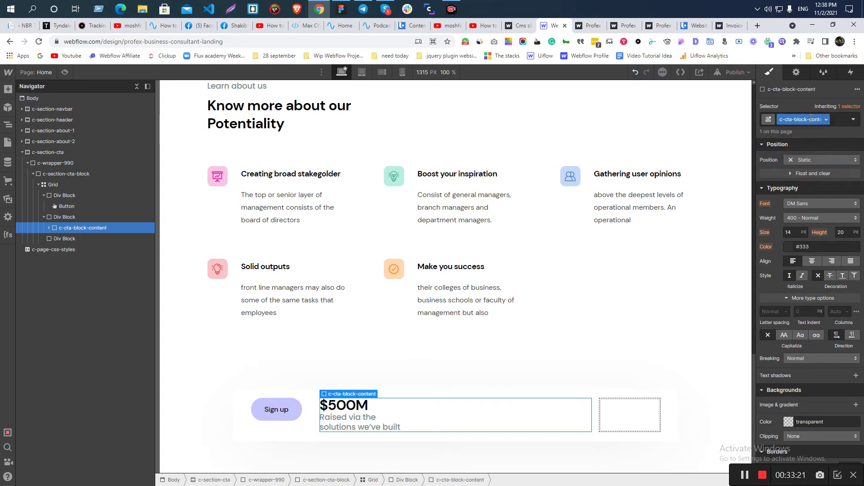
Check the banner content group's width in Figma, then set c-cta-block-content's maximum width to 278 px in Webflow
key(alt+Tab)
click(469, 258)
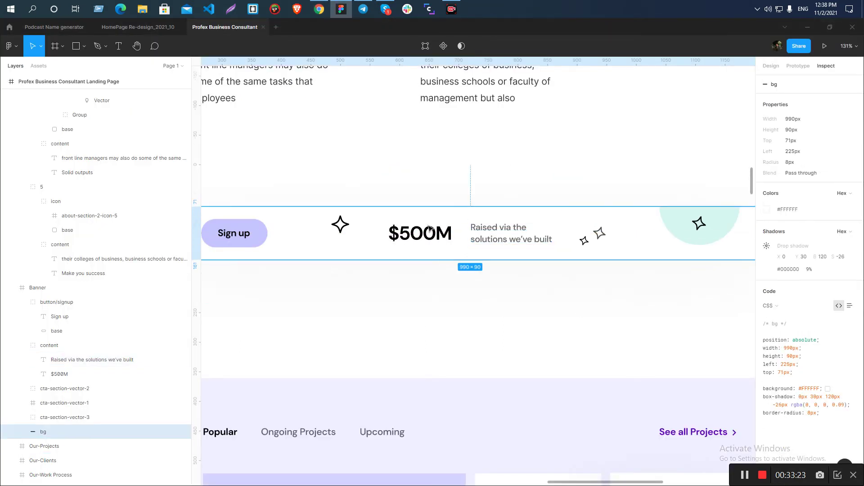
click(447, 226)
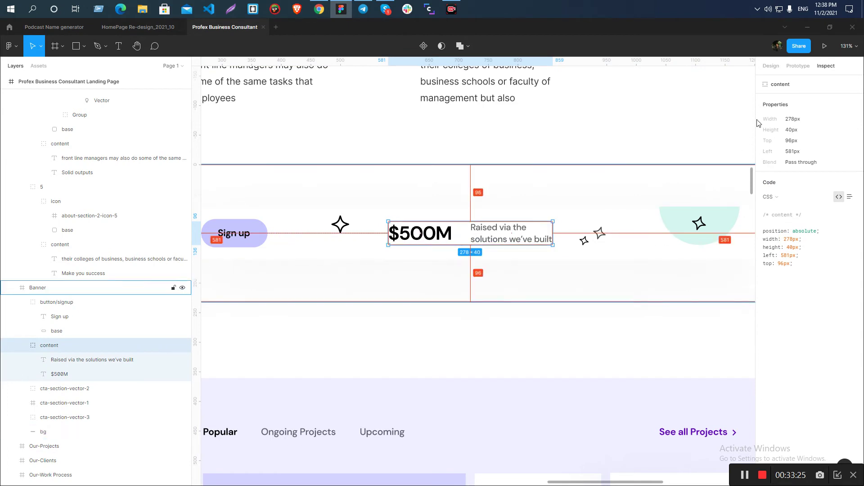
key(alt+Tab)
scroll(817, 382, up, 4)
click(791, 298)
text(278)
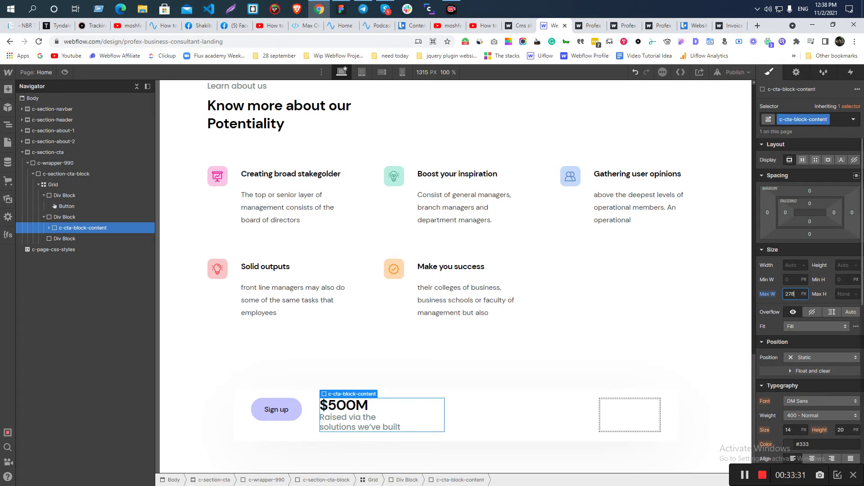
Center c-cta-block-content with auto left and right margins, and check its alignment against the banner background in Figma
click(852, 177)
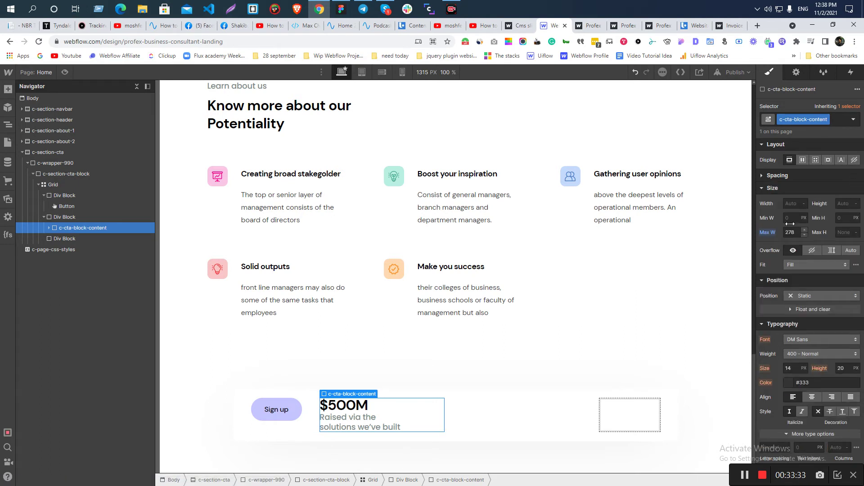
click(773, 175)
click(856, 176)
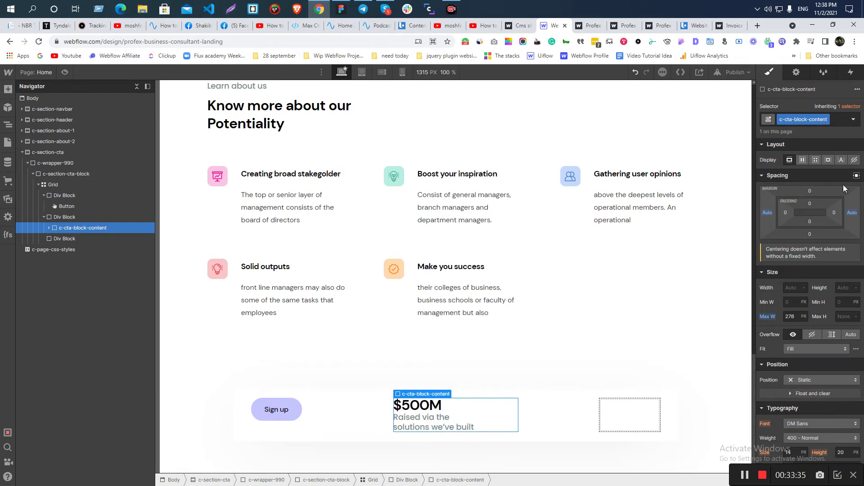
key(alt+Tab)
scroll(470, 324, down, 3)
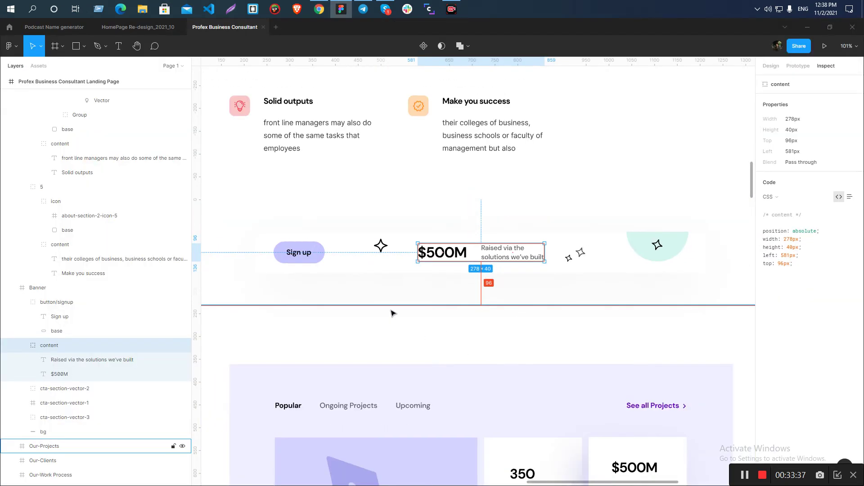
click(271, 272)
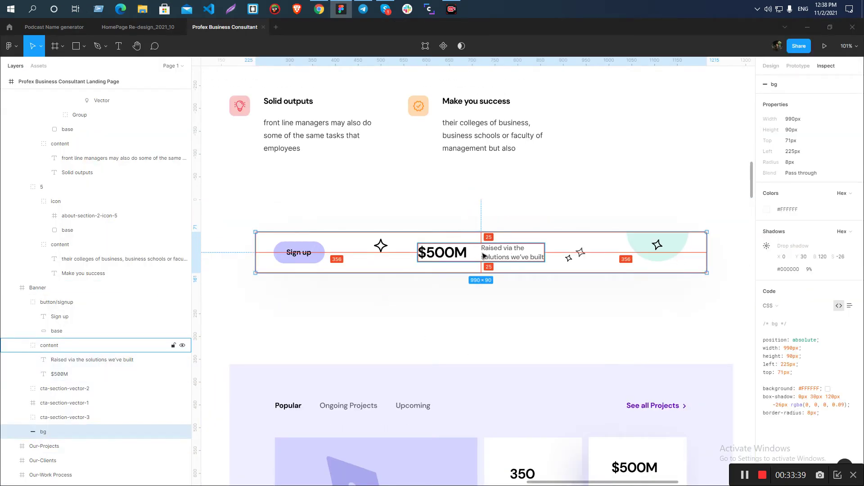
key(alt+Tab)
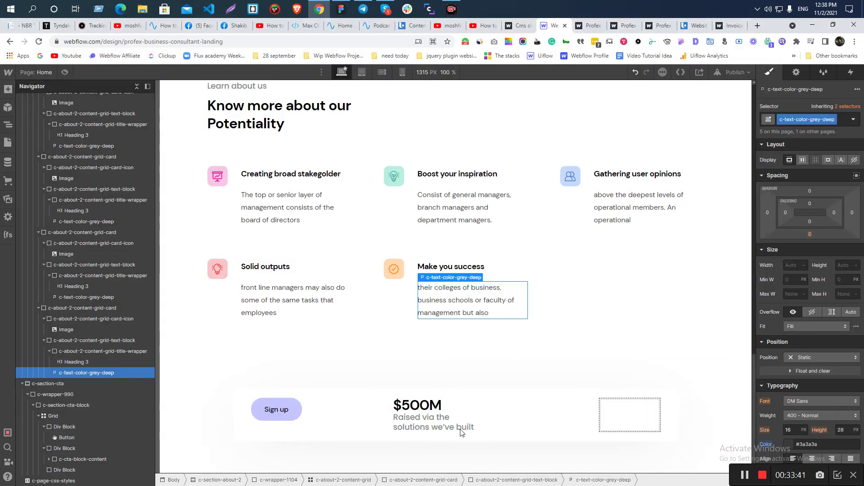
Set the display of c-cta-block-content to a horizontal flex layout
scroll(81, 428, down, 1)
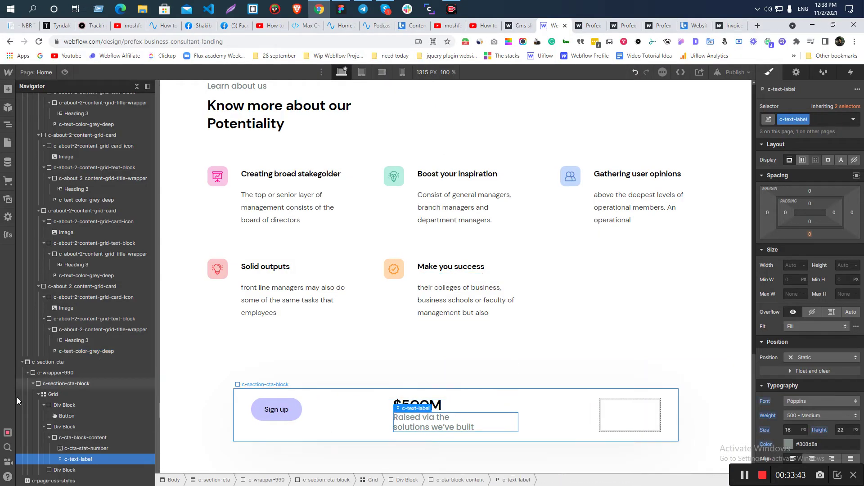
click(72, 438)
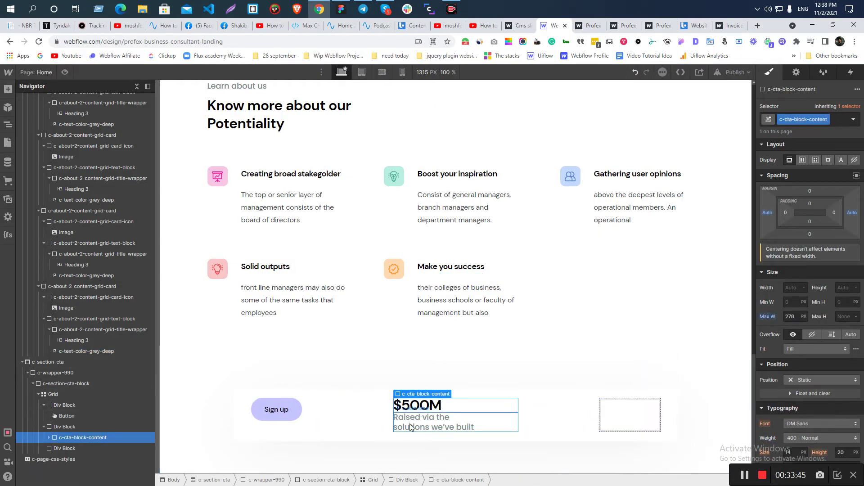
click(802, 160)
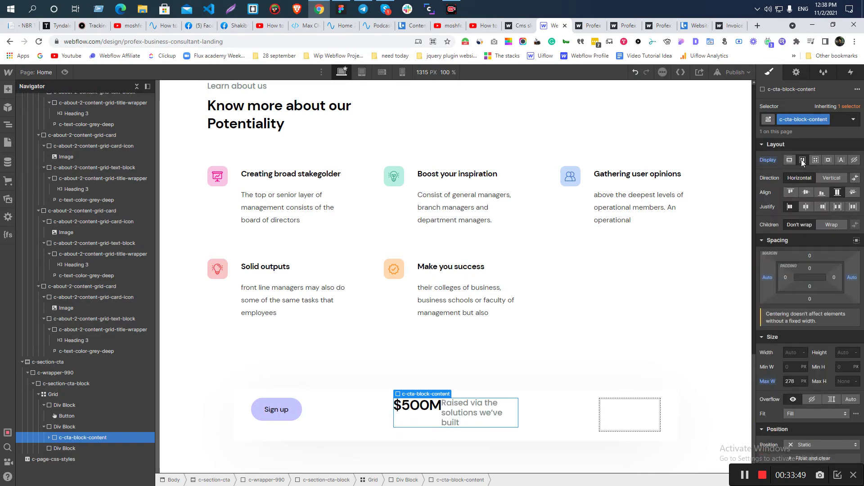
Inspect the banner content group in Figma and examine the typography and color of the "Raised via the solutions we've built" text
key(alt+Tab)
click(443, 254)
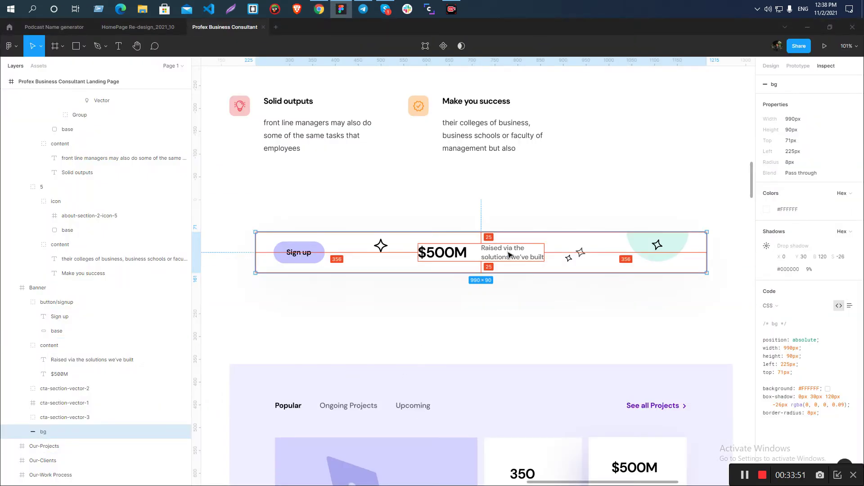
scroll(443, 254, up, 3)
scroll(443, 254, down, 3)
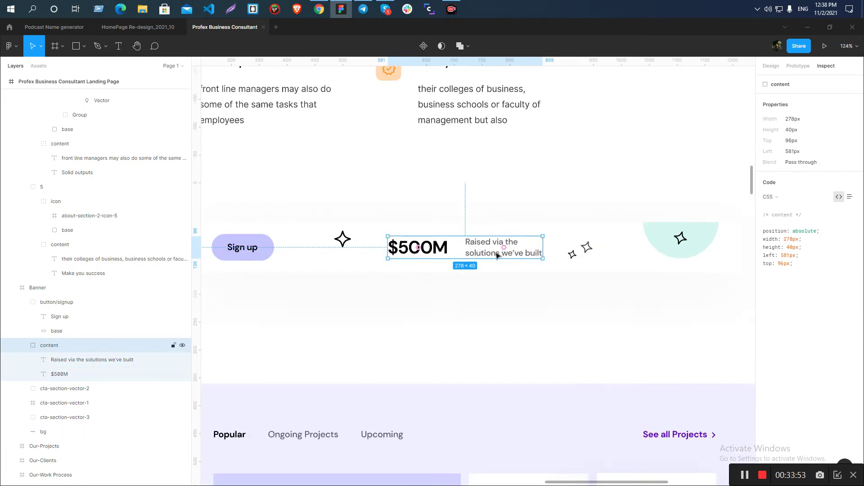
key(alt+Tab)
click(471, 413)
key(alt+Tab)
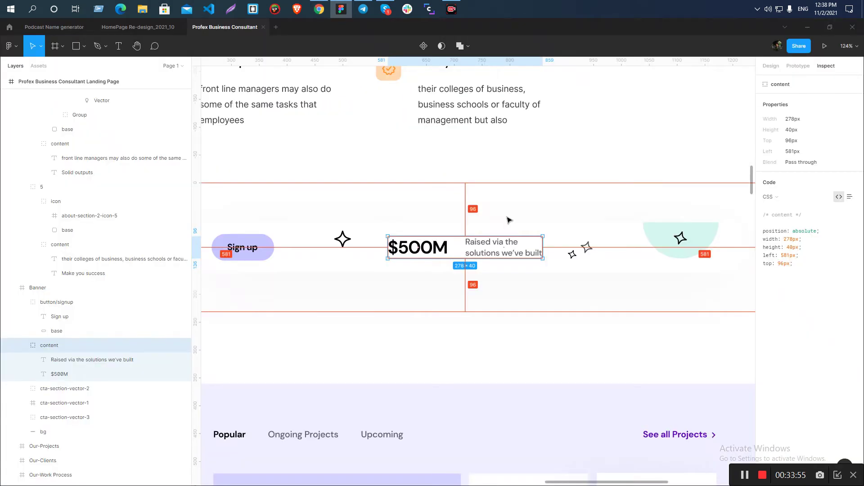
double_click(499, 249)
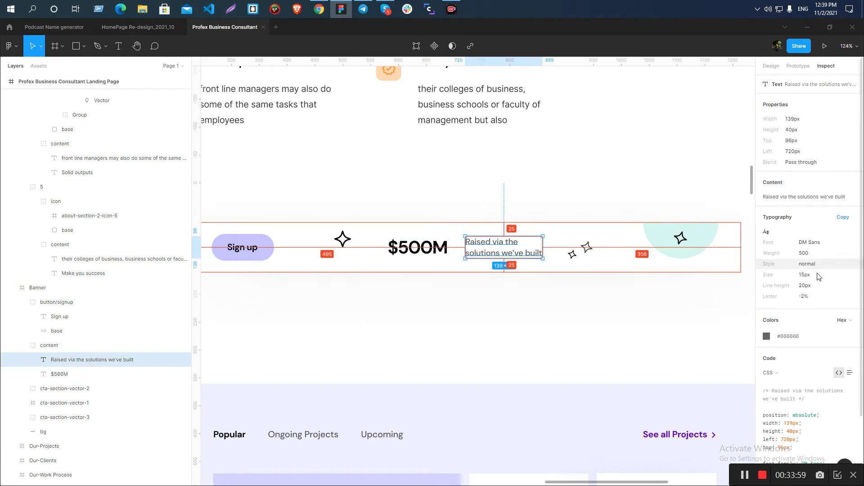
Return to Webflow, review the paragraph's typography settings and start adding a combo class to c-text-label
key(alt+Tab)
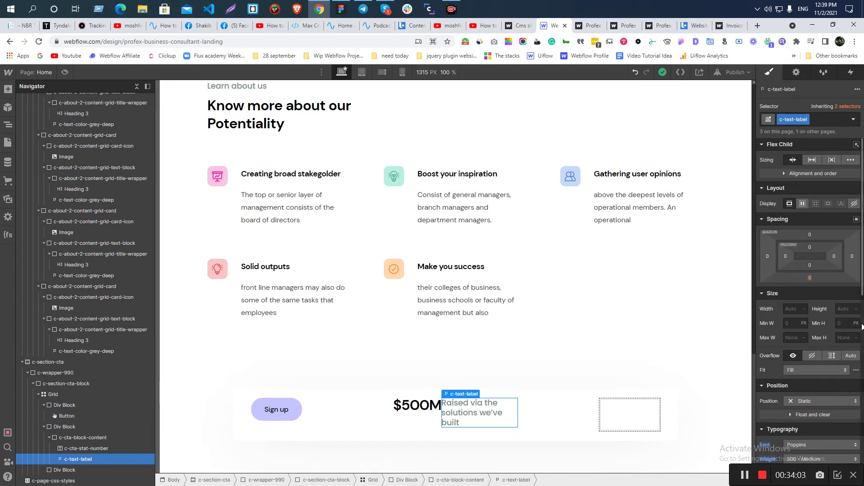
scroll(800, 340, down, 4)
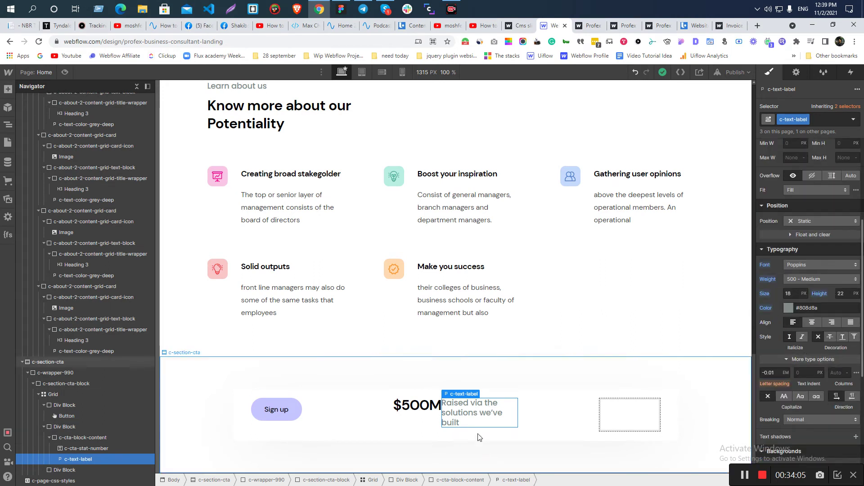
click(821, 118)
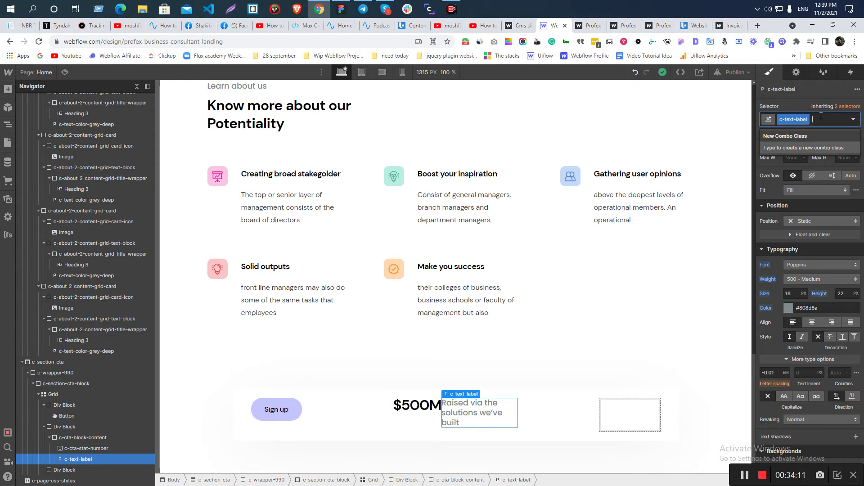
Add a combo class named c-cta-content-text to the "Raised via the solutions we've built" label
text(c-ctat)
key(BackSpace)
text(-contnet-)
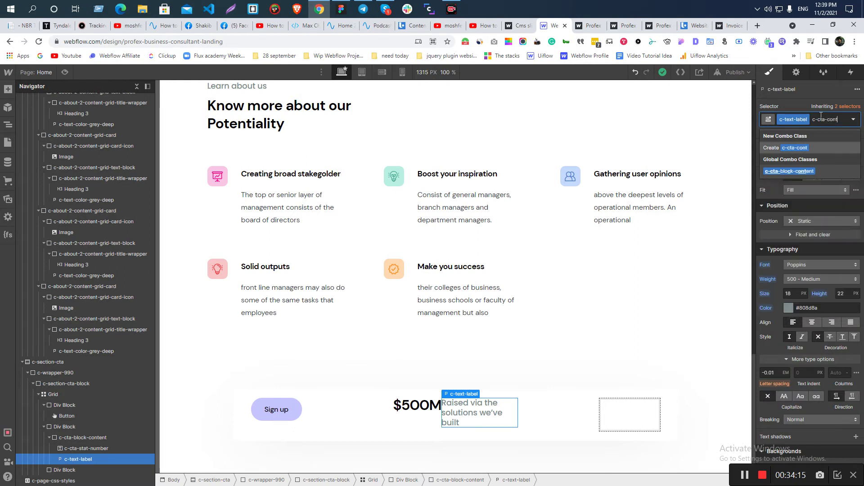
key(BackSpace)
key(BackSpace)
text(ent-text)
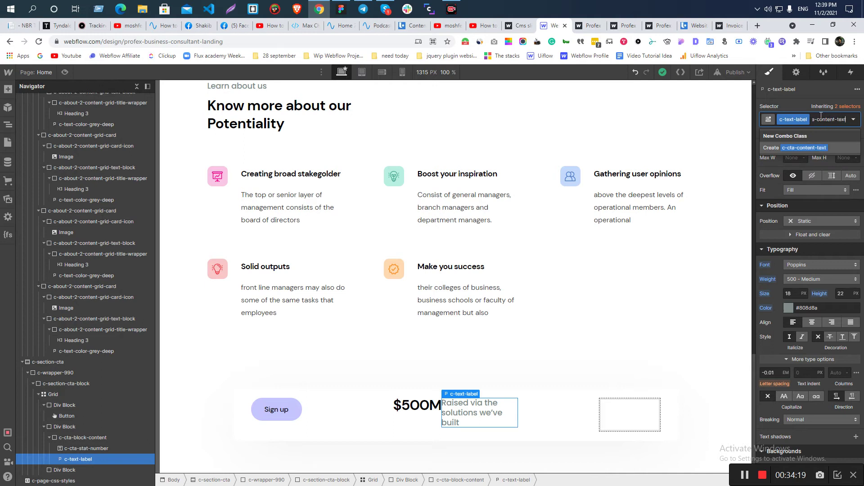
key(Return)
Set the label's font size to 15 px and its line height to 20 px, following the Figma design
drag(795, 305, 793, 305)
key(ctrl+shift+i)
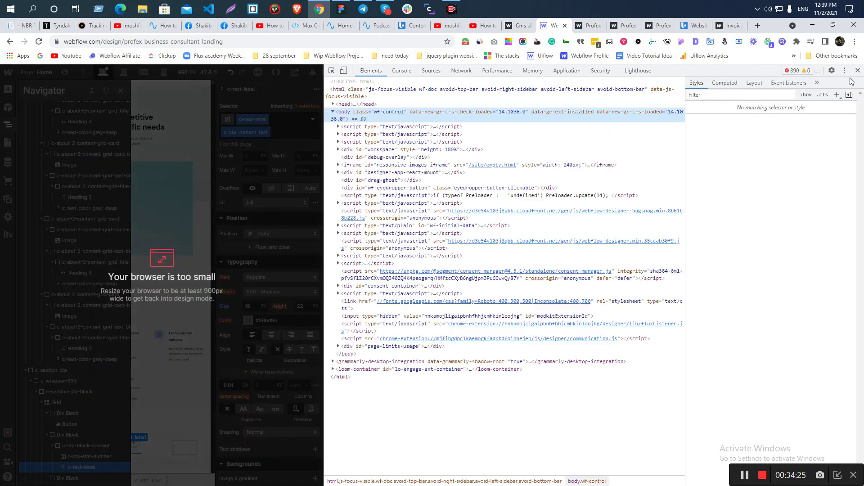
click(857, 71)
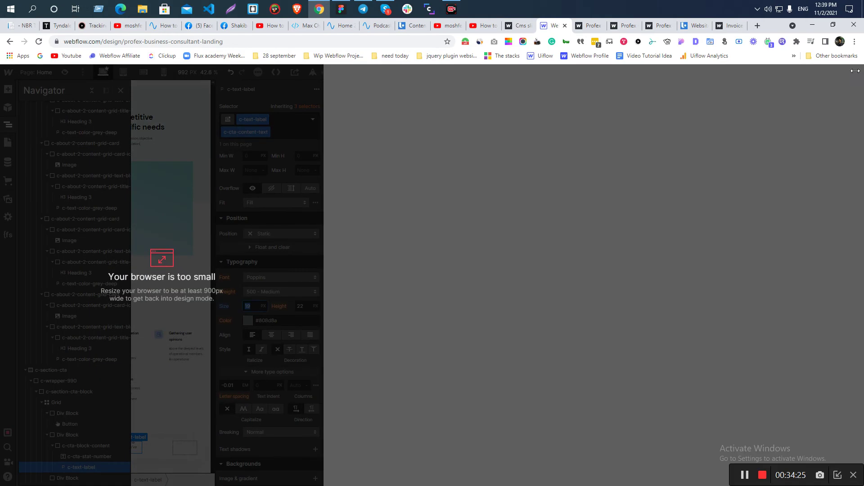
text(15)
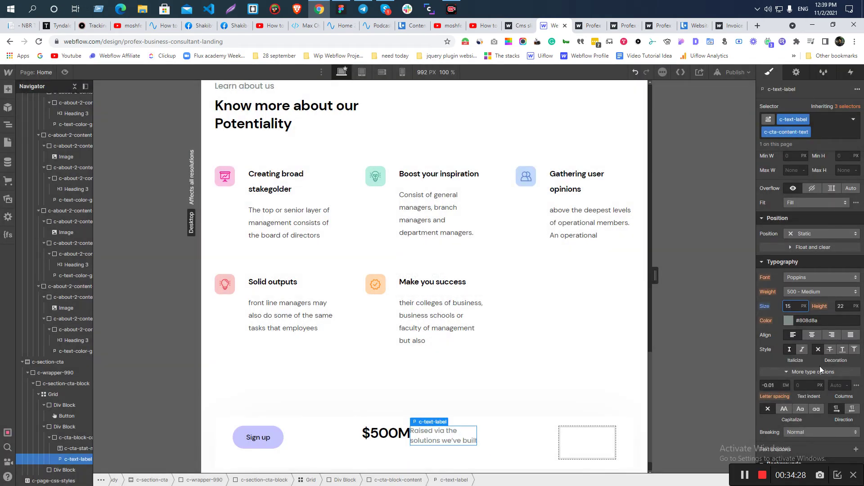
key(alt+Tab)
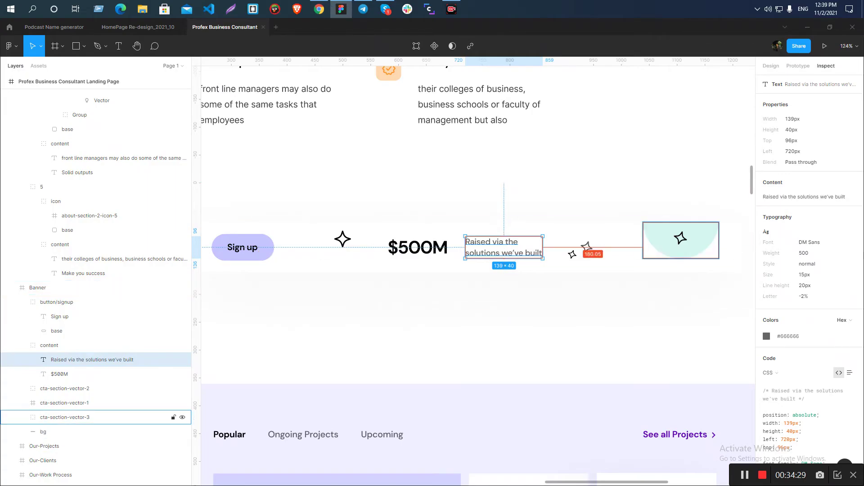
key(alt+Tab)
click(841, 307)
text(20.)
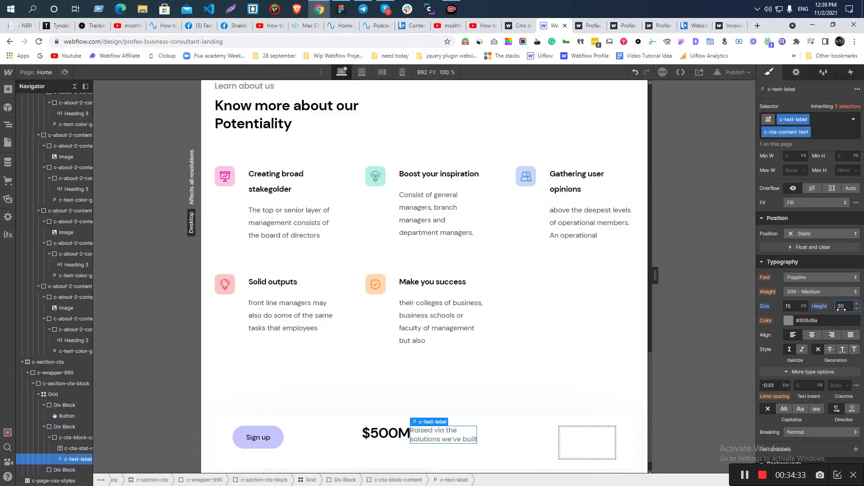
Check the spacing beside $500M in Figma and set the label's left margin to 30 px in Webflow
key(alt+Tab)
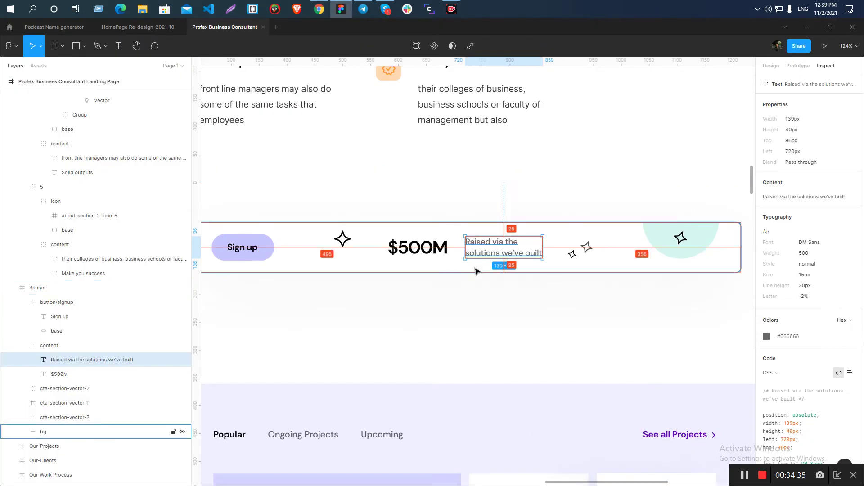
click(418, 247)
click(496, 250)
key(alt+Tab)
scroll(769, 275, up, 5)
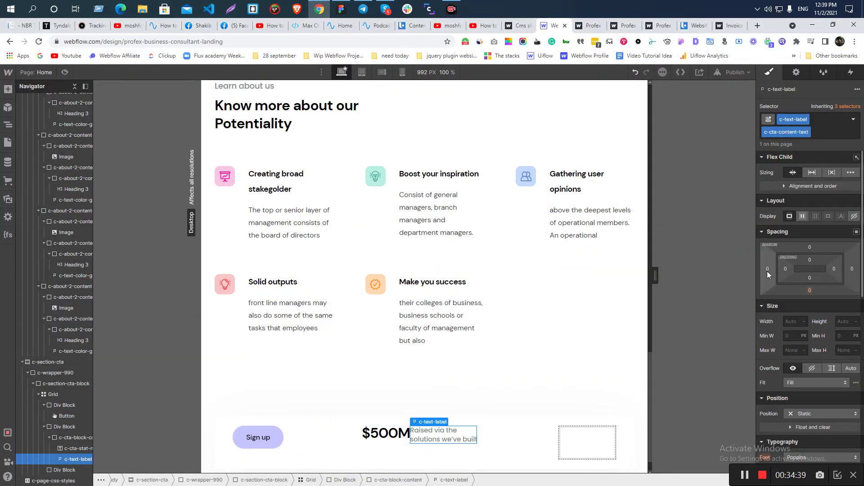
click(768, 269)
key(Return)
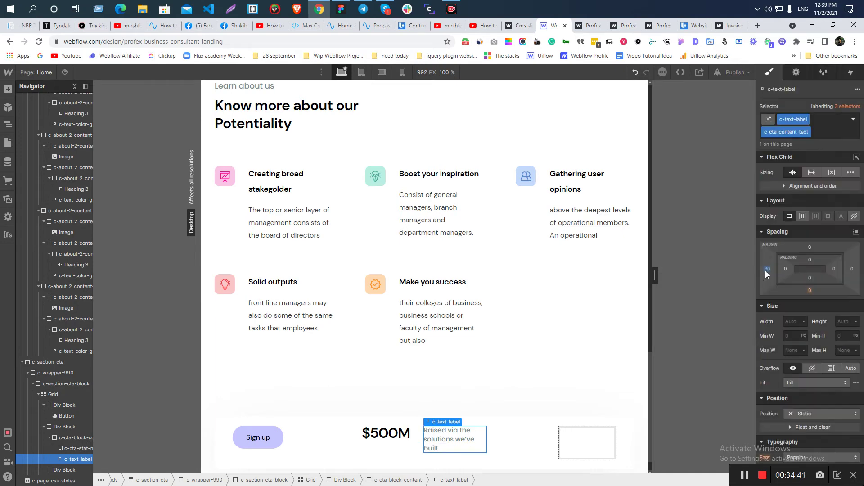
Measure the gap between $500M and its description text in the Figma banner, then return to Webflow
key(alt+Tab)
click(347, 284)
scroll(347, 284, down, 3)
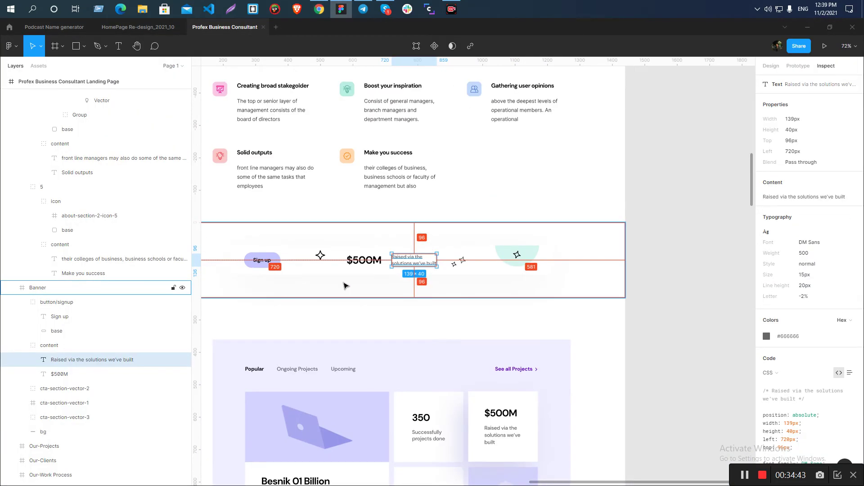
scroll(373, 297, up, 3)
click(428, 243)
click(377, 245)
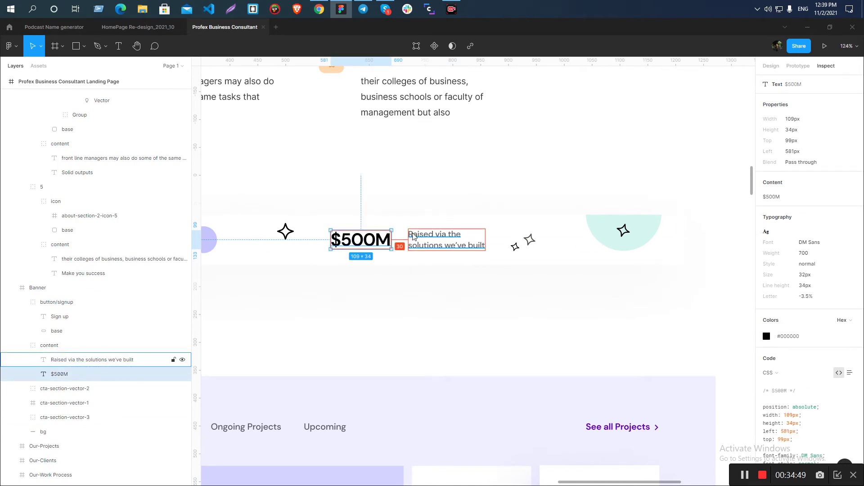
key(alt+Tab)
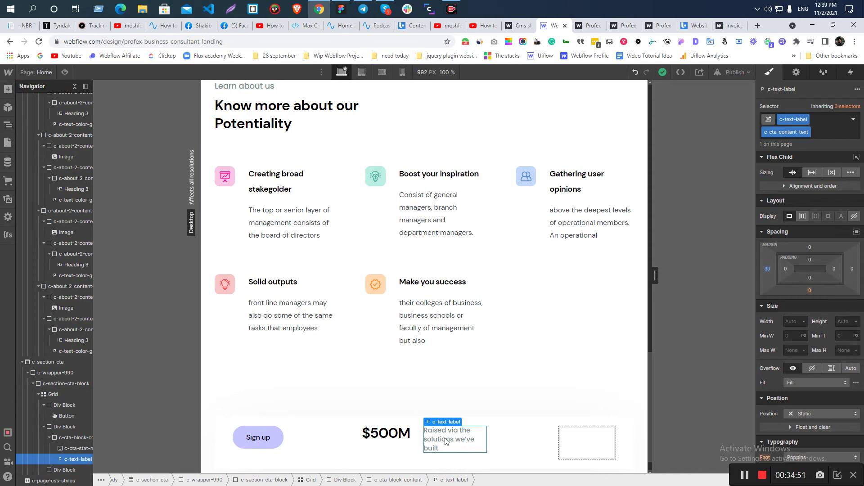
Look up the description text's letter spacing in Figma and set the Webflow label's letter spacing to -0.02 em
key(alt+Tab)
click(441, 234)
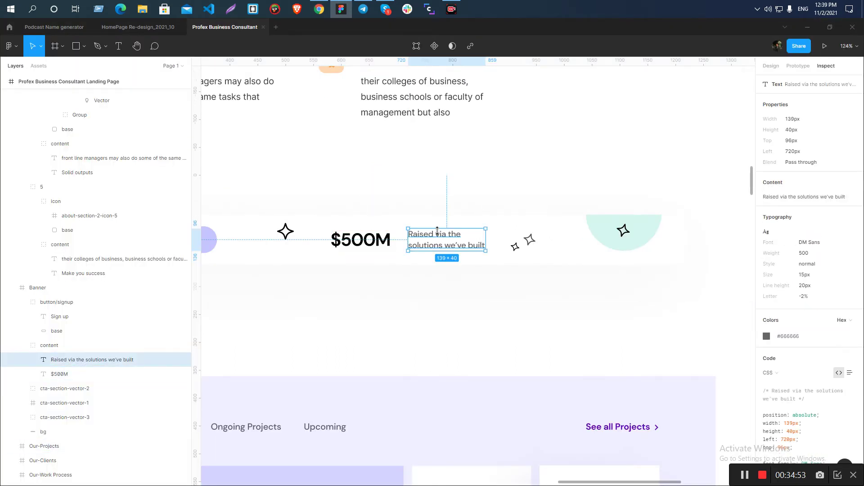
scroll(820, 291, down, 2)
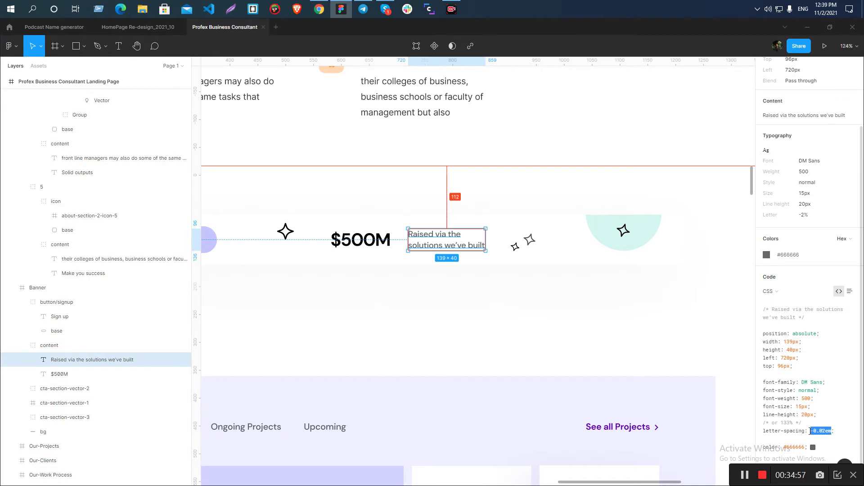
key(alt+Tab)
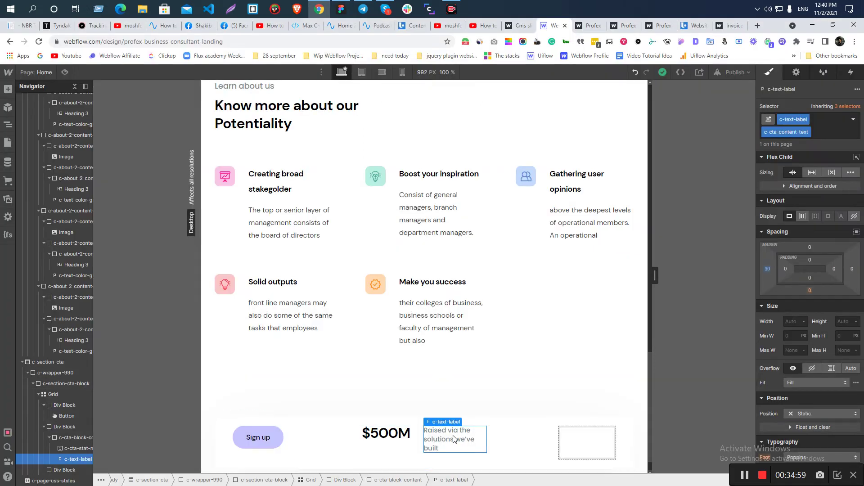
scroll(812, 376, down, 8)
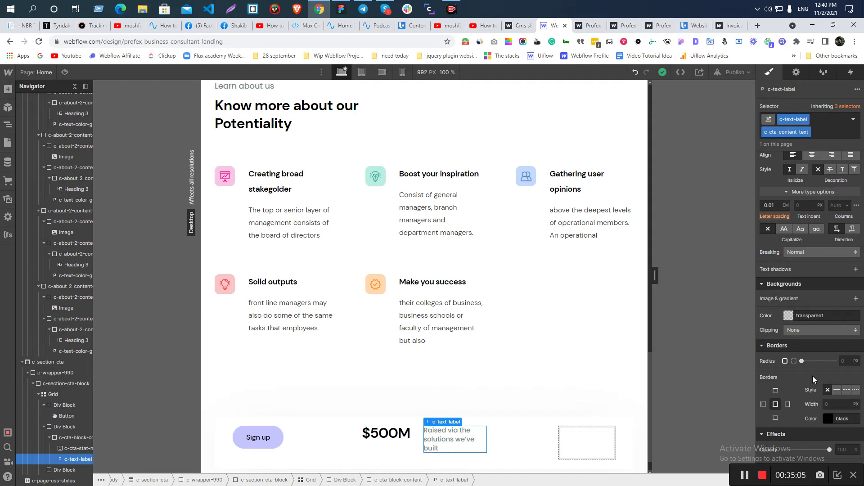
scroll(368, 379, down, 1)
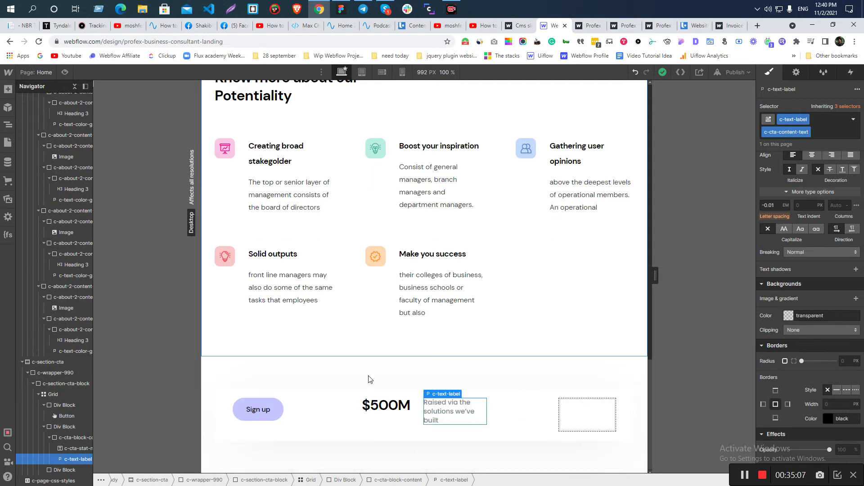
drag(770, 206, 772, 209)
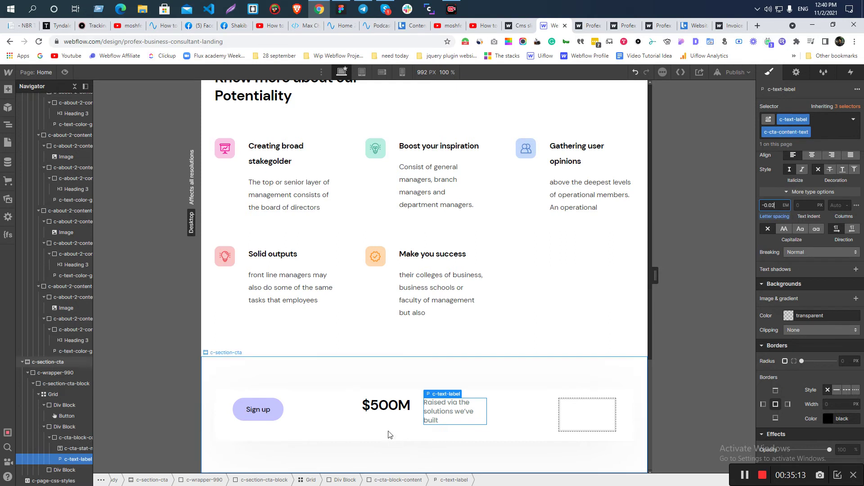
Group the $500M and description texts in the Figma banner to read their combined width, then return to Webflow
click(386, 406)
key(alt+Tab)
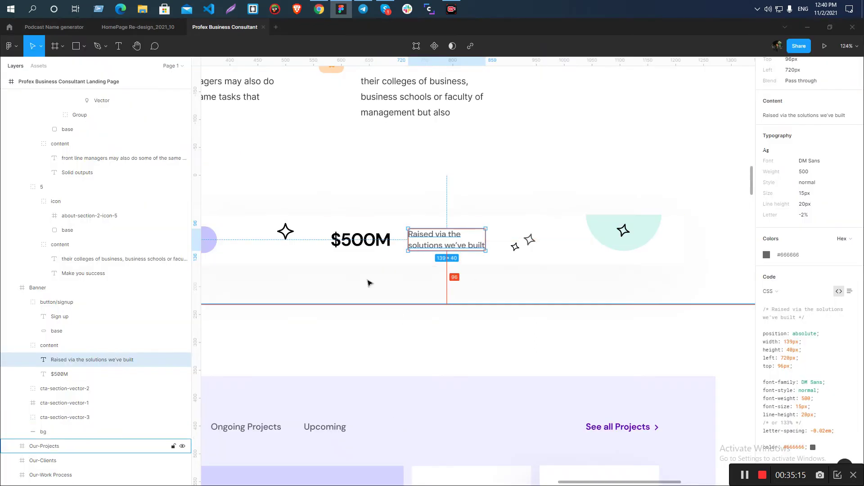
click(363, 241)
shift+click(470, 244)
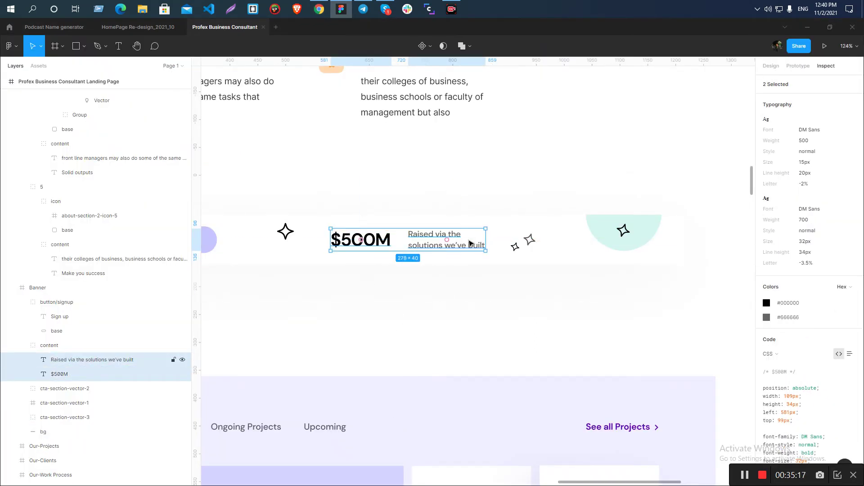
key(ctrl+g)
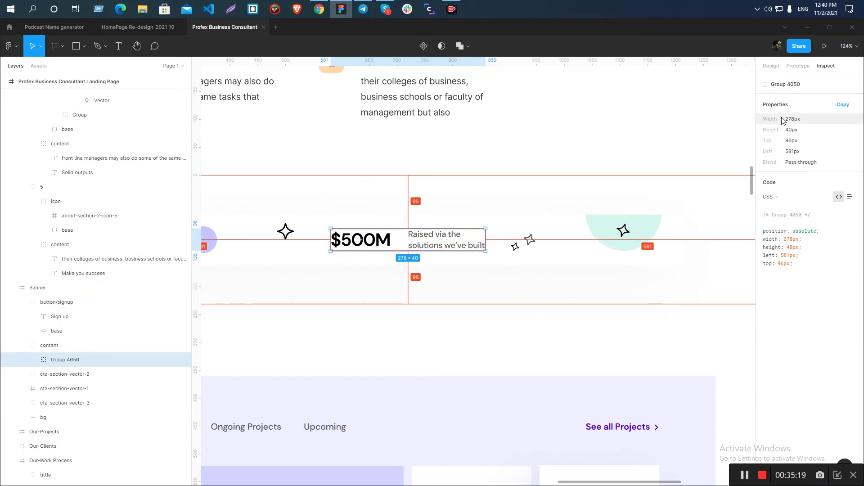
key(alt+Tab)
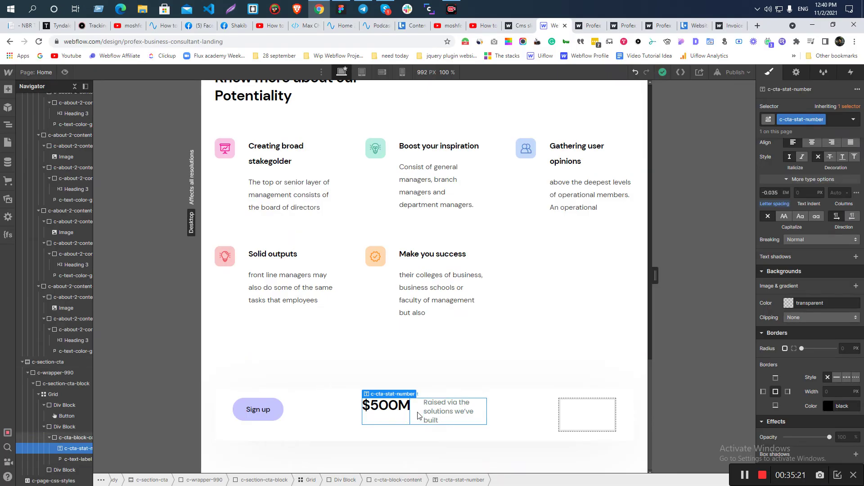
Compare the maximum width of the c-cta-block-content block with the grouped text's width in Figma
click(419, 415)
scroll(825, 355, up, 8)
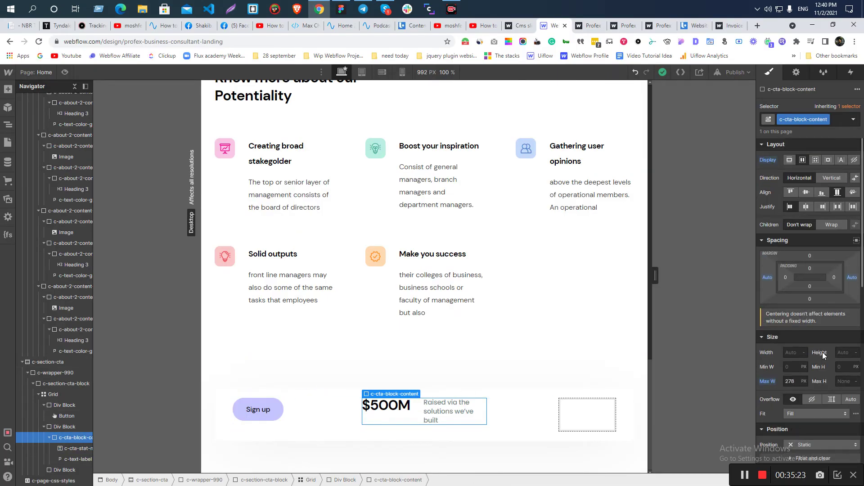
click(400, 410)
click(419, 420)
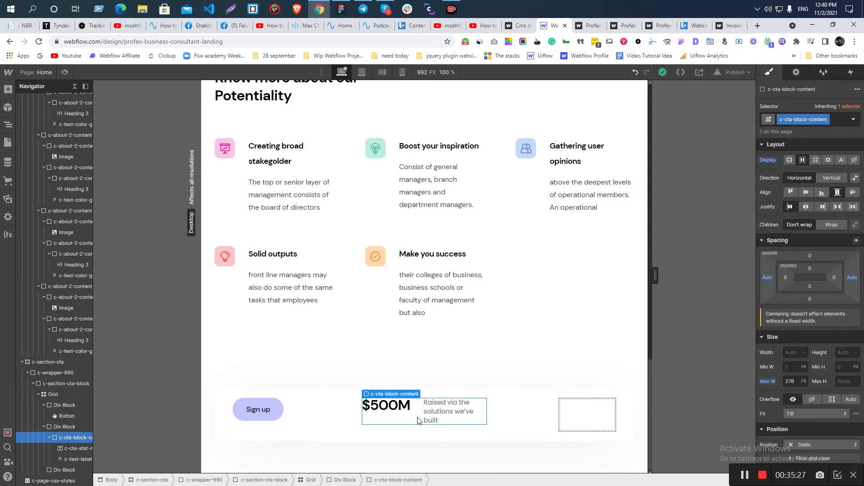
key(alt+Tab)
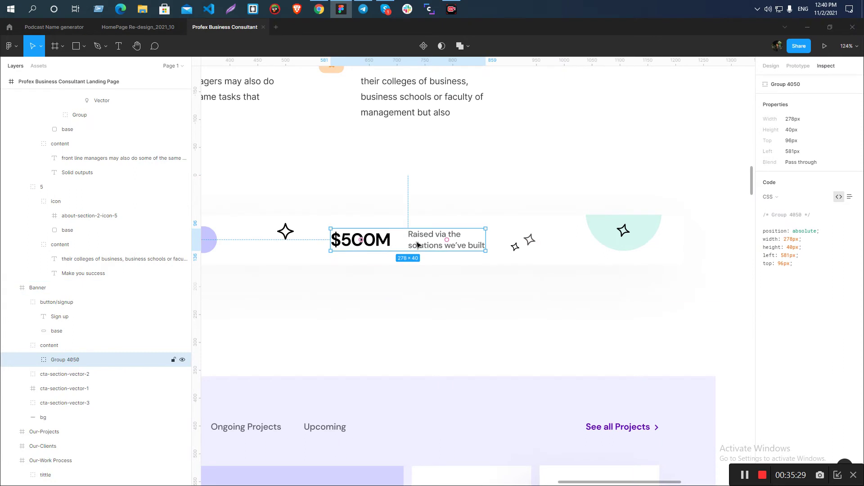
key(alt+Tab)
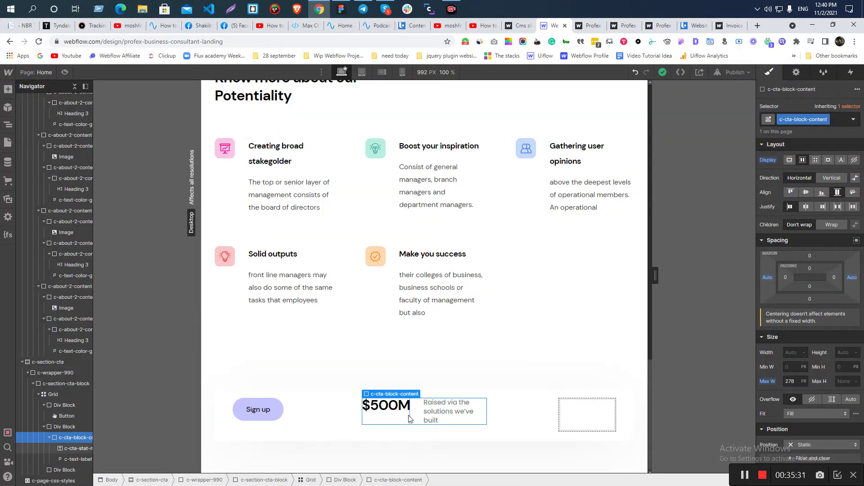
Compare the description text's size and typography in Figma with the c-cta-content-text label's styles in Webflow
key(alt+Tab)
double_click(426, 238)
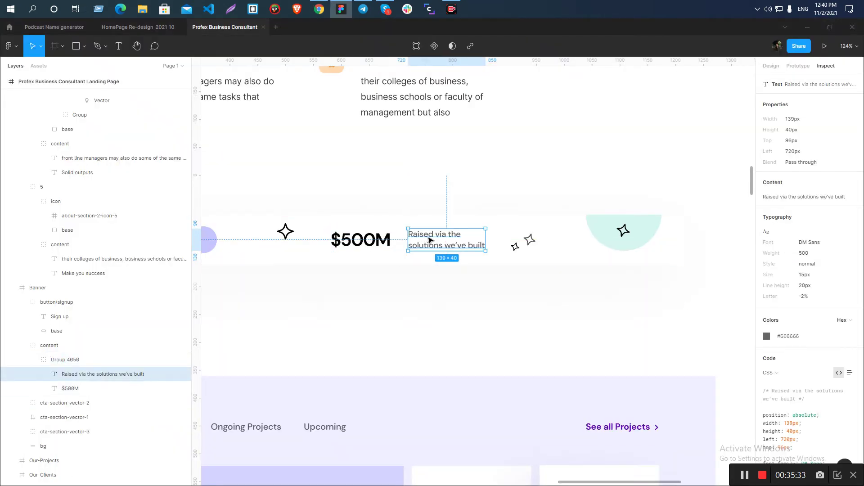
key(alt+Tab)
click(450, 403)
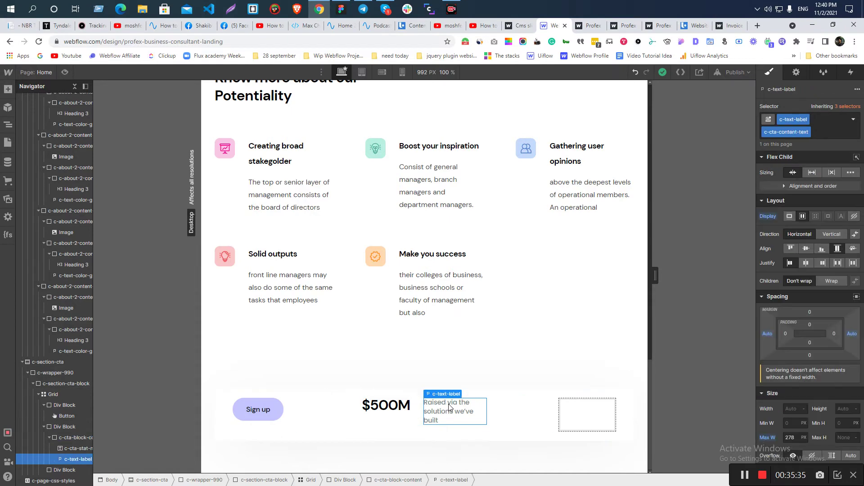
double_click(449, 404)
key(Escape)
click(461, 374)
click(449, 415)
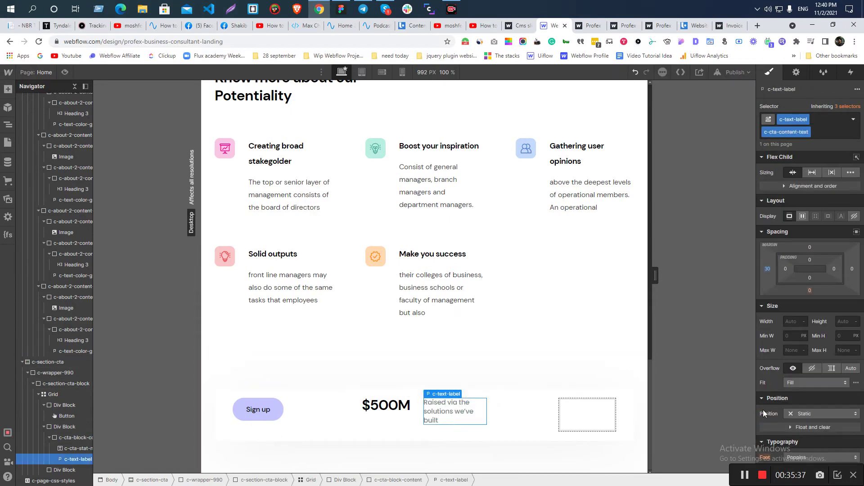
key(alt+Tab)
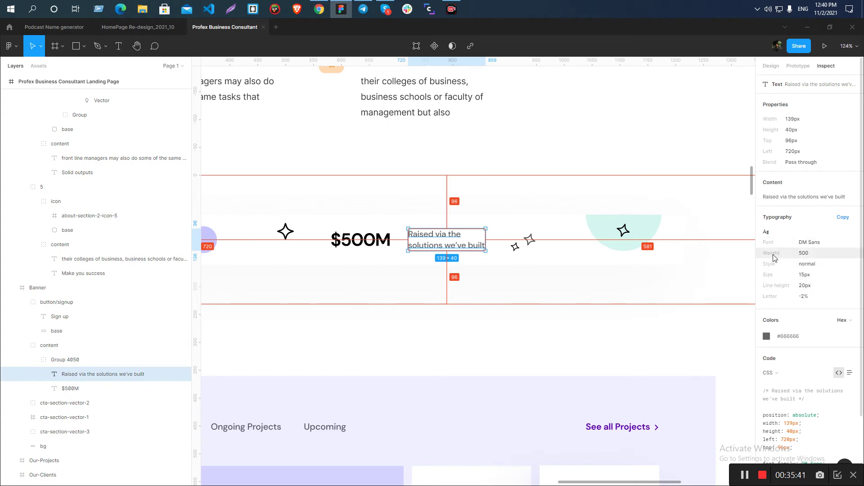
key(alt+Tab)
scroll(788, 388, down, 3)
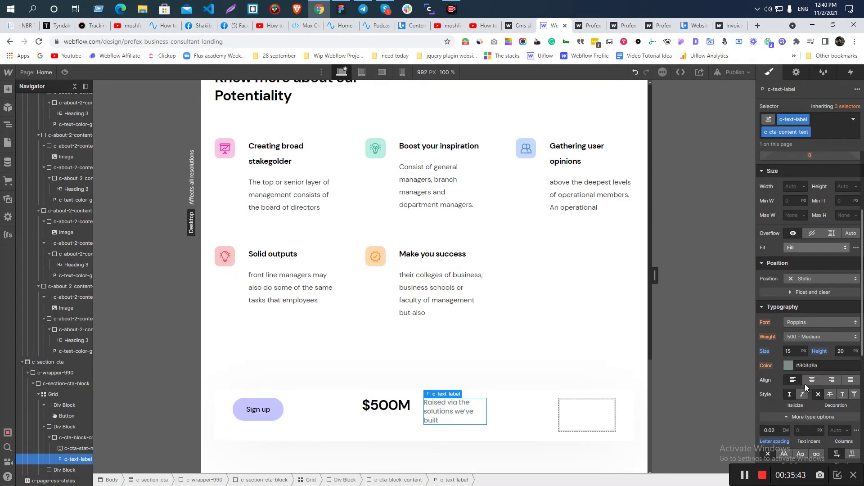
scroll(796, 366, down, 2)
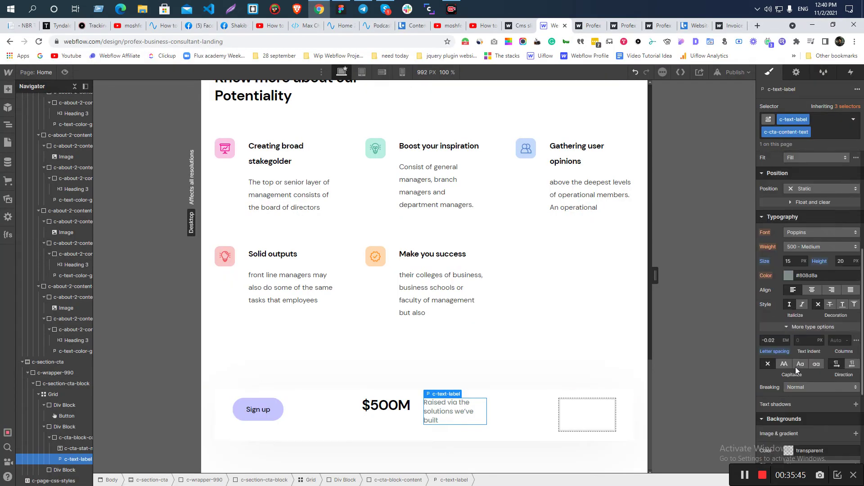
key(alt+Tab)
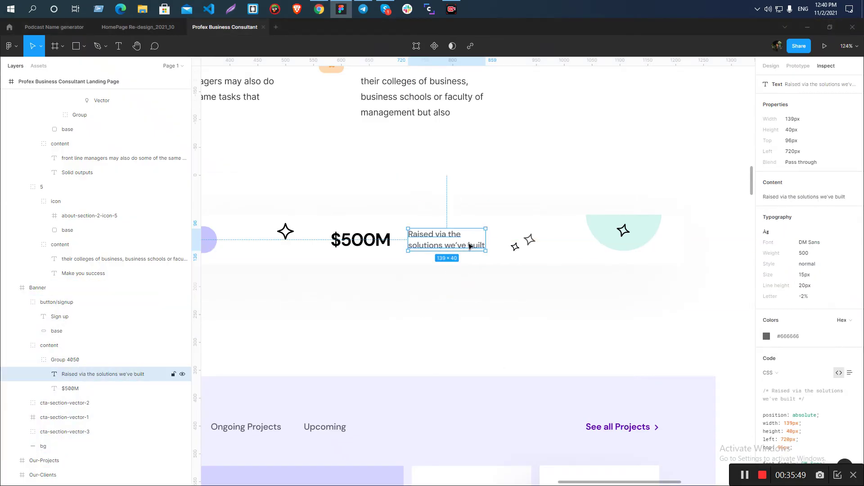
key(alt+Tab)
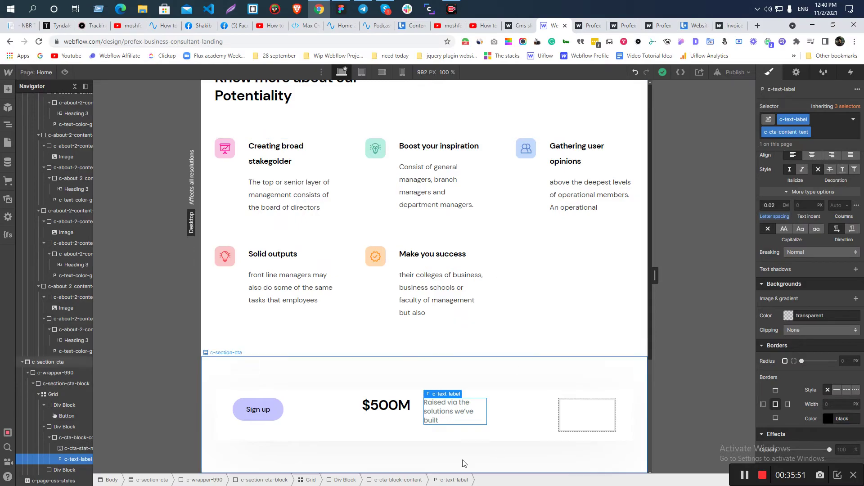
Check the description text's layout and typography values in Figma's design properties, then return to Webflow
key(alt+Tab)
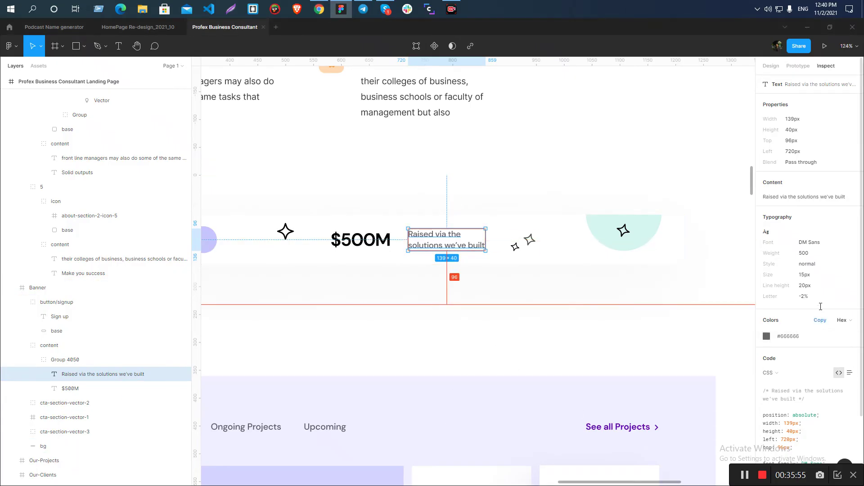
click(771, 68)
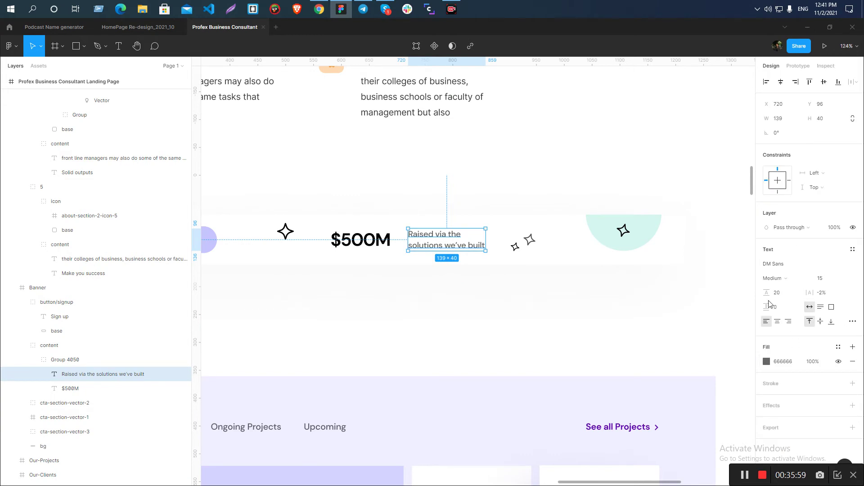
key(alt+Tab)
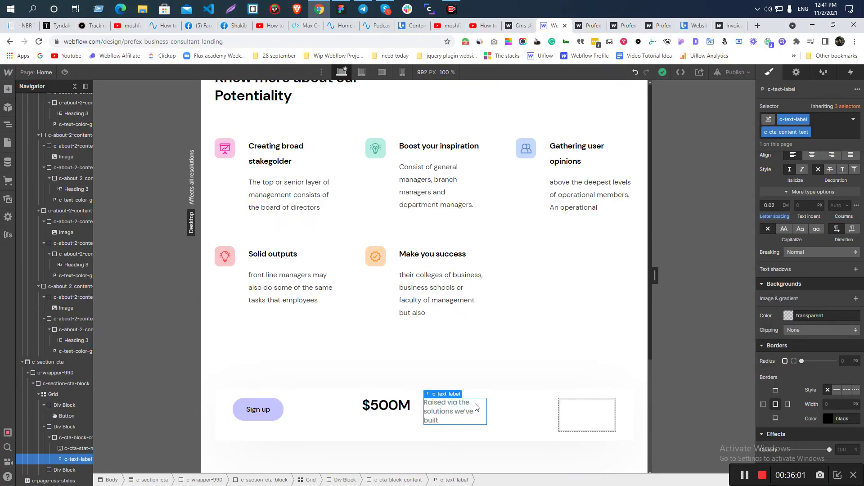
Set the maximum width of the c-cta-block-content block to 285 px
click(411, 418)
scroll(801, 341, up, 5)
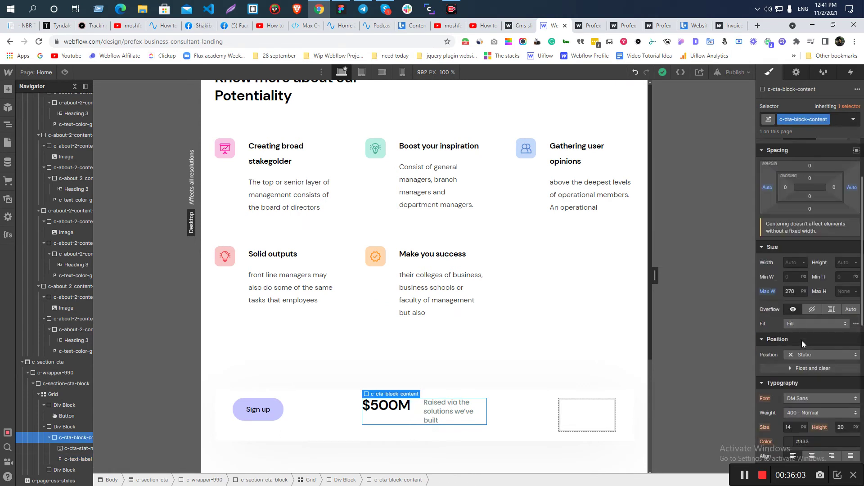
click(786, 385)
key(Up)
key(Up)
key(Up)
key(Up)
key(Up)
key(Up)
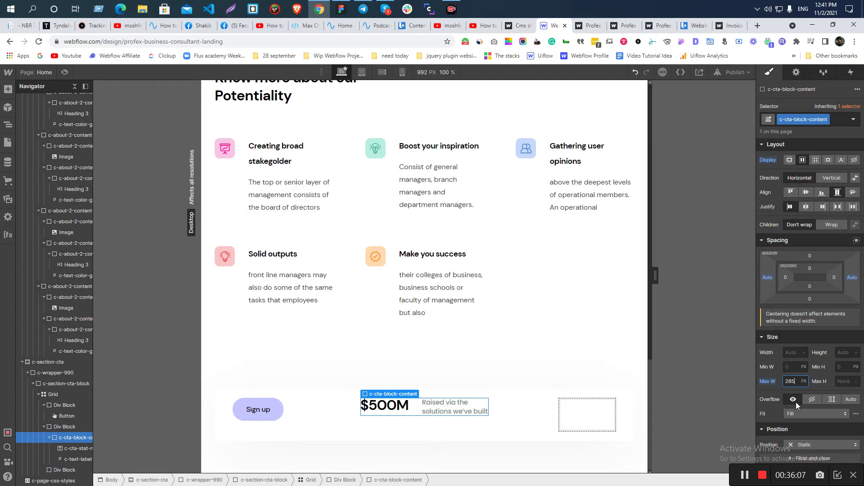
click(401, 412)
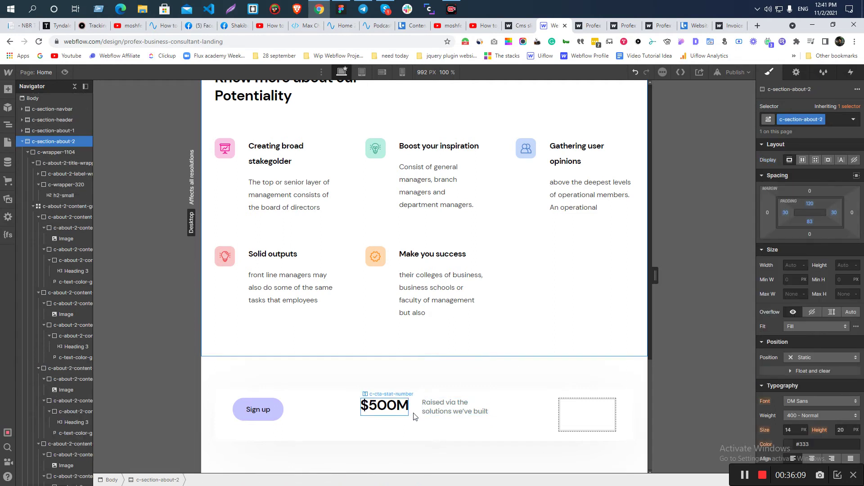
Look up the $500M text's letter spacing in its CSS code in the Figma banner
key(alt+Tab)
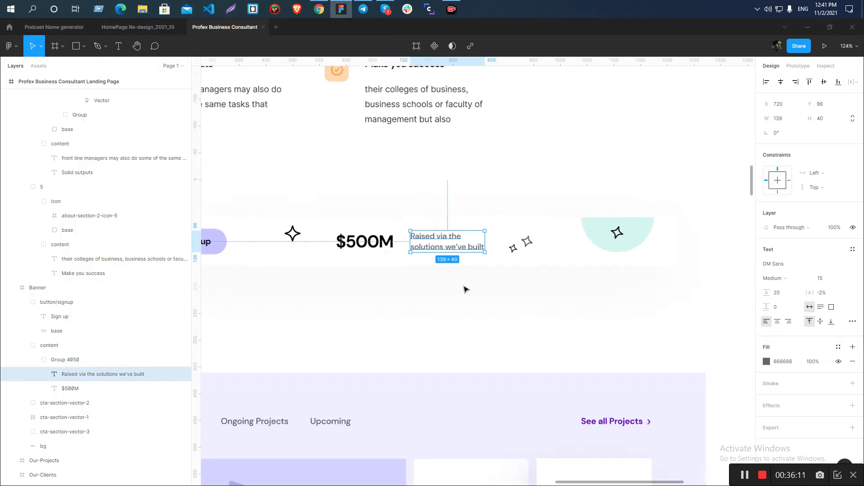
click(400, 243)
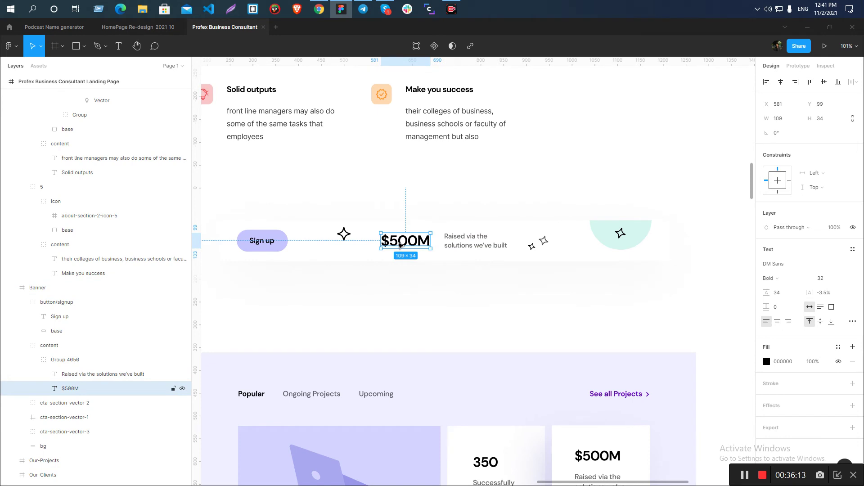
click(825, 65)
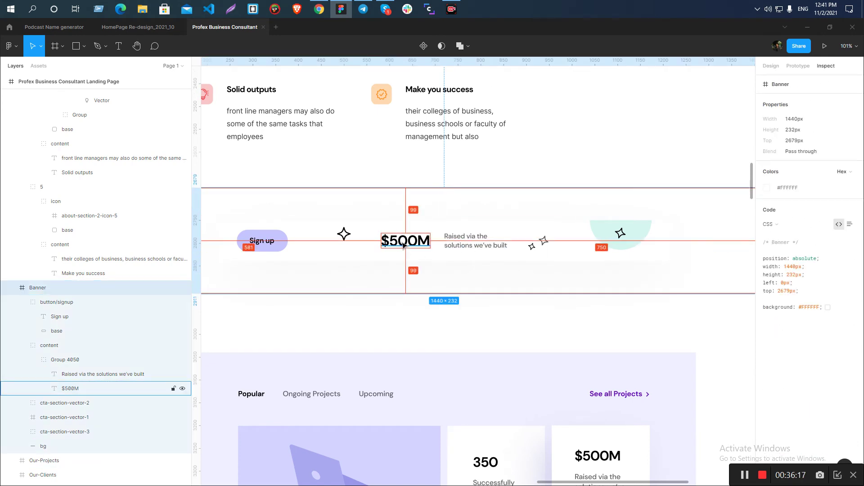
scroll(812, 386, down, 2)
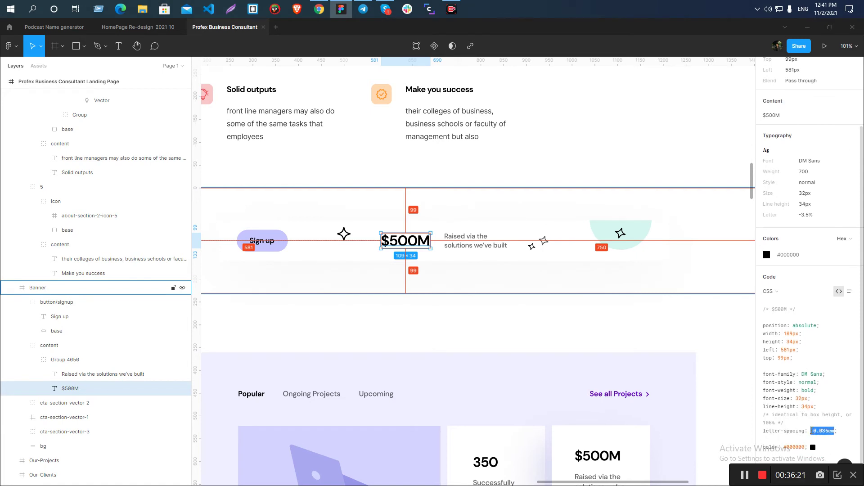
In Webflow, set the c-cta-stat-number text's letter spacing to -0.035 em
key(alt+Tab)
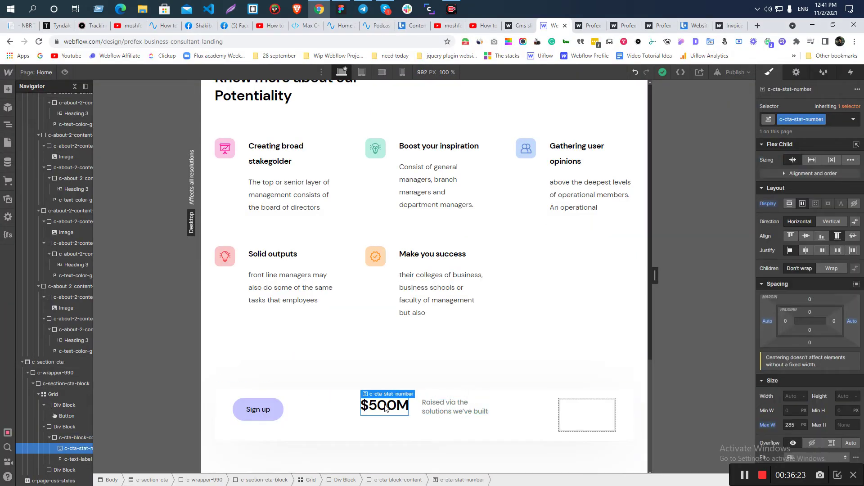
scroll(803, 399, down, 6)
click(772, 193)
text(0.035em)
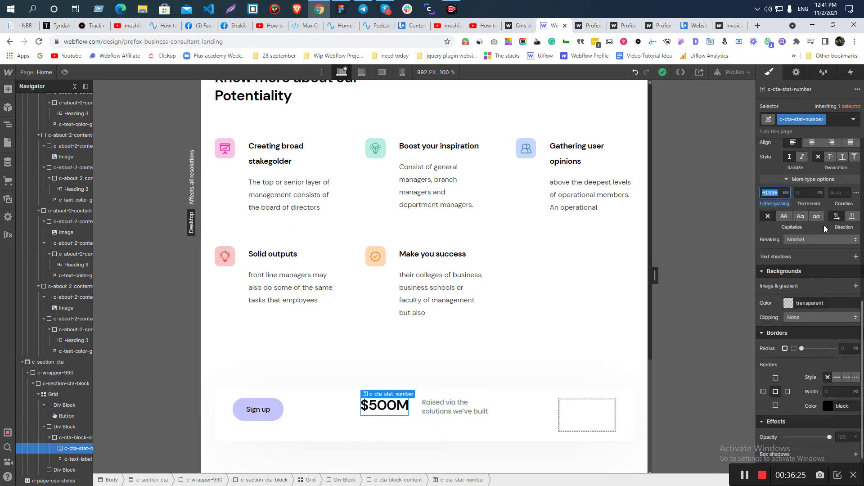
key(Home)
text(-)
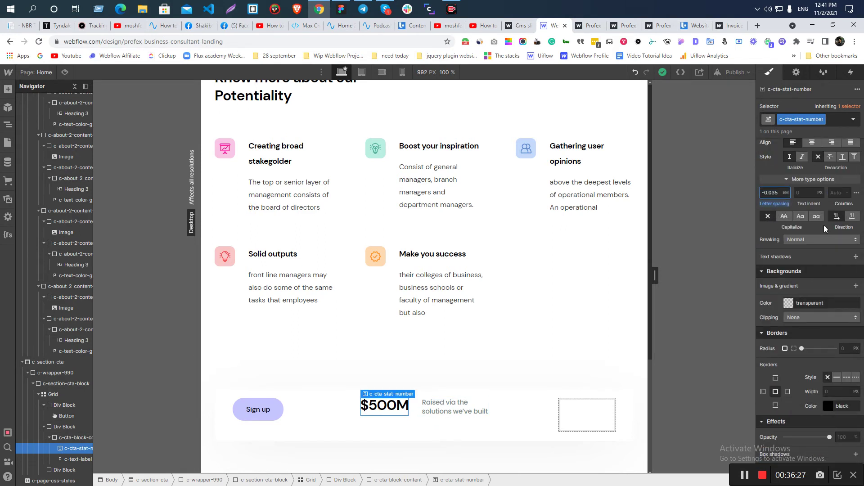
Compare the gap between $500M and the description in Figma with the label's left margin in Webflow
key(alt+Tab)
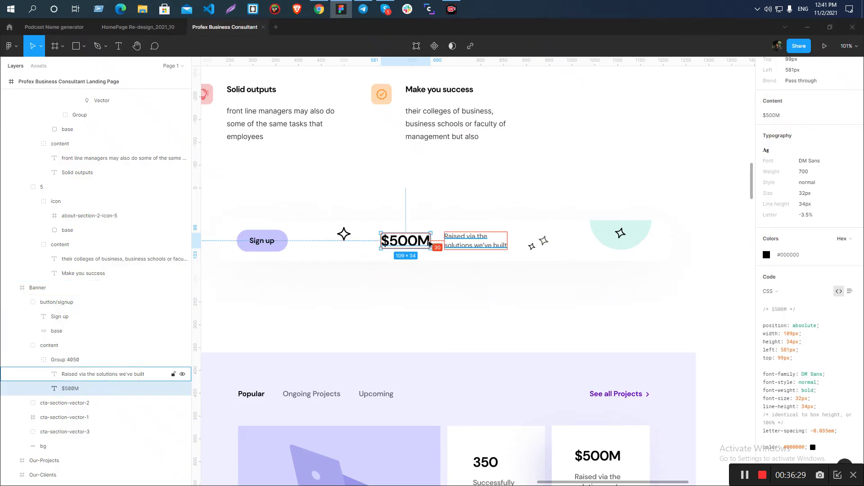
key(alt+Tab)
click(453, 412)
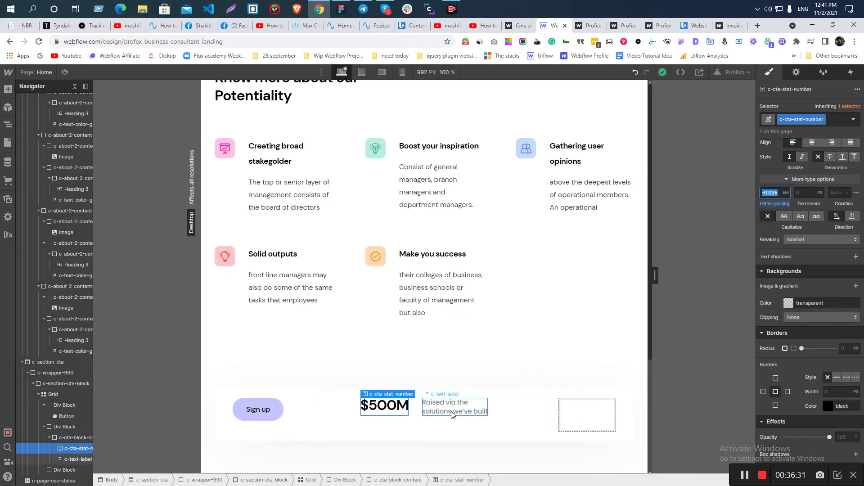
key(alt+Tab)
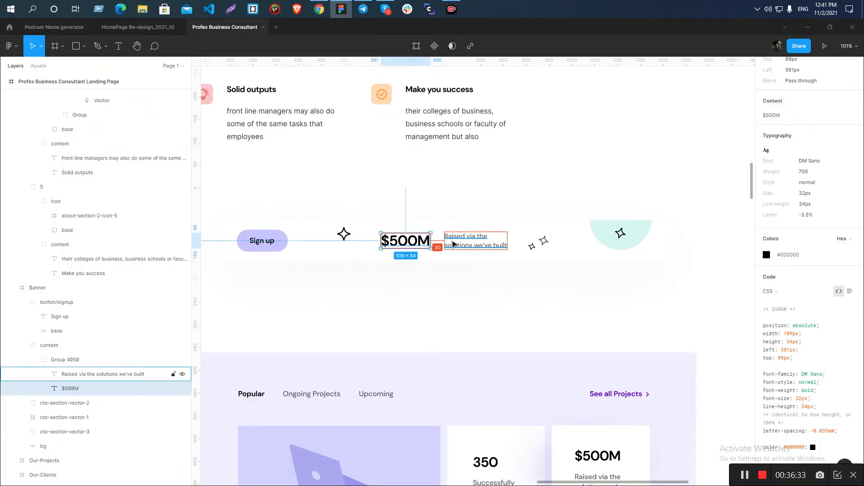
click(454, 245)
key(alt+Tab)
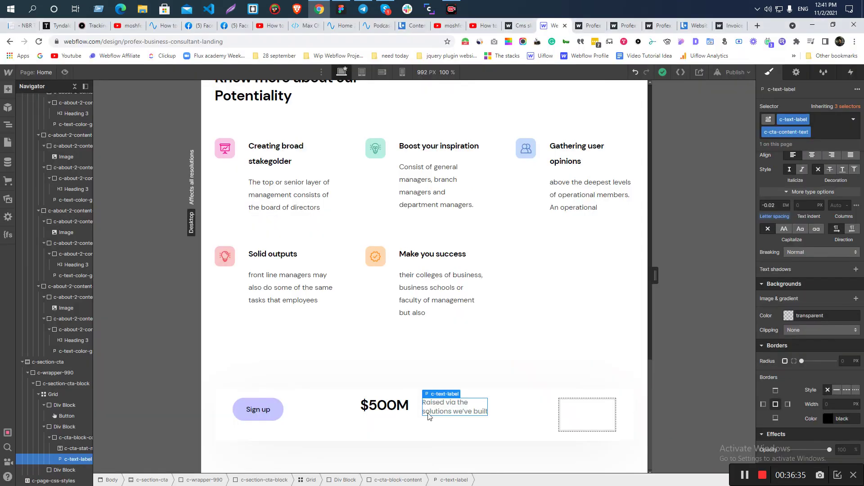
scroll(806, 315, up, 7)
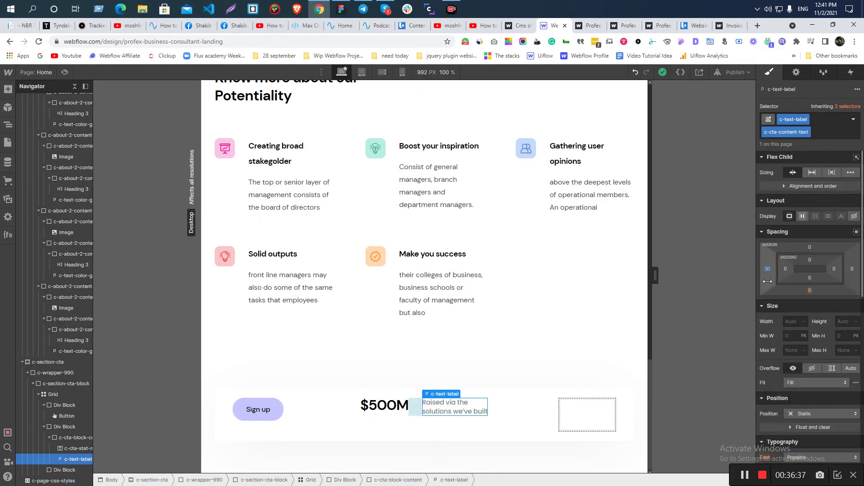
click(415, 410)
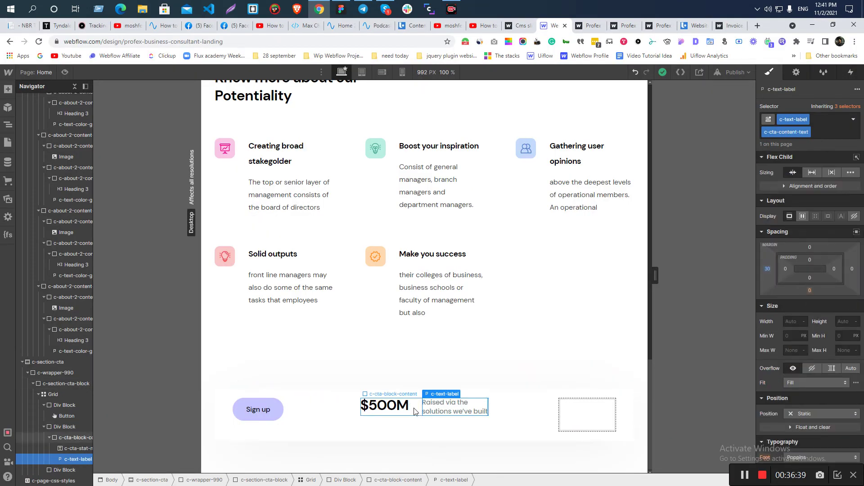
Examine how the $500M and description texts line up vertically in the Figma banner
key(alt+Tab)
click(447, 304)
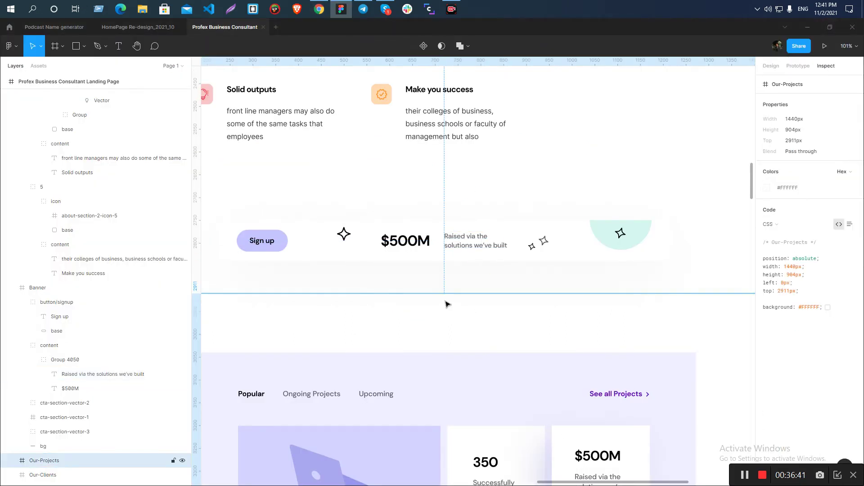
click(460, 244)
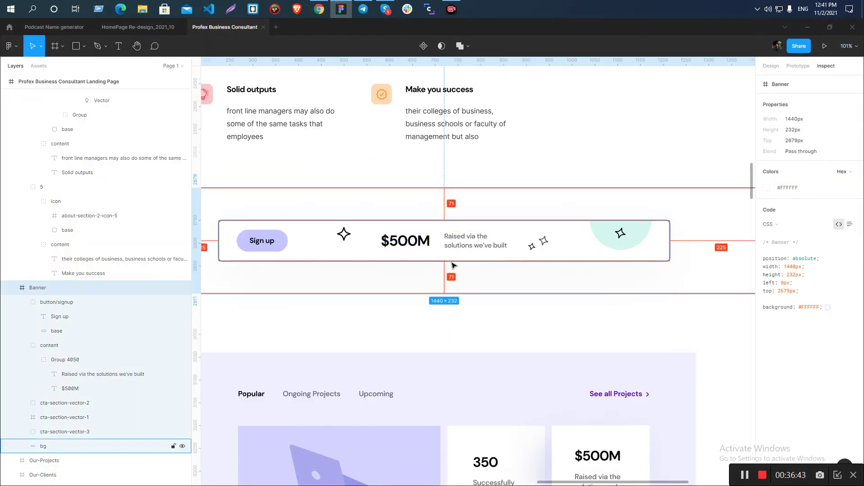
scroll(460, 243, up, 5)
click(495, 232)
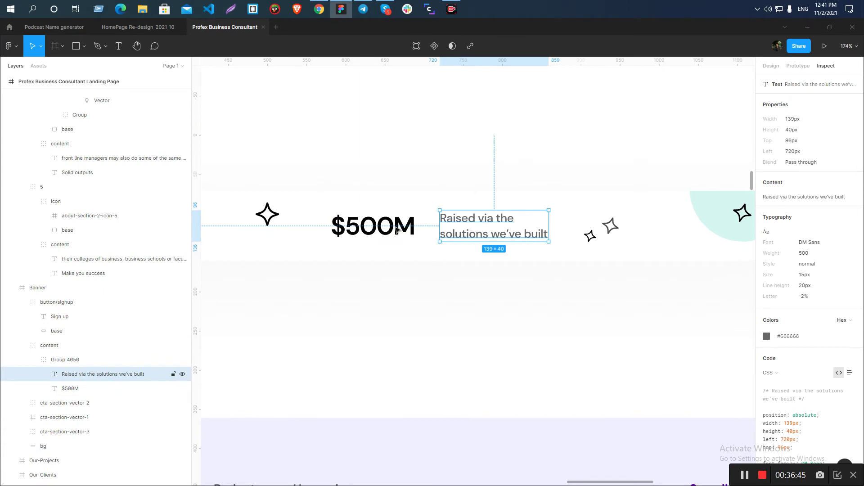
In Webflow, align the flex children of the c-cta-block-content block to the vertical center
key(alt+Tab)
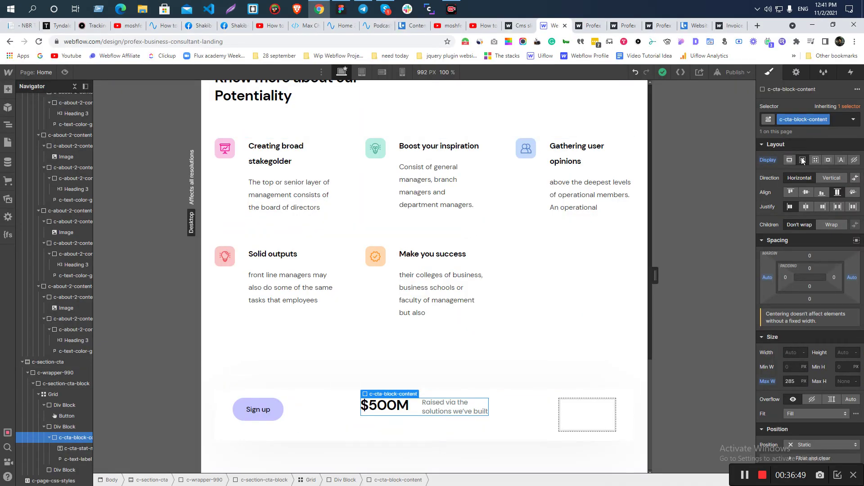
click(806, 193)
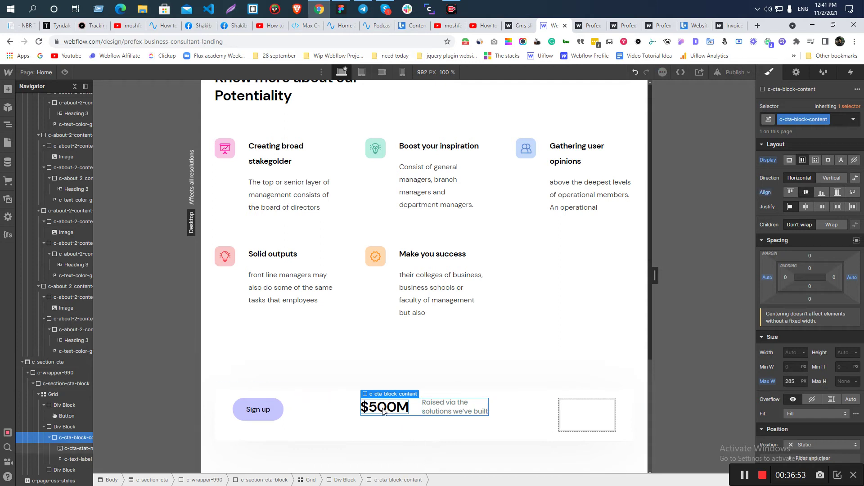
click(450, 386)
click(455, 367)
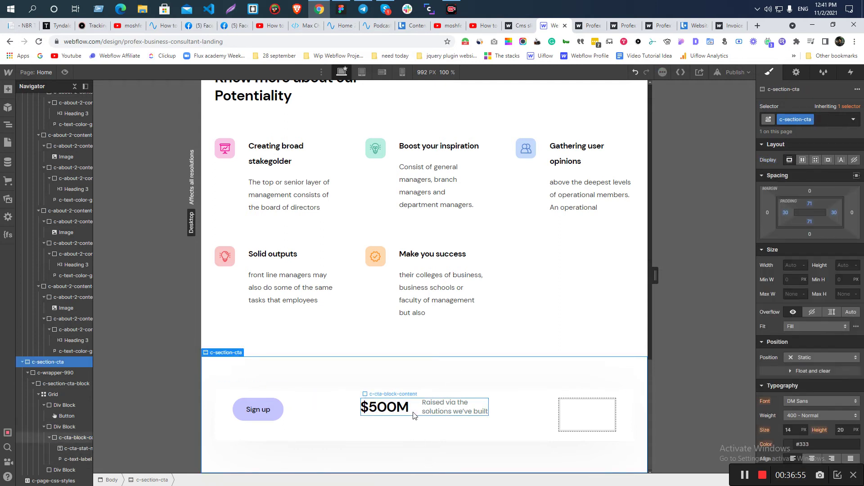
Inspect the size and position of the cta-section-vector-1 star beside the $500M text in the Figma banner
click(415, 416)
key(alt+Tab)
scroll(482, 239, down, 3)
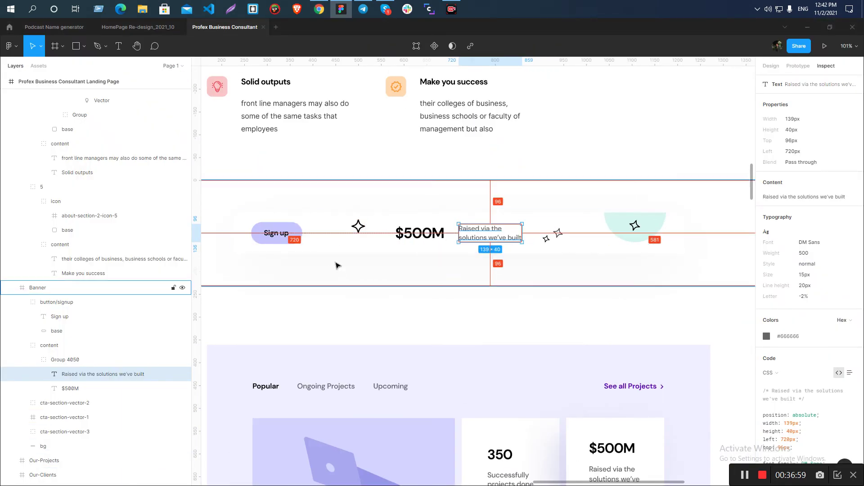
scroll(332, 271, up, 5)
scroll(365, 211, down, 3)
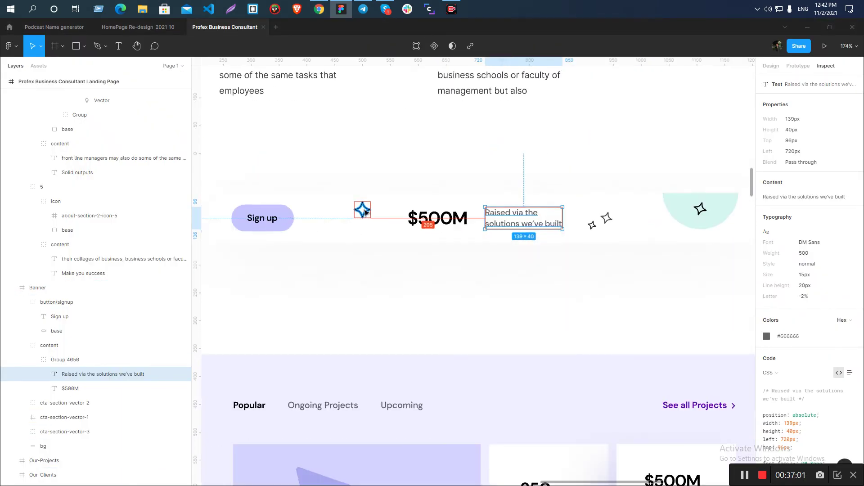
scroll(327, 238, down, 4)
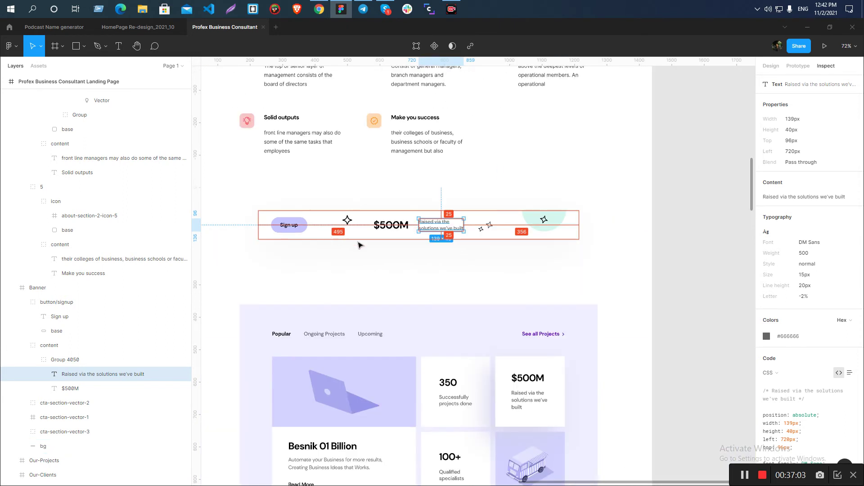
scroll(349, 226, up, 4)
click(348, 221)
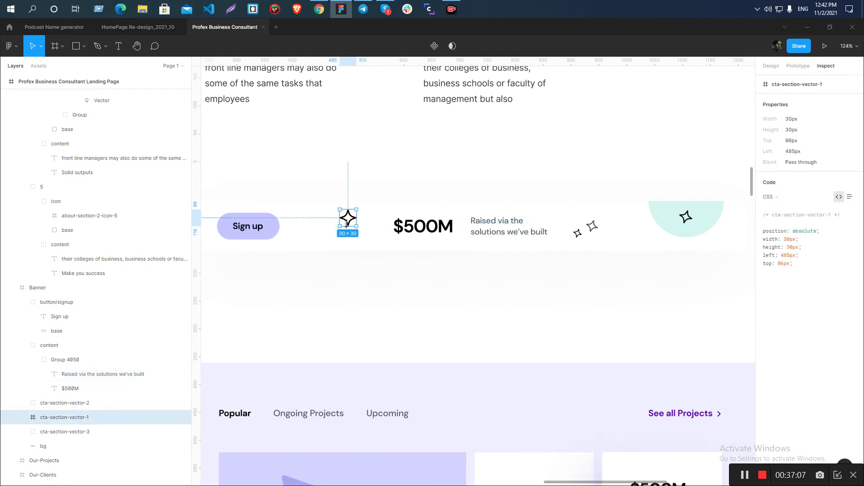
In Webflow, set the c-cta-block-content block's position to Relative
key(alt+Tab)
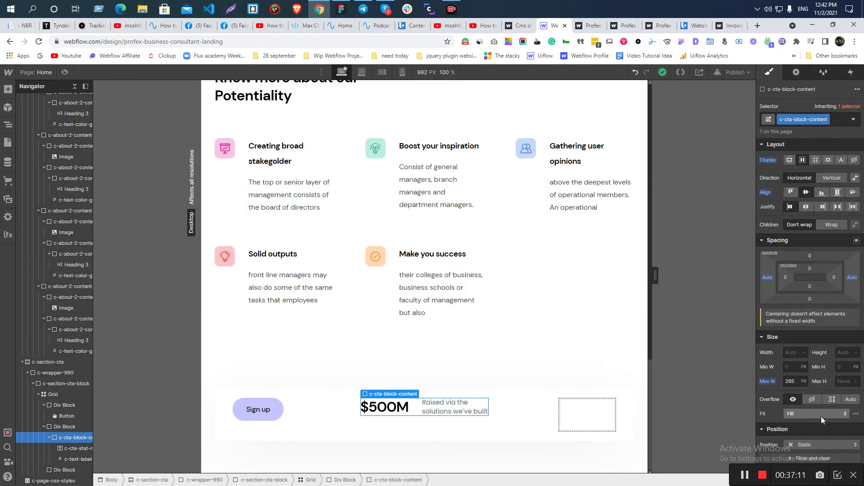
scroll(821, 417, down, 3)
click(807, 310)
click(806, 321)
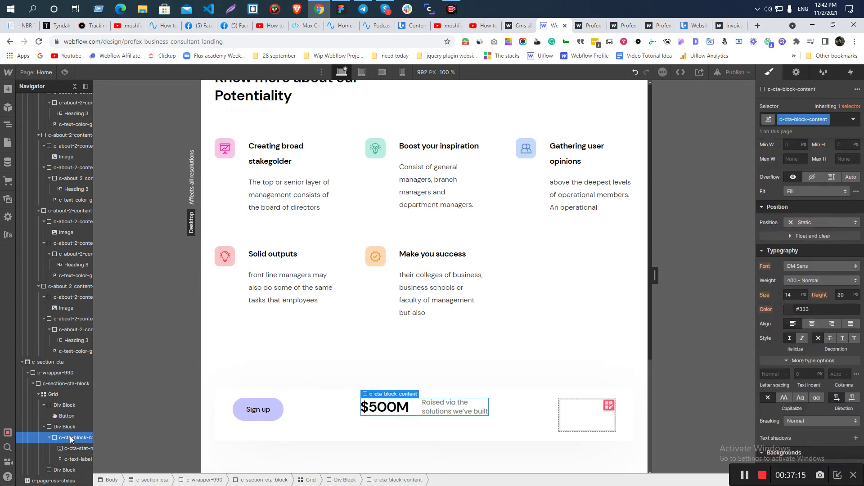
Add an Image element inside the c-cta-block-content block using quick find
key(ctrl+e)
text(im)
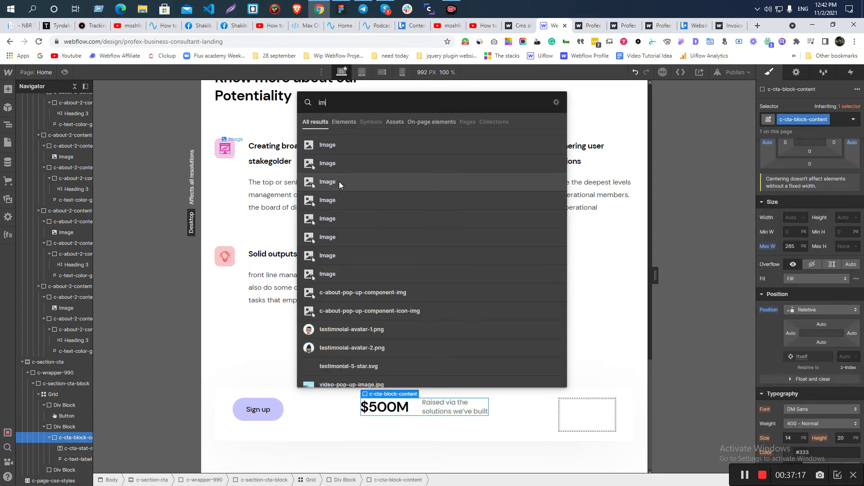
click(348, 144)
Search the image assets for "cta" and use cta-section-vector-1.svg as the new image's source
click(508, 283)
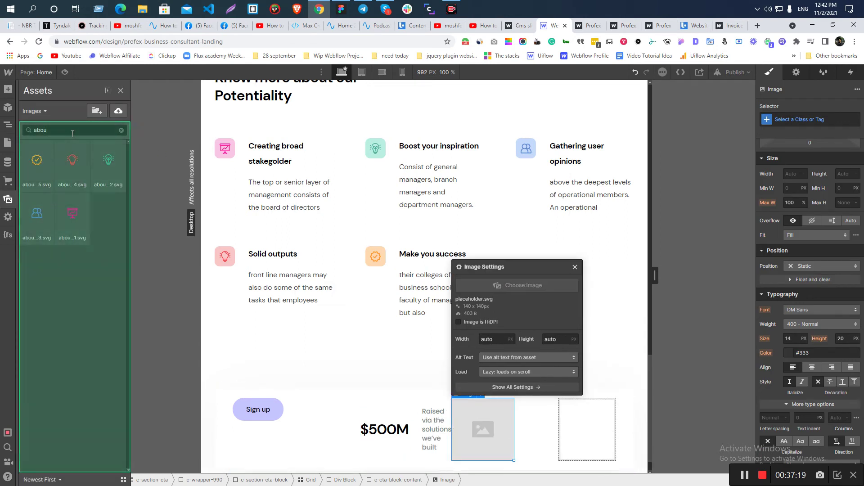
click(72, 131)
text(cta)
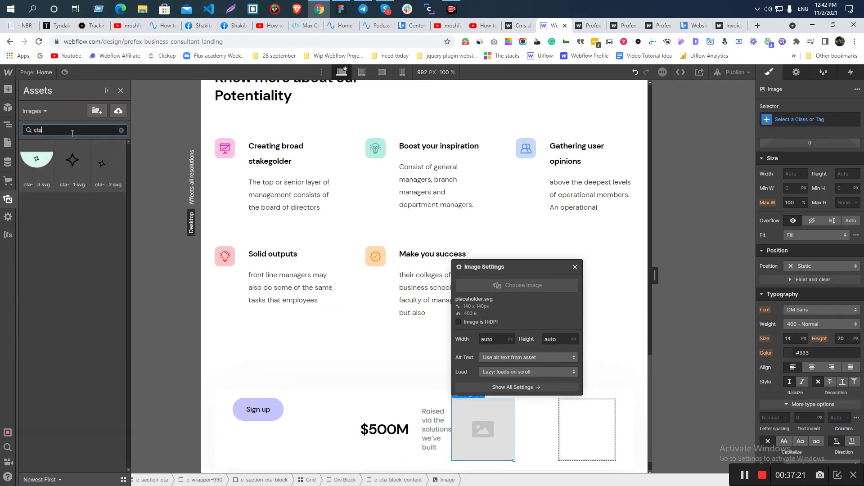
click(88, 164)
click(72, 158)
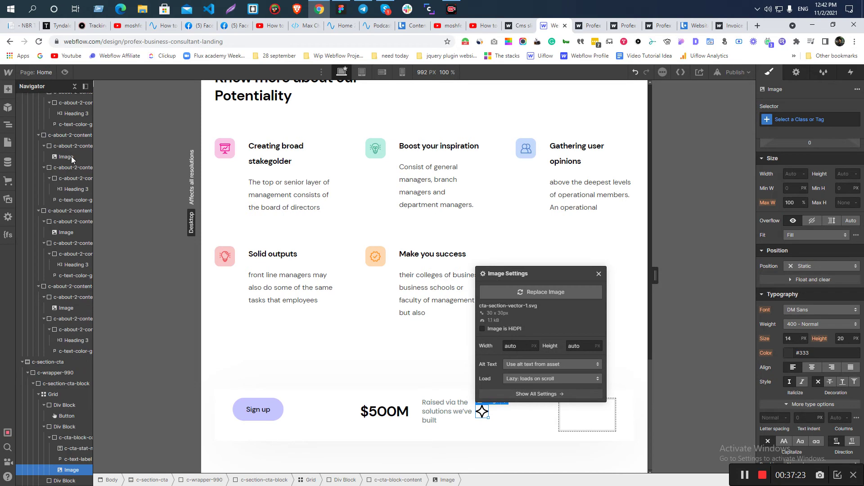
Give the new star image the class c-cta-vector-1 and set its position to Absolute, anchored to the block's top-left corner
click(792, 115)
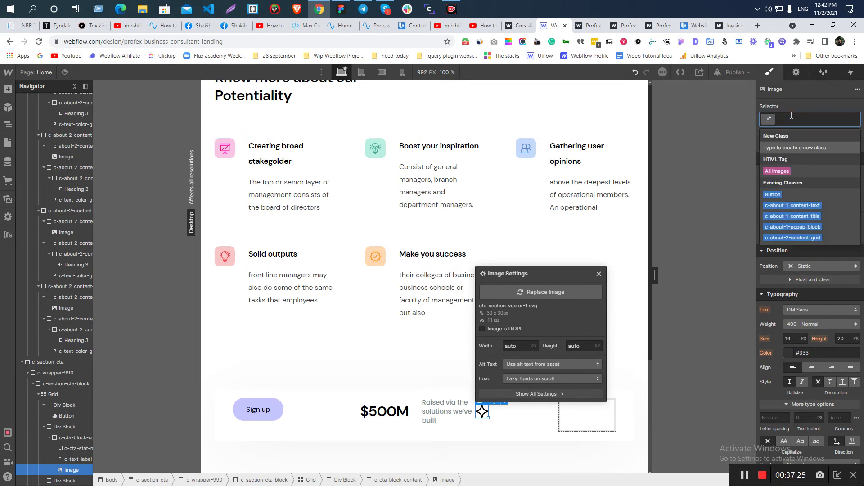
text(c-cta-)
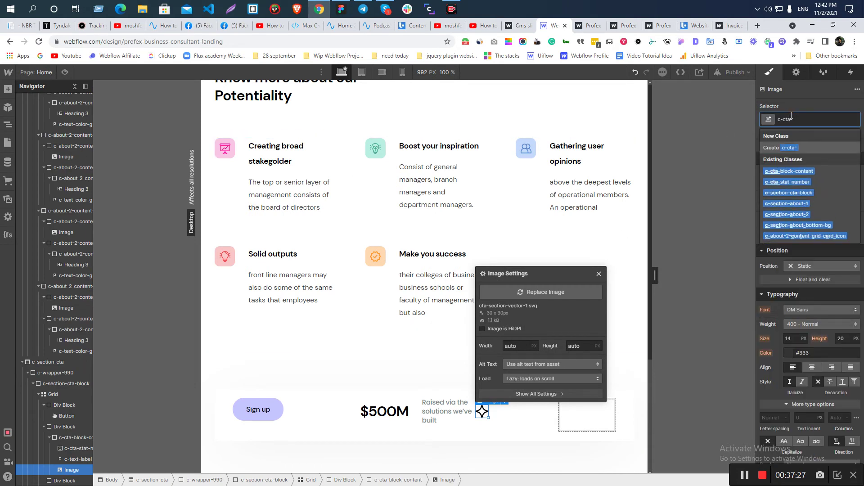
text(vector-1)
key(Return)
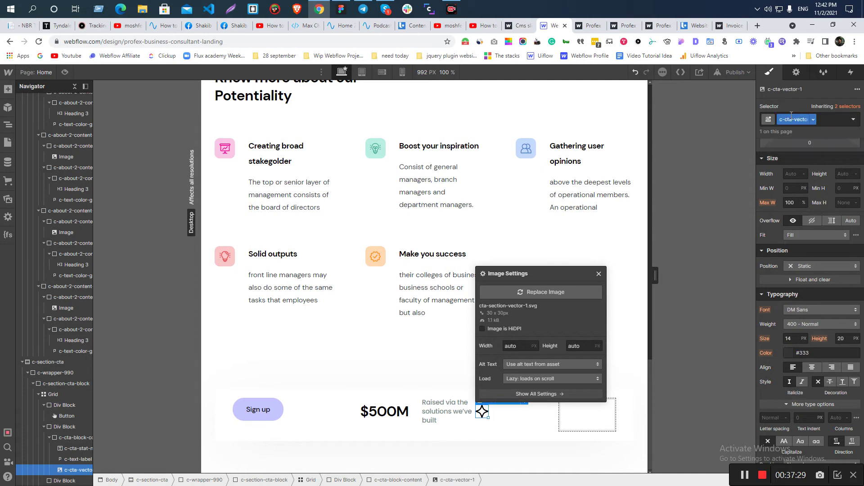
click(807, 264)
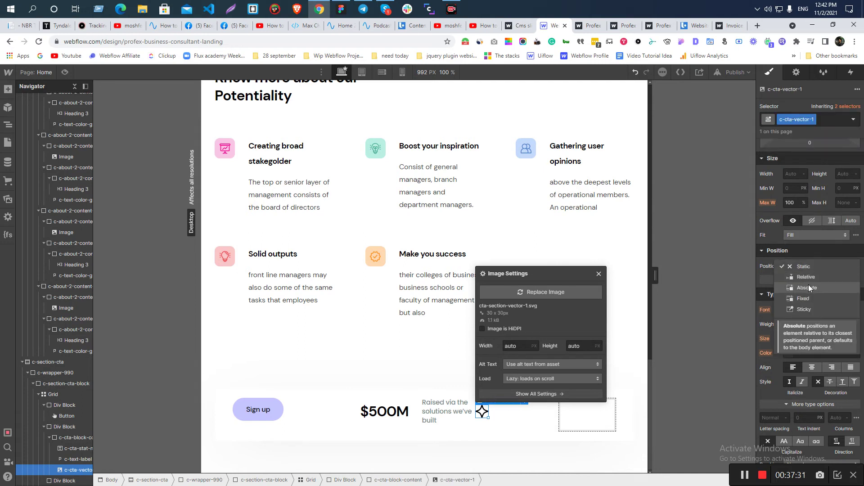
click(808, 286)
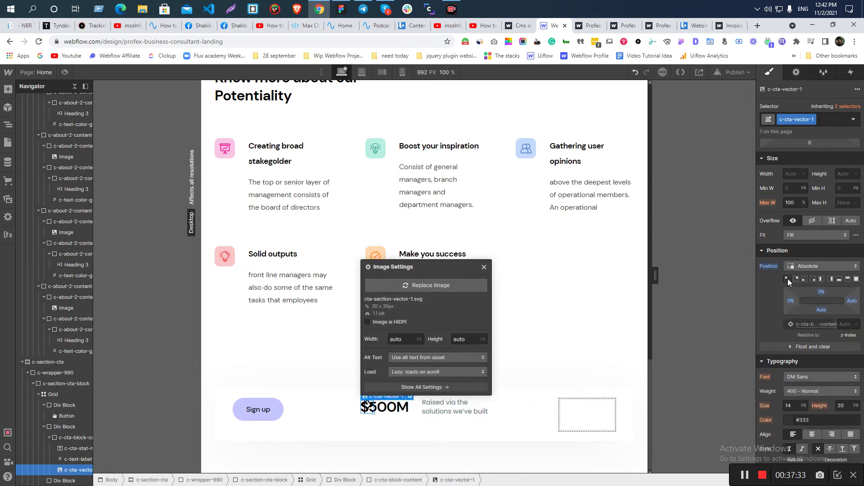
Offset the c-cta-vector-1 star by -70 px from the left and -15 px from the top, using the Figma banner as reference
key(alt+Tab)
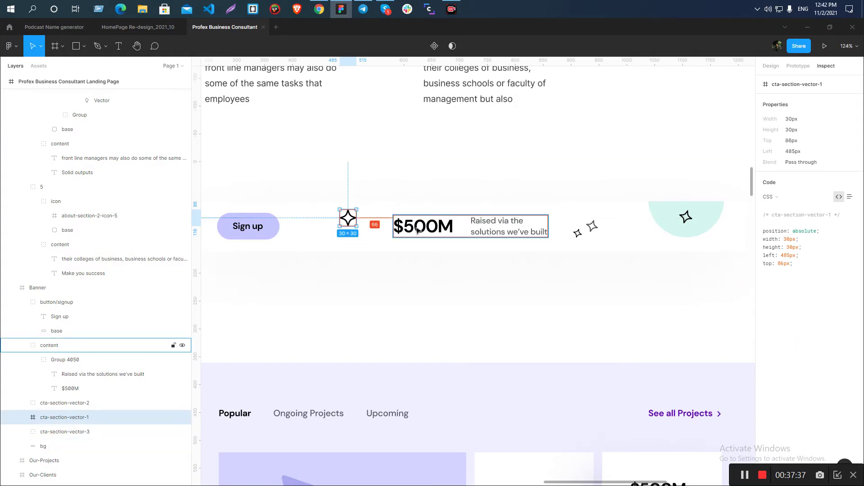
key(alt+Tab)
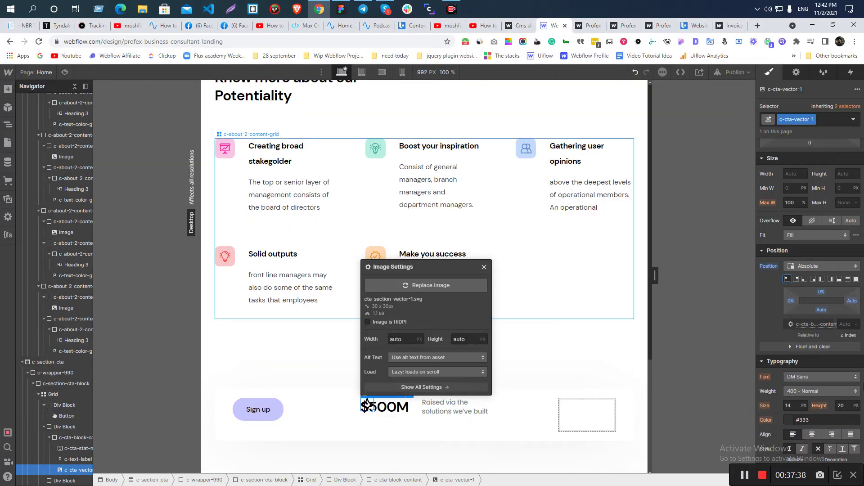
click(791, 300)
text(-)
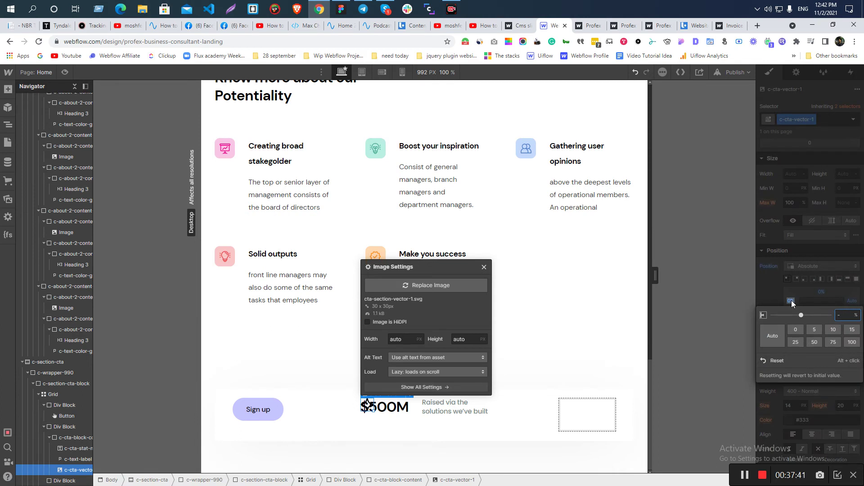
text(70px)
key(Return)
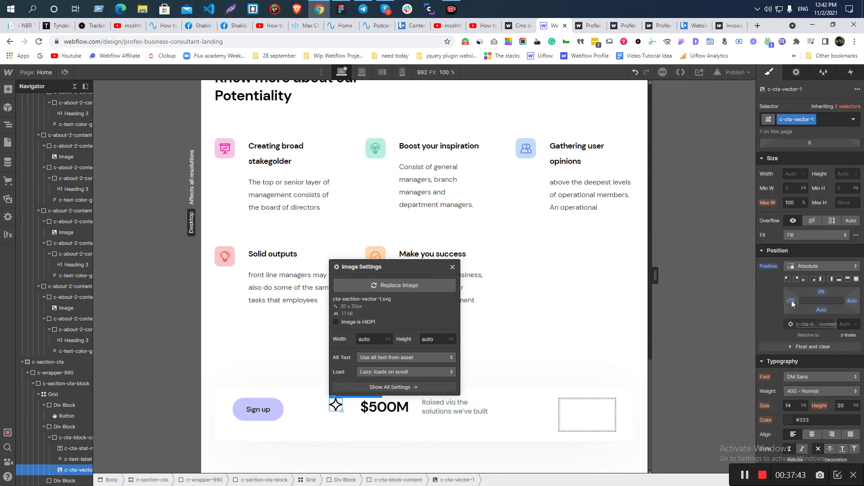
key(alt+Tab)
key(alt+Tab)
click(822, 293)
text(-15)
key(Return)
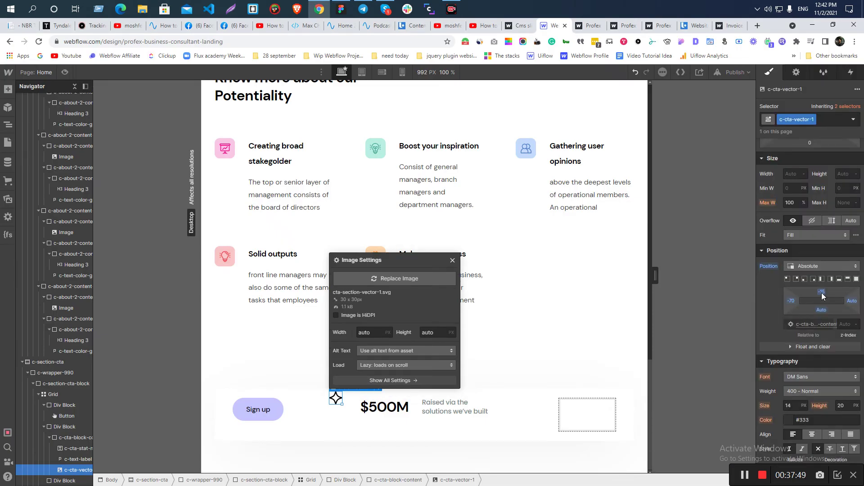
Check the star's height against Figma and set the top offset of c-cta-vector-1 to -11 px
click(334, 397)
key(alt+Tab)
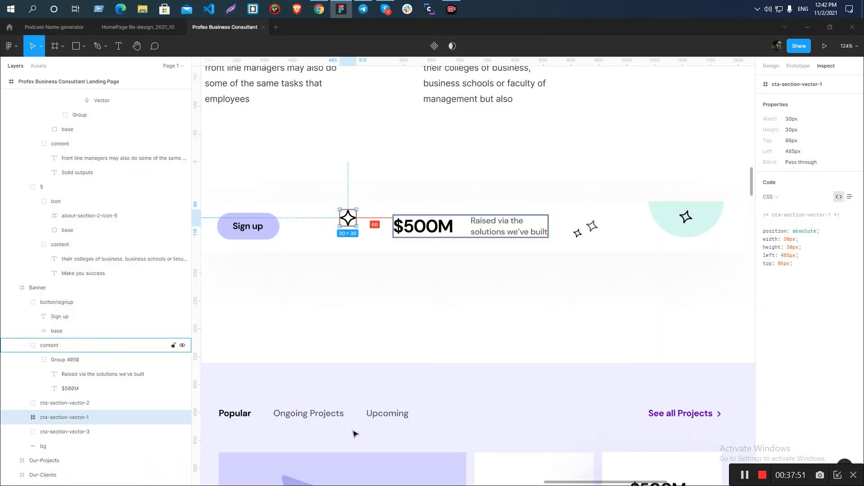
key(alt+Tab)
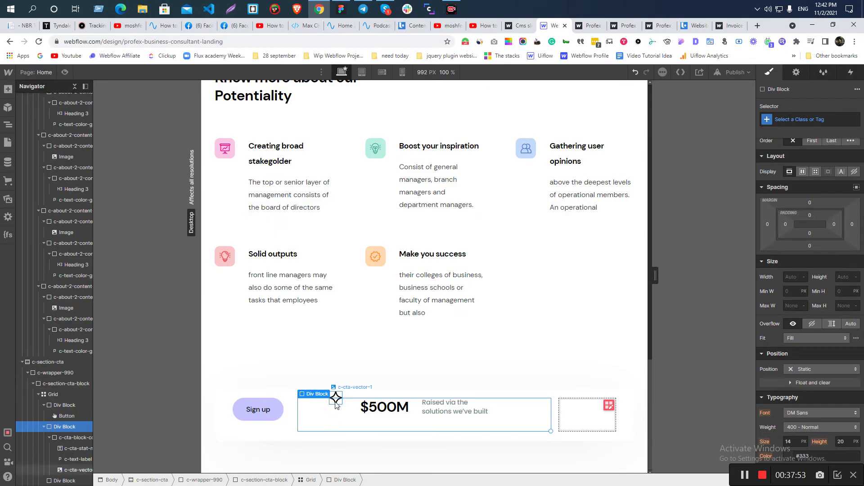
click(823, 293)
text(-12)
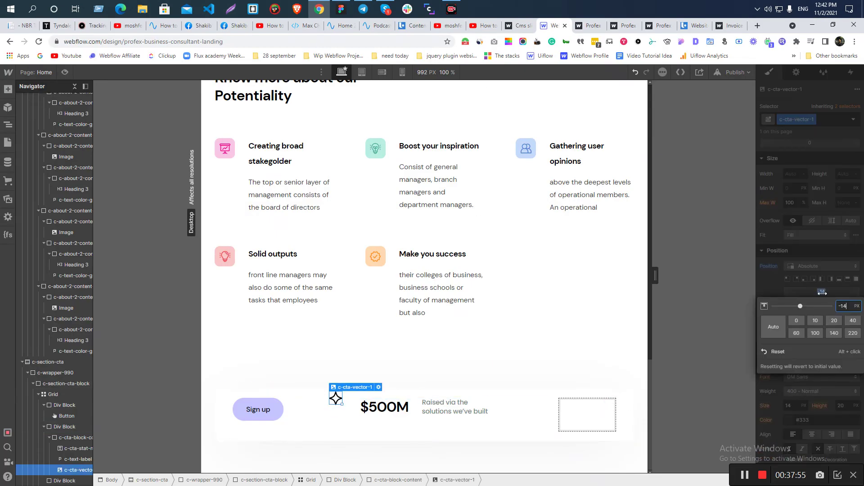
click(817, 206)
Compare the star's spacing with the Figma banner at 100% and set the left offset of c-cta-vector-1 to -76 px in Webflow
key(alt+Tab)
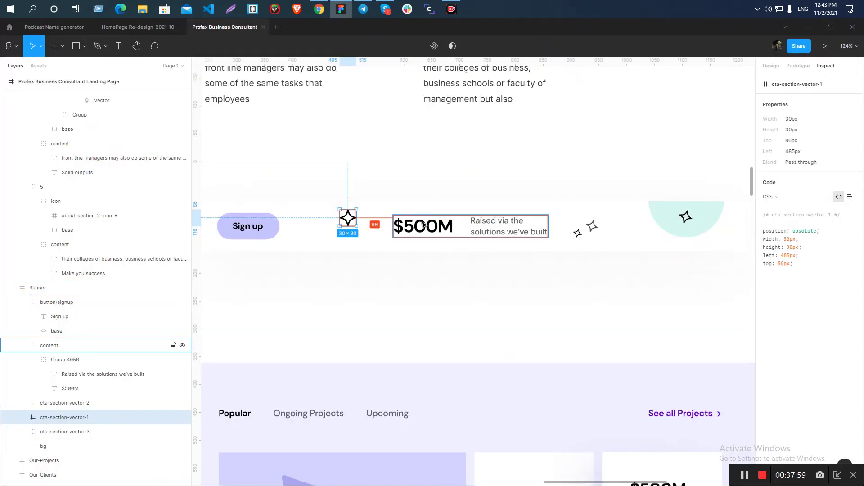
click(343, 267)
scroll(343, 268, down, 3)
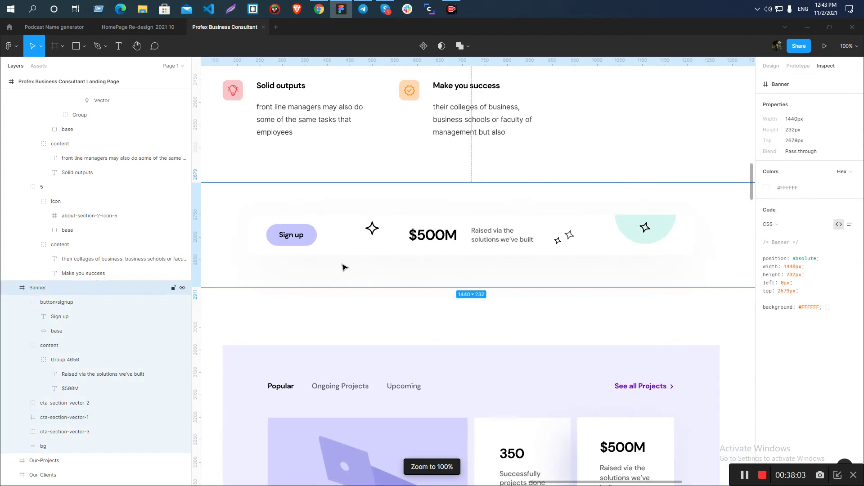
key(alt+Tab)
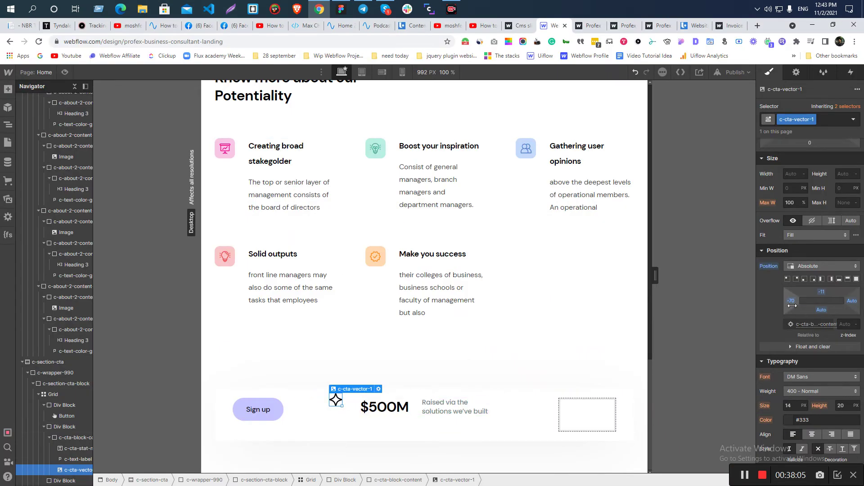
drag(793, 301, 791, 305)
Duplicate the c-cta-vector-1 image inside the c-cta-block-content block
key(ctrl+c)
key(ctrl+v)
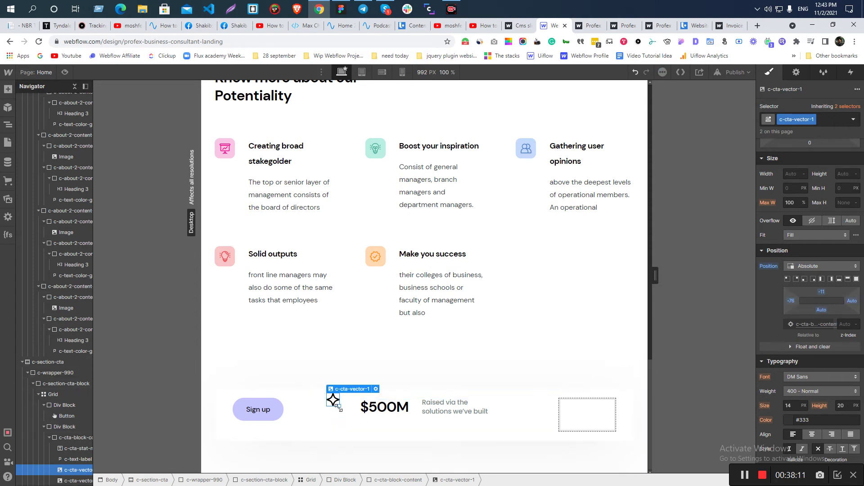
scroll(56, 458, right, 5)
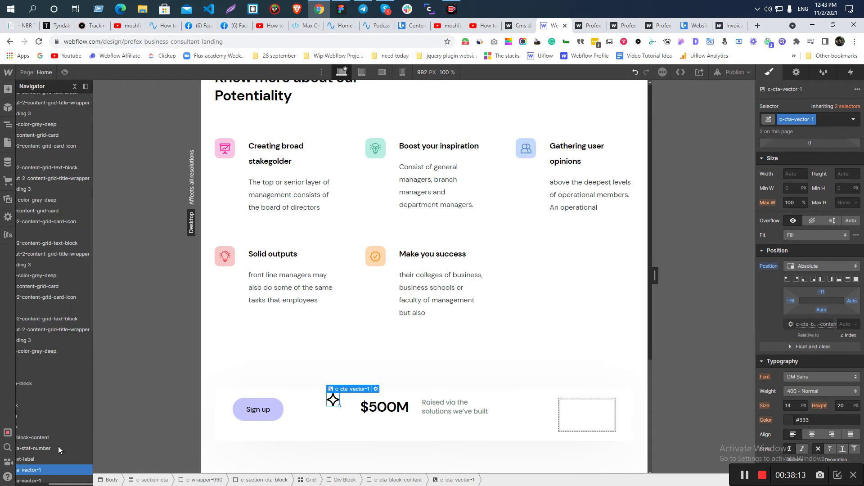
Duplicate the class on the copied star image and rename it c-cta-vector-2
click(333, 400)
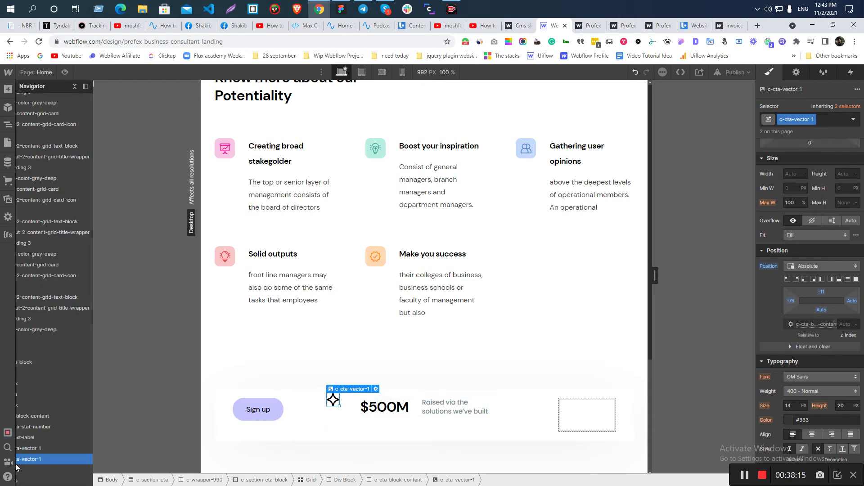
click(812, 118)
click(803, 138)
key(BackSpace)
key(BackSpace)
key(BackSpace)
key(BackSpace)
key(BackSpace)
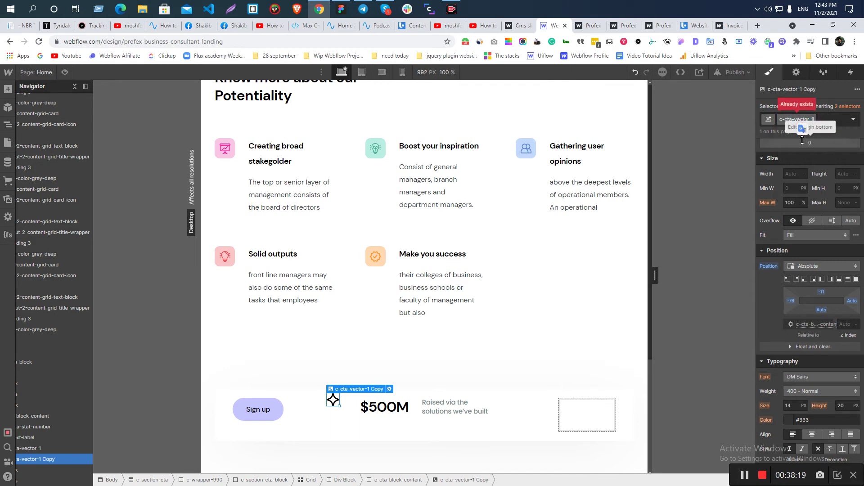
key(BackSpace)
text(2)
key(Return)
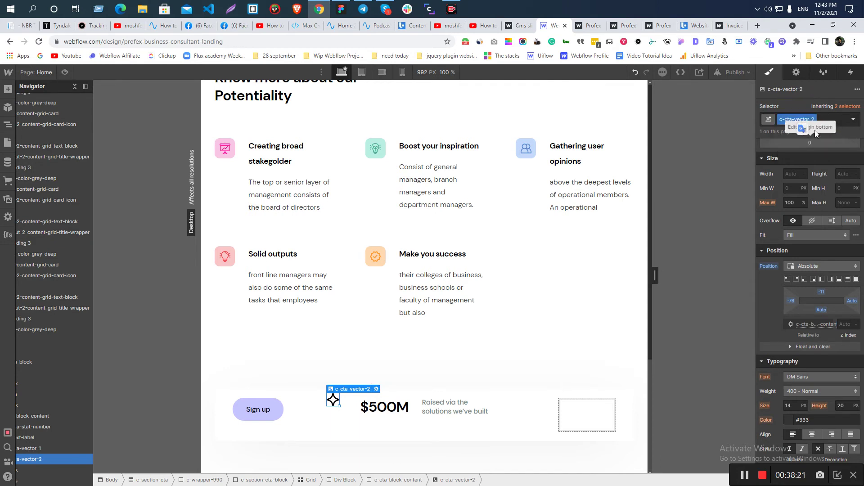
Anchor c-cta-vector-2 to the block's top-right corner and replace its image with cta-section-vector-2.svg
click(796, 279)
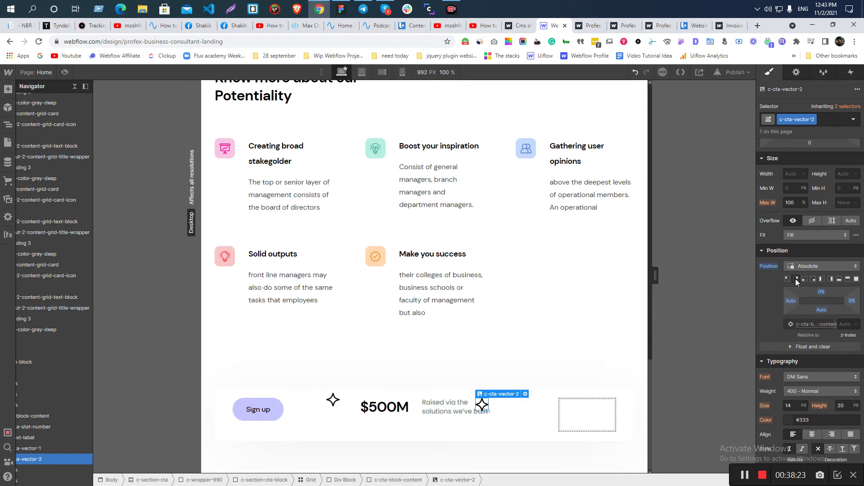
double_click(485, 404)
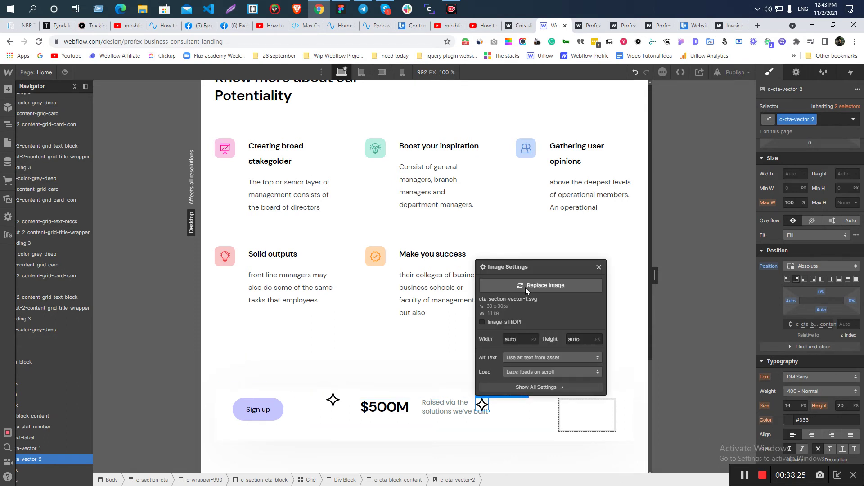
click(526, 287)
click(103, 160)
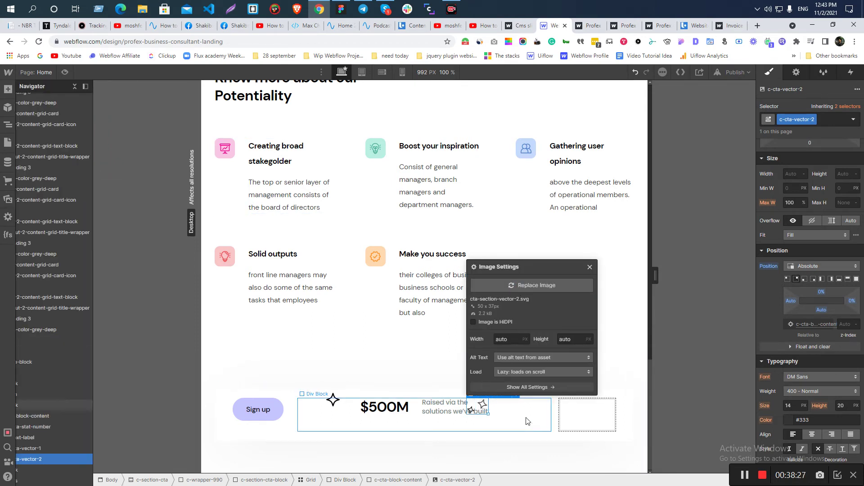
click(590, 267)
Check the small stars' placement in Figma, then anchor c-cta-vector-2 to the bottom-right corner with a right offset of -70 px
key(alt+Tab)
scroll(495, 258, up, 2)
key(alt+Tab)
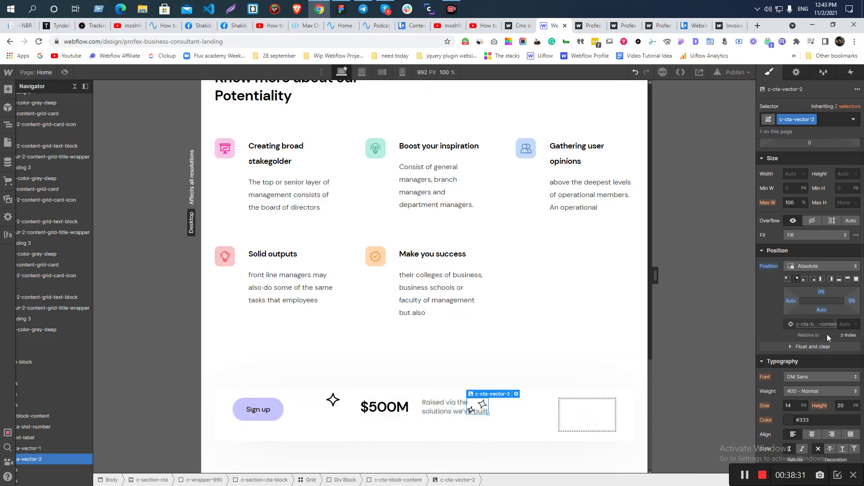
click(814, 278)
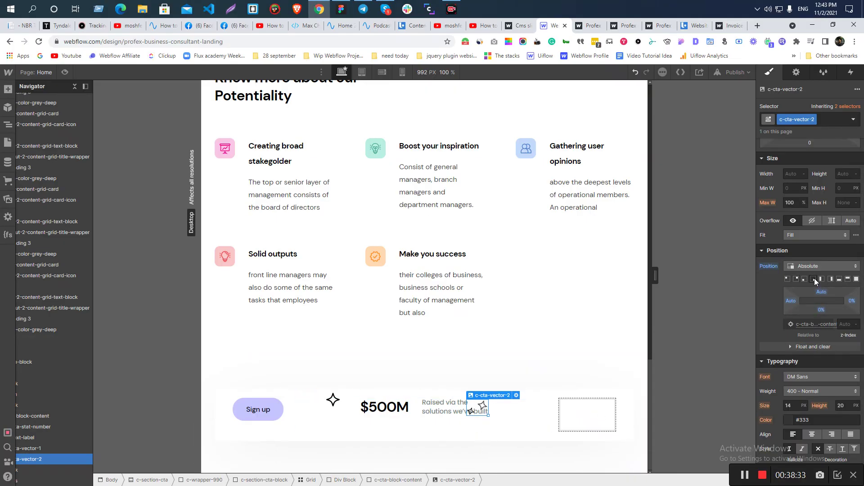
click(854, 301)
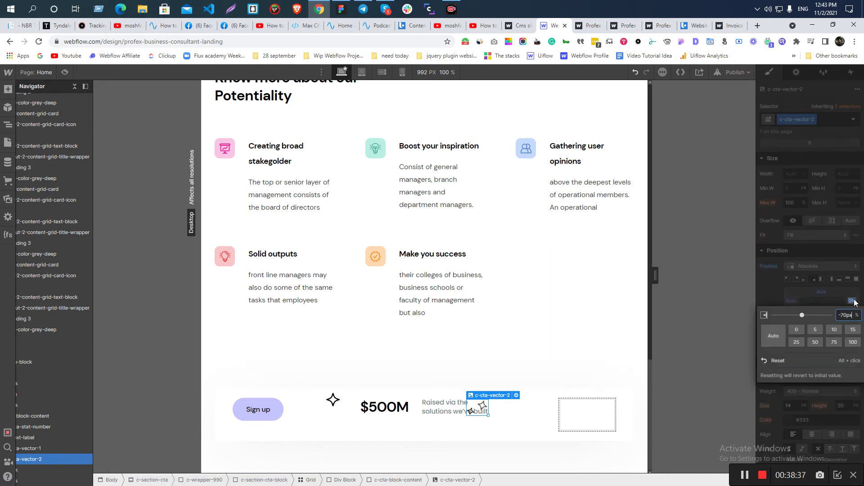
key(Return)
Adjust the right offset of c-cta-vector-2 to -98 px, comparing its spacing from the label with Figma
drag(855, 302, 861, 307)
key(alt+Tab)
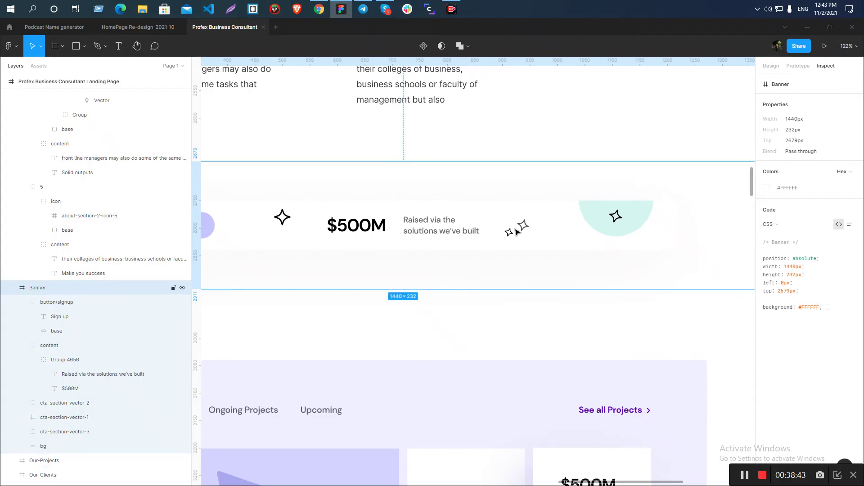
key(alt+Tab)
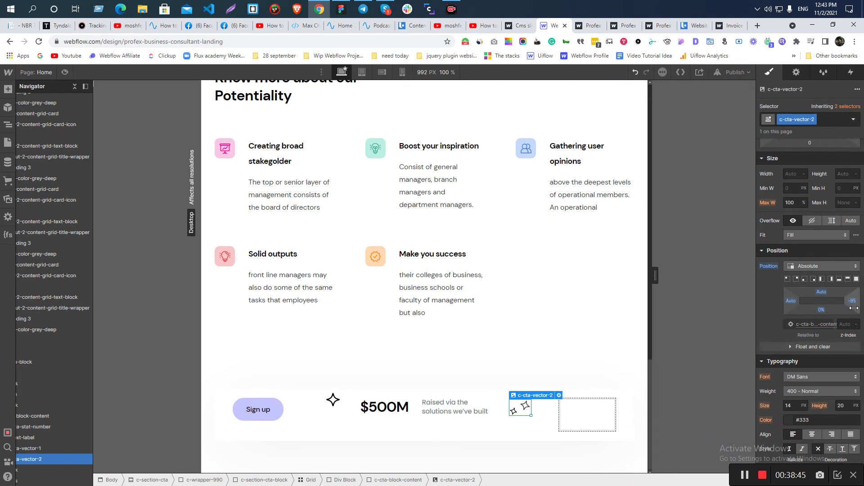
drag(855, 308, 856, 308)
Set the bottom offset of c-cta-vector-2 to -6 px and compare its height with the Figma banner
click(822, 310)
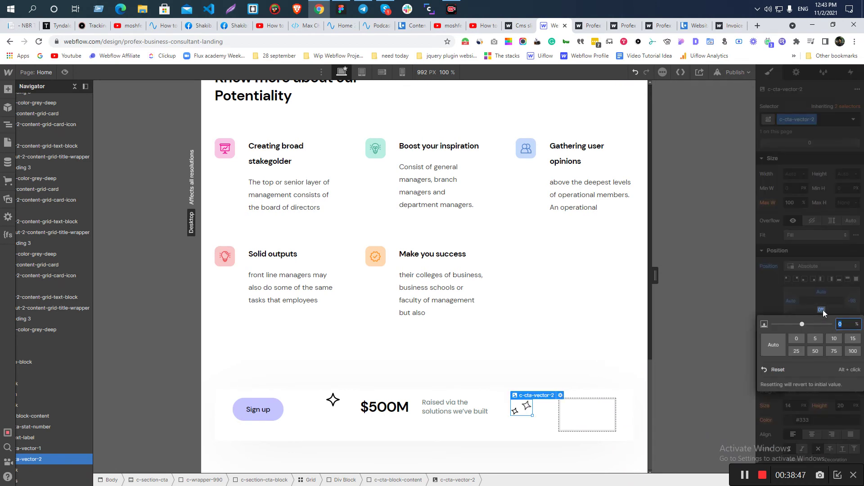
text(10)
key(Return)
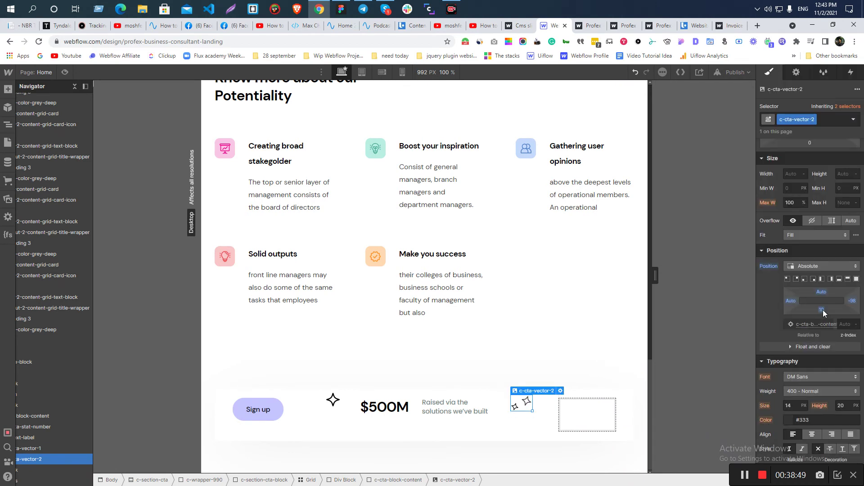
drag(823, 309, 830, 315)
key(alt+Tab)
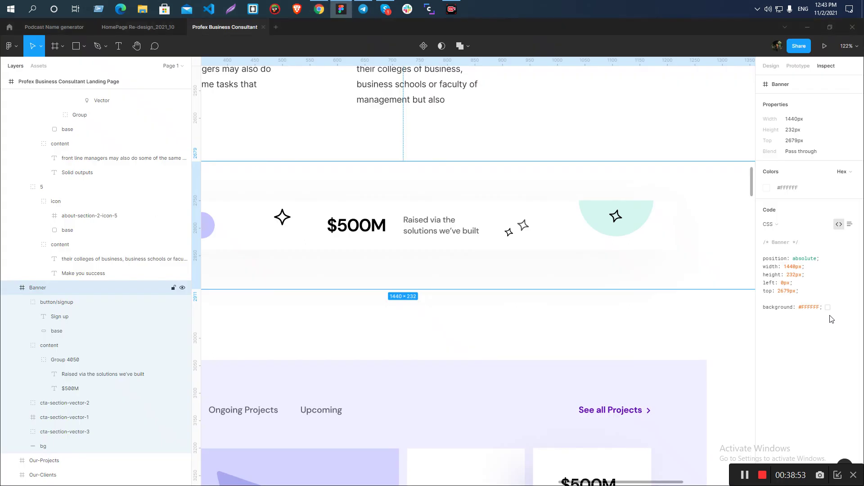
key(alt+Tab)
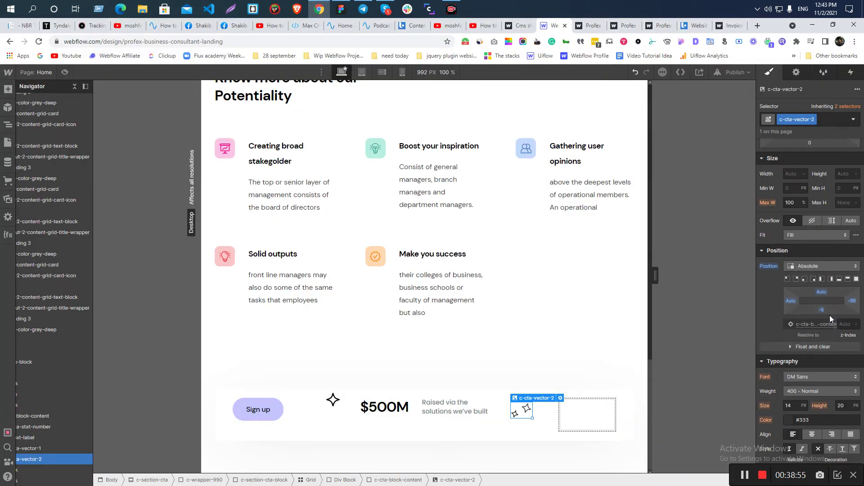
Switch to Figma and examine the banner's layout and its half-circle star vector against c-section-cta-block, then return to Webflow
click(550, 439)
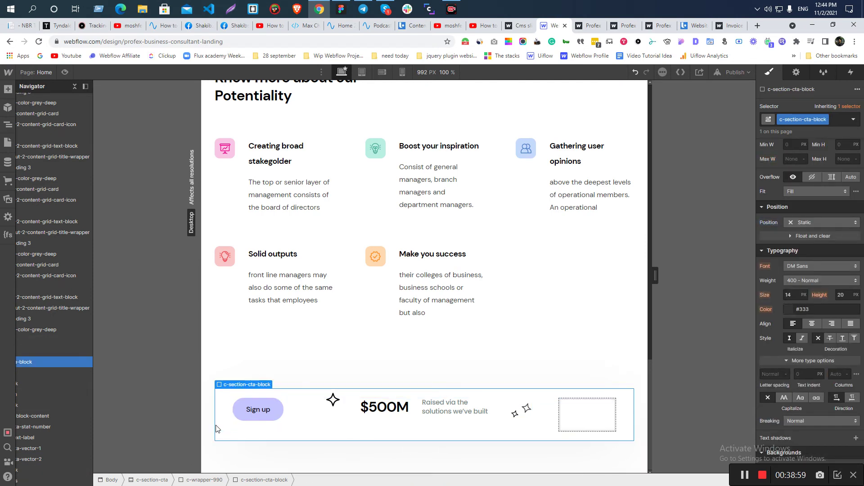
key(alt+Tab)
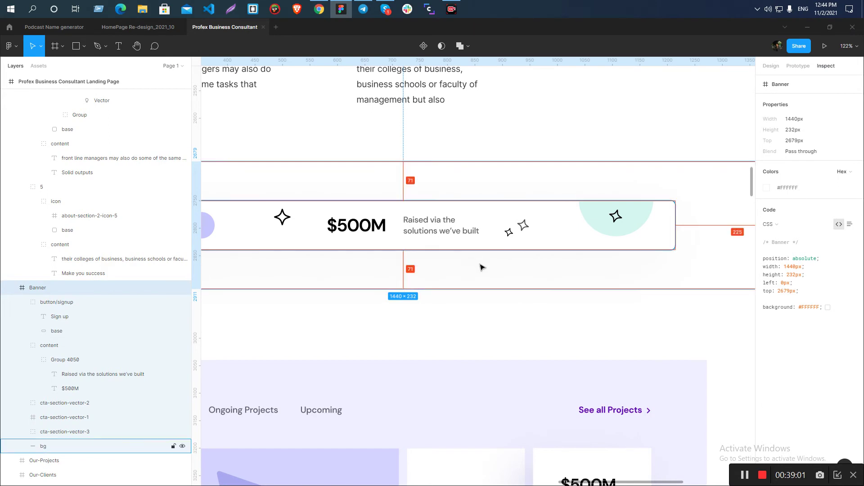
scroll(481, 264, down, 2)
scroll(481, 304, up, 4)
click(753, 282)
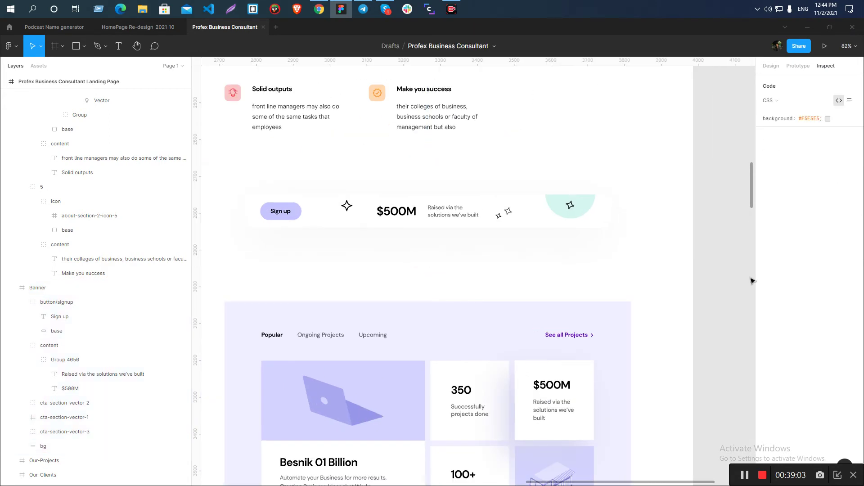
key(shift+0)
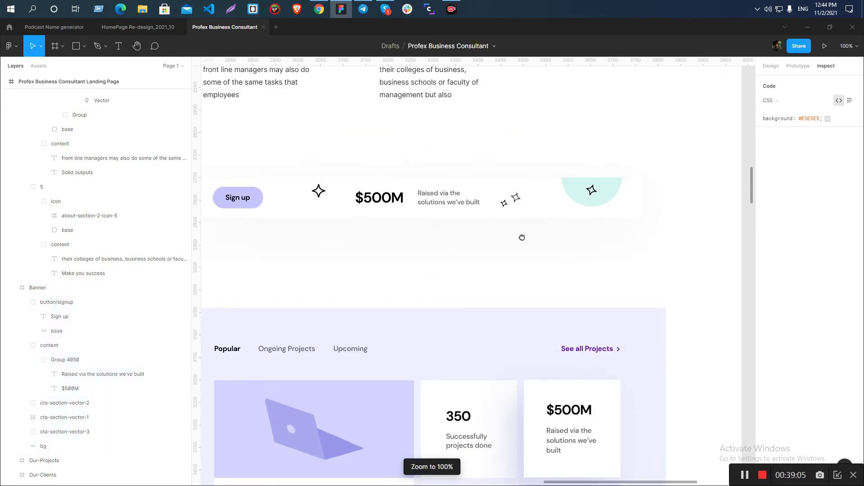
drag(522, 237, 578, 243)
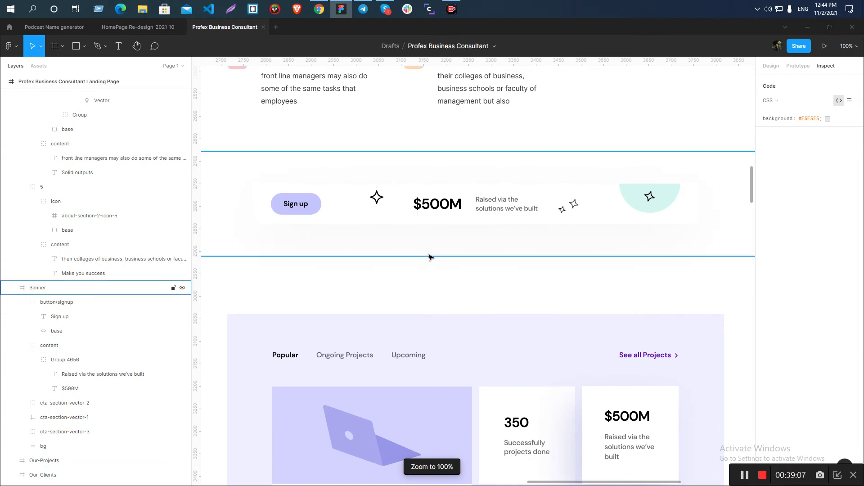
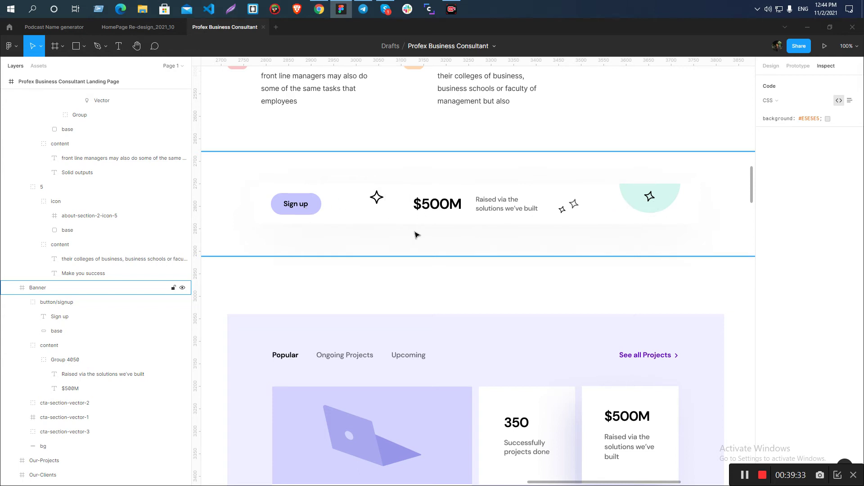
scroll(451, 225, down, 5)
scroll(540, 220, up, 5)
key(alt+Tab)
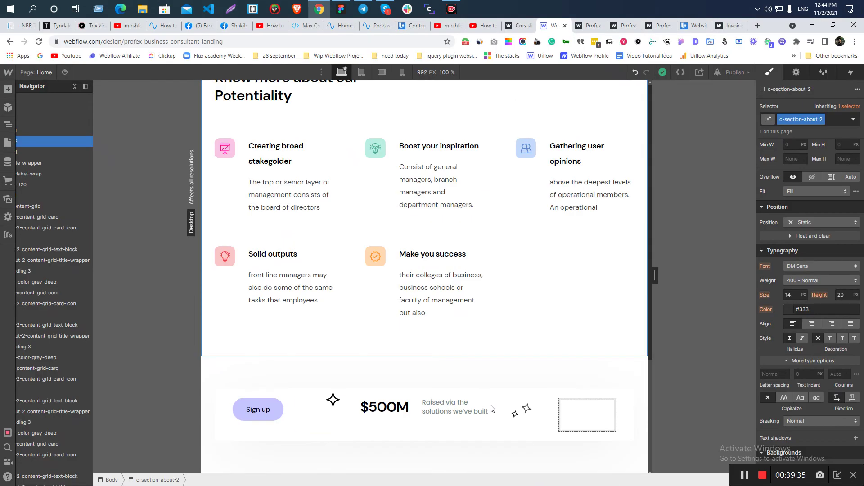
Check the half-circle vector against the banner background in Figma, then set the position of c-section-cta-block to Relative in Webflow
click(220, 434)
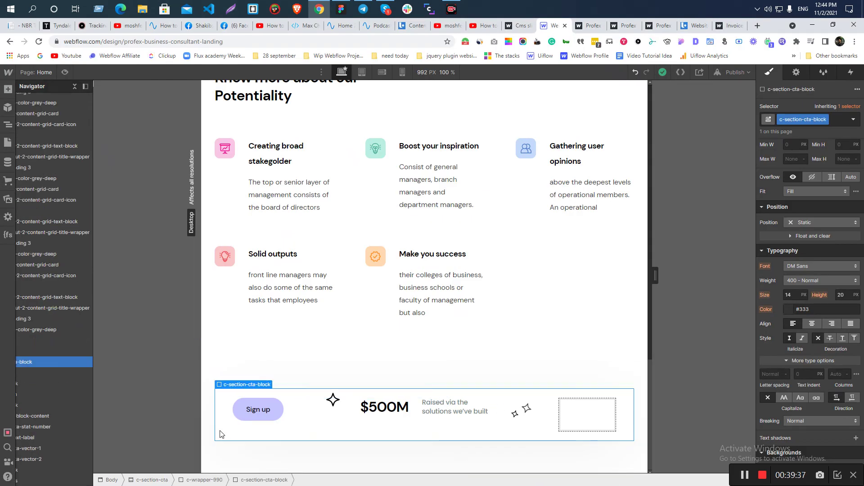
key(alt+Tab)
scroll(498, 216, up, 5)
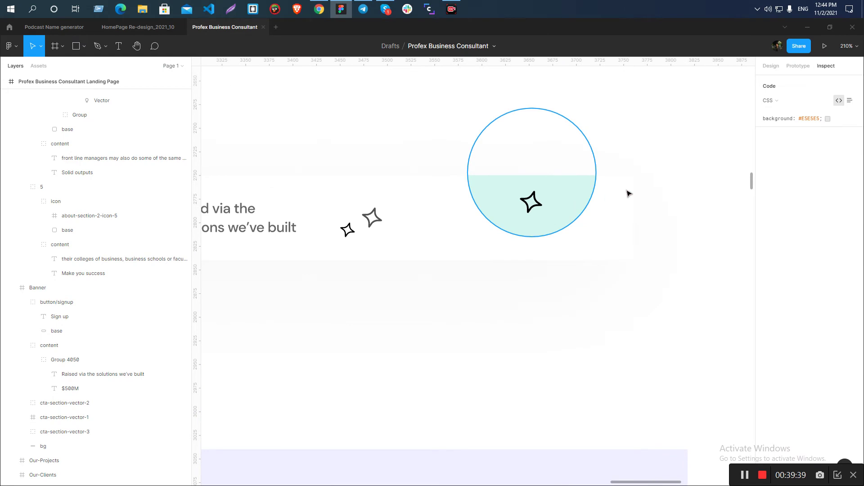
click(615, 199)
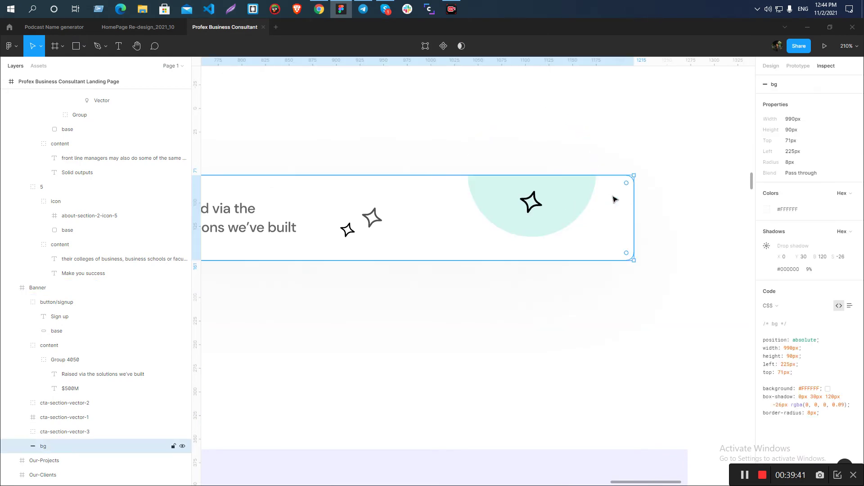
key(alt+Tab)
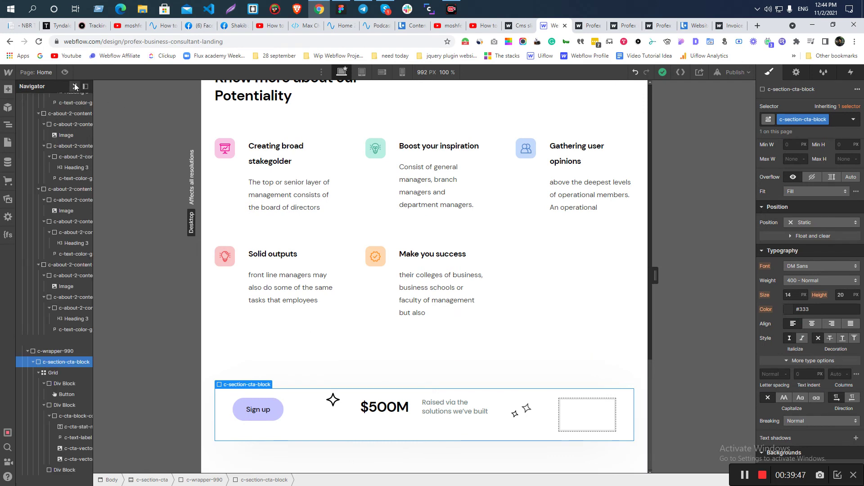
scroll(814, 311, up, 2)
click(800, 267)
click(800, 277)
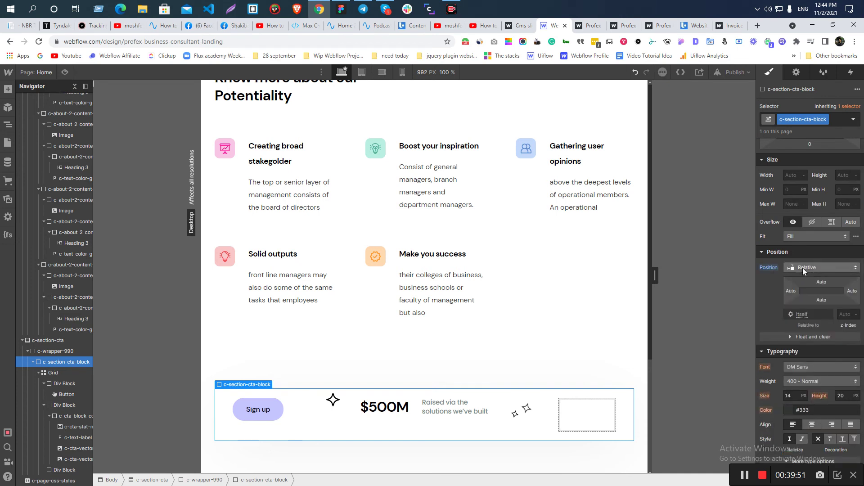
Add an image element inside c-section-cta-block and assign it the half-circle asset cta-section-vector-3.svg
key(ctrl+k)
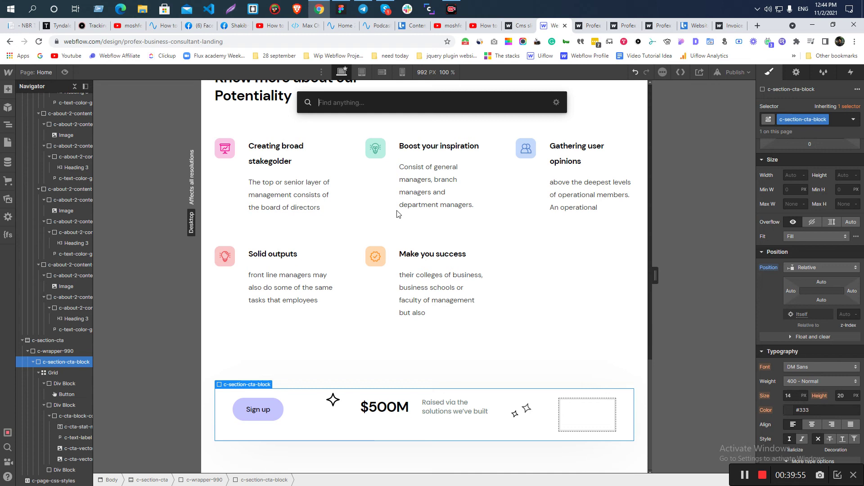
text(im)
click(330, 144)
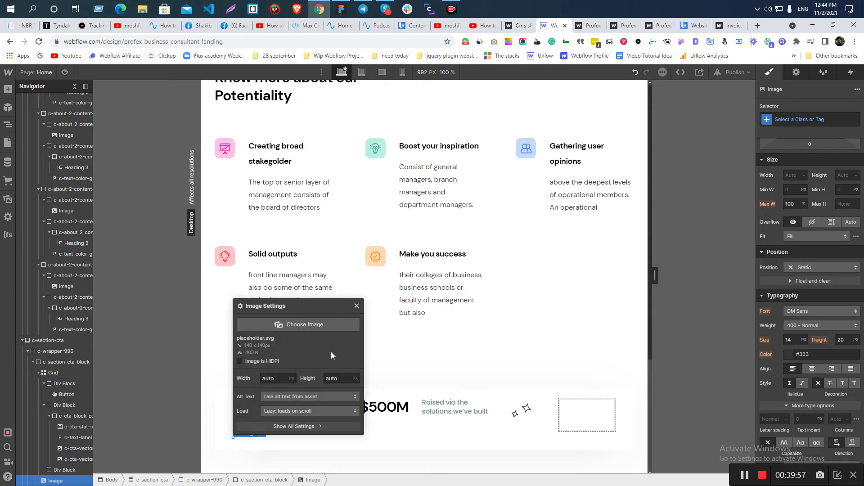
click(304, 318)
click(42, 160)
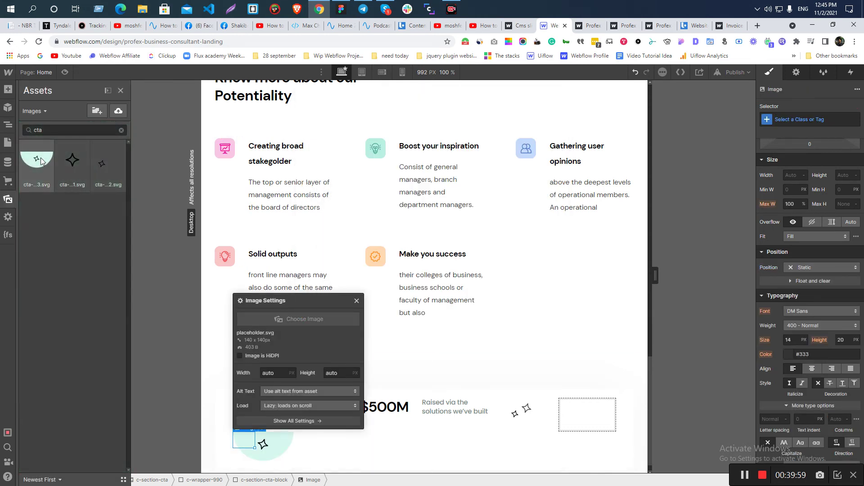
click(356, 302)
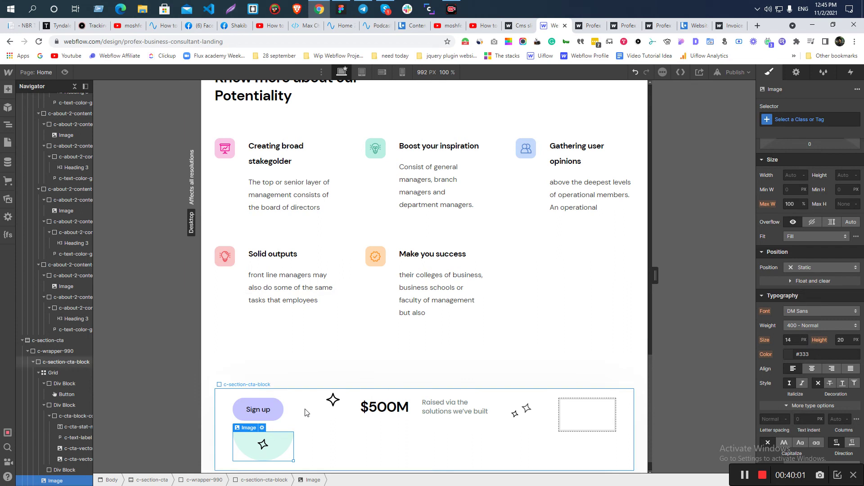
Give the new image the class c-cta-vector-3 and position it absolutely at the block's top-right corner
click(803, 120)
text(c-cta)
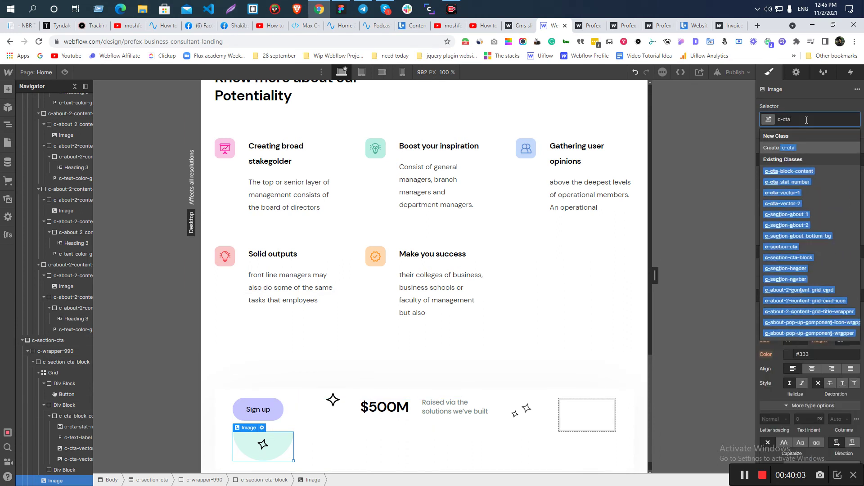
text(-vector-3)
key(Return)
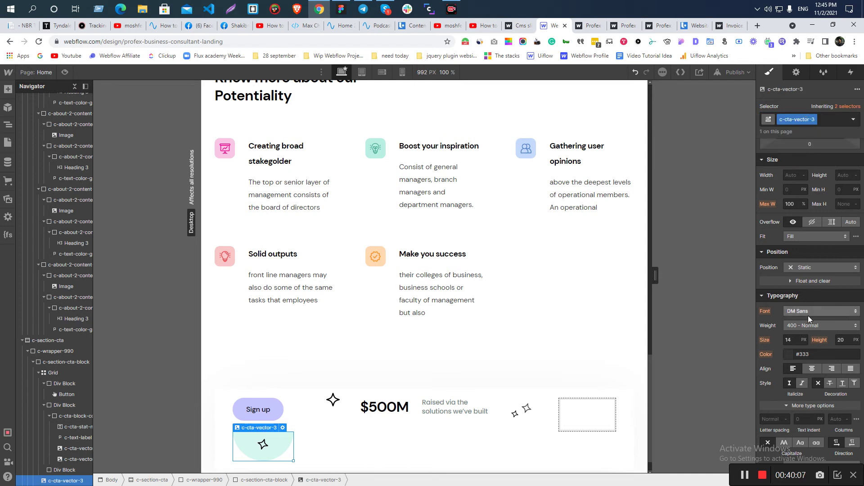
click(815, 267)
click(804, 298)
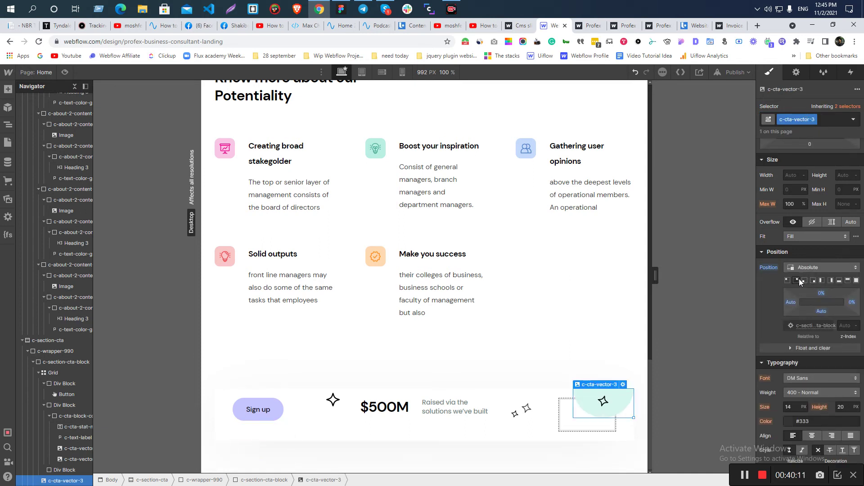
Measure the half-circle's gap from the banner's right edge in Figma, then set the right offset of c-cta-vector-3 to 40 px
key(alt+Tab)
click(584, 194)
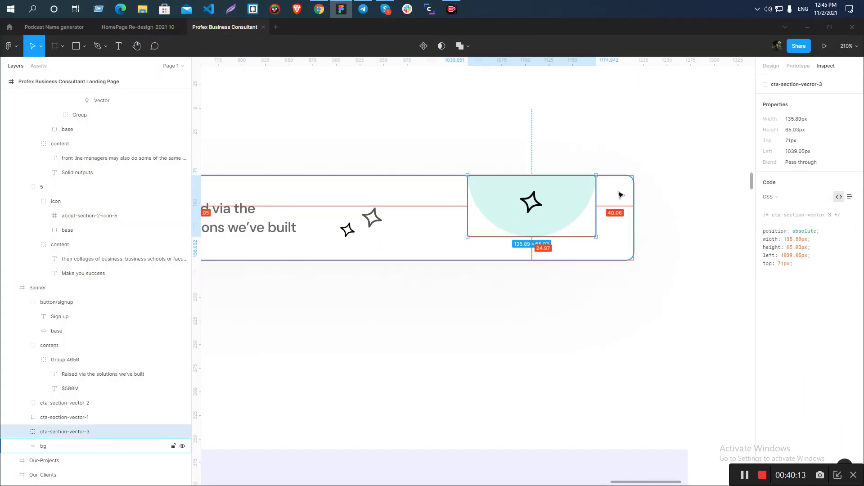
key(alt+Tab)
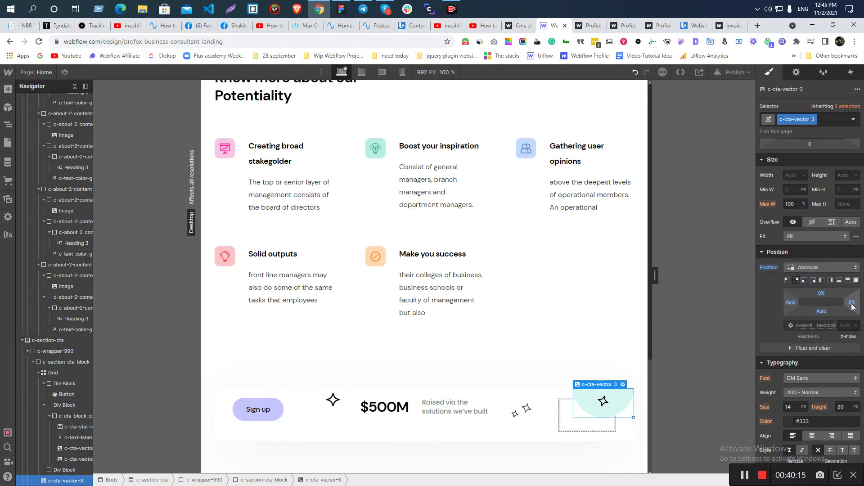
click(852, 304)
text(40)
key(Return)
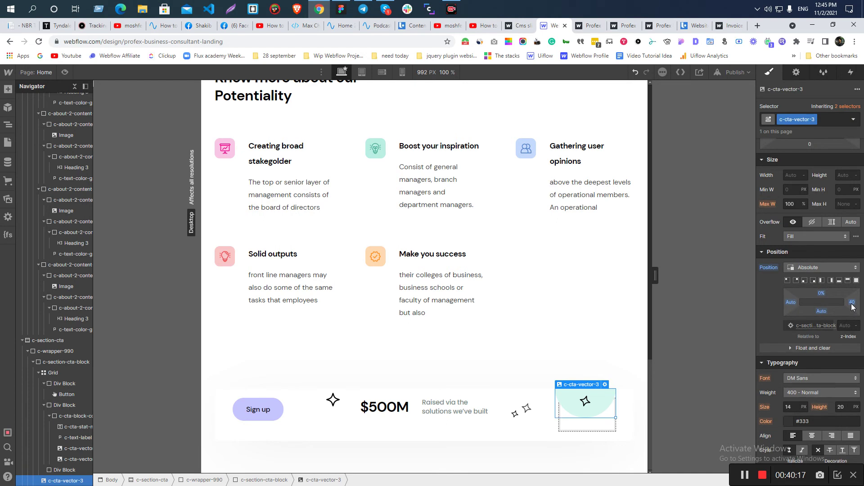
Preview the Webflow page and compare the finished call-to-action block with the Figma banner, then exit the preview
click(525, 426)
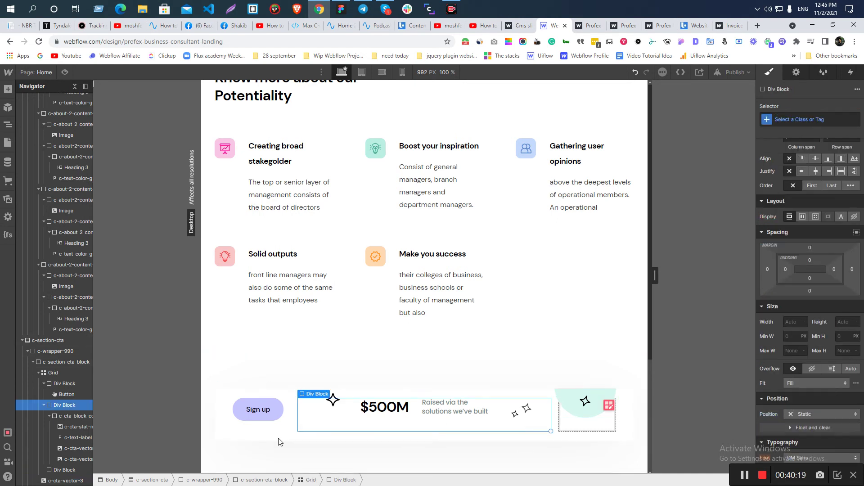
click(274, 437)
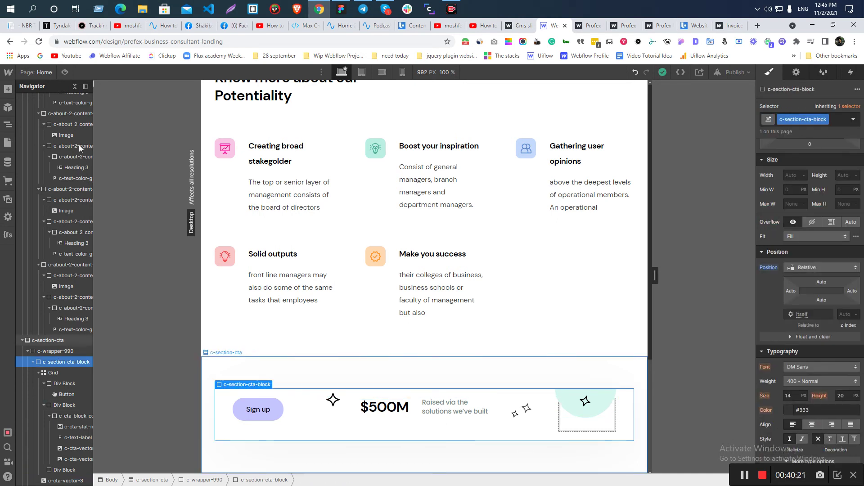
click(65, 73)
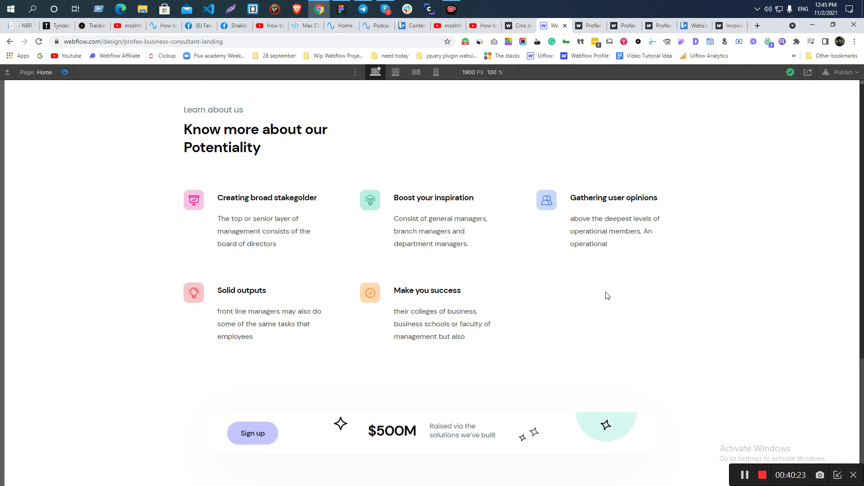
key(alt+Tab)
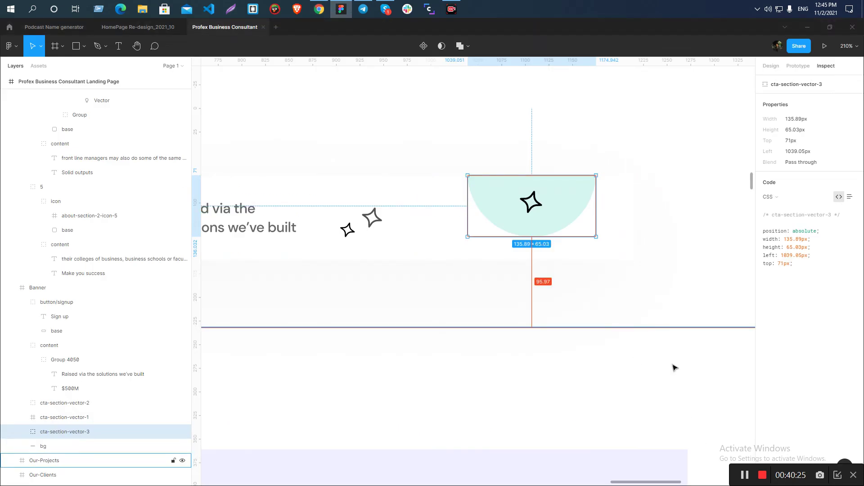
scroll(677, 362, down, 5)
key(Escape)
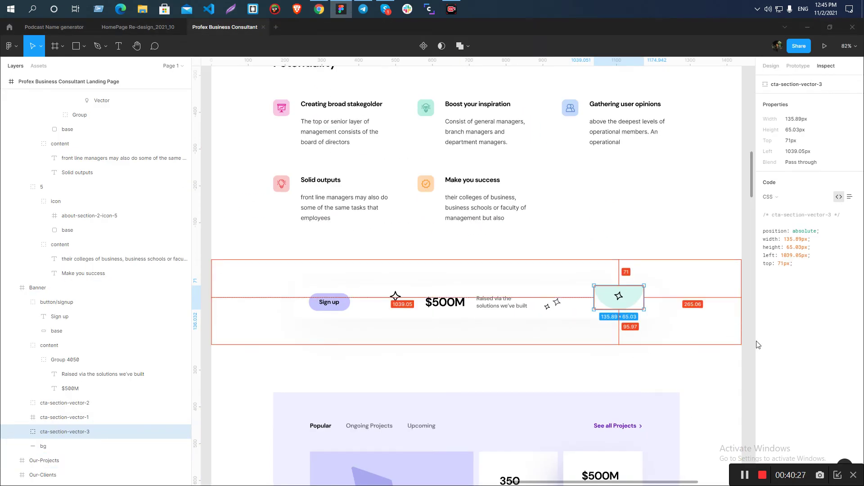
key(Escape)
drag(643, 363, 643, 274)
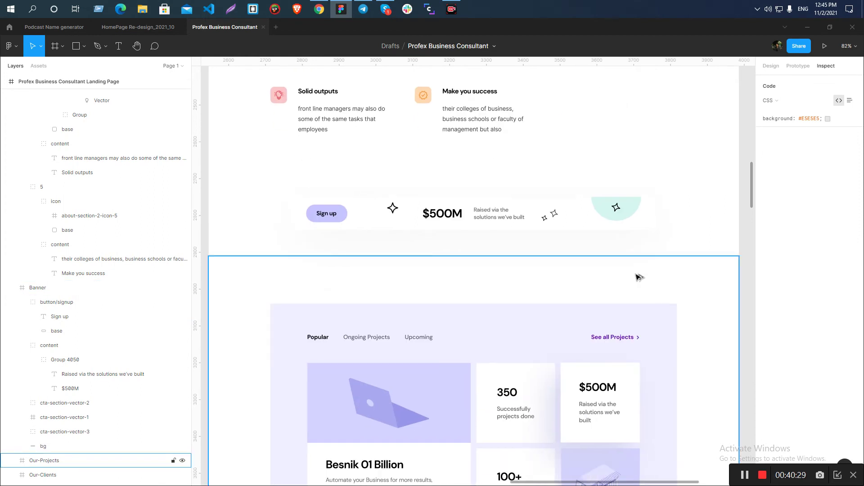
key(alt+Tab)
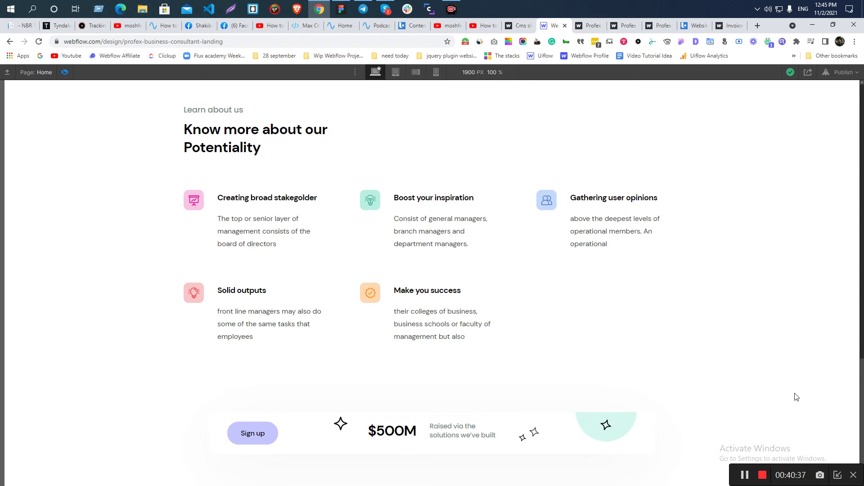
click(62, 73)
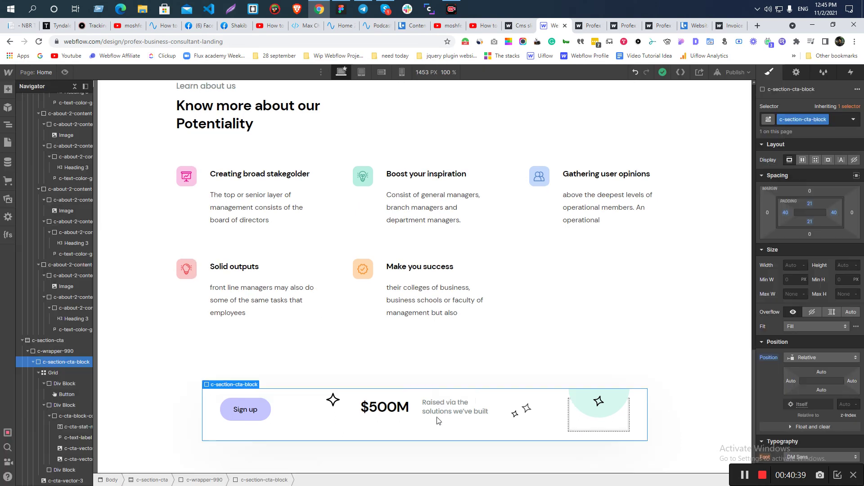
Review the Banner frame in Figma and look over the projects, trusted clients and process sections below it
key(alt+Tab)
scroll(369, 194, down, 5)
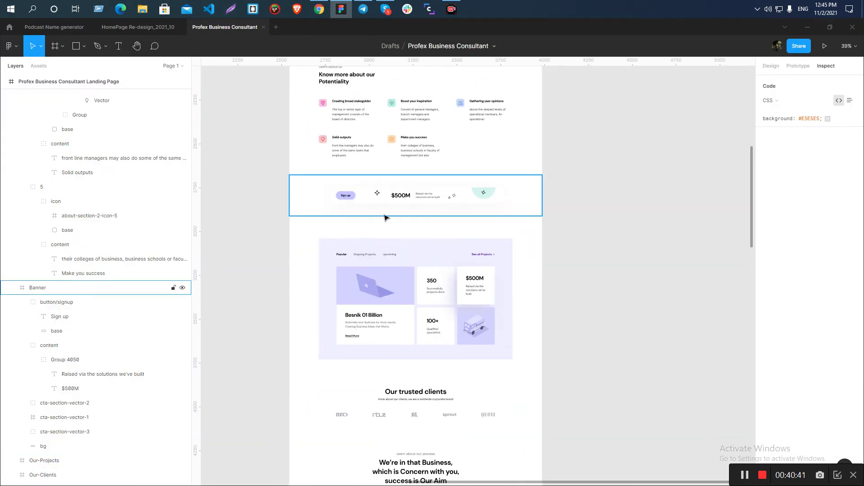
scroll(380, 232, up, 5)
click(369, 182)
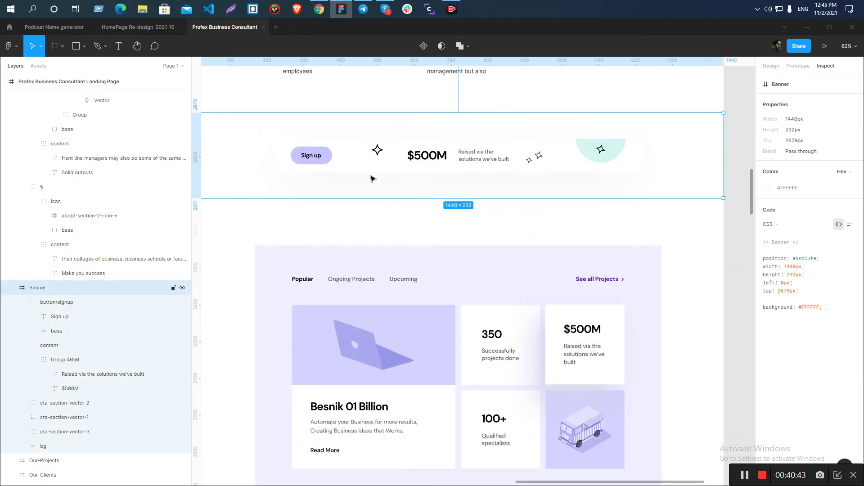
scroll(372, 178, down, 5)
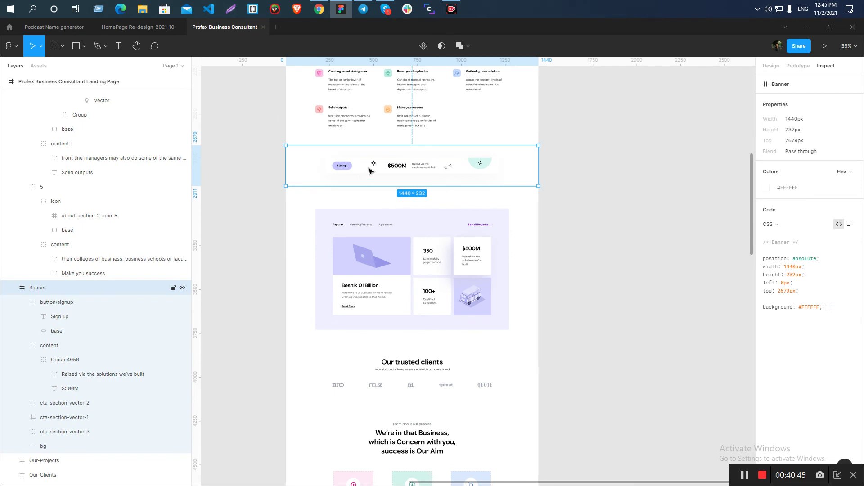
key(Escape)
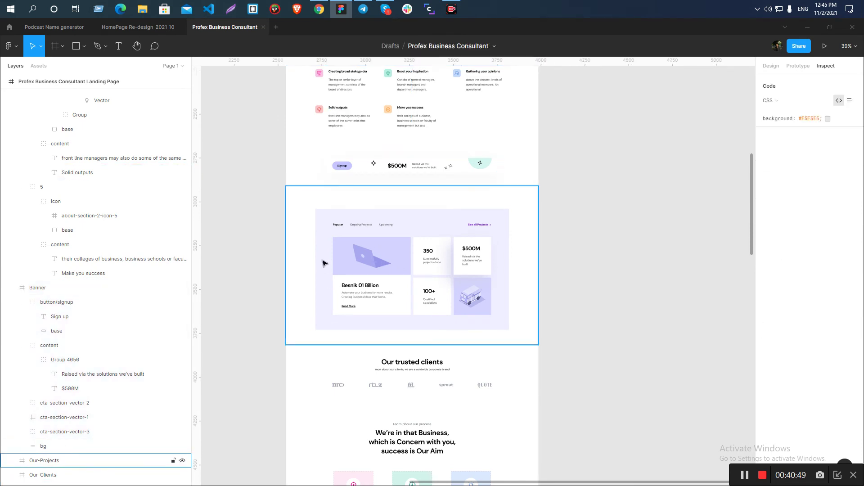
scroll(227, 268, down, 5)
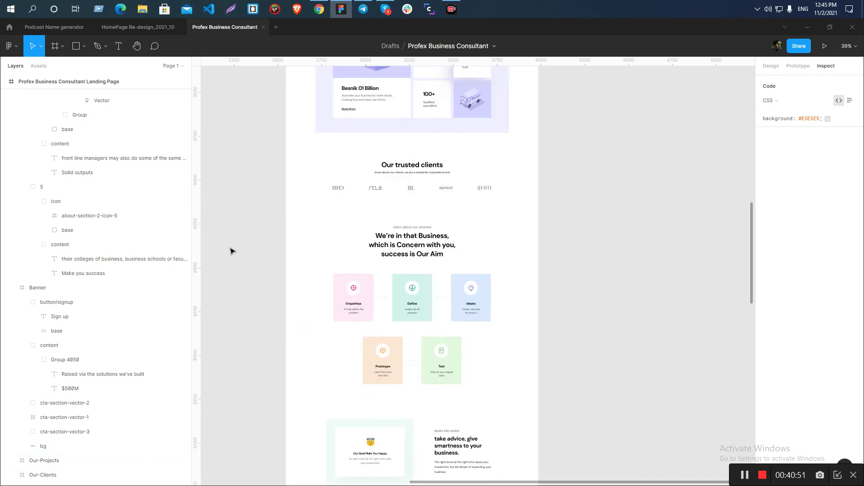
Review the sections around the call-to-action banner in Figma, examine the projects section's layout closely, and select the Our-Projects frame
scroll(228, 250, up, 9)
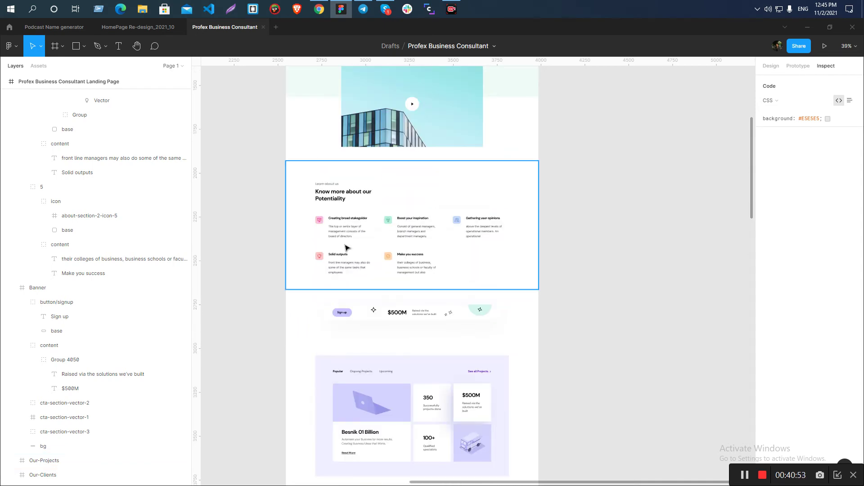
scroll(347, 247, down, 6)
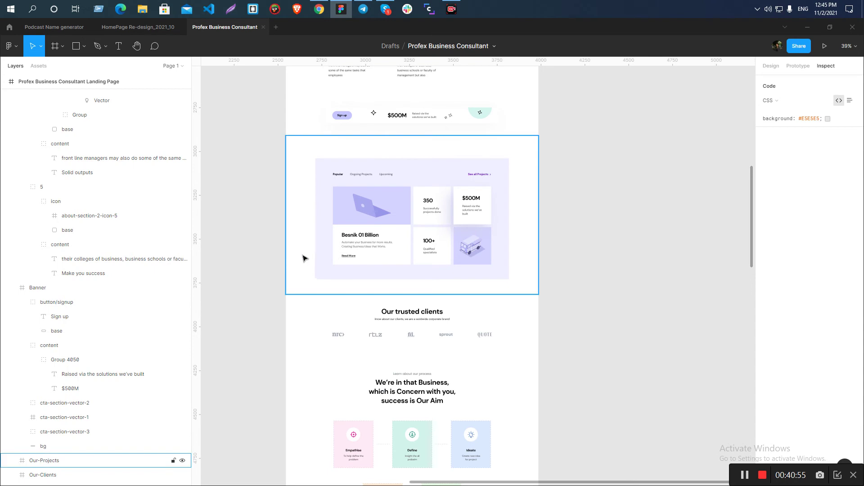
scroll(315, 235, down, 3)
scroll(464, 419, up, 5)
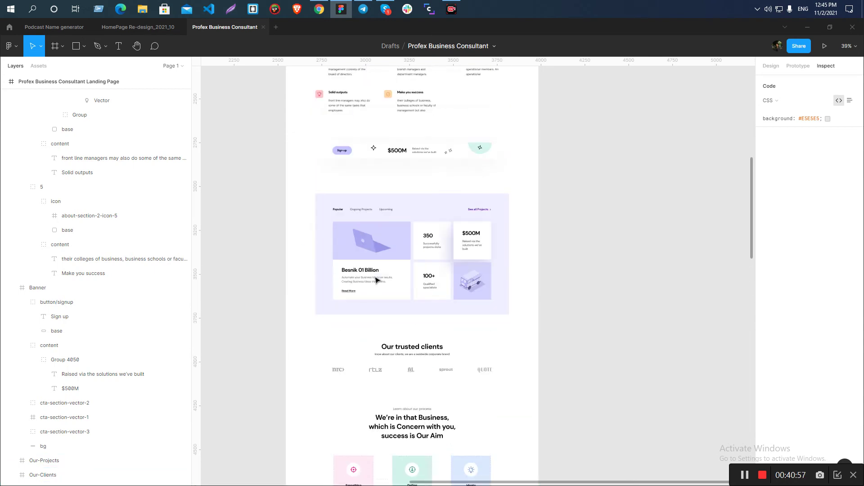
ctrl+scroll(363, 293, up, 5)
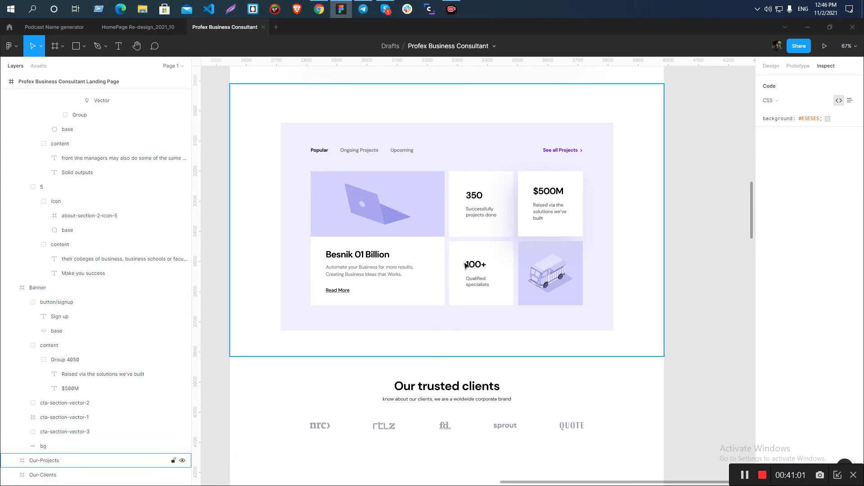
ctrl+scroll(452, 267, down, 5)
click(343, 268)
Switch to Webflow and add a new Section element to the page body for the projects content
key(alt+Tab)
click(75, 89)
click(42, 99)
key(ctrl+k)
text(se)
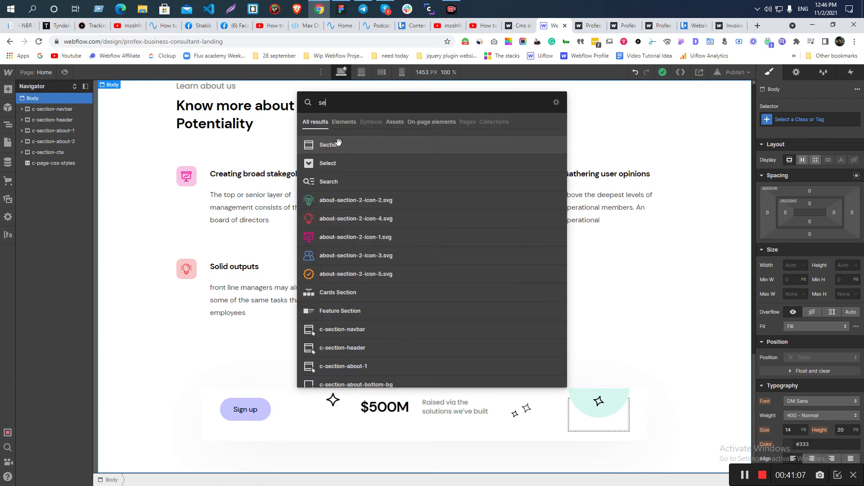
click(339, 143)
click(801, 120)
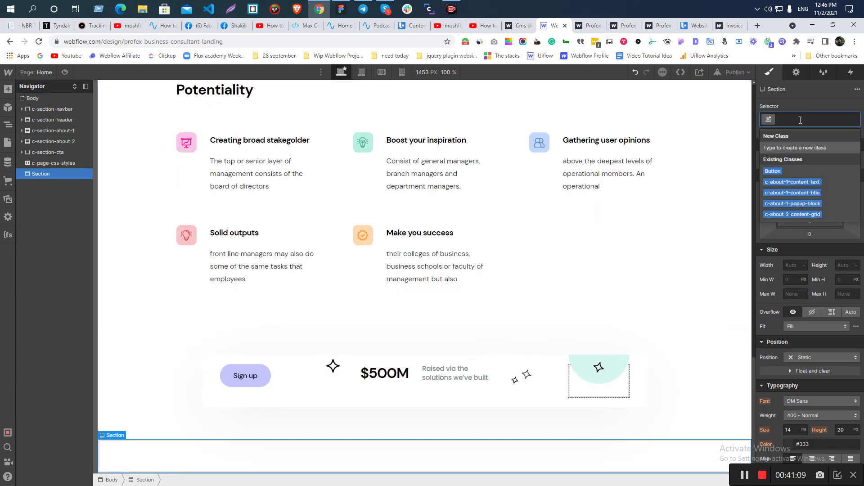
text(c-section-cta-block)
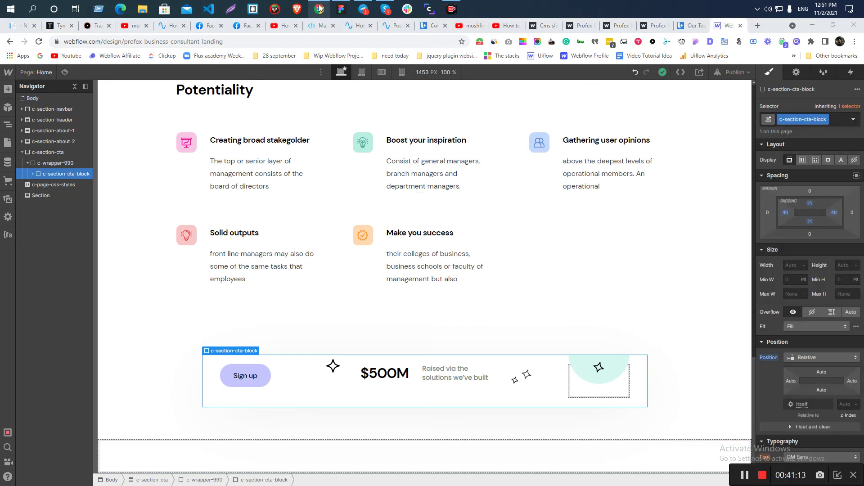
Check the extent of the Our-Projects frame in Figma, then give the new Webflow section the class c-section-projects
click(341, 9)
key(shift+2)
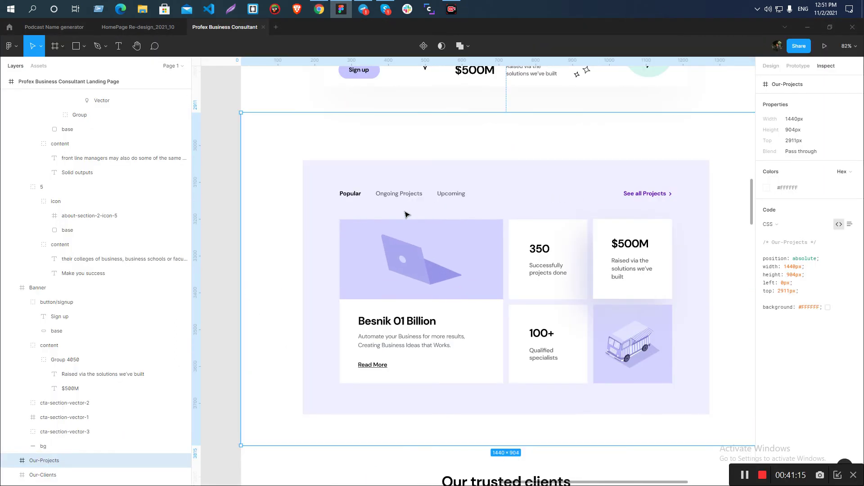
scroll(399, 193, down, 5)
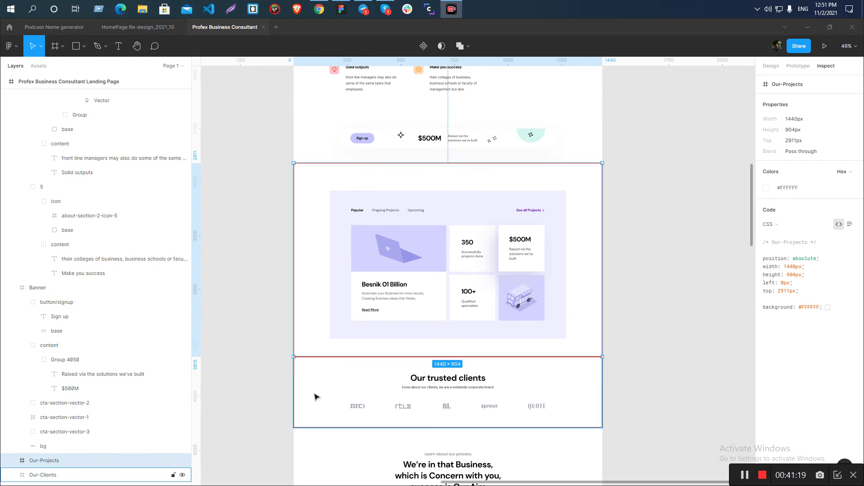
click(319, 9)
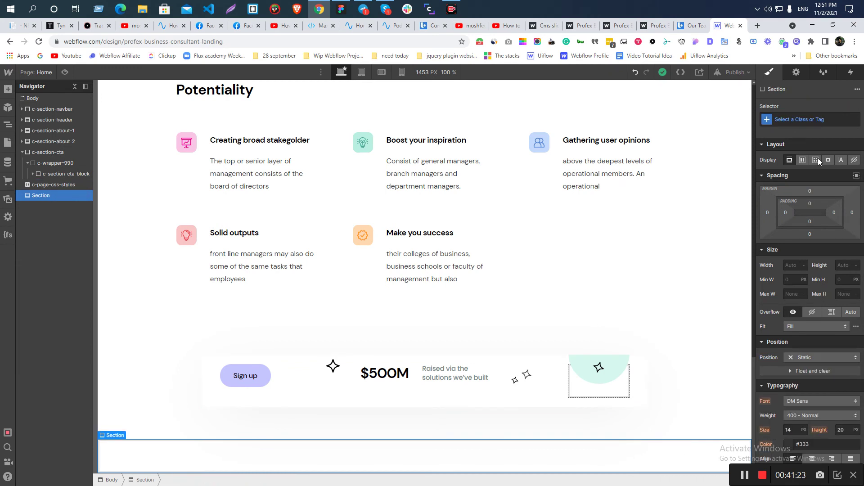
click(800, 119)
text(c-section-projec)
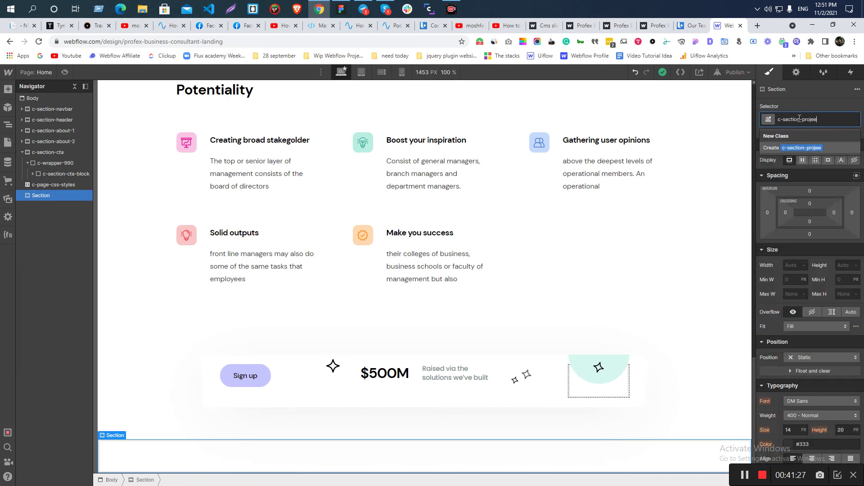
text(ts)
key(Return)
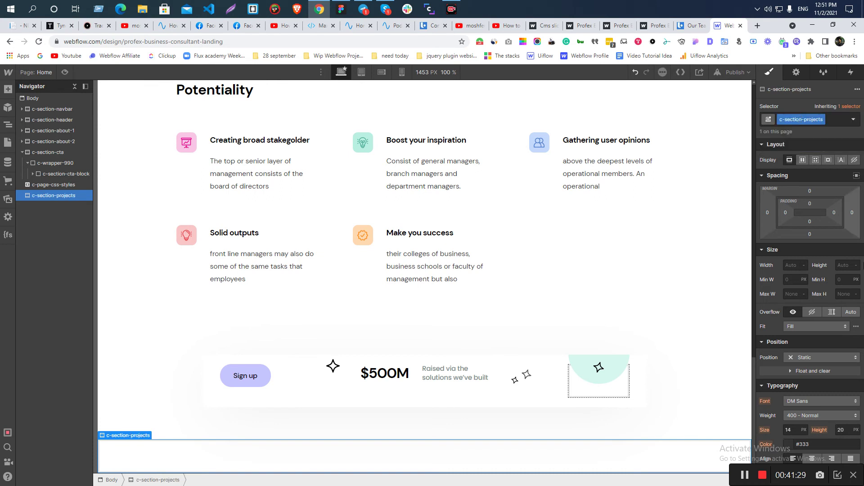
Measure the lavender background's vertical gaps in the Figma frame, then set c-section-projects' top padding to 129 px and bottom padding to 85 px
key(alt+Tab)
click(408, 199)
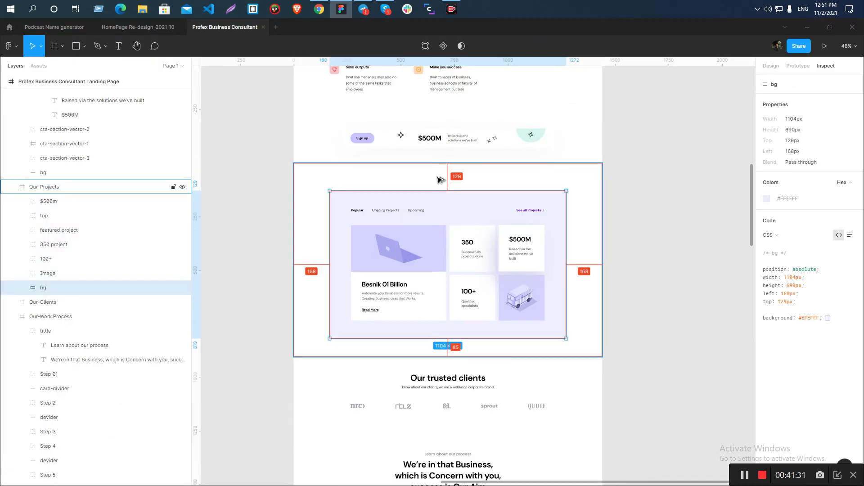
key(alt+Tab)
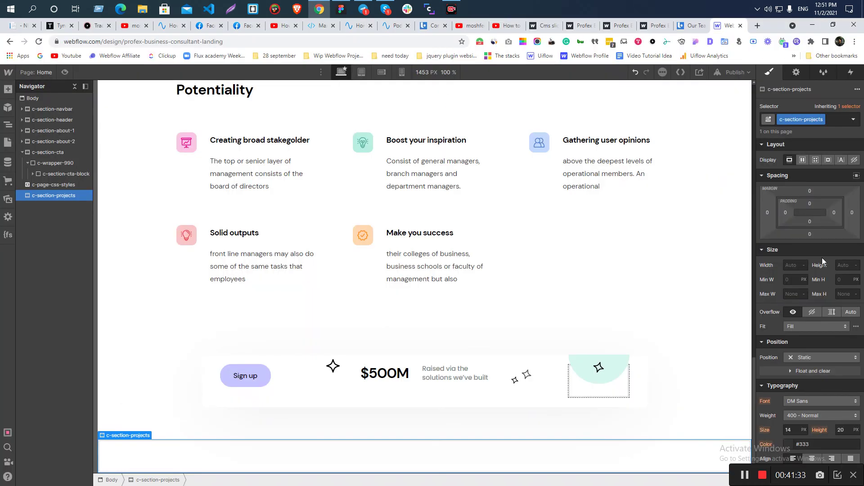
click(810, 202)
text(129)
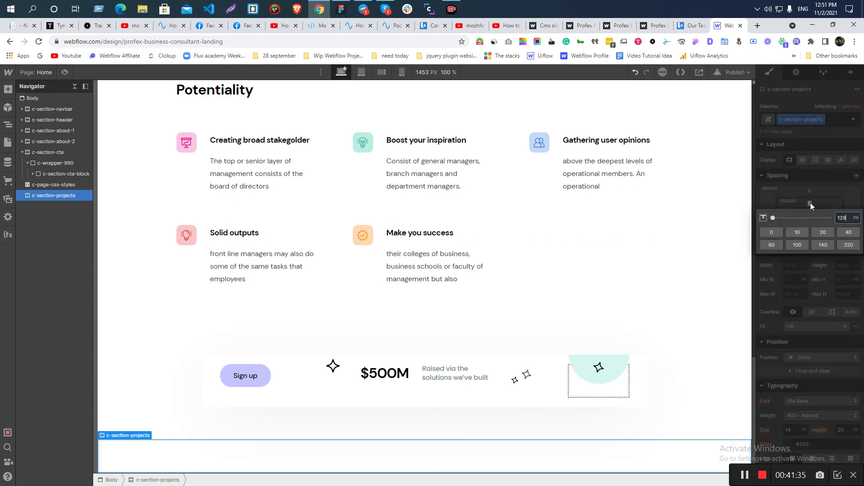
key(Return)
click(810, 220)
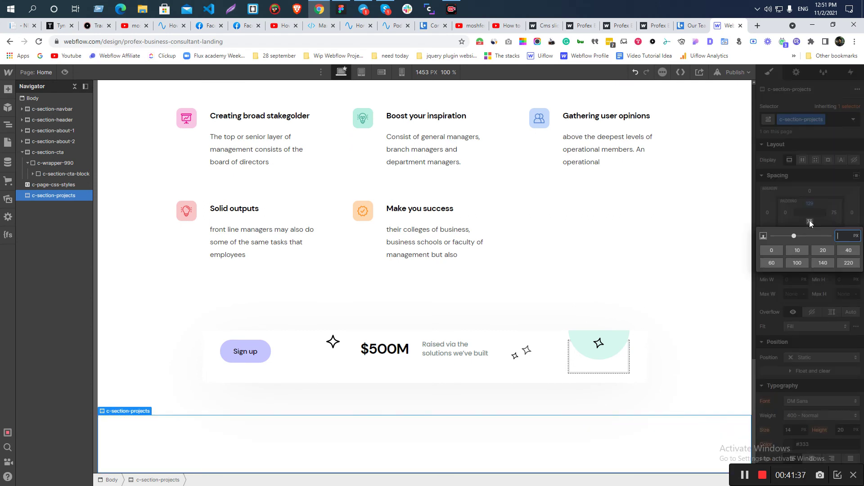
text(85)
key(Return)
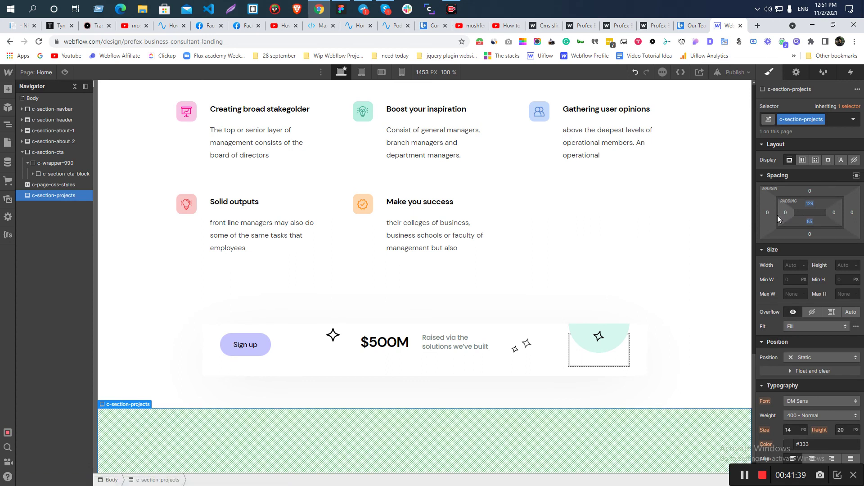
Set the left and right padding of c-section-projects to 30 px
mouse_move(788, 218)
mouse_down()
mouse_move(797, 219)
mouse_move(787, 216)
mouse_up()
click(786, 214)
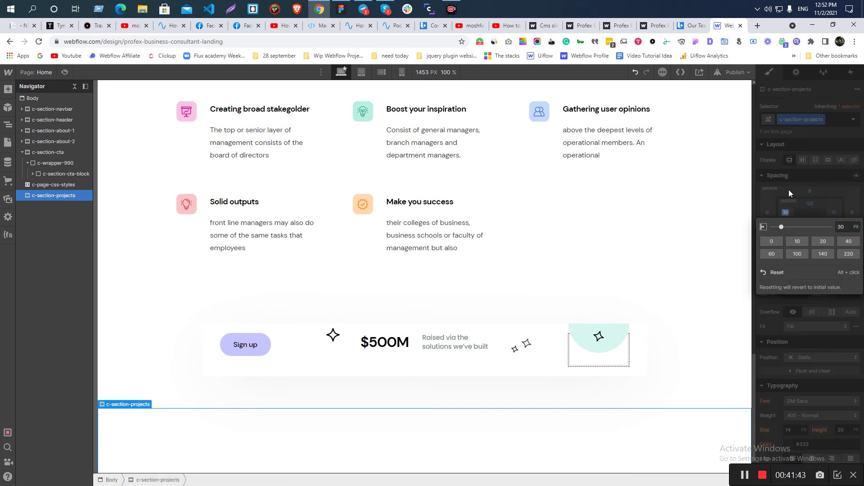
click(835, 210)
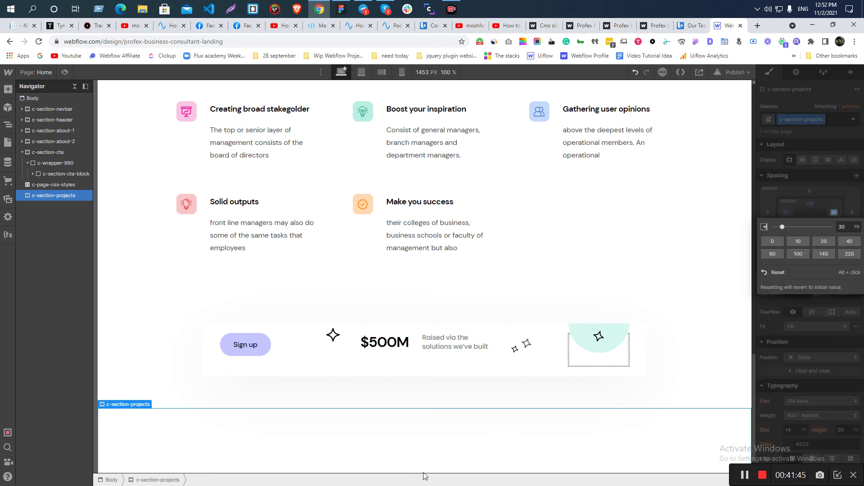
Inspect the bg rectangle of the projects section in Figma and copy its background color code #EFEFFF
key(alt+Tab)
scroll(452, 283, up, 5)
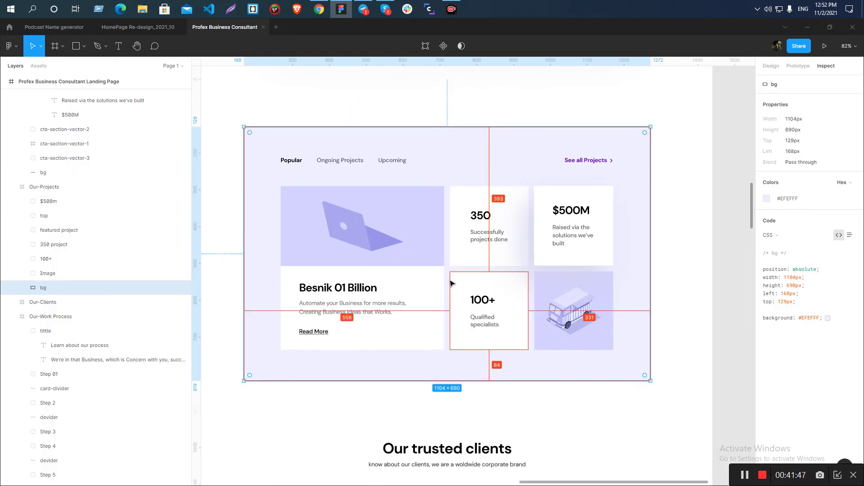
click(347, 116)
click(345, 140)
scroll(433, 218, down, 5)
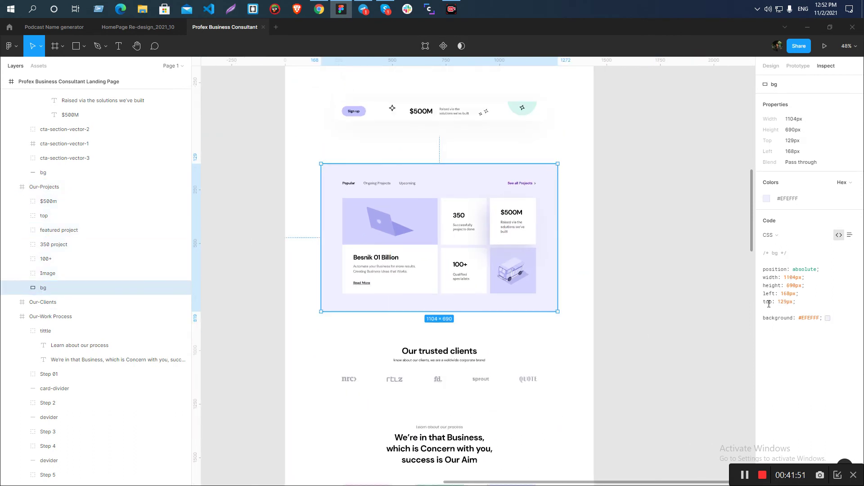
drag(820, 319, 800, 318)
Return to Webflow and insert a Div Block inside c-section-projects
key(alt+Tab)
key(ctrl+e)
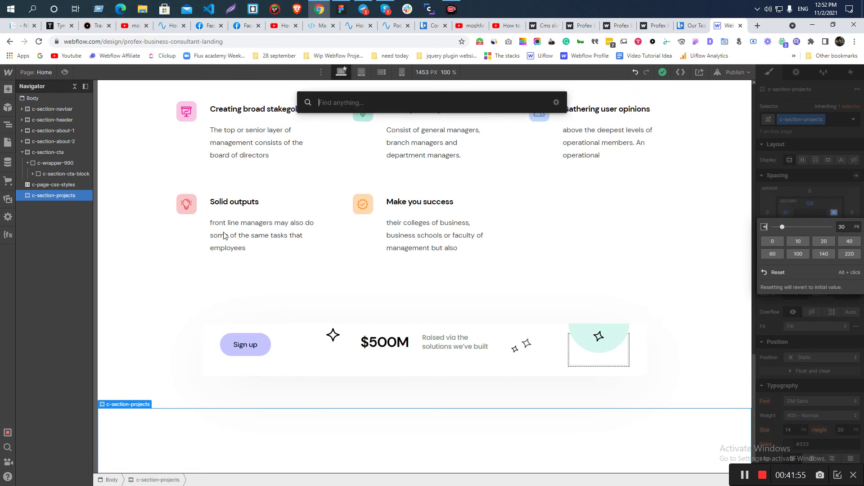
text(div)
key(Return)
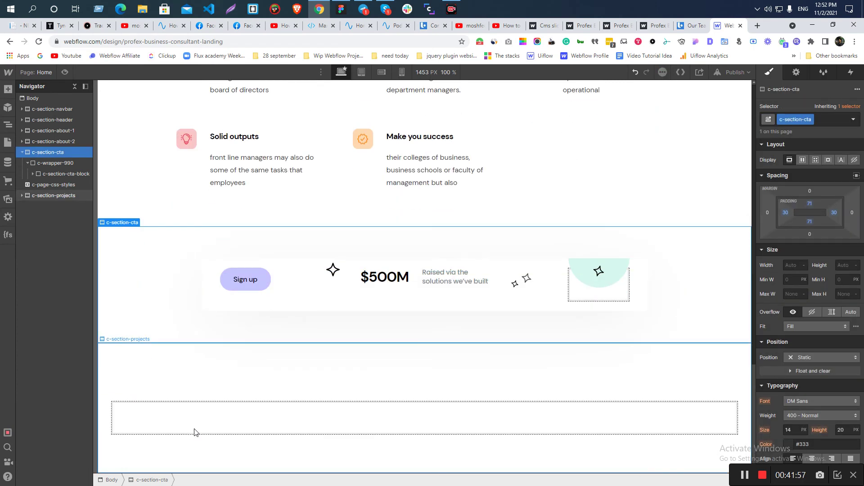
Check the projects background's width in Figma, then assign the existing class c-wrapper-1104 to the new div block
key(alt+Tab)
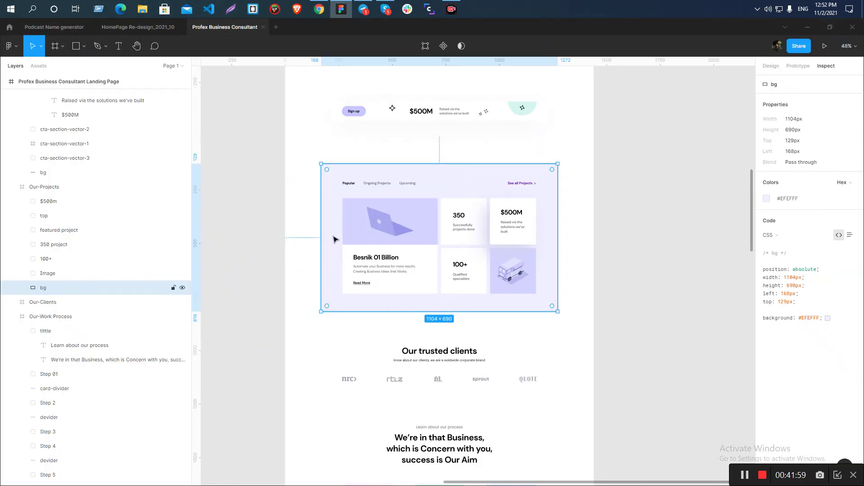
key(alt+Tab)
click(206, 423)
click(794, 120)
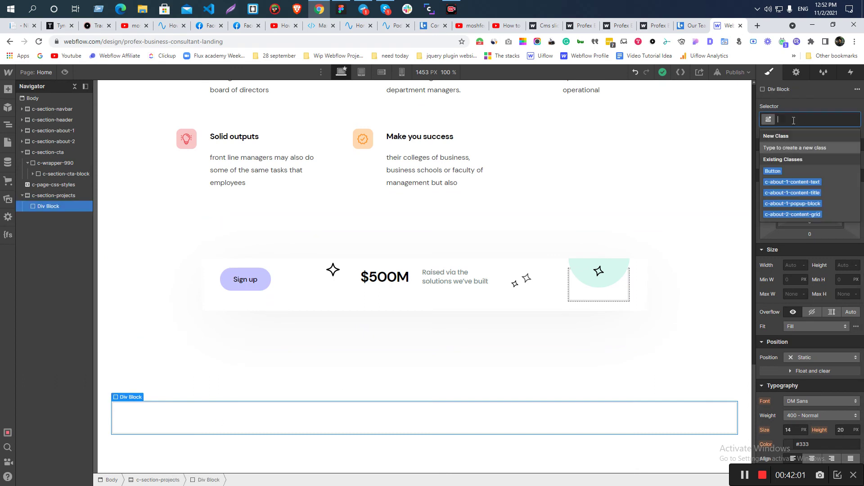
text(c-wra)
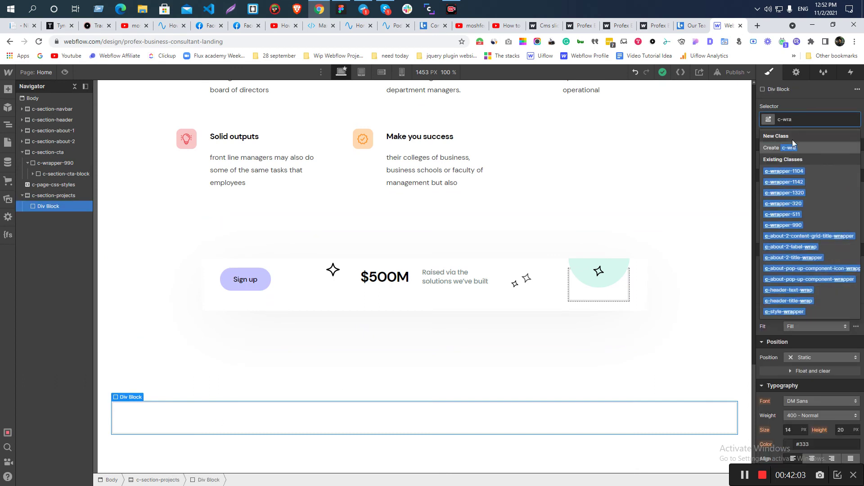
click(794, 171)
Insert another Div Block inside the c-wrapper-1104 of the projects section and select it
click(175, 445)
click(220, 426)
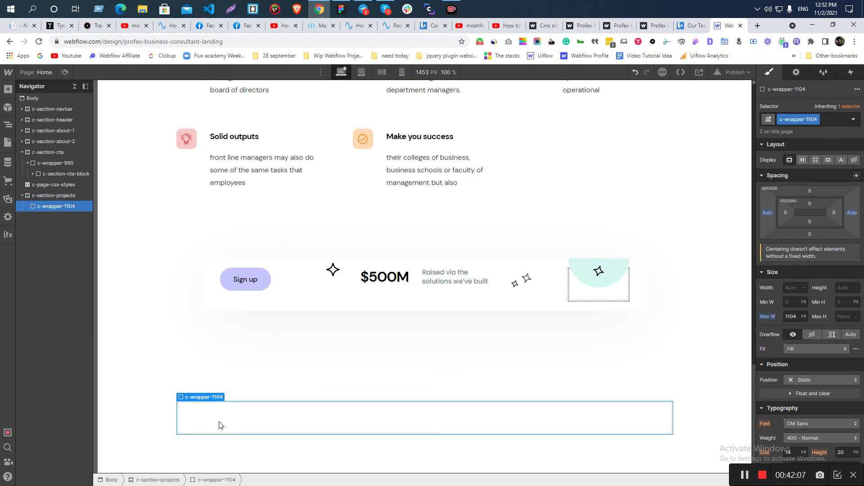
key(ctrl+e)
click(331, 143)
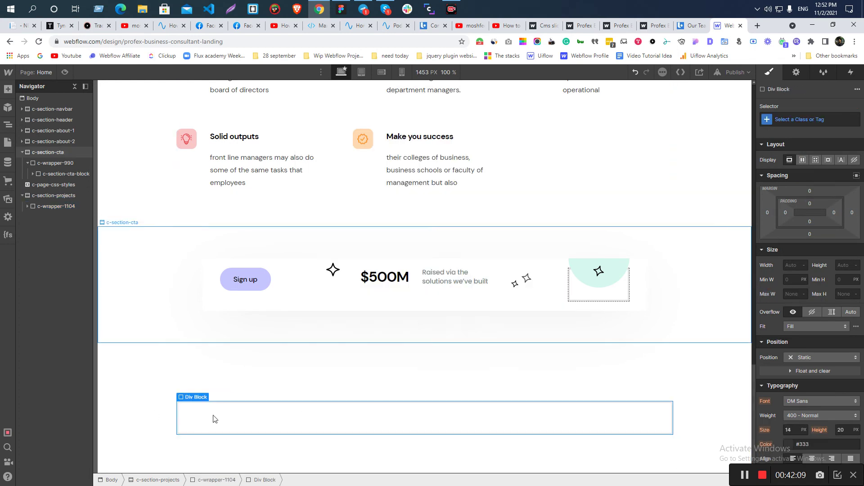
click(200, 419)
Give the inner div block the class c-projects-block, correcting the spelling of the name
click(790, 121)
text(c-prokec)
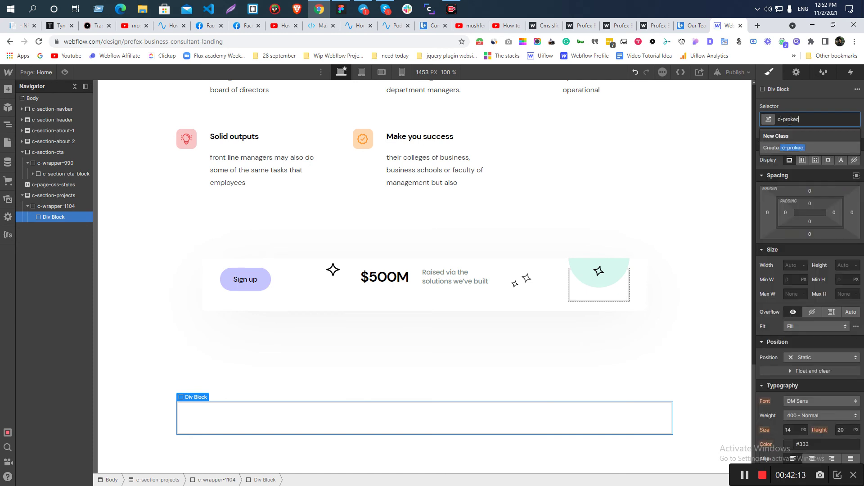
key(BackSpace)
key(BackSpace)
key(BackSpace)
text(jects-b;l)
key(BackSpace)
text(lcok)
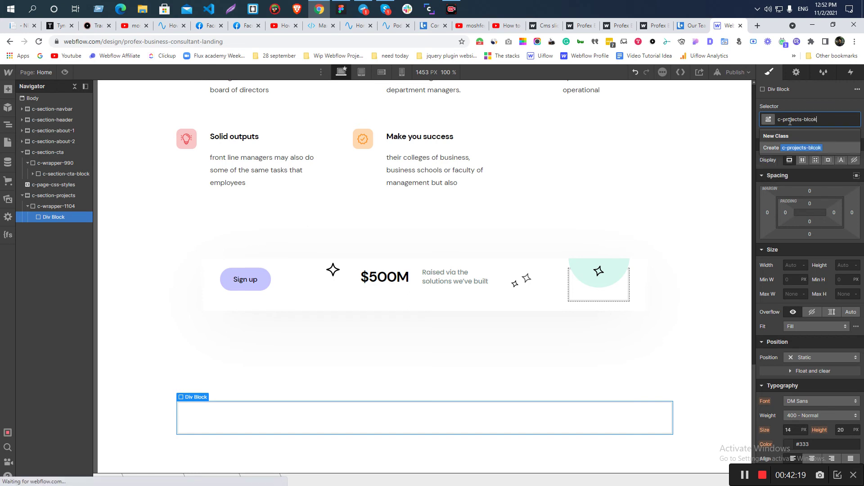
key(Return)
double_click(790, 120)
key(BackSpace)
key(BackSpace)
key(BackSpace)
key(Return)
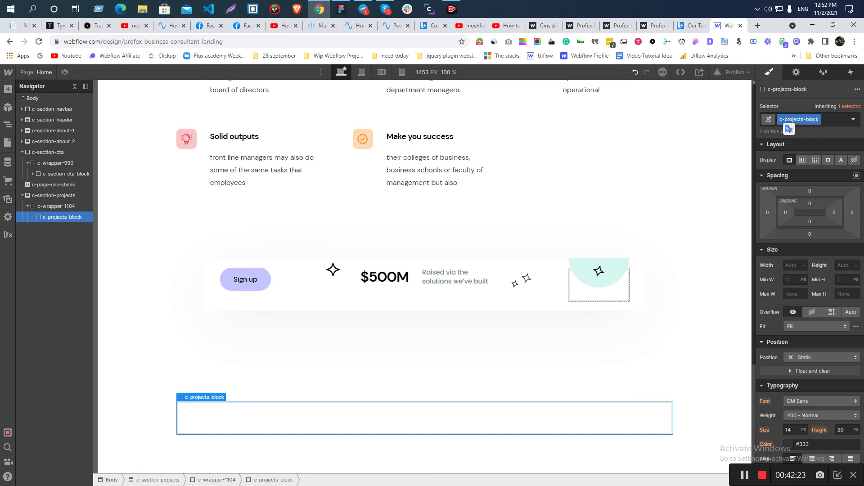
Set the background color of c-projects-block to #EFEFFF
key(alt+Tab)
key(alt+Tab)
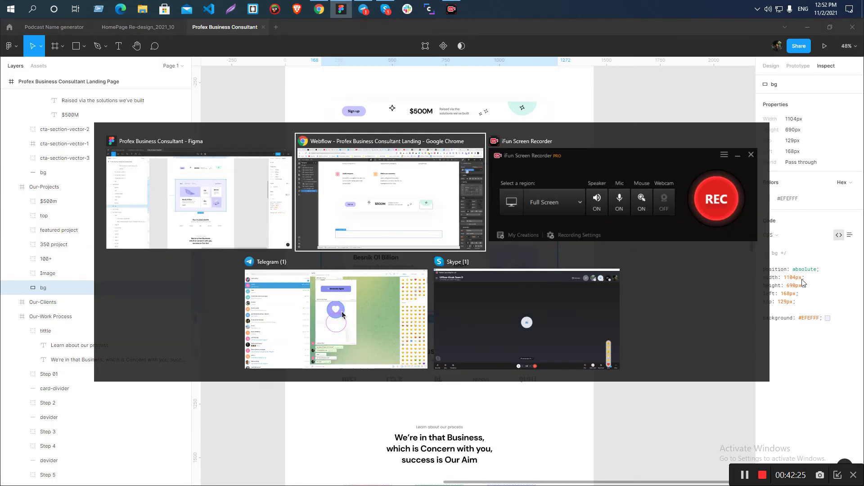
scroll(795, 286, down, 6)
click(809, 242)
text(#EFEFFF)
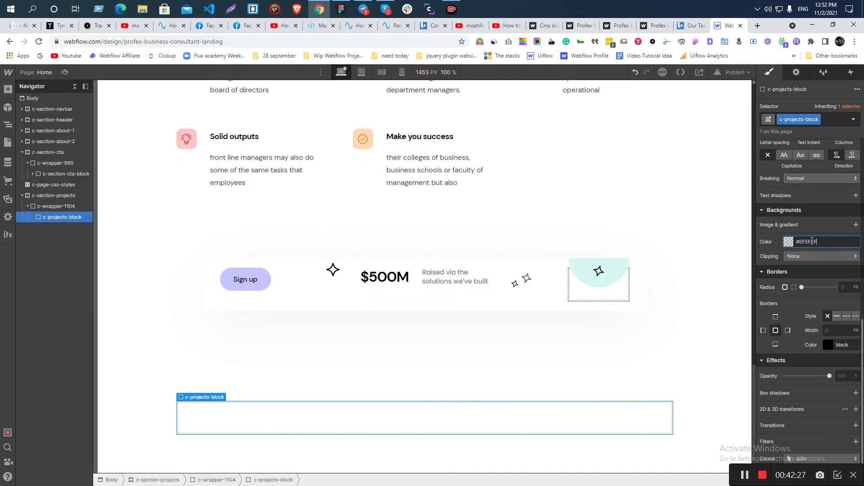
key(Return)
Check the projects section's inner spacing in Figma, then set c-projects-block's top padding to 80 px and bottom padding to 84 px
key(alt+Tab)
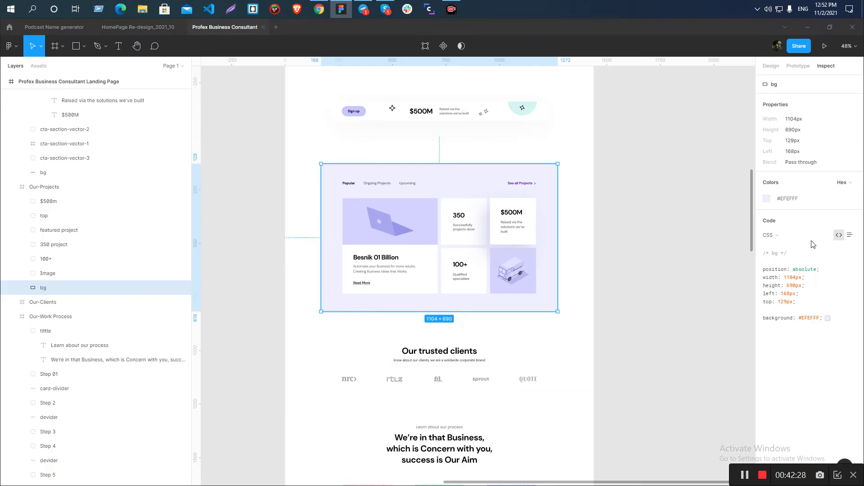
click(385, 182)
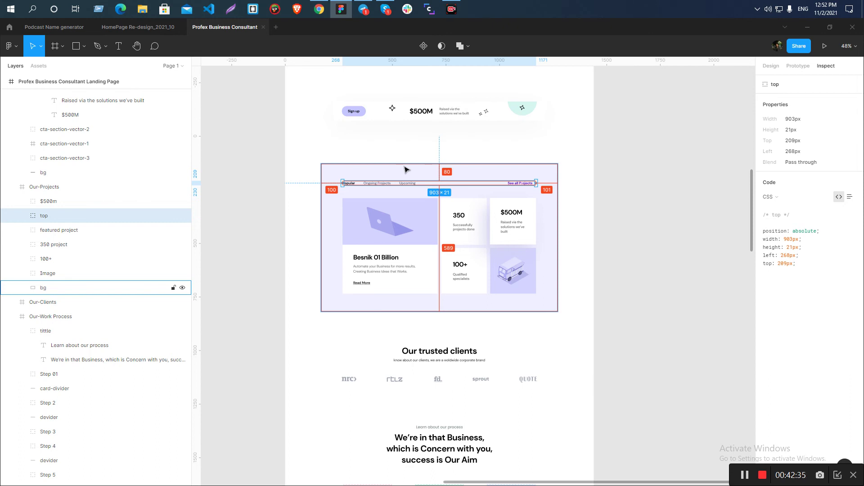
click(379, 285)
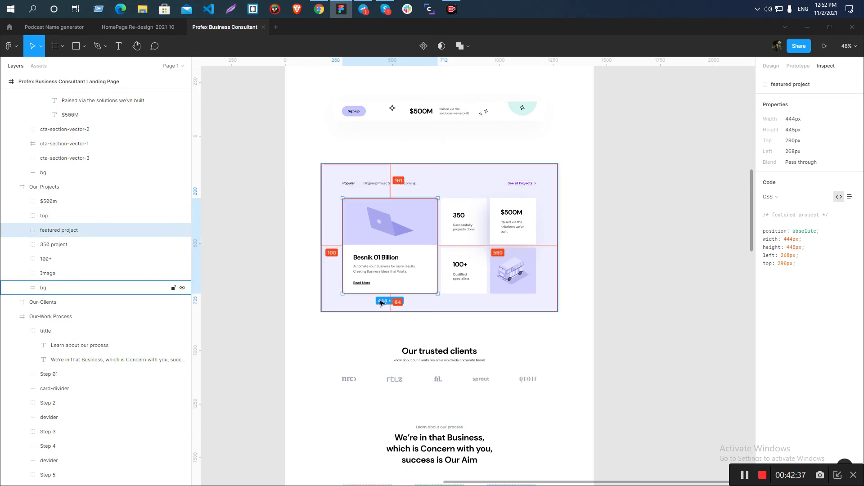
click(536, 238)
key(alt+Tab)
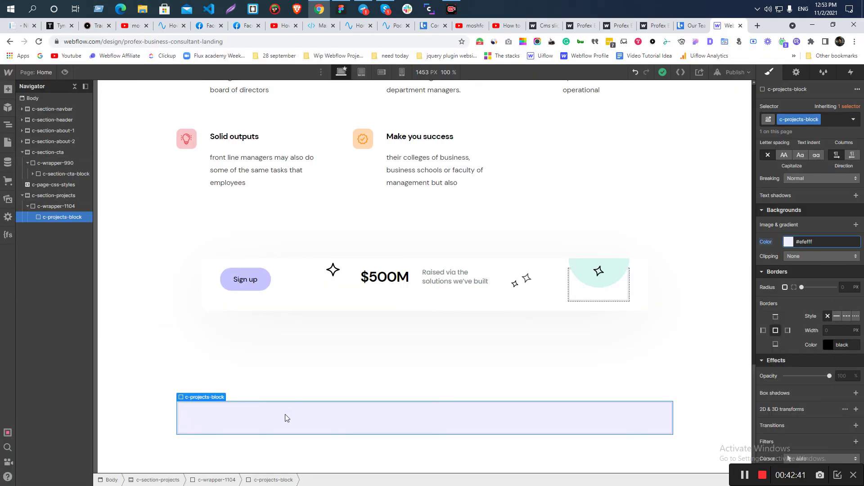
scroll(820, 255, up, 8)
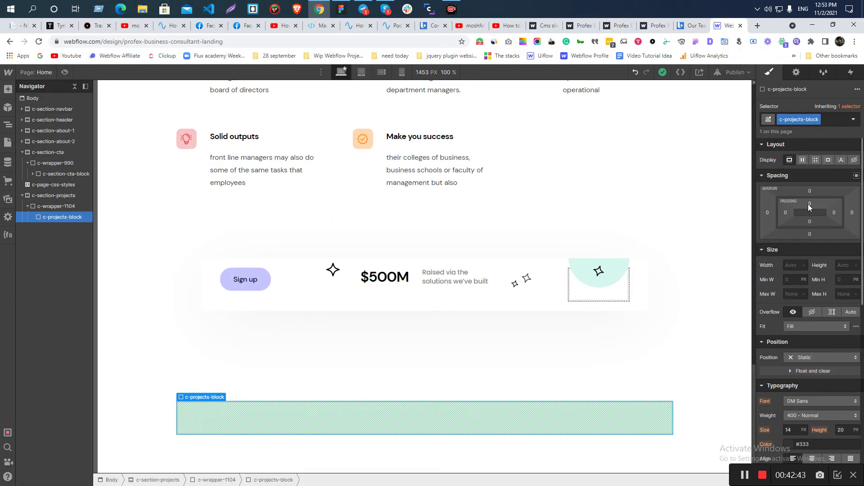
click(809, 204)
text(80)
key(Return)
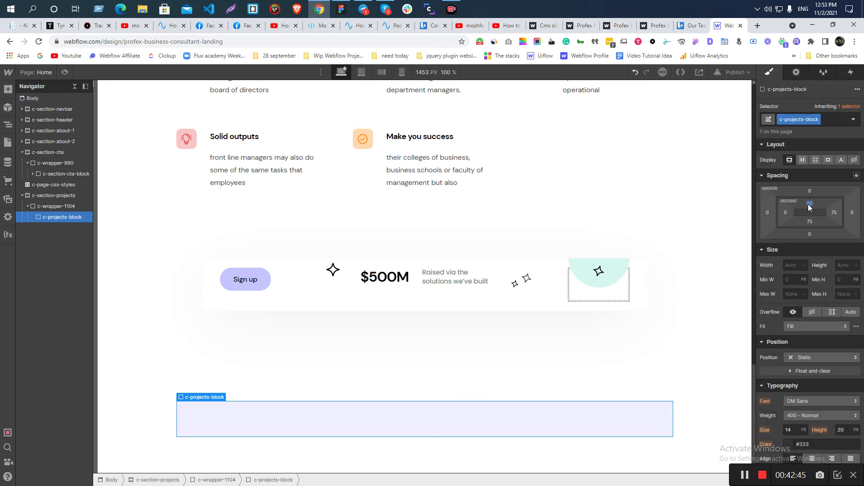
click(810, 222)
text(84)
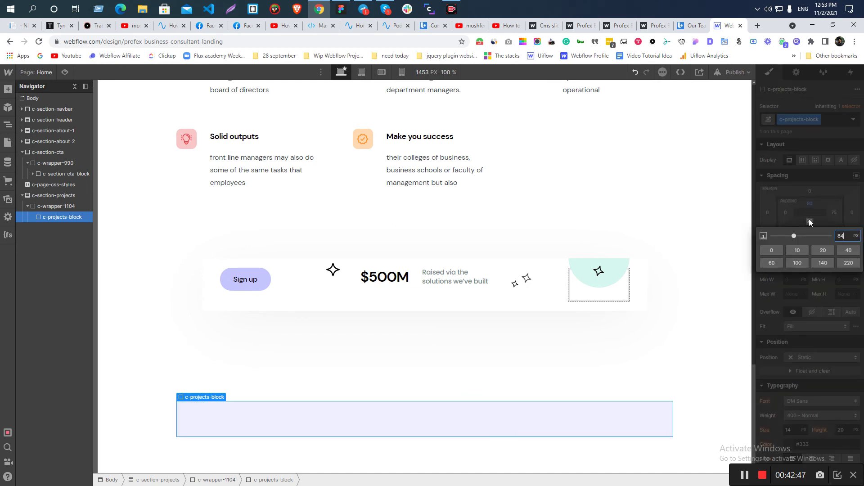
key(Return)
Set the left and right padding of c-projects-block to 100 px each
mouse_move(833, 212)
mouse_down()
mouse_move(798, 221)
mouse_move(828, 225)
mouse_up()
key(Up)
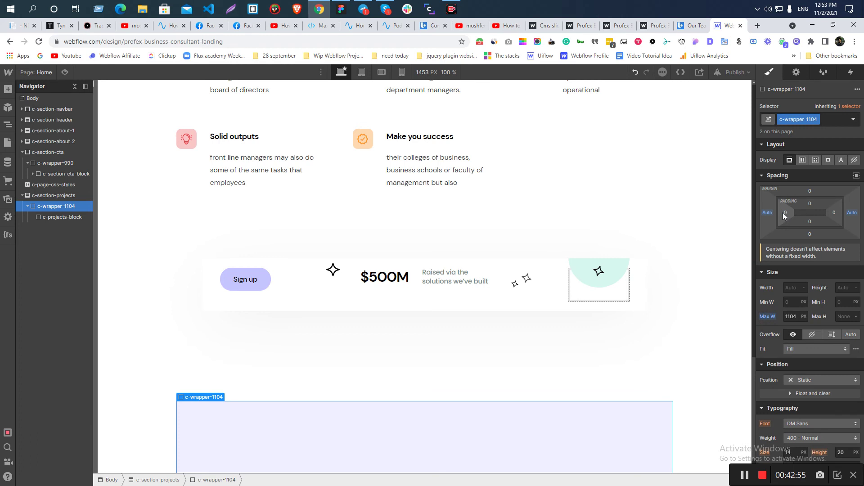
key(Down)
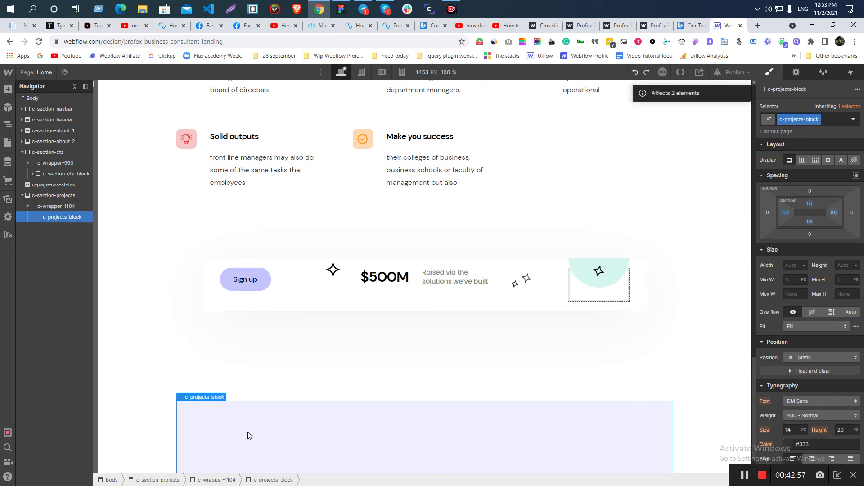
click(789, 214)
text(100)
click(835, 212)
text(100)
key(Return)
scroll(337, 378, down, 1)
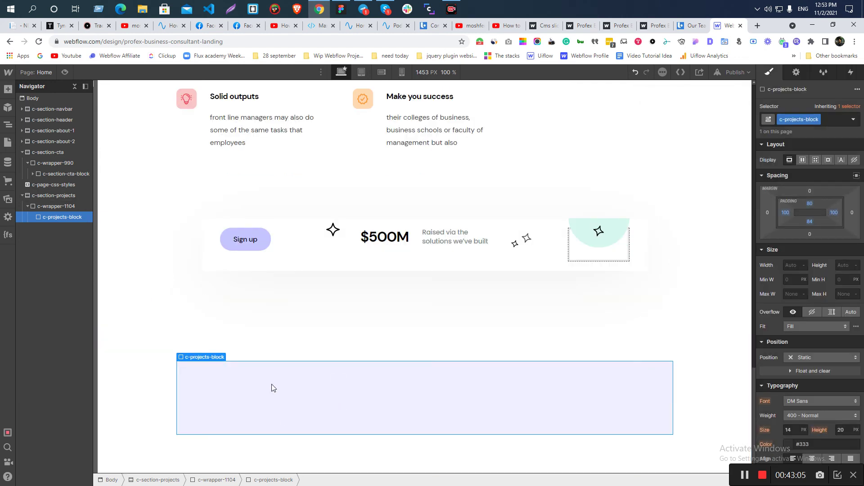
Turn off the display of empty elements on the canvas and check the empty third div block in the CTA grid
click(597, 256)
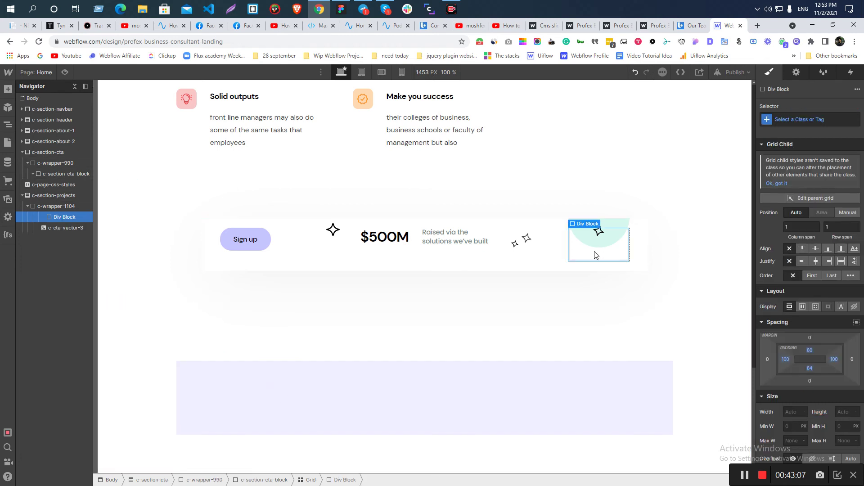
click(249, 266)
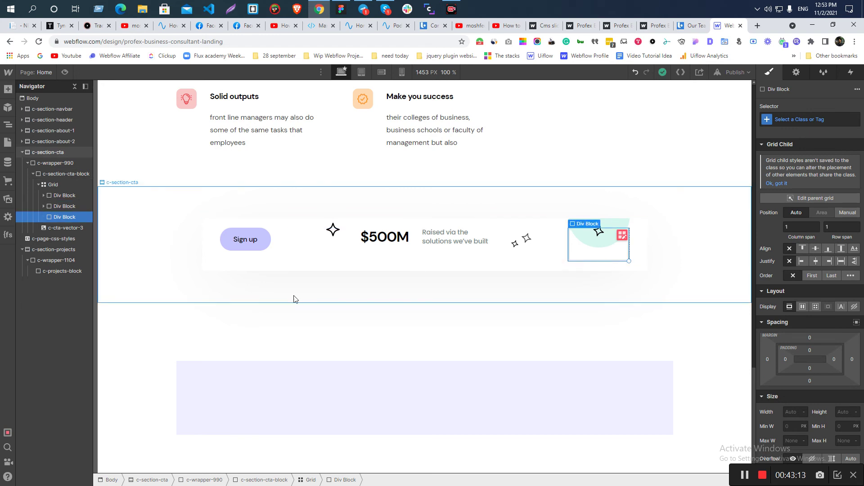
click(292, 273)
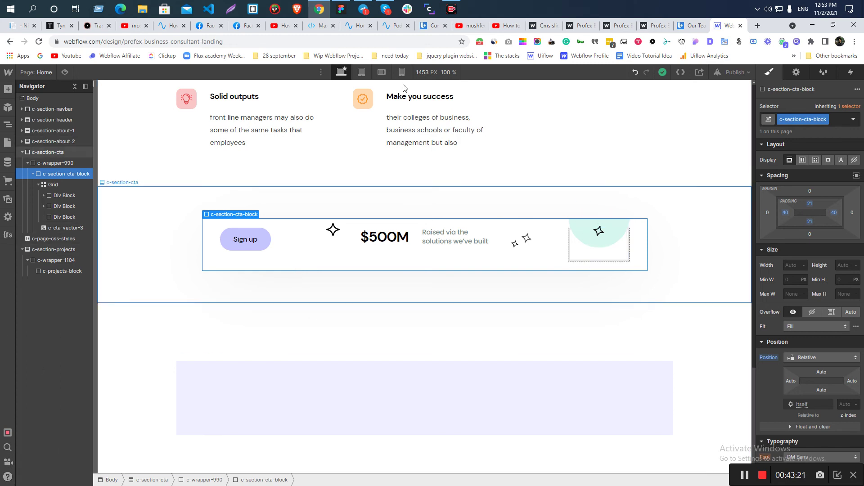
click(436, 71)
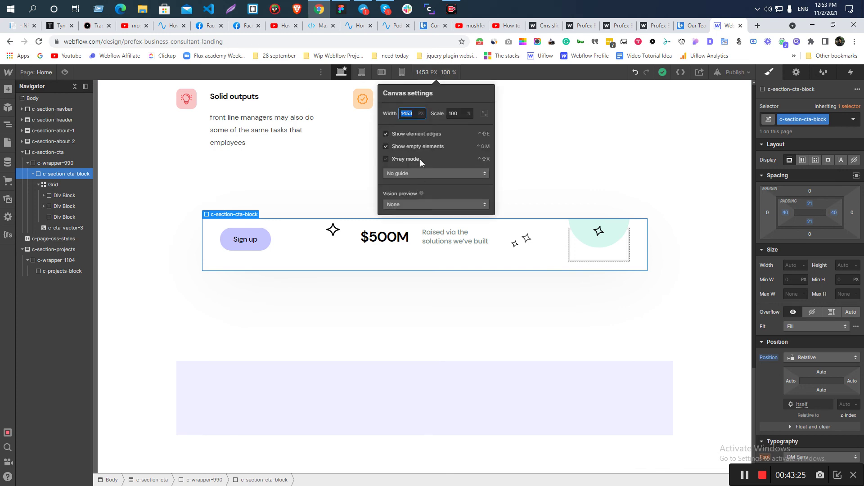
click(402, 147)
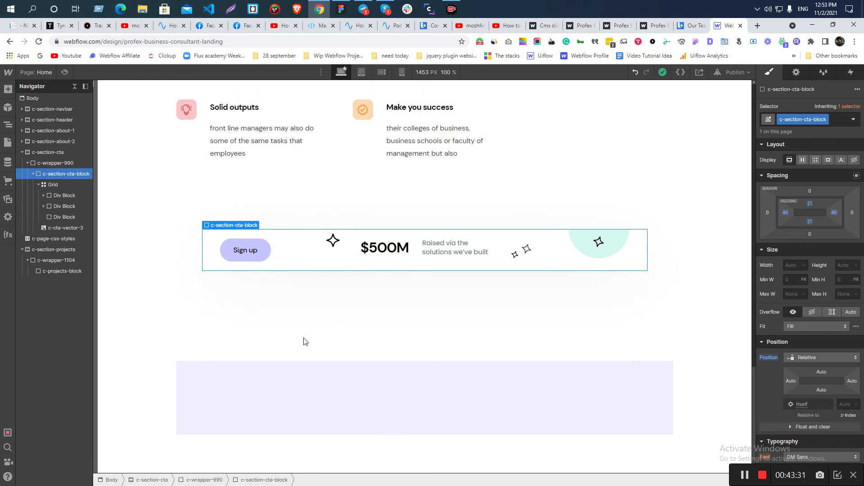
click(604, 269)
click(605, 269)
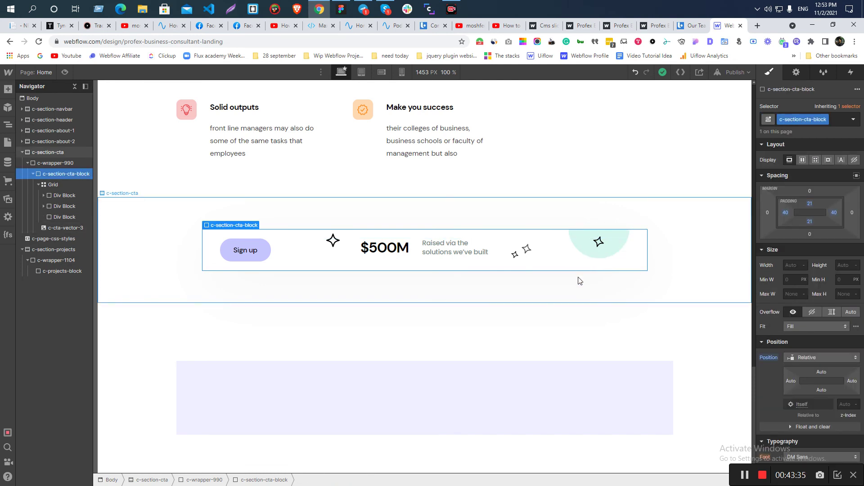
click(575, 264)
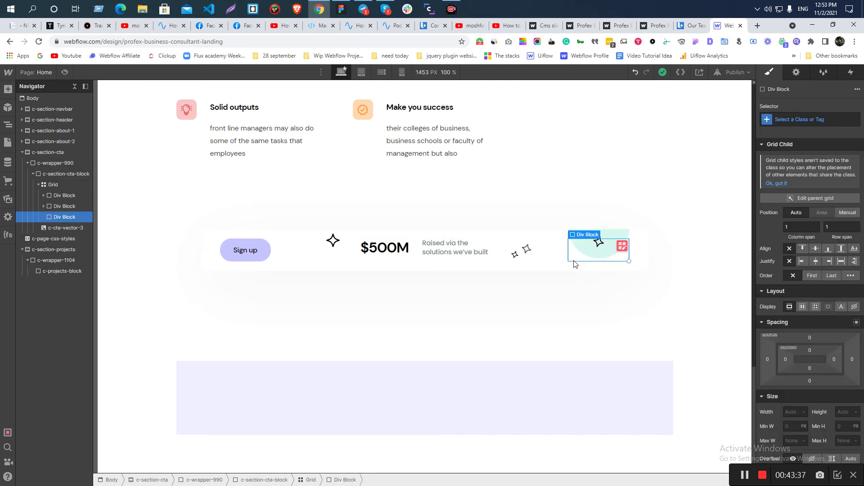
click(557, 269)
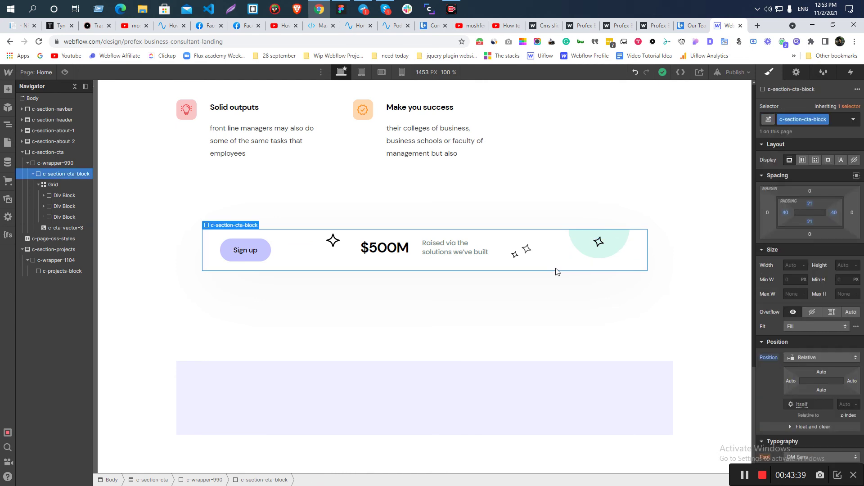
click(62, 217)
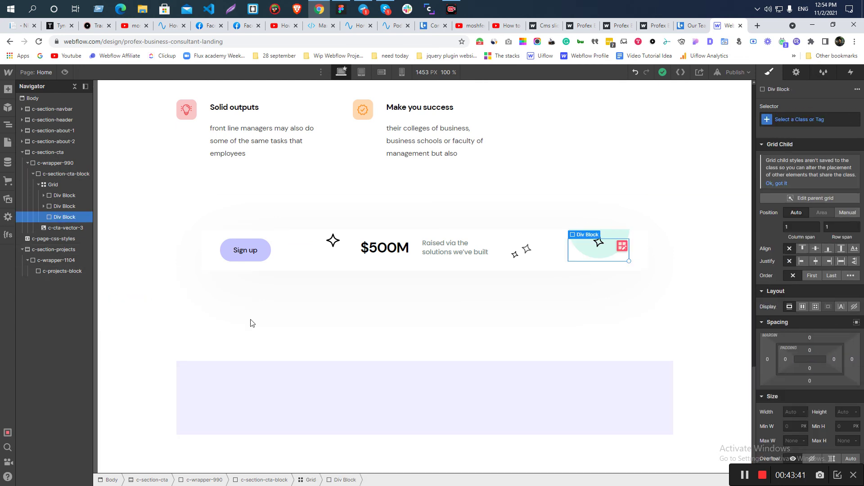
Select c-projects-block and examine the tab row and the See all Projects link of the projects section in Figma
click(320, 398)
key(alt+Tab)
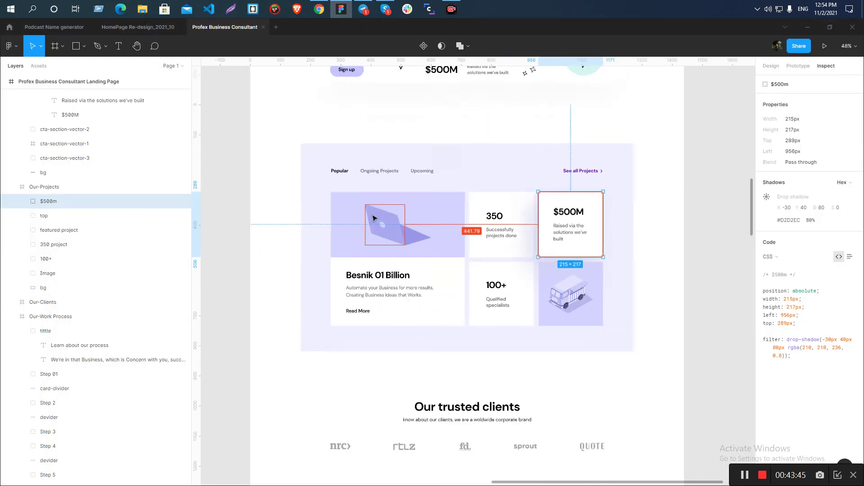
scroll(373, 219, up, 2)
scroll(360, 202, down, 2)
scroll(340, 181, up, 3)
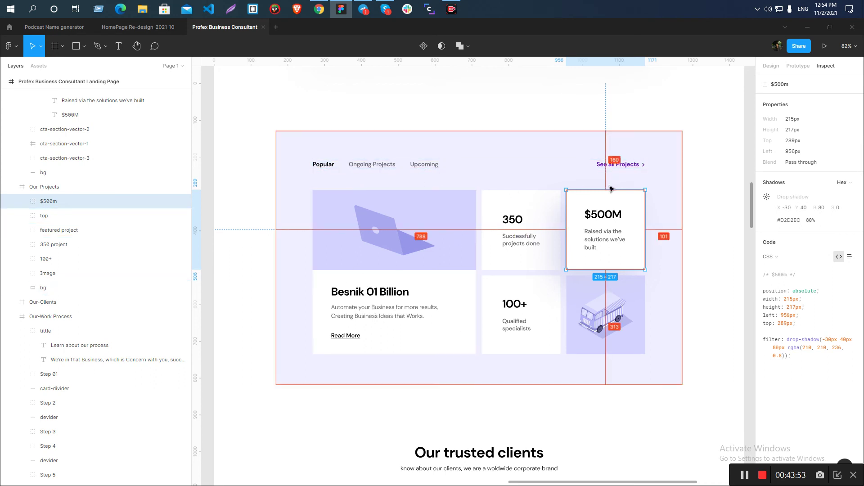
key(alt+Tab)
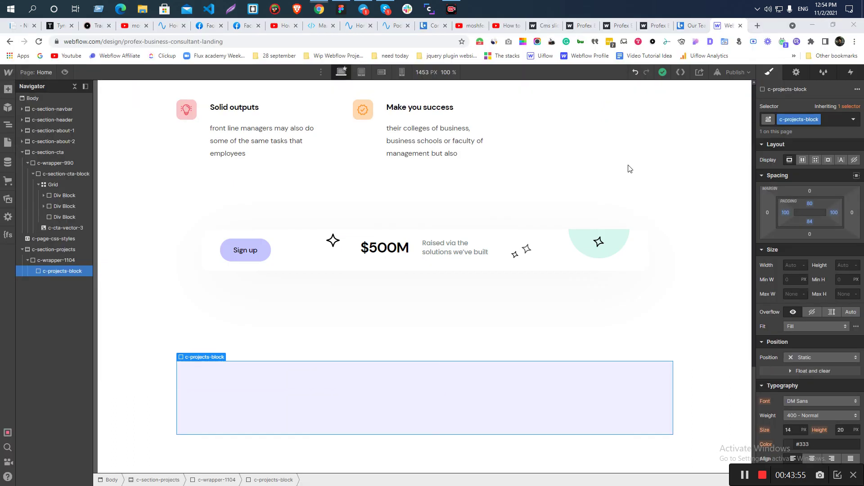
key(alt+Tab)
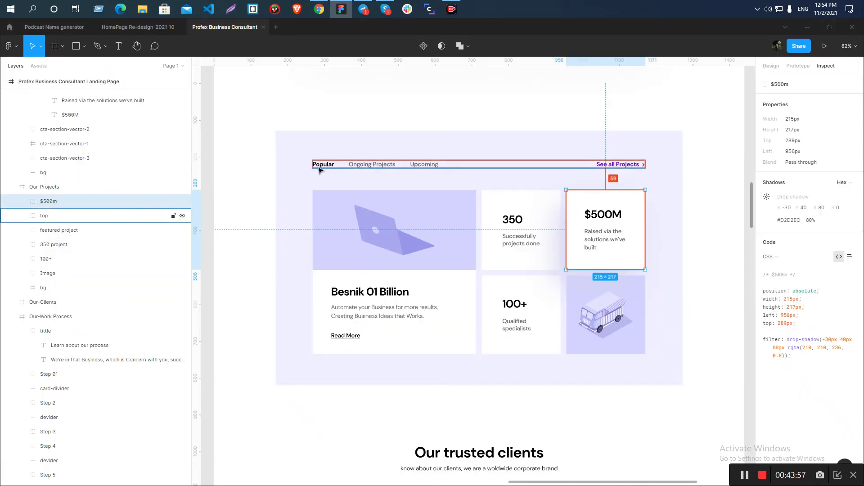
ctrl+click(629, 167)
key(alt+Tab)
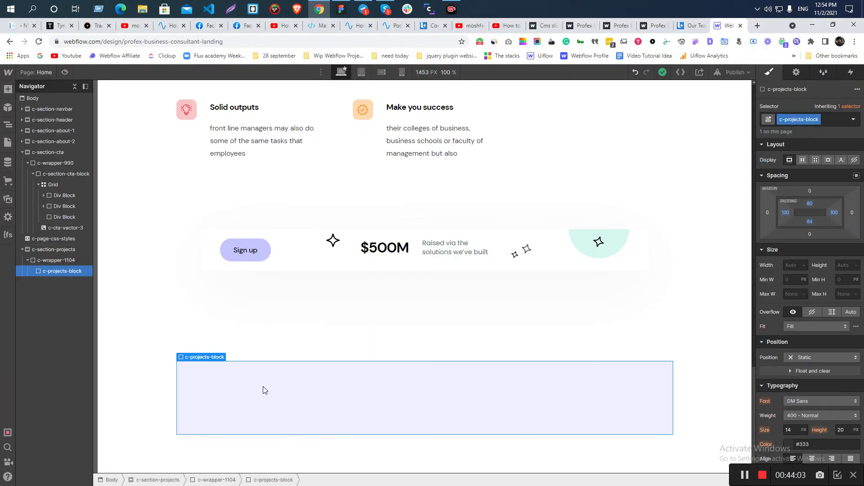
Insert a Div Block inside c-projects-block and give it the class c-projects-tab-block
key(ctrl+e)
text(d)
click(332, 151)
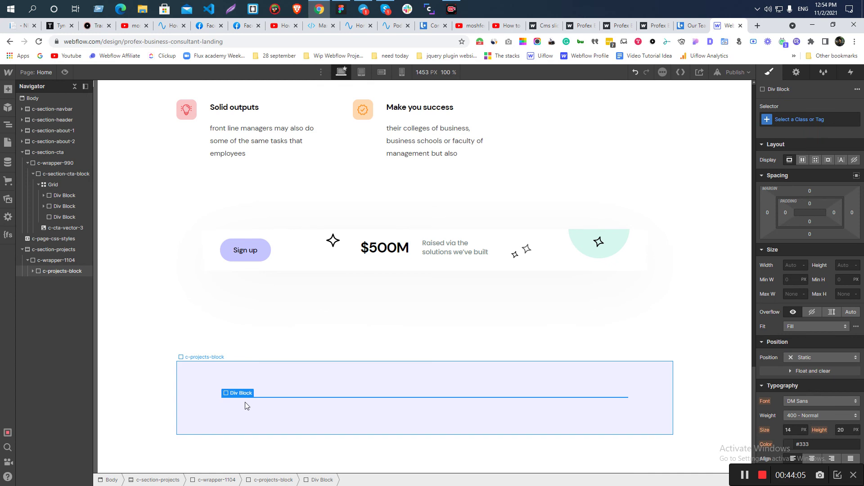
click(807, 120)
text(c-)
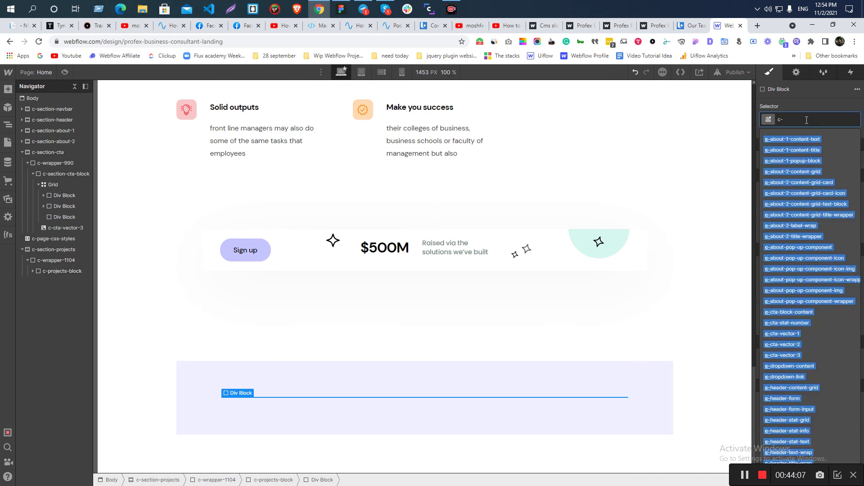
text(projects-)
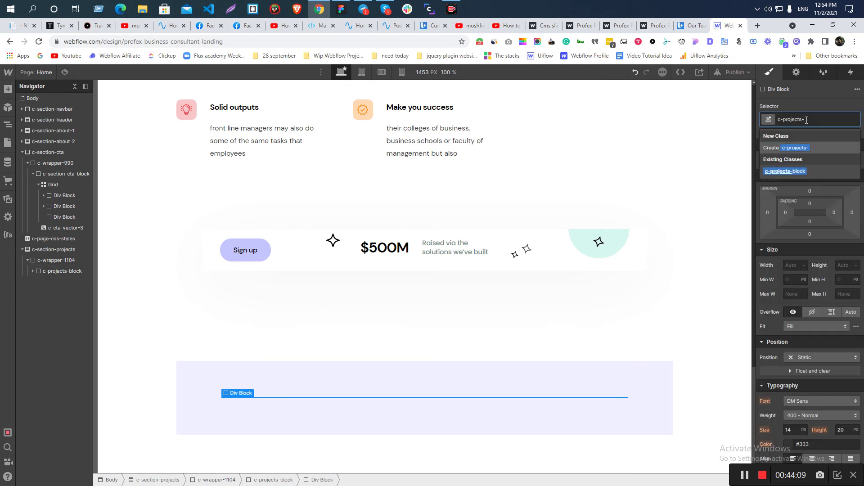
text(tab)
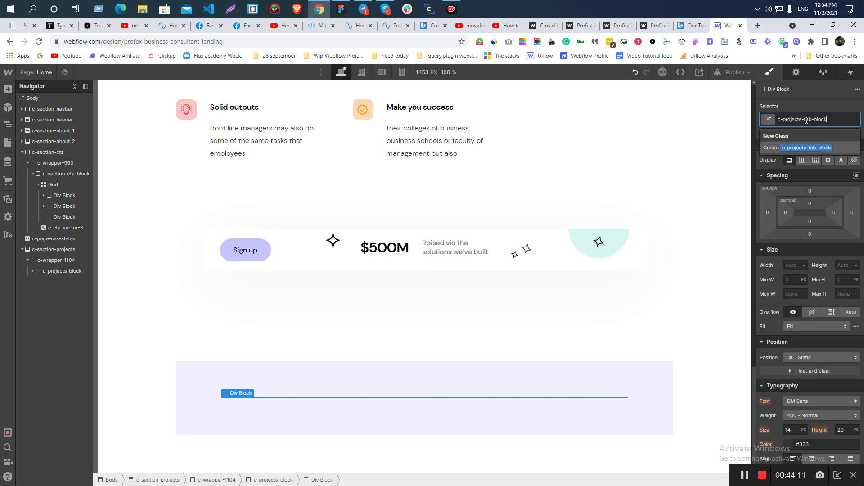
text(-block)
key(Return)
Set the position of c-projects-tab-block to Relative and insert a Tabs element inside it
click(804, 358)
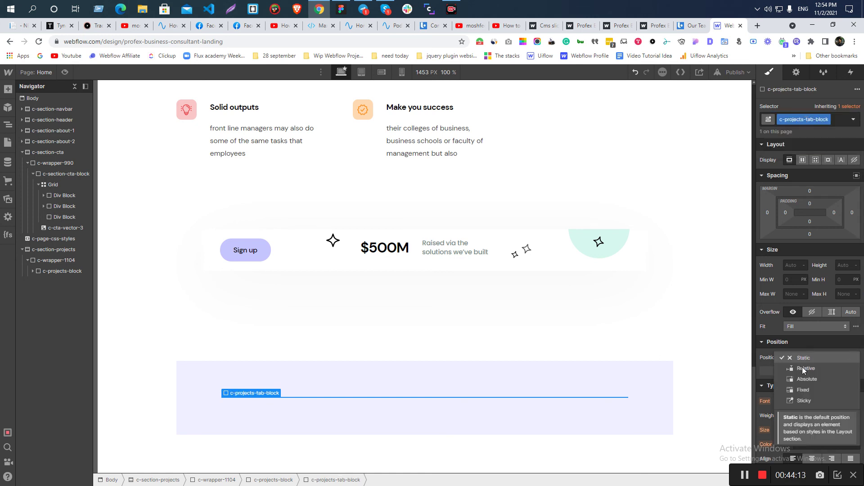
click(805, 368)
key(alt+Tab)
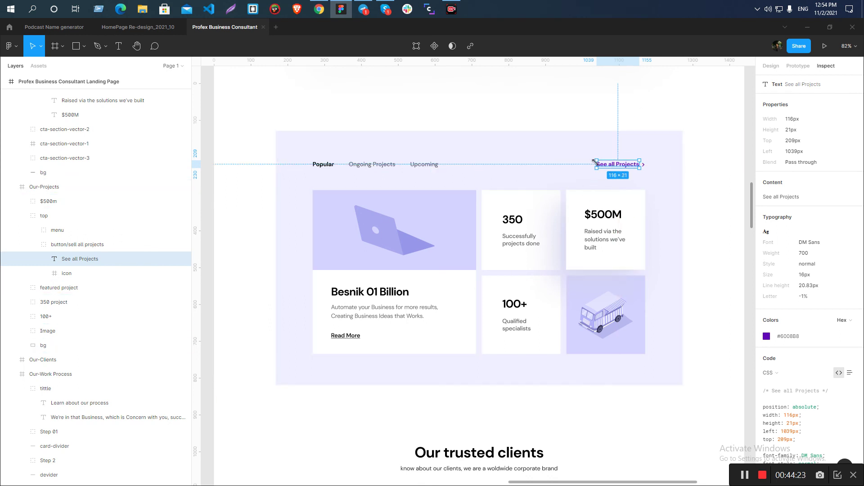
key(alt+Tab)
key(ctrl+e)
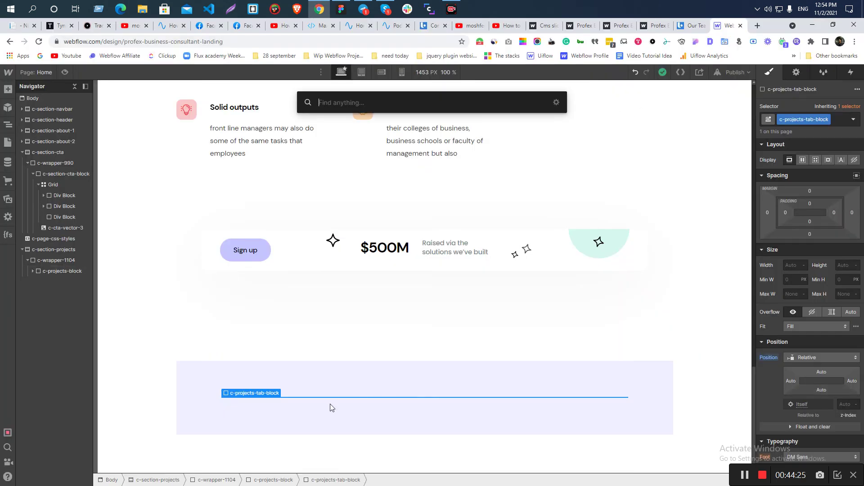
text(ta)
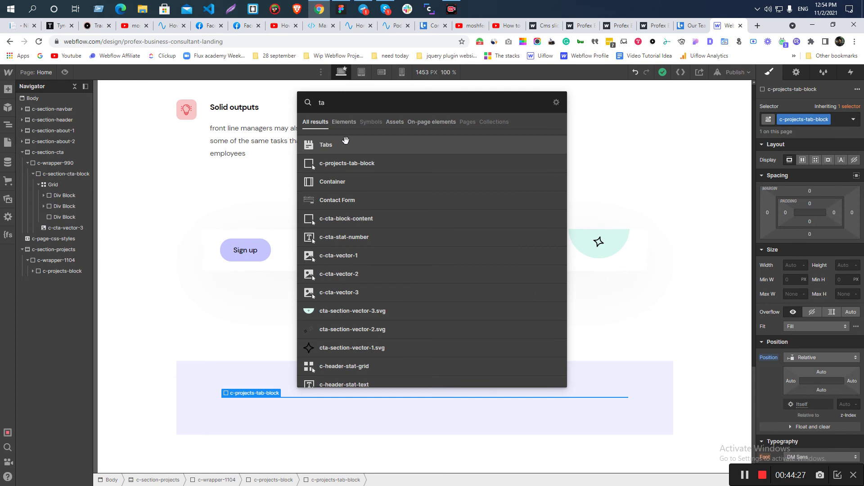
key(Return)
Copy the text "Popular" from the Figma design and use it as the first tab's label in Webflow
key(alt+Tab)
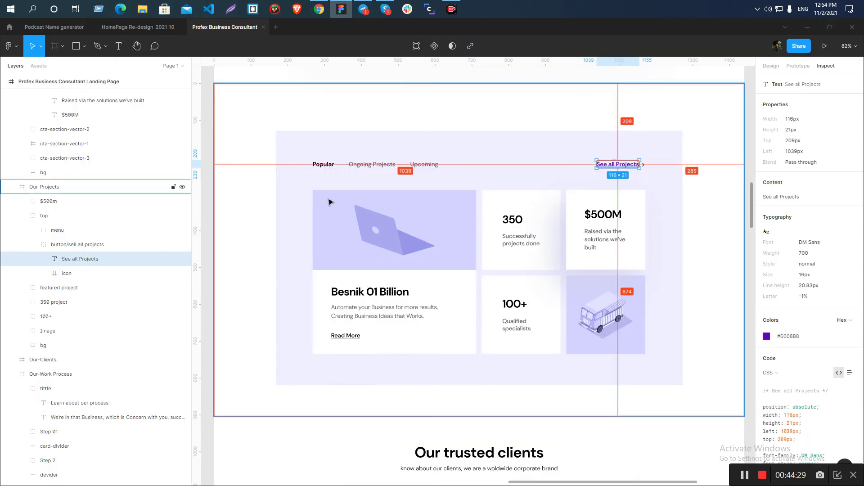
double_click(327, 165)
key(ctrl+c)
key(alt+Tab)
double_click(243, 394)
key(ctrl+v)
Copy "Ongoing Projects" from the Figma design and use it as the second tab's label in Webflow
key(alt+Tab)
double_click(370, 166)
key(ctrl+c)
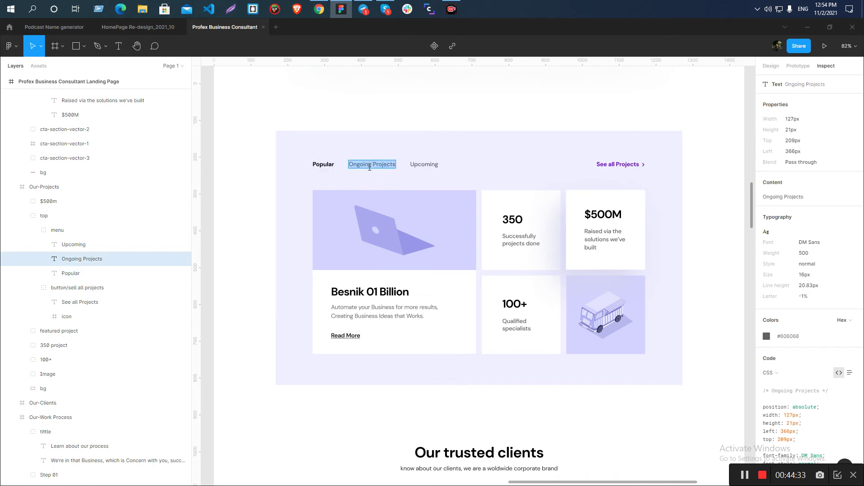
key(alt+Tab)
double_click(308, 395)
key(ctrl+v)
Copy "Upcoming" from the Figma design and use it as the third tab's label in Webflow
key(alt+Tab)
click(425, 164)
double_click(426, 164)
double_click(425, 164)
key(ctrl+c)
key(alt+Tab)
double_click(373, 395)
key(ctrl+v)
Copy the text color of "Ongoing Projects" from the Figma design and return to Webflow
click(245, 395)
key(alt+Tab)
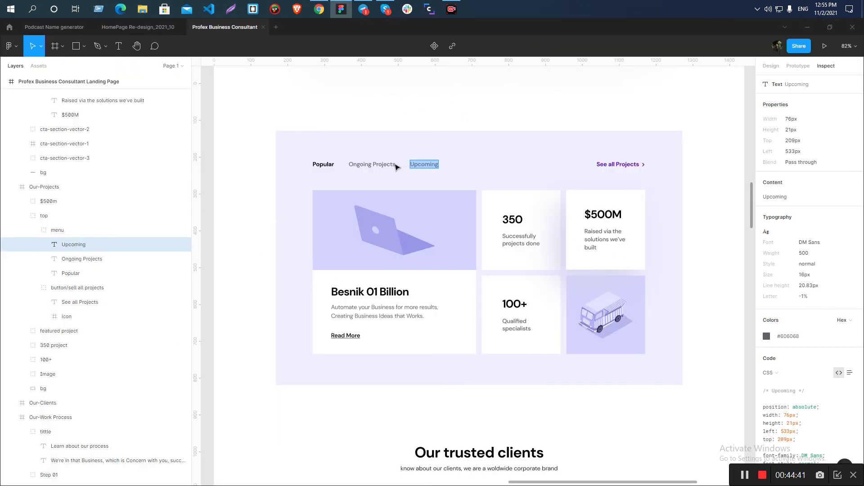
click(372, 164)
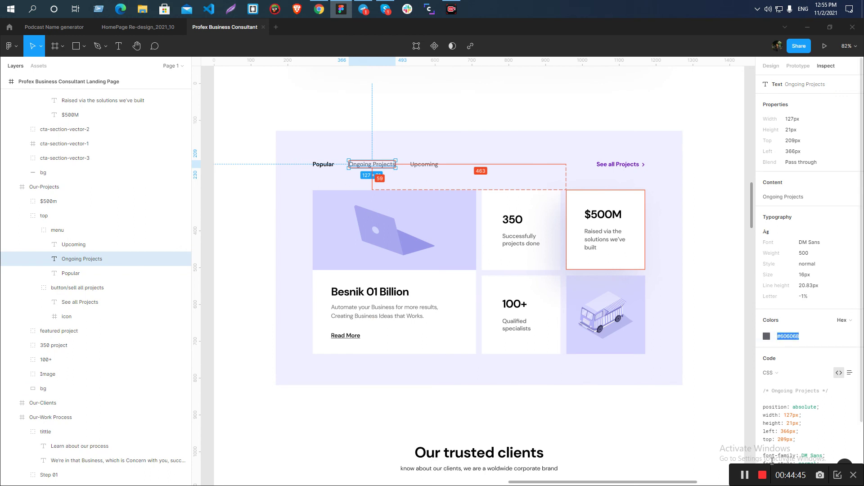
key(alt+Tab)
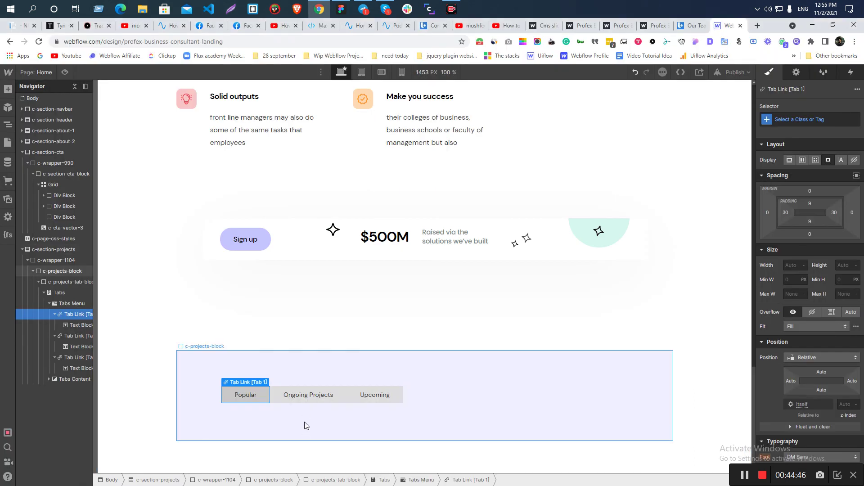
Create the class c-projects-tab-header-item on the "Ongoing Projects" tab link
click(298, 394)
click(803, 118)
text(c-)
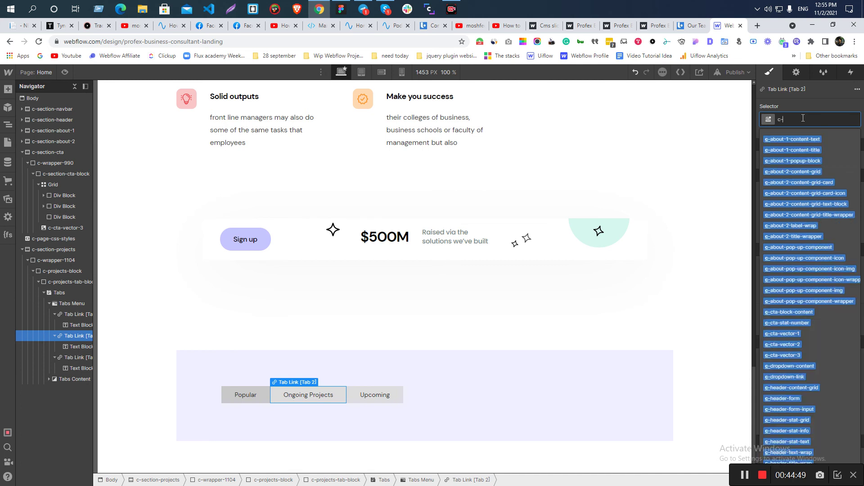
text(projects-tab=)
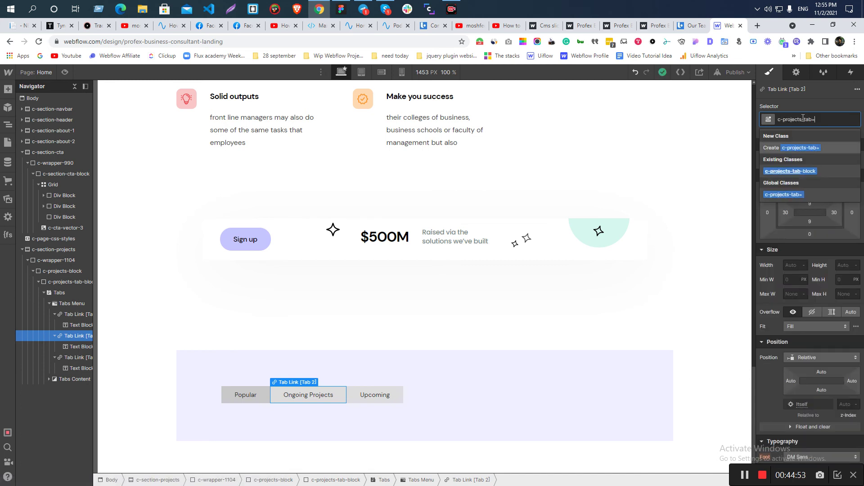
key(BackSpace)
text(-header-item)
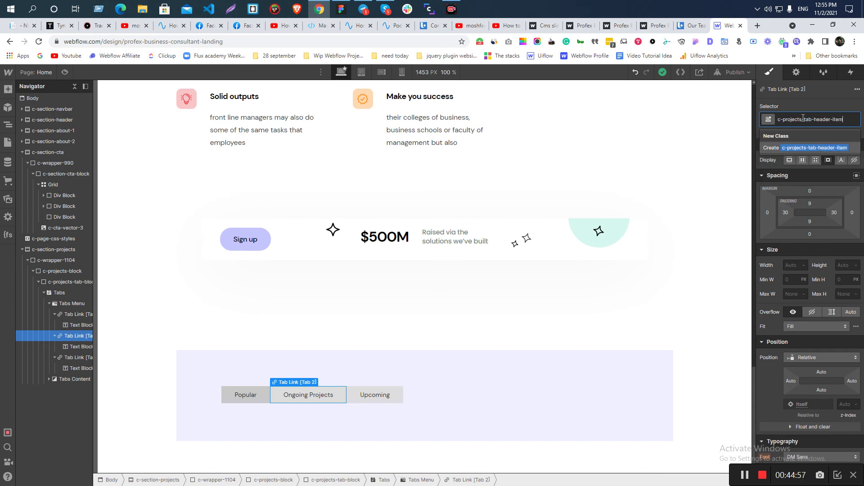
key(Return)
Set the c-projects-tab-header-item text color to #606068 and, following the Figma typography, its weight to 500 - Medium
scroll(810, 349, down, 3)
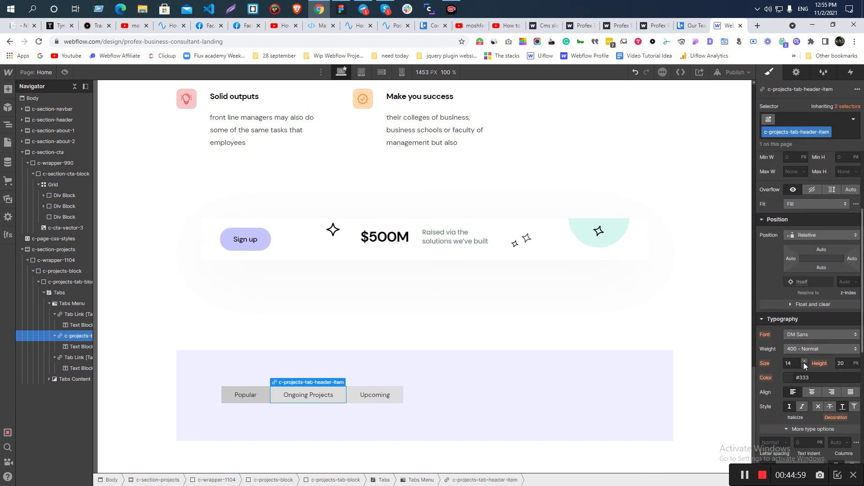
click(803, 374)
key(Return)
key(alt+Tab)
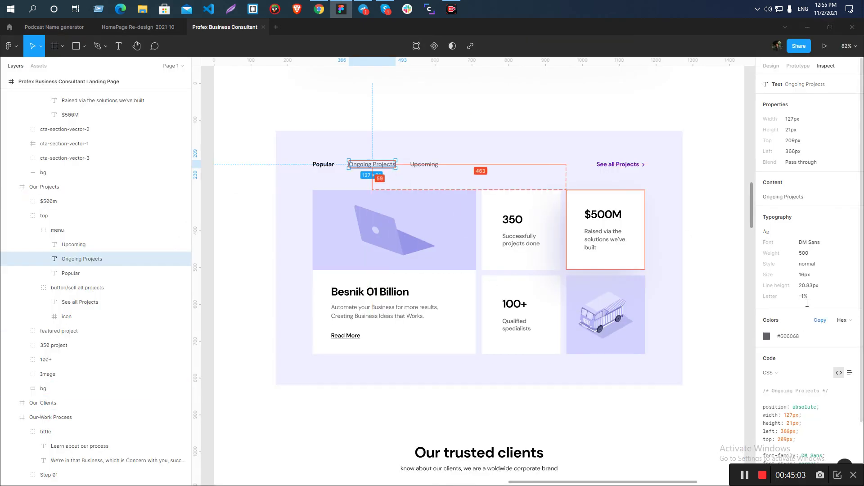
key(alt+Tab)
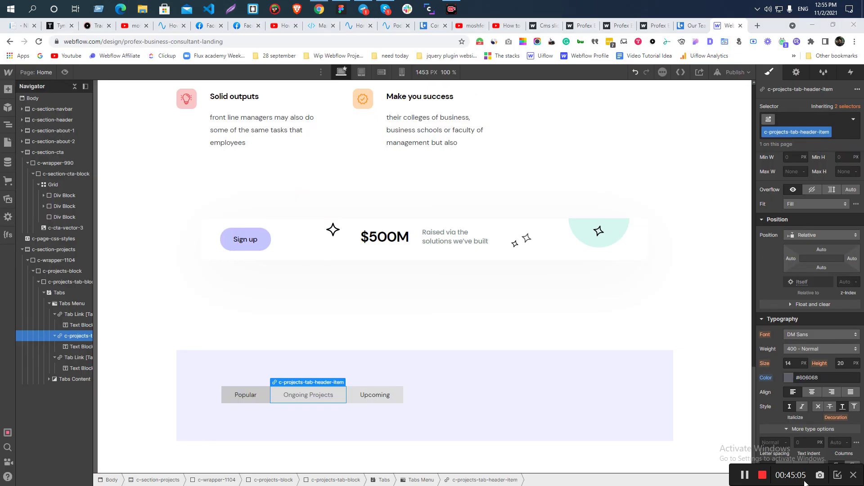
click(810, 352)
click(809, 360)
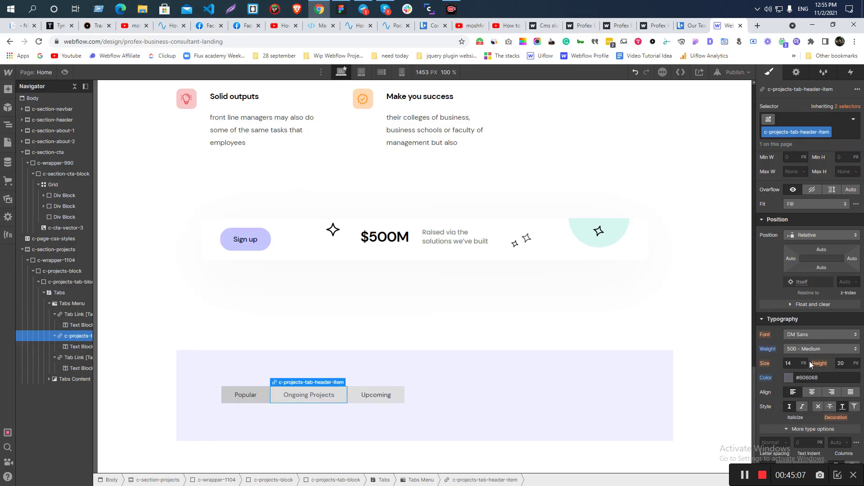
Set the line height of c-projects-tab-header-item to match the "Ongoing Projects" text in the Figma design
key(alt+Tab)
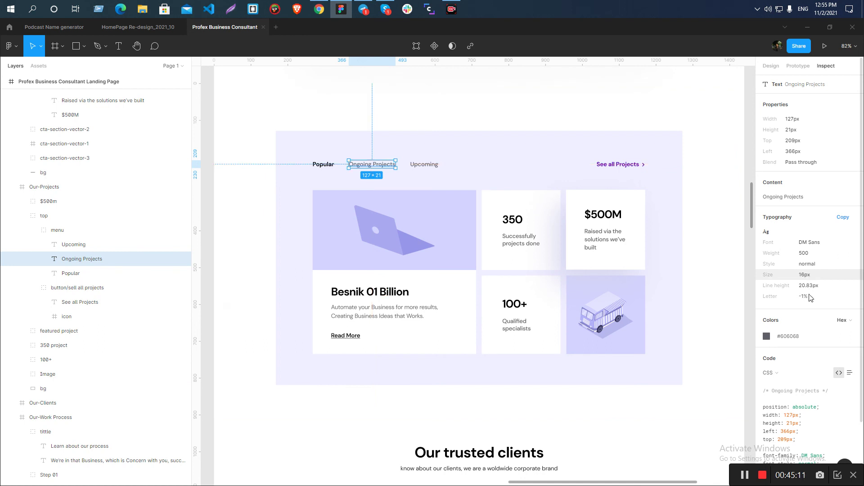
key(alt+Tab)
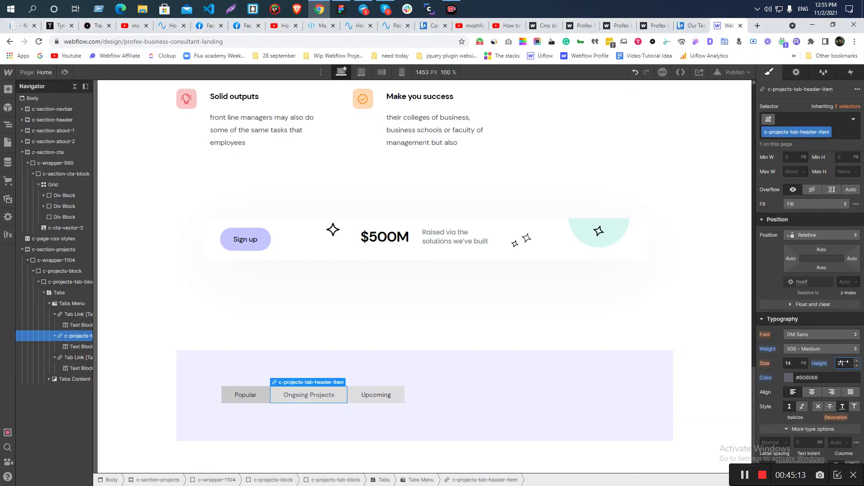
key(alt+Tab)
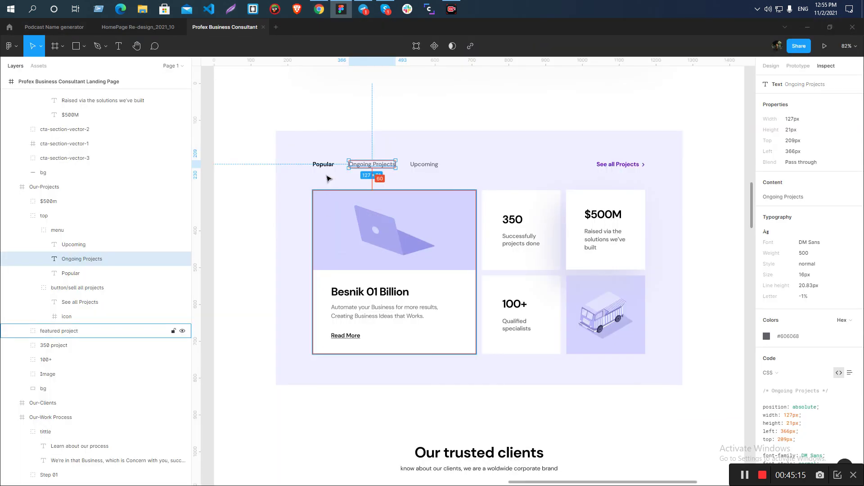
key(alt+Tab)
Set the top and bottom padding of c-projects-tab-header-item to 0
scroll(818, 294, up, 3)
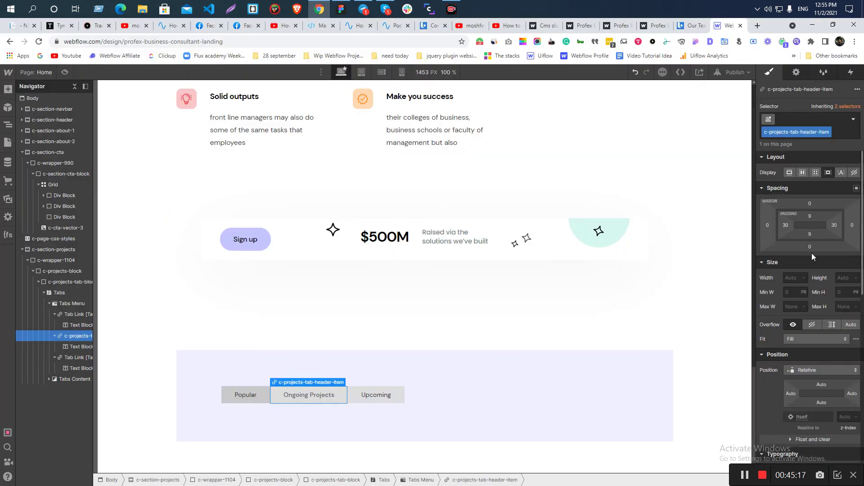
click(809, 216)
click(771, 245)
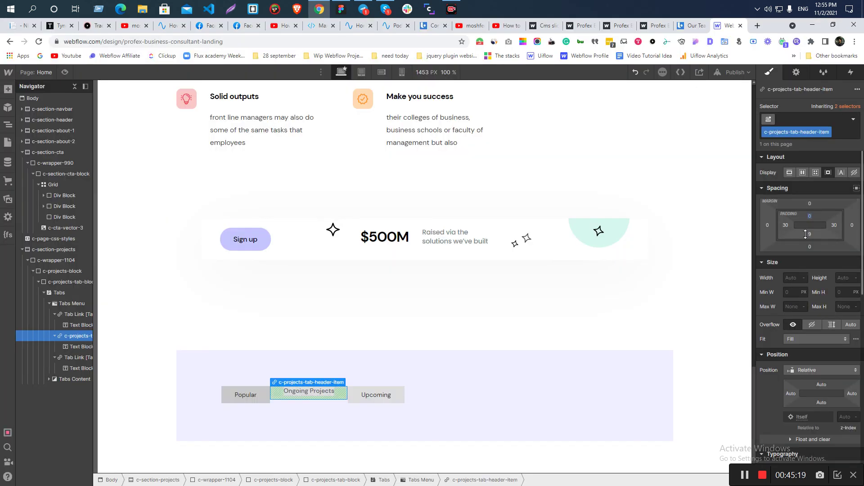
click(811, 234)
click(772, 264)
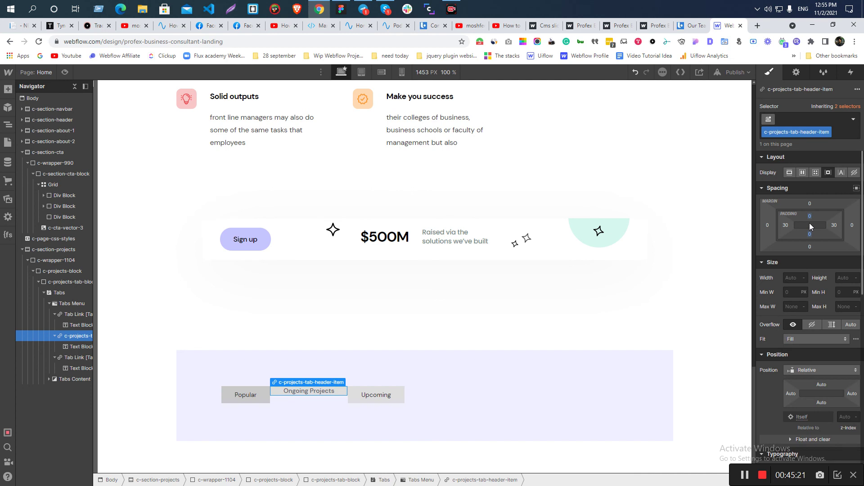
Measure the gap between "Popular" and "Ongoing Projects" in Figma, and set the left and right padding of c-projects-tab-header-item to 0 in Webflow
key(alt+Tab)
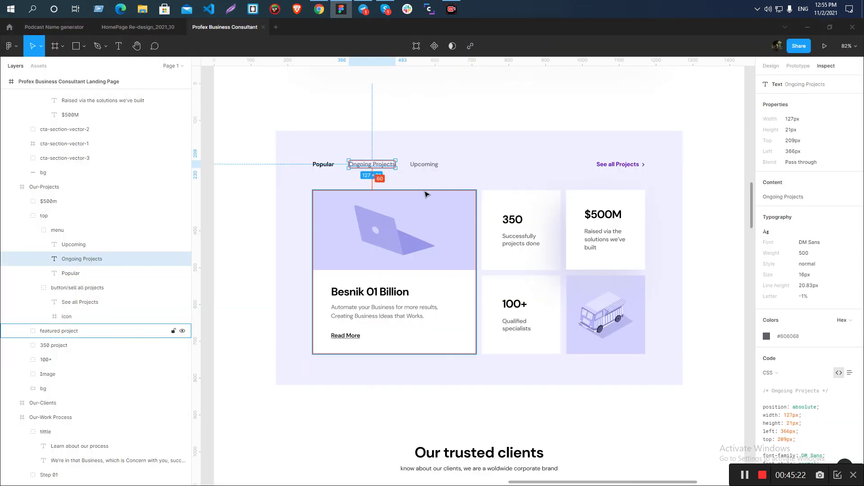
click(324, 165)
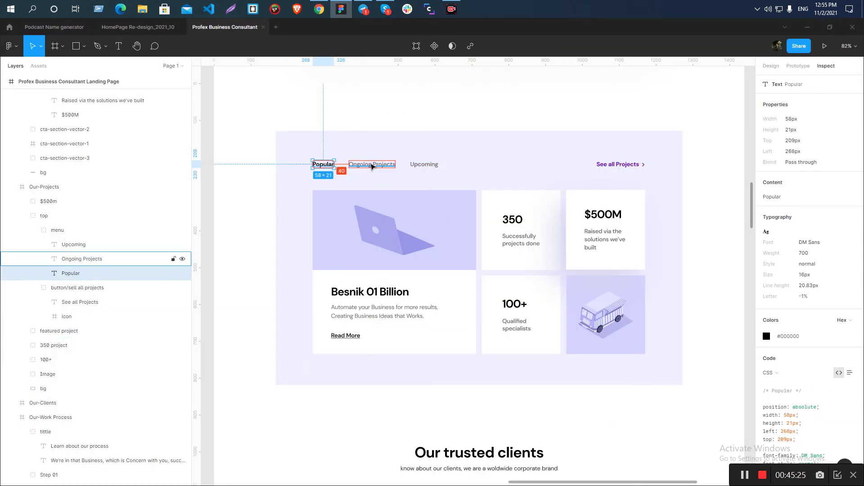
key(alt+Tab)
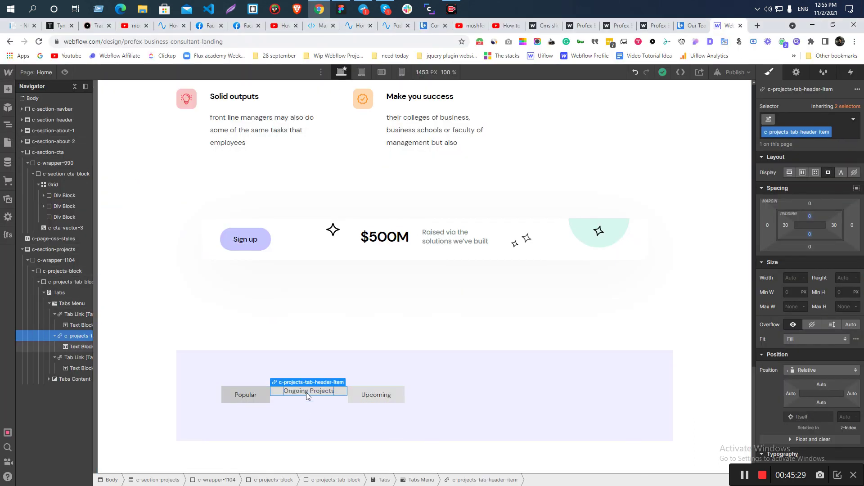
click(786, 226)
click(772, 255)
click(832, 206)
click(834, 225)
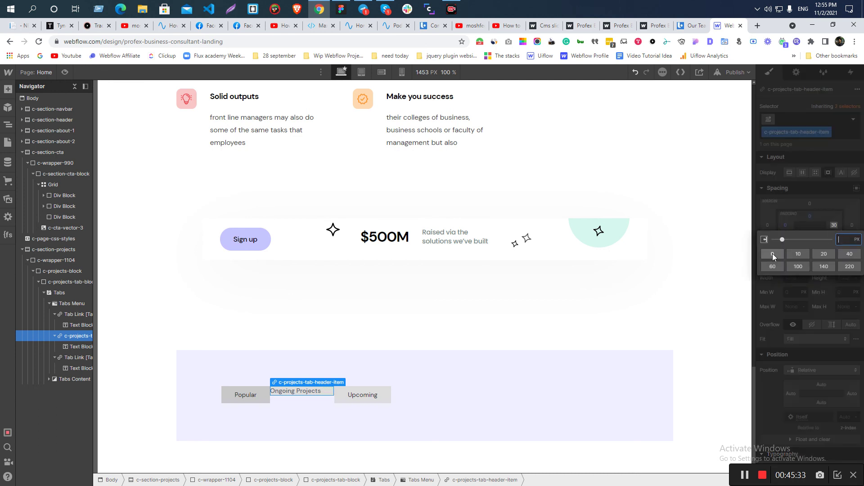
click(773, 254)
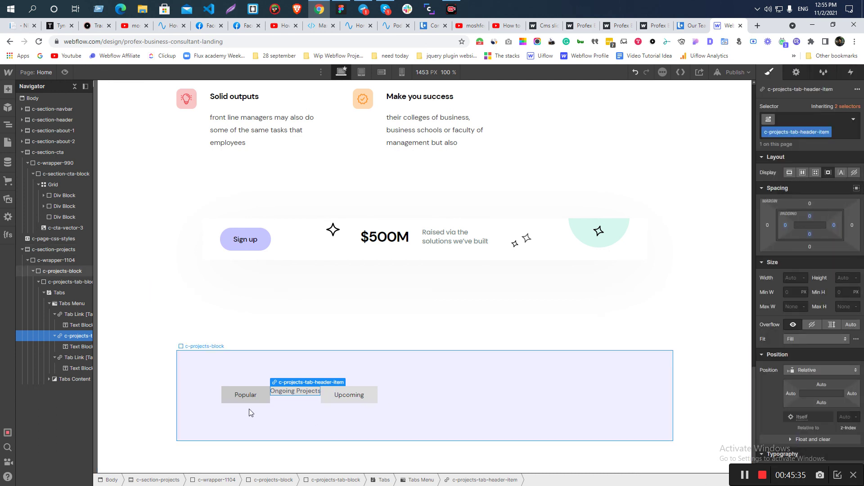
Give c-projects-tab-header-item a right margin of 40 px and compare it with the tab spacing in Figma
click(852, 226)
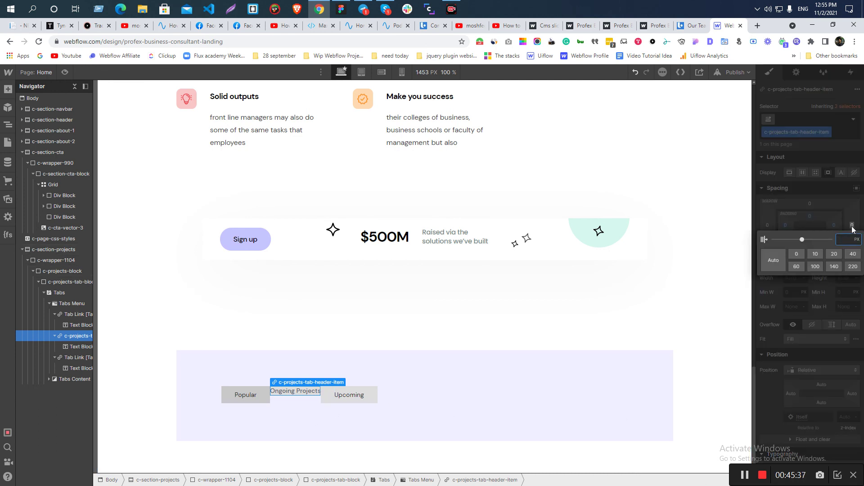
key(Return)
key(alt+Tab)
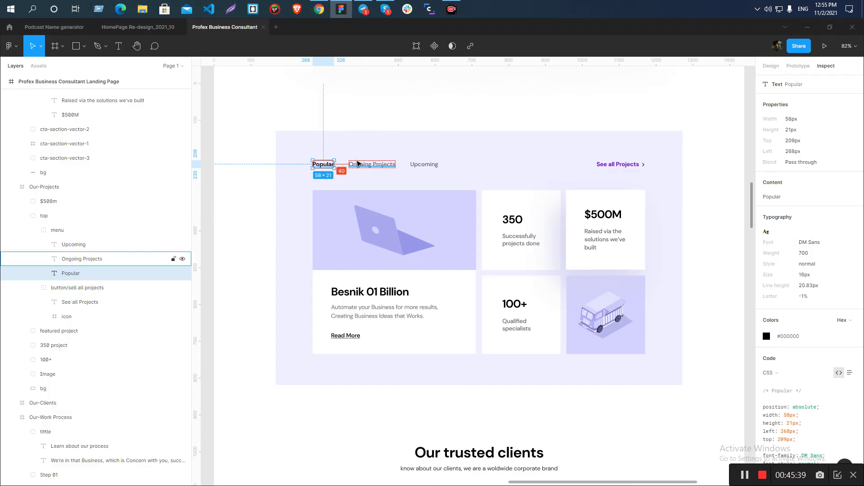
key(alt+Tab)
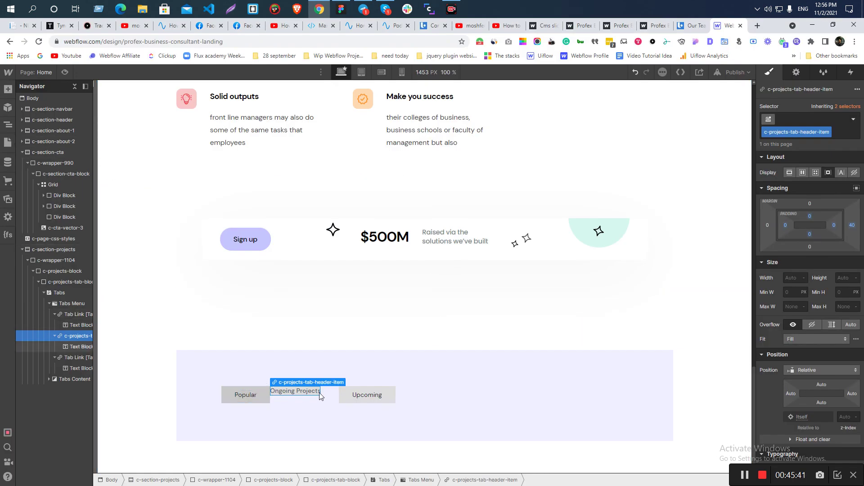
Set the background color of c-projects-tab-header-item to transparent
scroll(806, 294, down, 8)
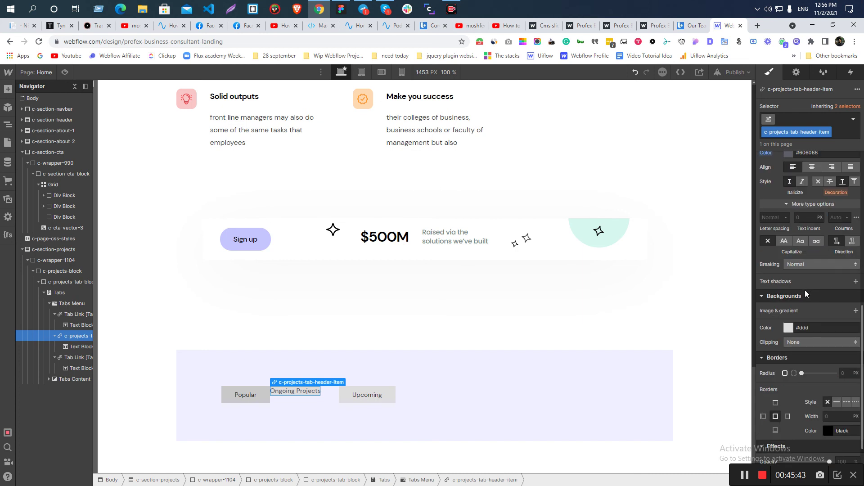
click(788, 329)
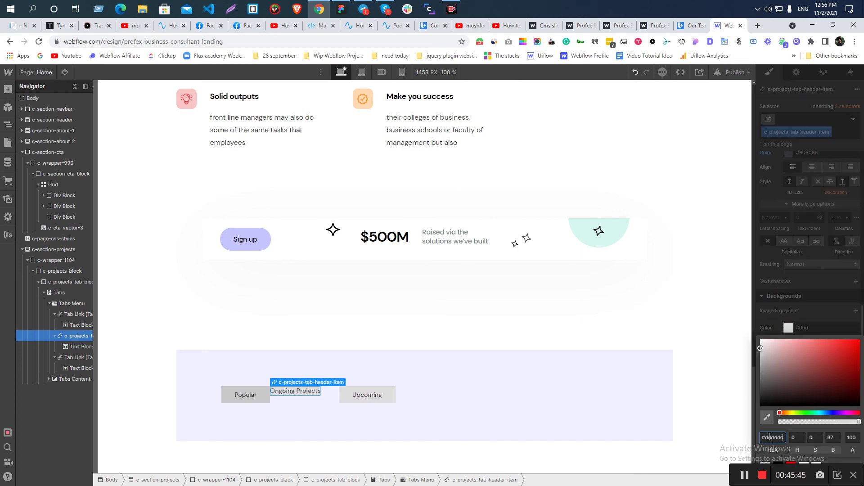
click(765, 467)
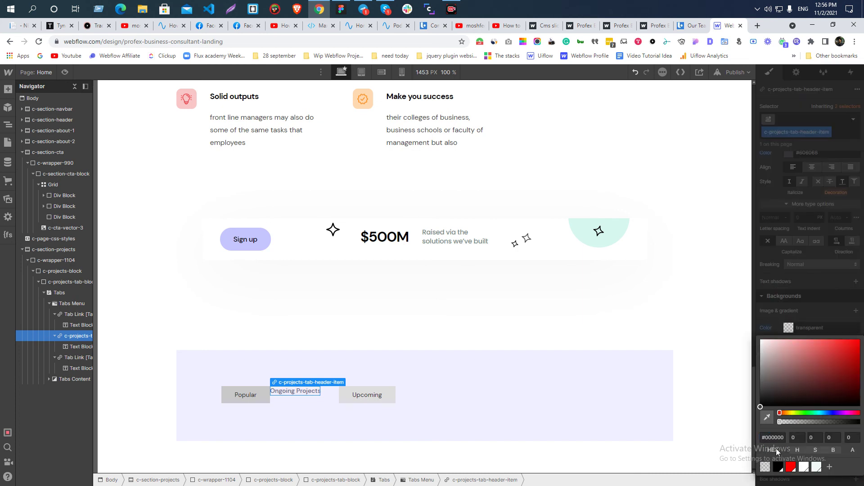
click(820, 248)
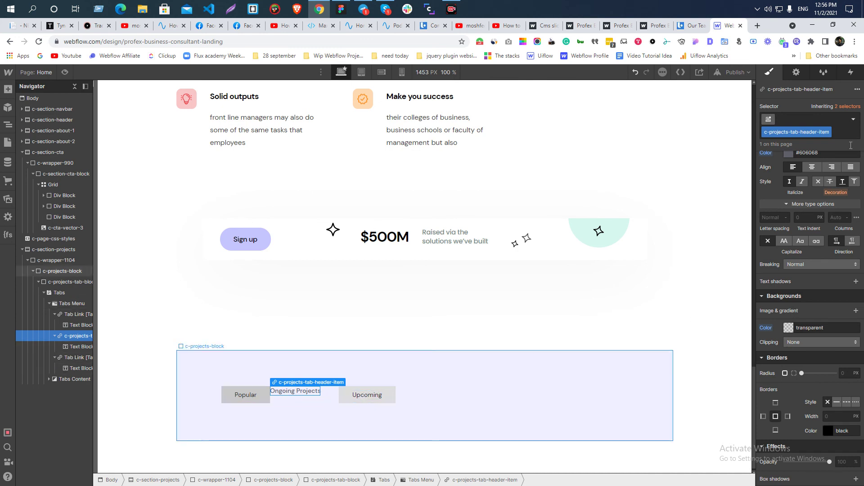
Apply the existing class c-projects-tab-header-item to the "Upcoming" tab link
click(364, 393)
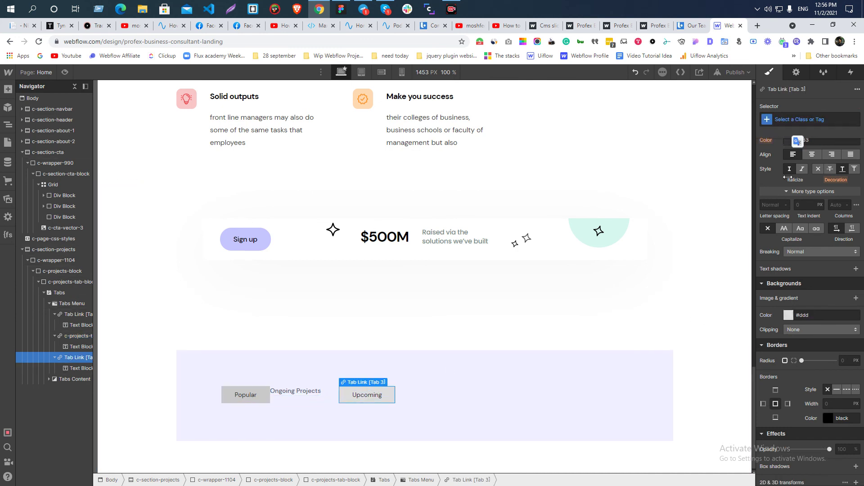
click(789, 124)
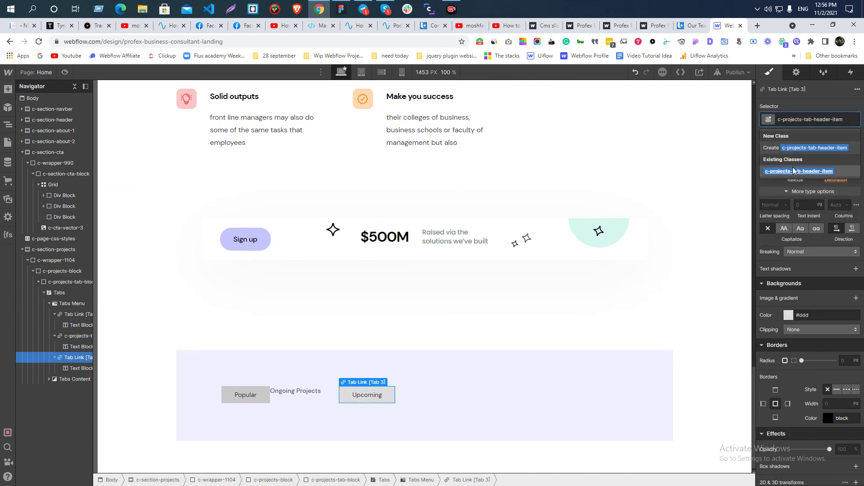
click(793, 170)
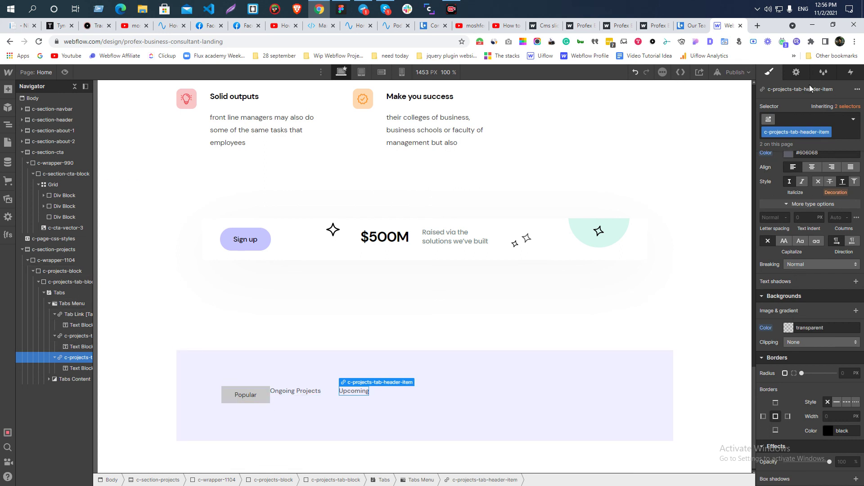
Make Tab 3 the active tab and apply the existing class c-projects-tab-header-item to the "Popular" tab link
click(796, 72)
click(784, 176)
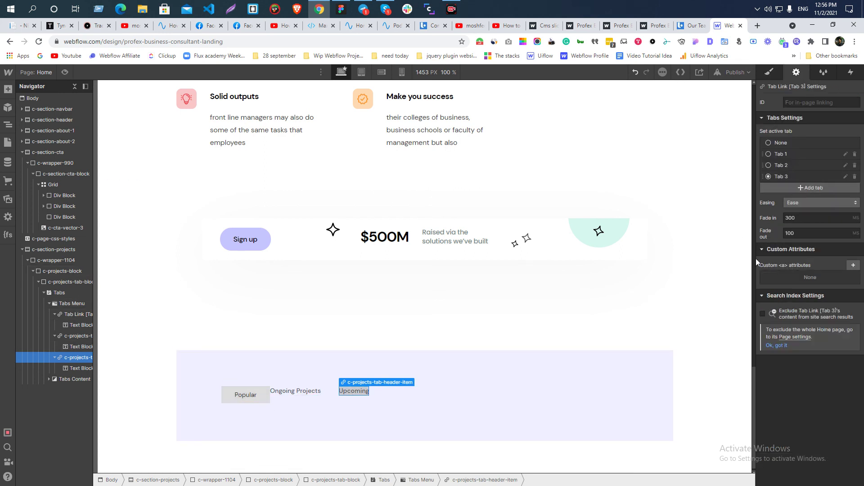
click(238, 398)
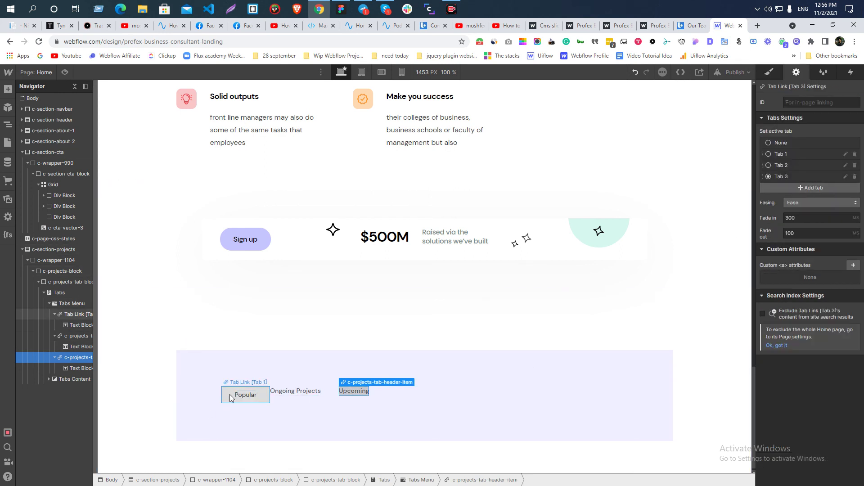
click(769, 72)
click(799, 113)
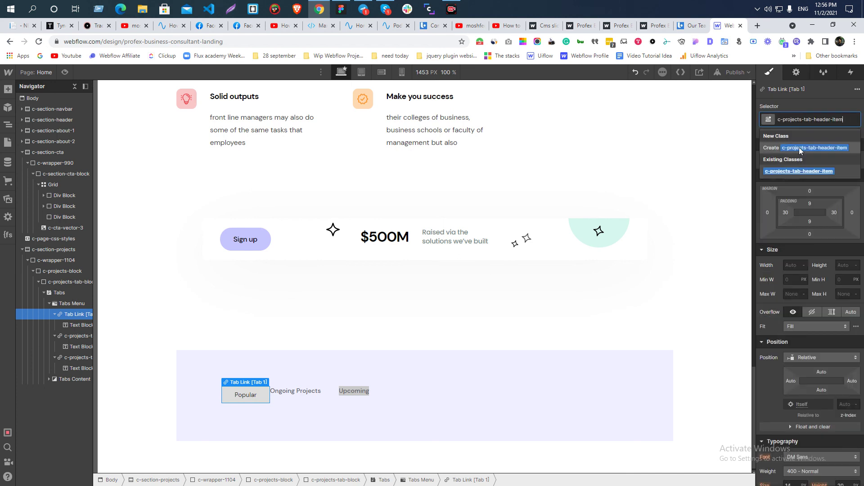
click(793, 172)
click(331, 404)
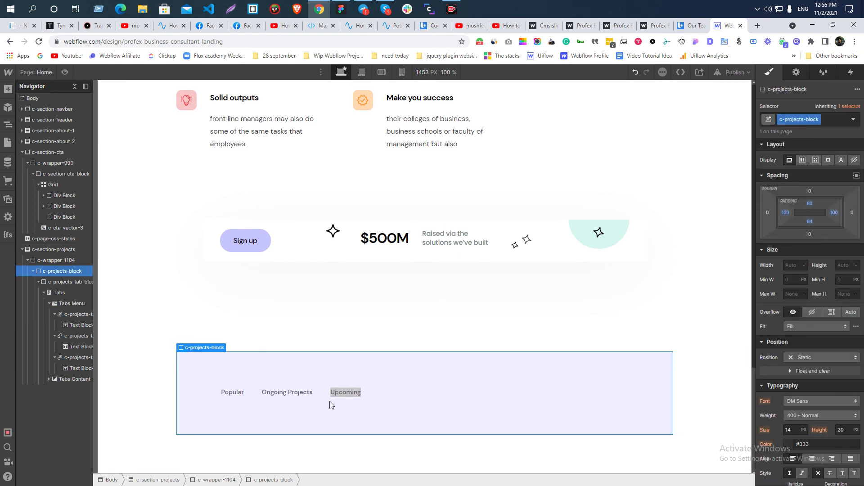
Select the "Upcoming" tab link in its Current state and inspect the typography and color of the "Popular" label in Figma
click(332, 397)
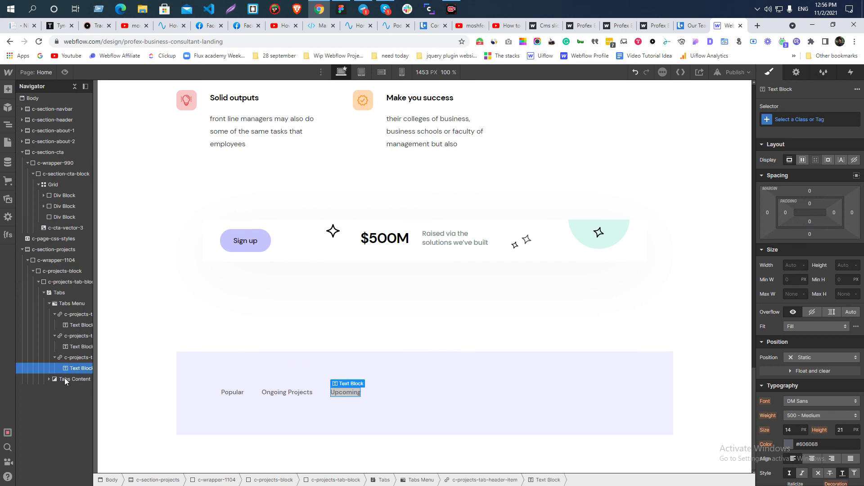
click(73, 357)
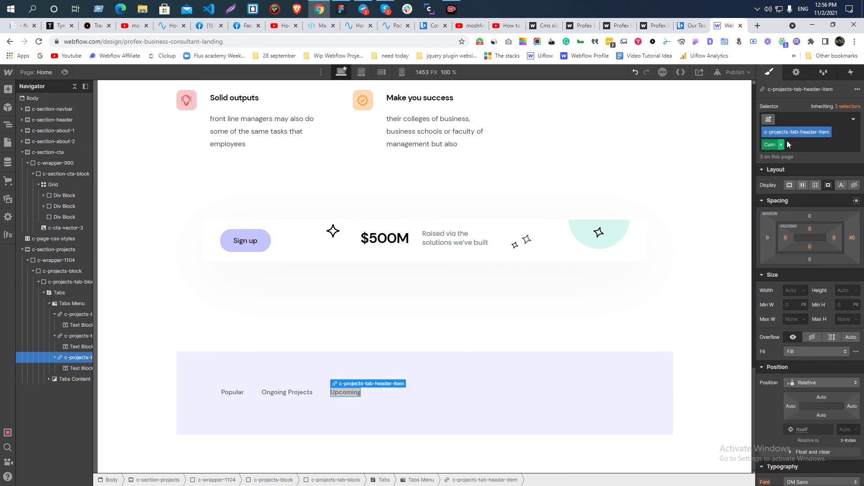
key(alt+Tab)
click(265, 225)
scroll(264, 225, up, 3)
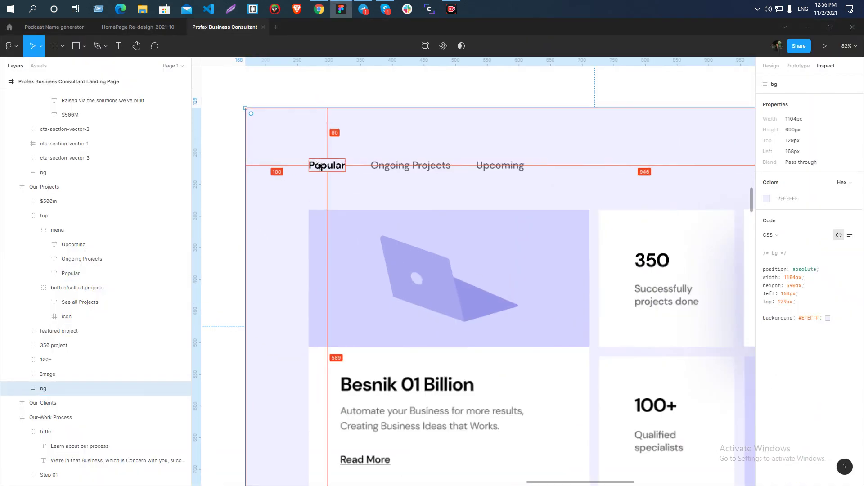
ctrl+click(321, 170)
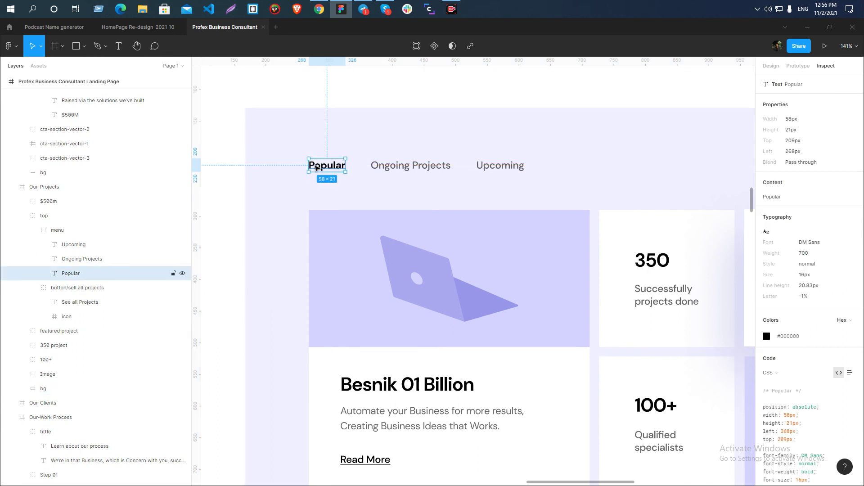
click(783, 337)
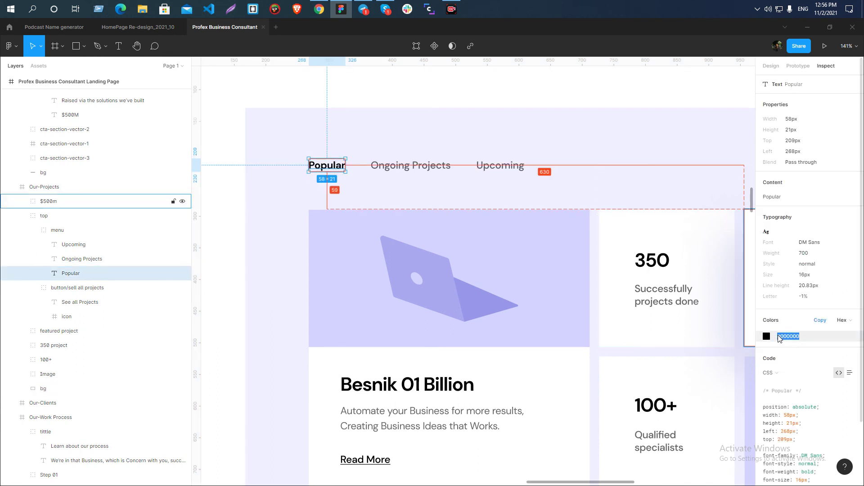
key(alt+Tab)
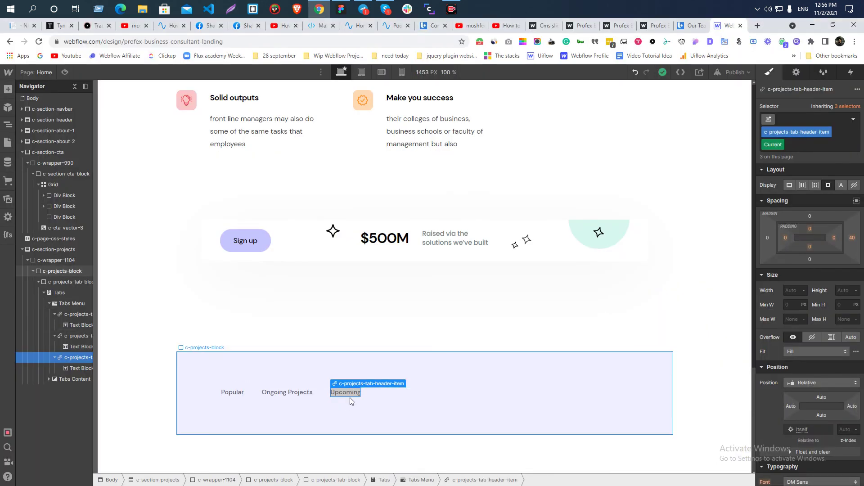
Give the Current state of c-projects-tab-header-item a 700 - Bold font weight and a black text color
scroll(817, 363, down, 5)
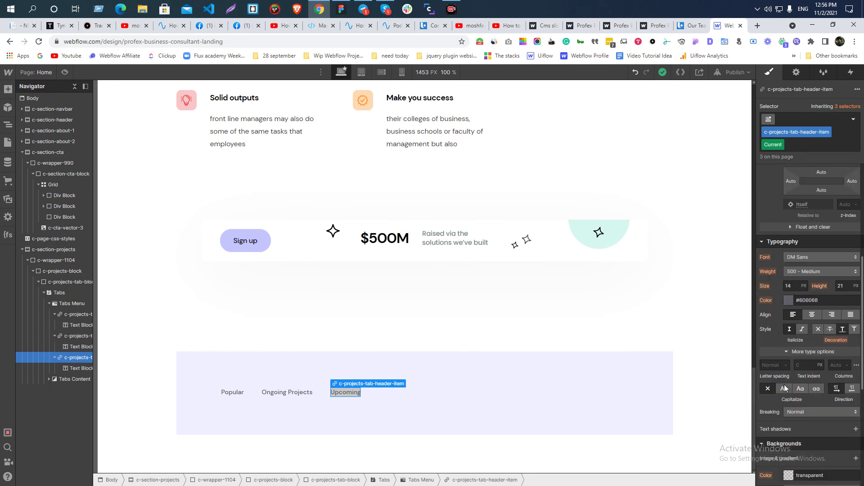
click(809, 271)
click(809, 293)
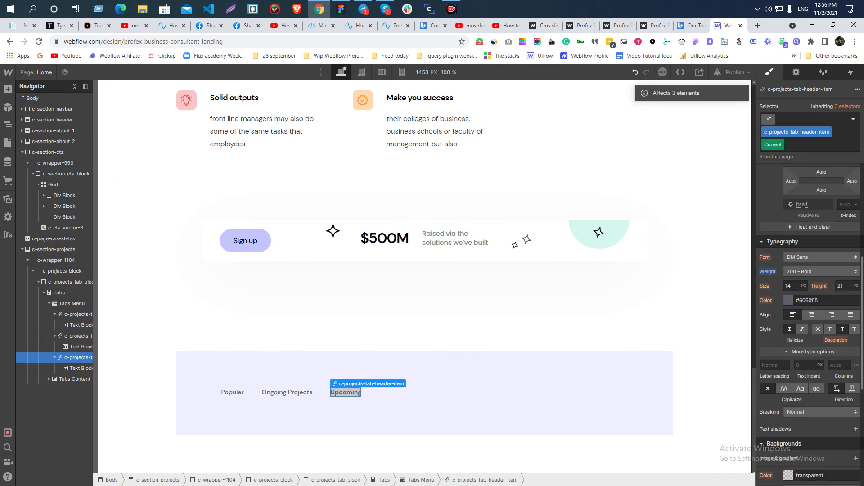
click(810, 301)
text(black)
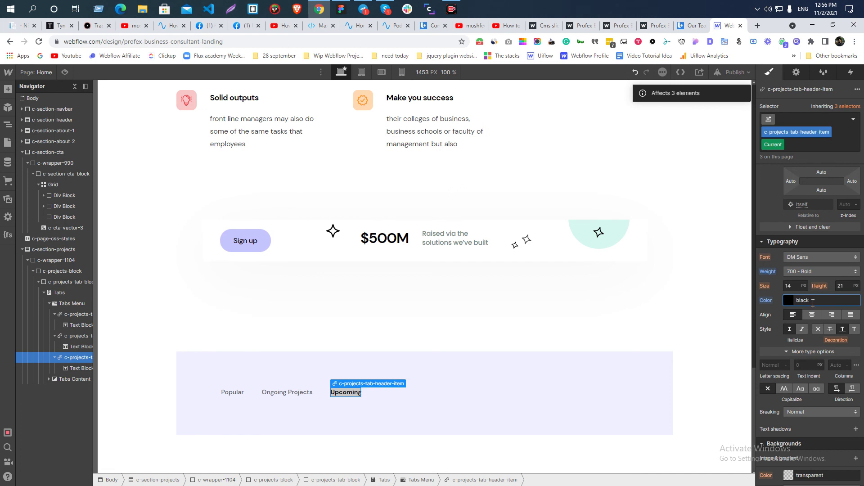
Set the background color of the Current state of c-projects-tab-header-item to transparent
scroll(813, 302, down, 5)
click(789, 250)
click(780, 291)
click(783, 278)
click(765, 390)
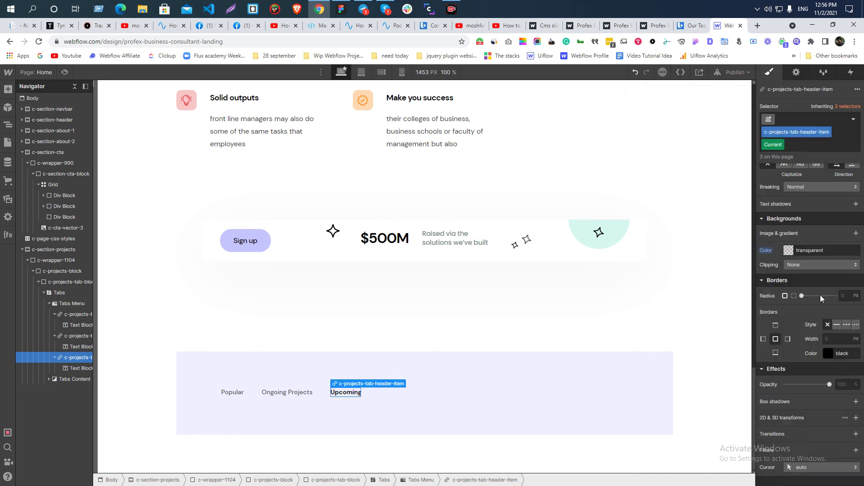
Make Tab 1 the active tab in the settings of the "Popular" tab link
click(345, 401)
click(346, 393)
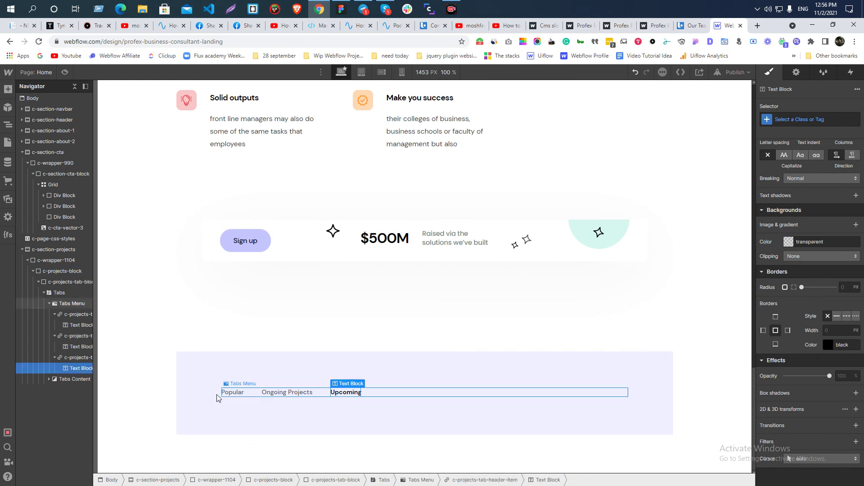
click(54, 359)
click(75, 314)
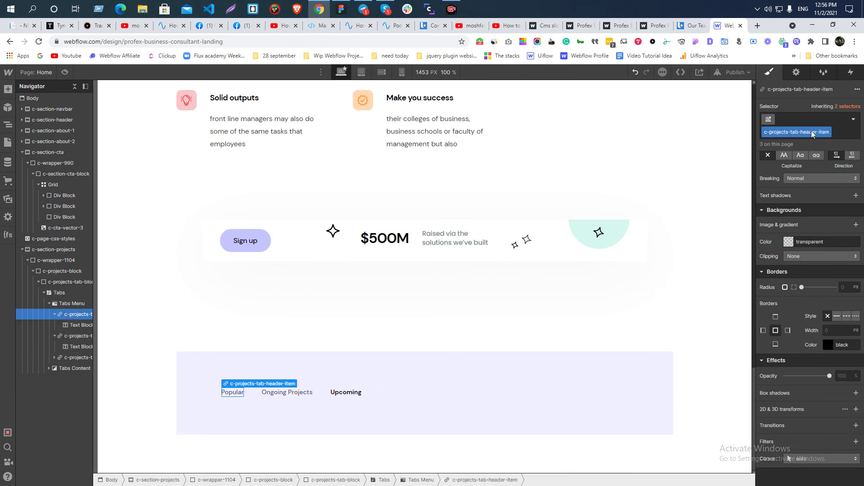
click(795, 73)
click(786, 152)
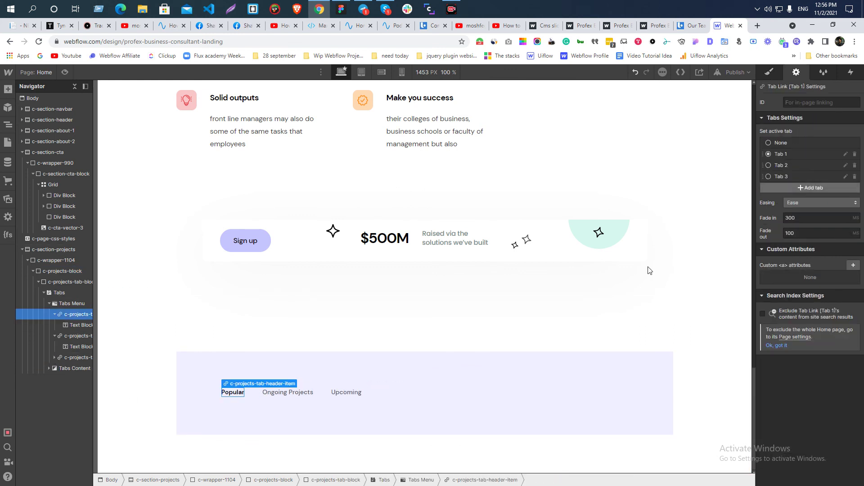
Preview the page and switch between the Popular, Ongoing Projects and Upcoming tabs to check their active styling
click(649, 270)
click(65, 73)
click(296, 406)
click(366, 408)
click(304, 413)
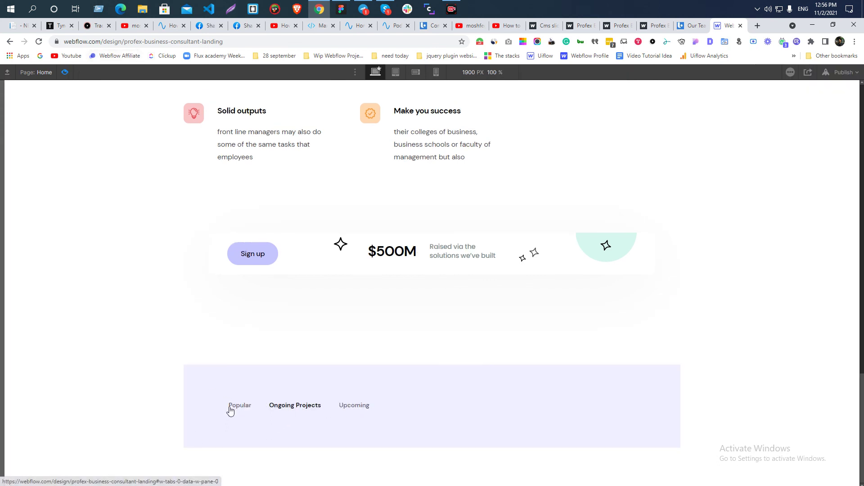
click(230, 410)
click(283, 410)
click(347, 410)
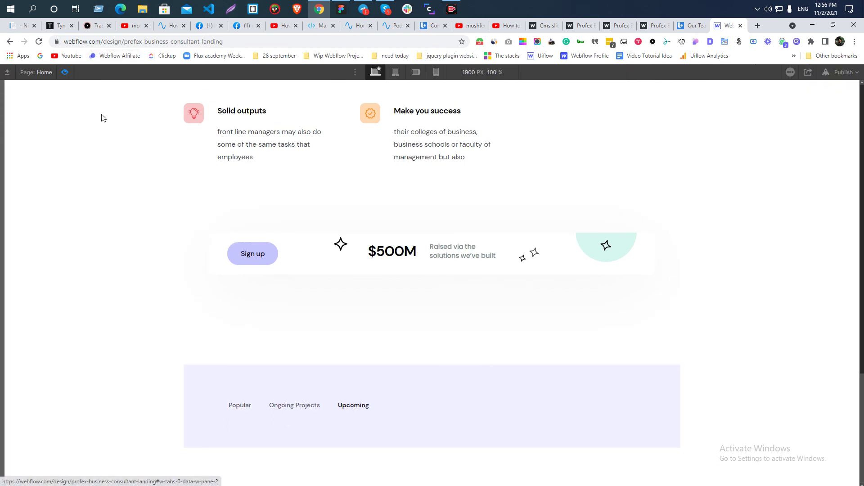
click(64, 73)
Add a 300 ms transition on all properties to c-projects-tab-header-item from the "Ongoing Projects" tab link
click(230, 406)
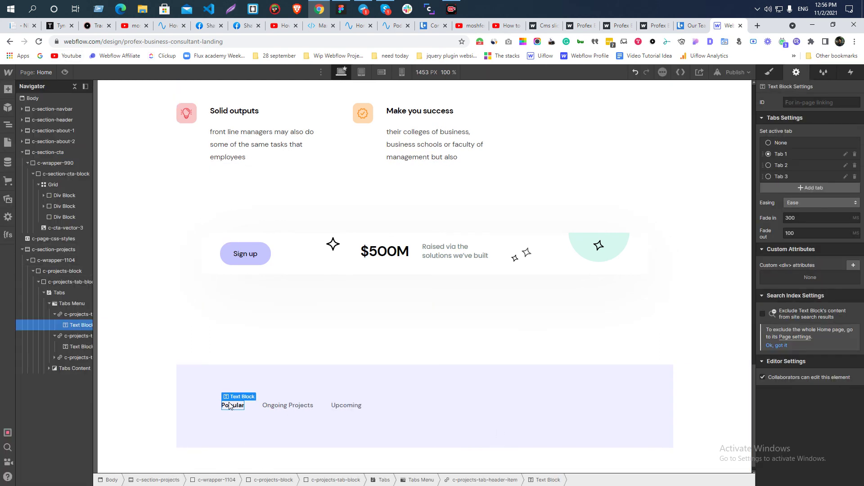
click(286, 406)
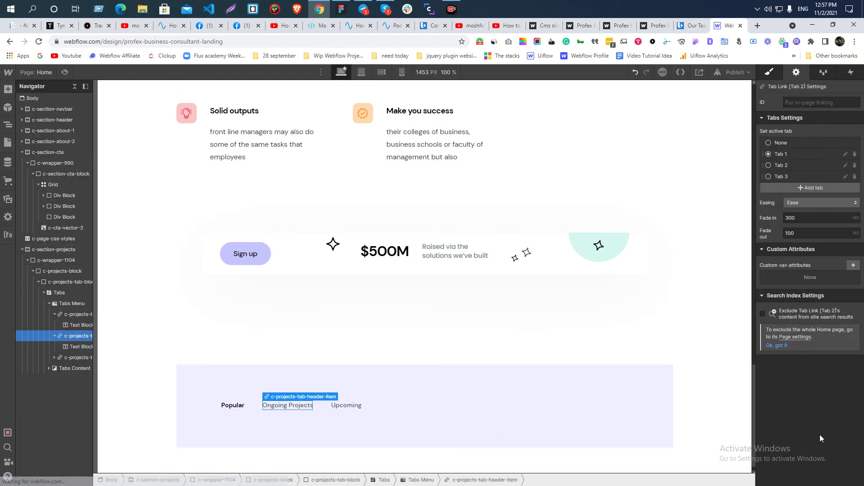
key(s)
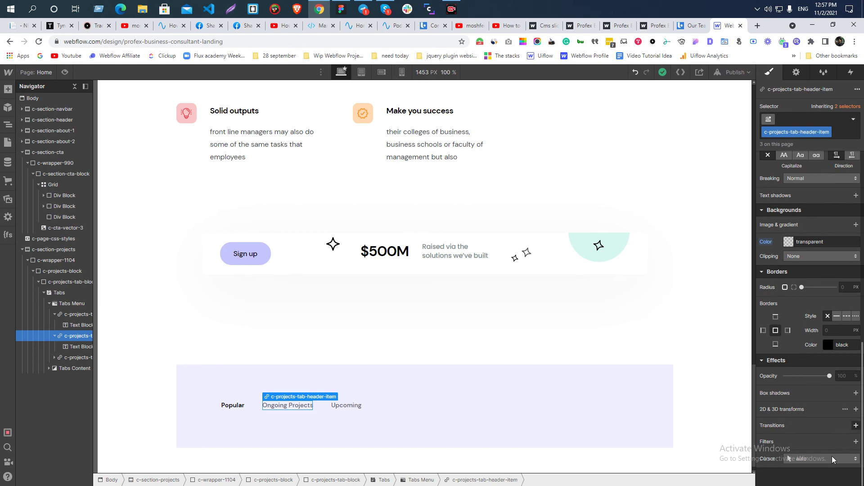
click(856, 426)
click(804, 388)
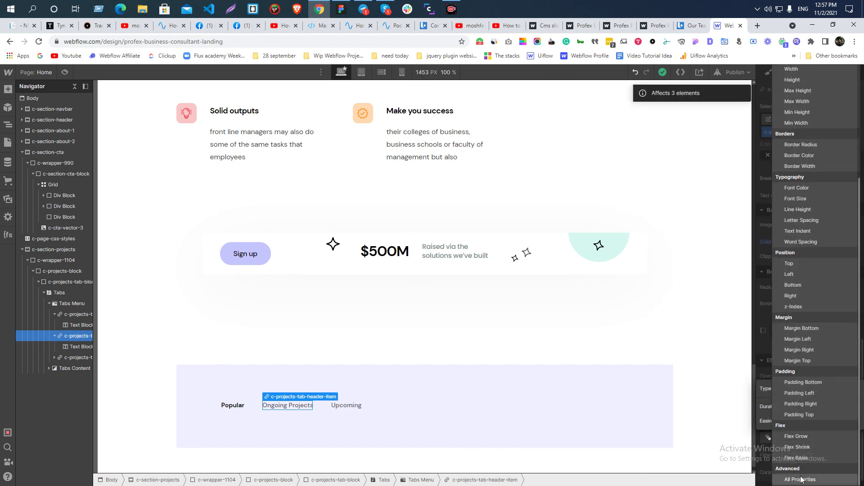
click(801, 480)
drag(794, 407, 798, 407)
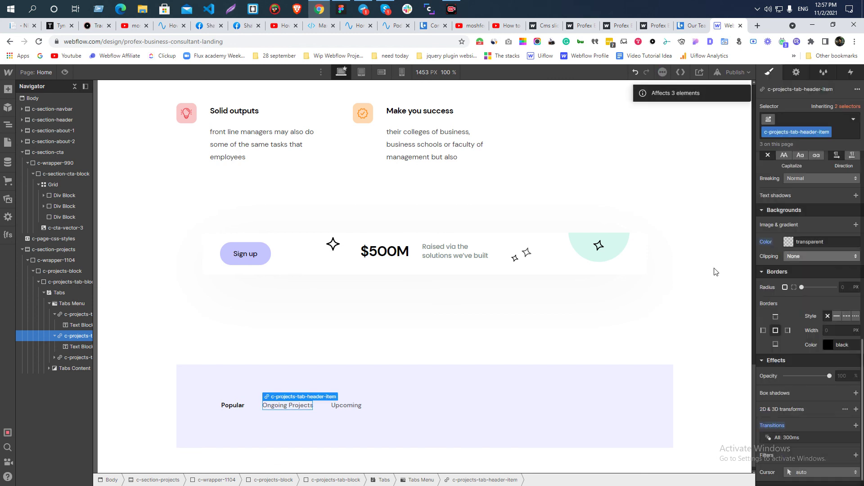
click(714, 270)
Preview the page again and switch between the three project tabs to test the transition
click(64, 73)
click(288, 409)
click(241, 408)
click(295, 408)
click(351, 408)
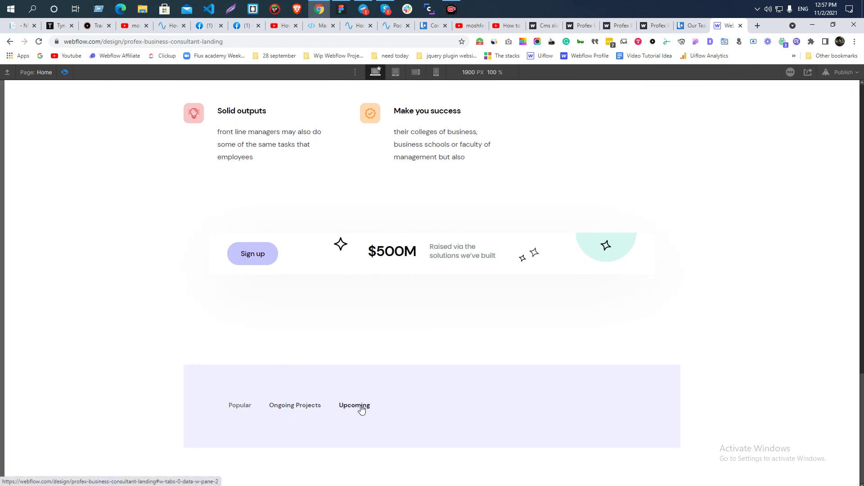
click(65, 73)
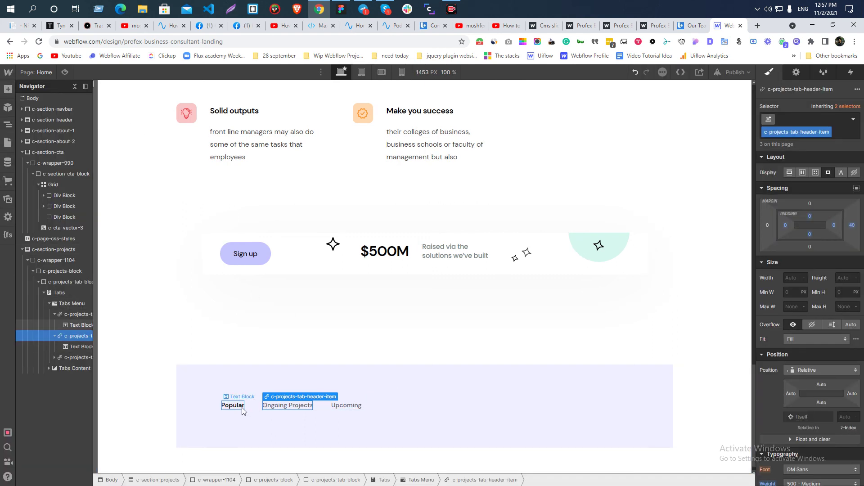
Check the gap below the tab labels in Figma and give the Tabs Menu a bottom margin of 60 px
click(290, 407)
click(346, 407)
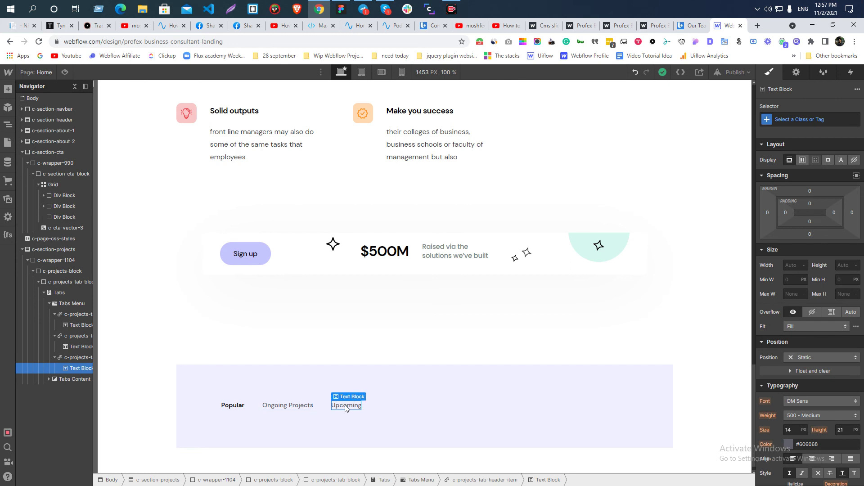
key(alt+Tab)
click(386, 236)
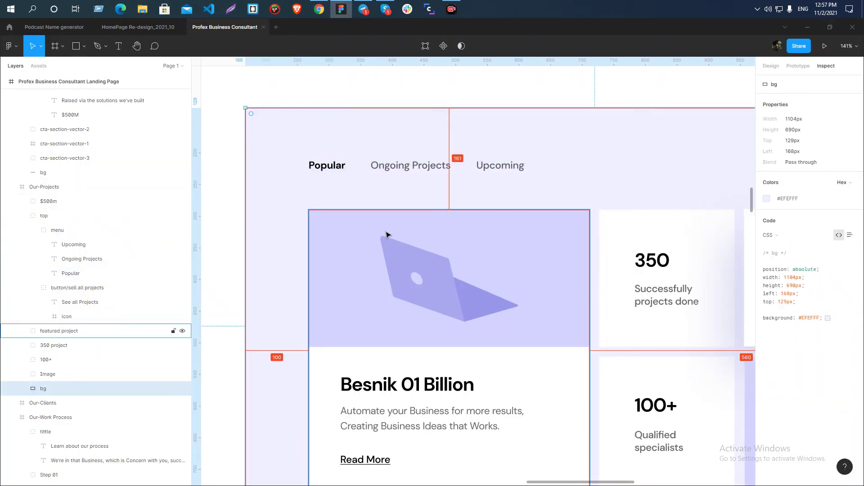
key(alt+Tab)
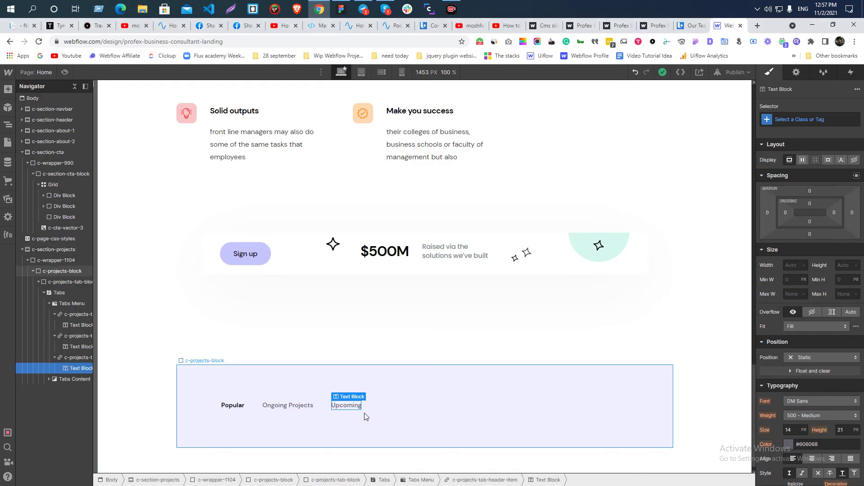
click(407, 404)
click(809, 234)
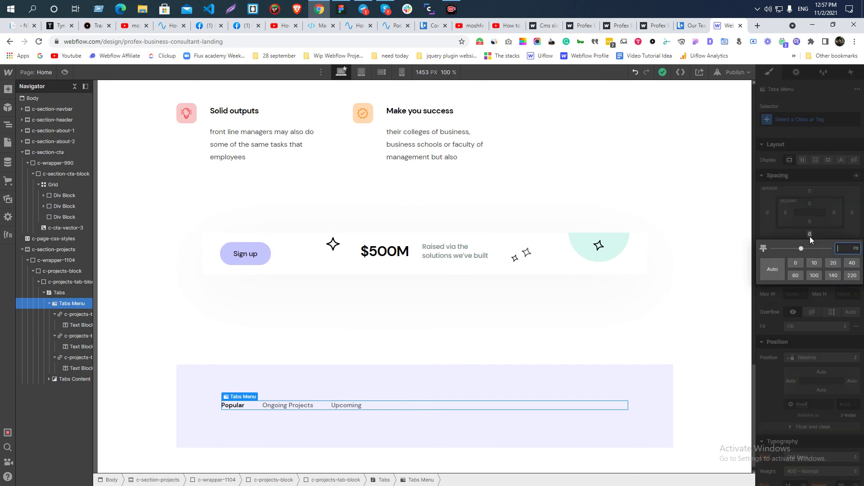
text(60)
key(Return)
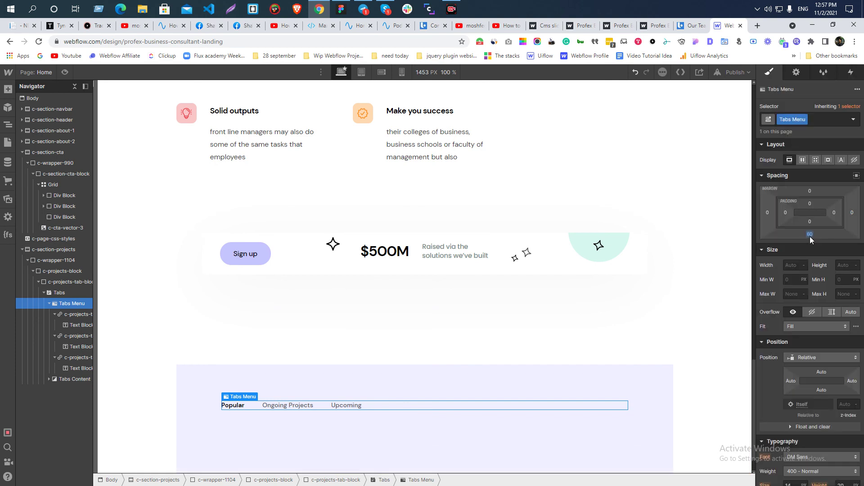
Check the featured project's spacing in Figma and add a Div Block inside the Tab 1 pane of Tabs Content
key(alt+Tab)
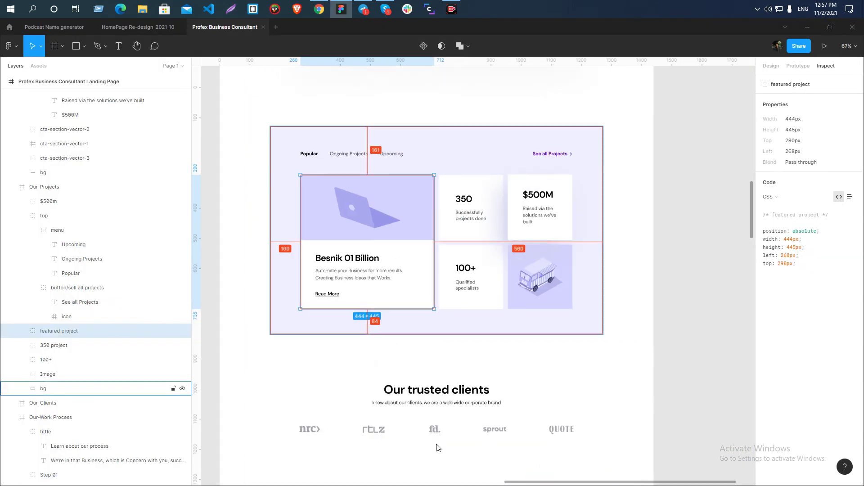
key(alt+Tab)
click(49, 305)
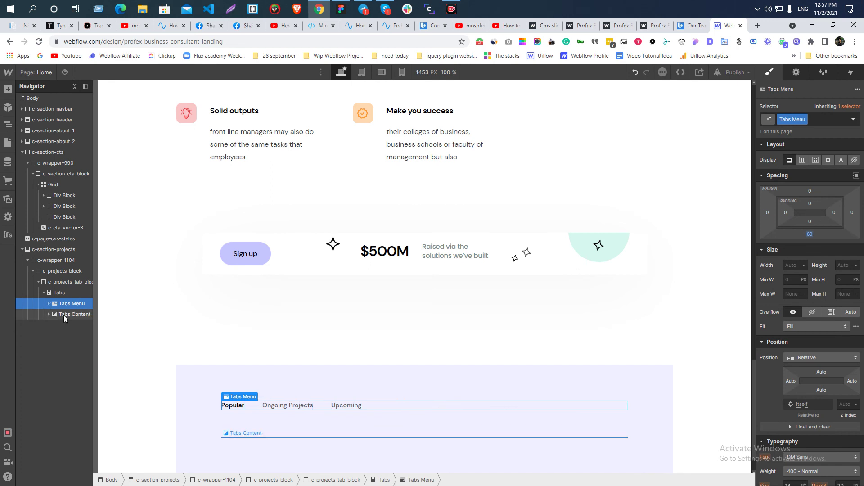
click(63, 315)
click(49, 314)
click(65, 327)
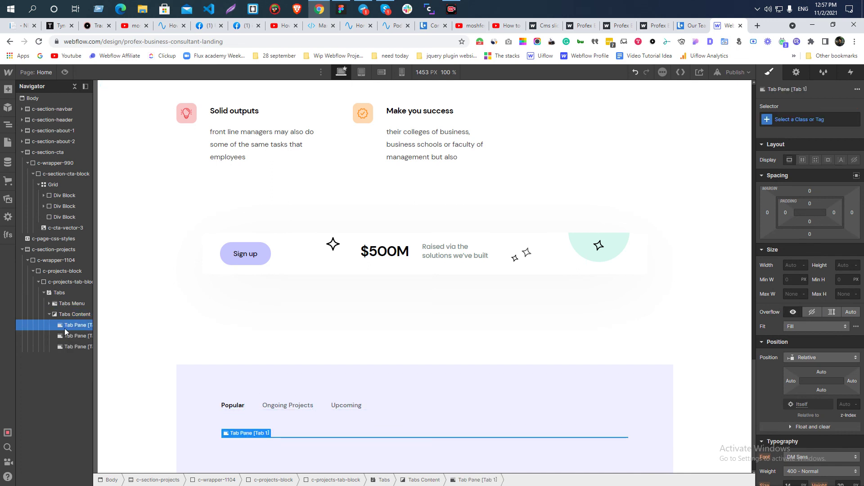
key(ctrl+e)
click(351, 147)
Examine how the project cards are arranged in the Our-Projects frame of the Figma design
key(alt+Tab)
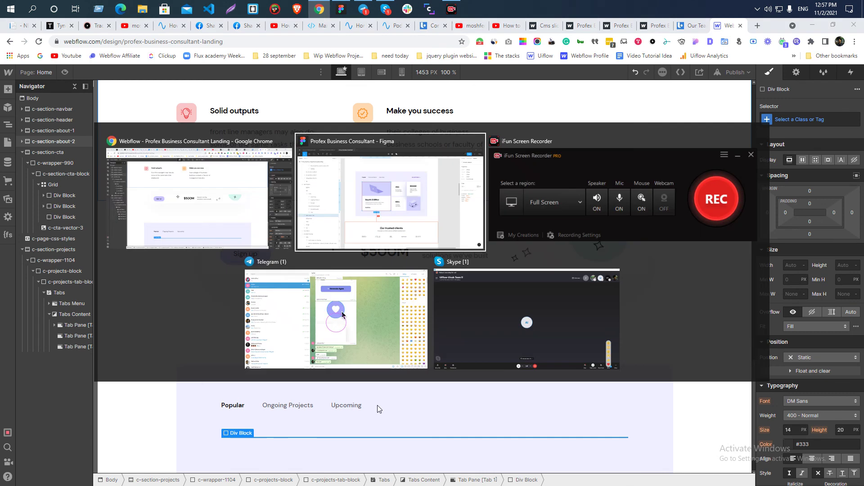
click(419, 262)
key(alt+Tab)
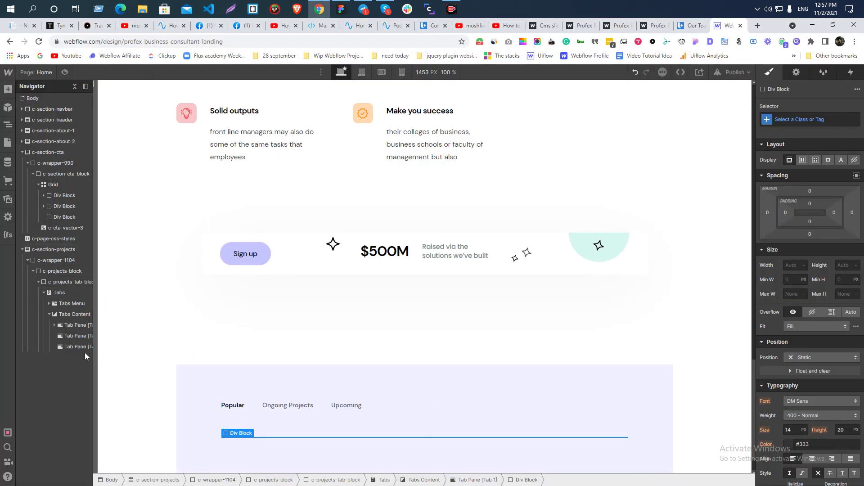
key(alt+Tab)
scroll(520, 247, up, 1)
scroll(520, 247, up, 3)
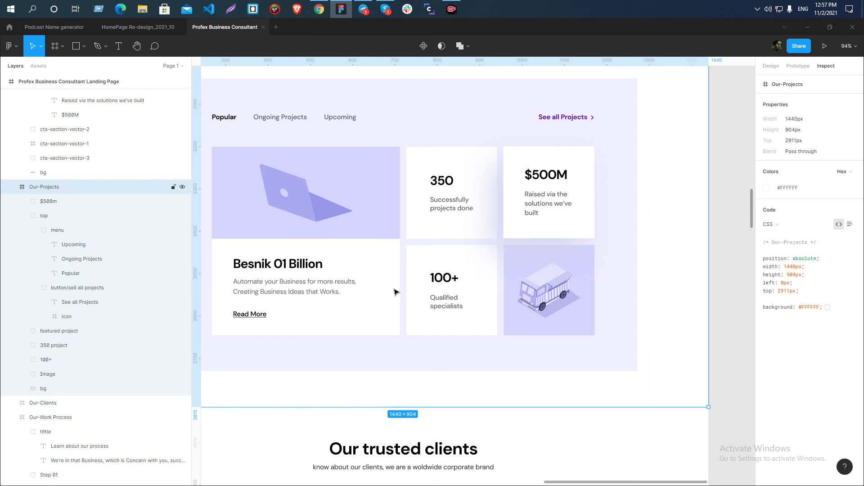
scroll(394, 293, down, 3)
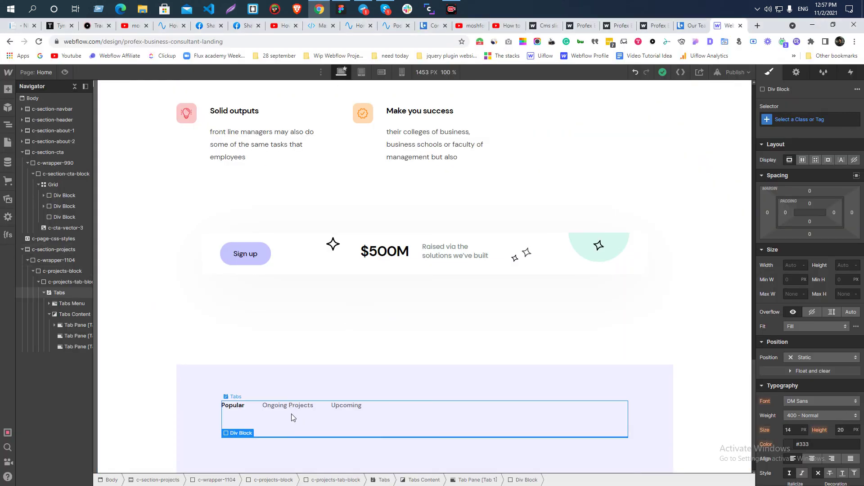
Insert a Grid into the Div Block of the Tab 1 pane and check the project cards layout in Figma
key(ctrl+e)
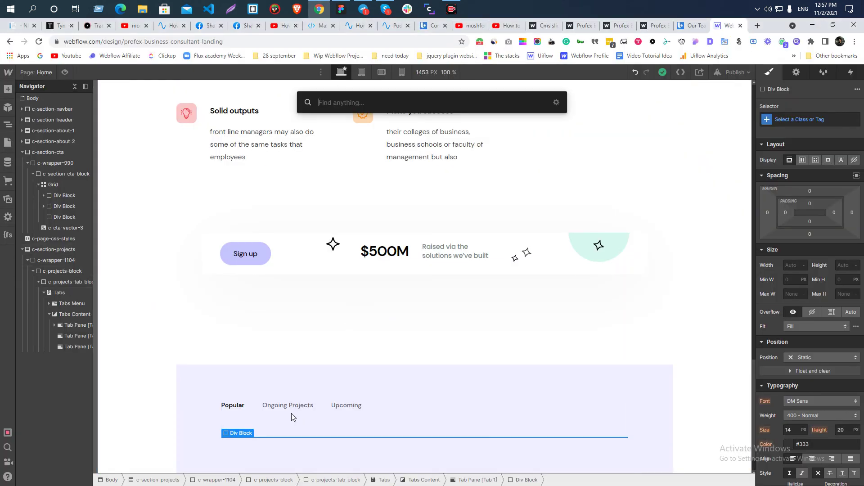
text(grid)
key(Return)
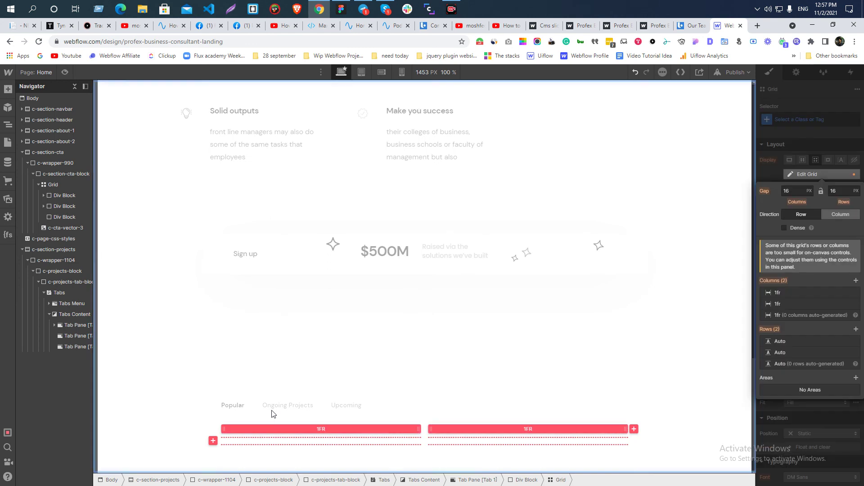
key(alt+Tab)
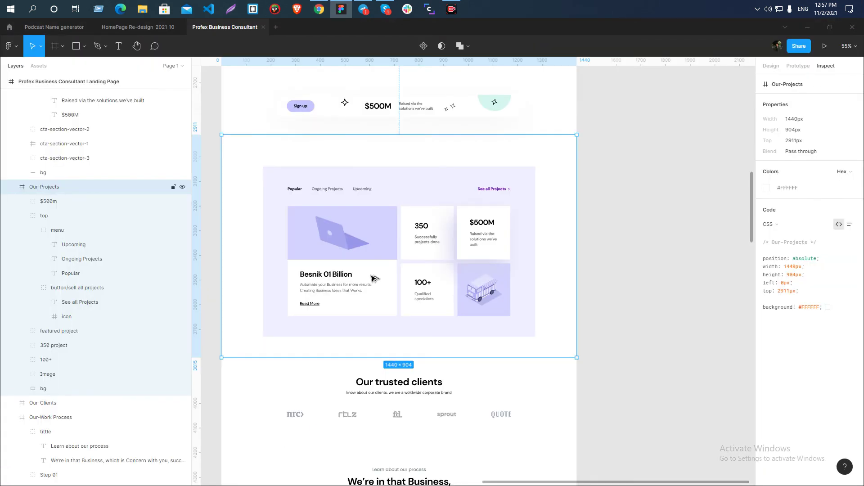
key(alt+Tab)
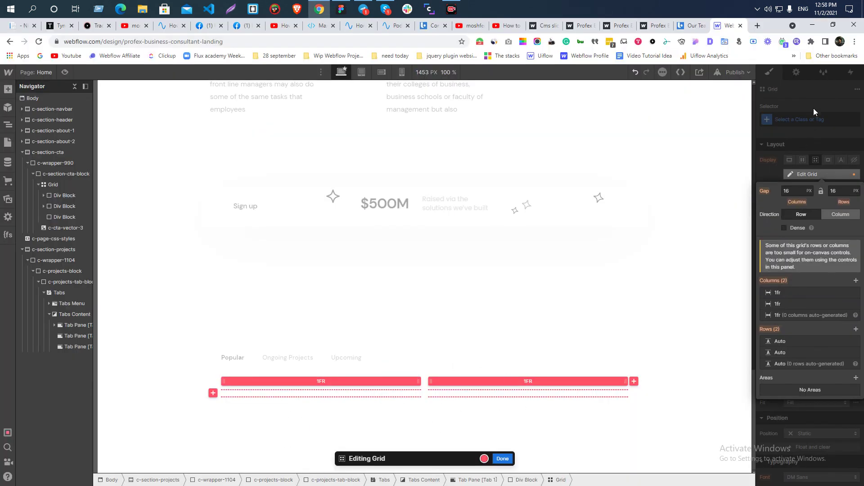
key(Escape)
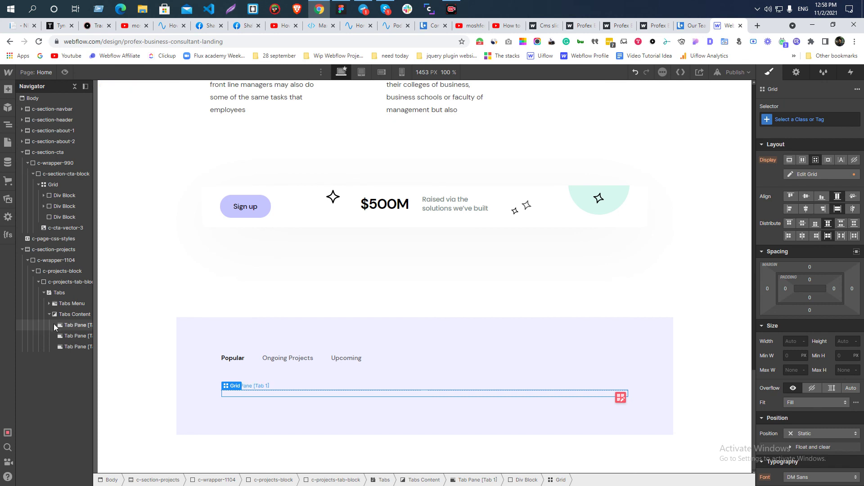
Try adding a row to the new grid, and undo back through the grid's insertion
click(54, 325)
click(60, 336)
click(59, 336)
click(72, 344)
click(73, 335)
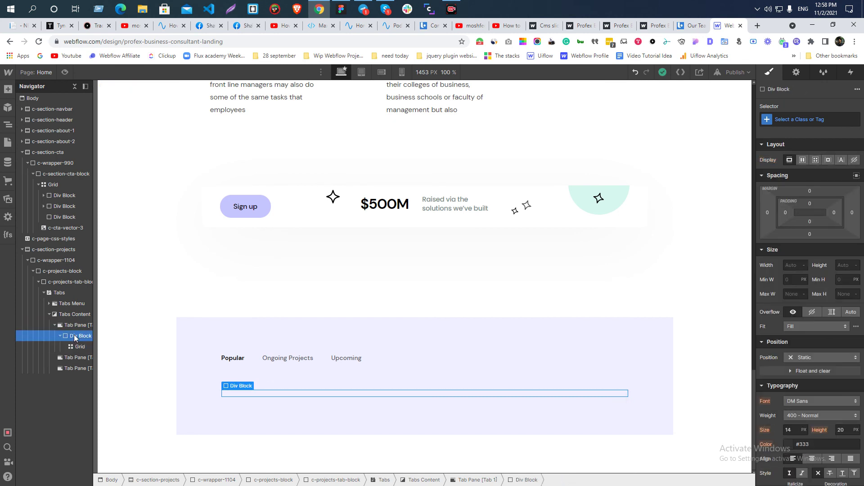
click(80, 347)
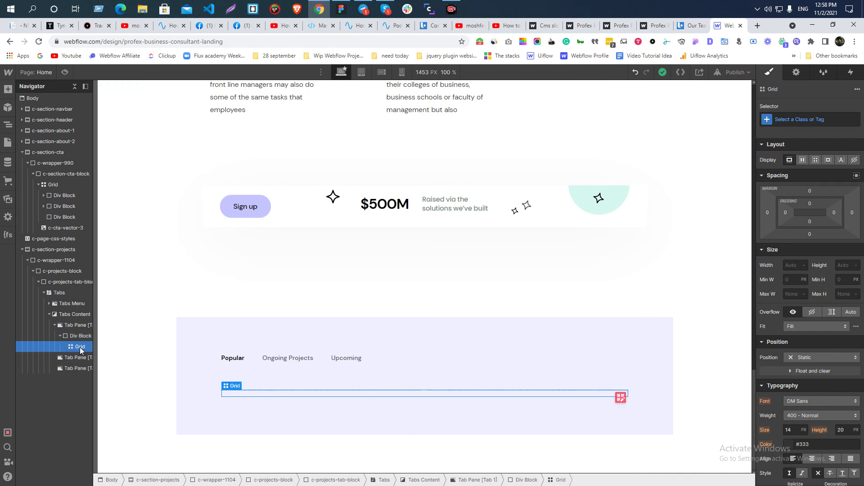
click(620, 398)
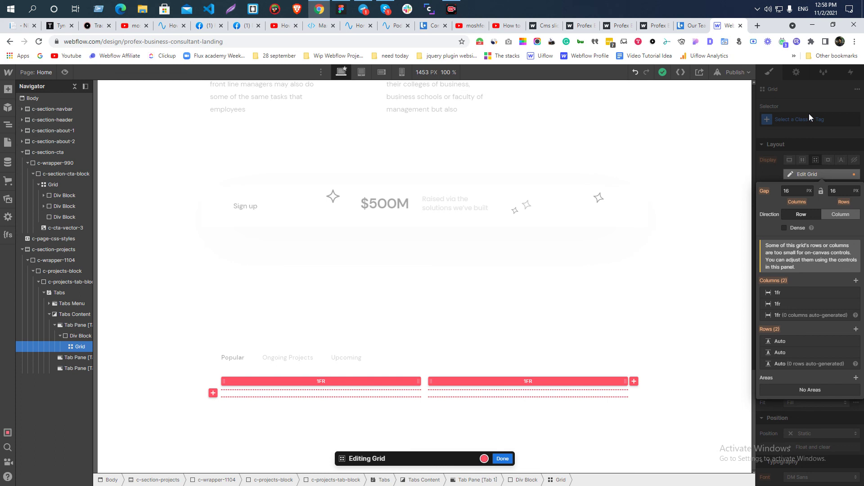
click(213, 394)
key(ctrl+z)
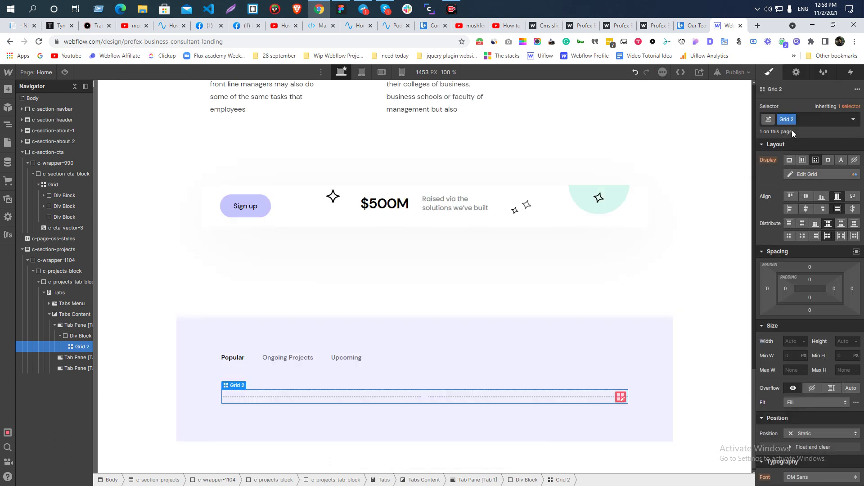
key(ctrl+z)
key(ctrl+z)
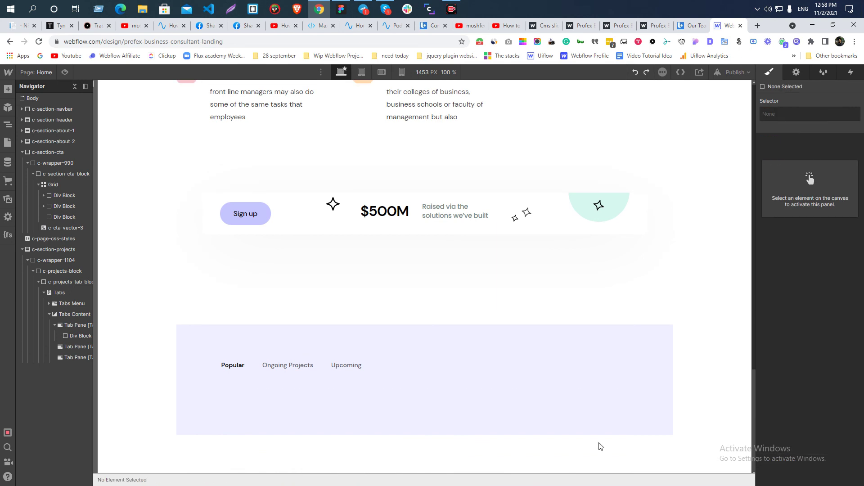
Try a grid display on the Div Block inside the Tab 1 pane and undo it
click(76, 336)
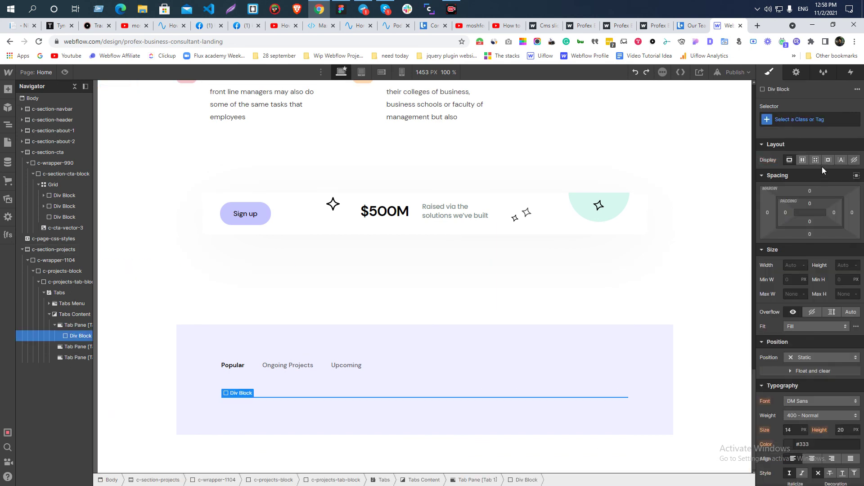
click(816, 159)
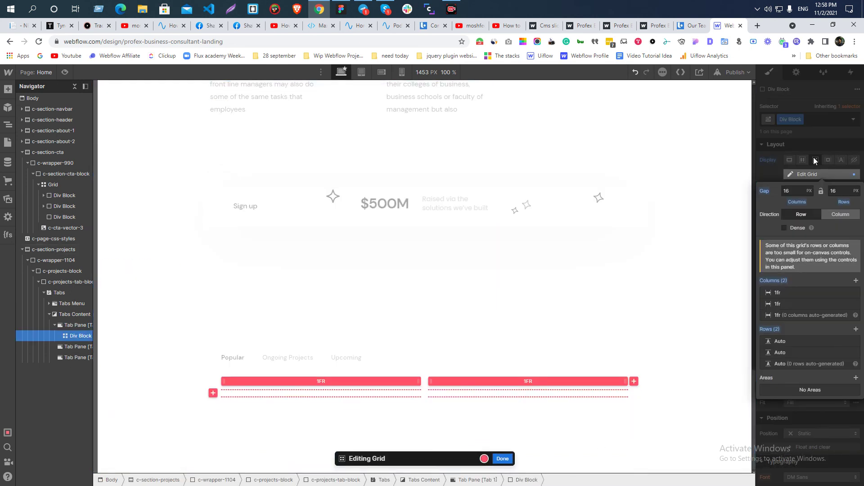
key(ctrl+z)
key(ctrl+z)
click(72, 325)
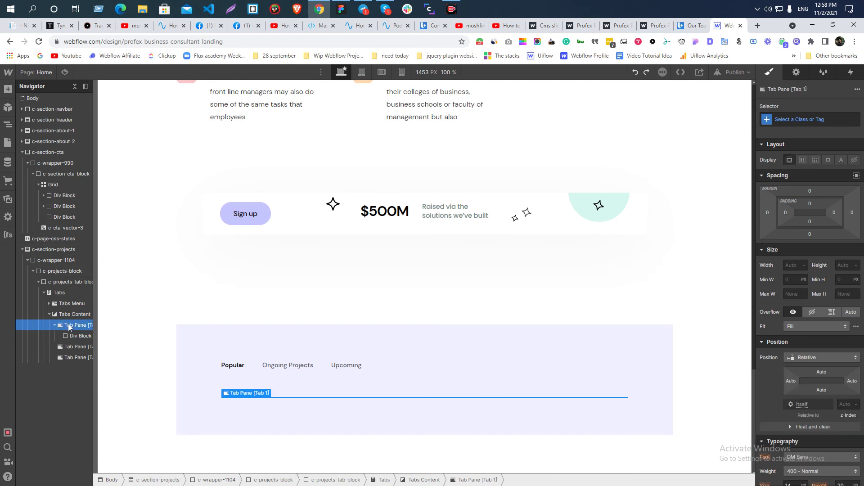
click(70, 336)
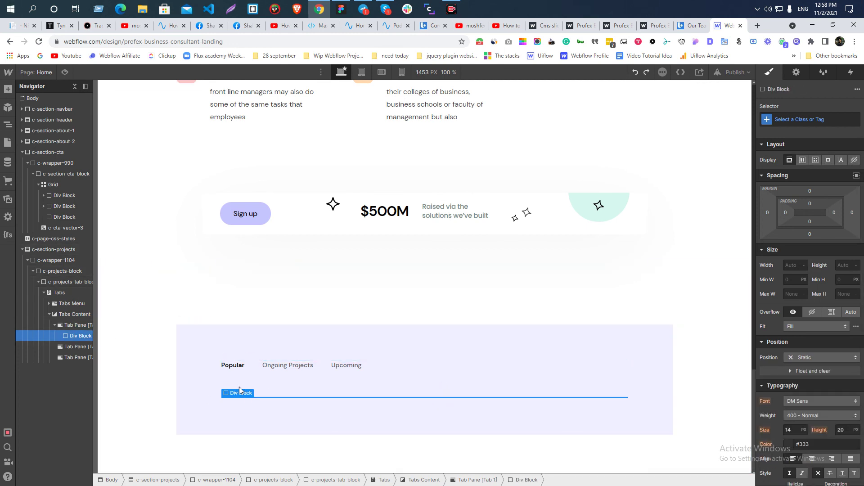
Set the minimum height of Tabs Content to 700 px
click(70, 314)
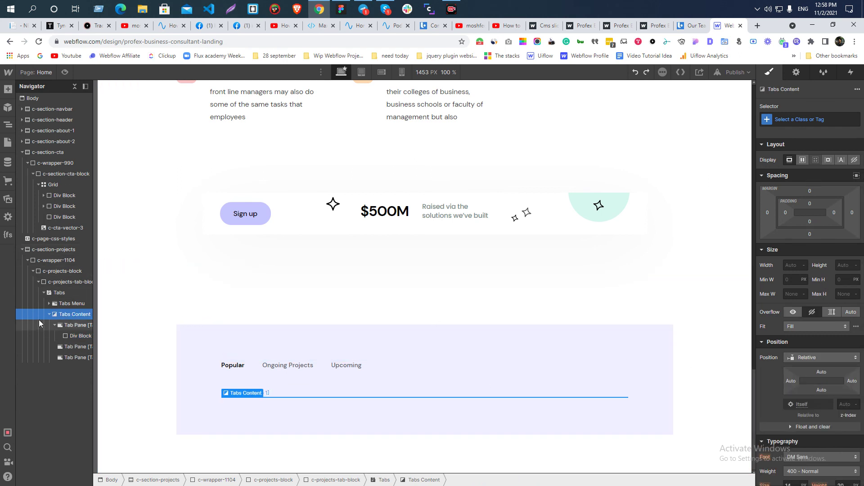
click(844, 280)
text(700p)
key(Return)
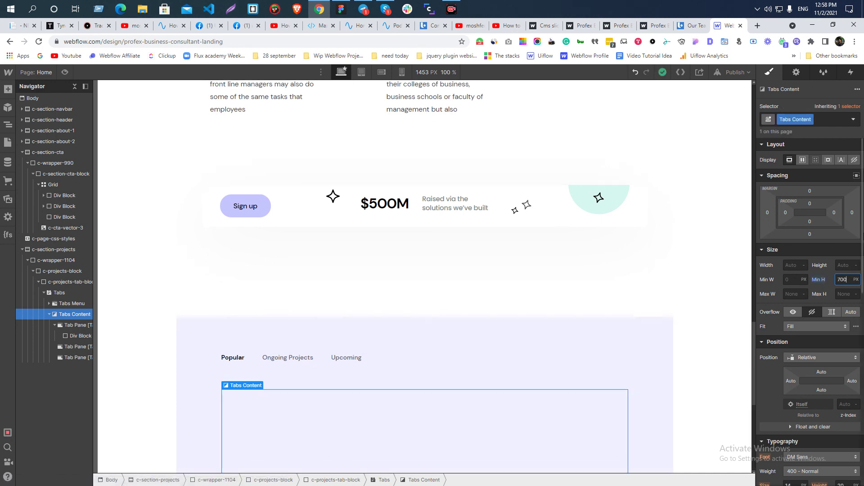
scroll(171, 452, down, 6)
scroll(195, 301, up, 2)
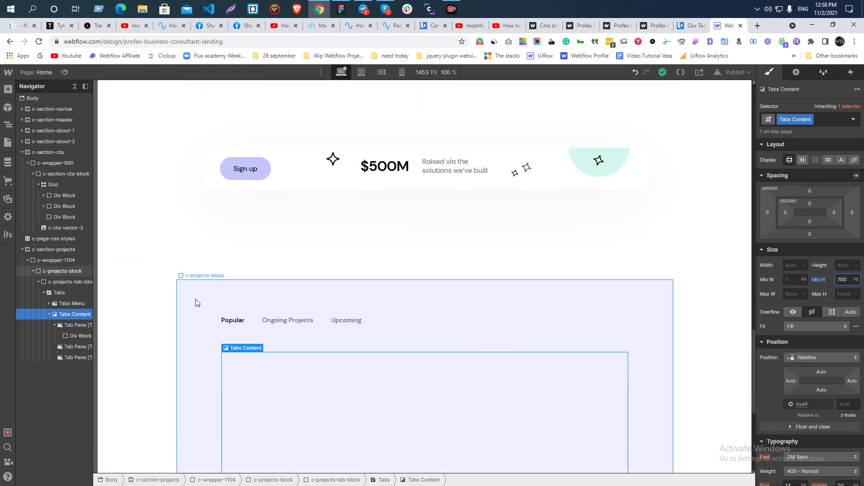
Add a Grid element inside the Div Block of the Tab 1 pane and leave grid editing
click(69, 337)
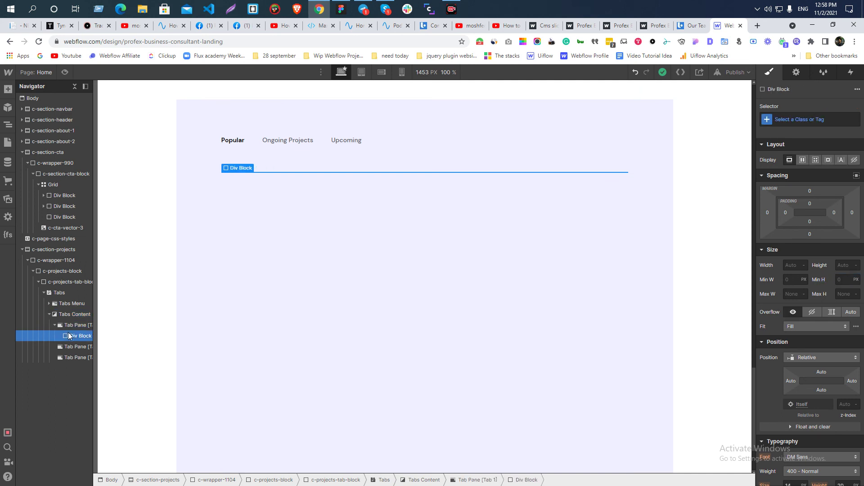
key(ctrl+e)
text(grid)
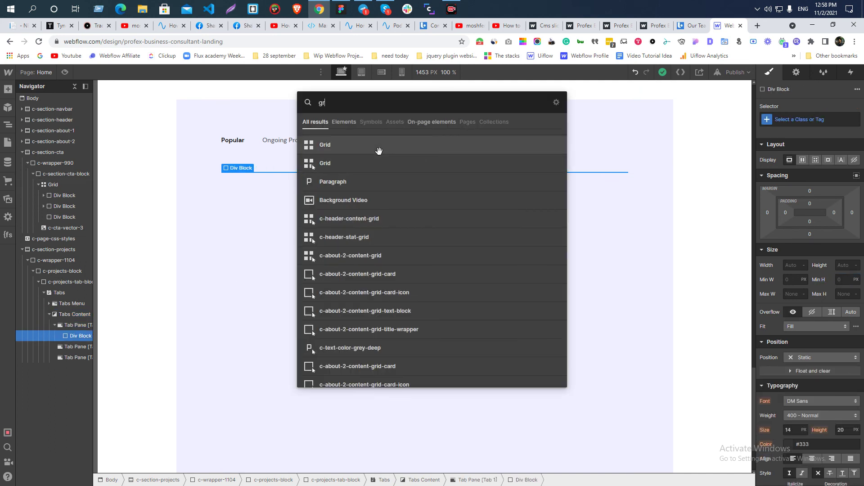
click(380, 149)
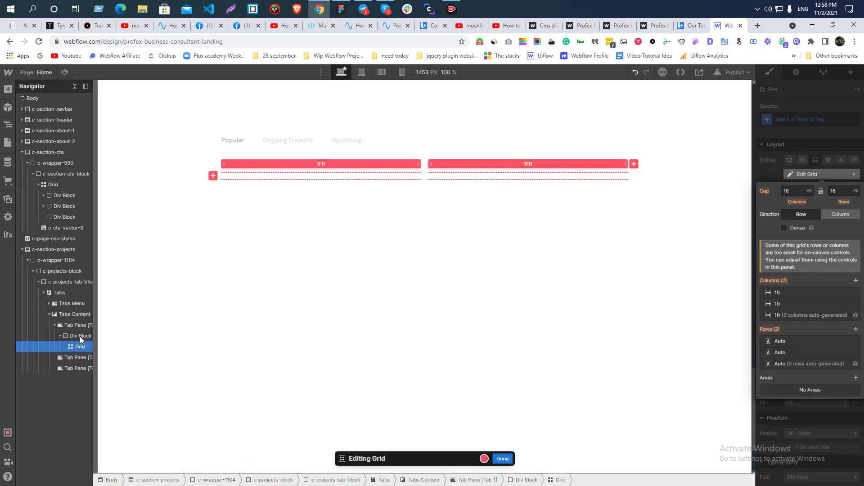
click(810, 126)
Set the minimum height of the Div Block that holds the grid to 700 px
click(72, 337)
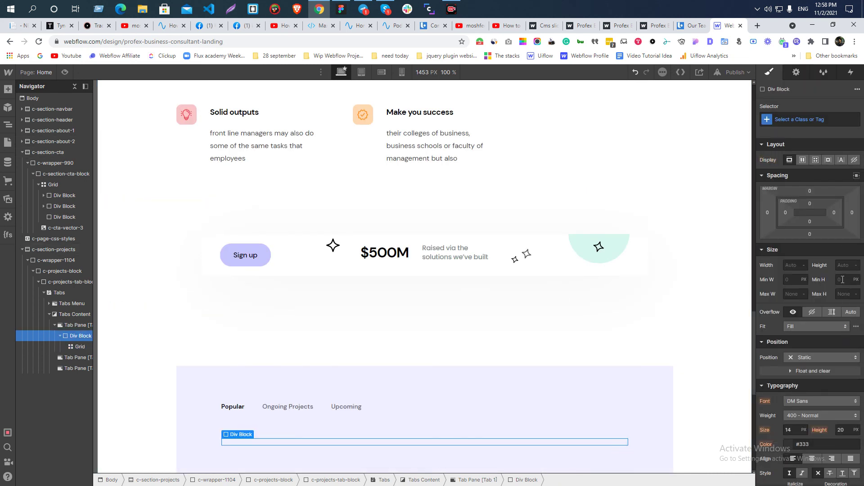
key(Return)
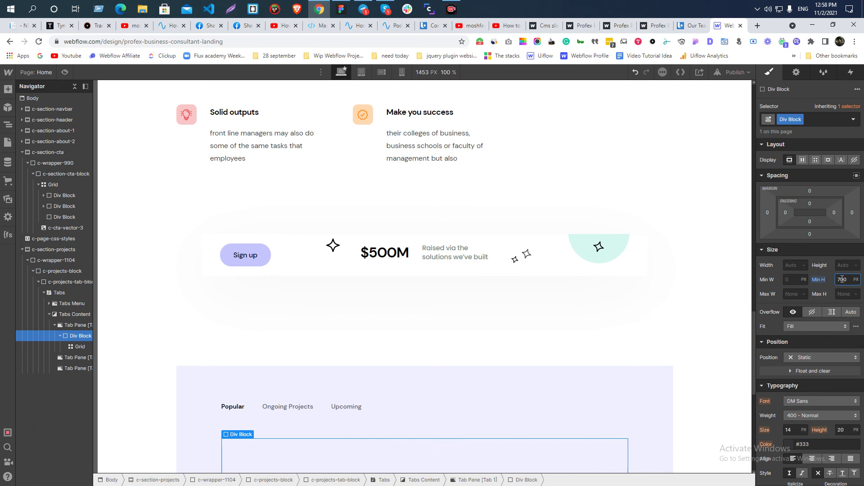
scroll(339, 360, down, 5)
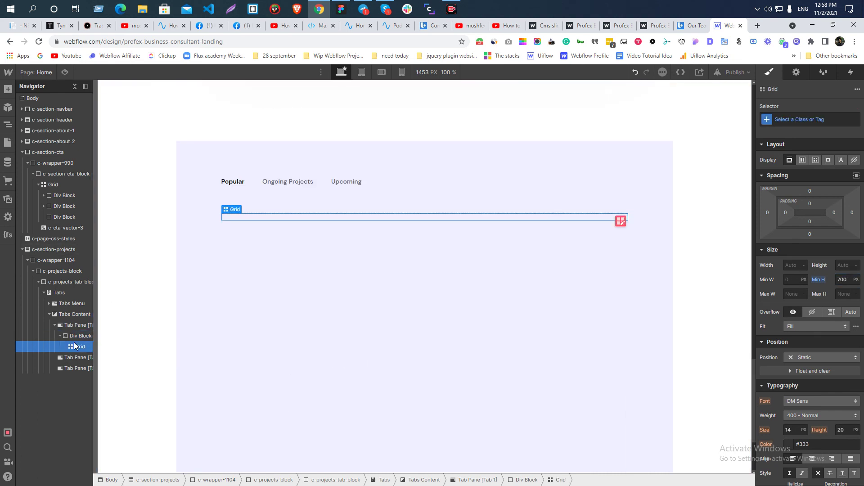
click(76, 347)
click(622, 221)
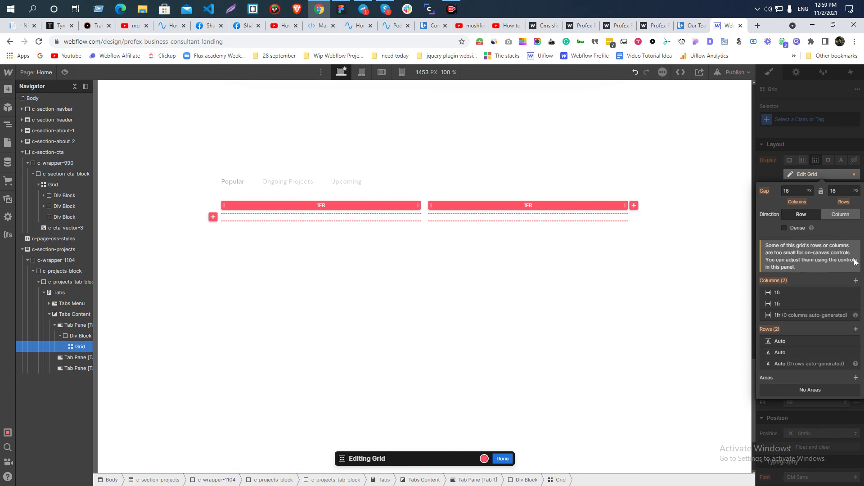
click(839, 137)
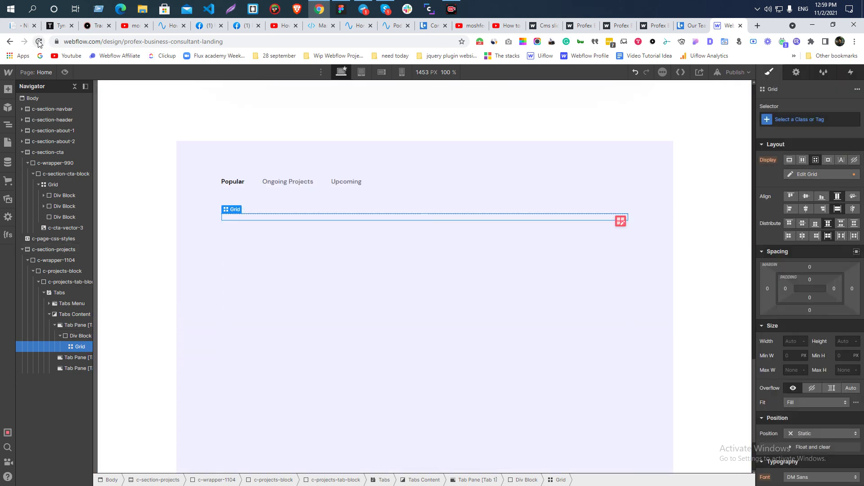
click(743, 73)
click(744, 72)
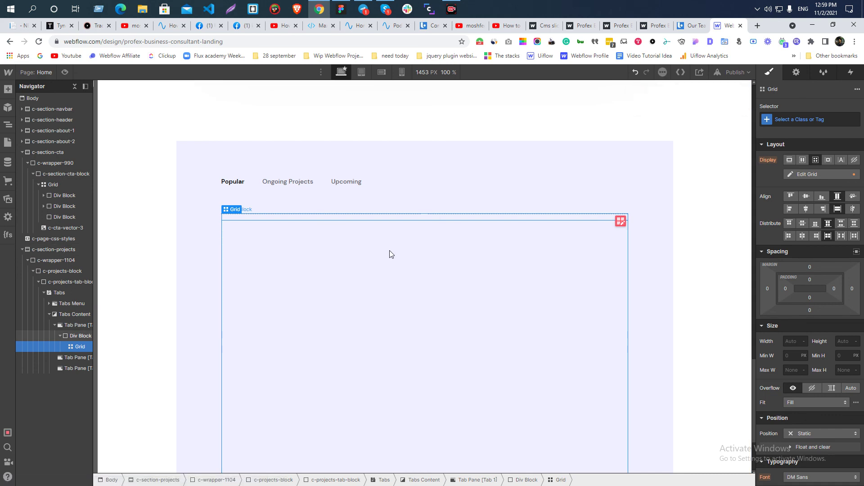
mouse_move(749, 479)
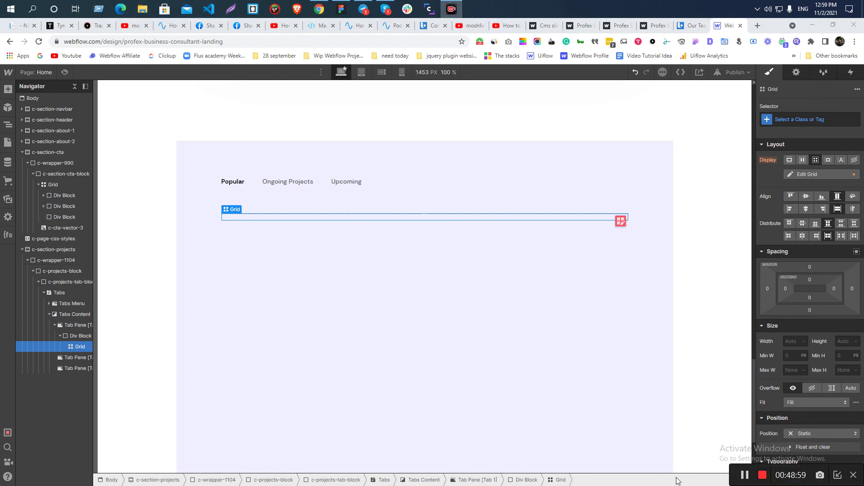